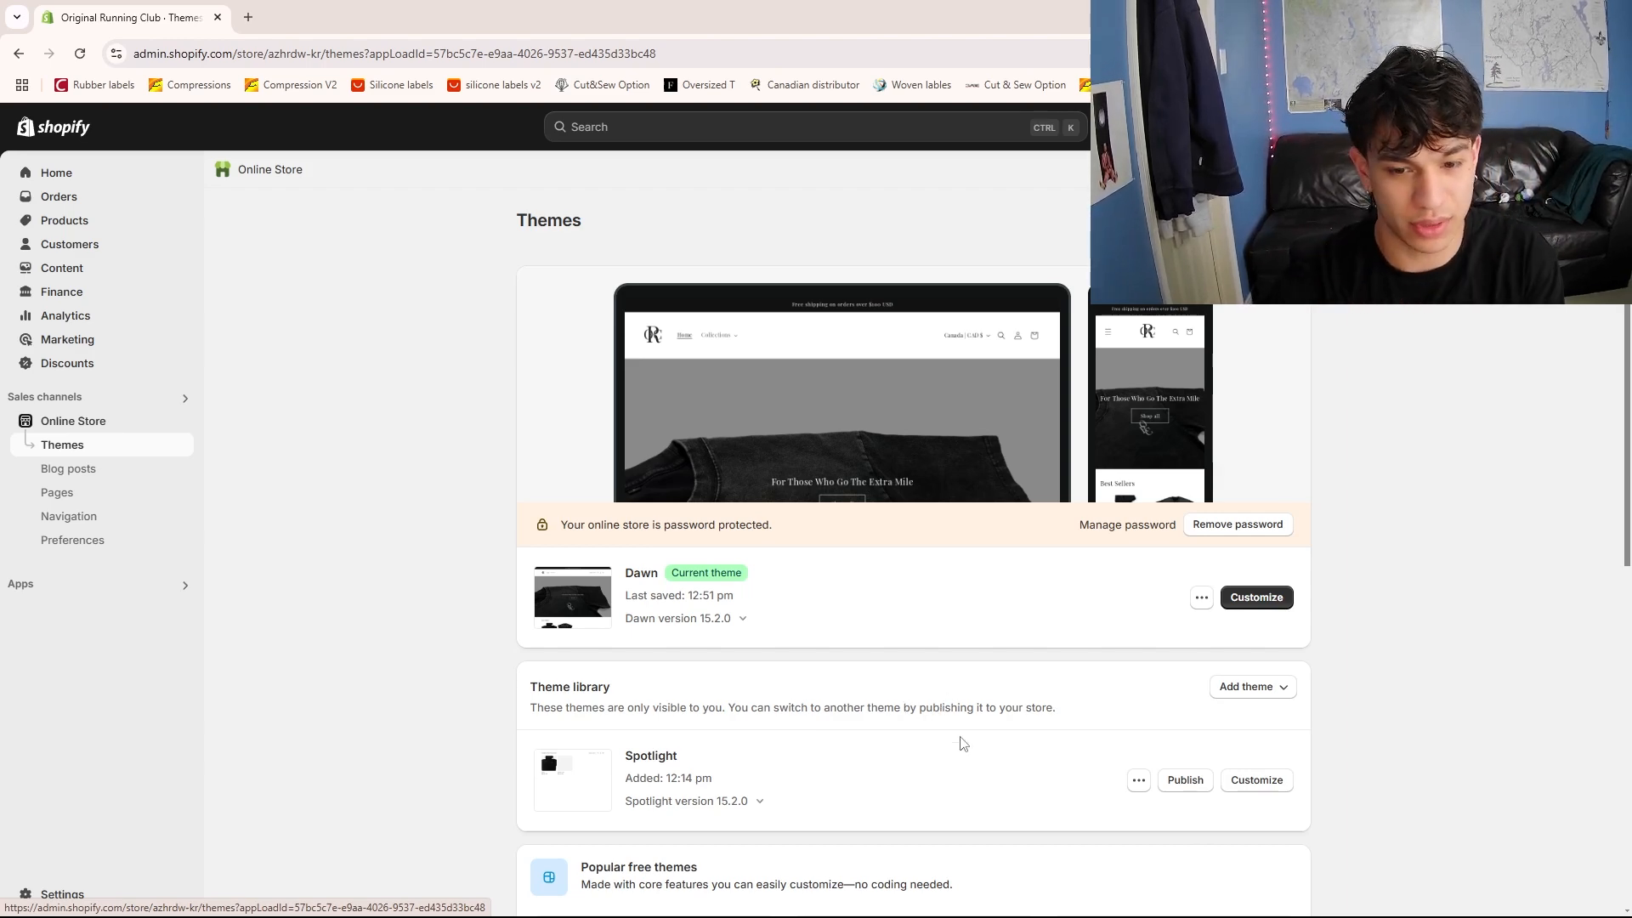
# Add the popular free Dawn theme to the store's theme library
pyautogui.scroll(-5, 969, 658)
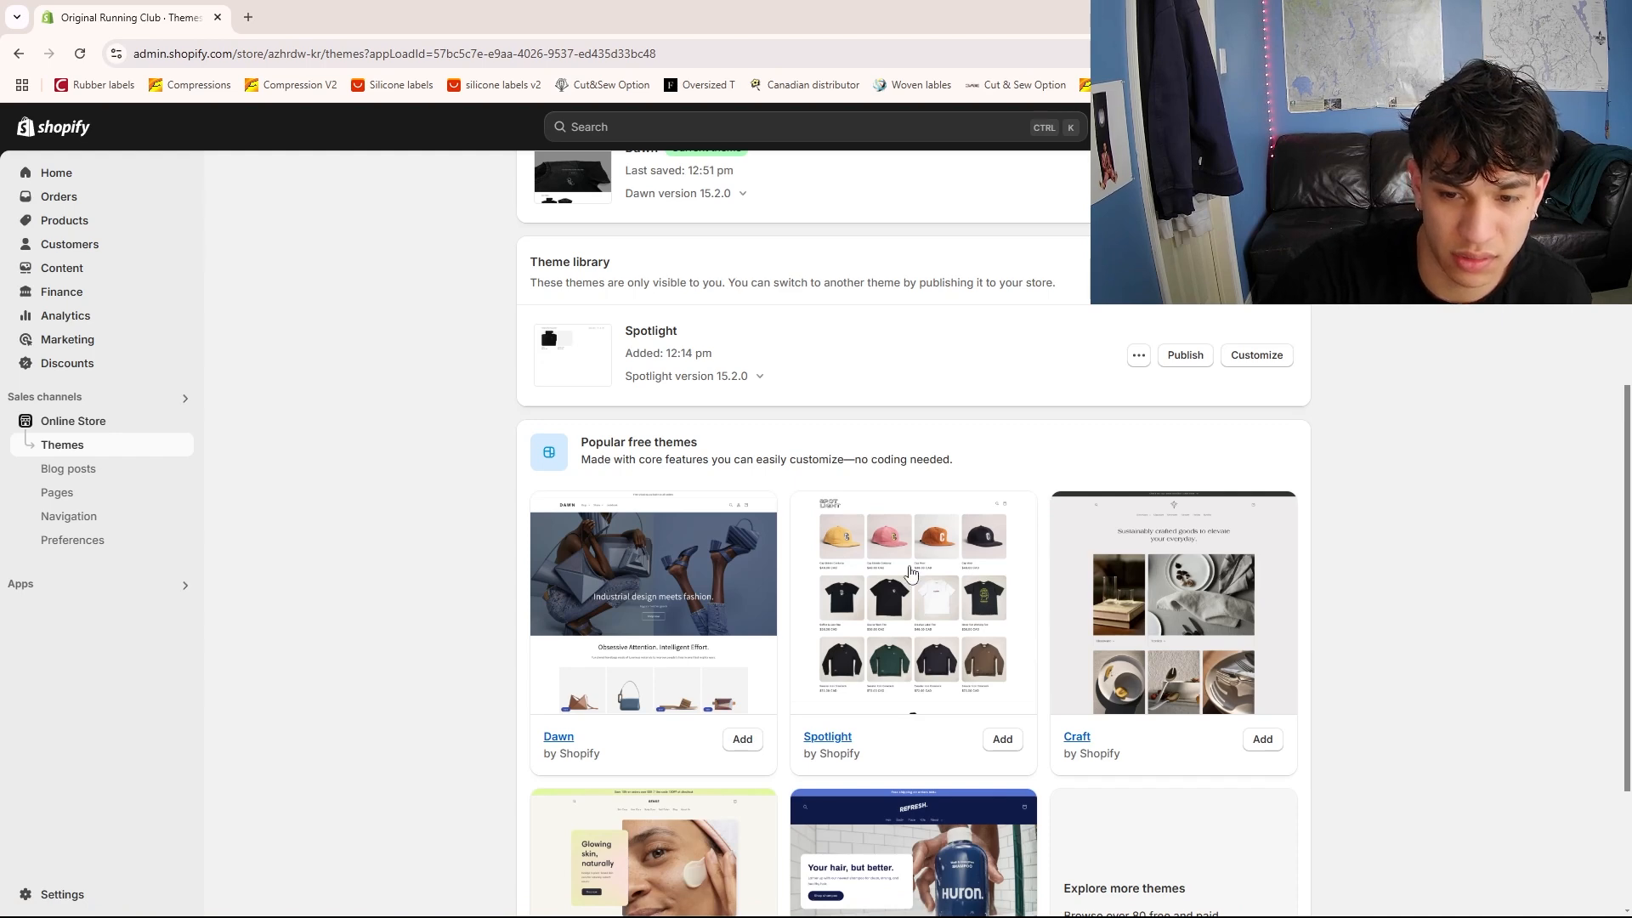
pyautogui.click(741, 742)
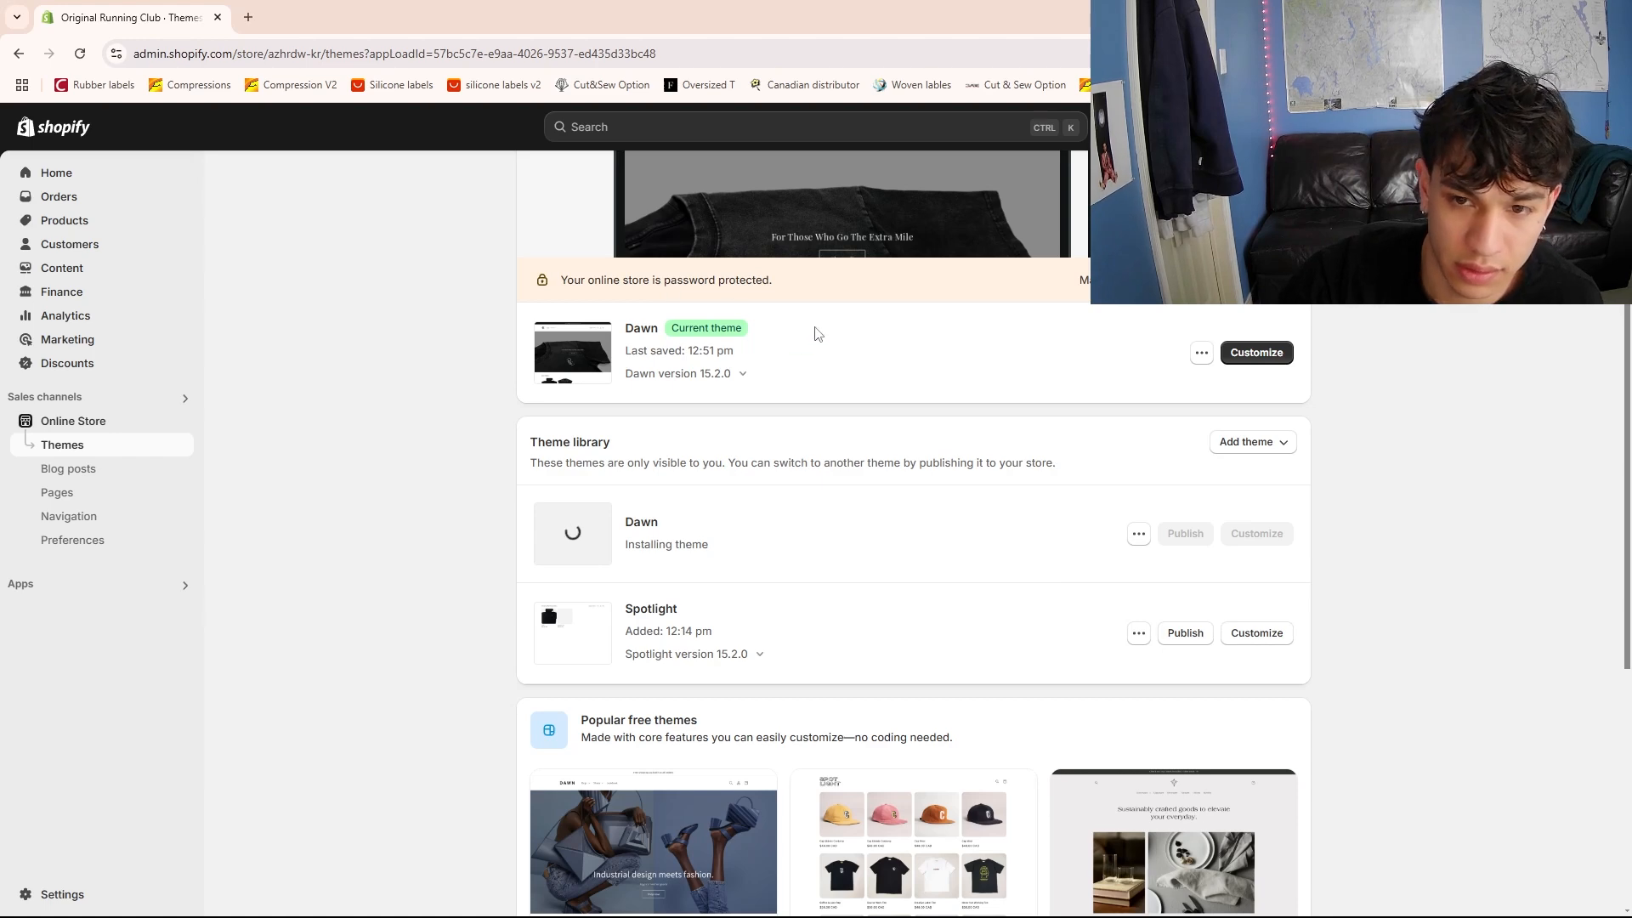
pyautogui.scroll(3, 815, 334)
pyautogui.scroll(-3, 899, 411)
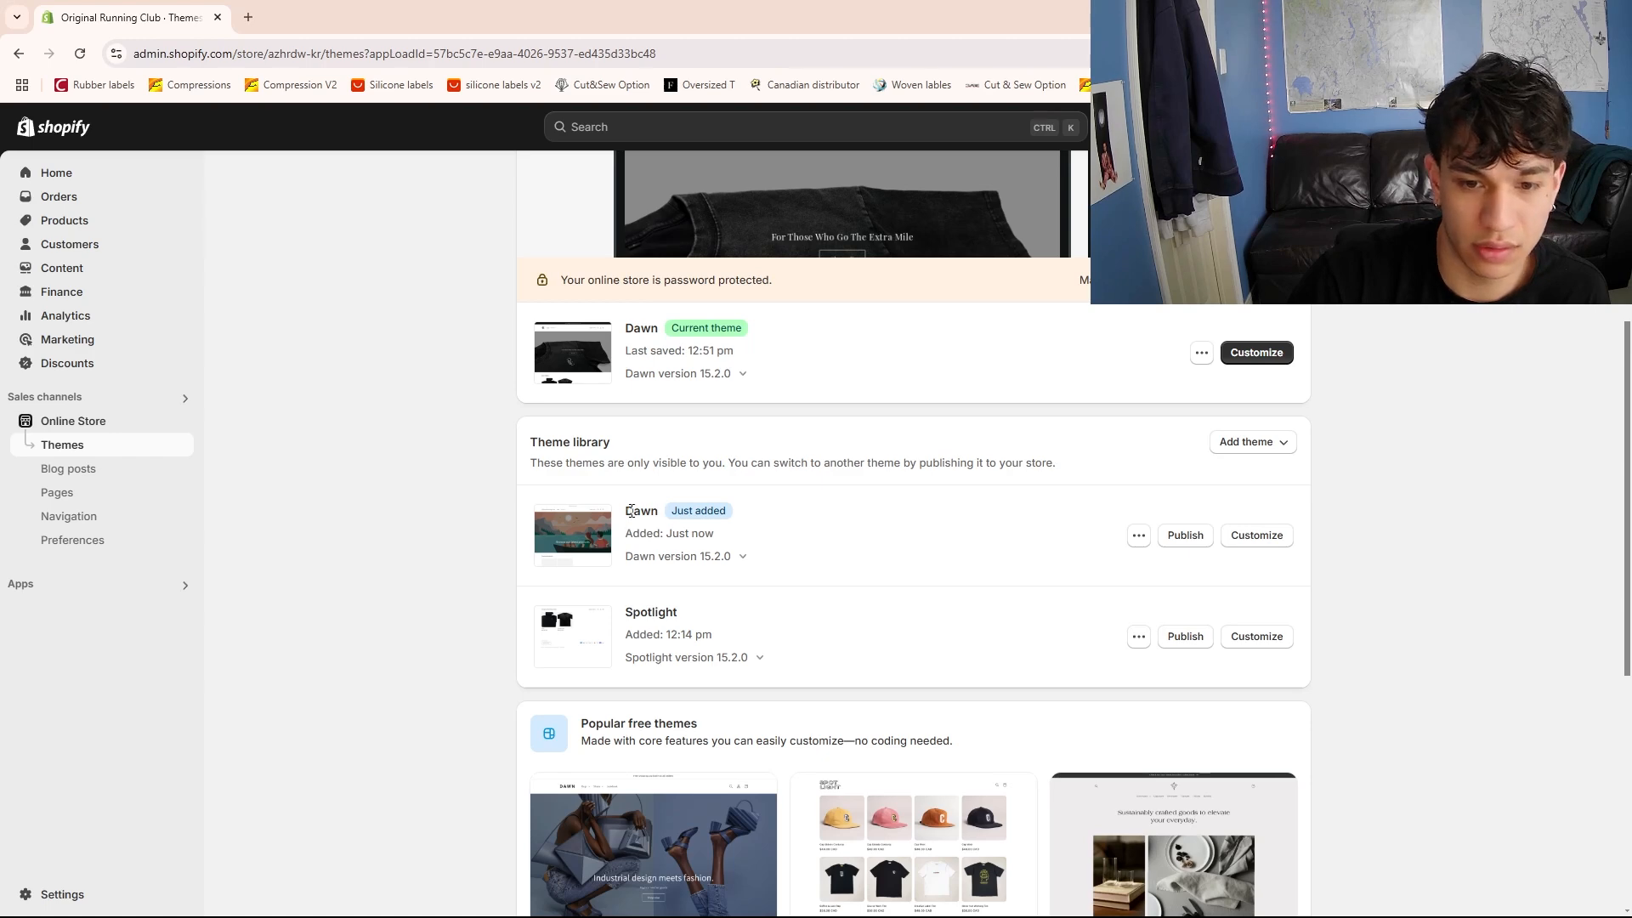
pyautogui.moveTo(630, 510); pyautogui.dragTo(723, 540)
pyautogui.click(805, 542)
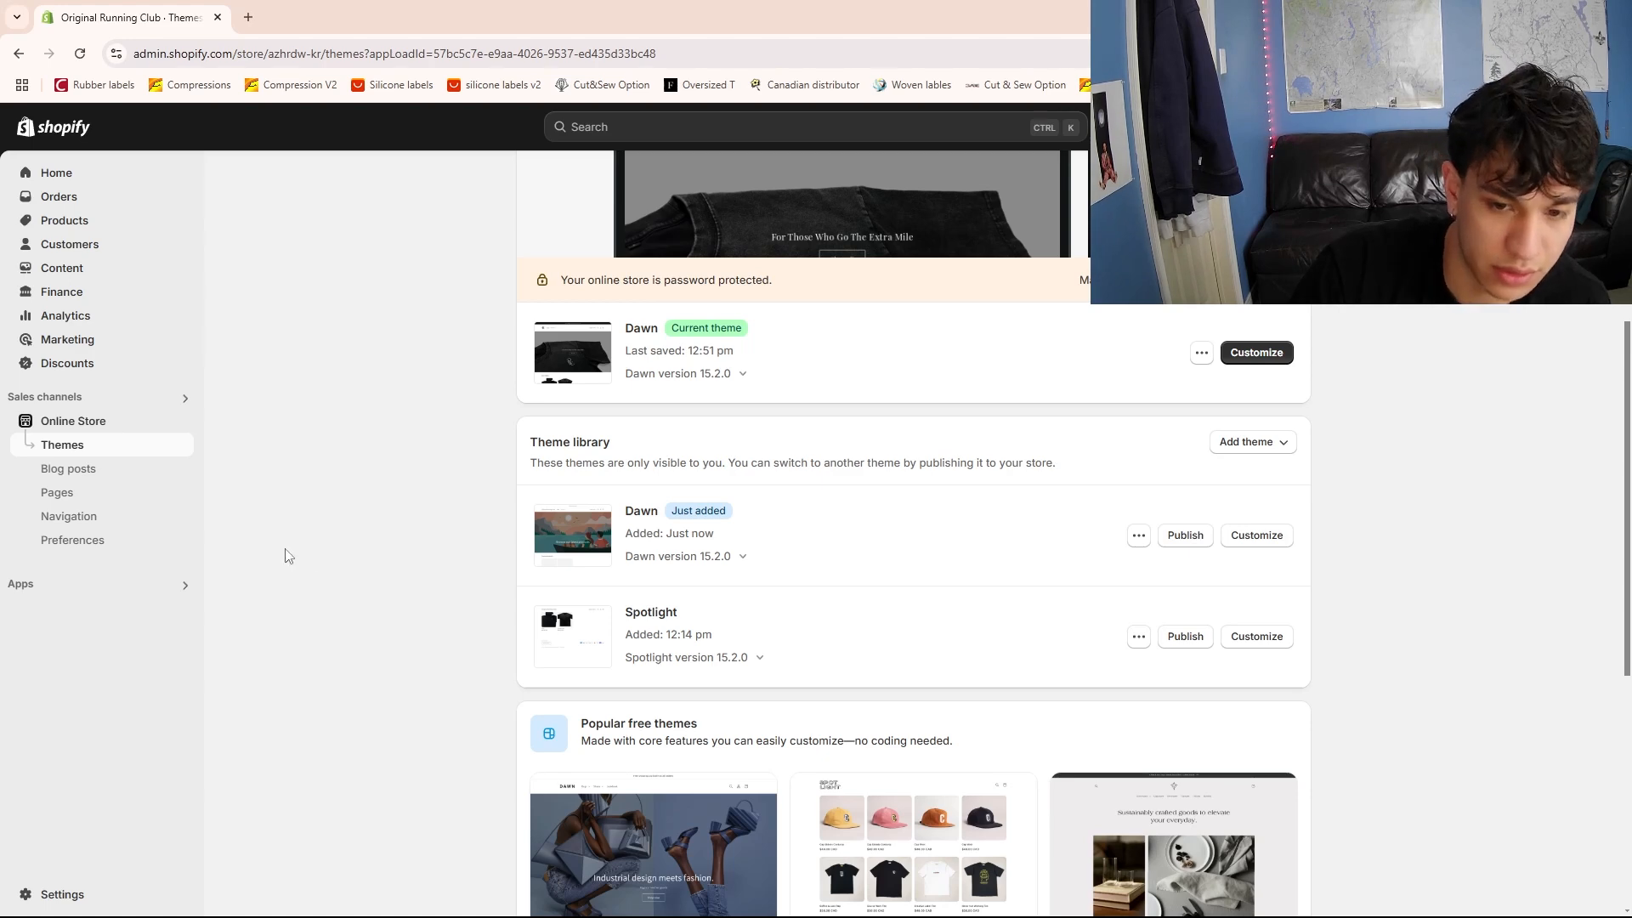
pyautogui.moveTo(630, 508); pyautogui.dragTo(678, 530)
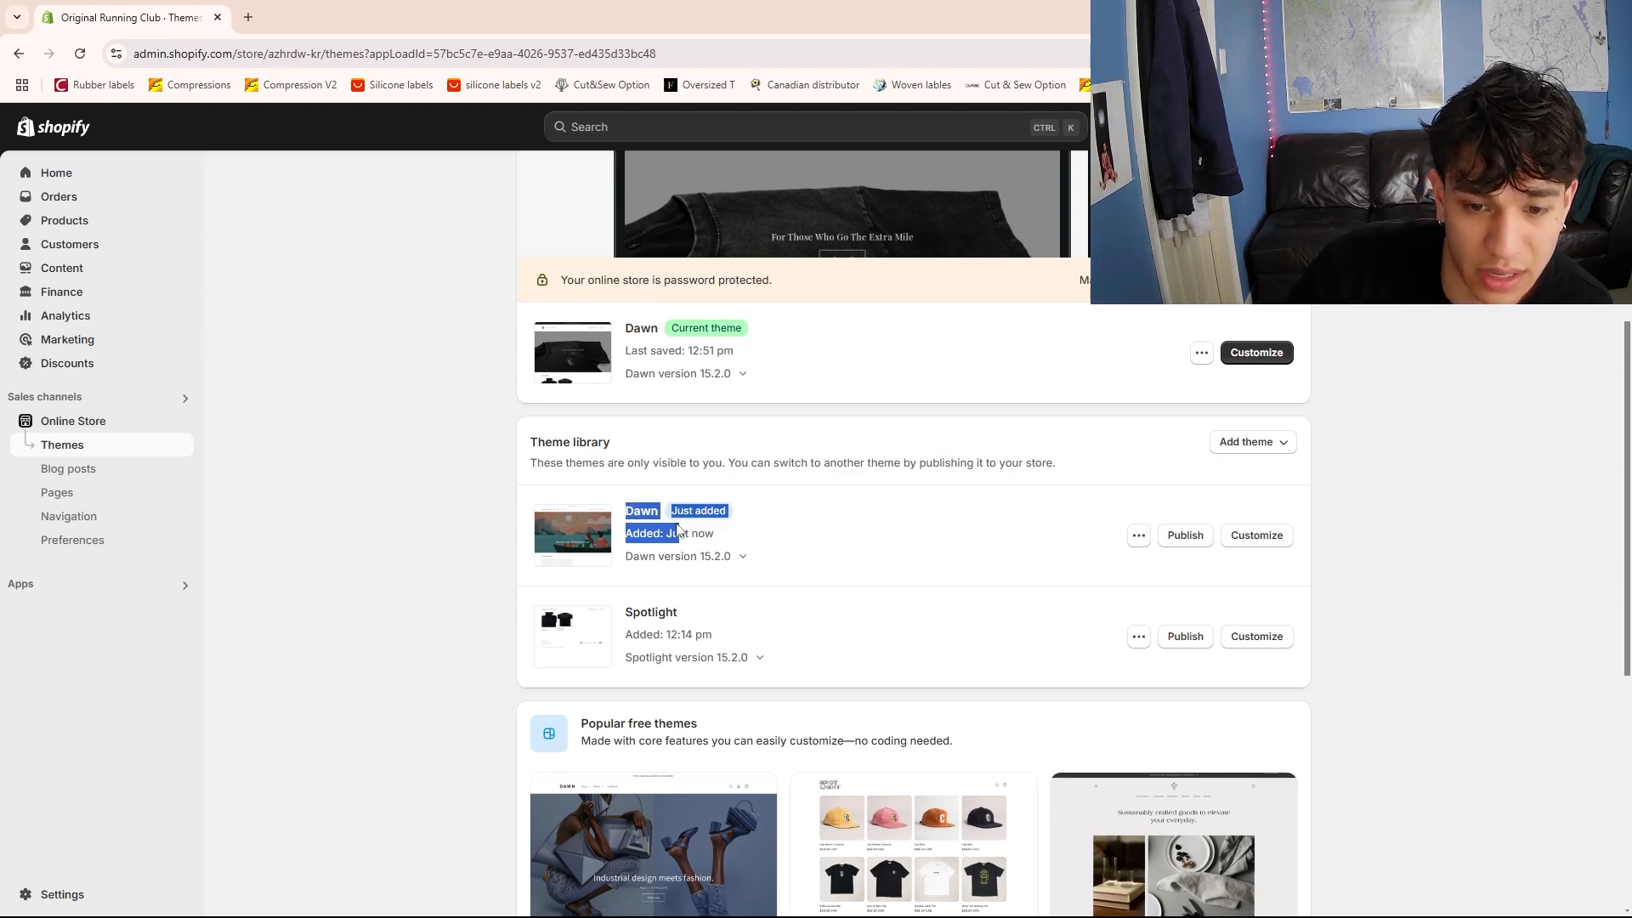
pyautogui.scroll(-1, 811, 541)
pyautogui.click(802, 470)
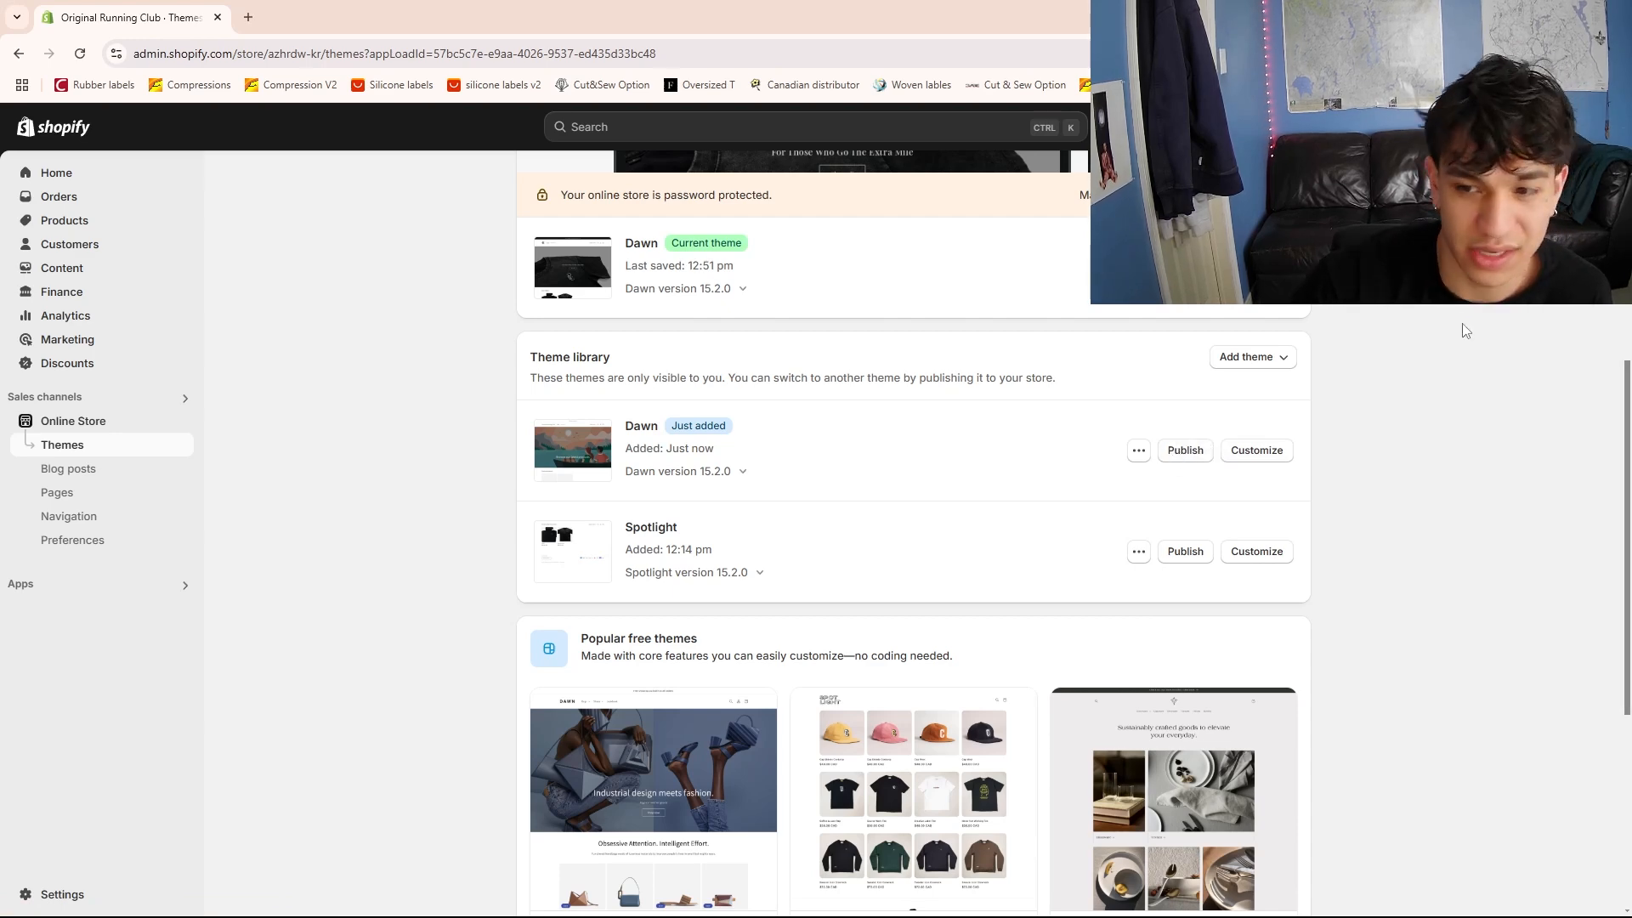
# Open the newly added Dawn theme for customization and expand the logo section of its theme settings
pyautogui.click(1258, 451)
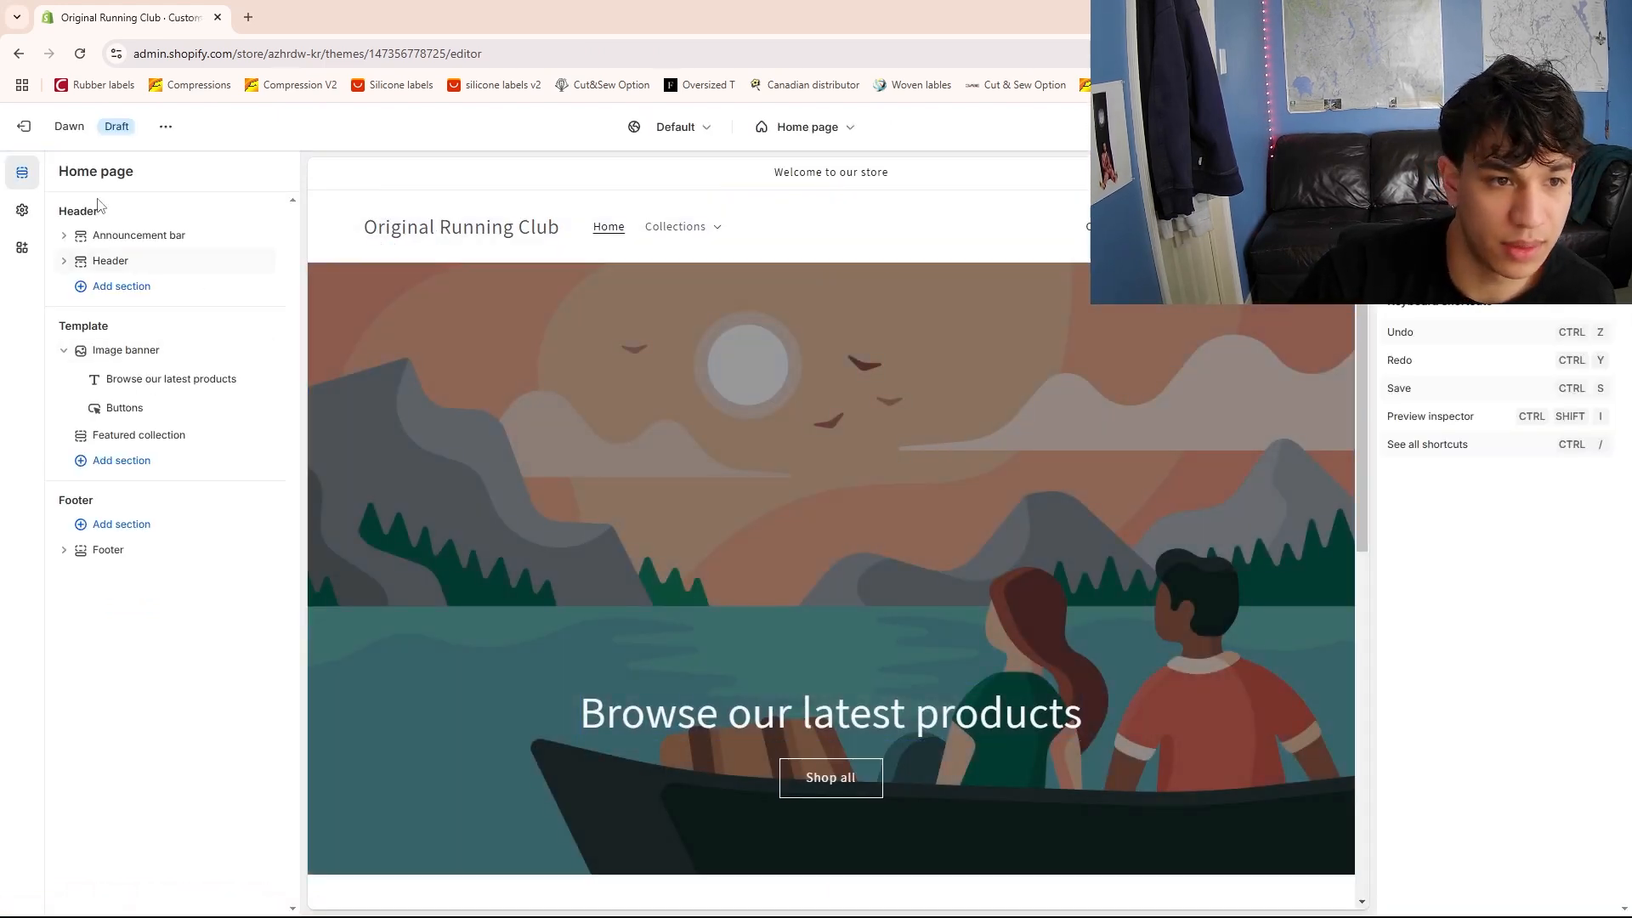
pyautogui.click(22, 210)
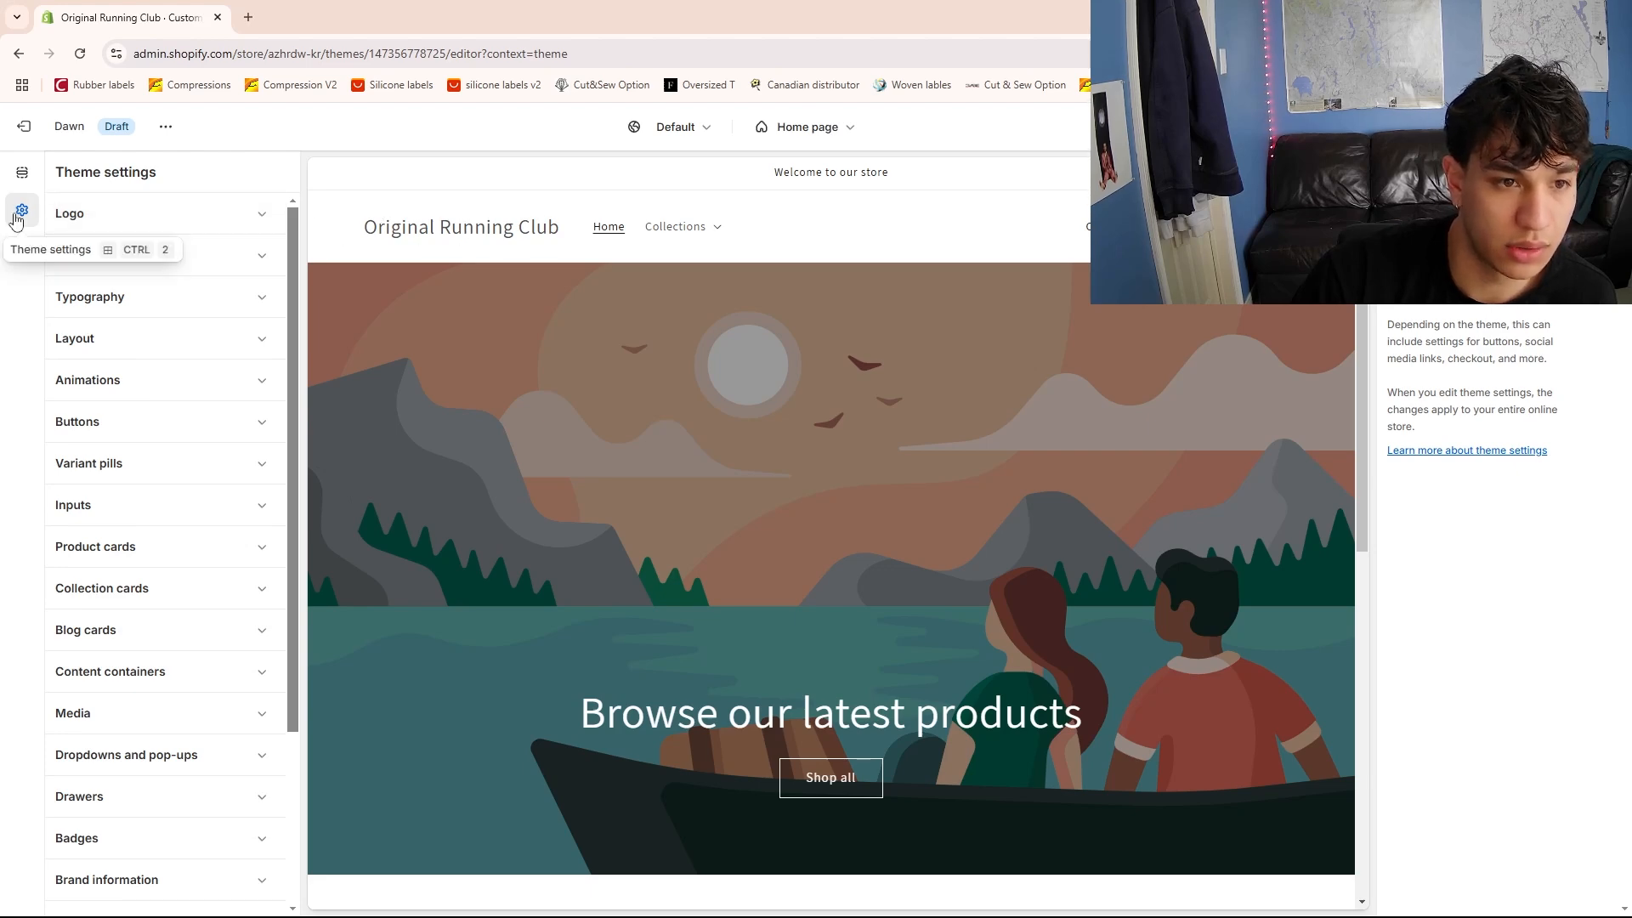
pyautogui.click(264, 214)
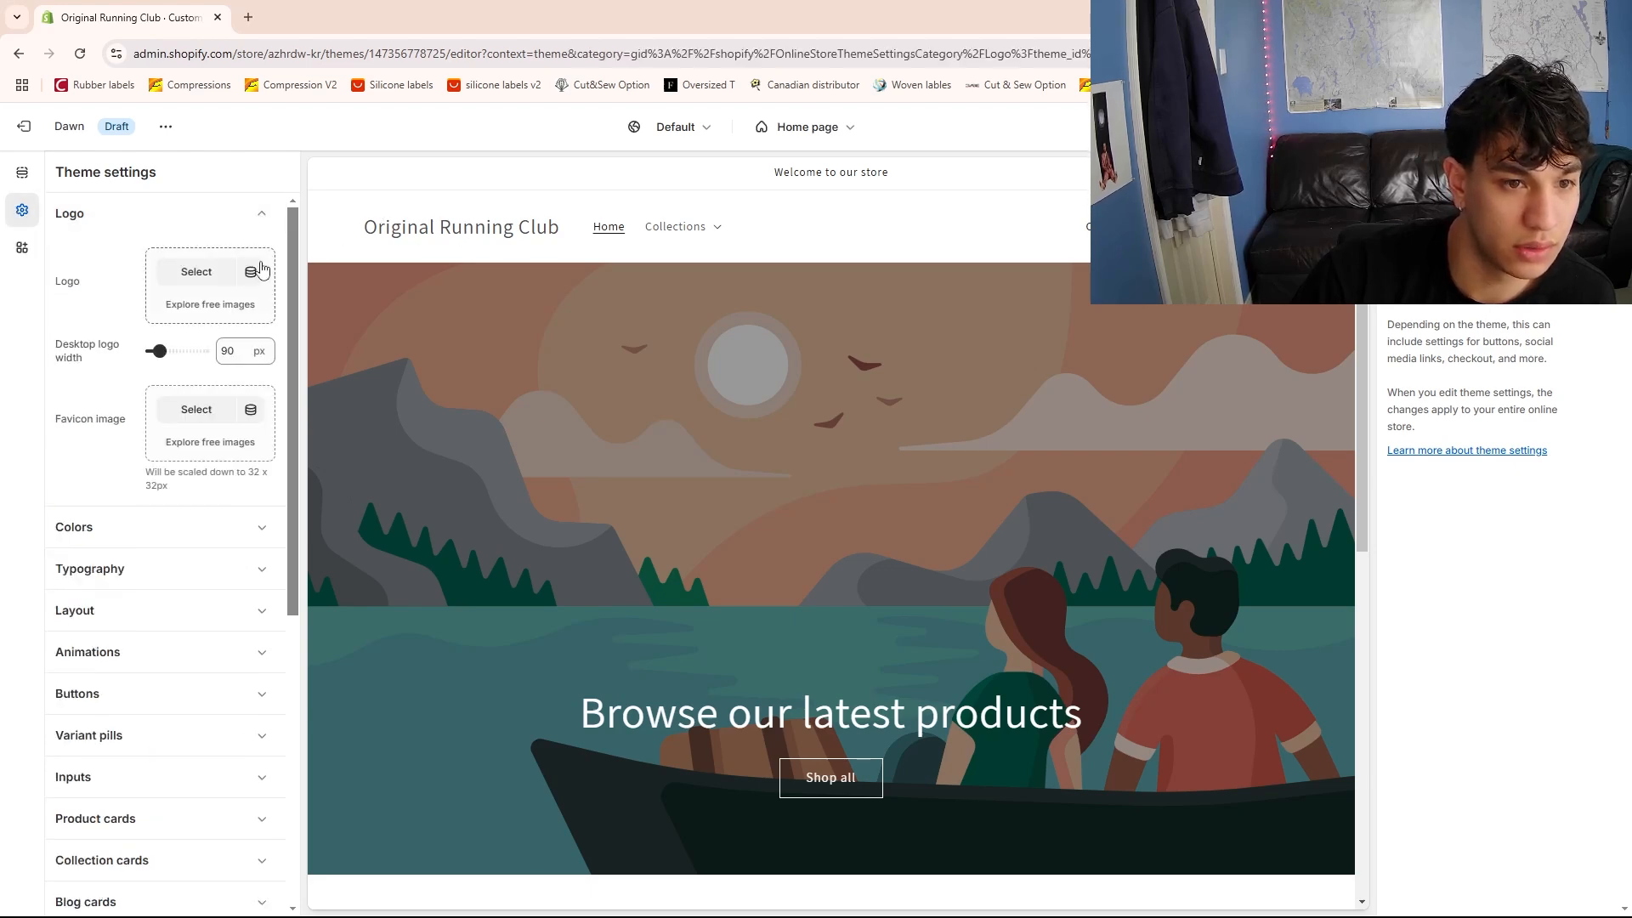
# Use the black new_logo_3129fcc2... image as the store logo and set the desktop logo width to 50 px
pyautogui.click(197, 272)
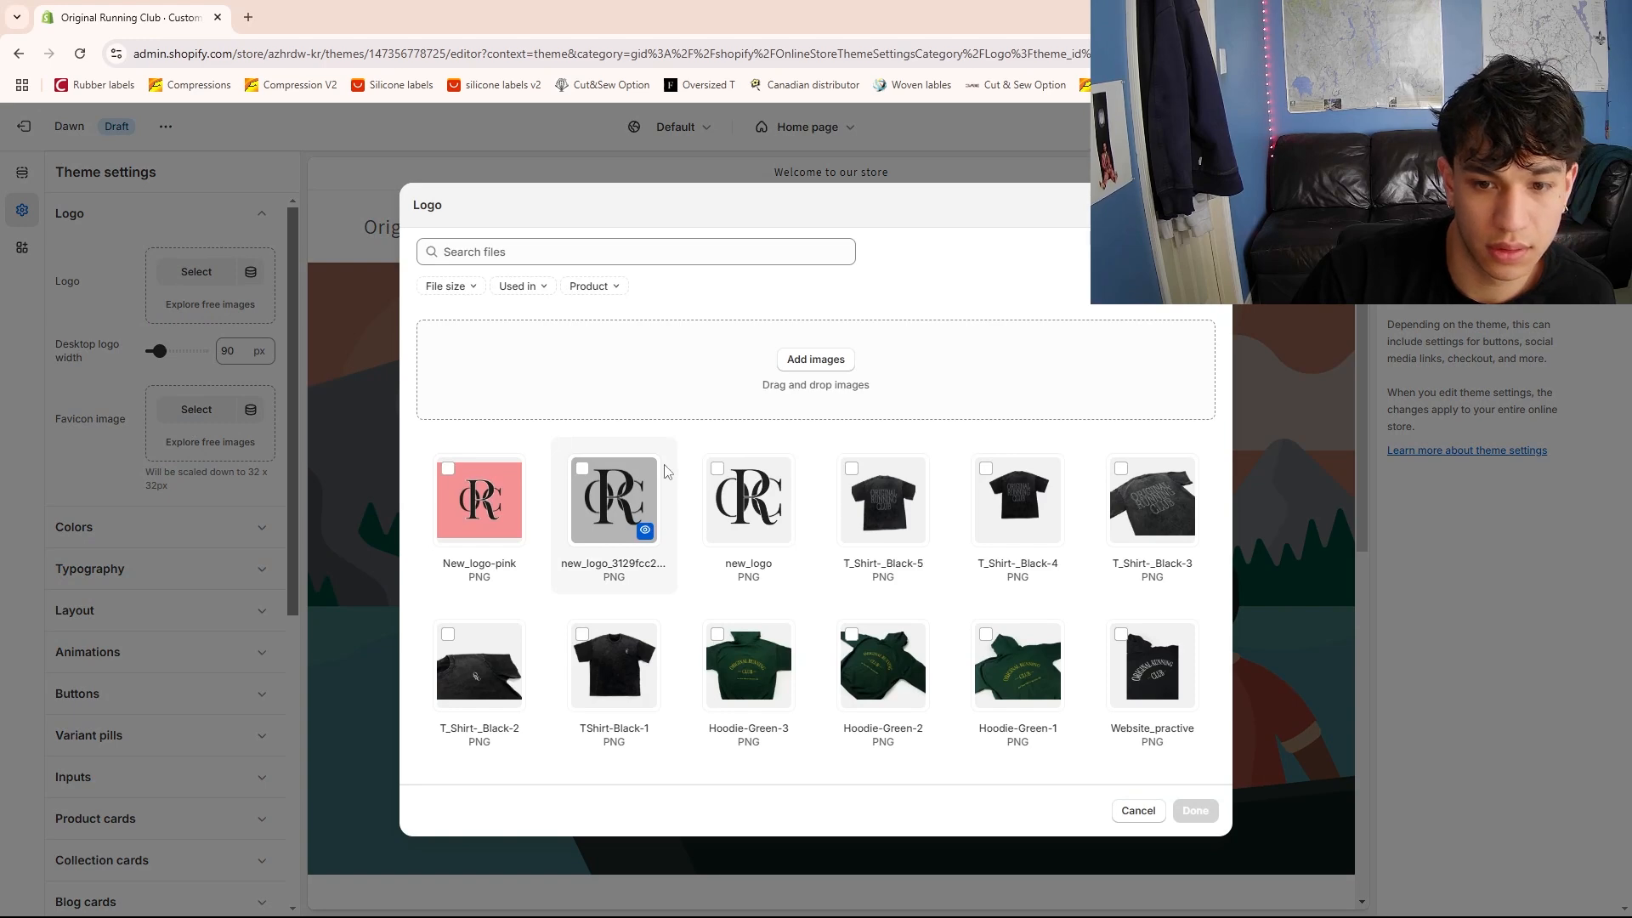
pyautogui.click(585, 471)
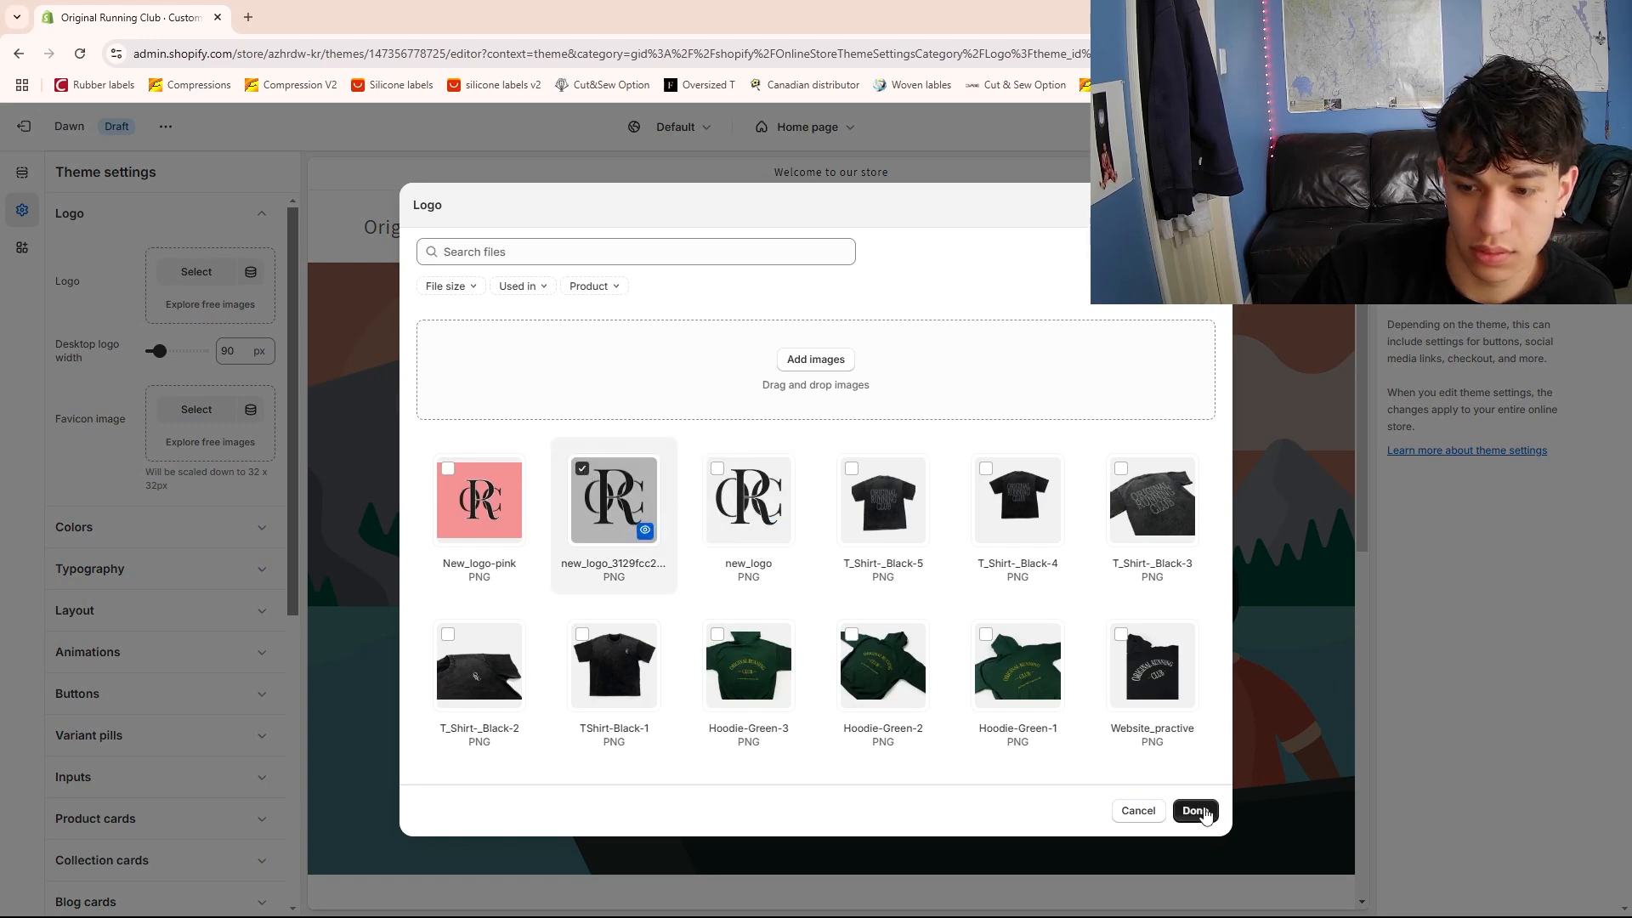
pyautogui.click(1195, 811)
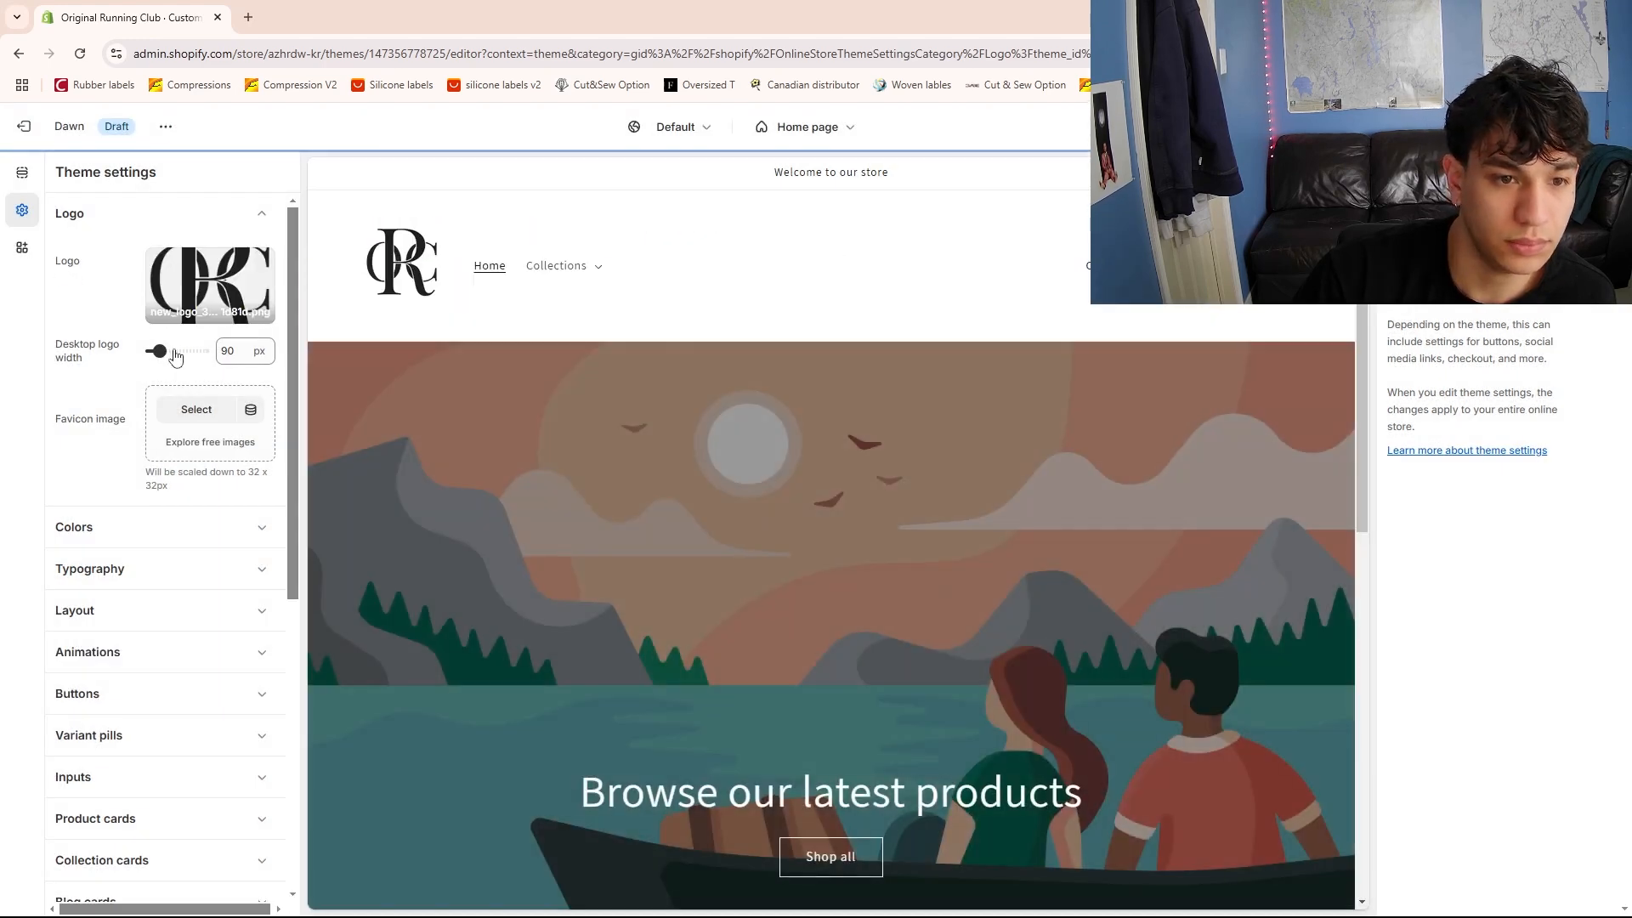
pyautogui.moveTo(161, 352); pyautogui.dragTo(146, 351)
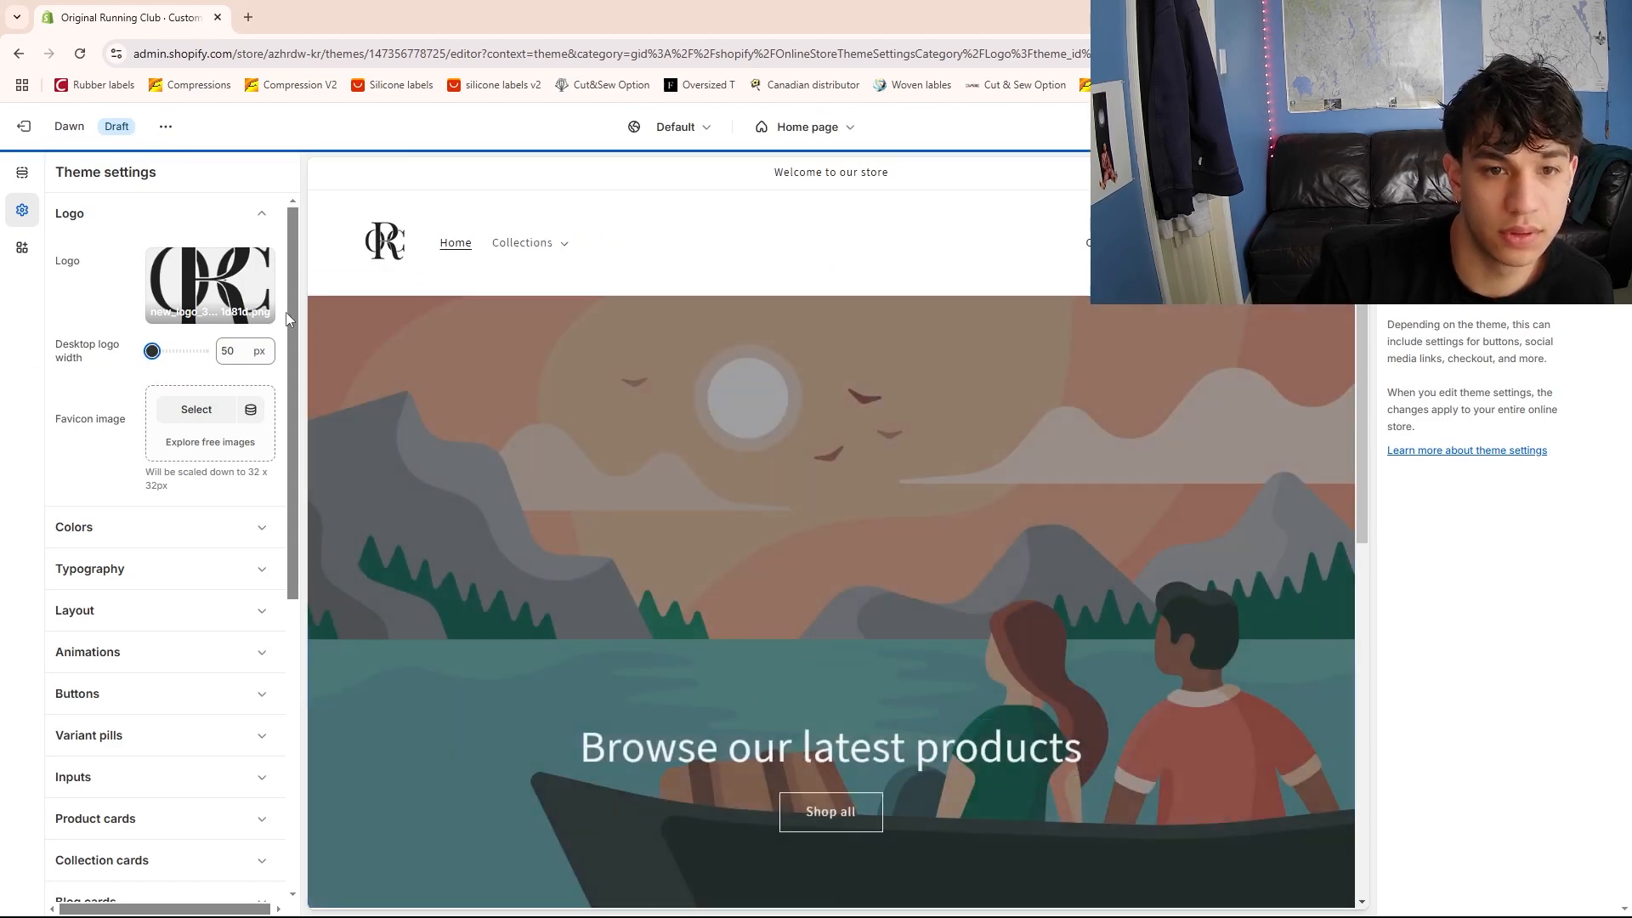
# Try Top center as the header's desktop logo position and settle on Middle center
pyautogui.click(22, 173)
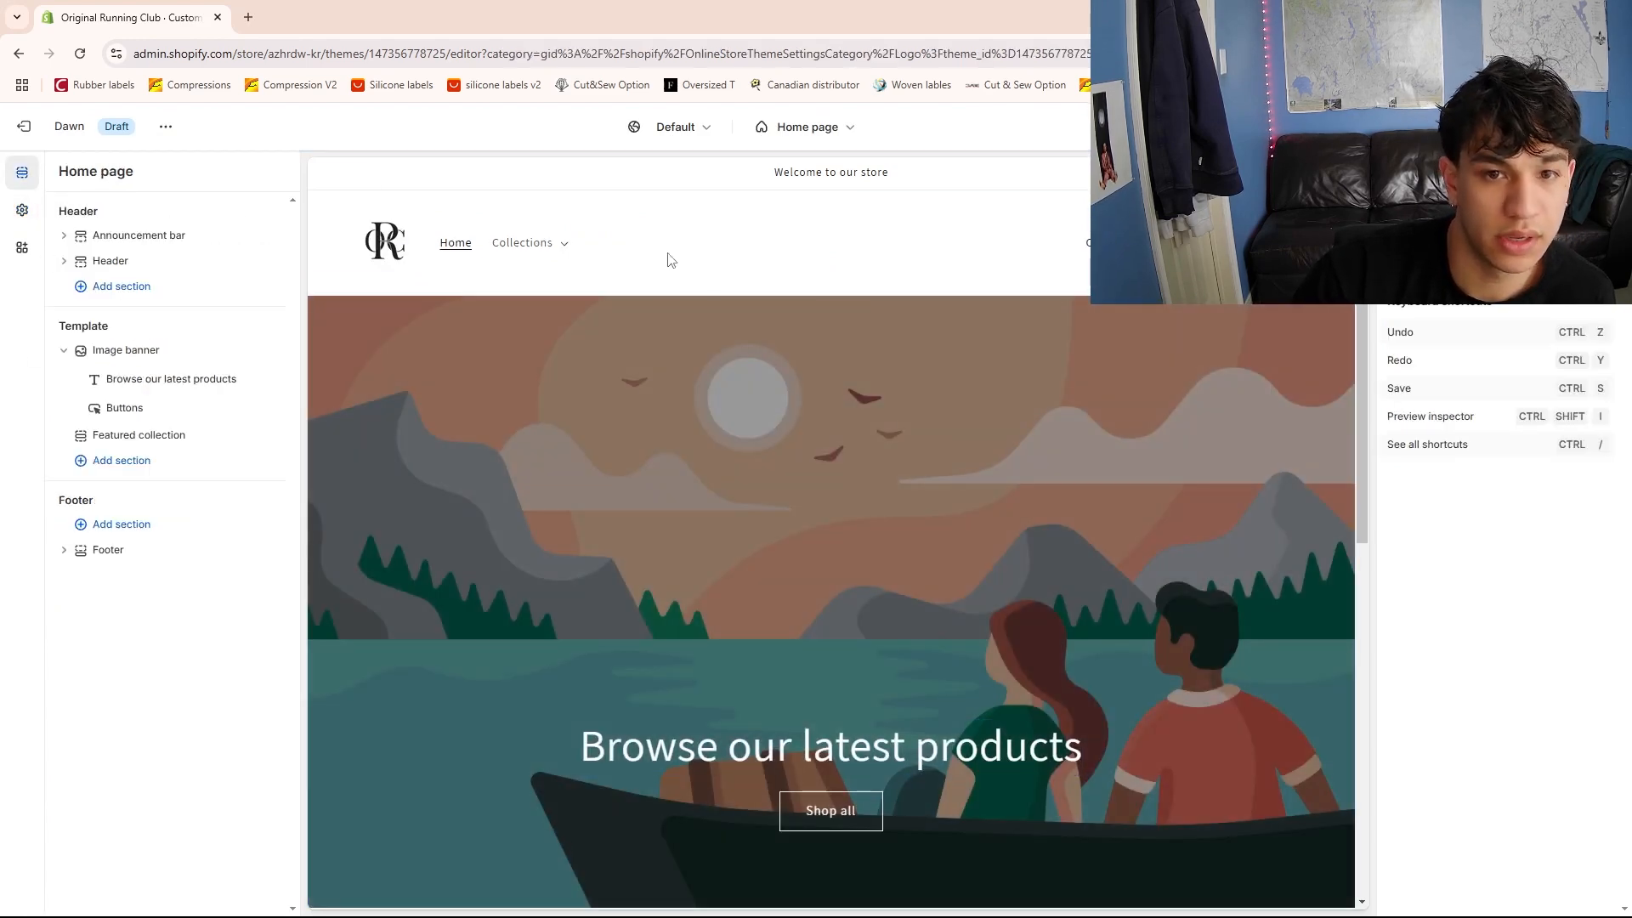
pyautogui.click(656, 254)
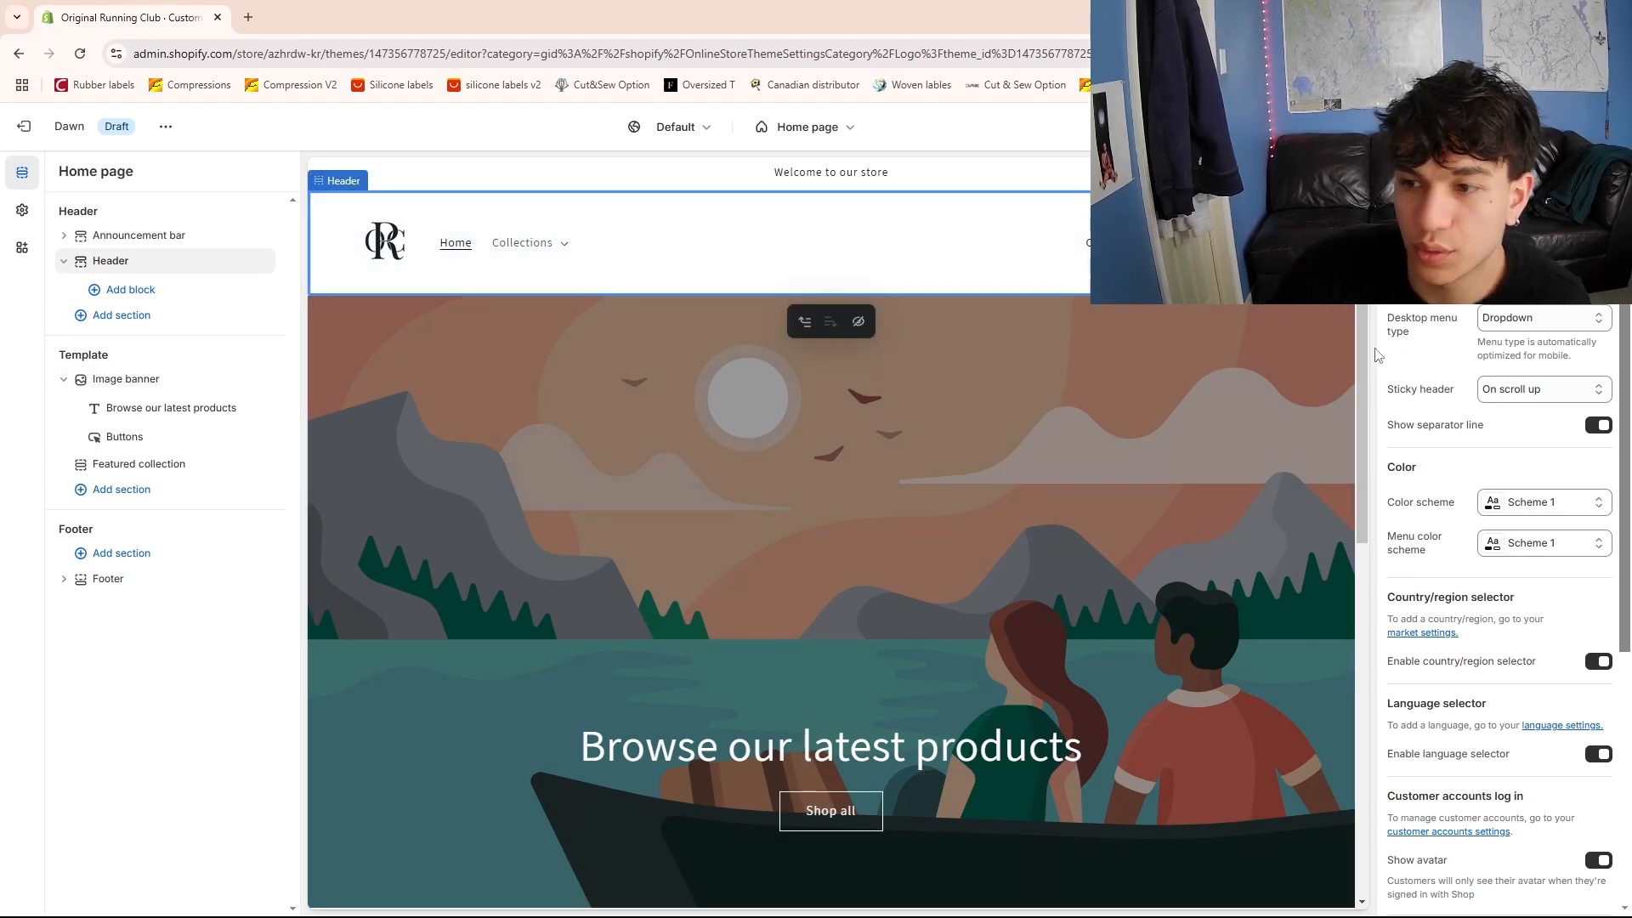
pyautogui.click(1544, 277)
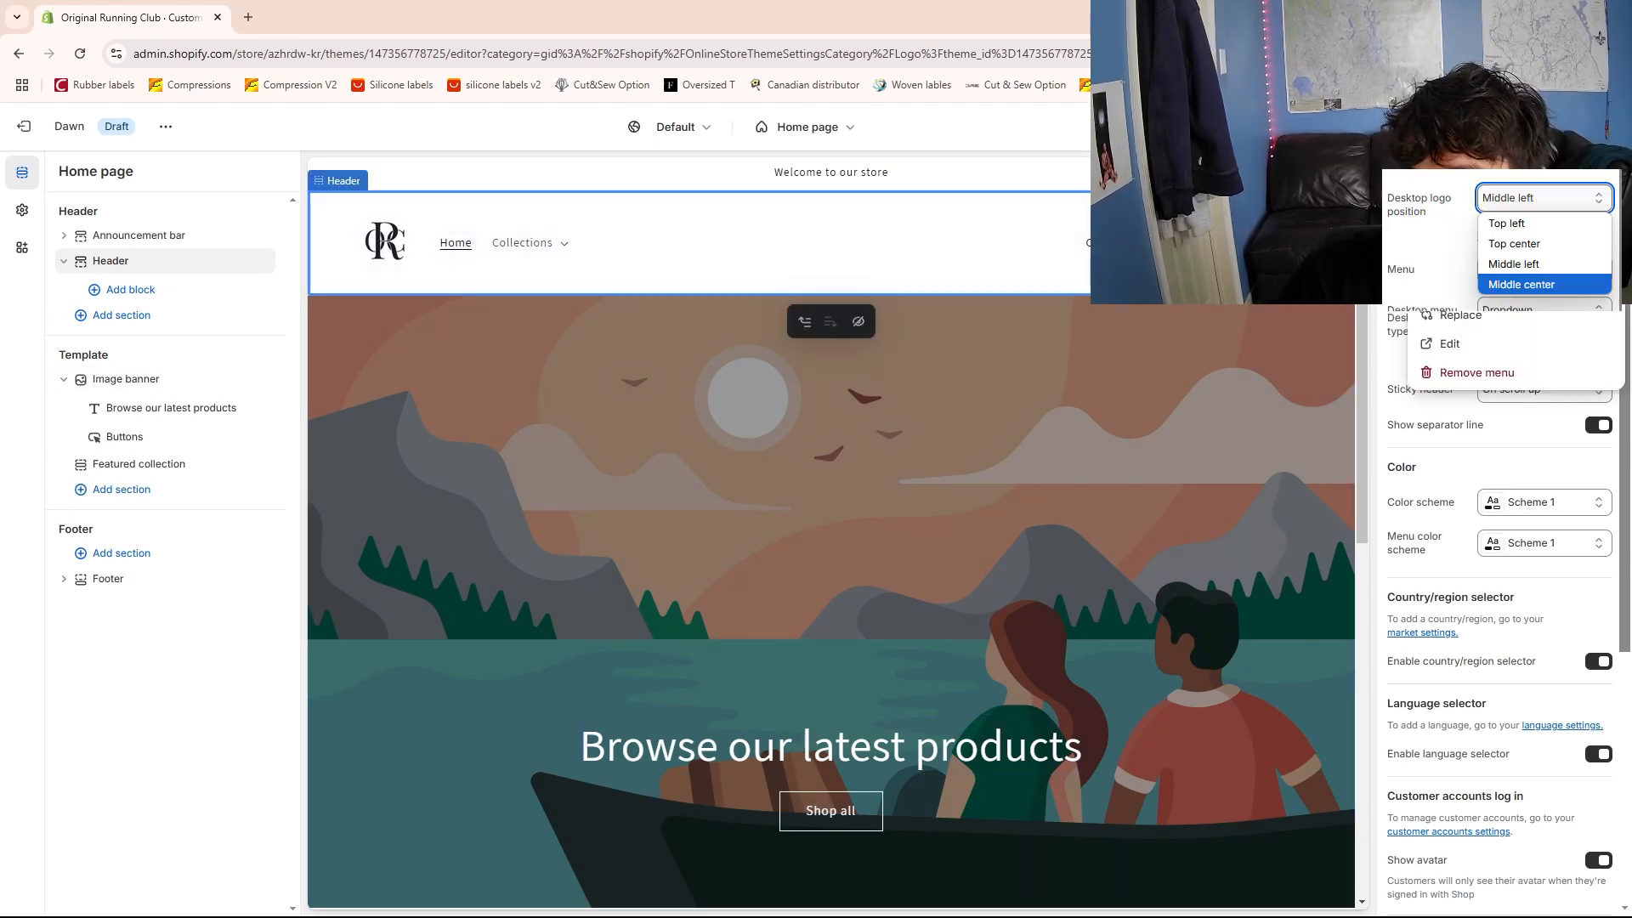
pyautogui.click(1544, 205)
pyautogui.click(1517, 248)
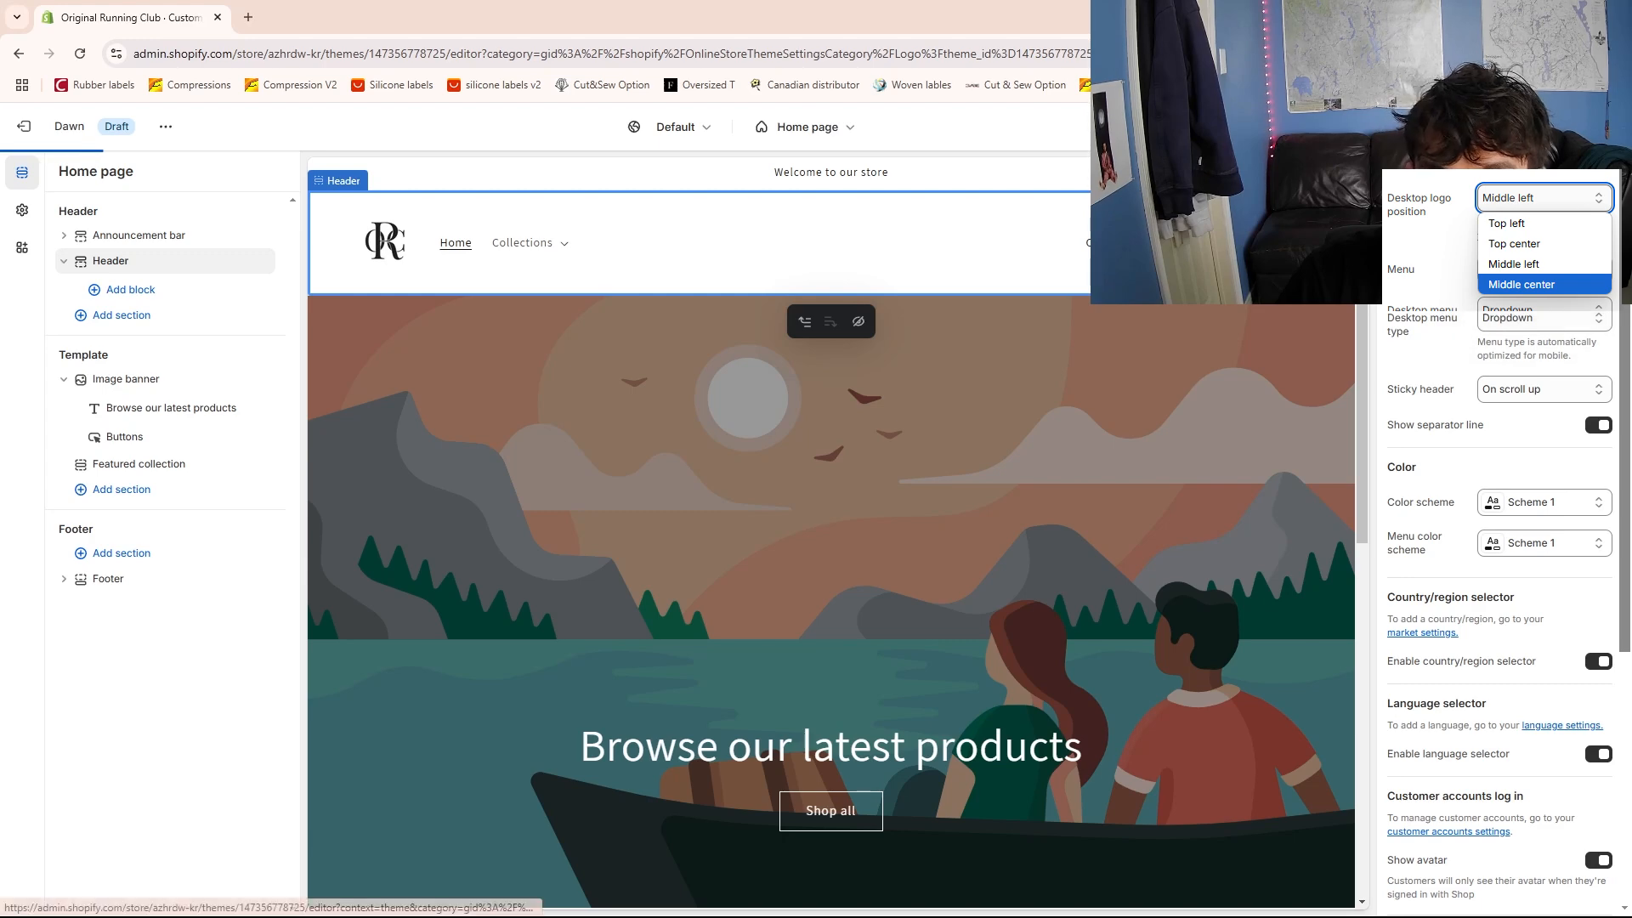
pyautogui.click(1544, 204)
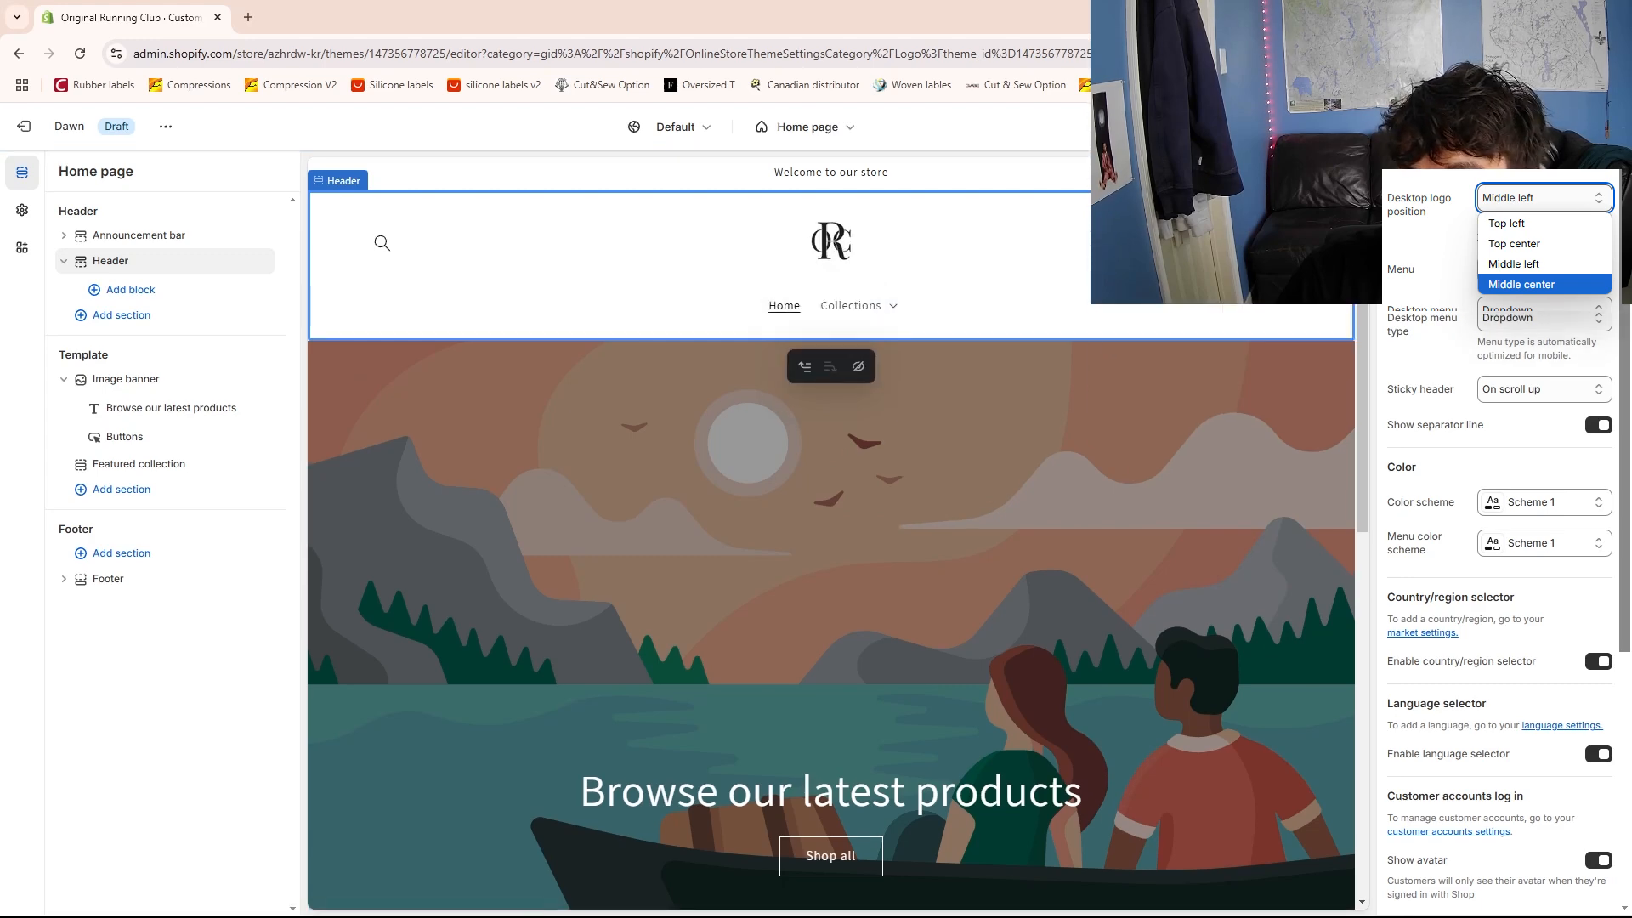
pyautogui.click(1522, 284)
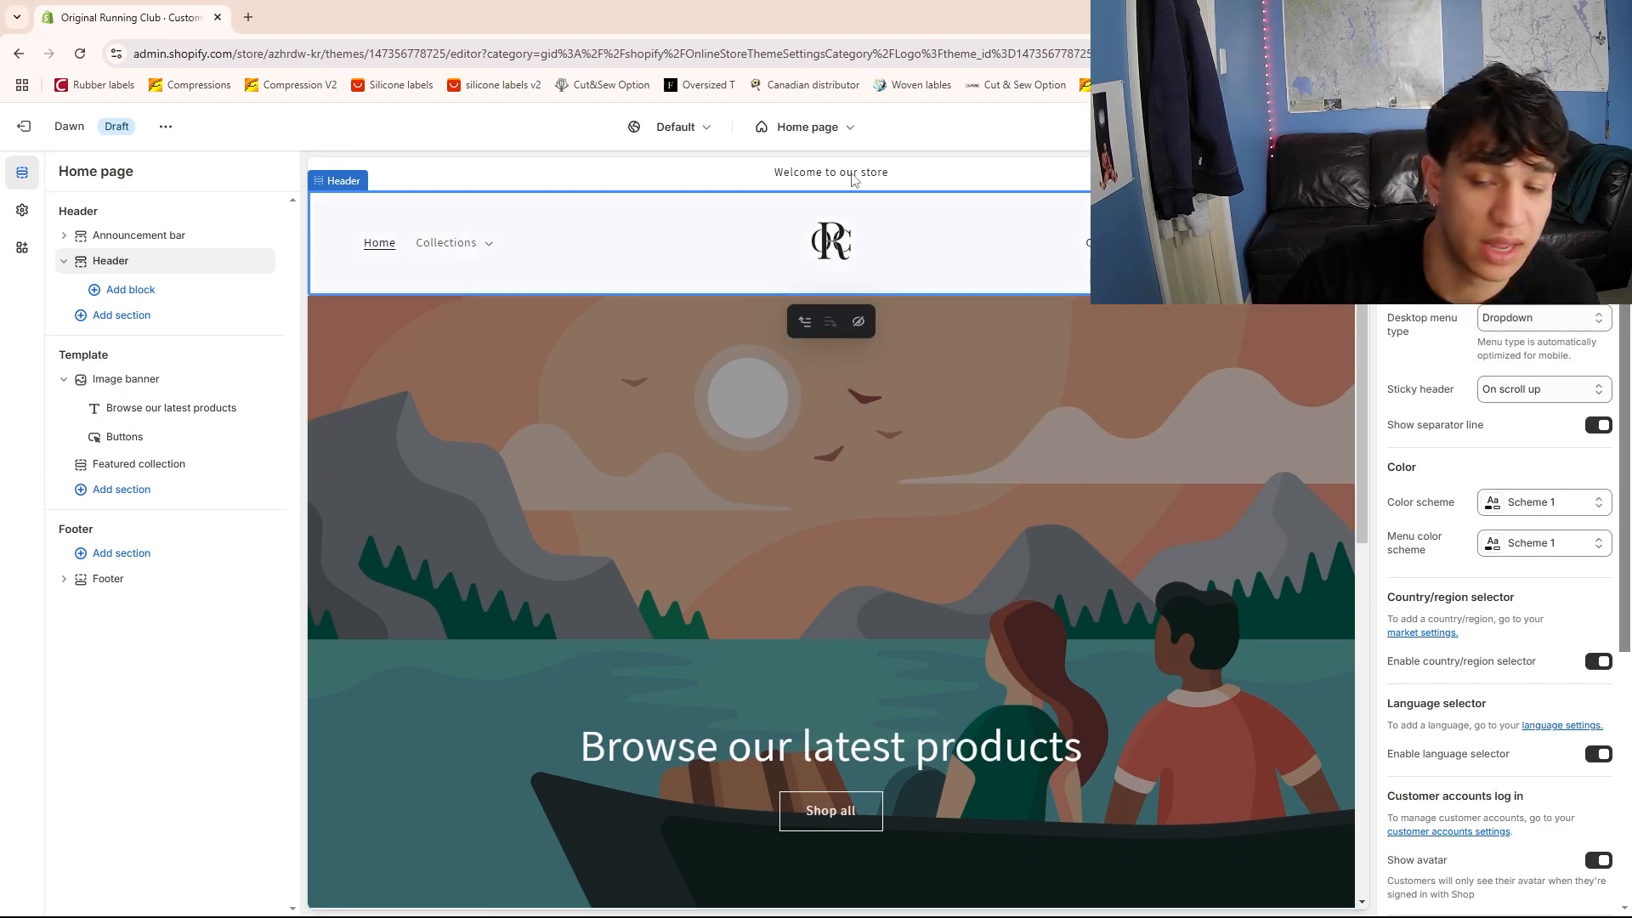
pyautogui.click(443, 246)
pyautogui.click(796, 374)
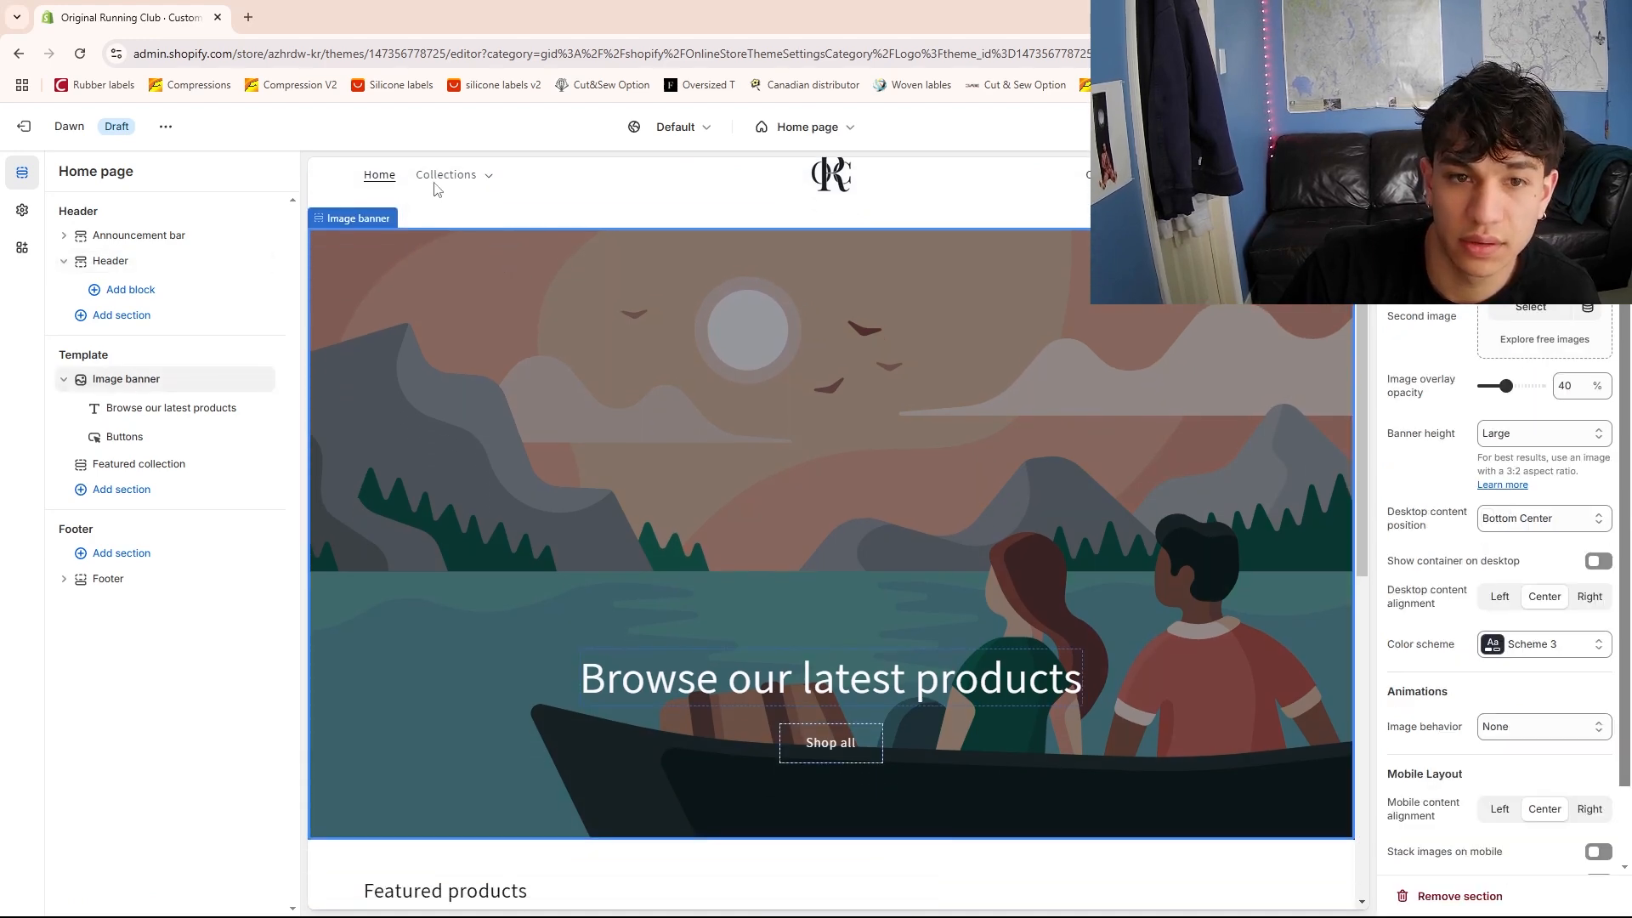
pyautogui.click(436, 188)
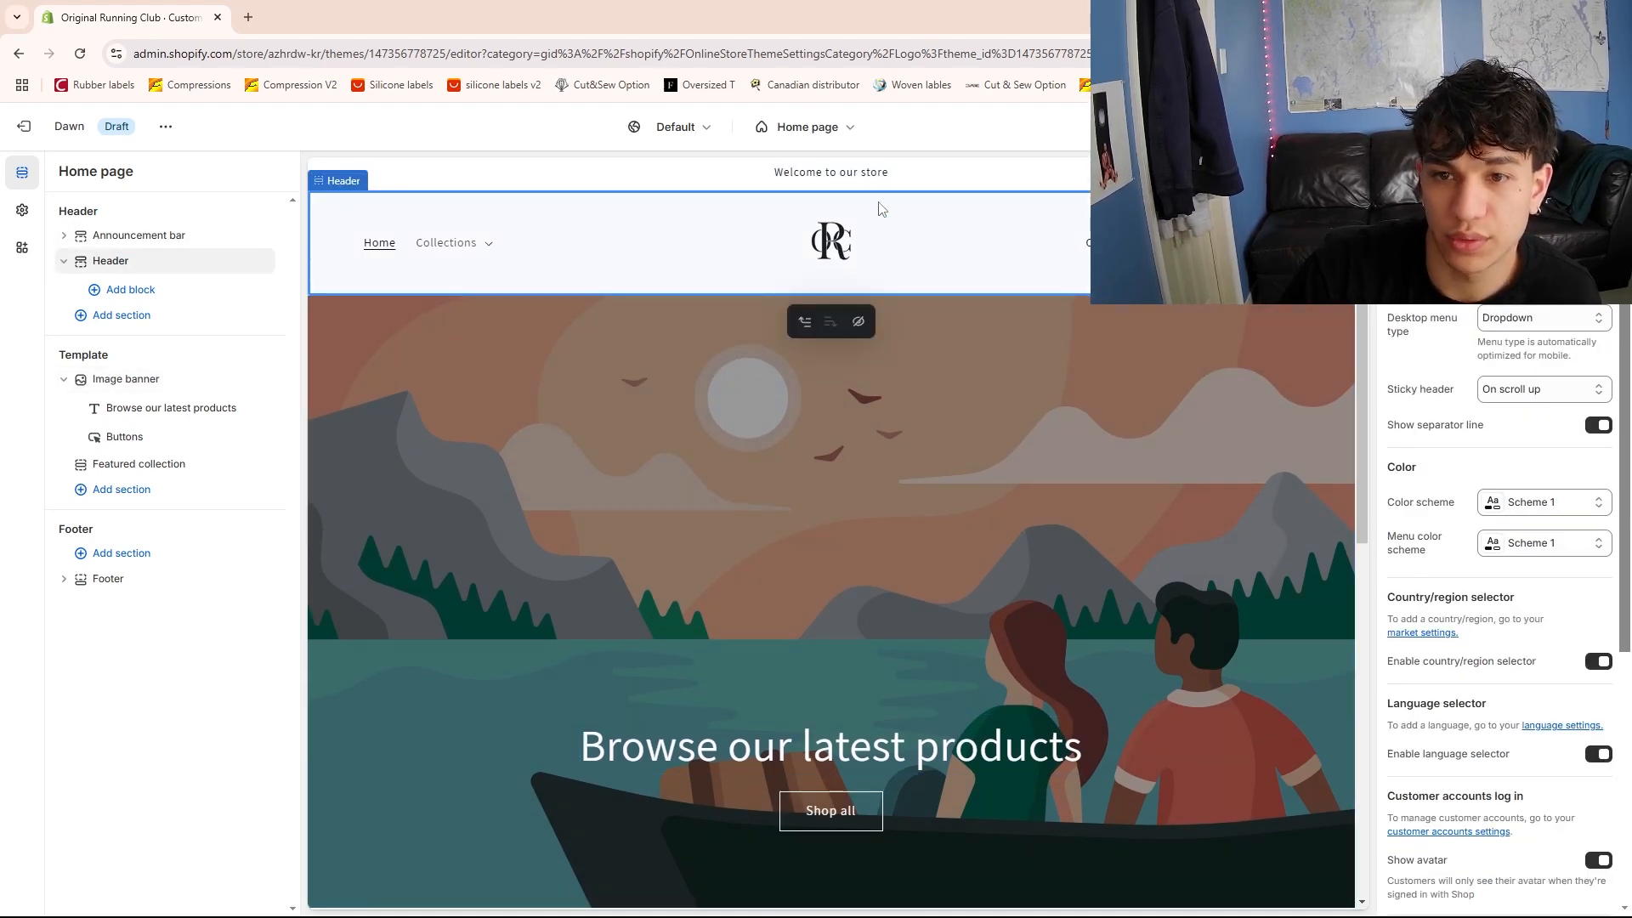
# Change the announcement bar's text to "Free shipping on orders over $100 USD"
pyautogui.click(891, 177)
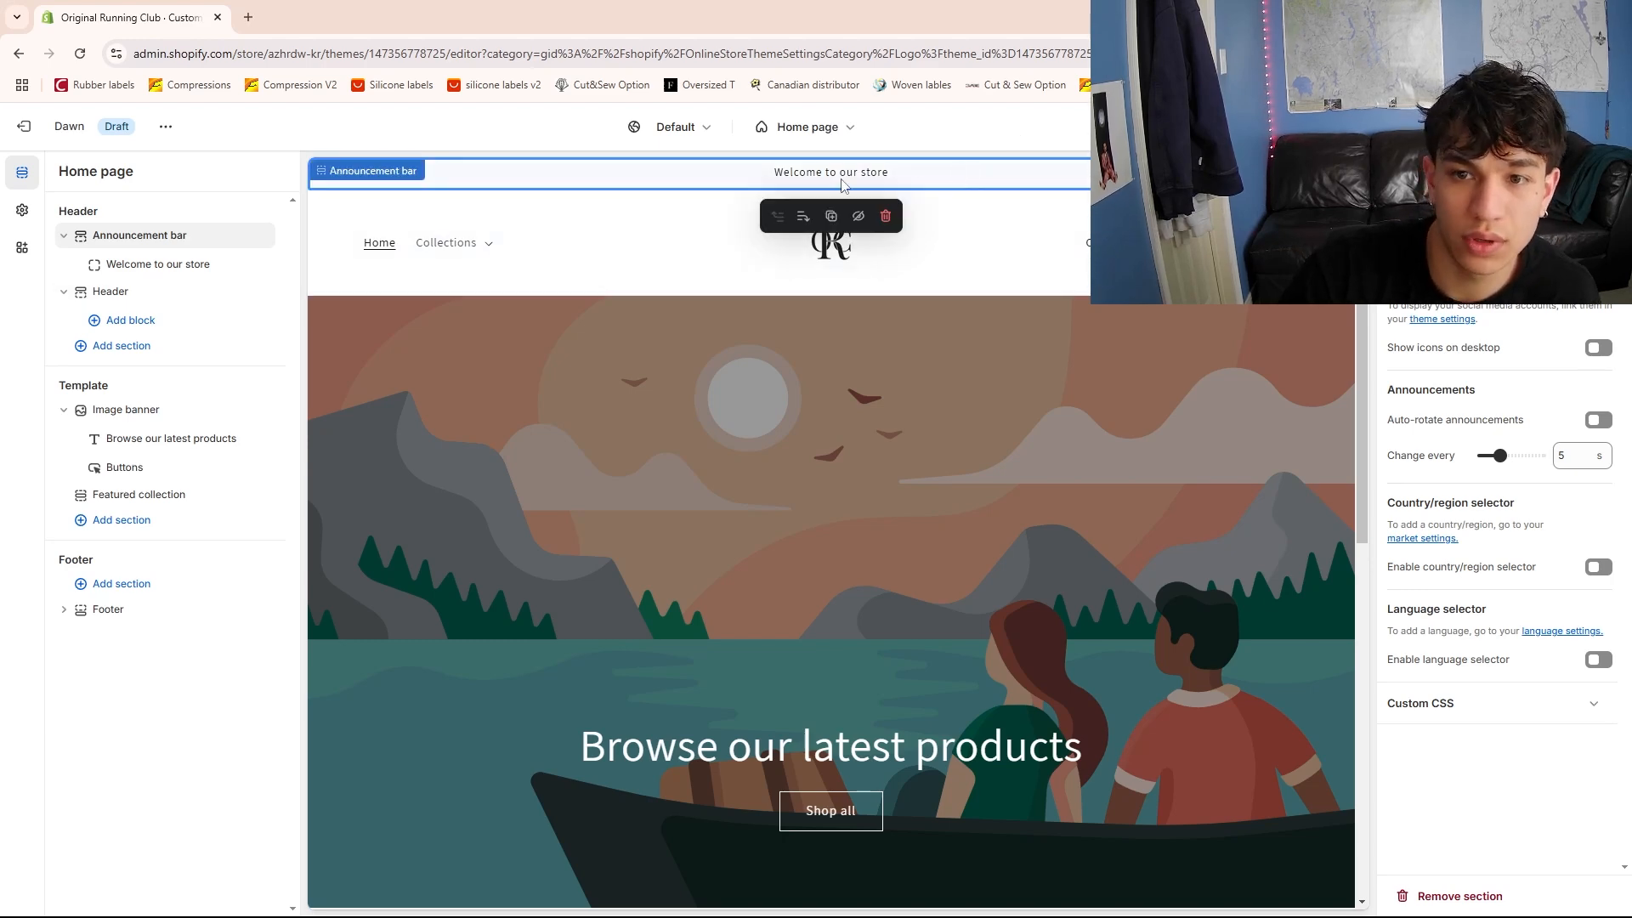
pyautogui.click(141, 263)
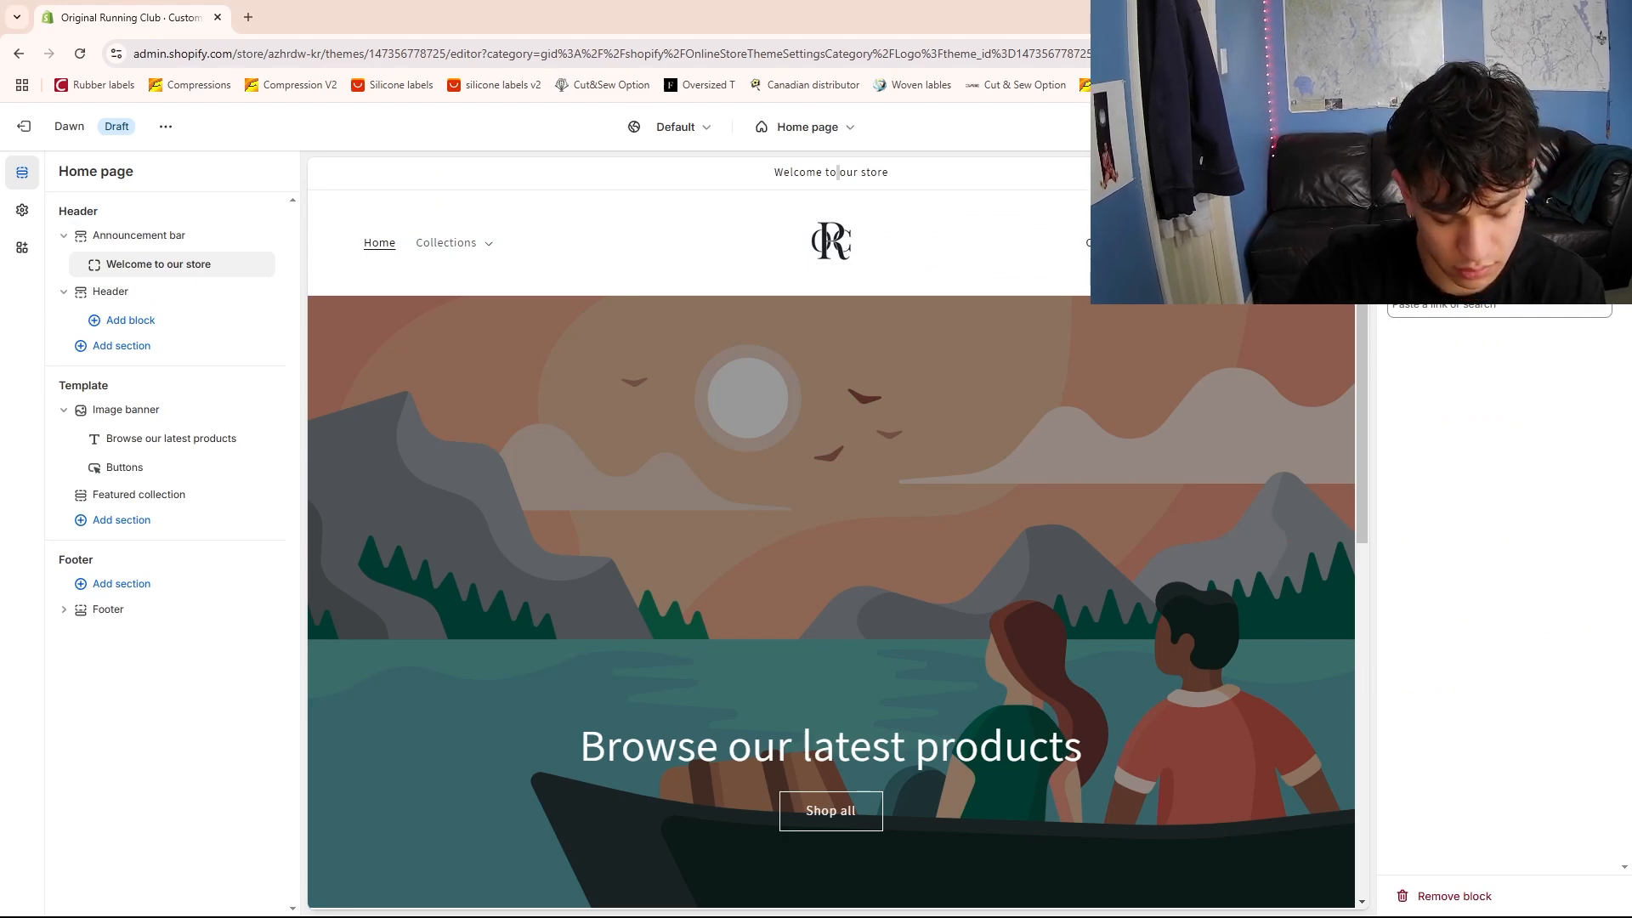
pyautogui.write('F')
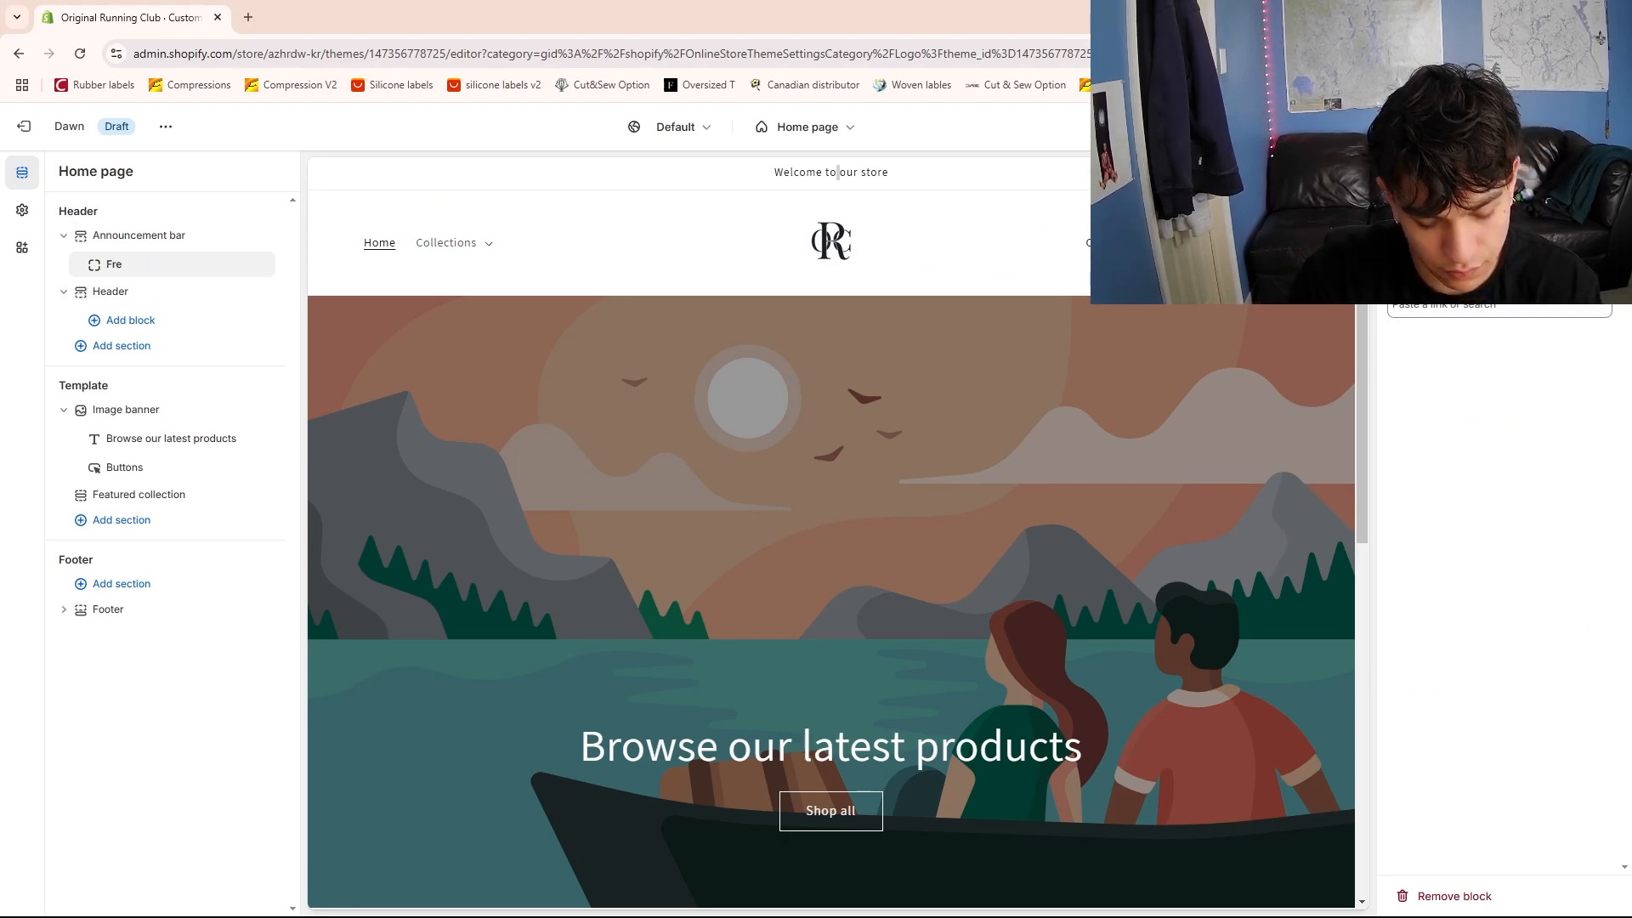
pyautogui.write('ree')
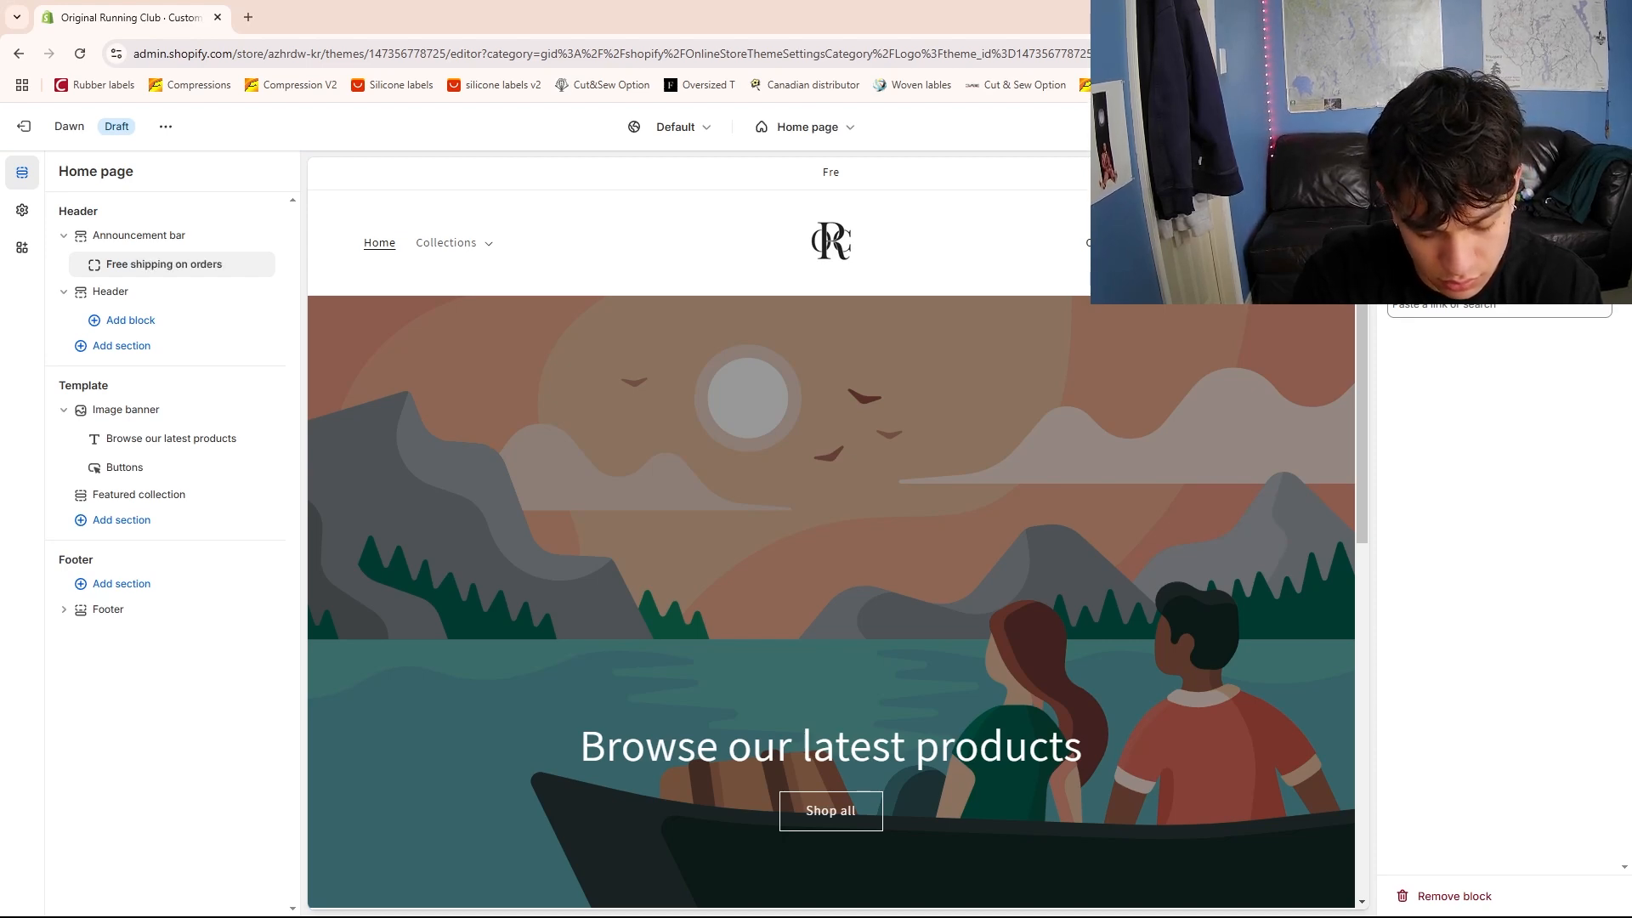
pyautogui.write(' shipping on orders over 100')
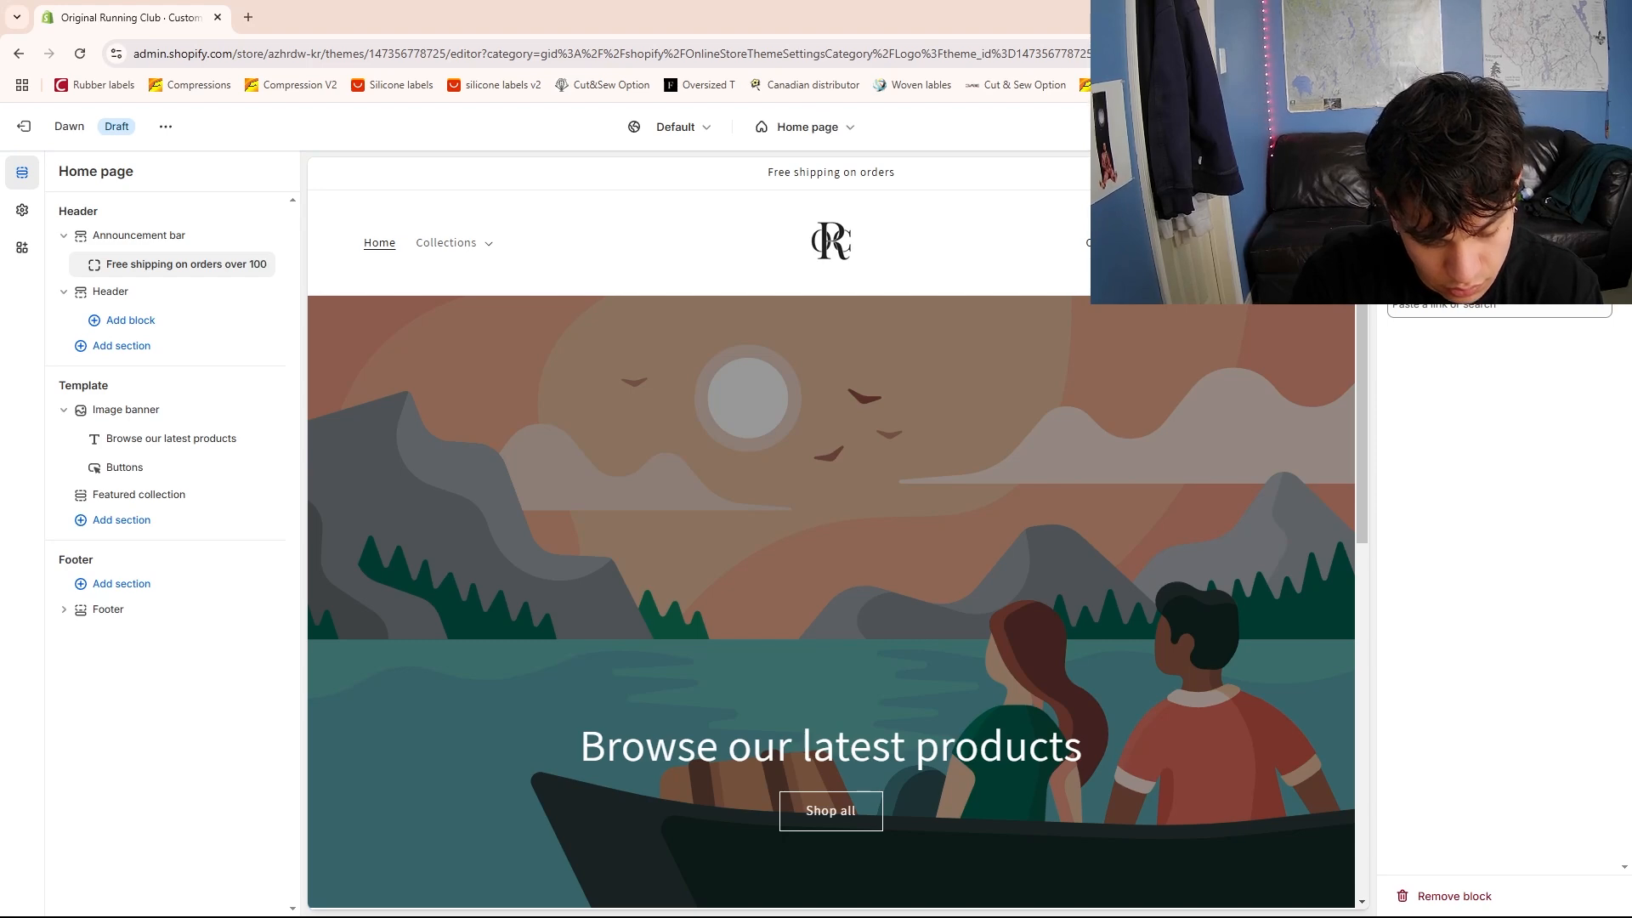
pyautogui.write('$')
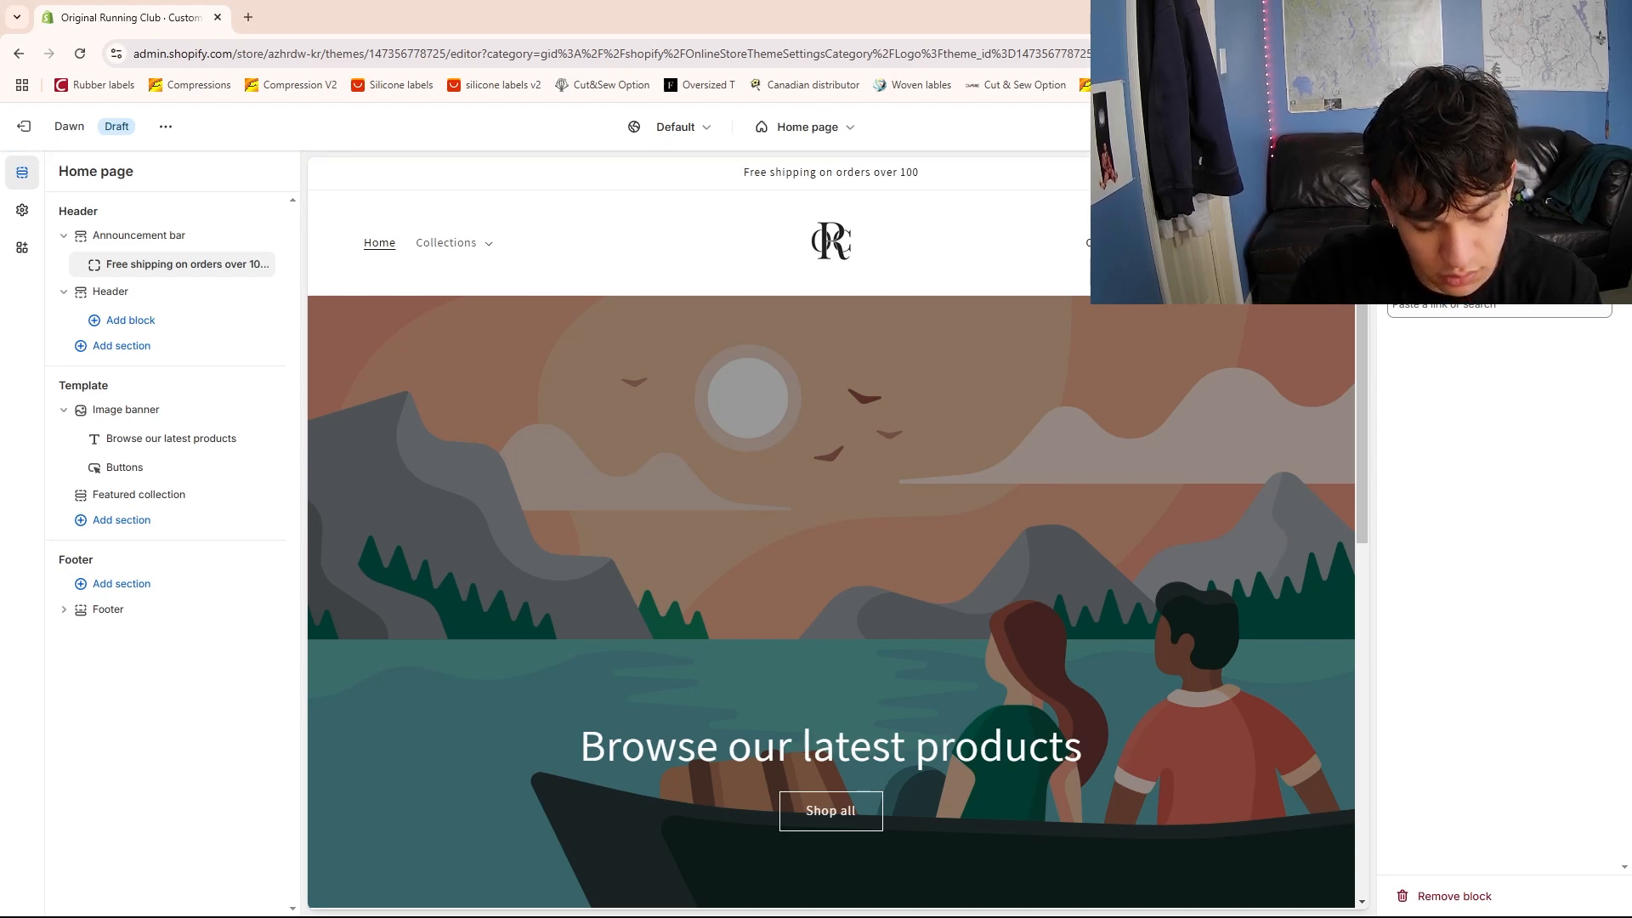
pyautogui.write('USD')
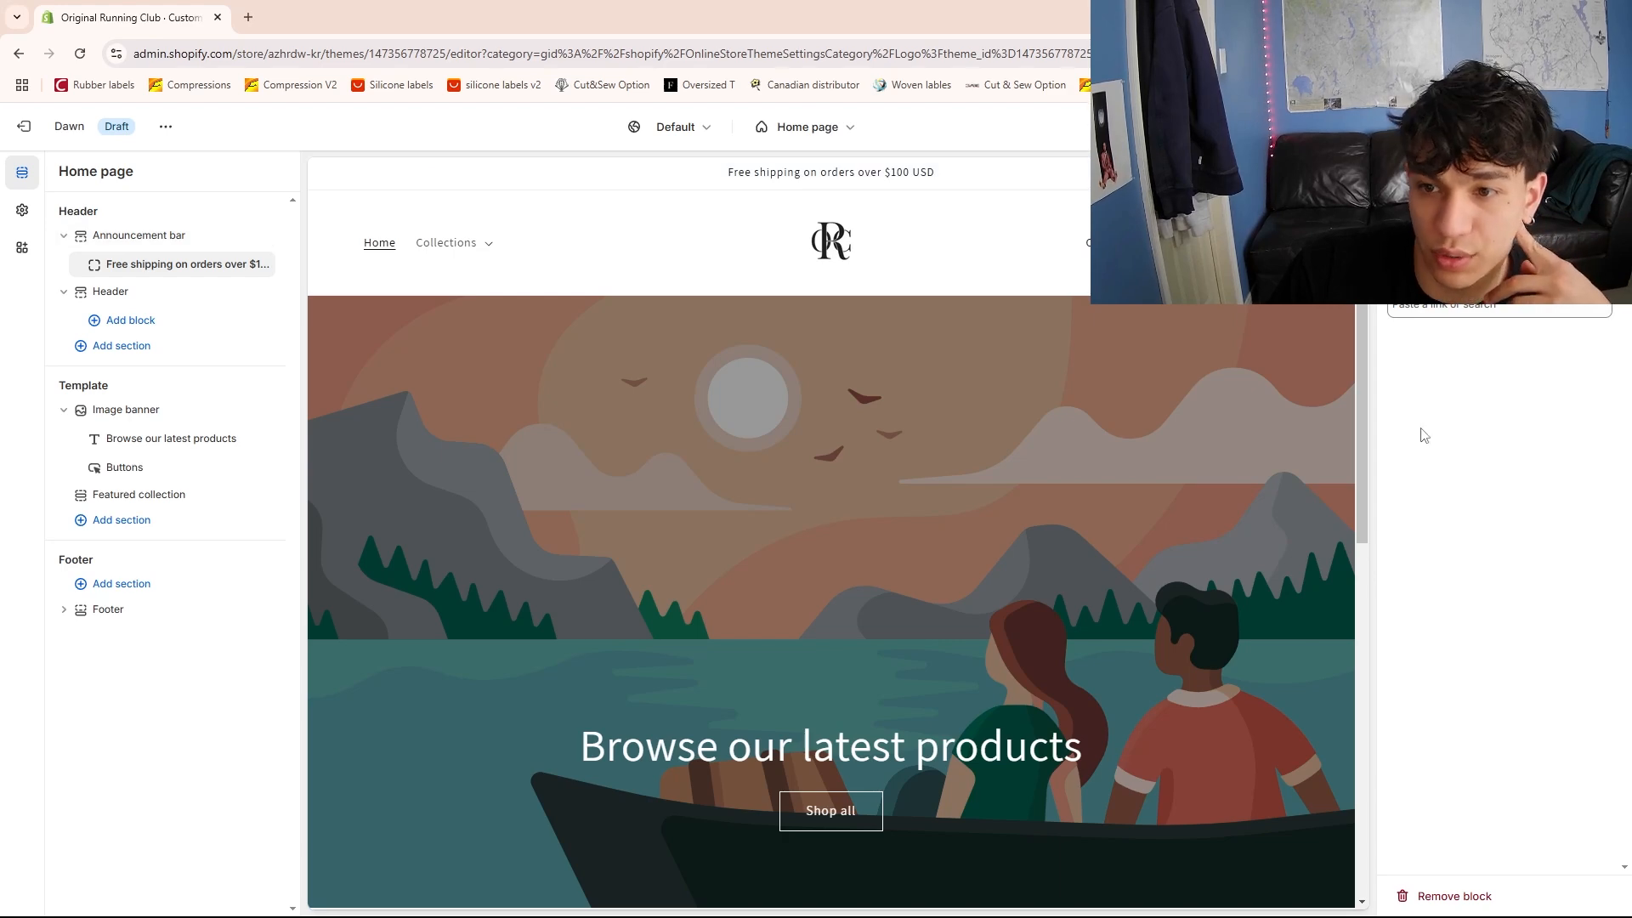
# Set the T_Shirt-_Black-2 picture as the first image of the home page's image banner
pyautogui.click(1078, 369)
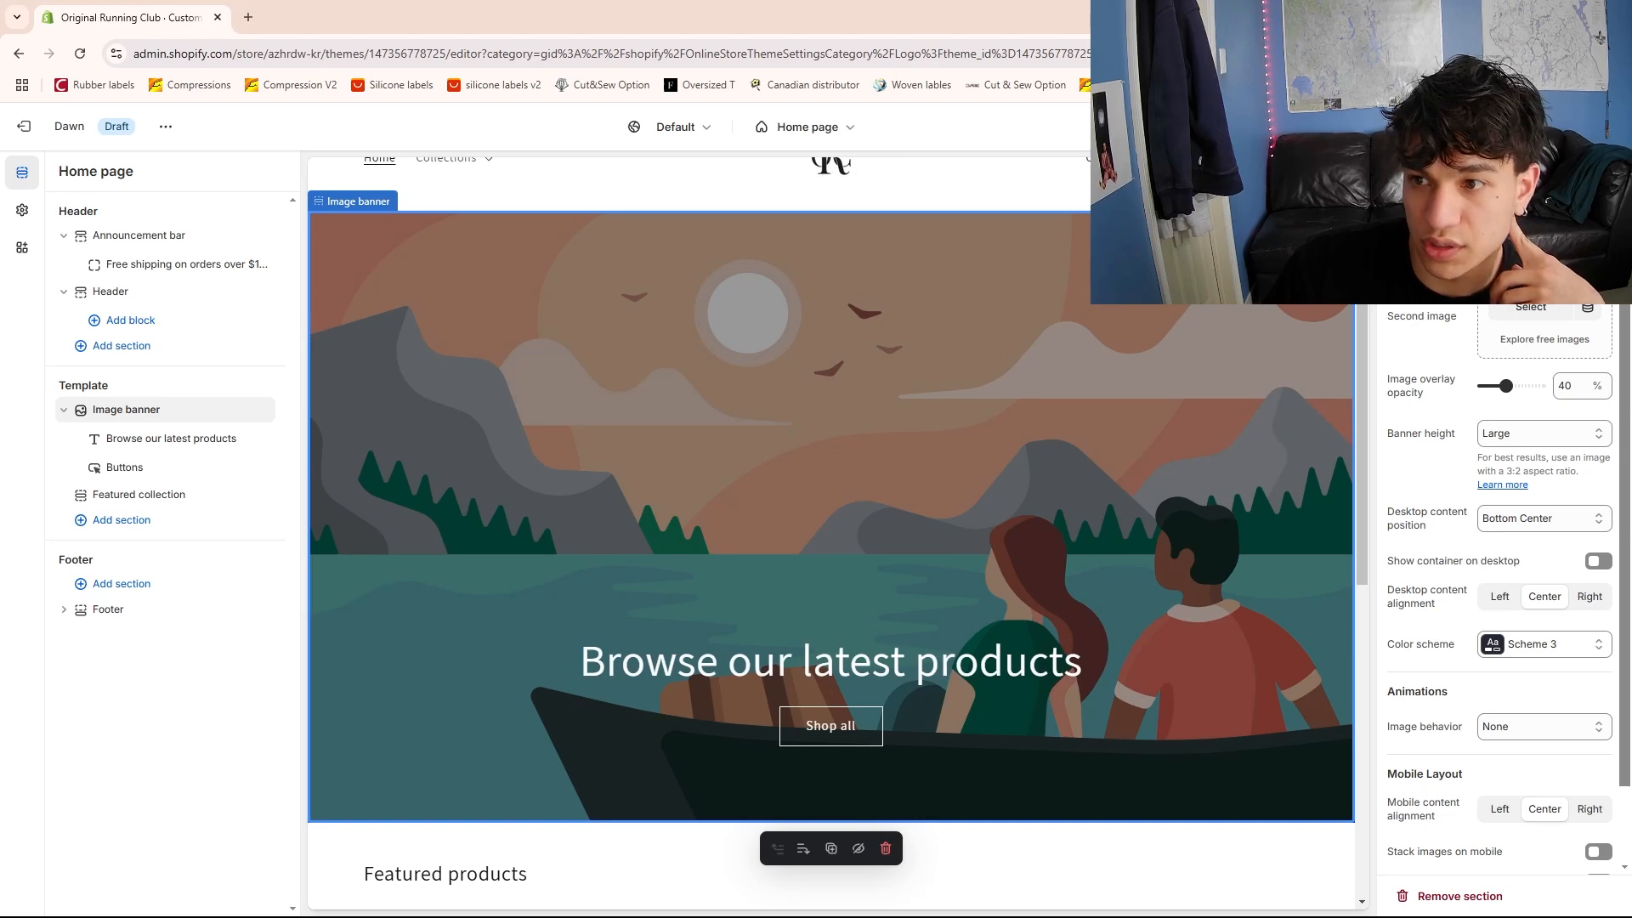
pyautogui.click(1531, 220)
pyautogui.scroll(-2, 829, 510)
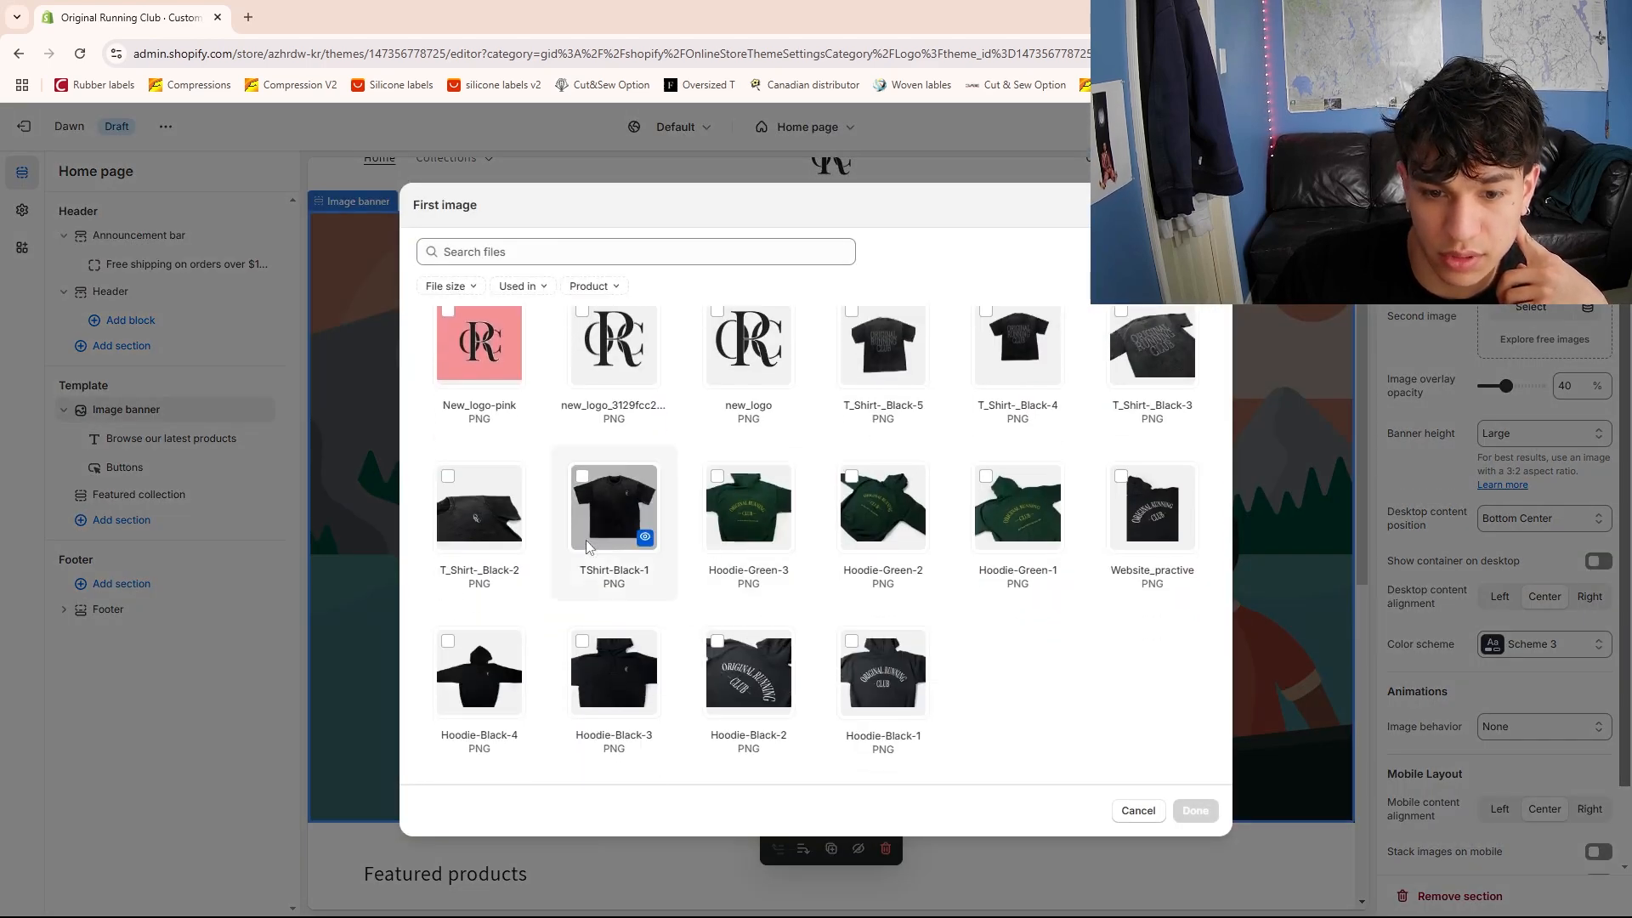
pyautogui.click(450, 491)
pyautogui.click(1194, 810)
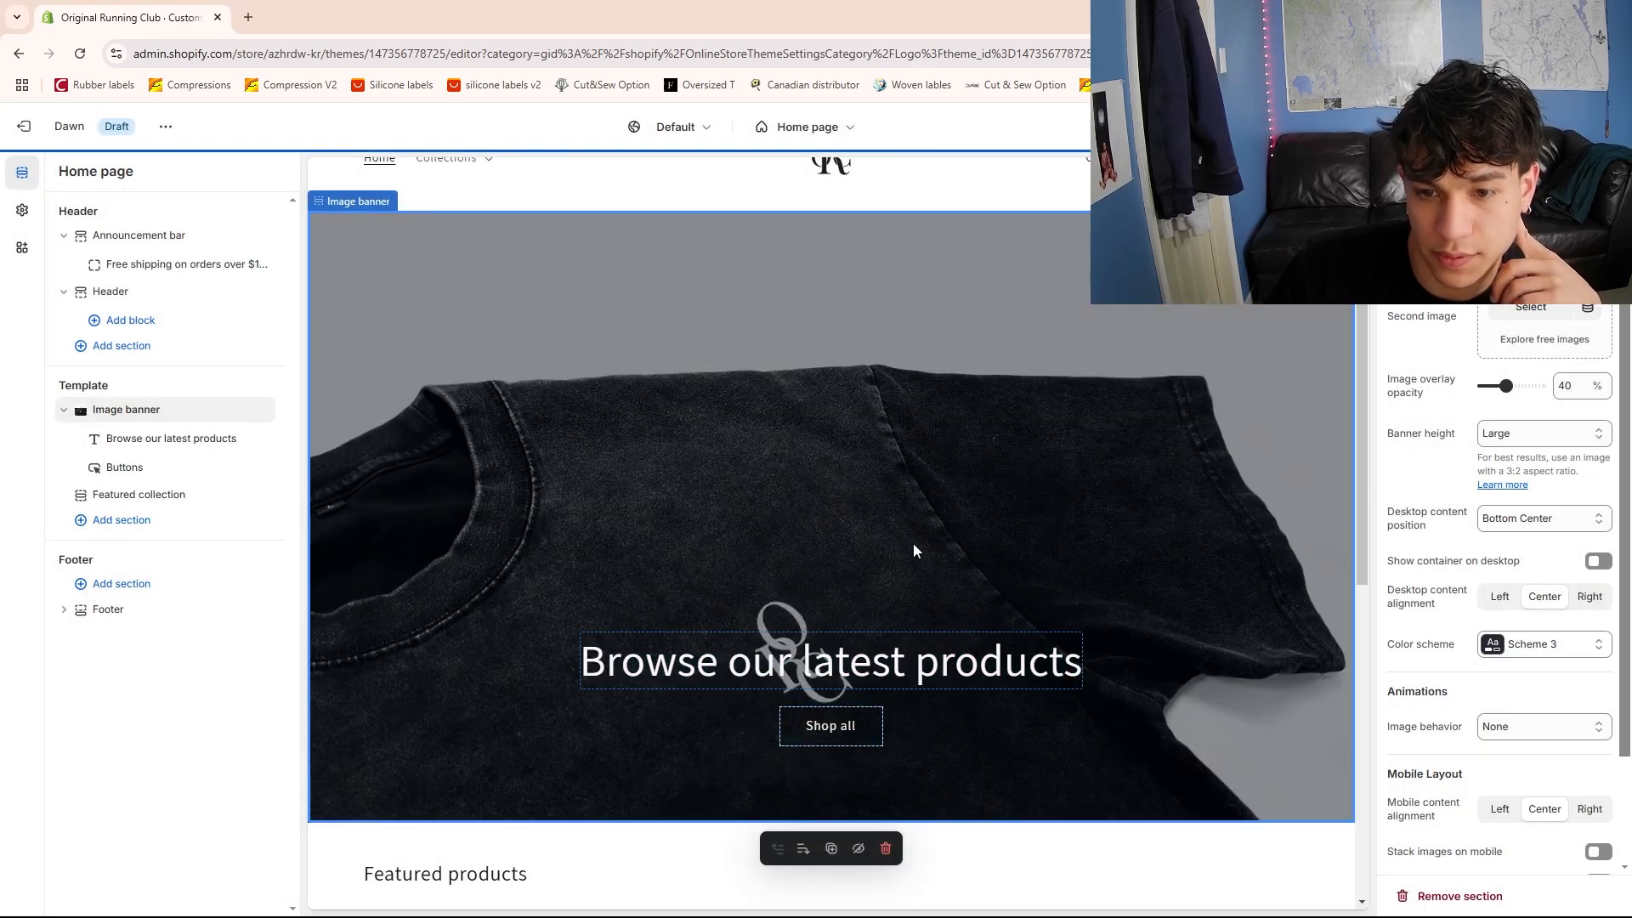
# Set the image banner's desktop content position to Middle Center
pyautogui.scroll(-1, 850, 518)
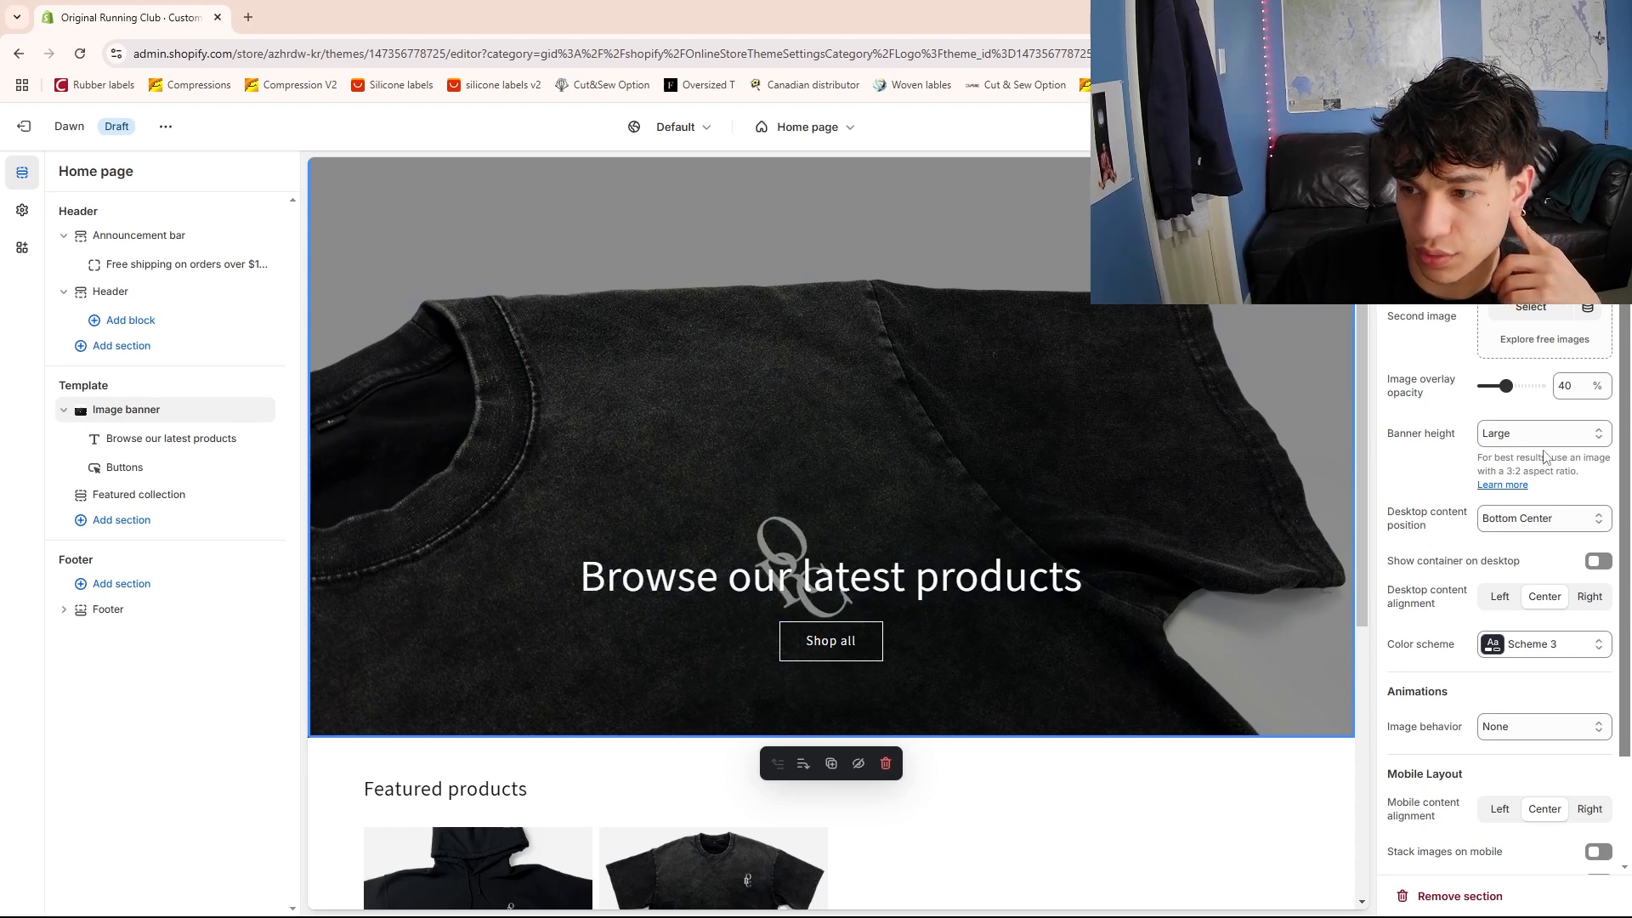
pyautogui.click(1567, 527)
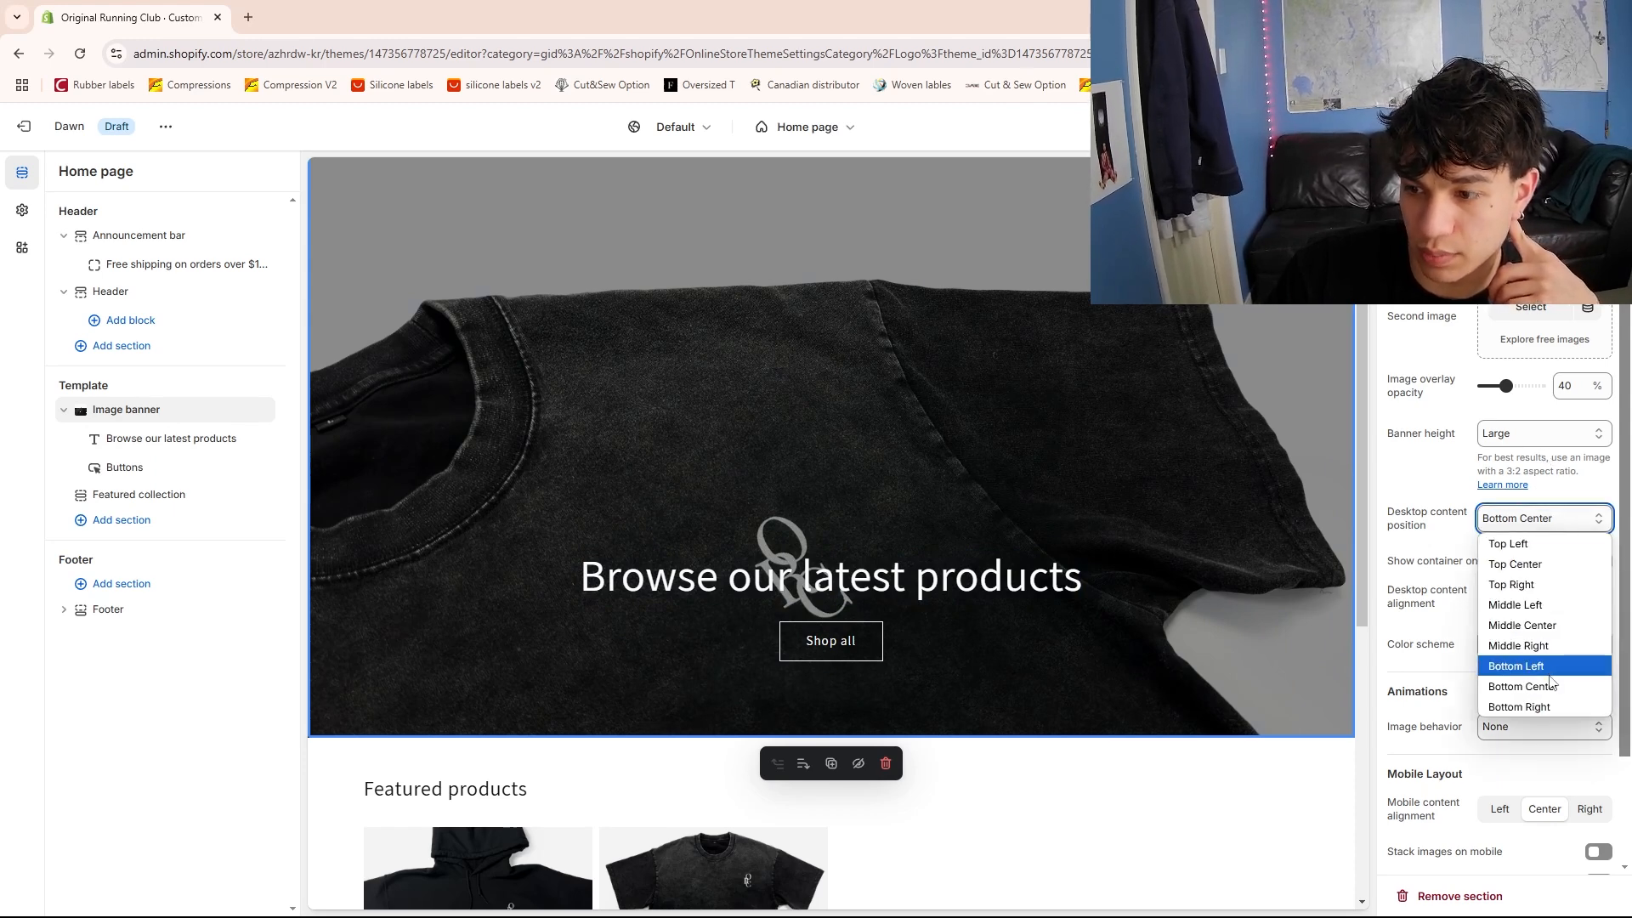
pyautogui.click(1544, 626)
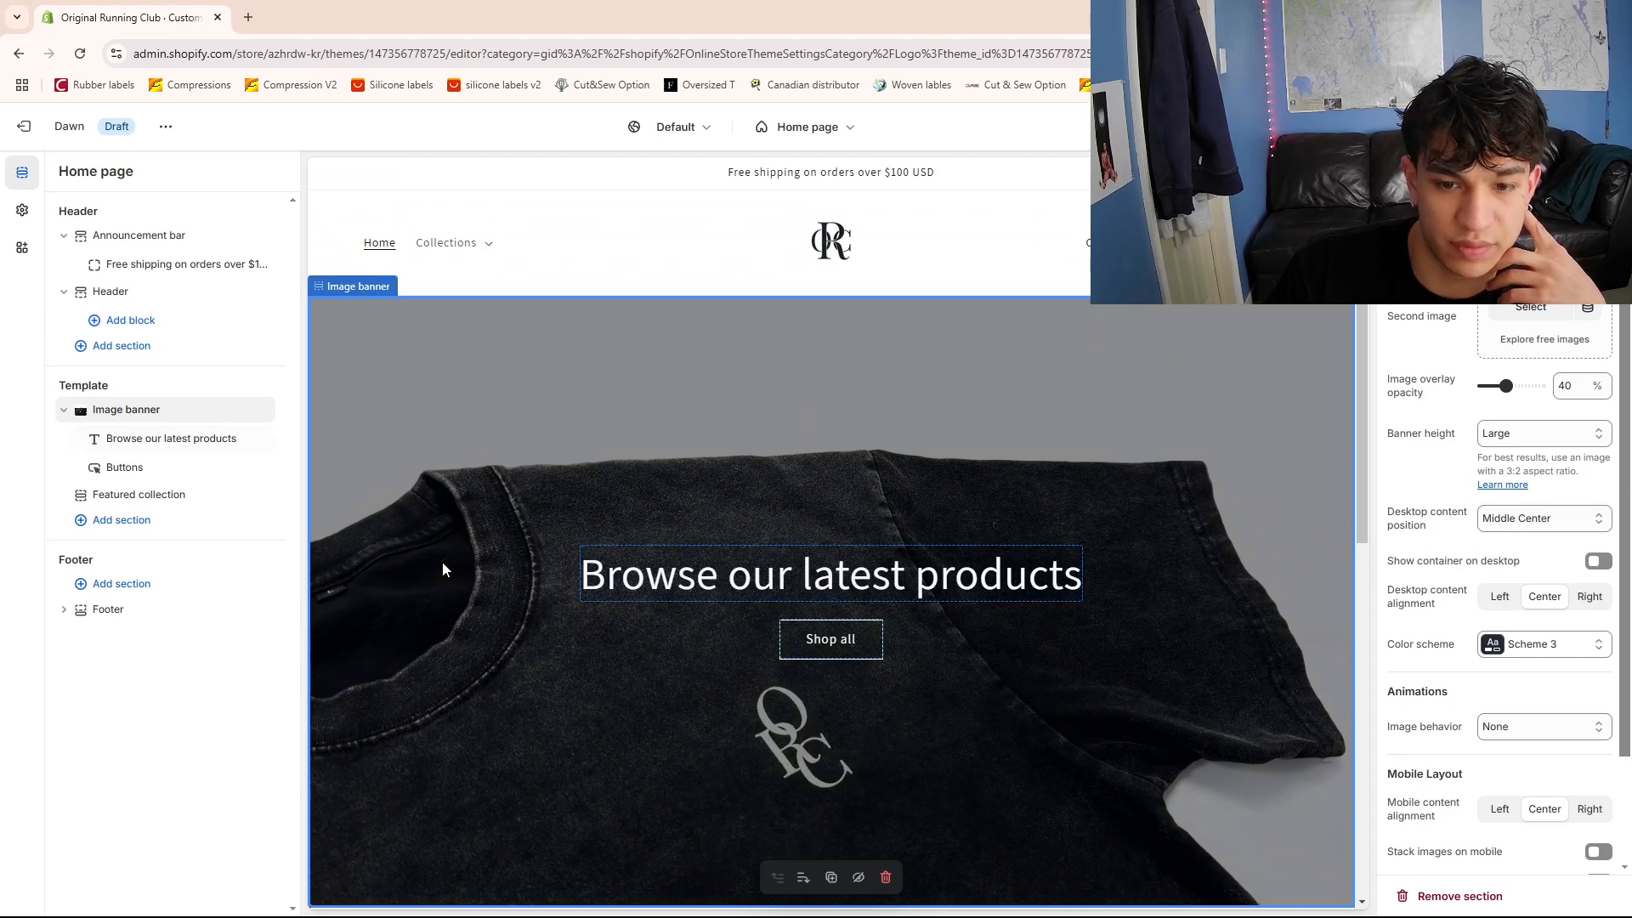
pyautogui.scroll(-1, 759, 588)
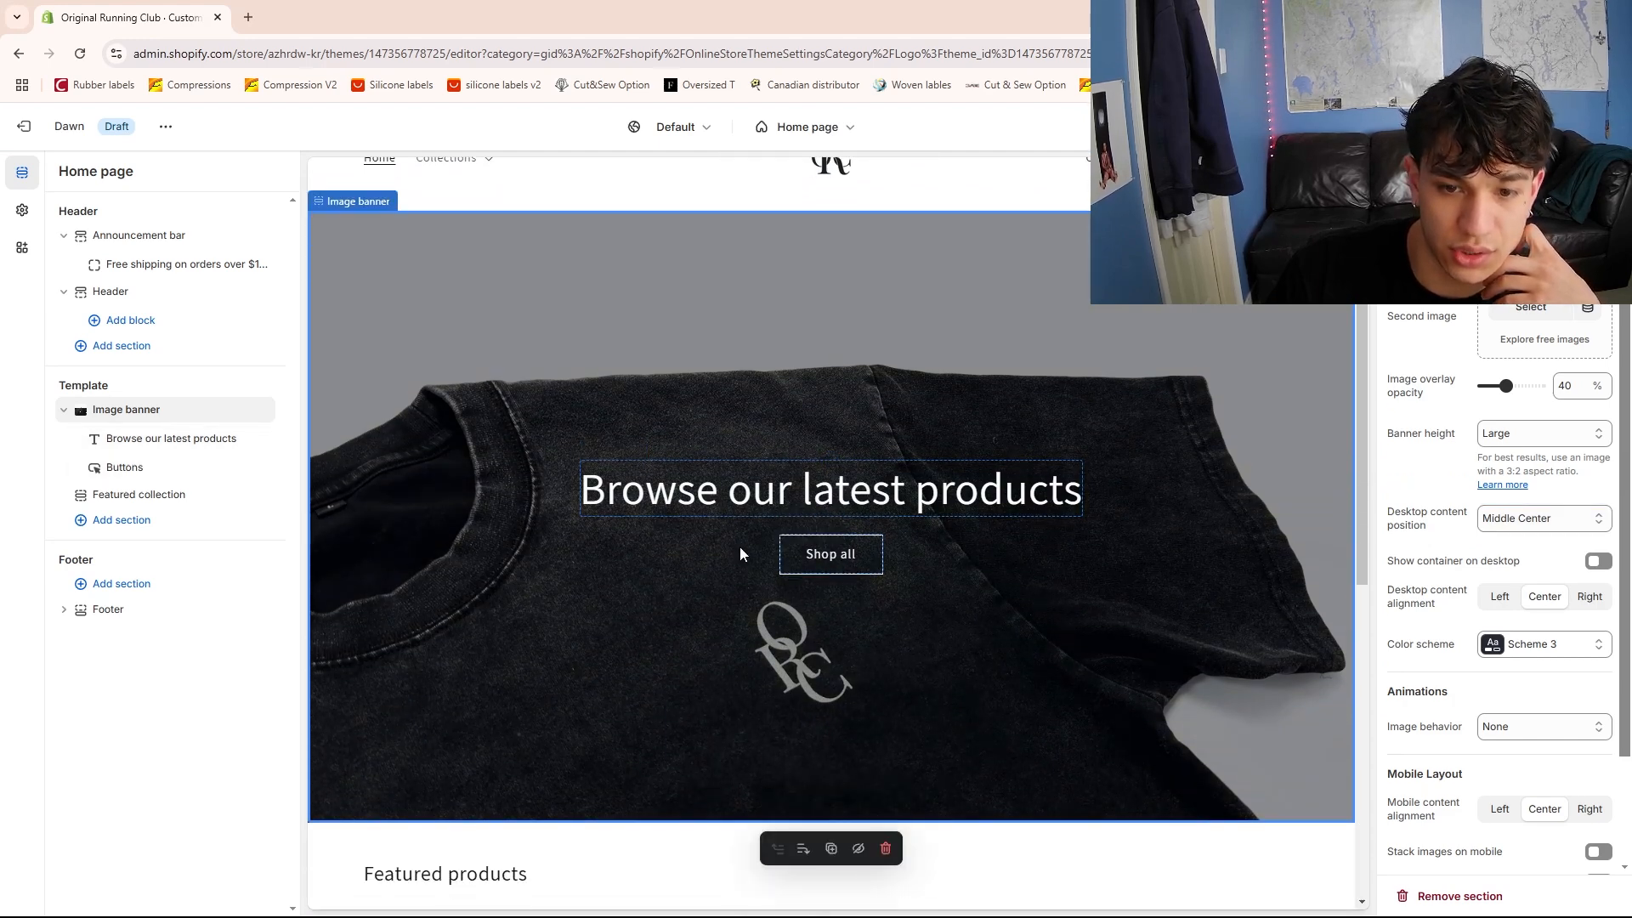
# Set the theme's heading font to Playfair Display in the typography settings
pyautogui.click(755, 501)
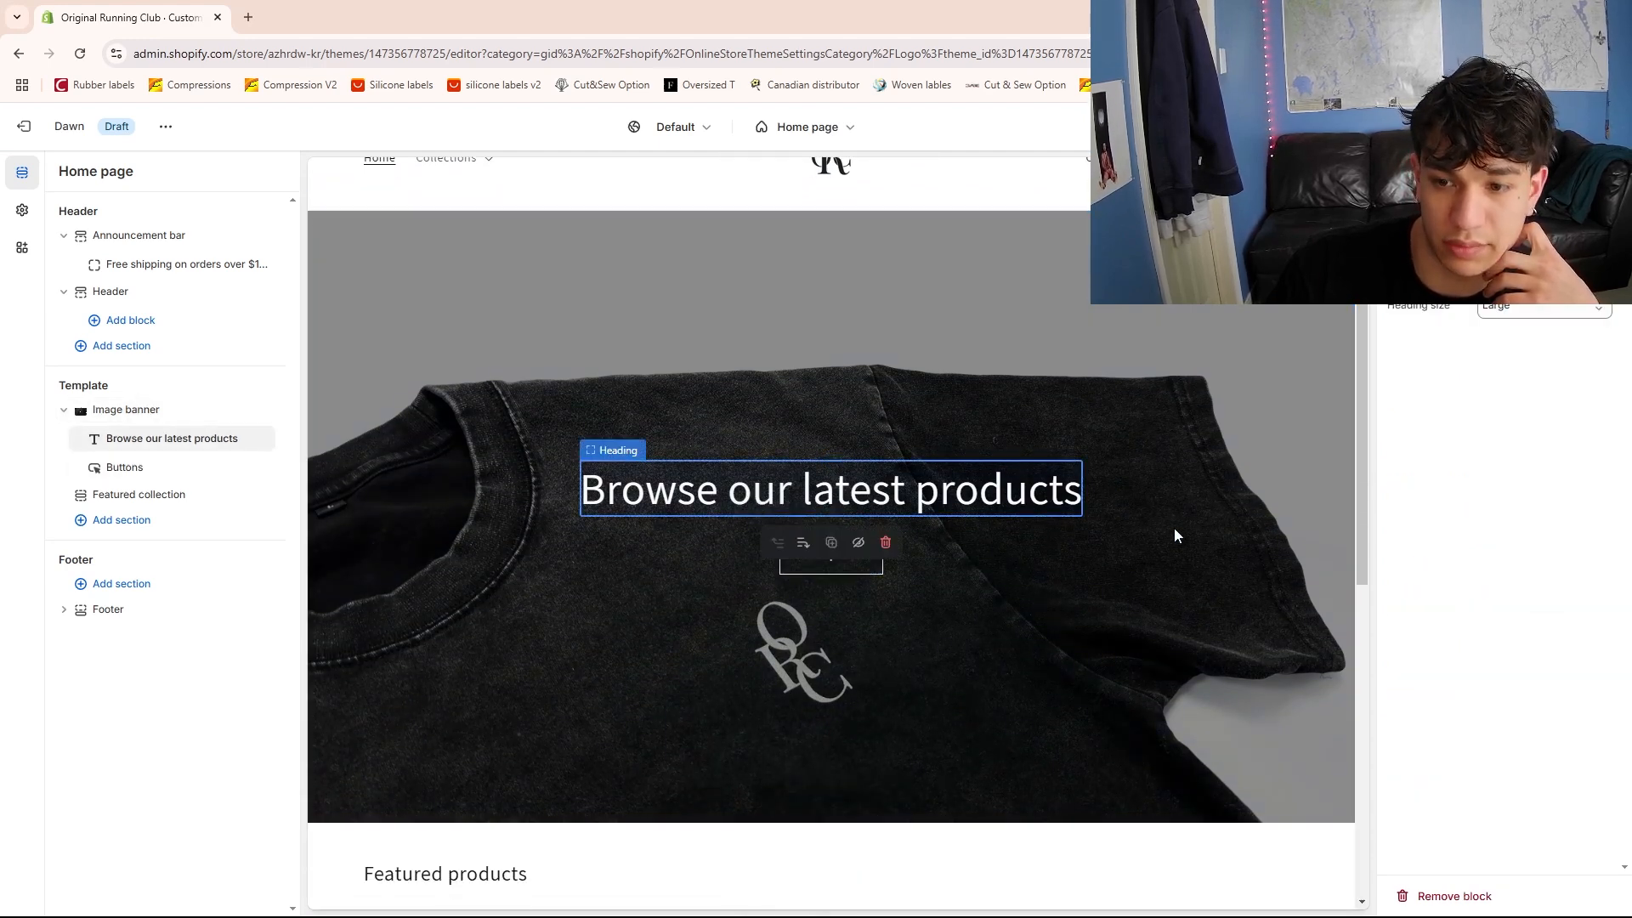
pyautogui.click(1120, 586)
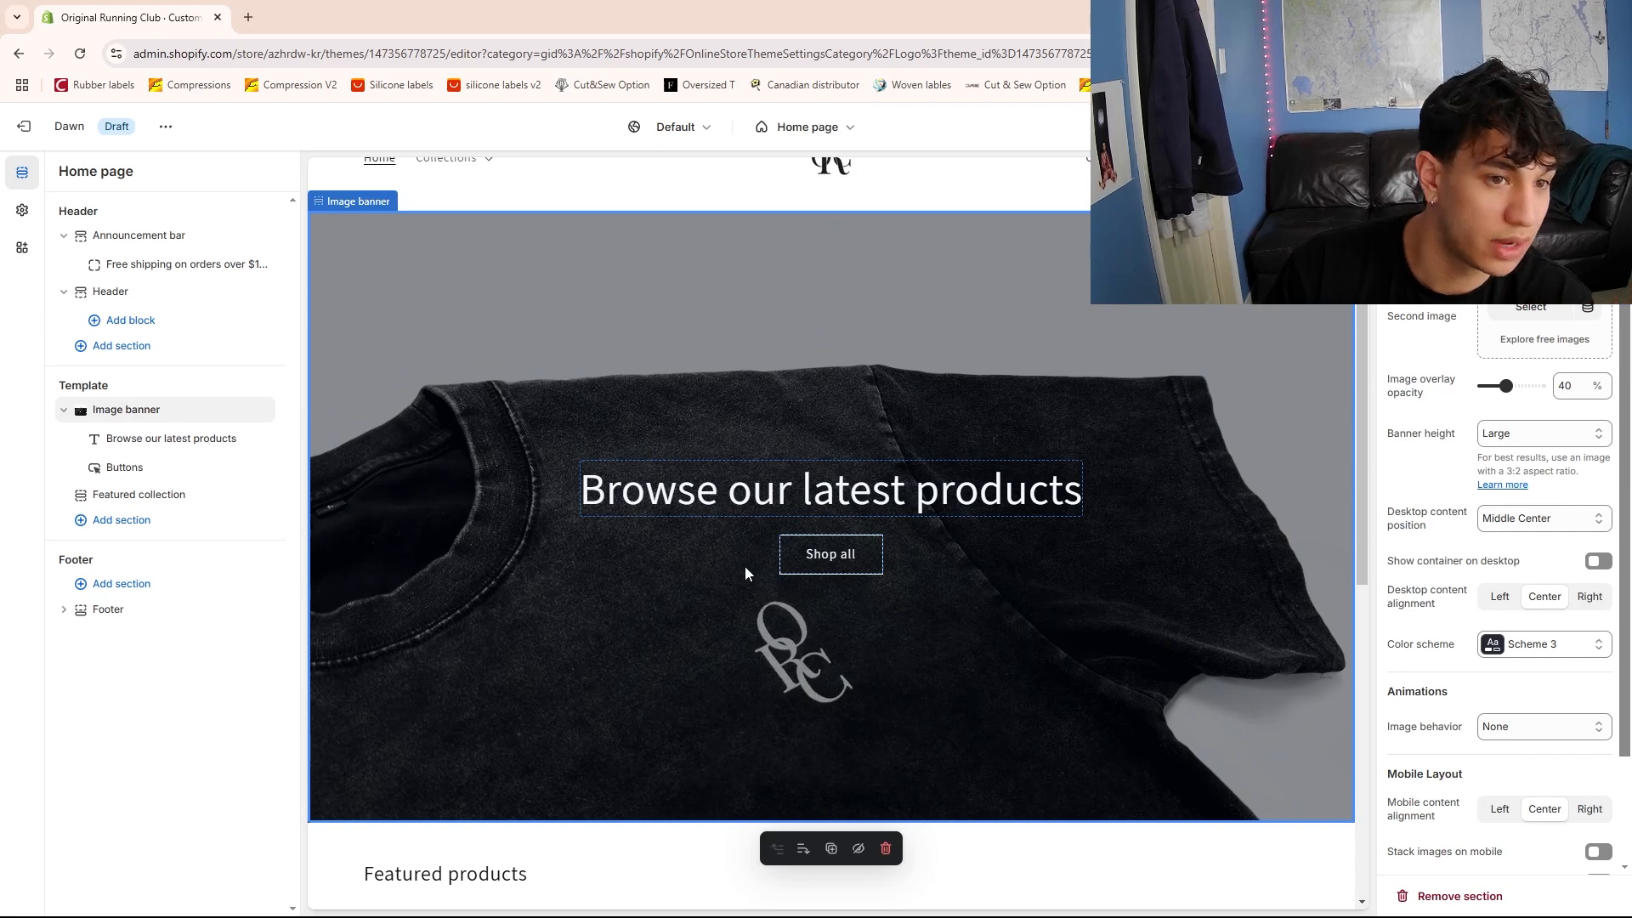
pyautogui.click(23, 211)
pyautogui.scroll(-2, 252, 400)
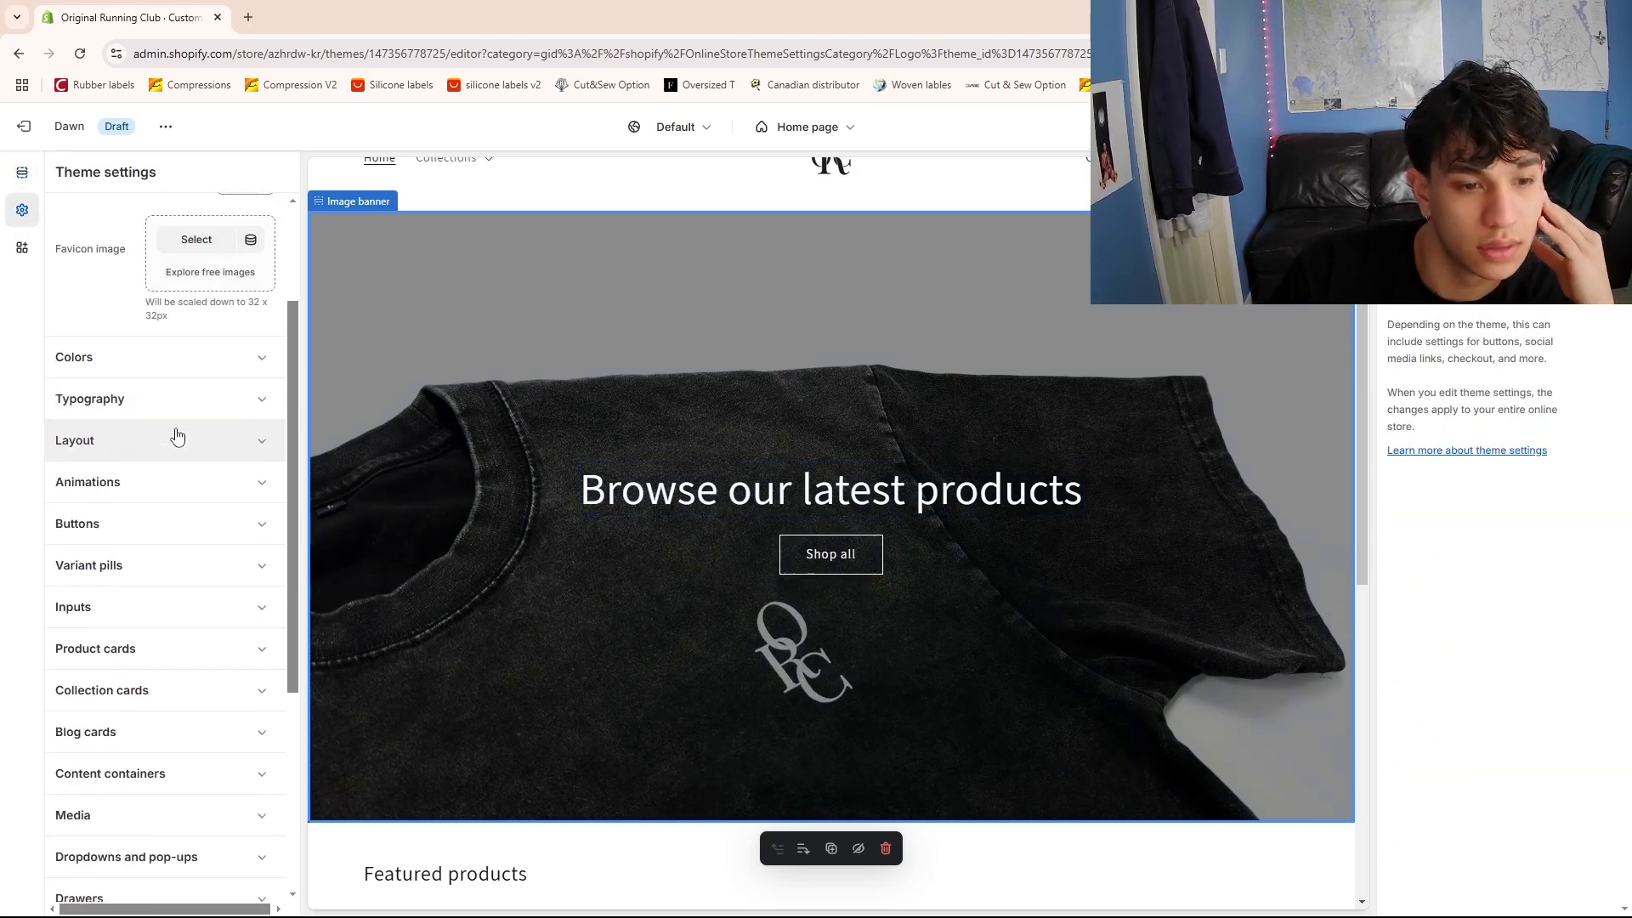
pyautogui.click(252, 400)
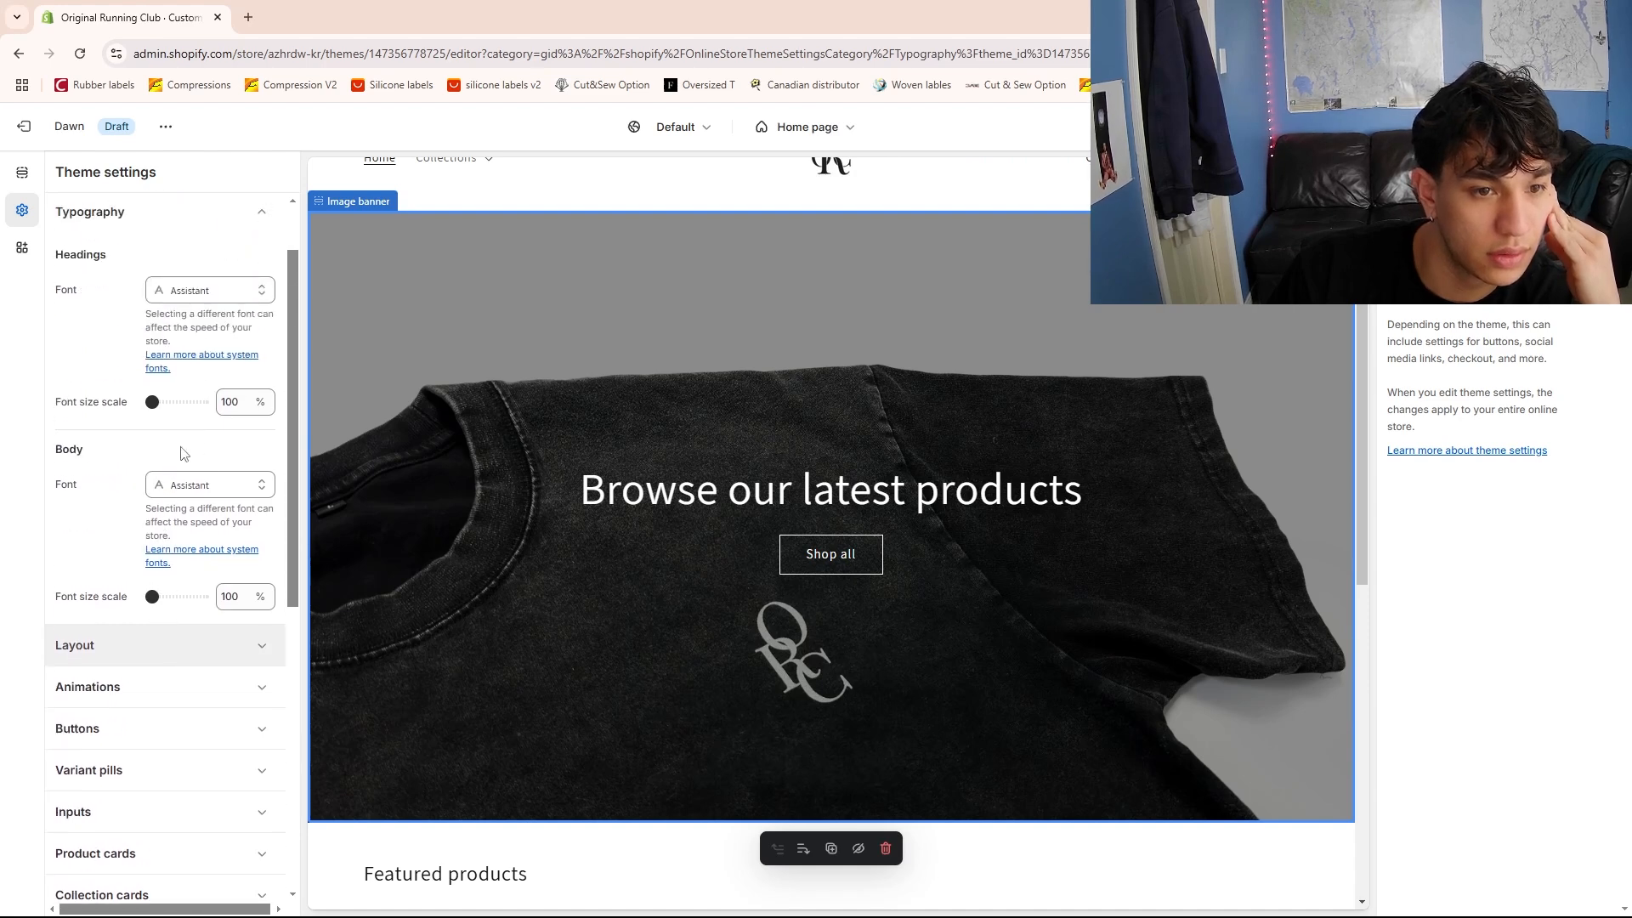
pyautogui.click(198, 293)
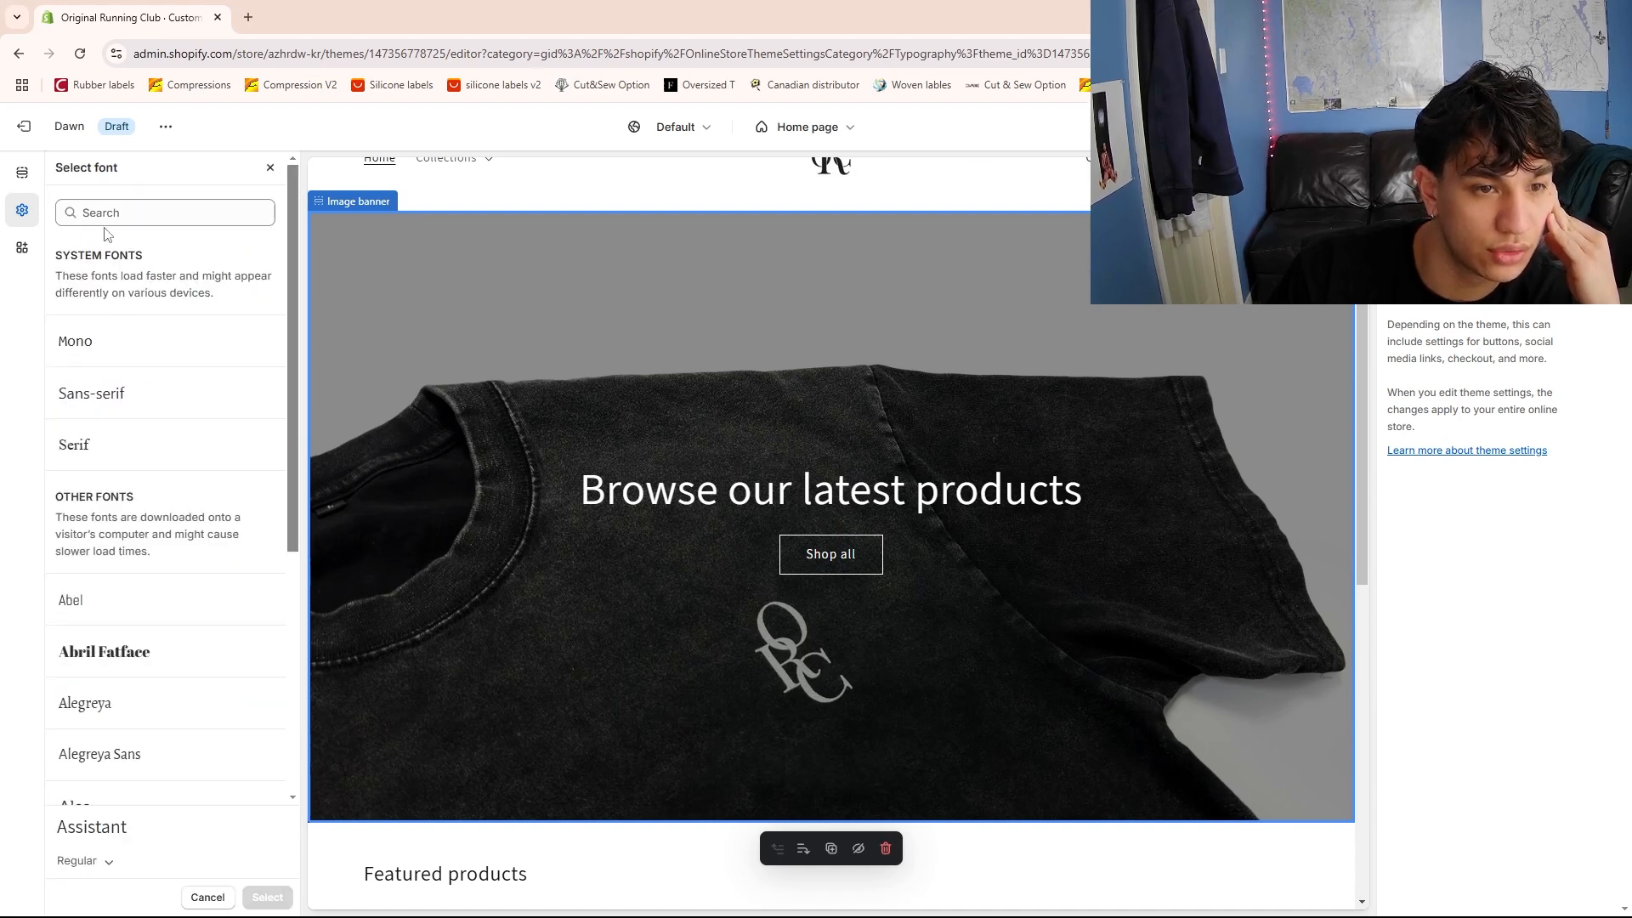
pyautogui.scroll(-1, 119, 536)
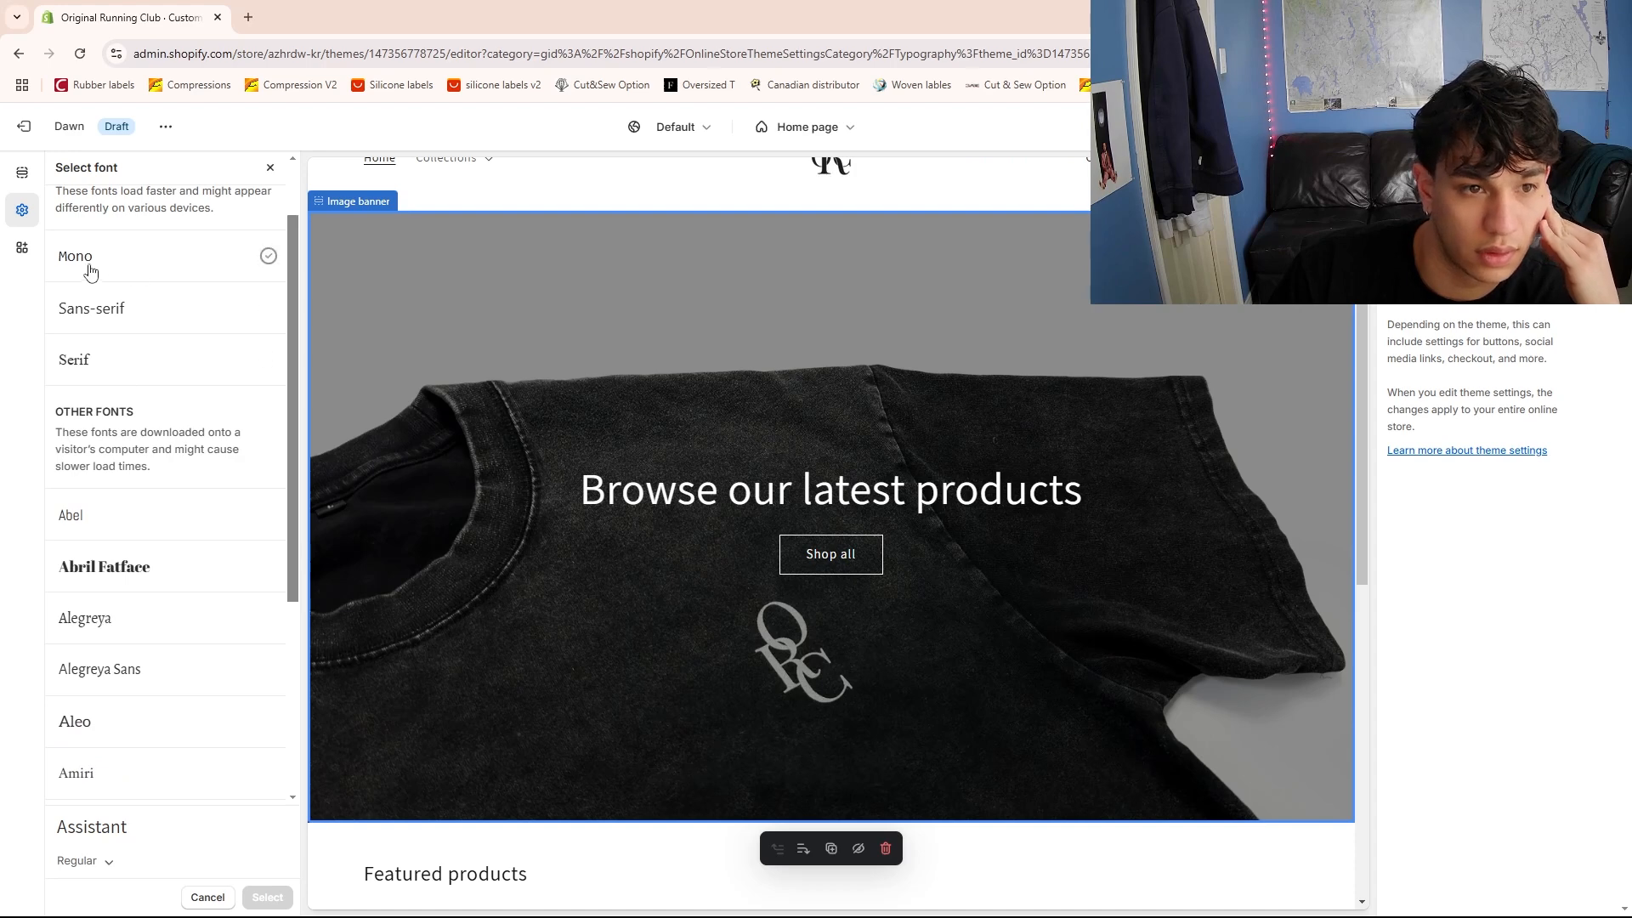
pyautogui.scroll(1, 87, 266)
pyautogui.click(182, 212)
pyautogui.write('playf')
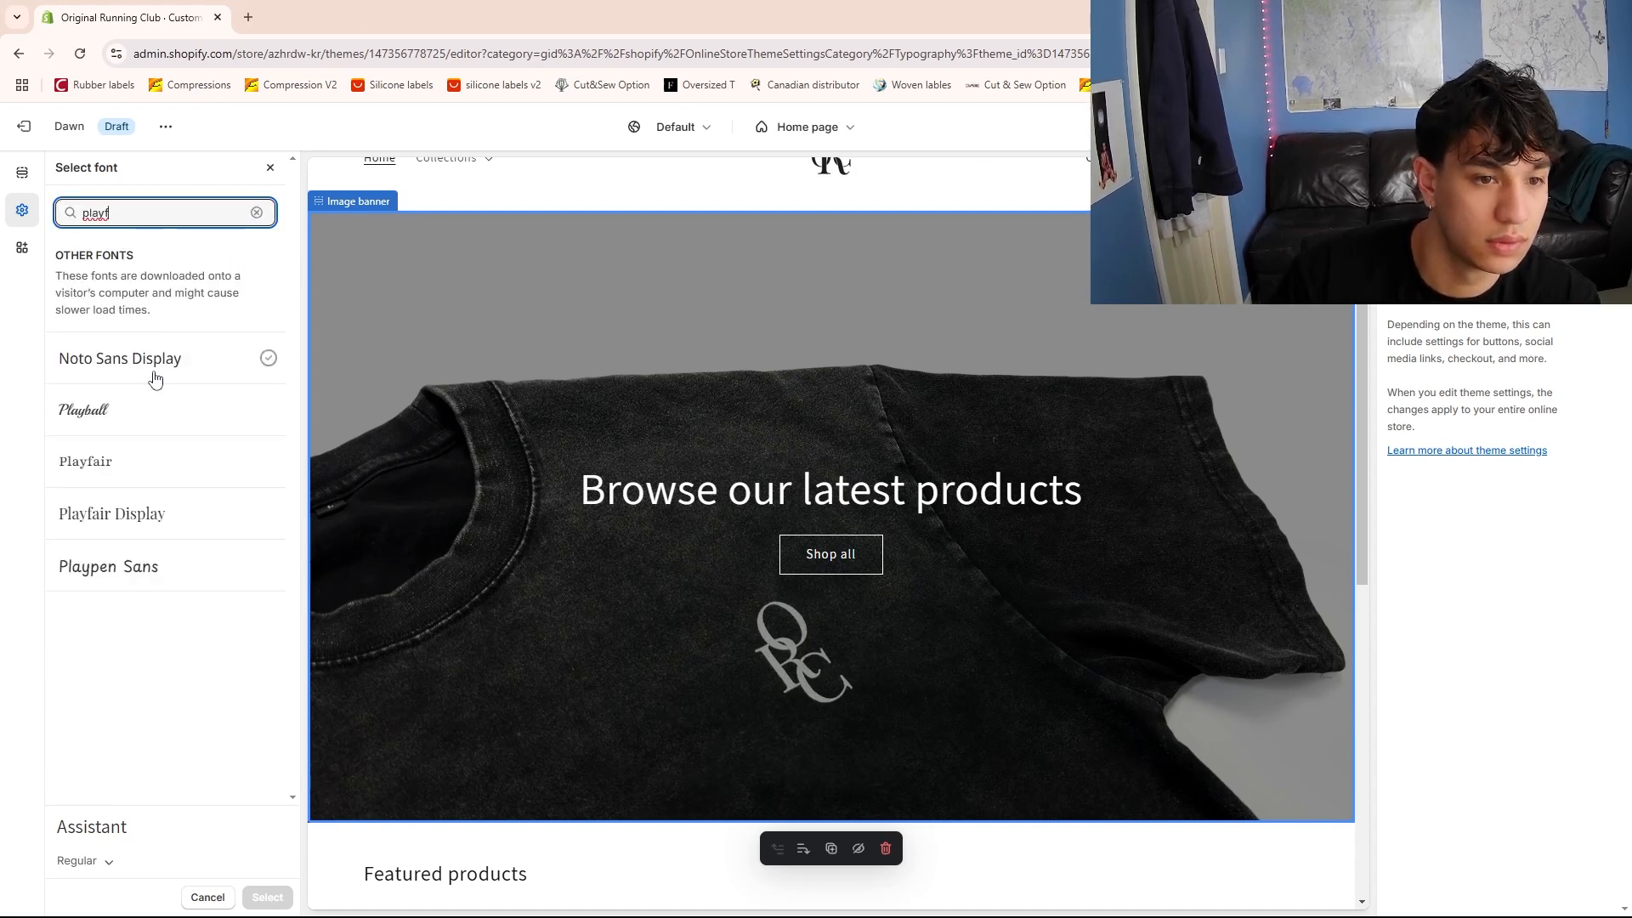
pyautogui.click(146, 515)
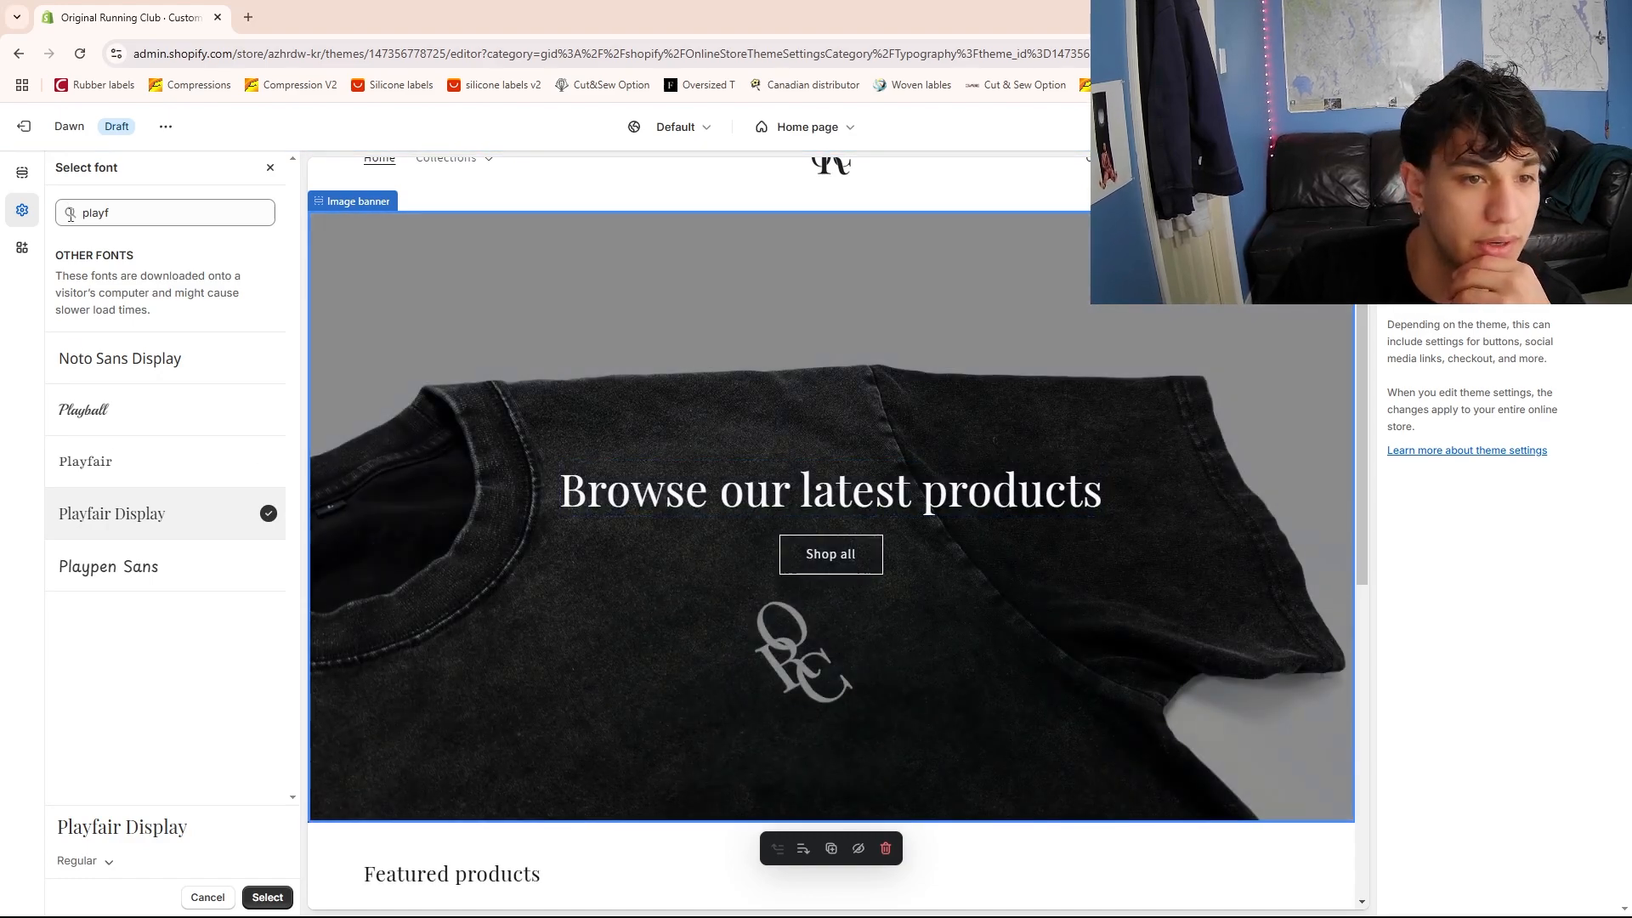
pyautogui.click(269, 897)
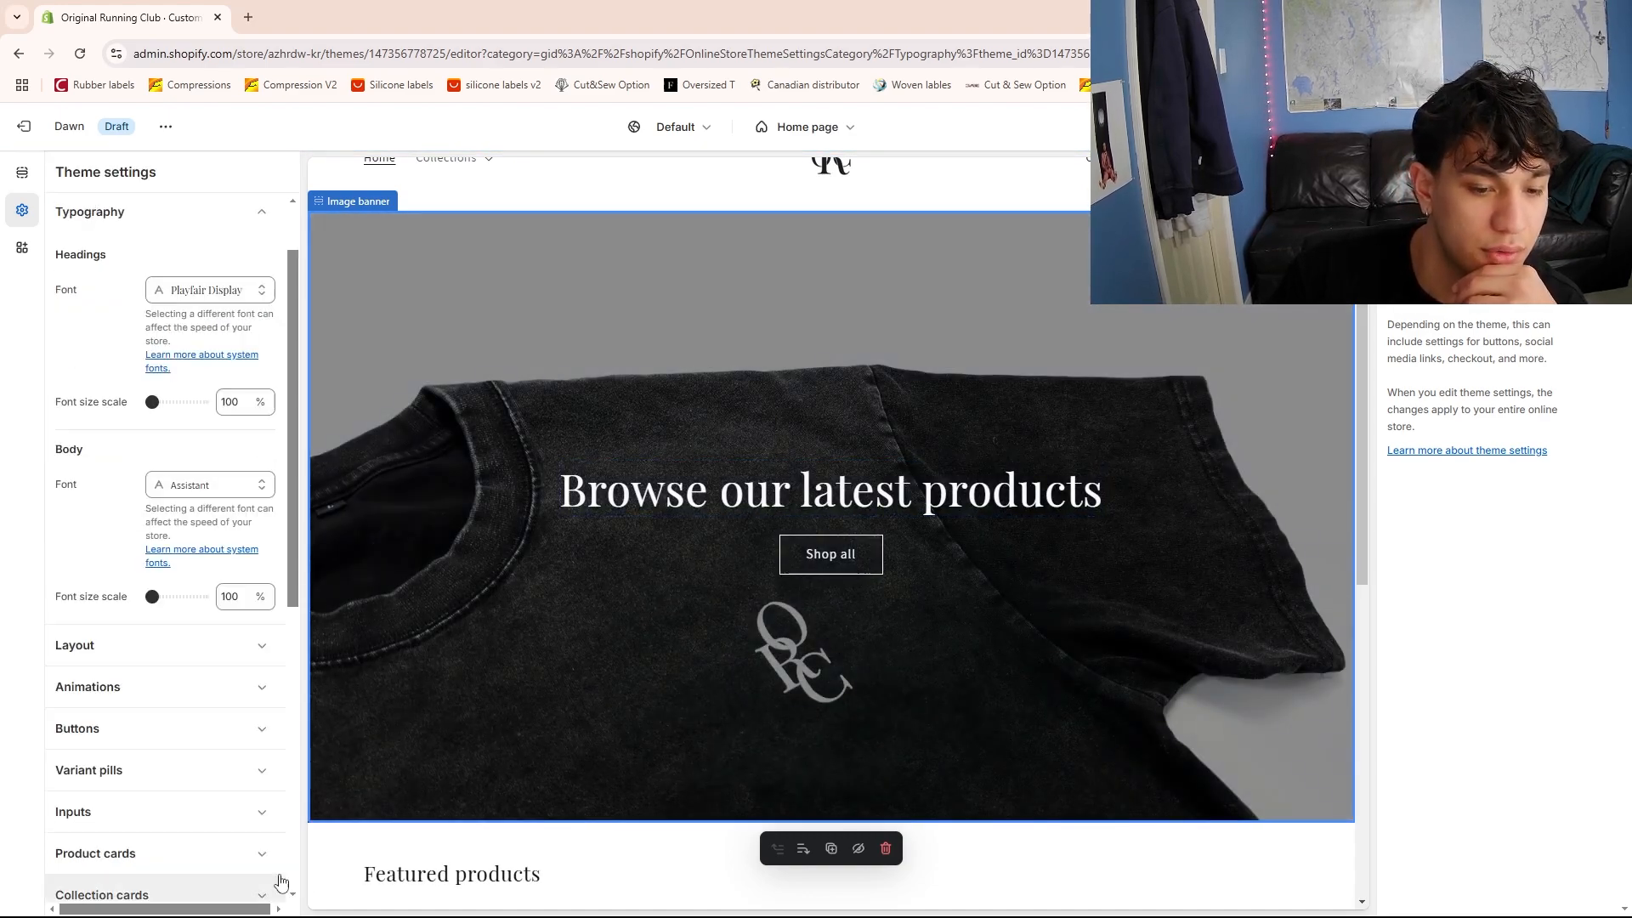
# Set the theme's body font to Playfair Display as well
pyautogui.scroll(-1, 168, 547)
pyautogui.scroll(1, 91, 358)
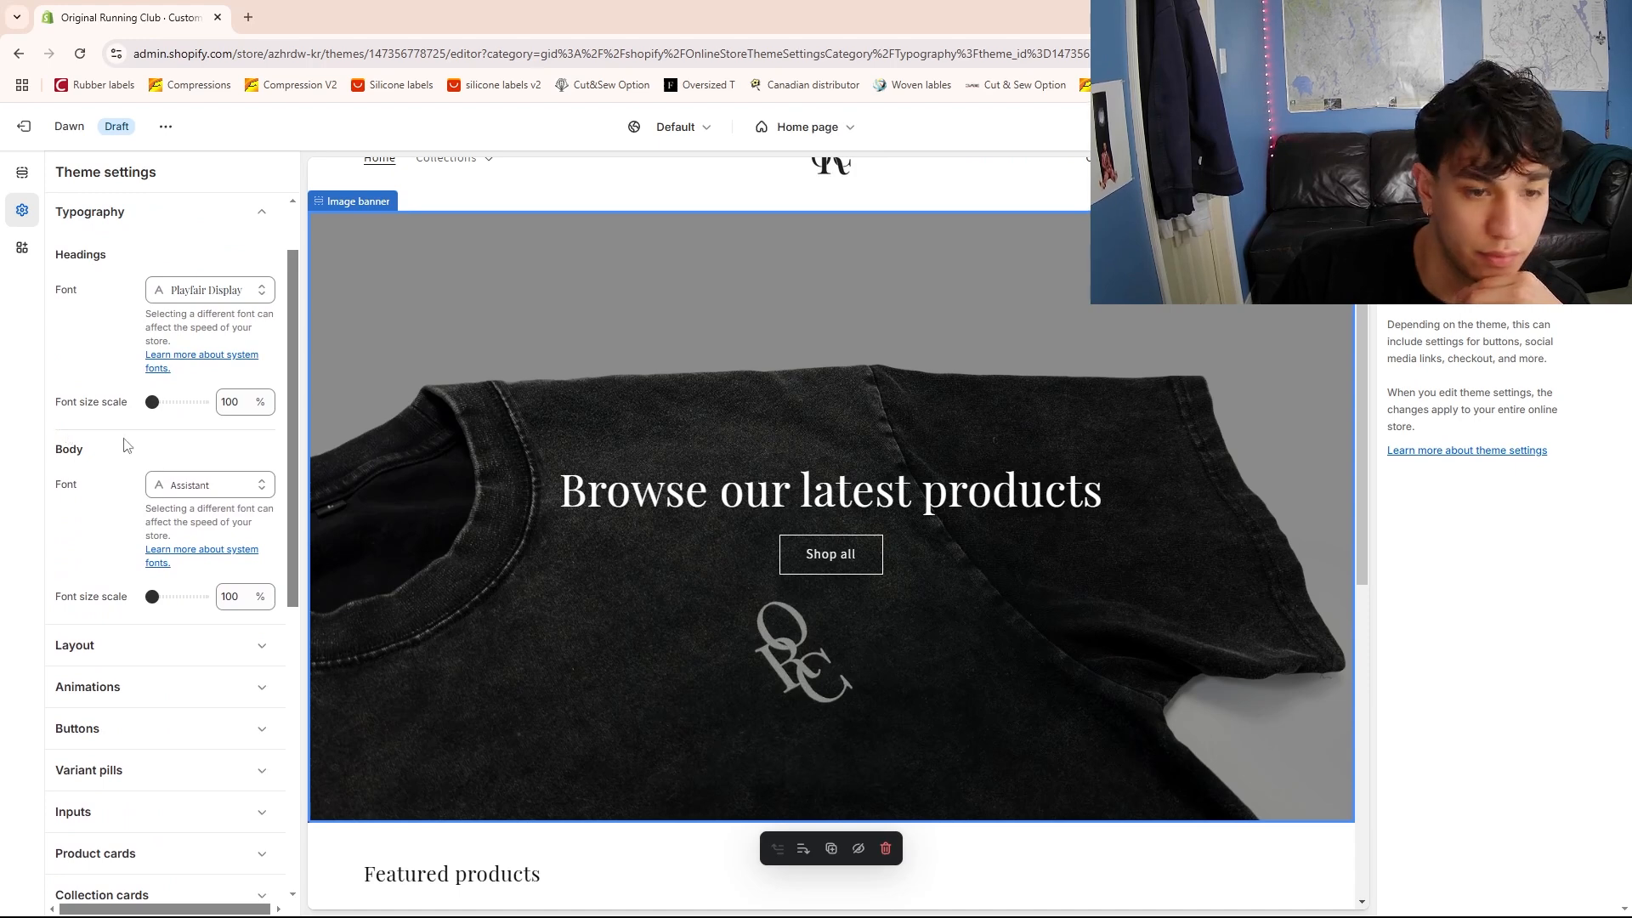
pyautogui.click(204, 485)
pyautogui.click(170, 214)
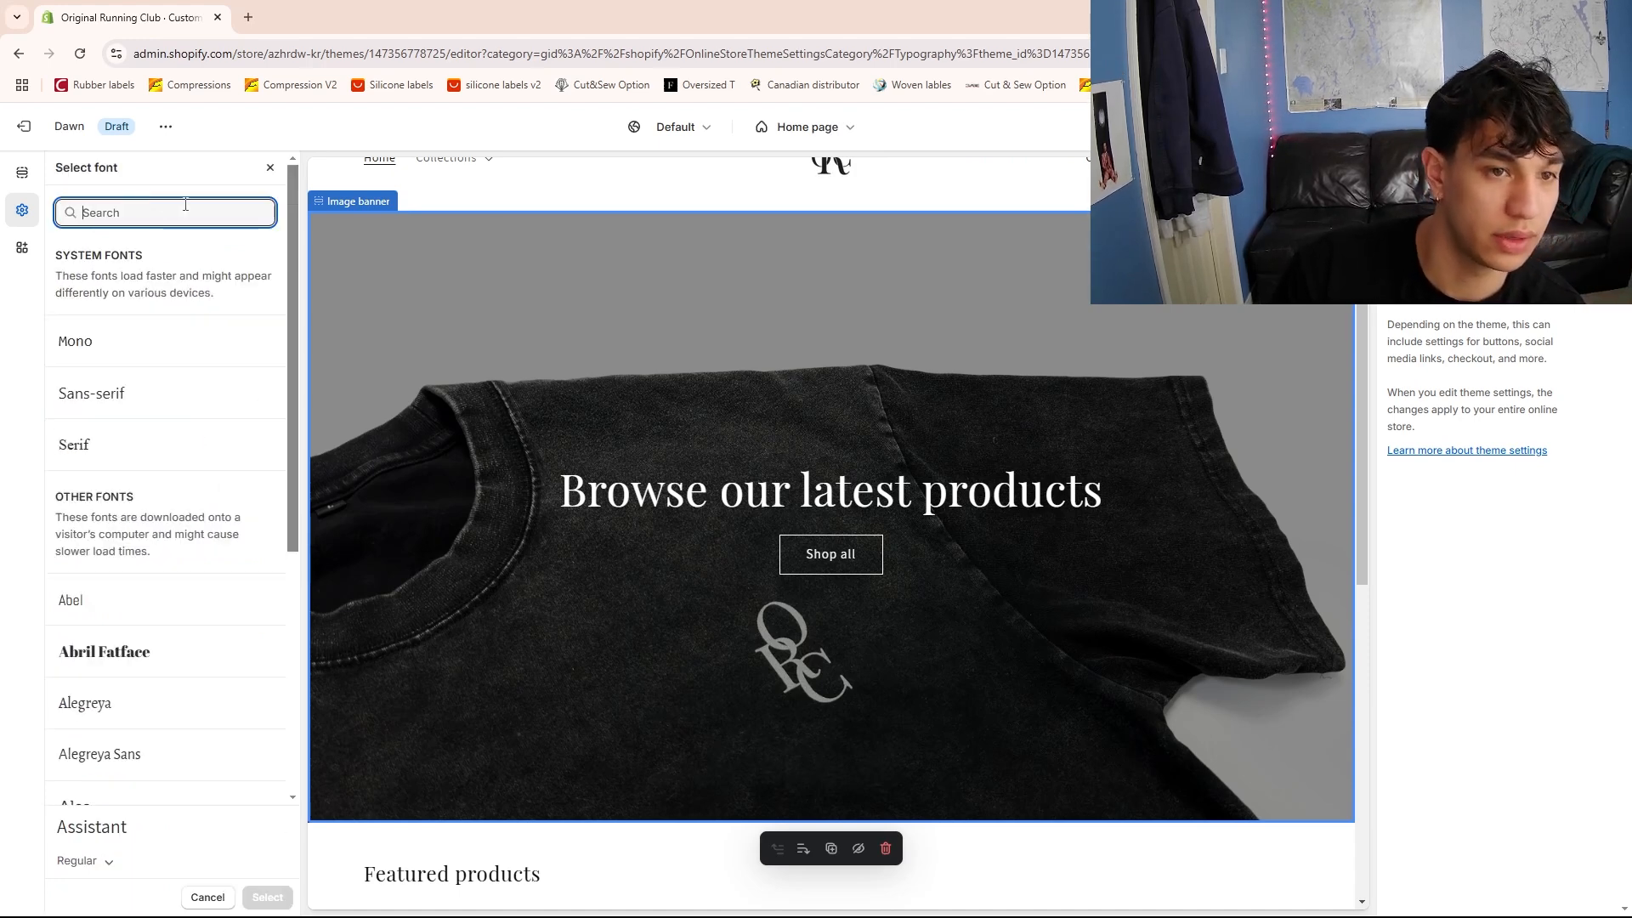
pyautogui.write('playf')
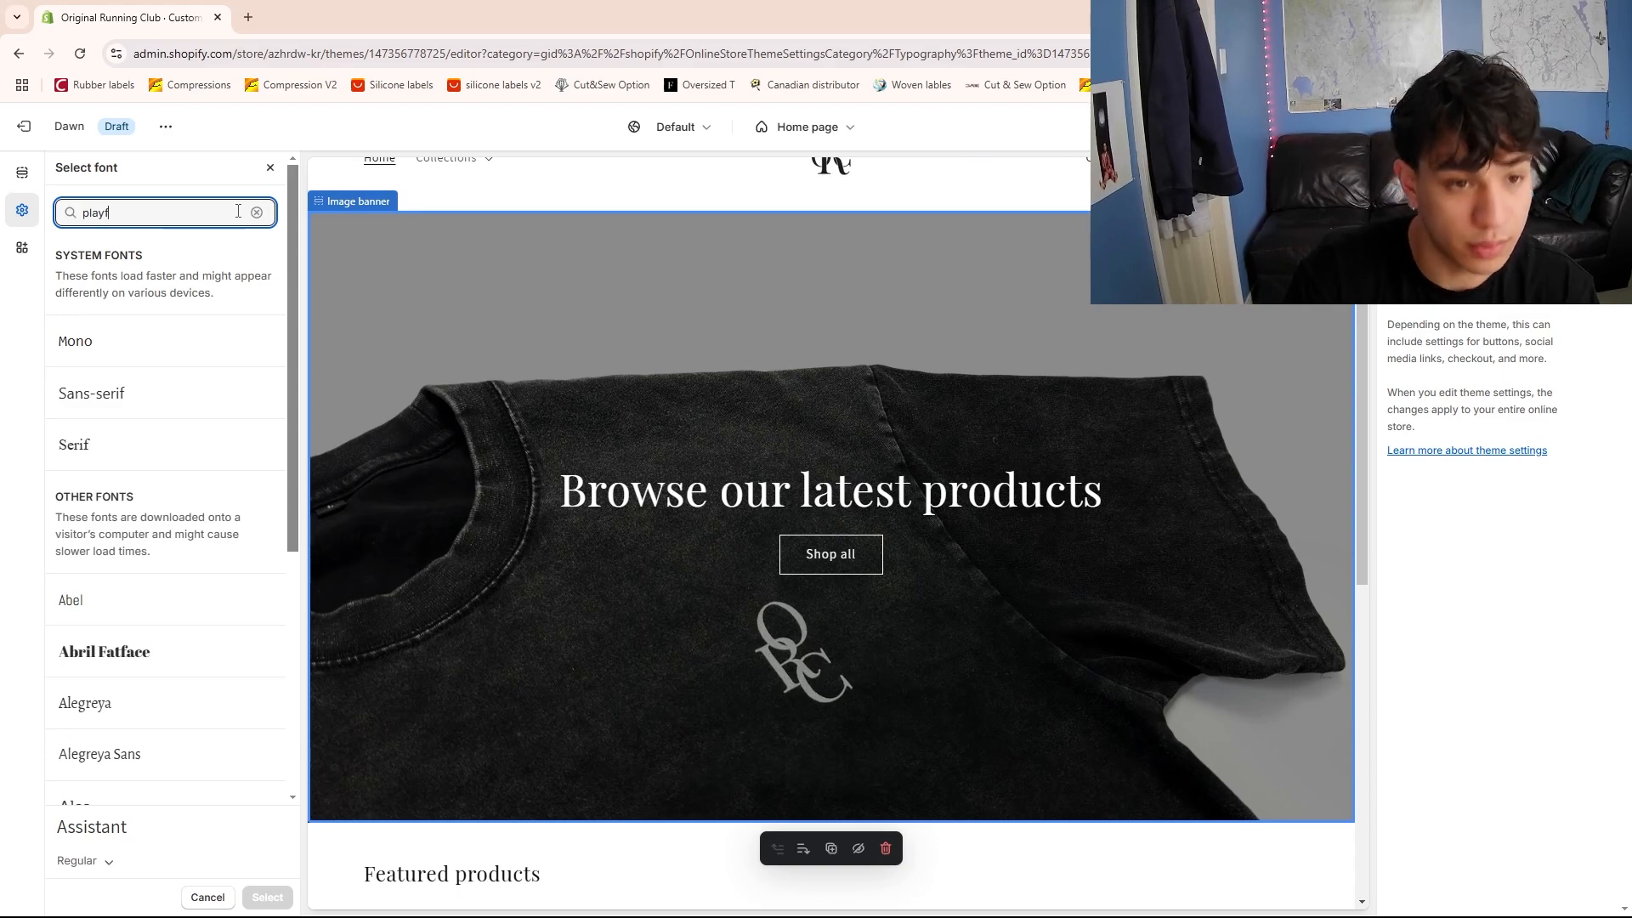
pyautogui.click(263, 514)
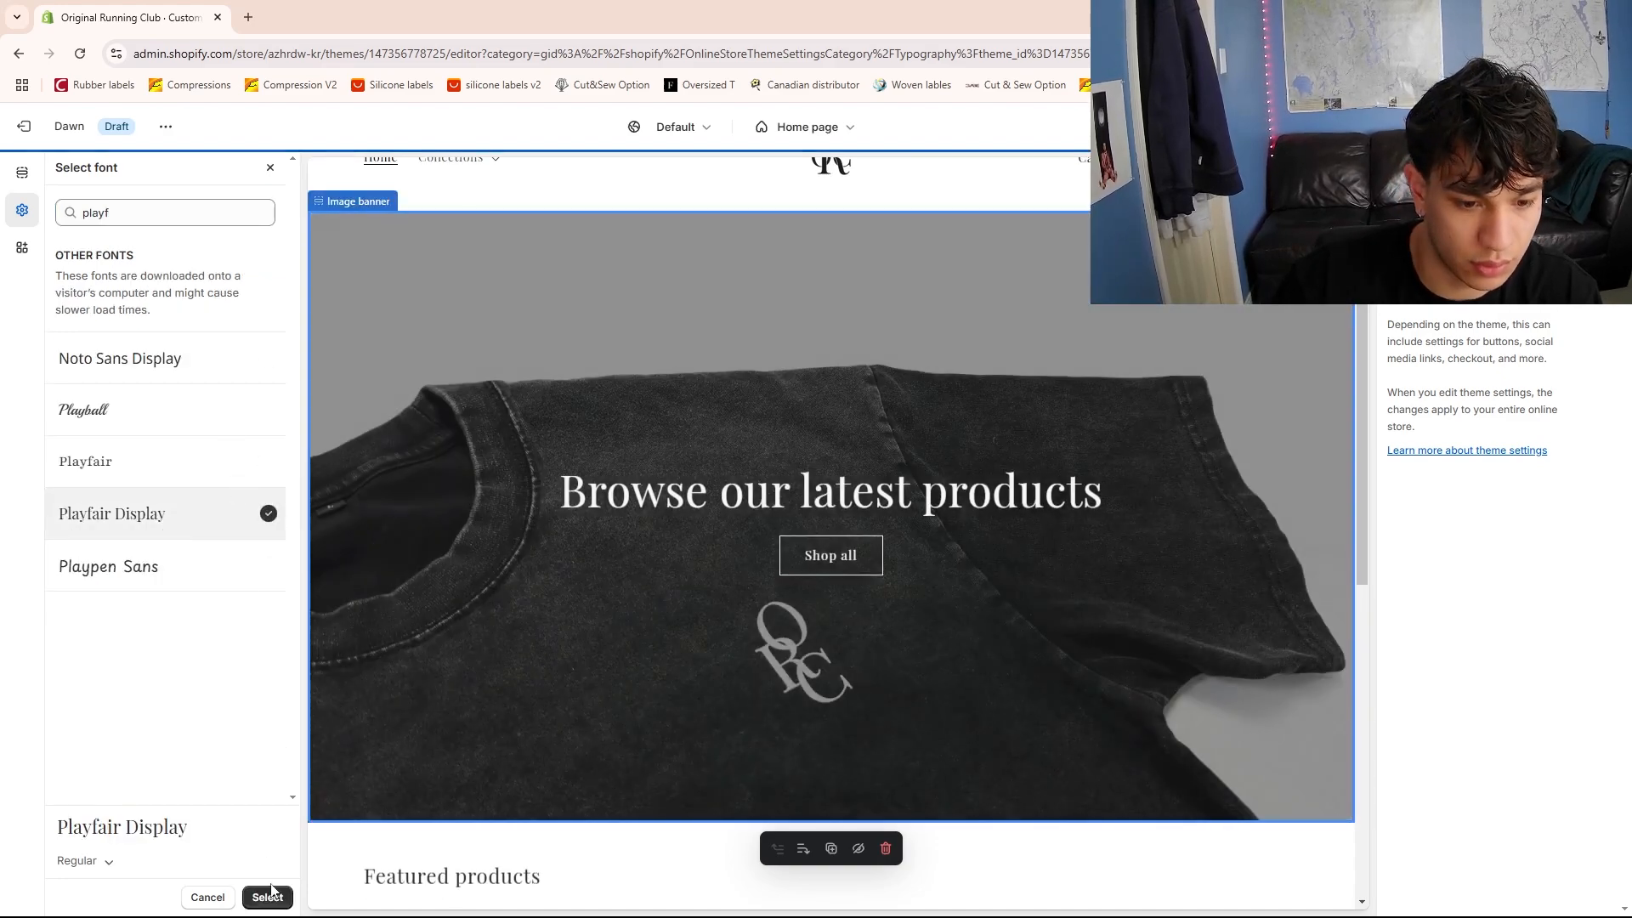
pyautogui.click(267, 897)
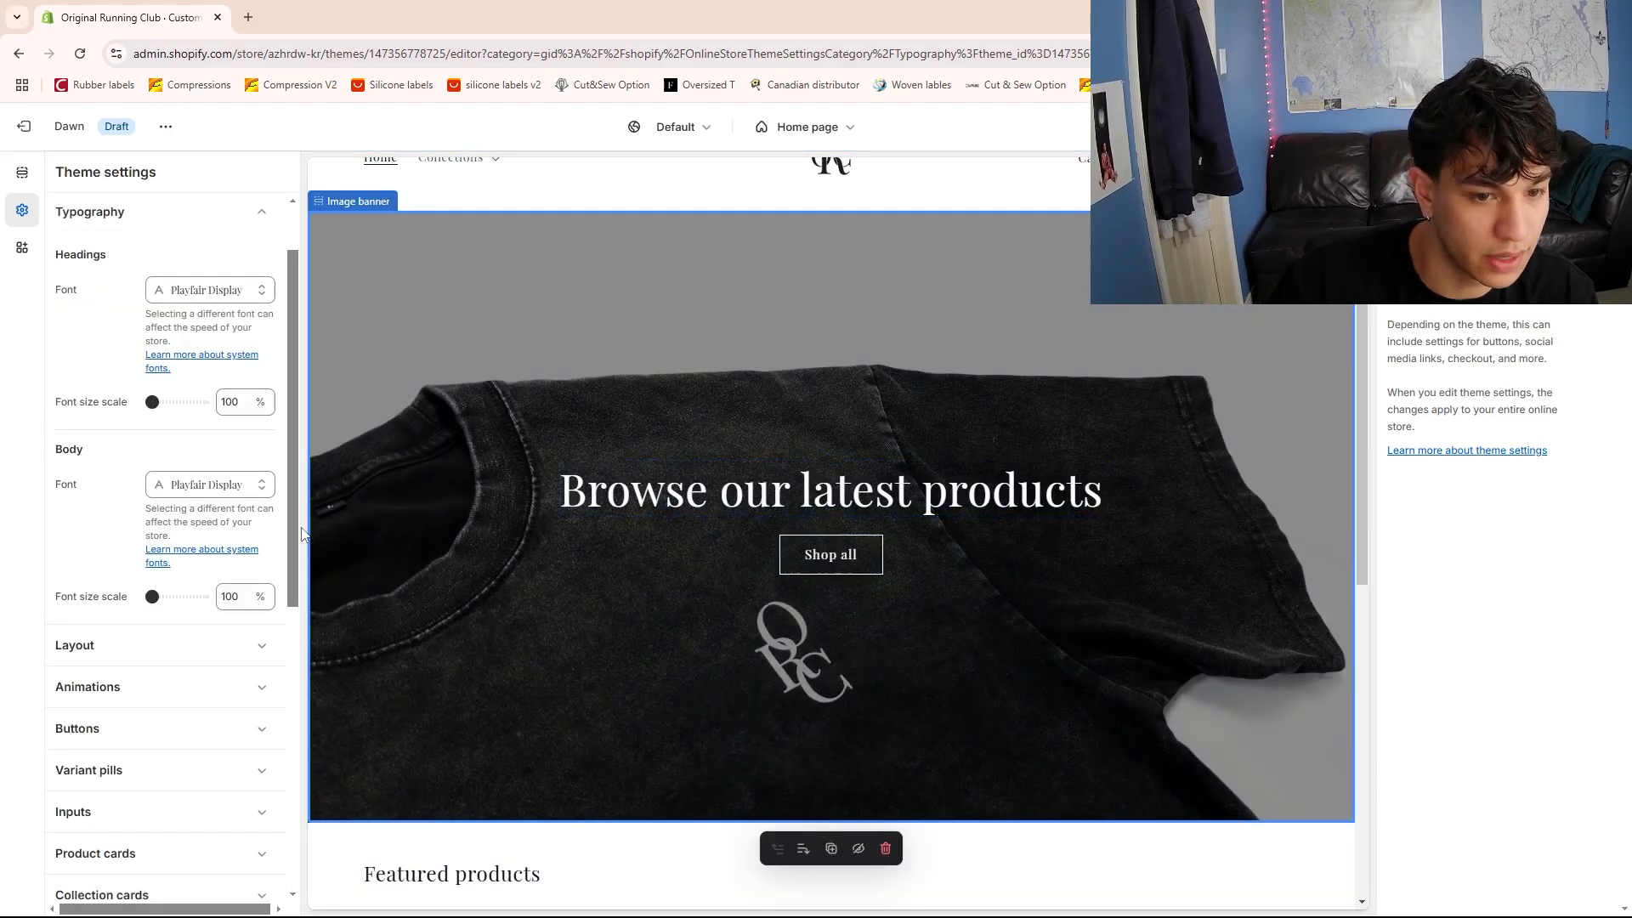
pyautogui.click(150, 402)
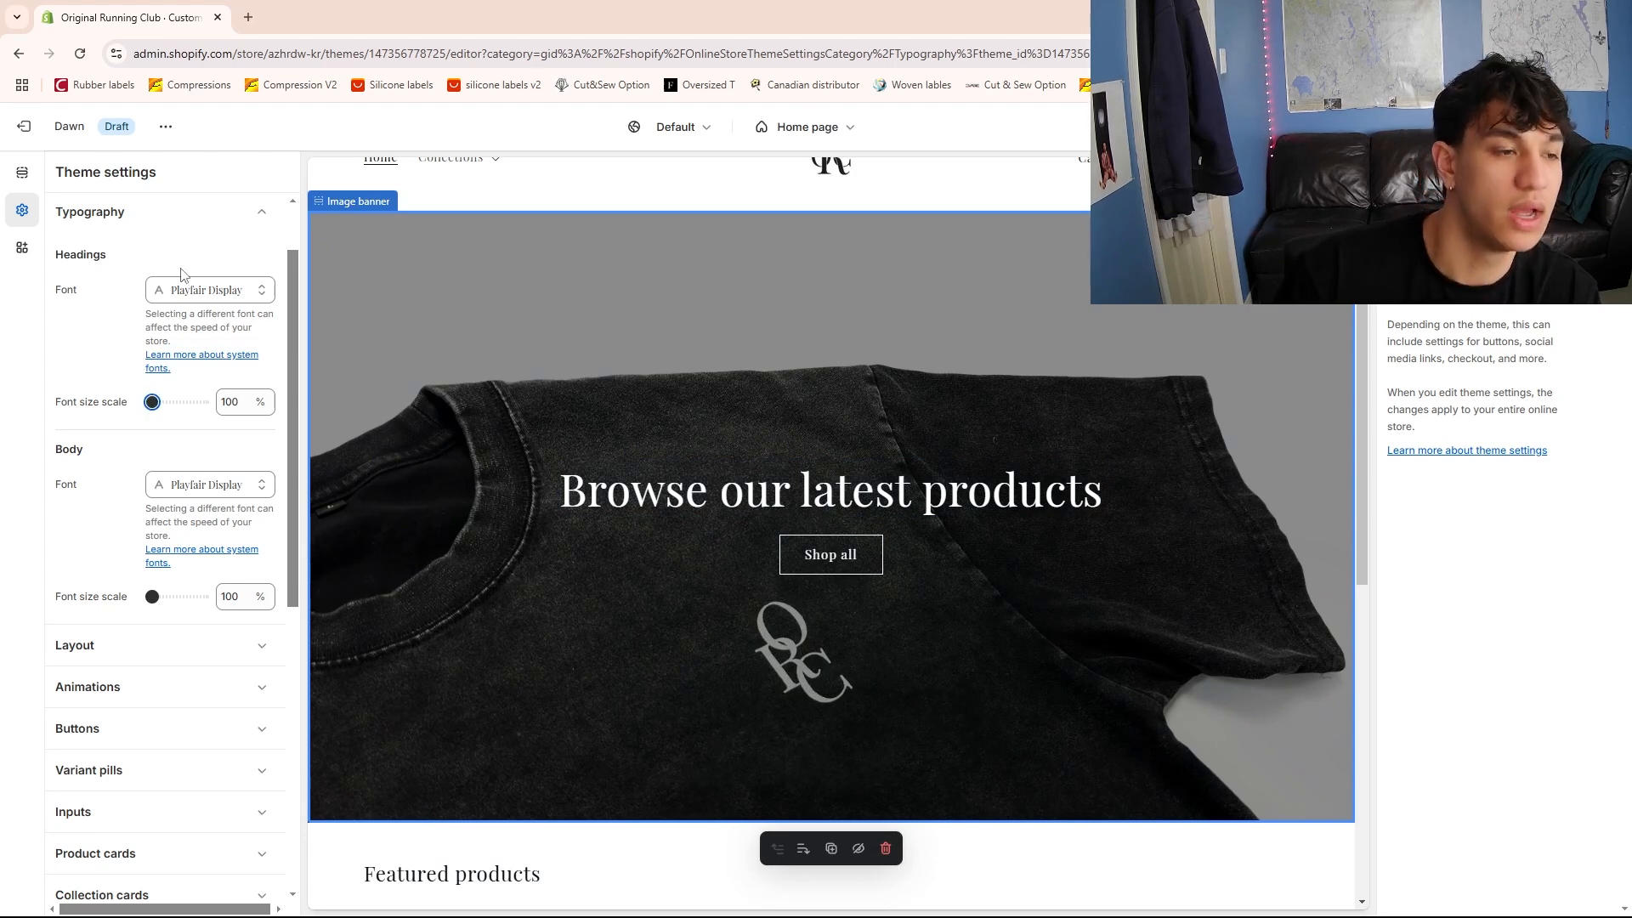
pyautogui.press('Tab')
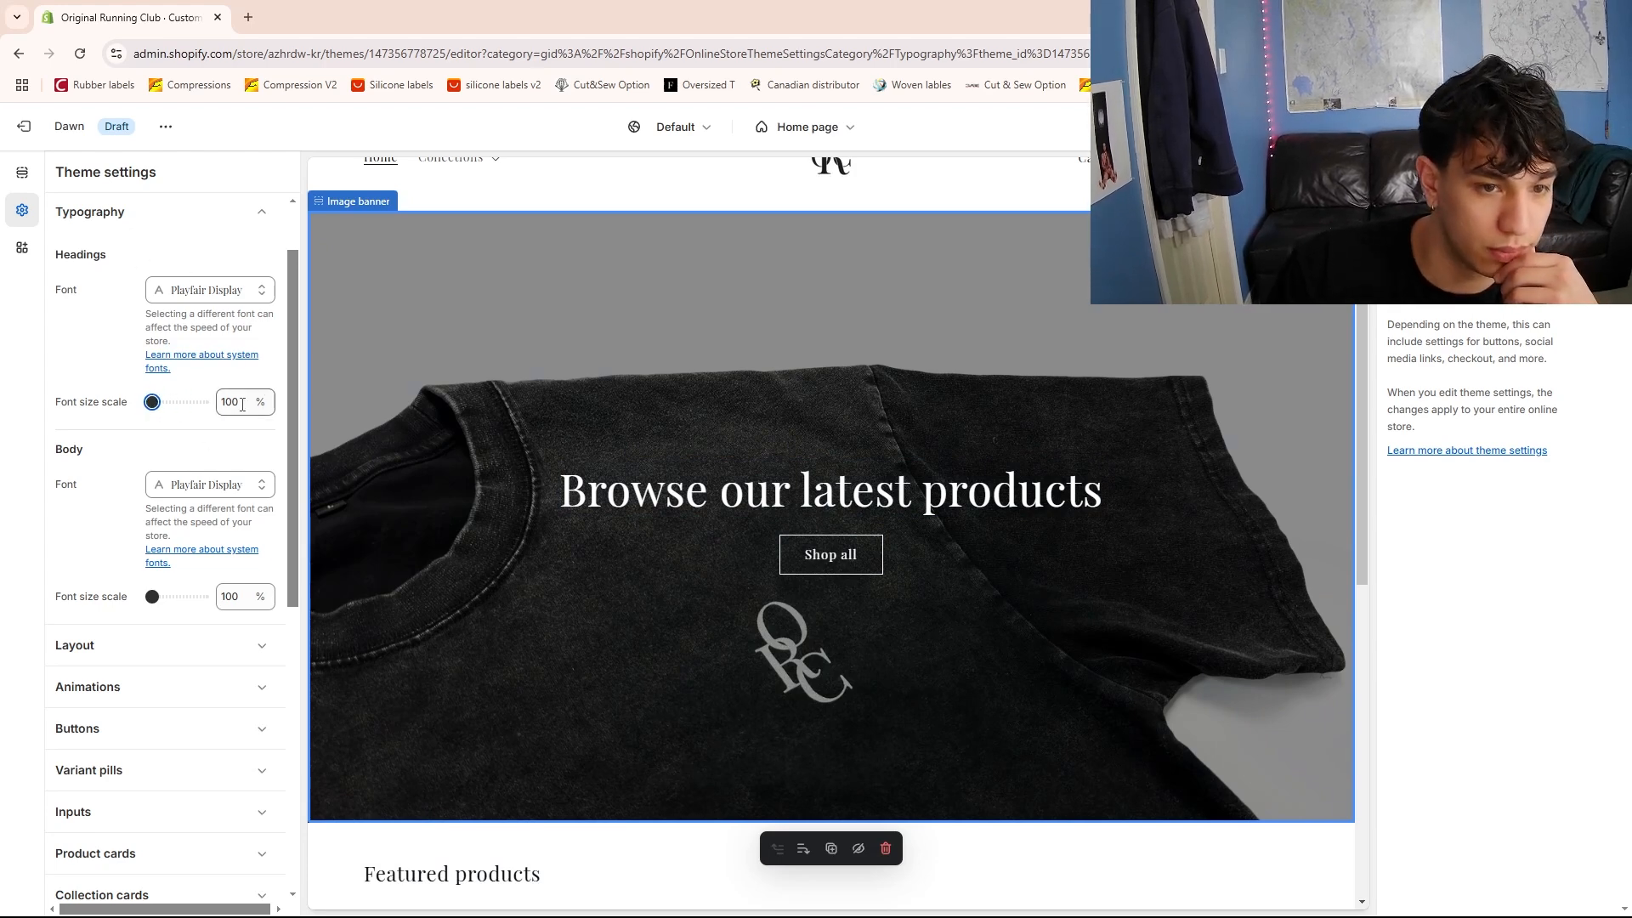
pyautogui.click(244, 403)
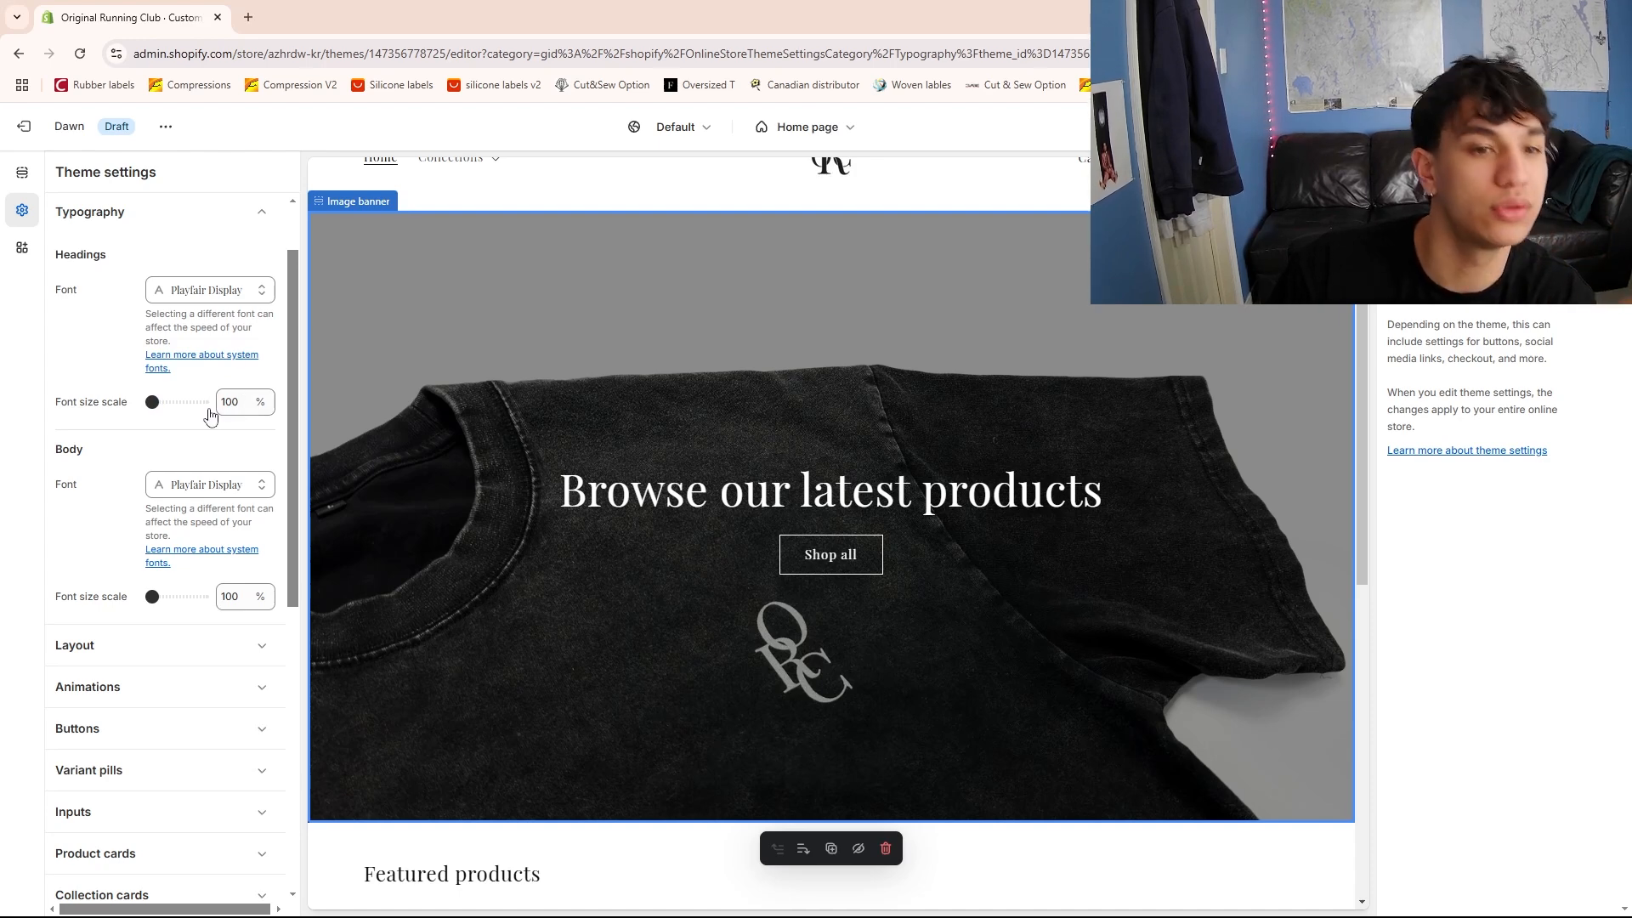
pyautogui.moveTo(160, 405)
pyautogui.mouseDown()
pyautogui.moveTo(201, 402)
pyautogui.moveTo(153, 404)
pyautogui.mouseUp()
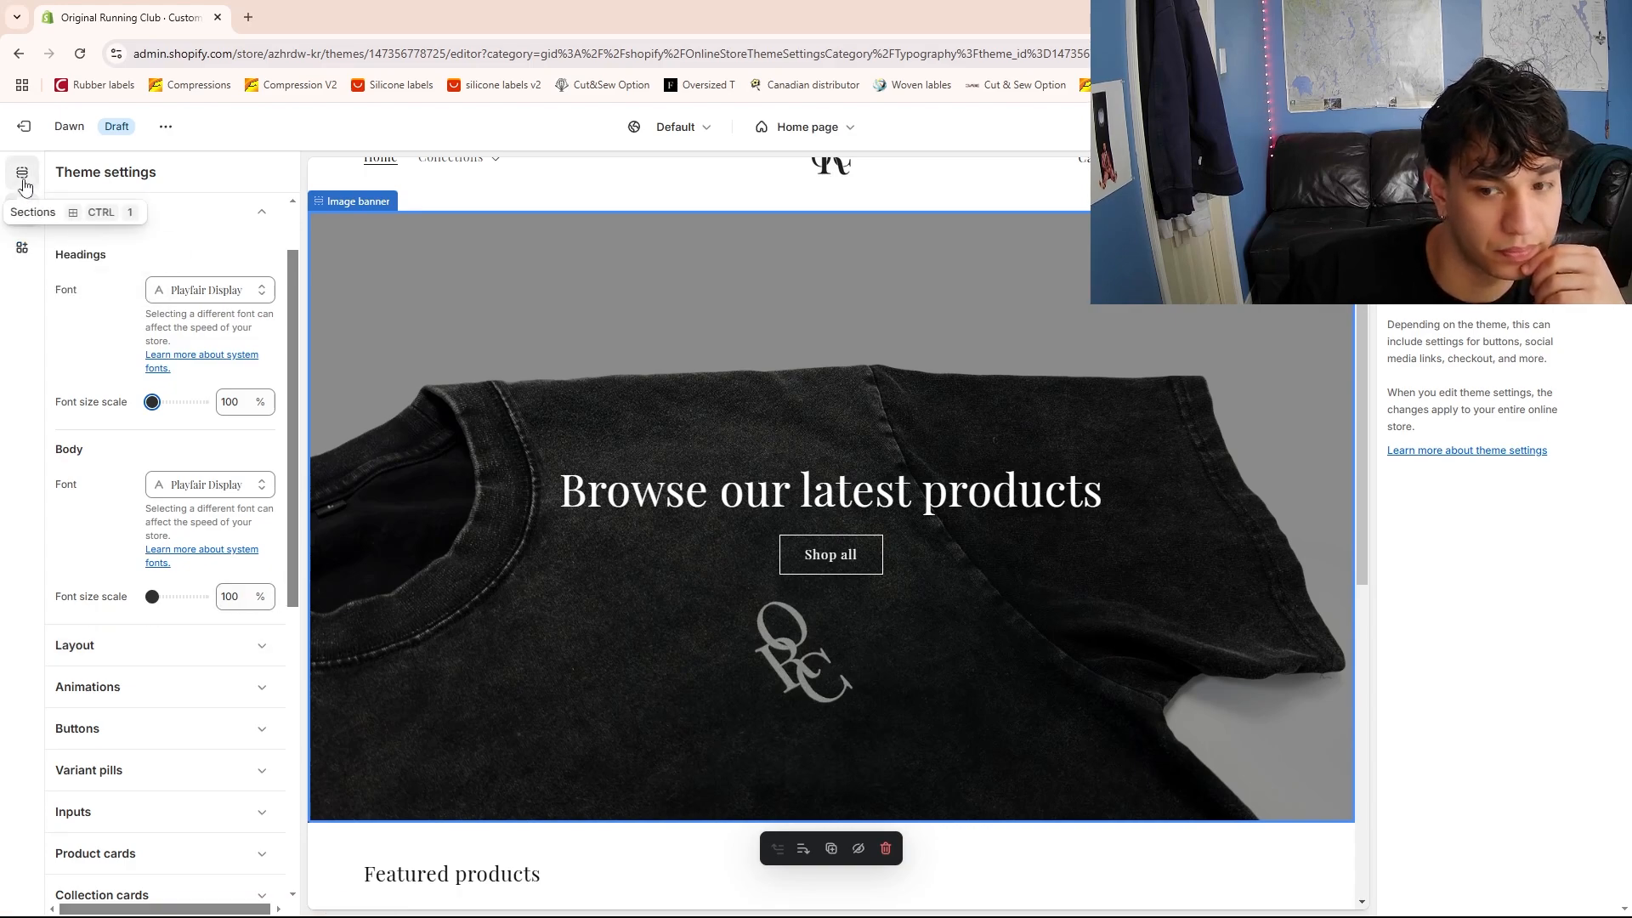
pyautogui.scroll(-4, 847, 512)
pyautogui.scroll(3, 848, 520)
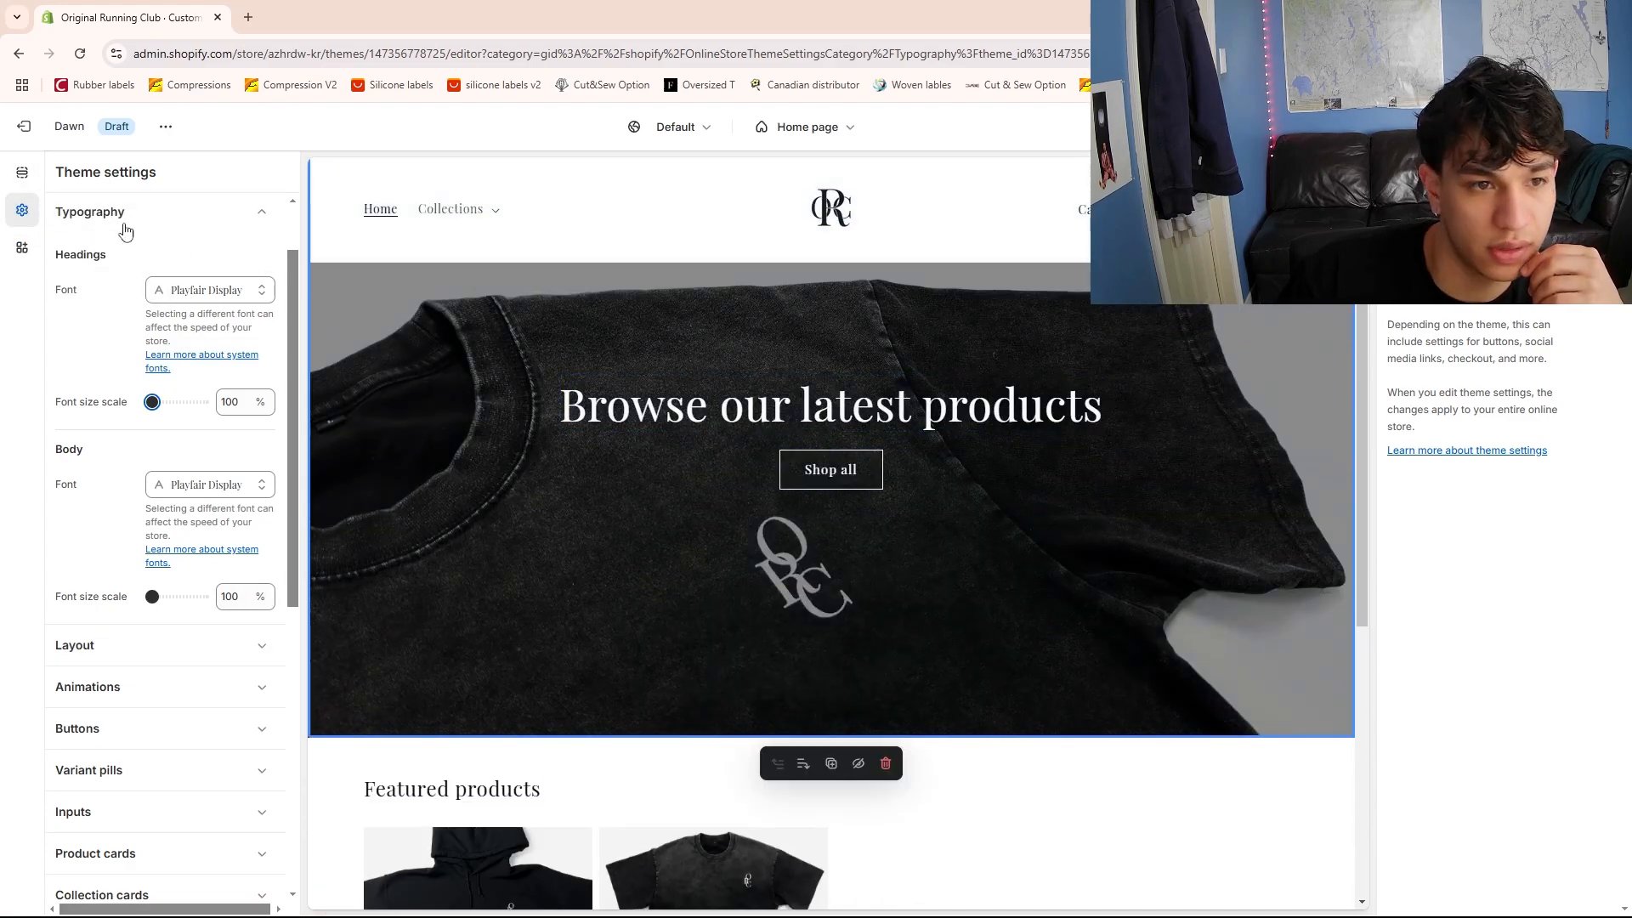
# Set the heading size of the image banner's "Browse our latest products" heading to Medium
pyautogui.click(23, 172)
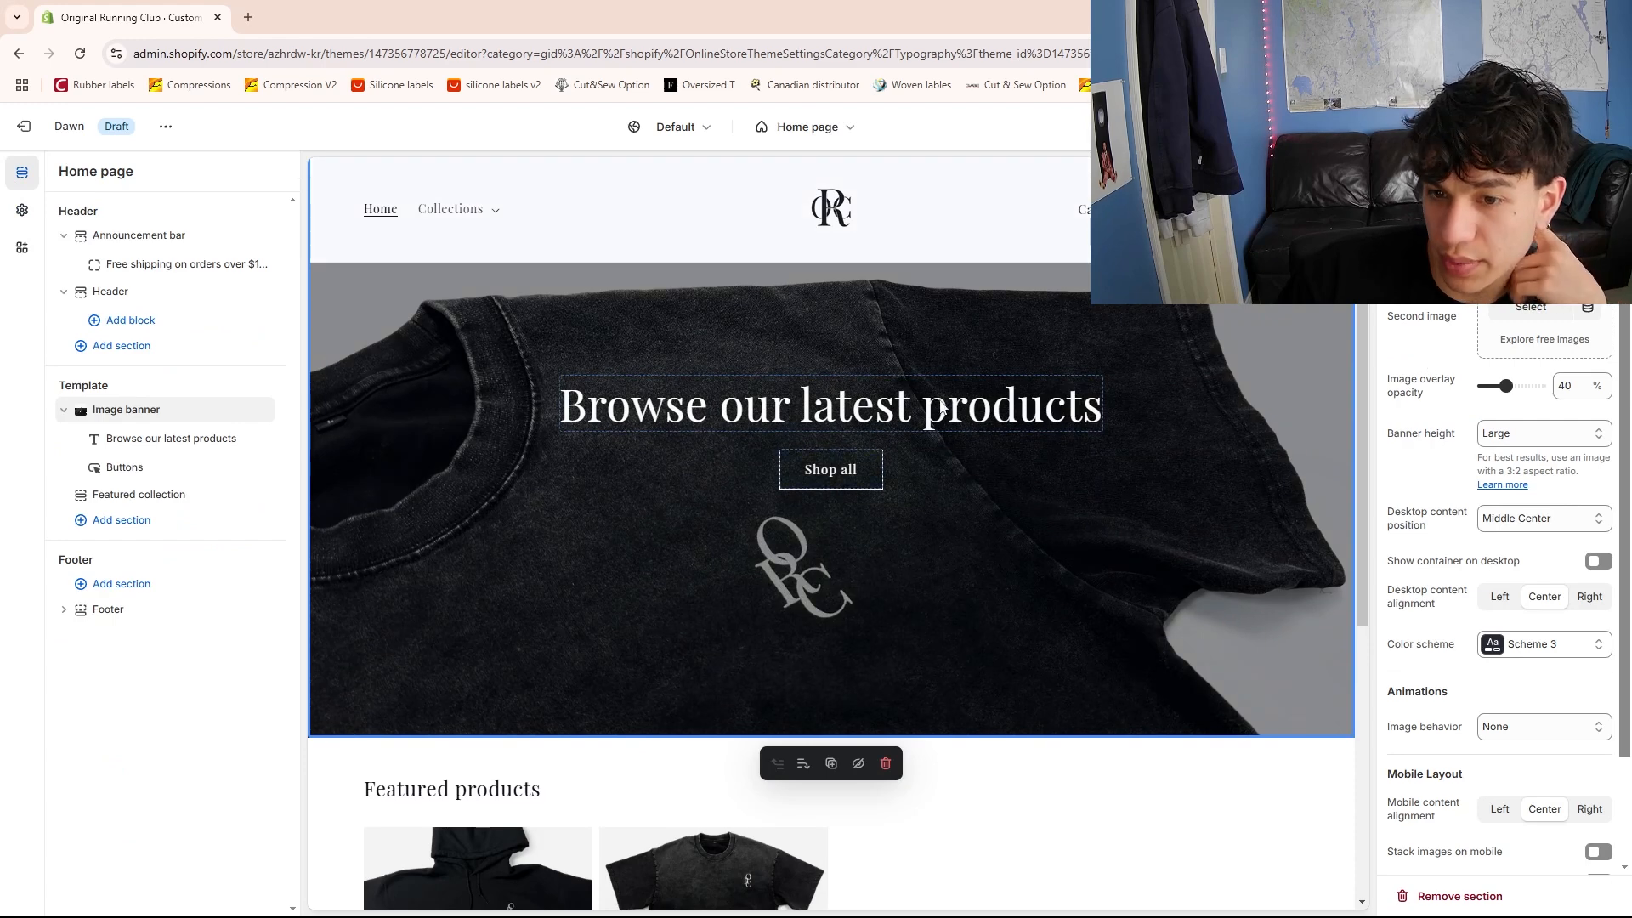
pyautogui.click(1073, 408)
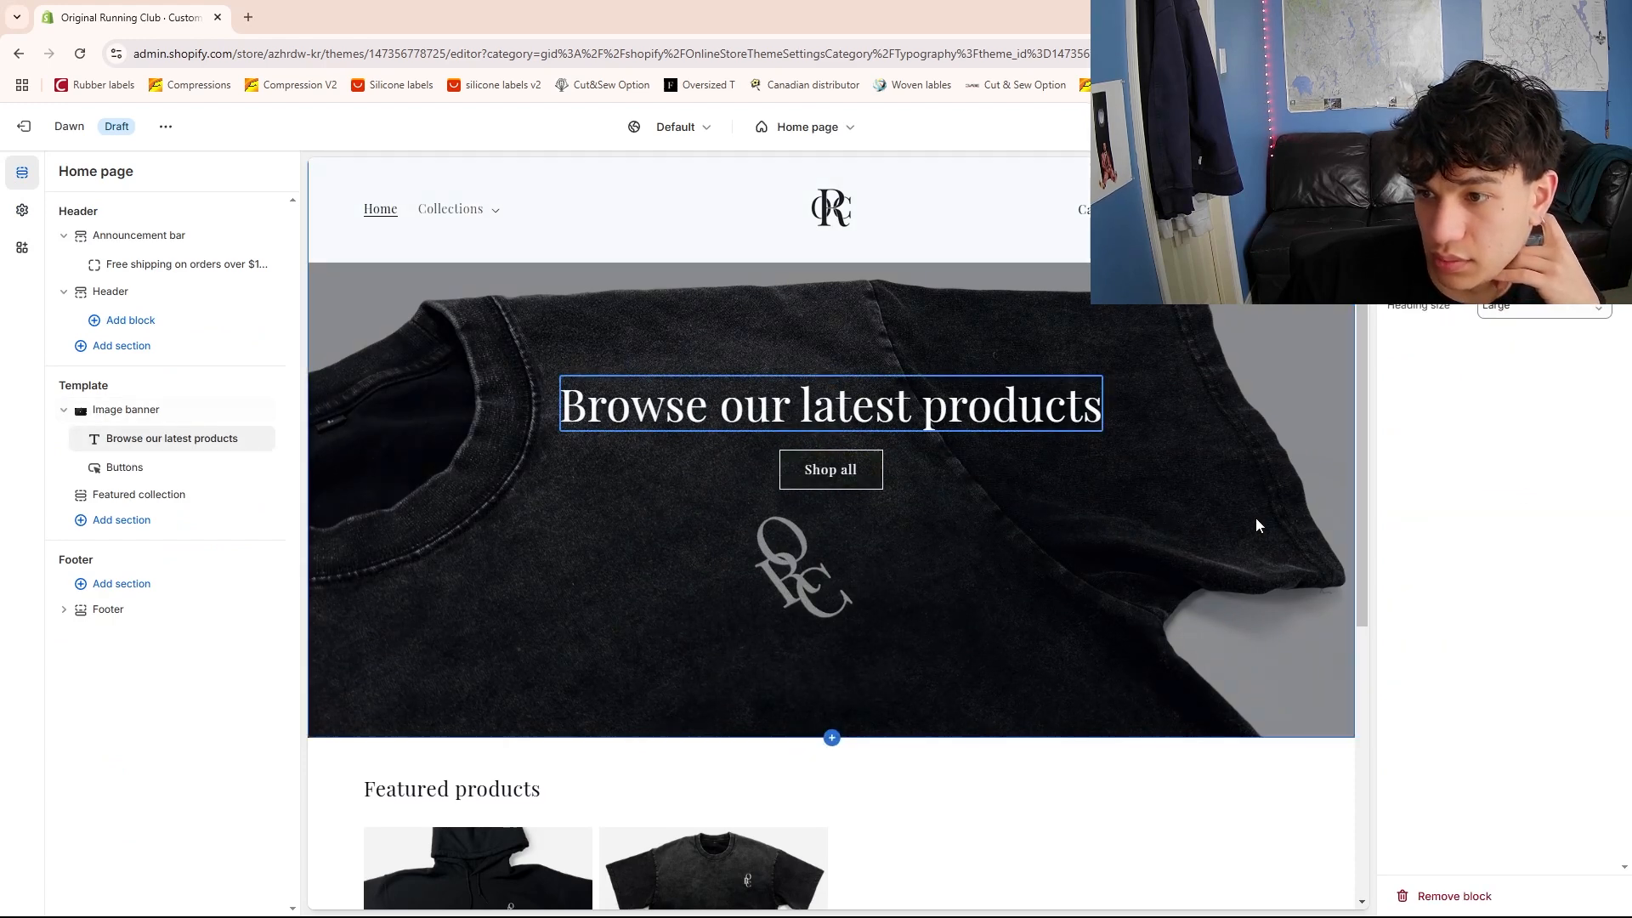
pyautogui.click(1514, 310)
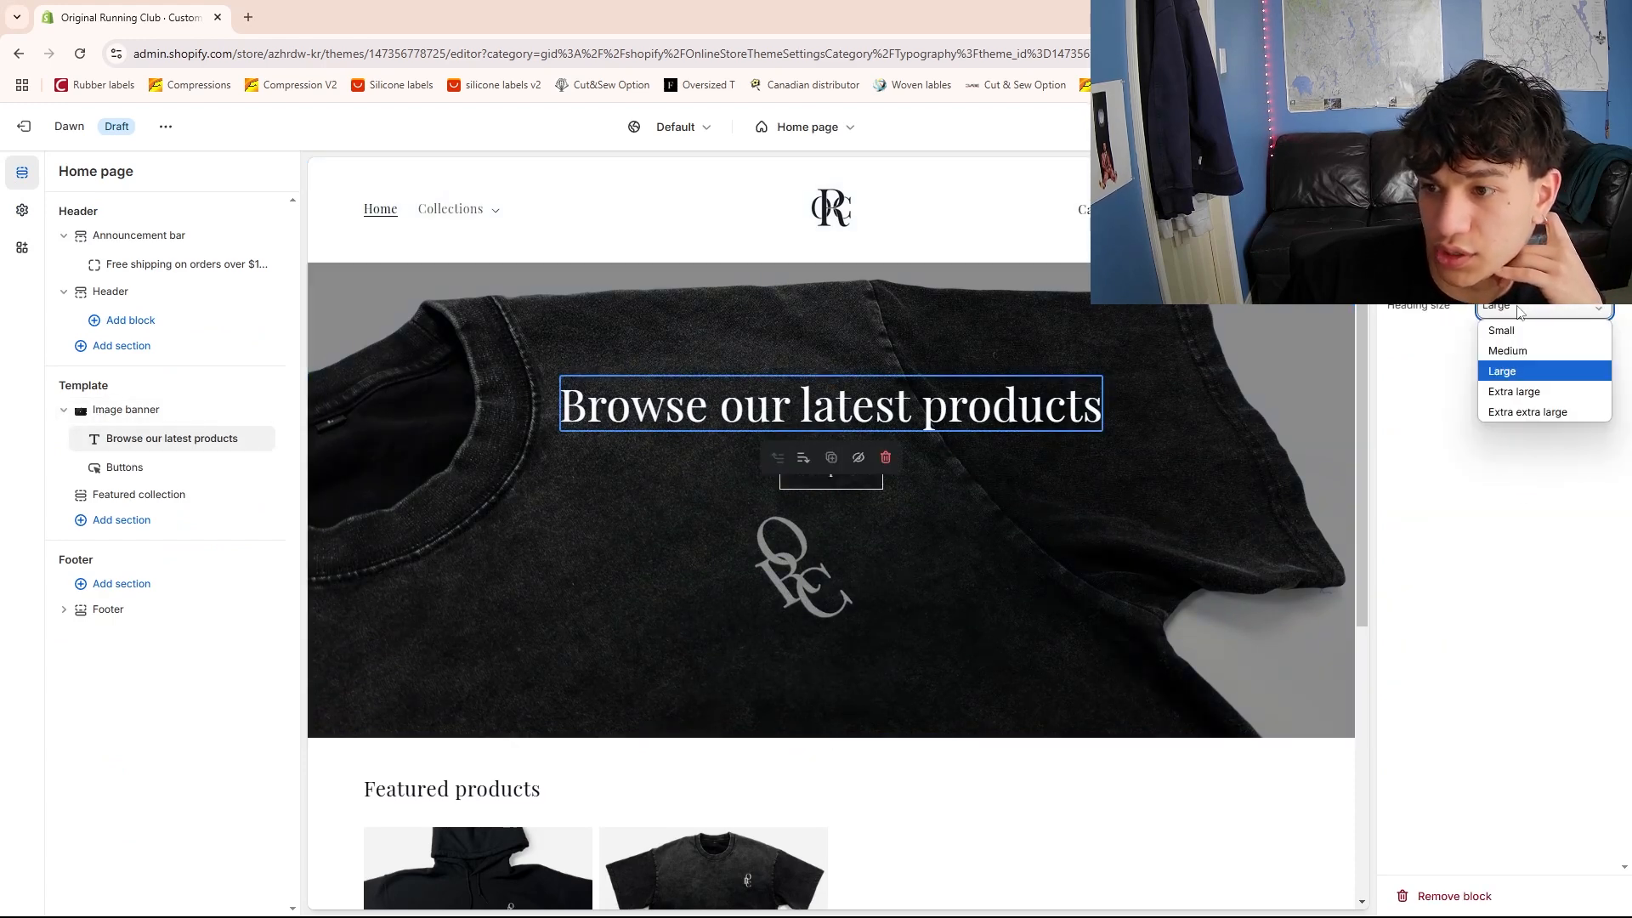
pyautogui.click(1507, 350)
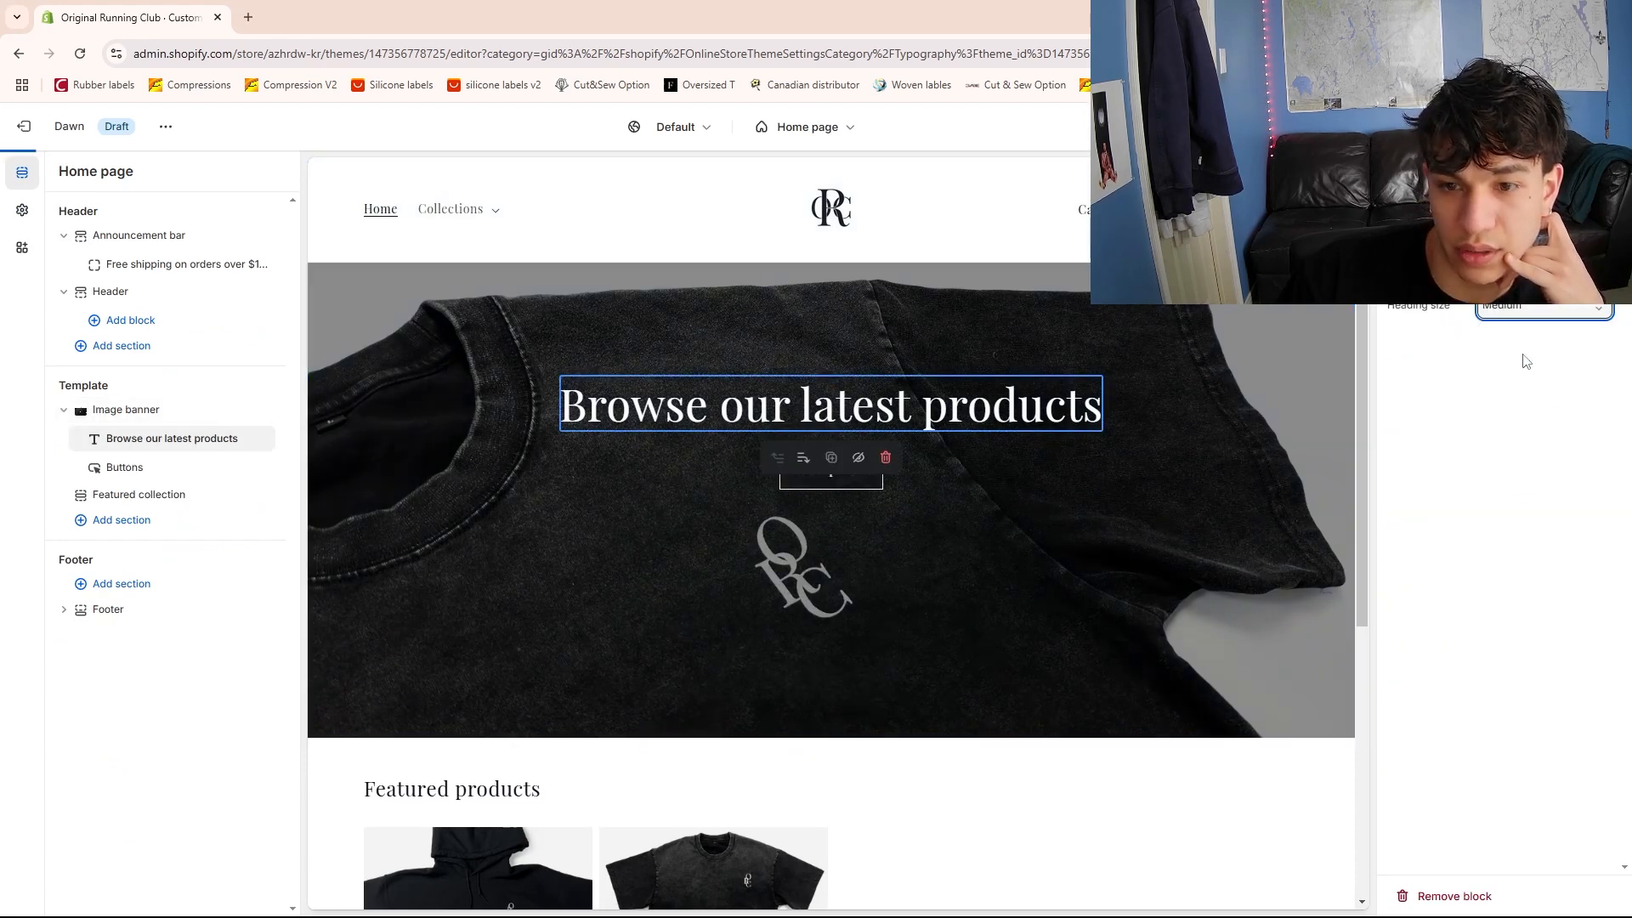
# Replace the image banner's heading text with "For Those Who Go The Extra Mile"
pyautogui.doubleClick(882, 409)
pyautogui.doubleClick(982, 406)
pyautogui.doubleClick(721, 411)
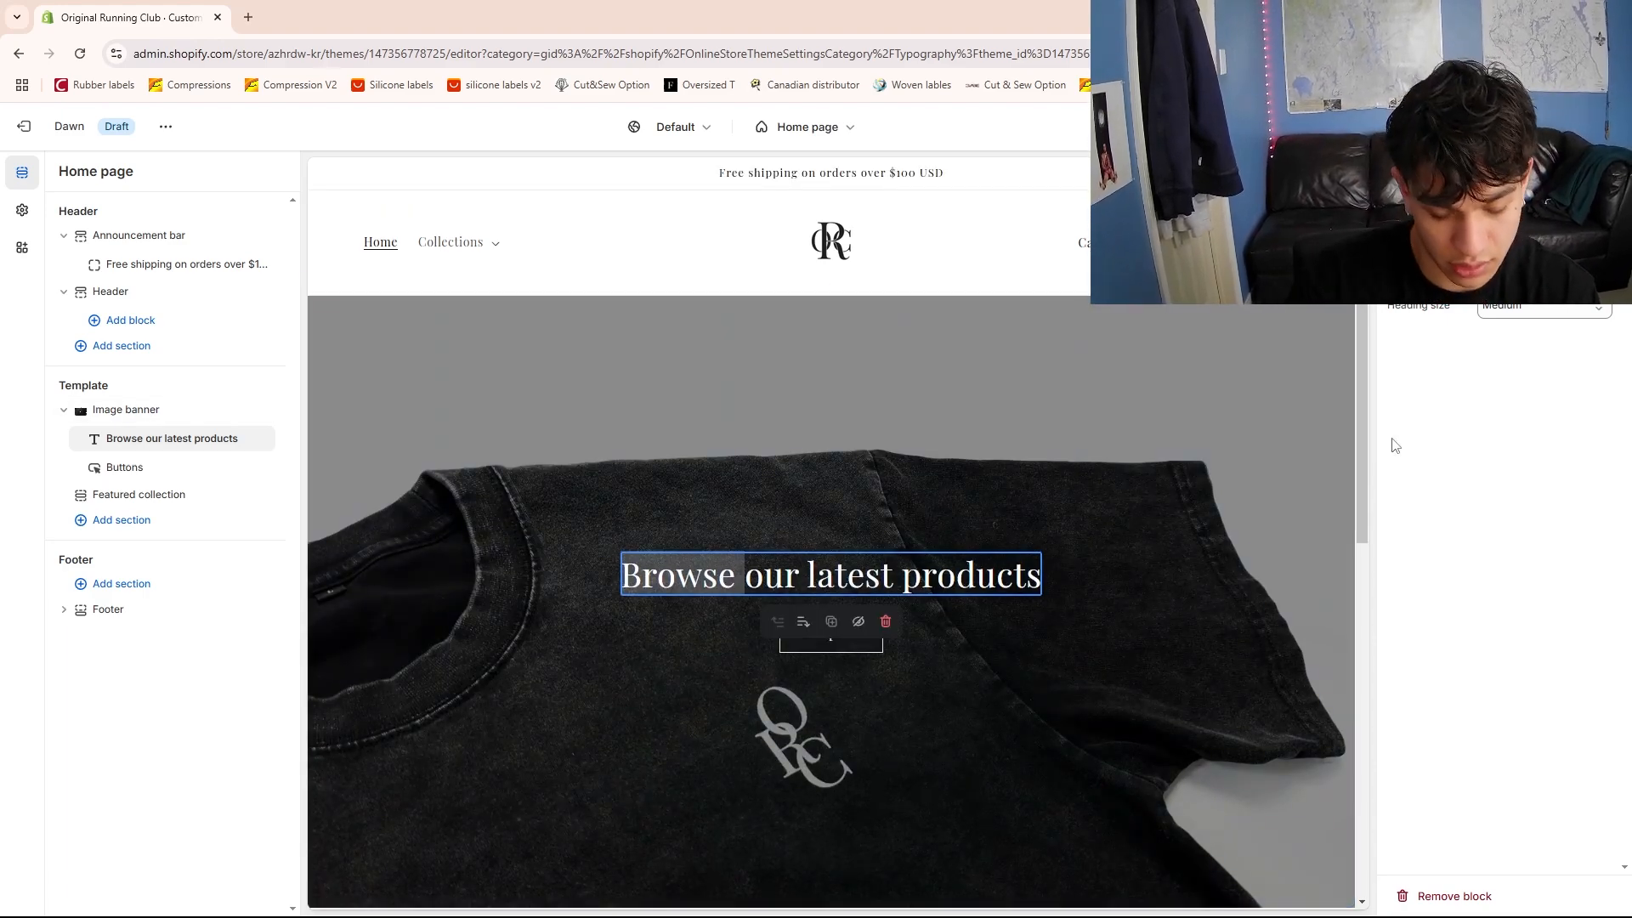
pyautogui.write('For')
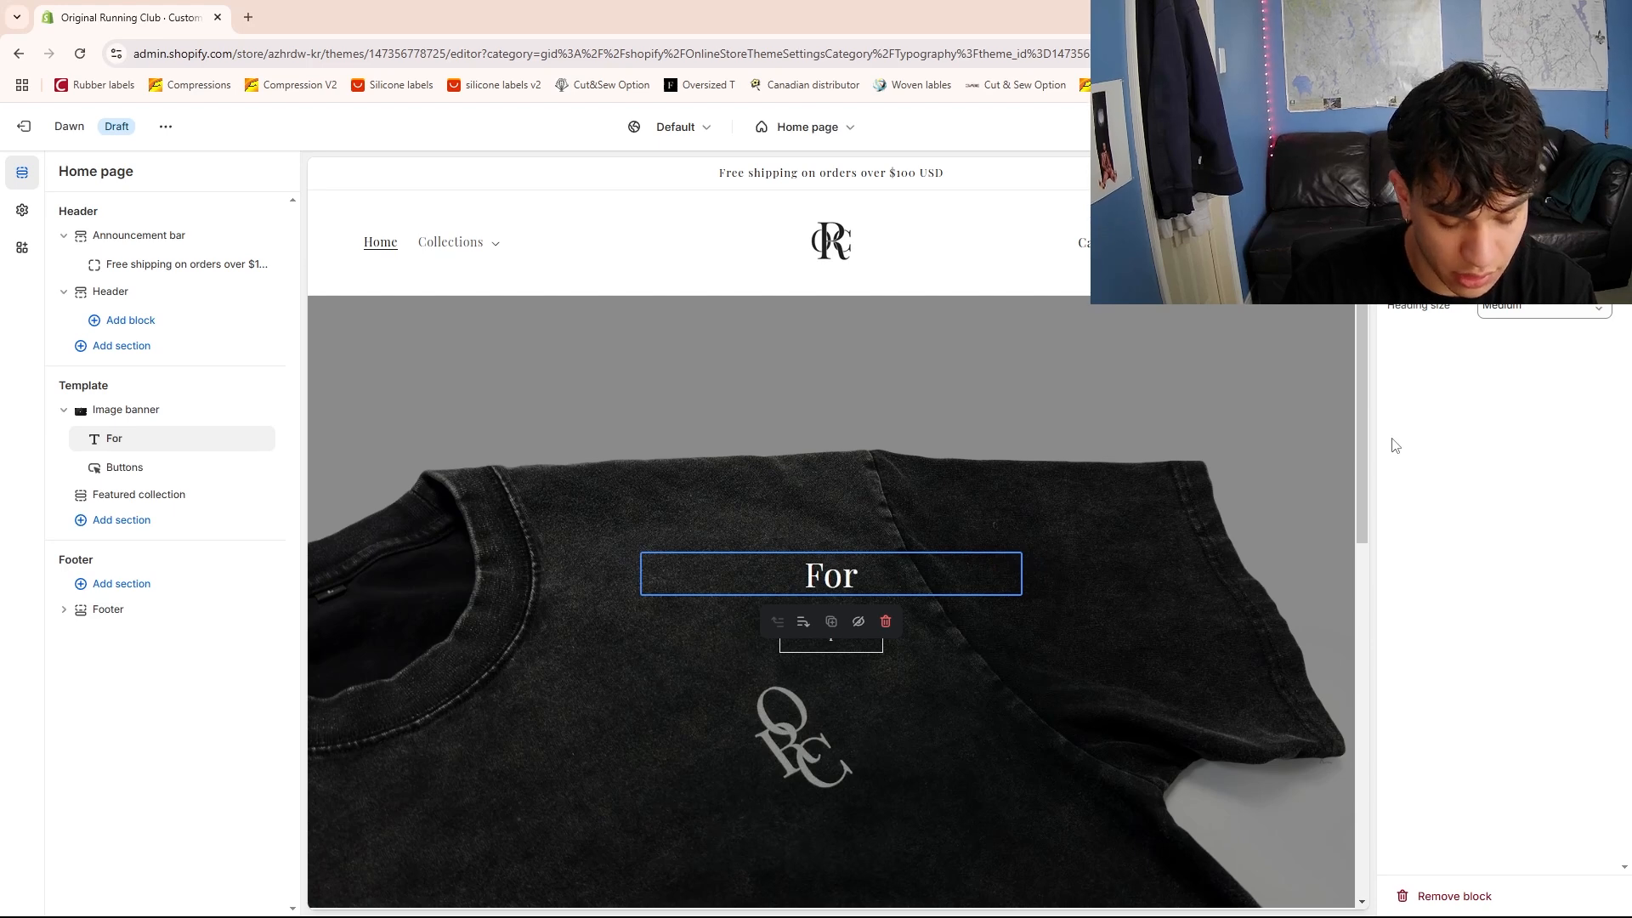
pyautogui.write(' Those Who')
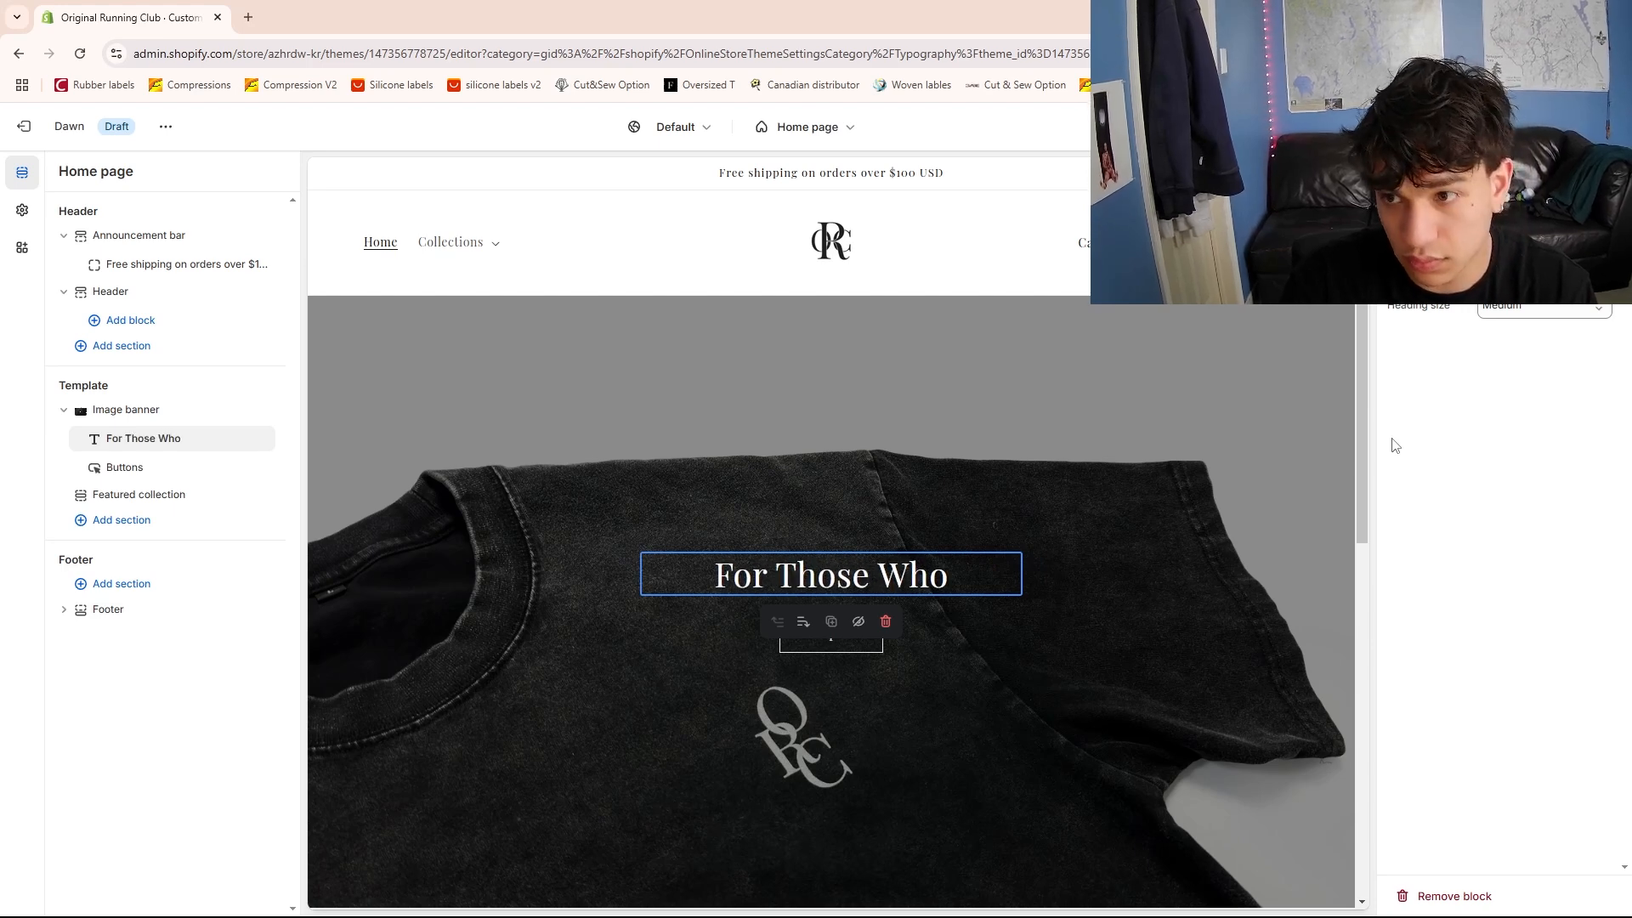
pyautogui.write(' GO The')
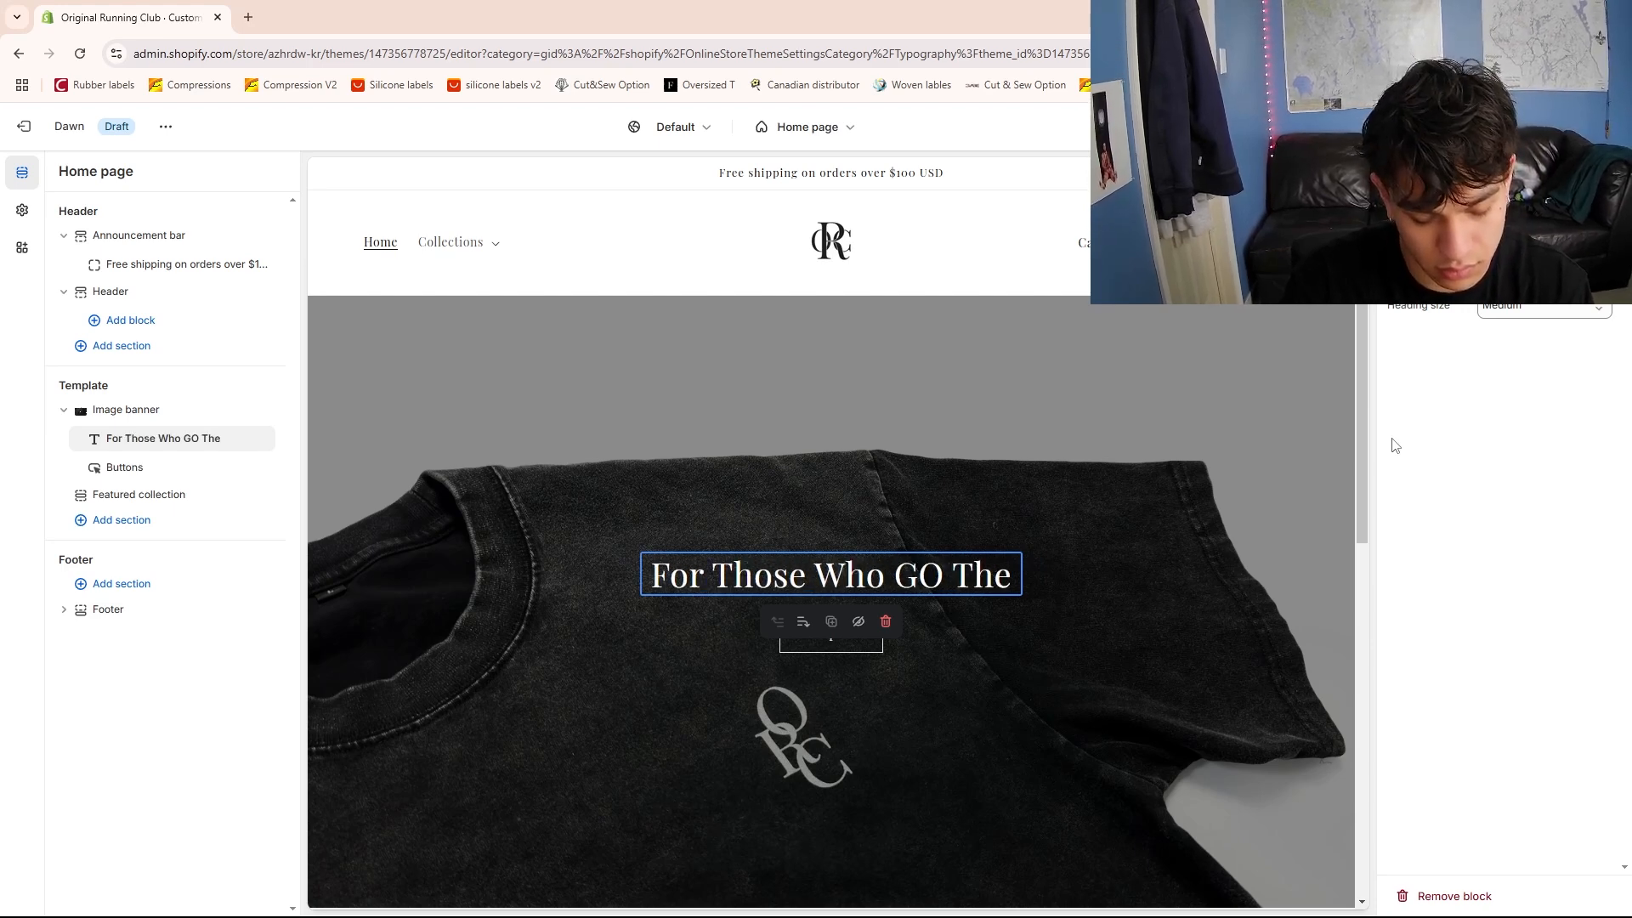
pyautogui.write(' Extra Mil')
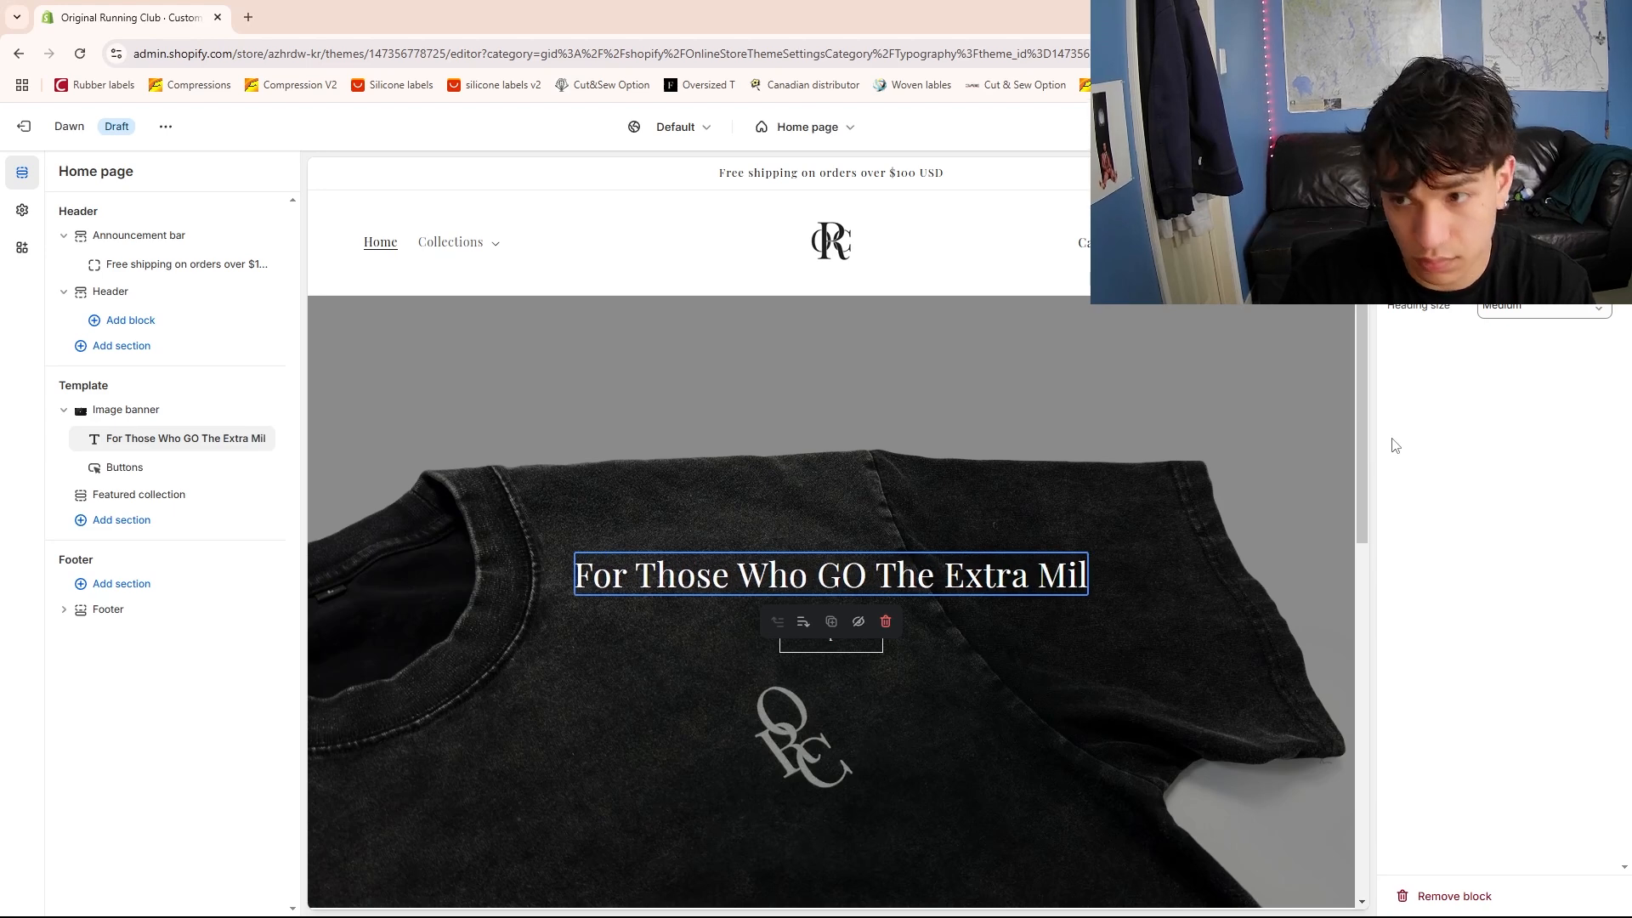
pyautogui.write('e')
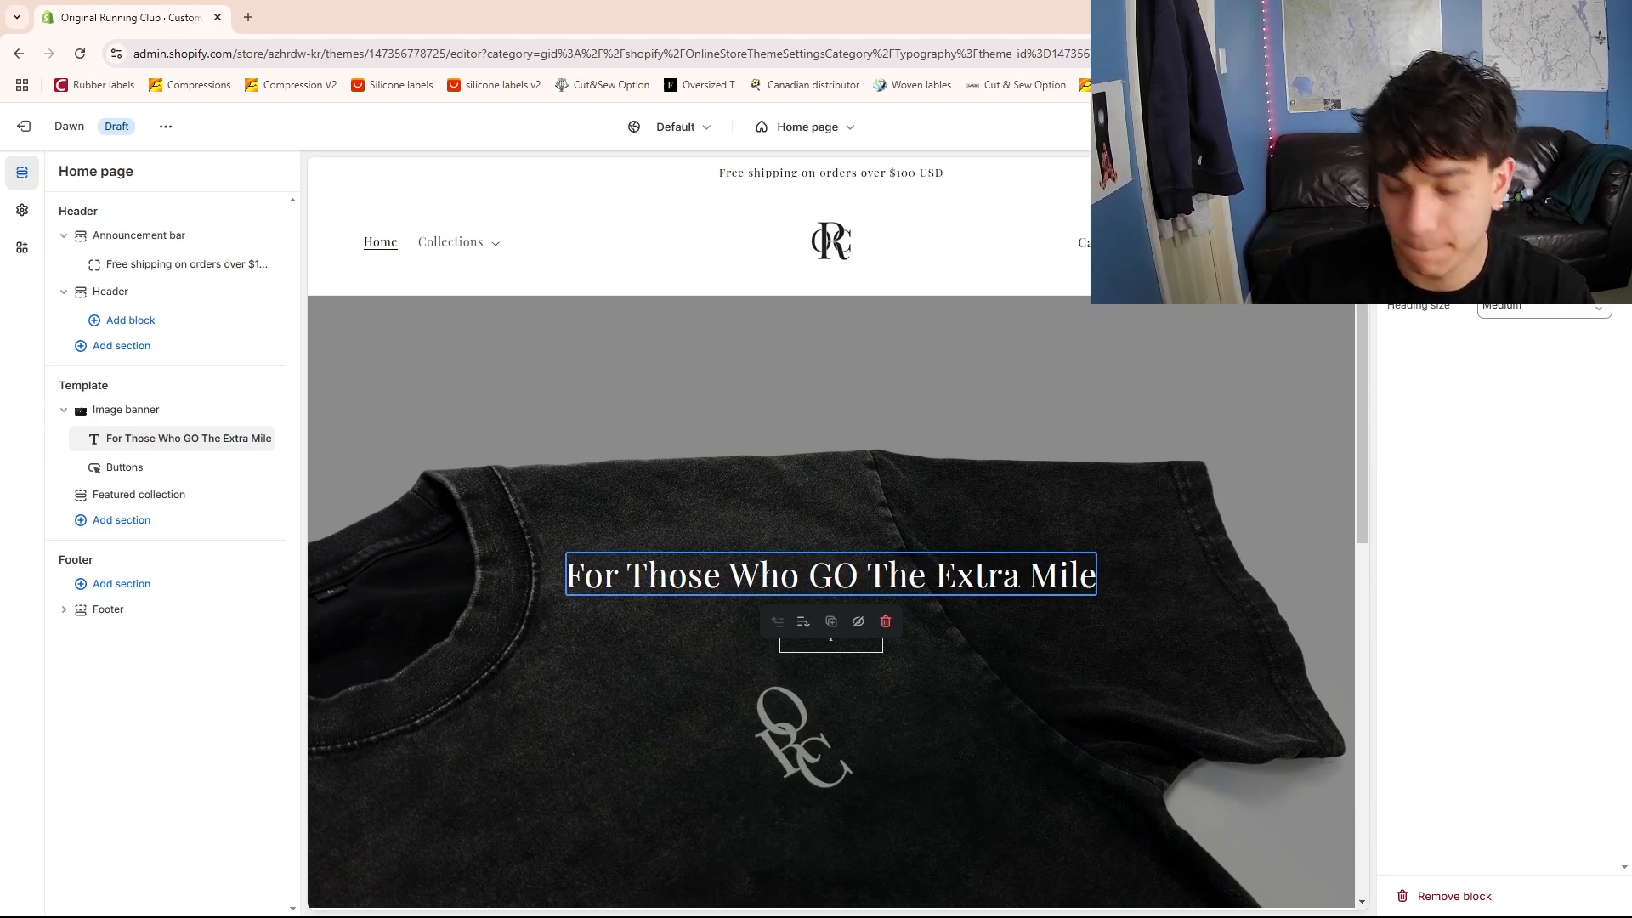
pyautogui.press('BackSpace')
pyautogui.write('o')
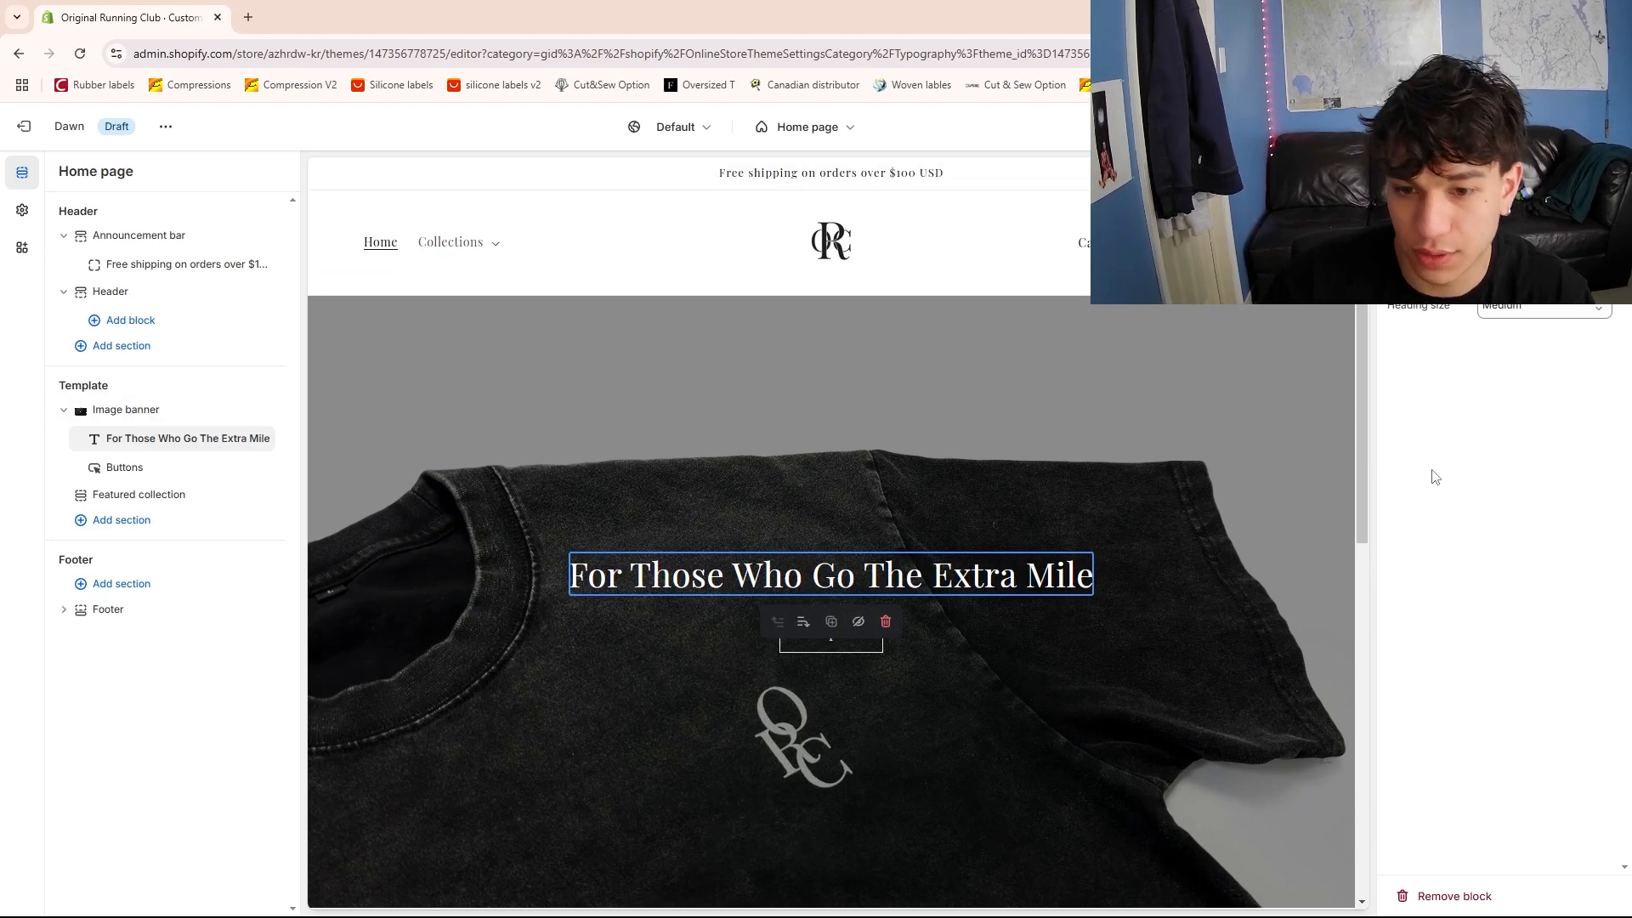
# Make the image banner's heading text bold and italic
pyautogui.scroll(-2, 1032, 517)
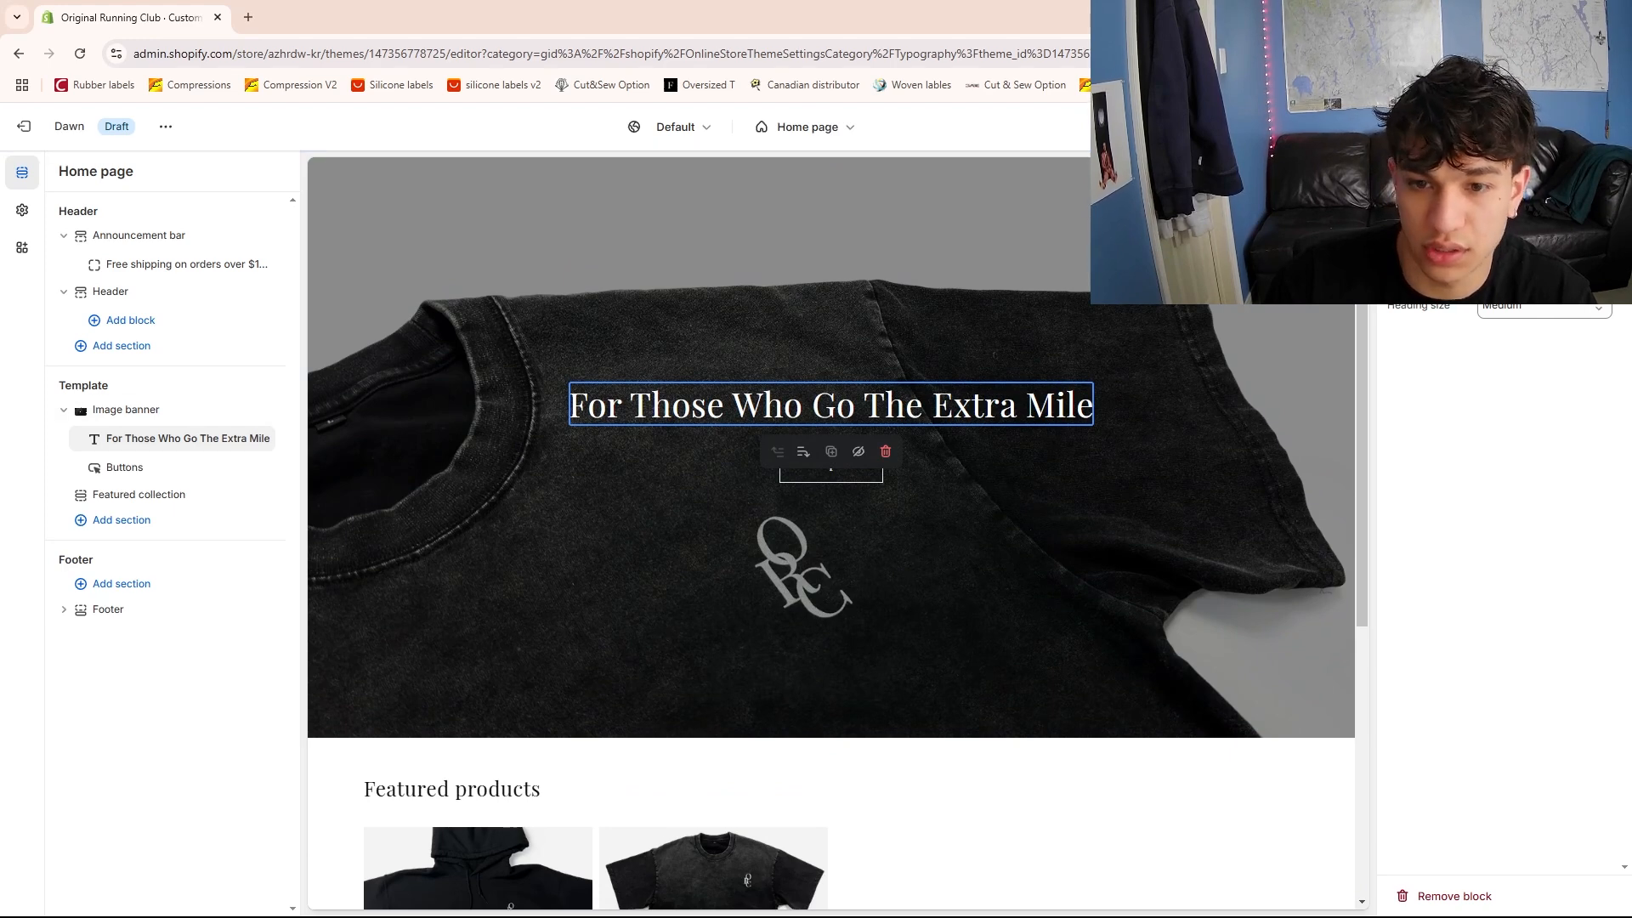
pyautogui.hotkey('ctrl', 'b')
pyautogui.hotkey('ctrl', 'i')
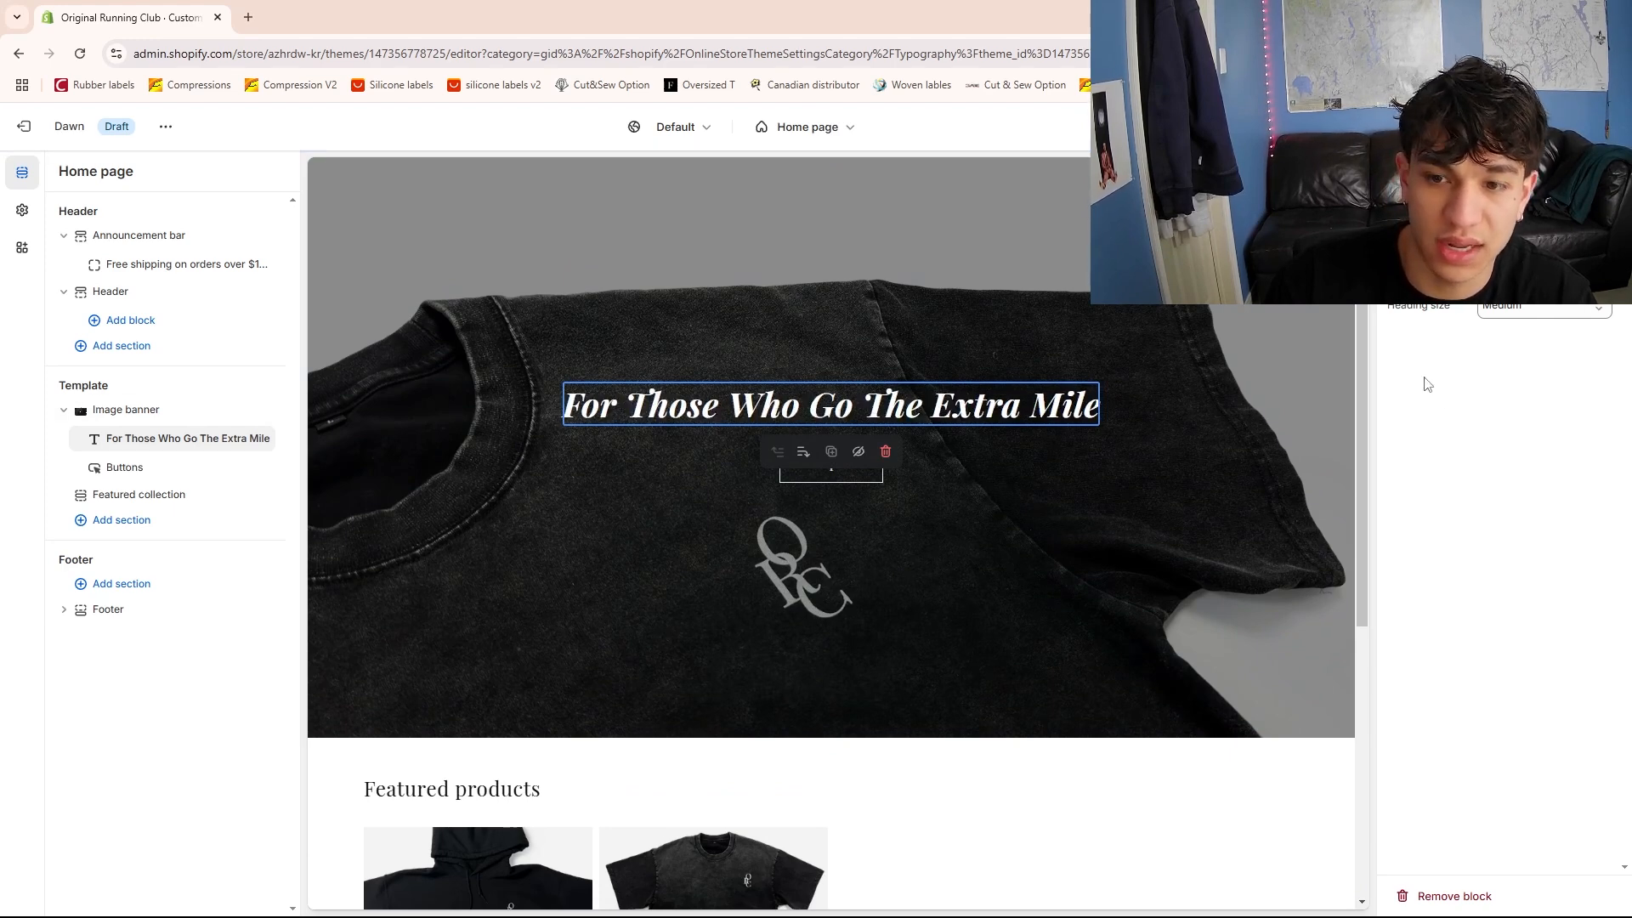
pyautogui.click(1564, 314)
pyautogui.click(1437, 552)
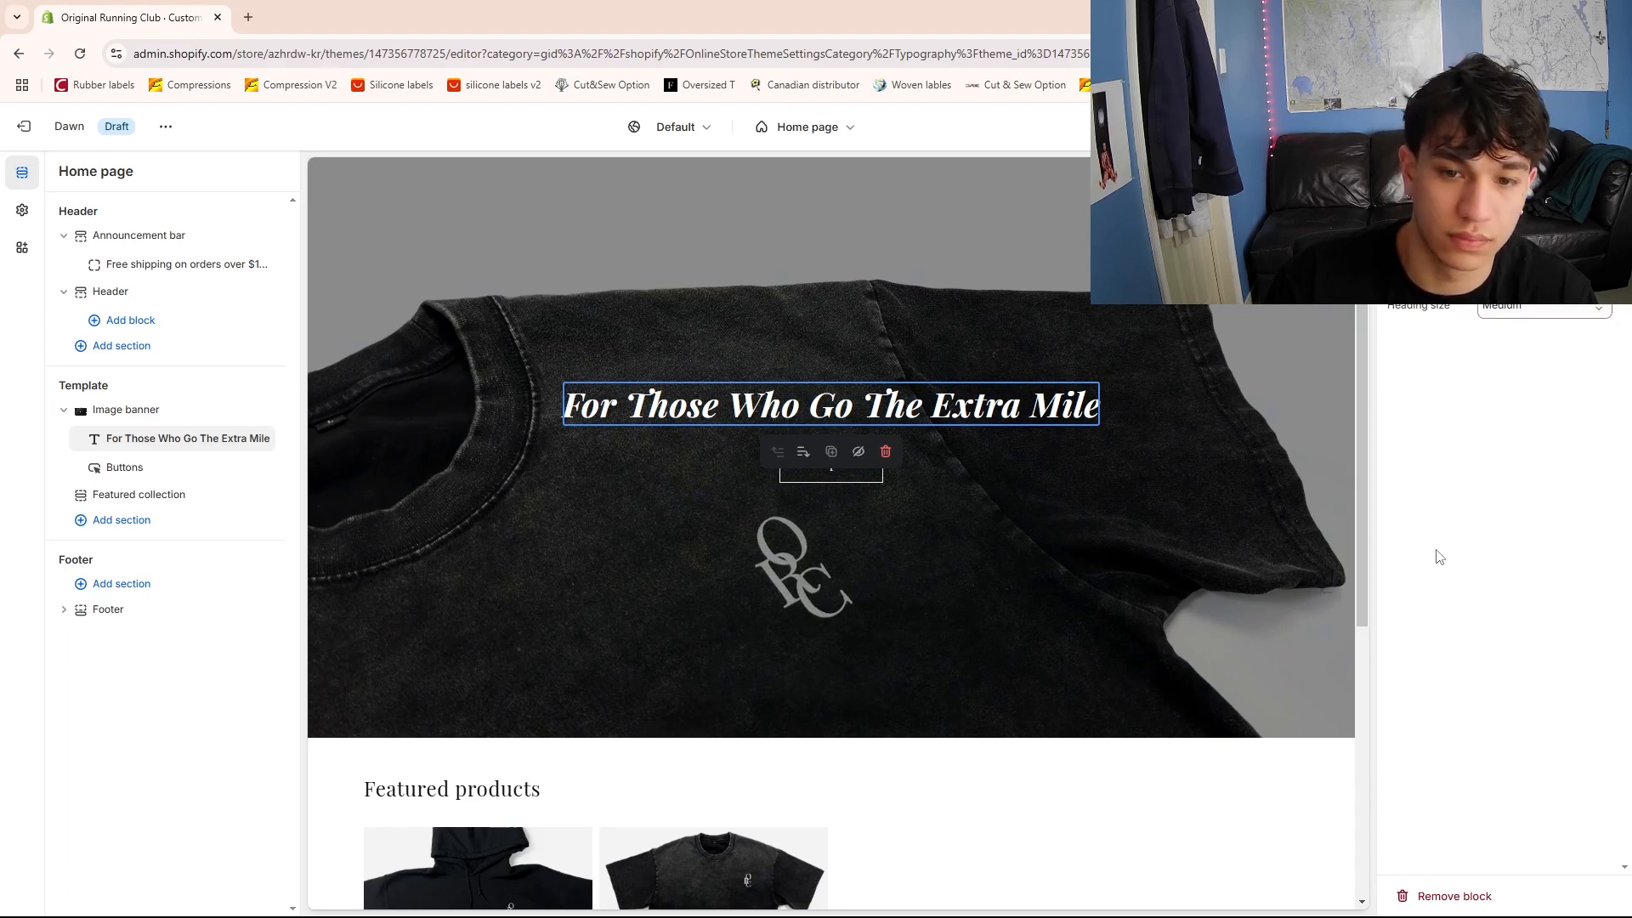
# Add a second Featured collection section below the existing one and assign the New Arrivals collection to it
pyautogui.scroll(2, 1054, 657)
pyautogui.scroll(-5, 865, 527)
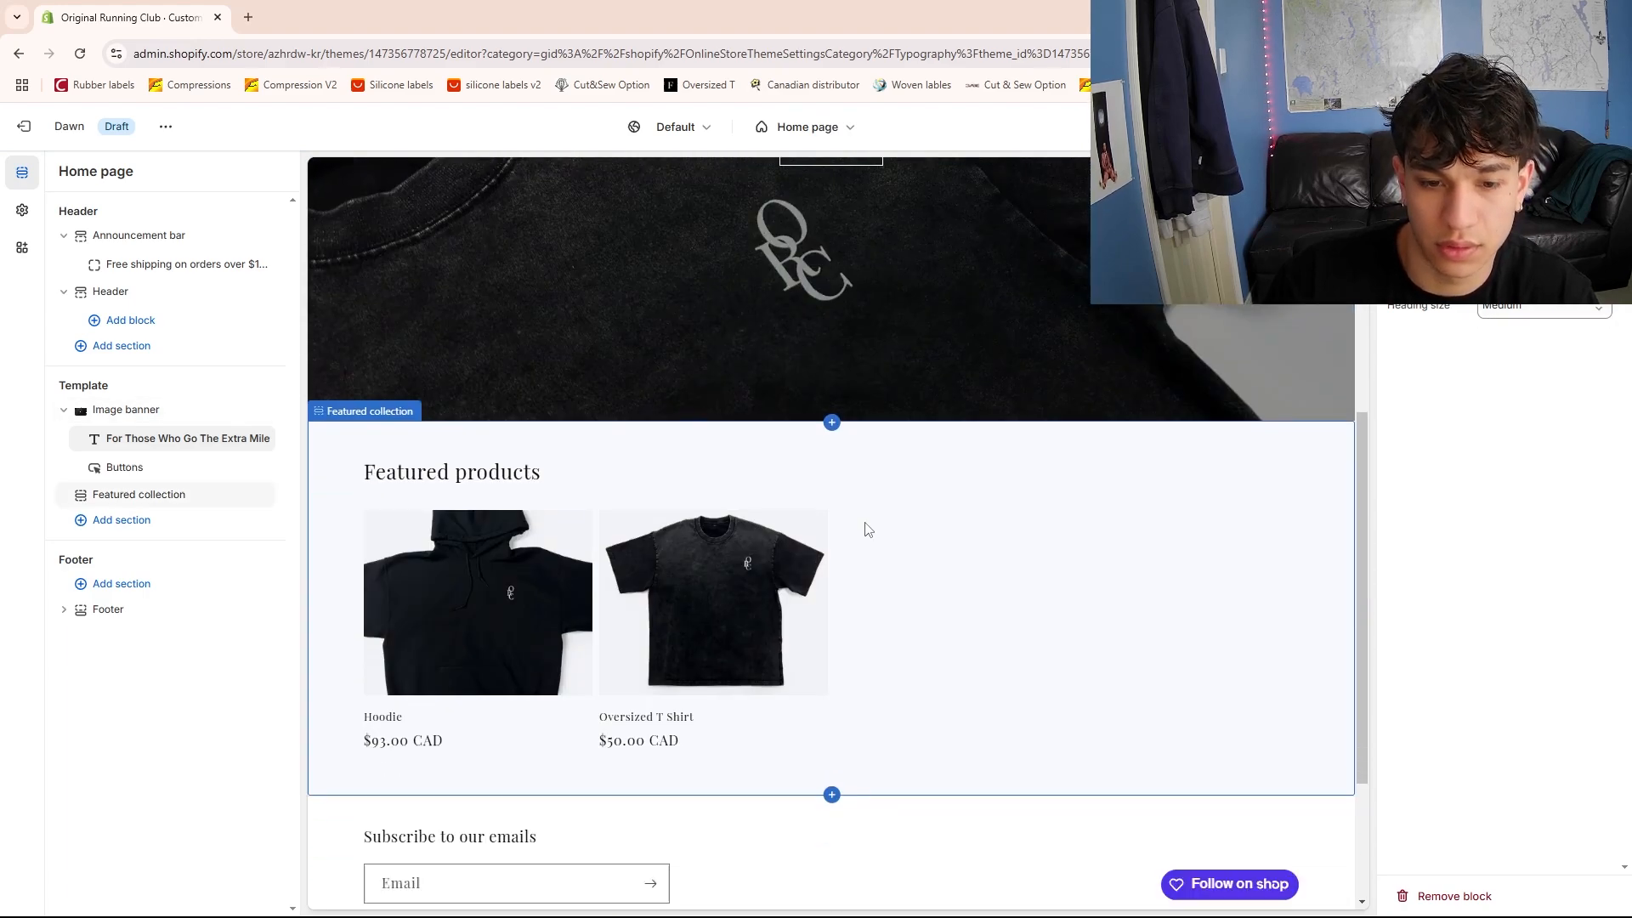
pyautogui.scroll(2, 865, 528)
pyautogui.click(127, 495)
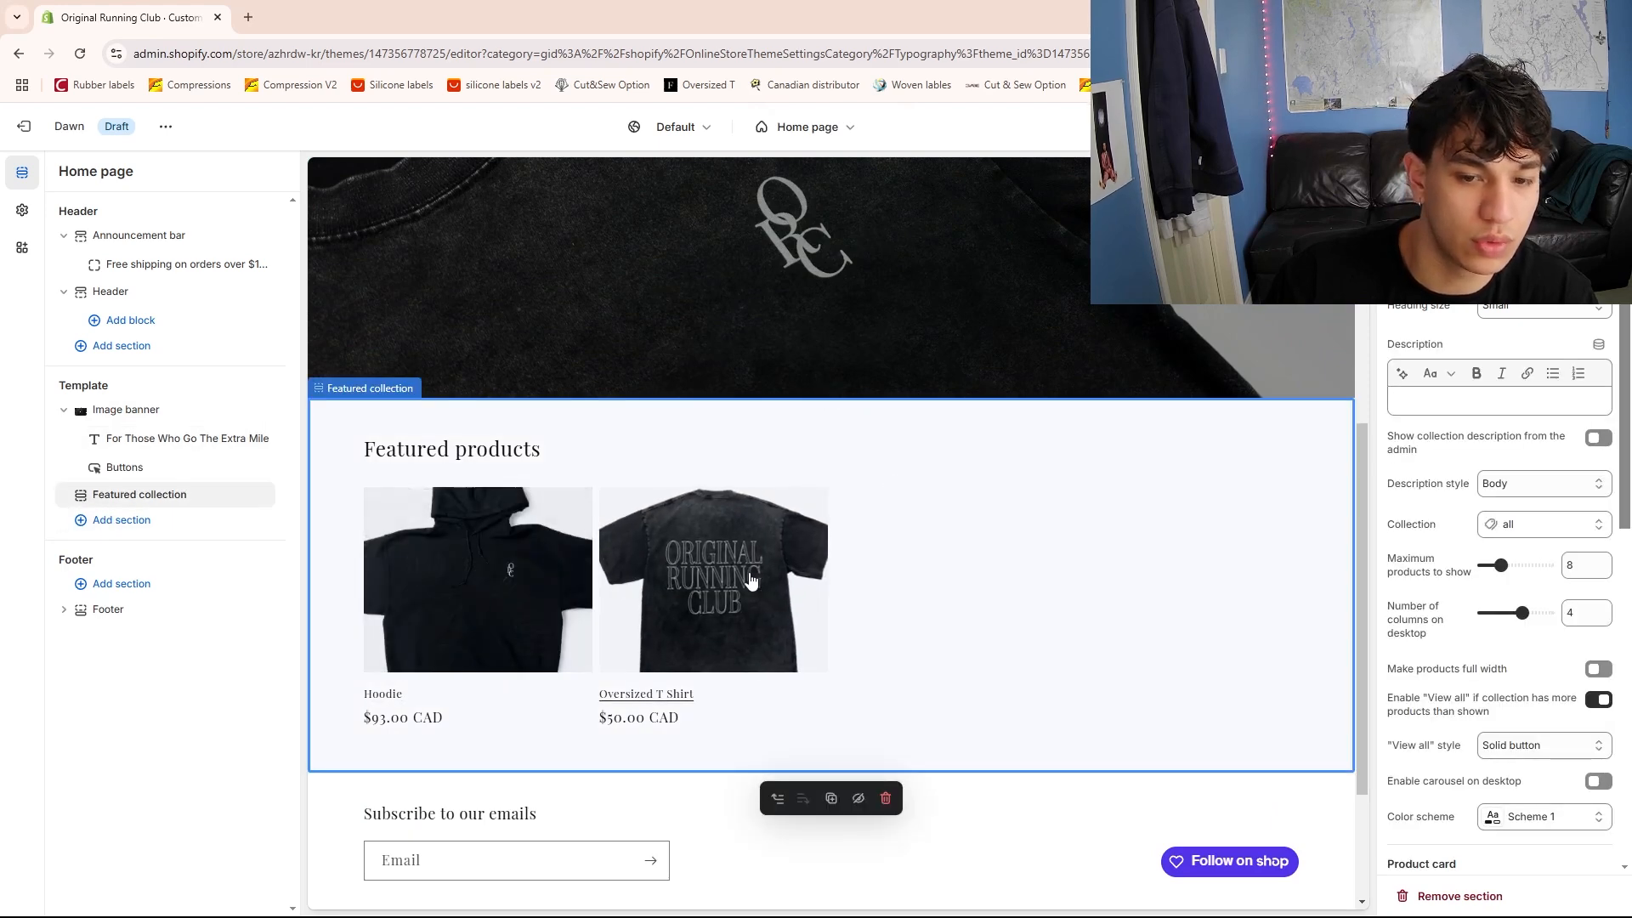
pyautogui.scroll(-2, 672, 600)
pyautogui.moveTo(837, 578)
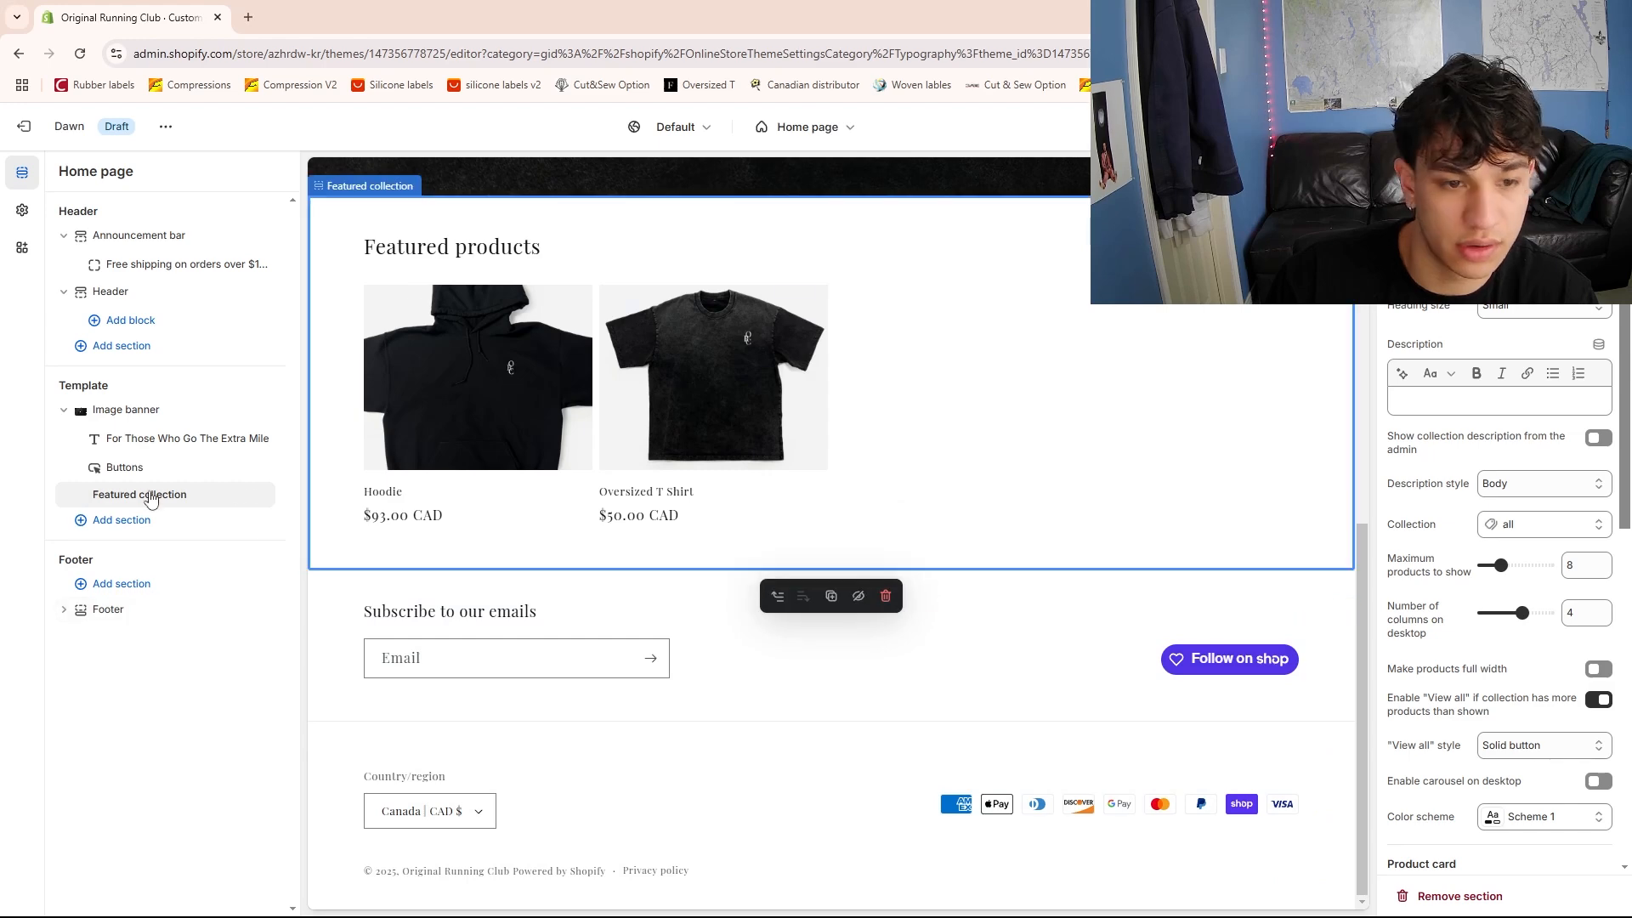
pyautogui.click(121, 522)
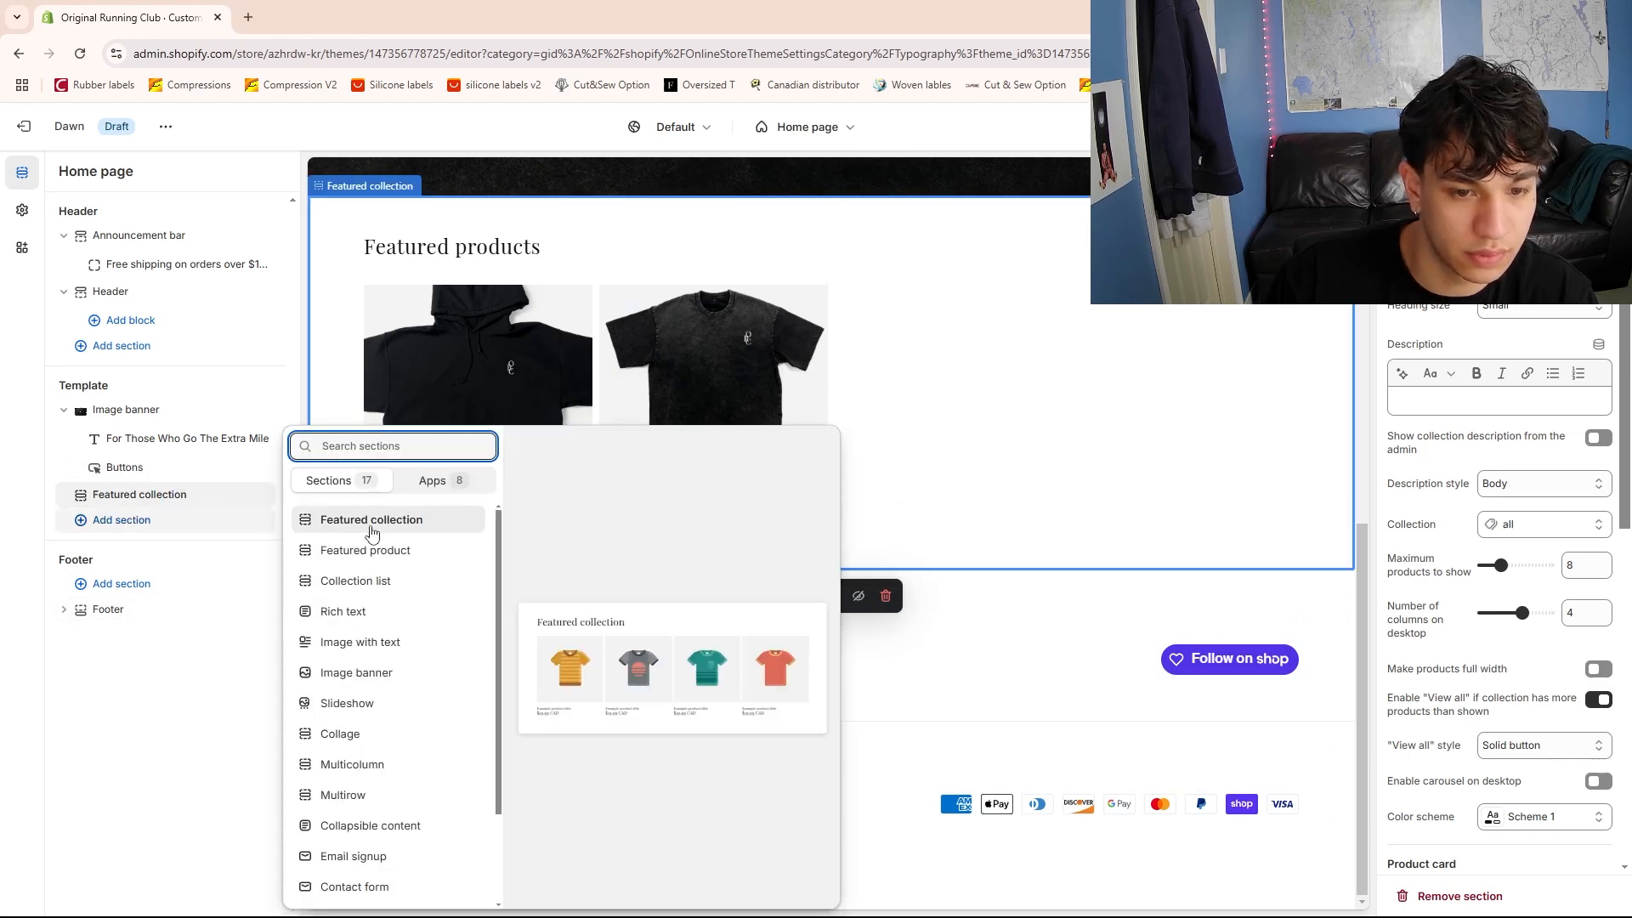
pyautogui.press('Escape')
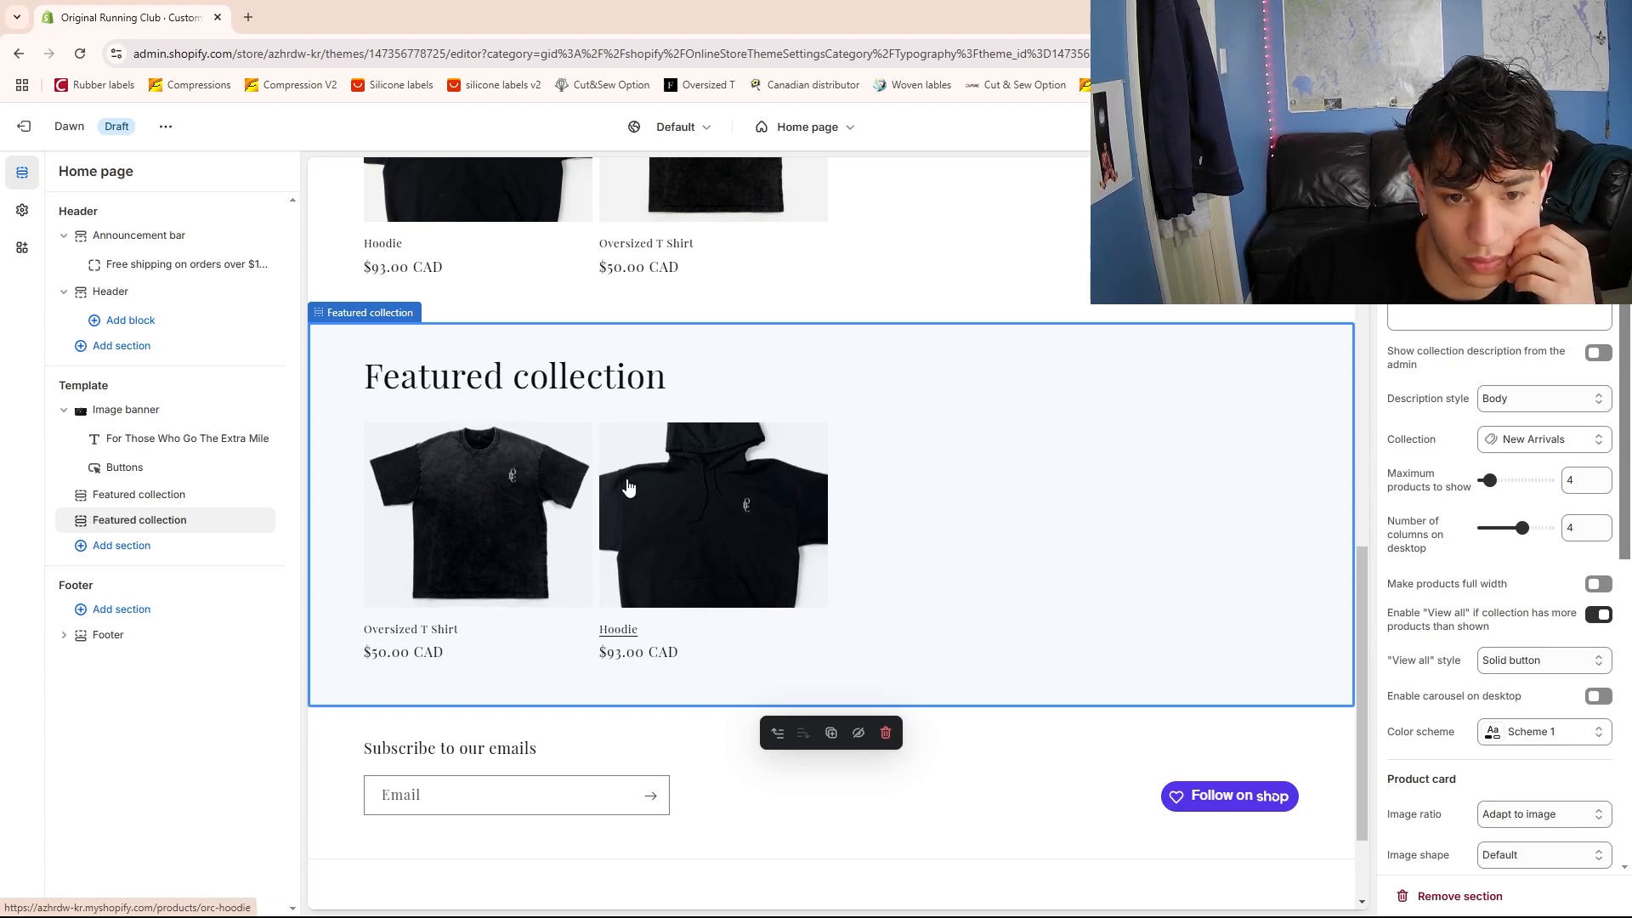
# Set the heading size of the new Featured collection section to Small
pyautogui.scroll(1, 627, 486)
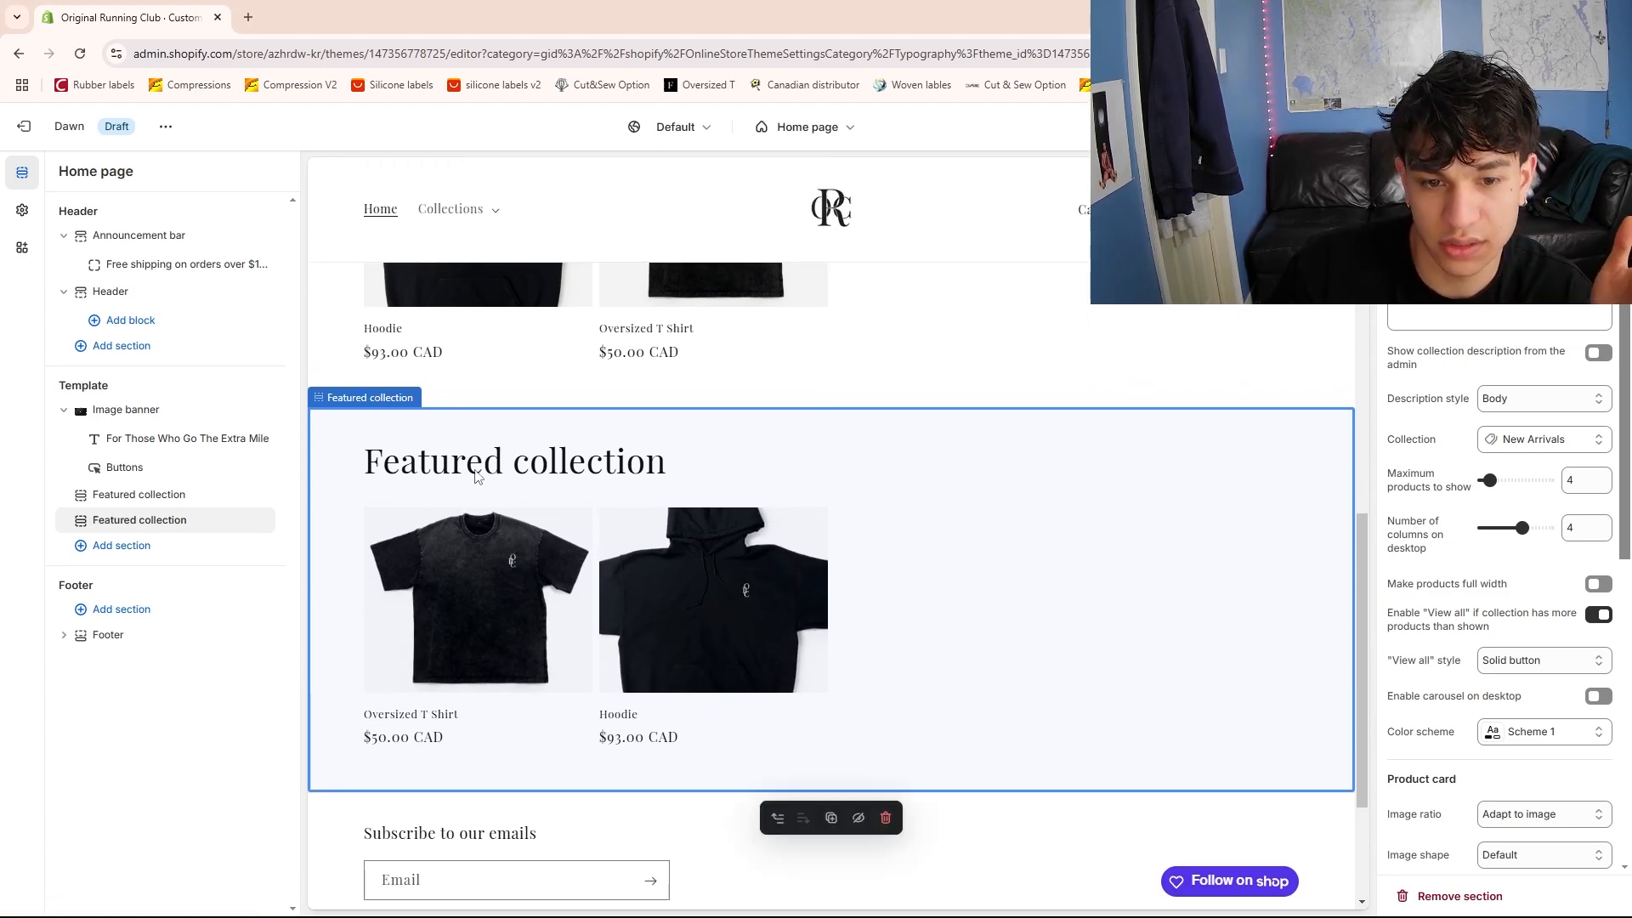
pyautogui.doubleClick(479, 464)
pyautogui.click(651, 474)
pyautogui.scroll(1, 1488, 397)
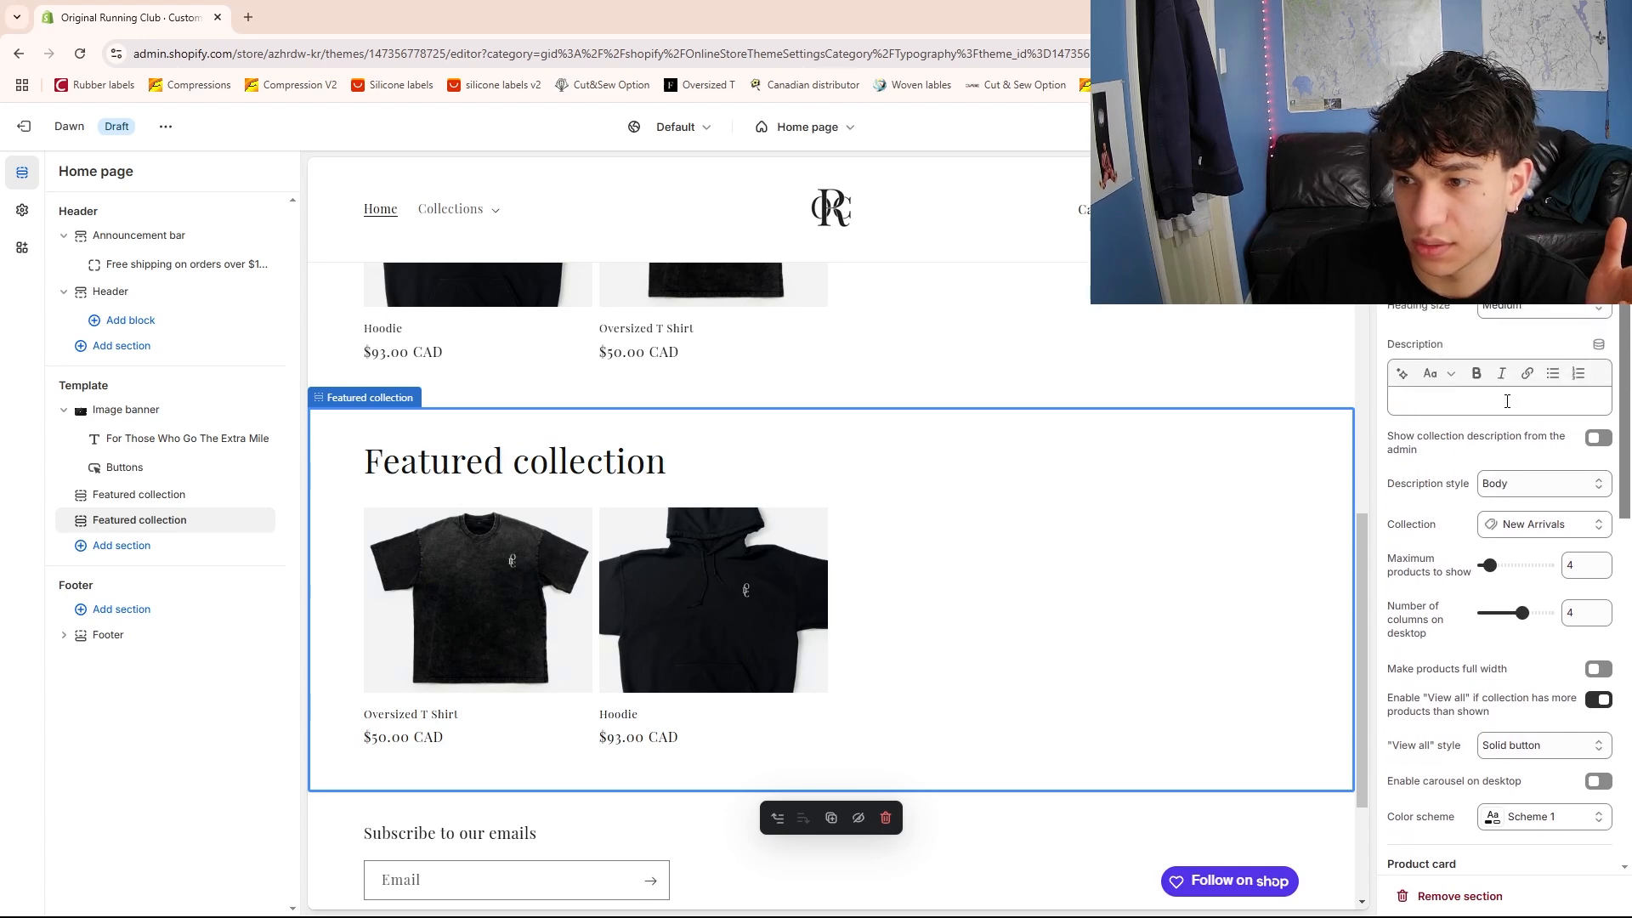
pyautogui.click(1530, 312)
pyautogui.click(1521, 334)
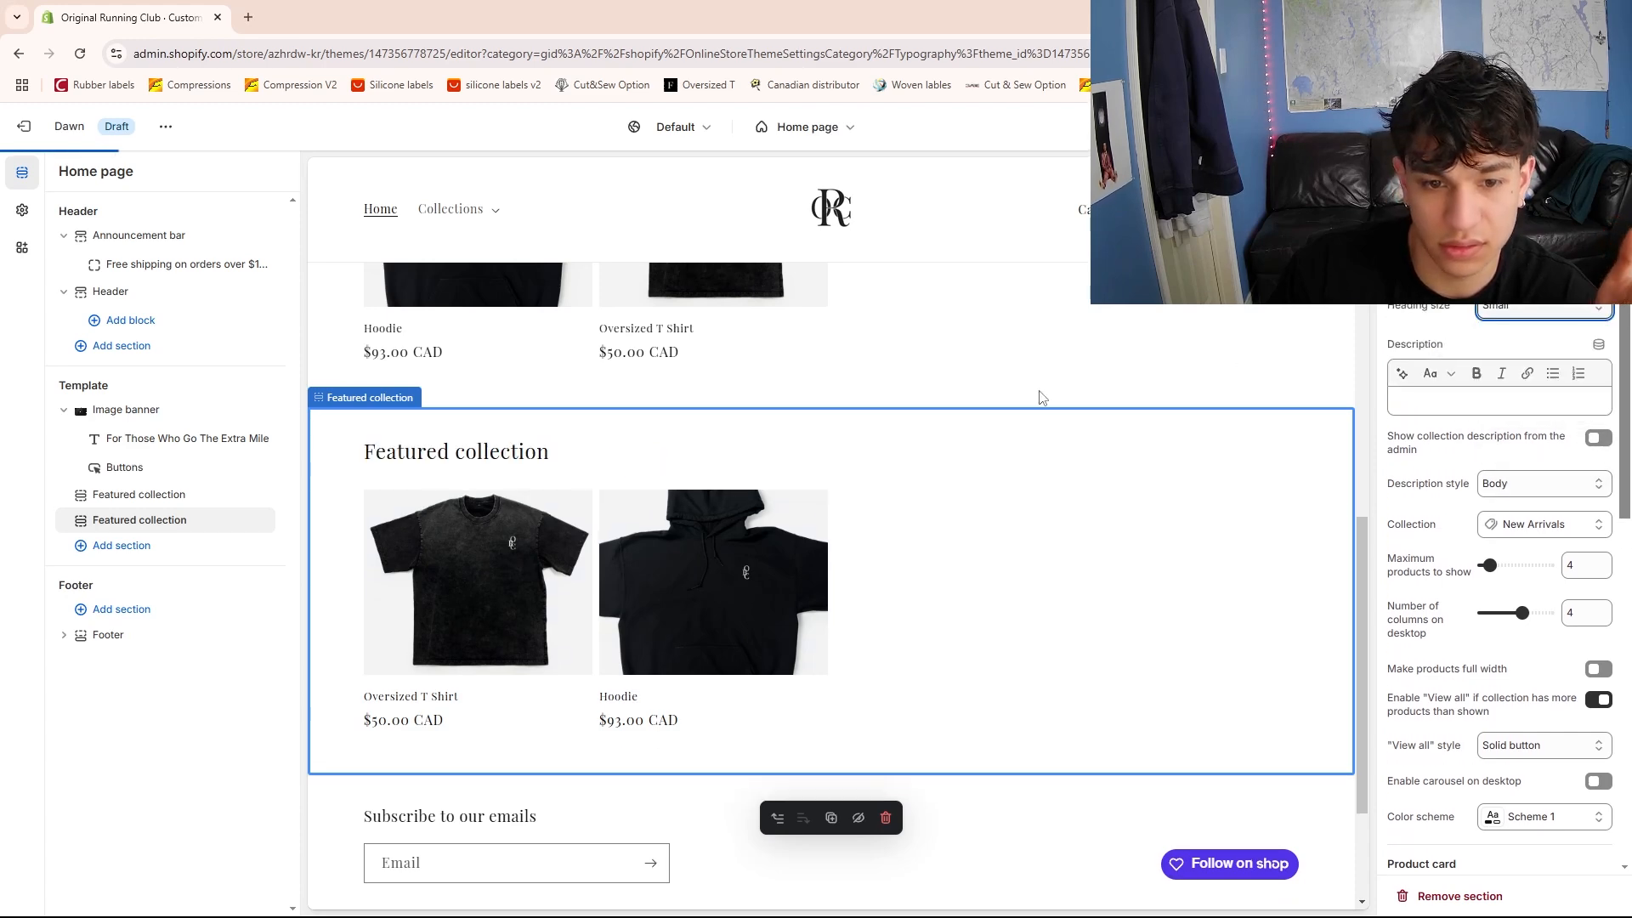
# Open the Hoodie product page from the store preview and return to the home page
pyautogui.scroll(-2, 728, 538)
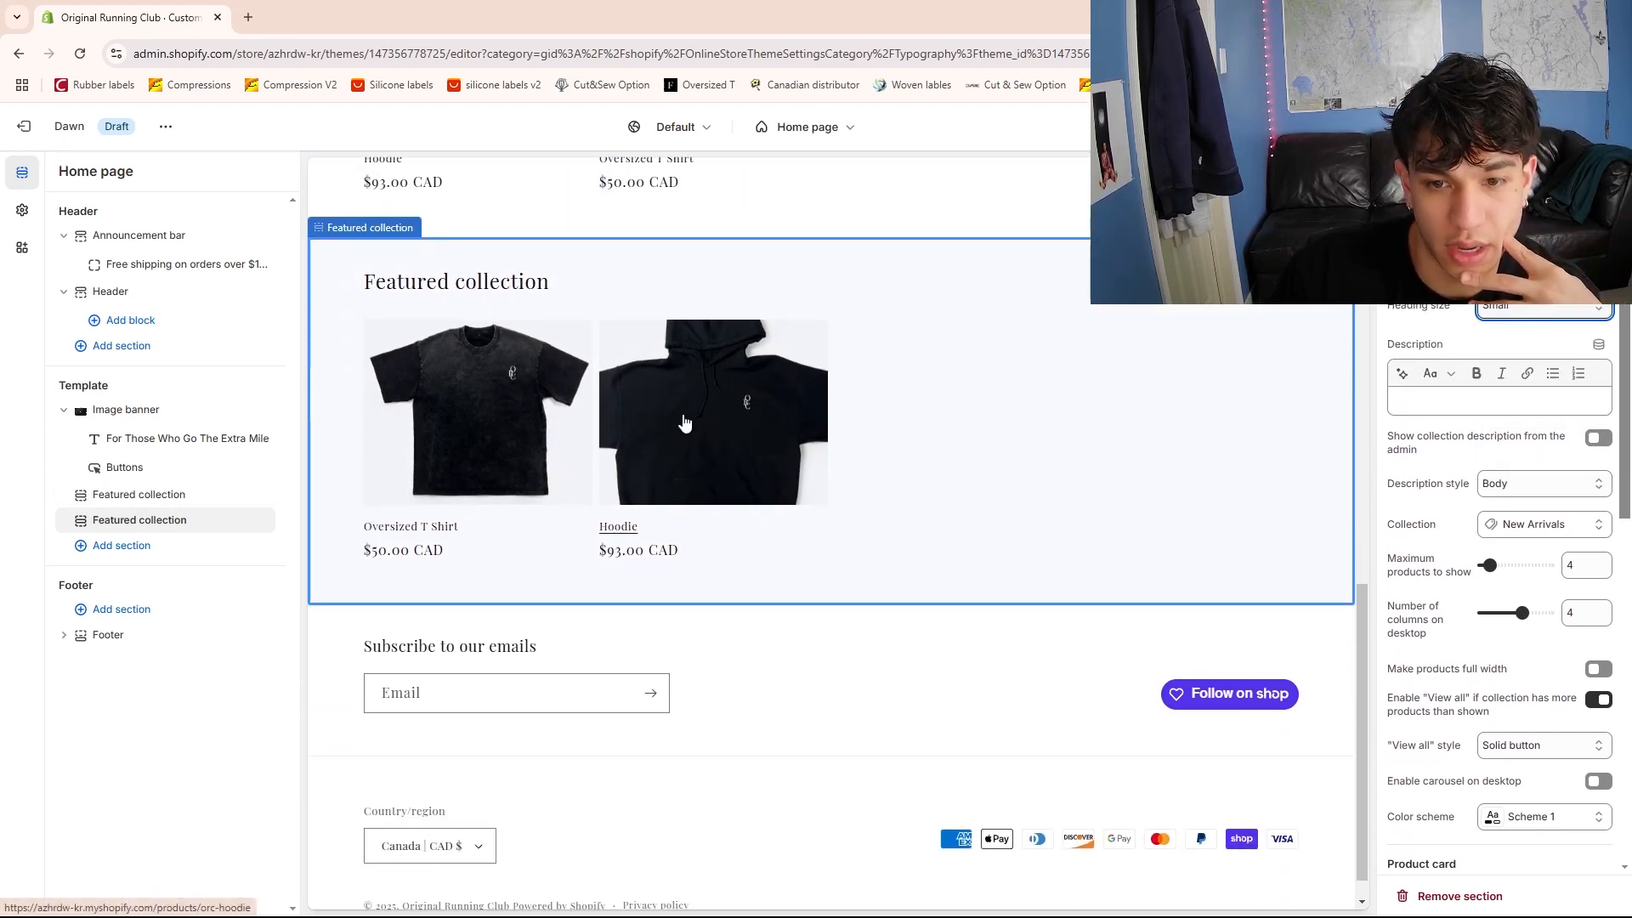
pyautogui.click(684, 422)
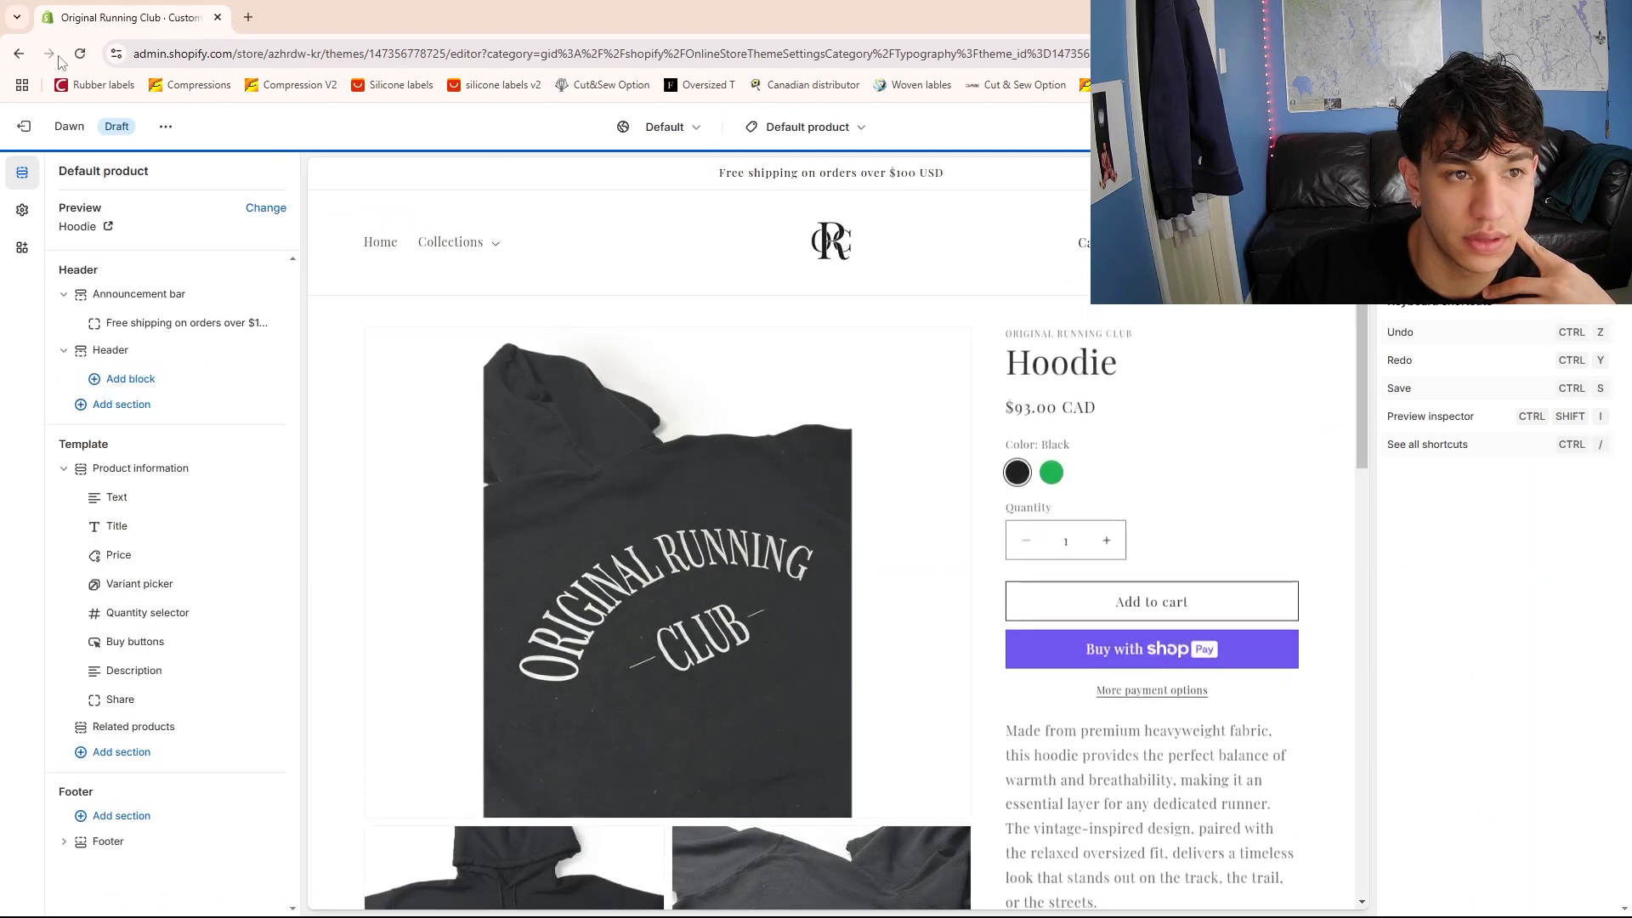
pyautogui.click(18, 56)
pyautogui.scroll(1, 902, 549)
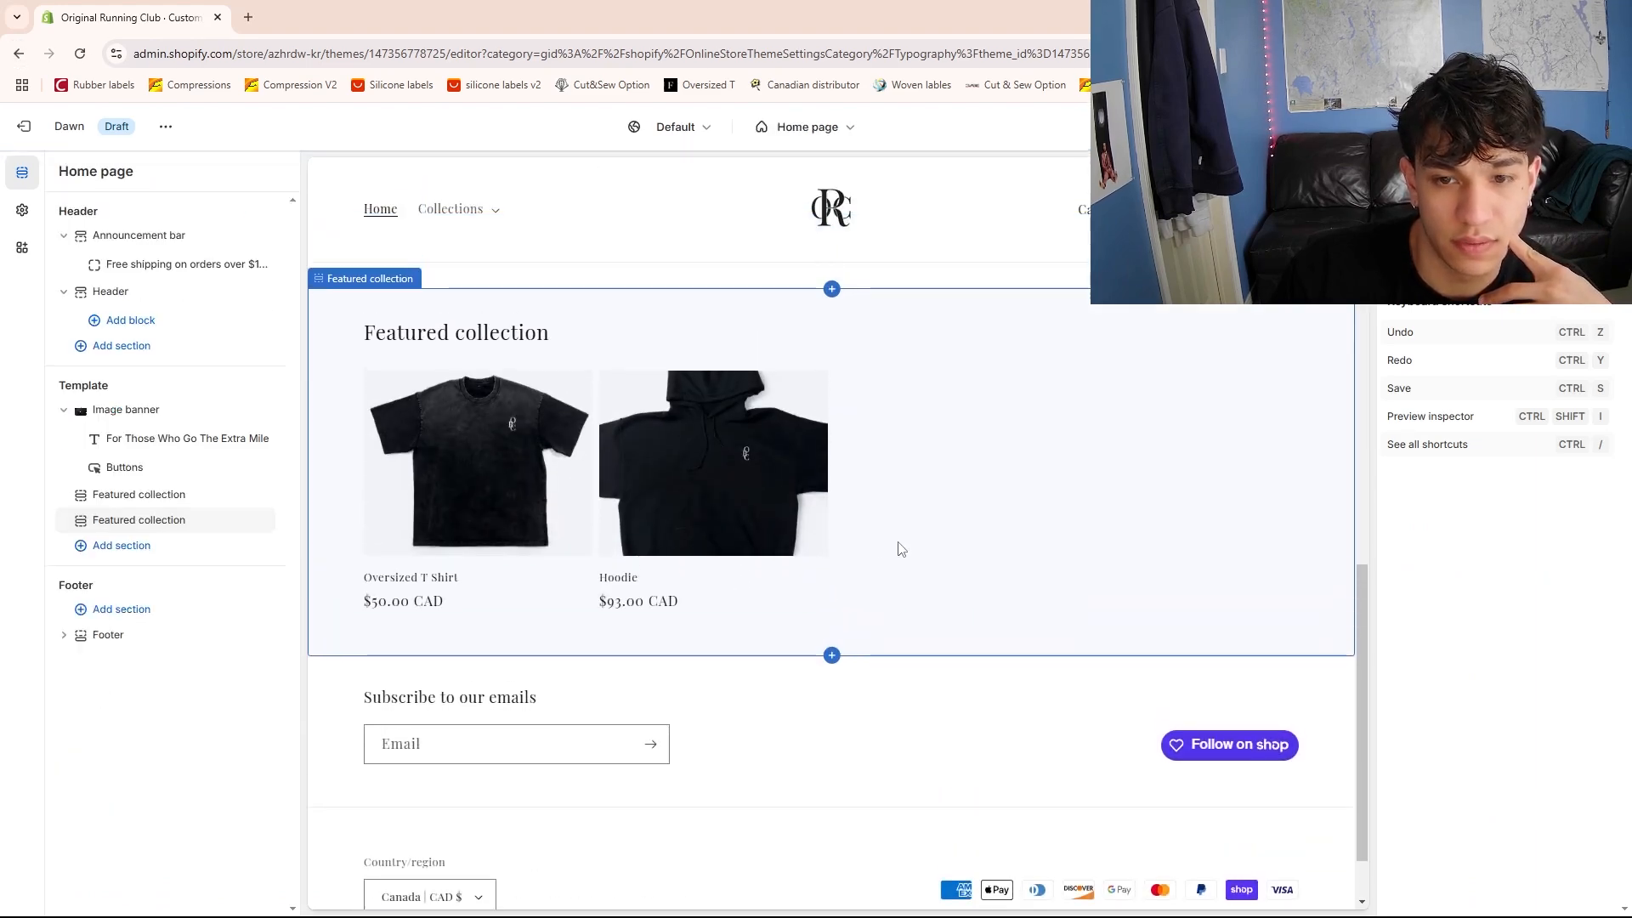
# Change the color scheme of the product cards in the theme settings to Scheme 1
pyautogui.moveTo(927, 610); pyautogui.dragTo(346, 415)
pyautogui.click(944, 485)
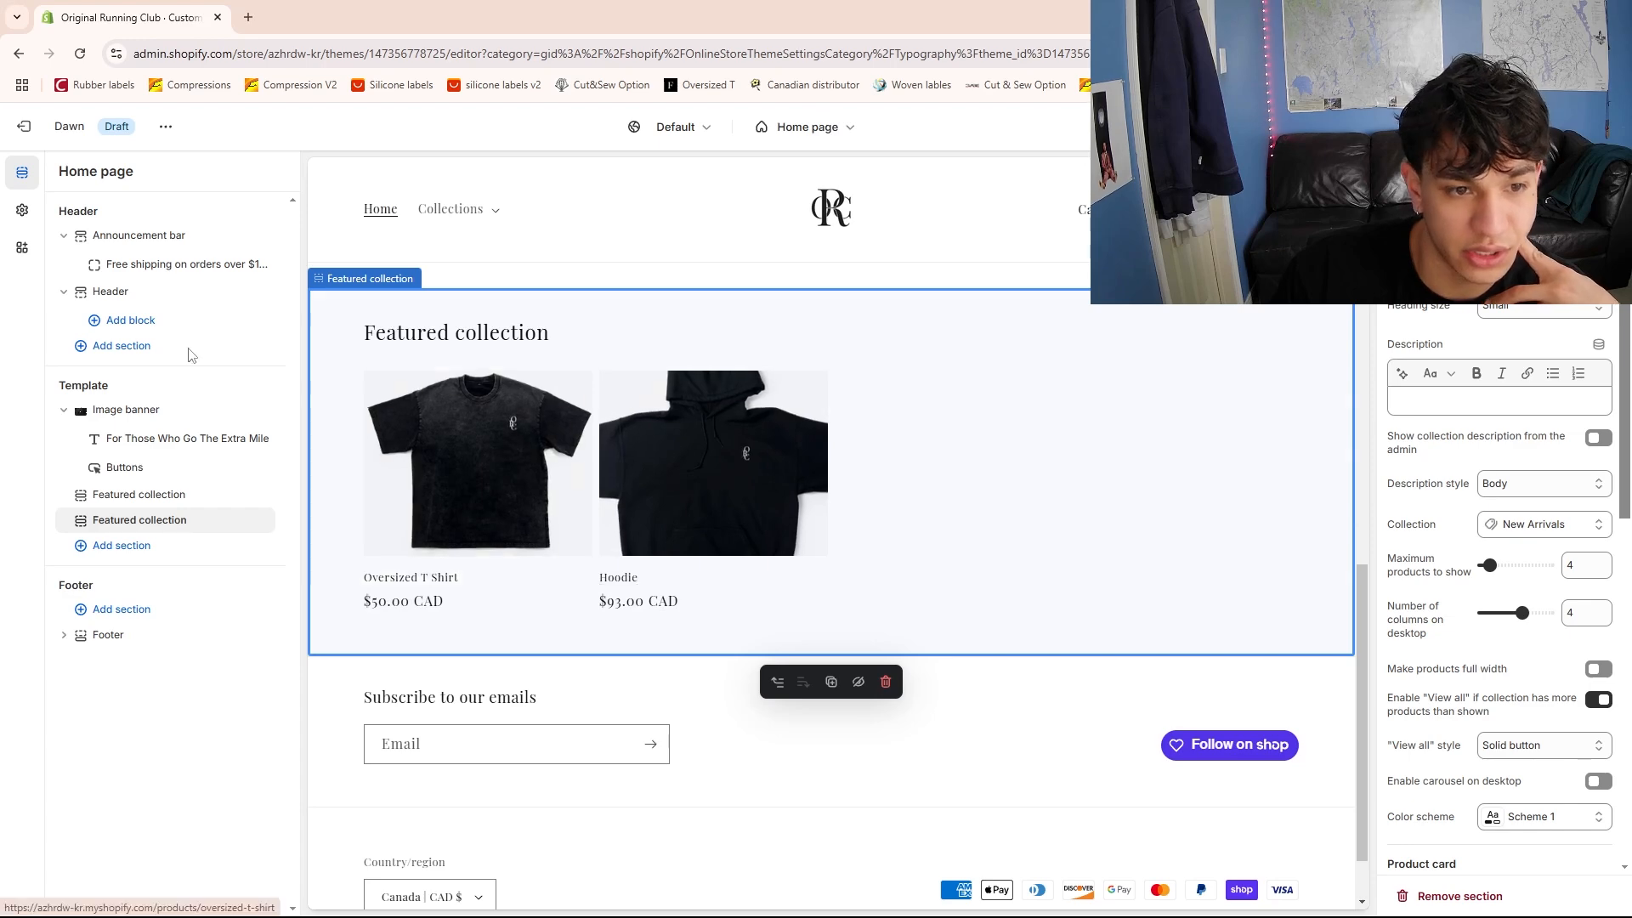
pyautogui.click(28, 216)
pyautogui.scroll(-5, 145, 539)
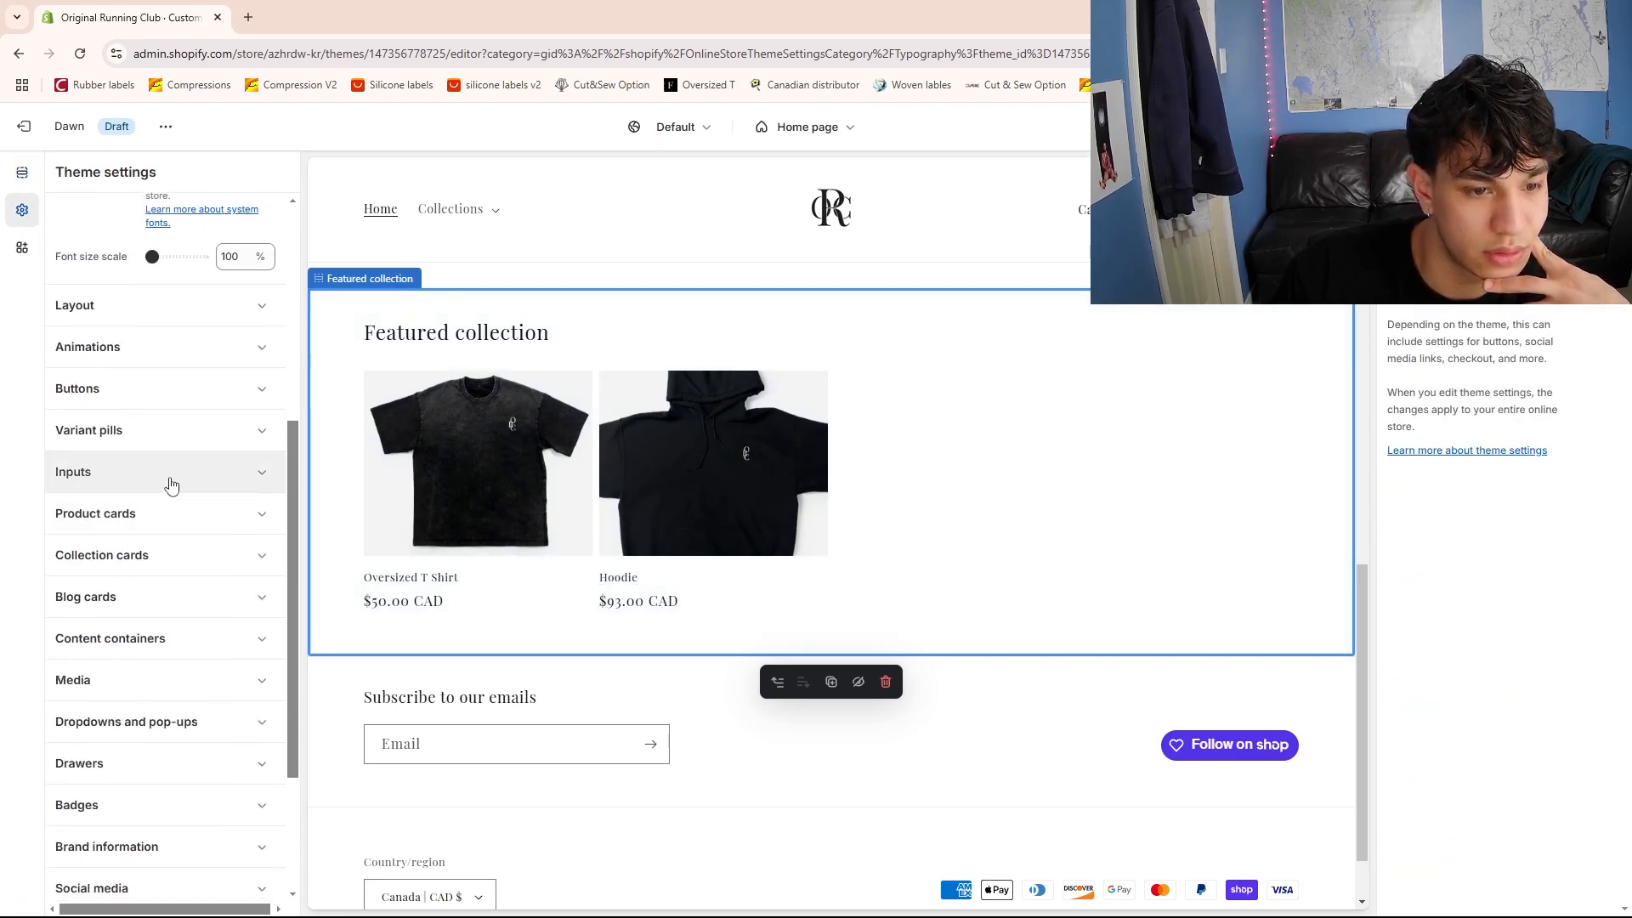
pyautogui.click(185, 525)
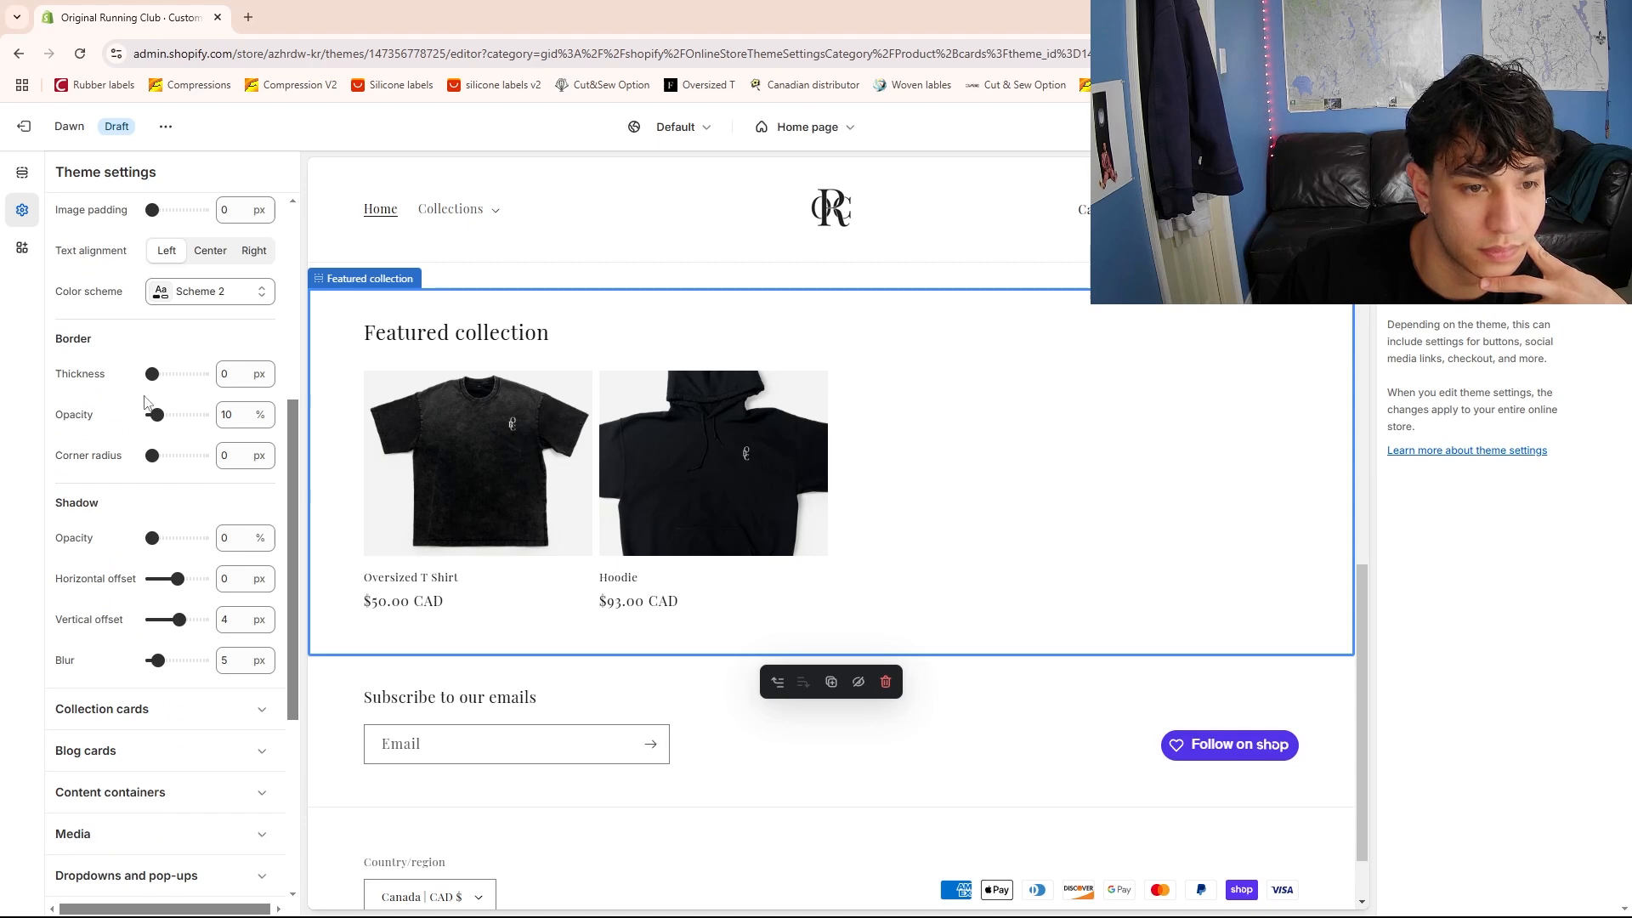
pyautogui.scroll(2, 192, 426)
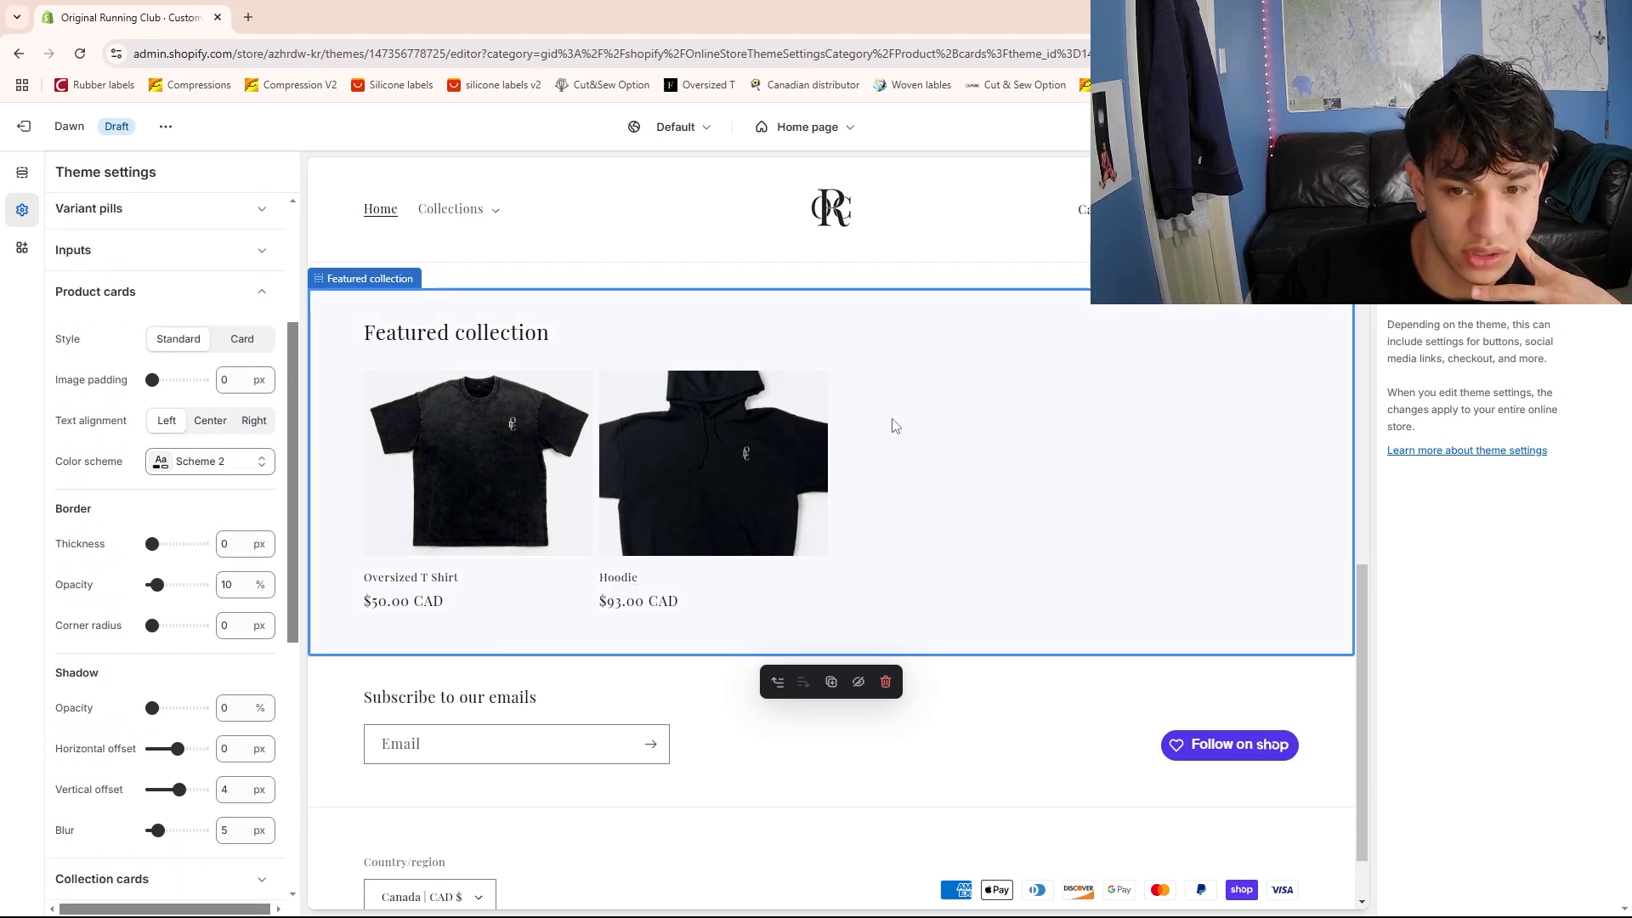
pyautogui.click(194, 456)
pyautogui.click(242, 508)
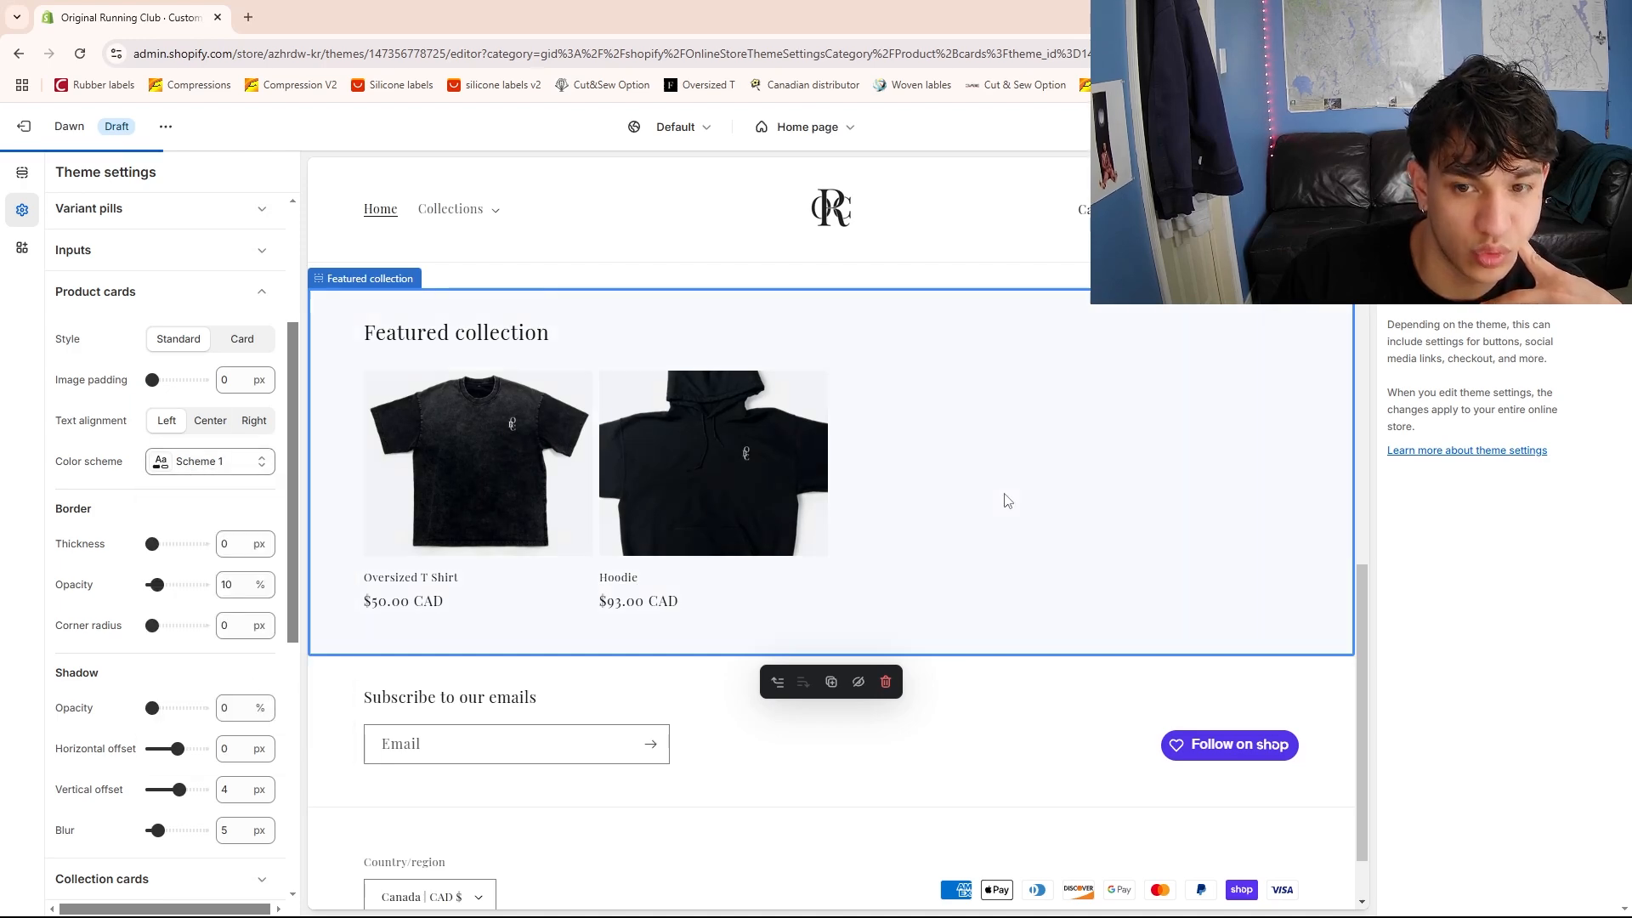
# Review the product images in both collections and set the product cards' style to Card
pyautogui.scroll(2, 875, 489)
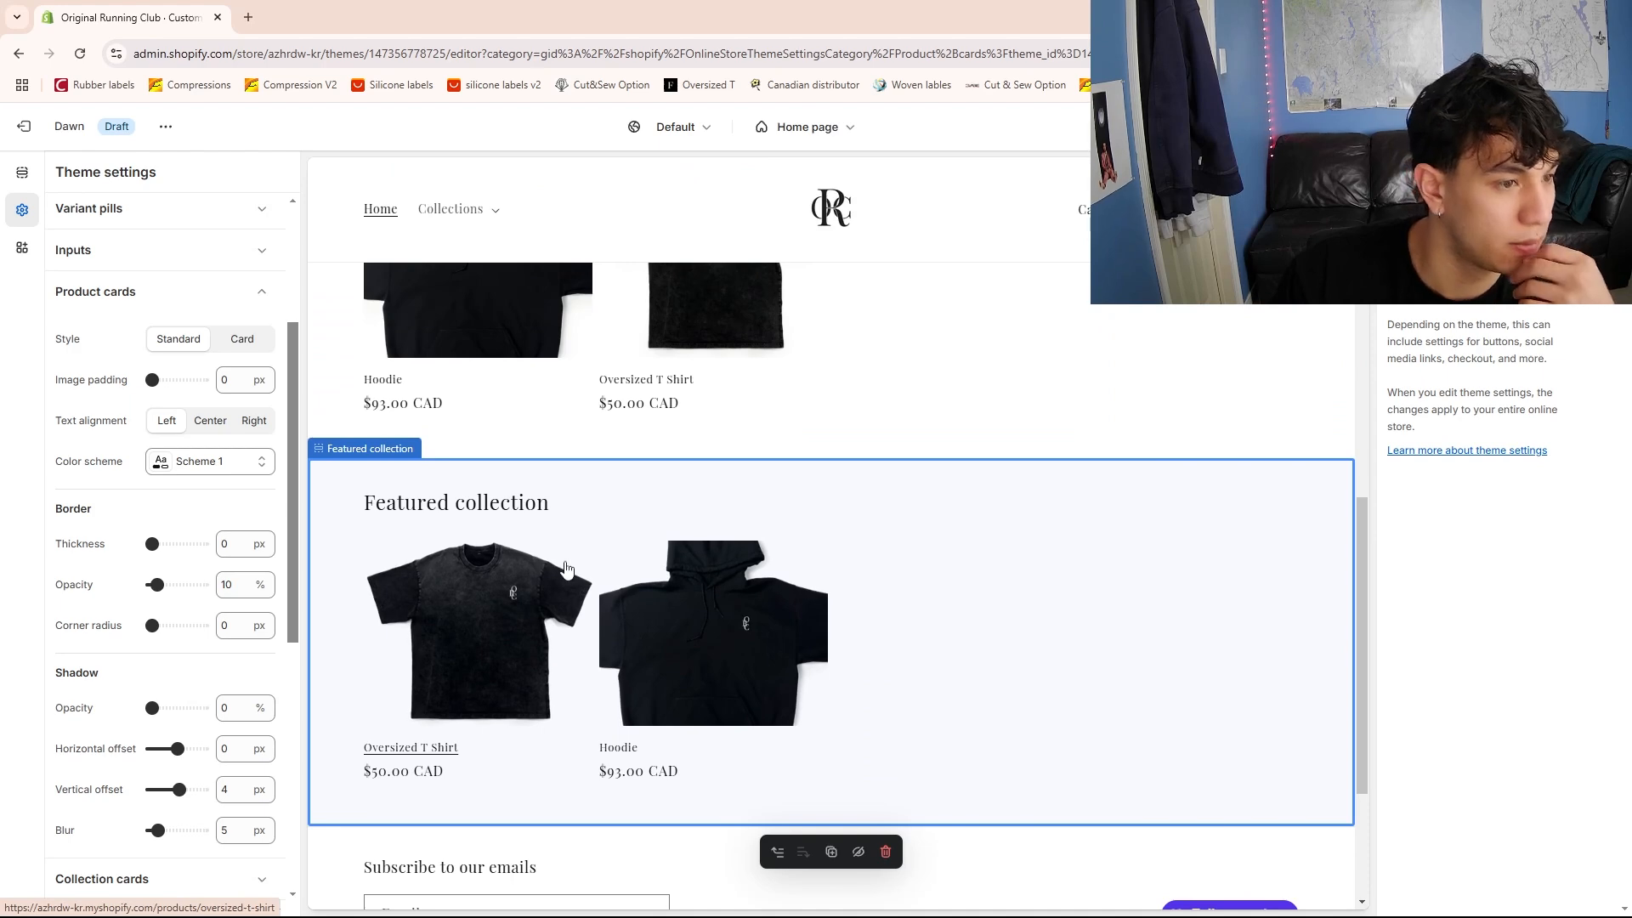
pyautogui.scroll(-2, 346, 485)
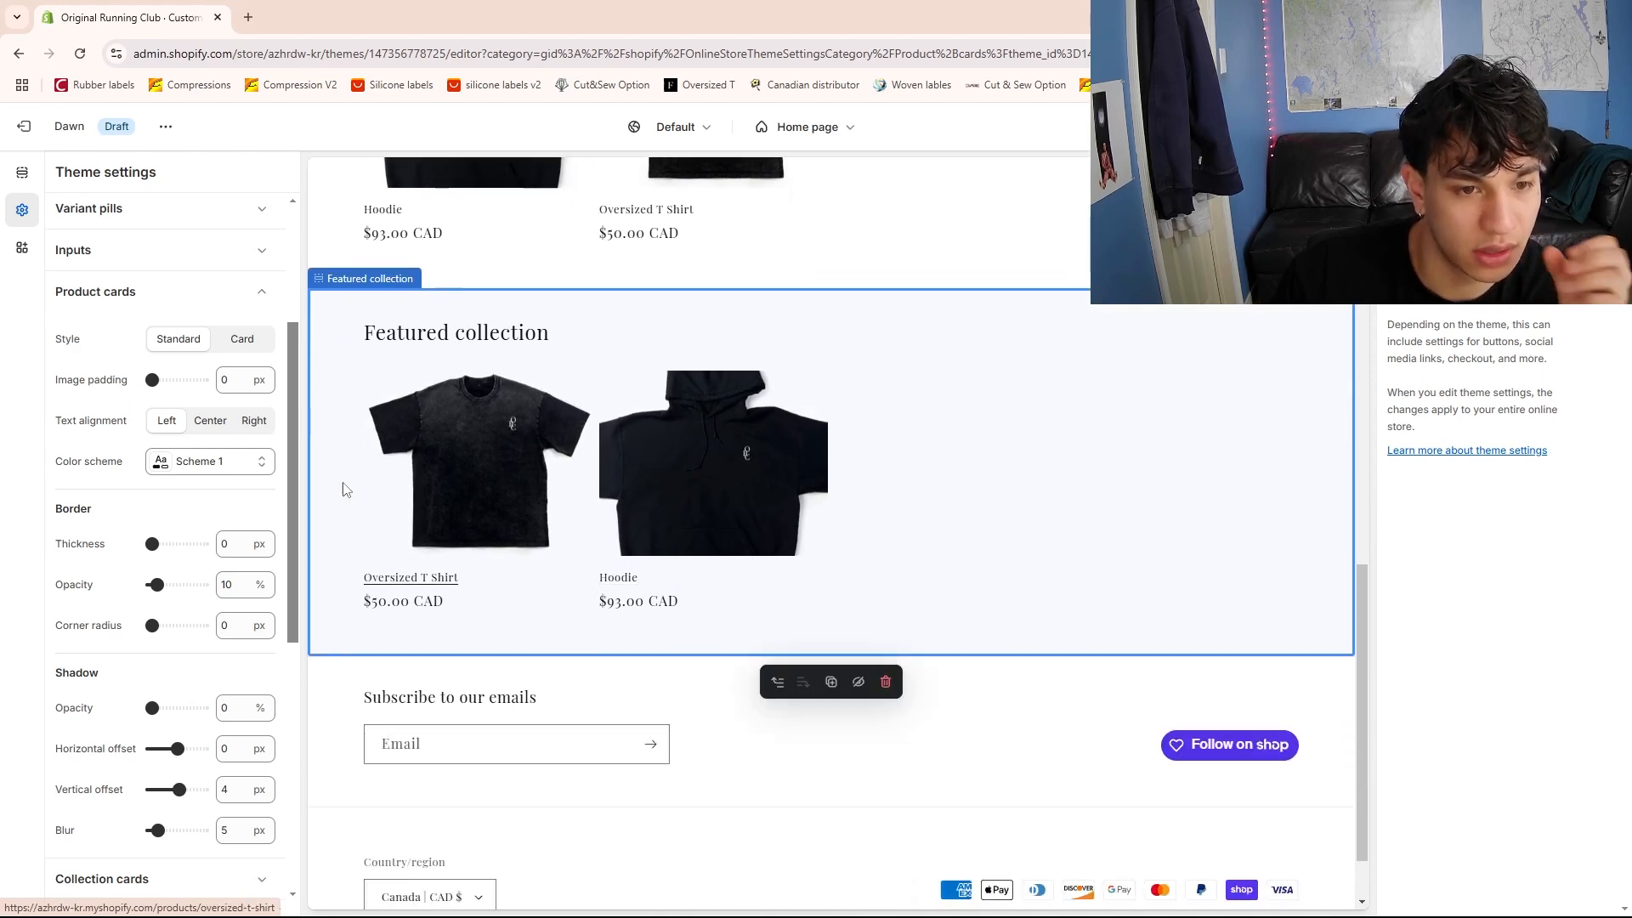
pyautogui.click(248, 340)
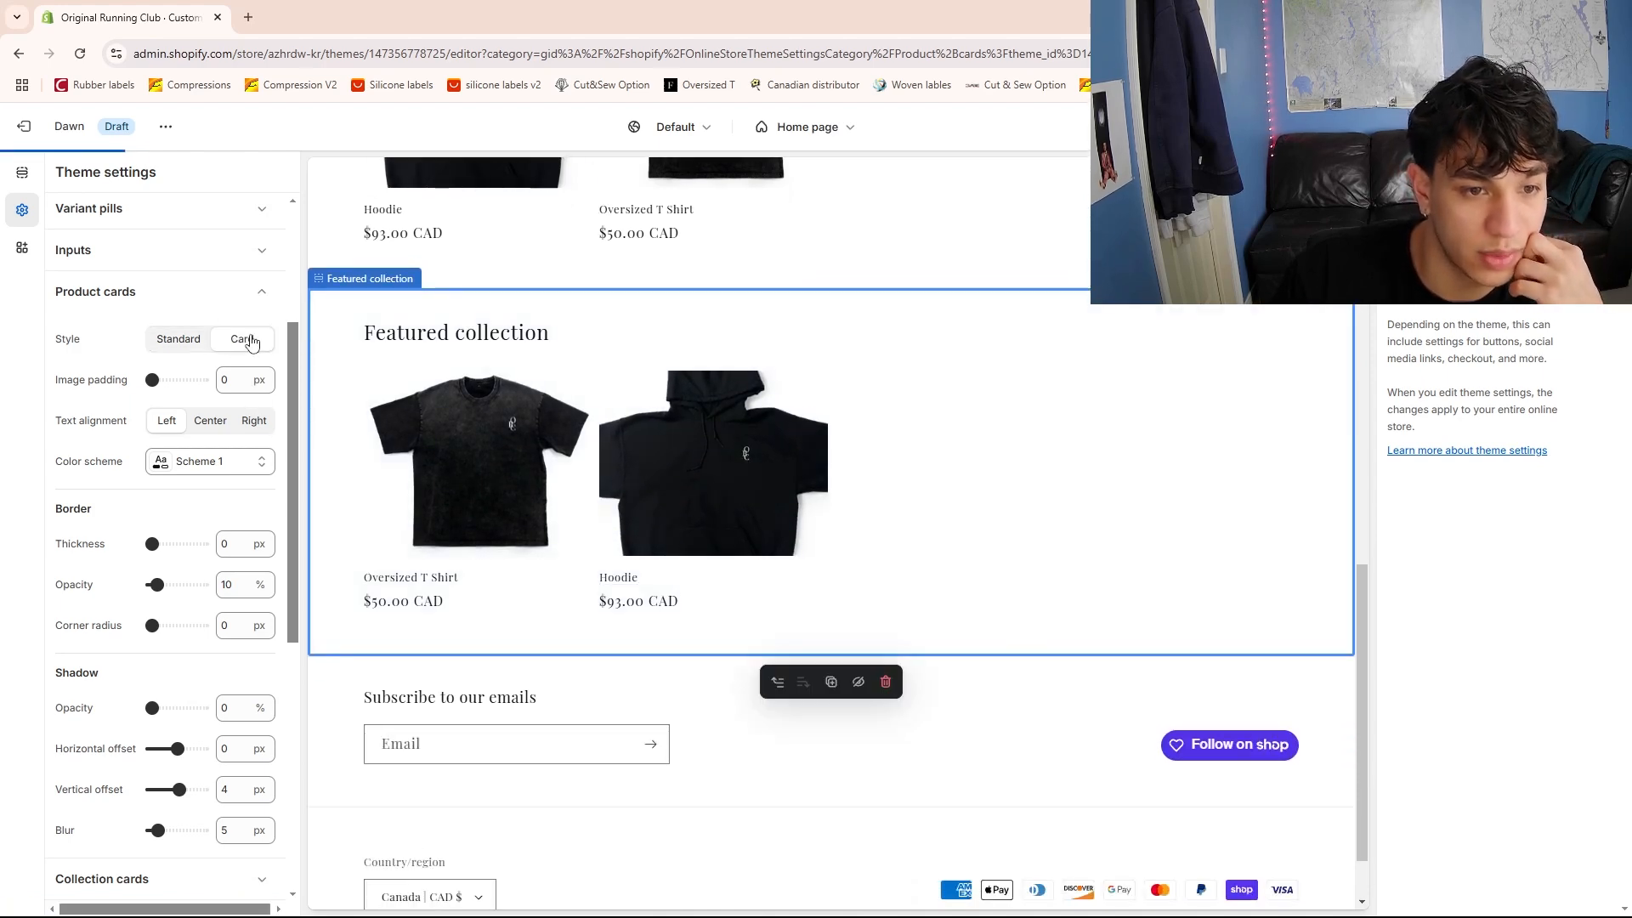
# Try a 3 px border thickness on the product cards, comparing it with no border
pyautogui.moveTo(152, 539); pyautogui.dragTo(157, 544)
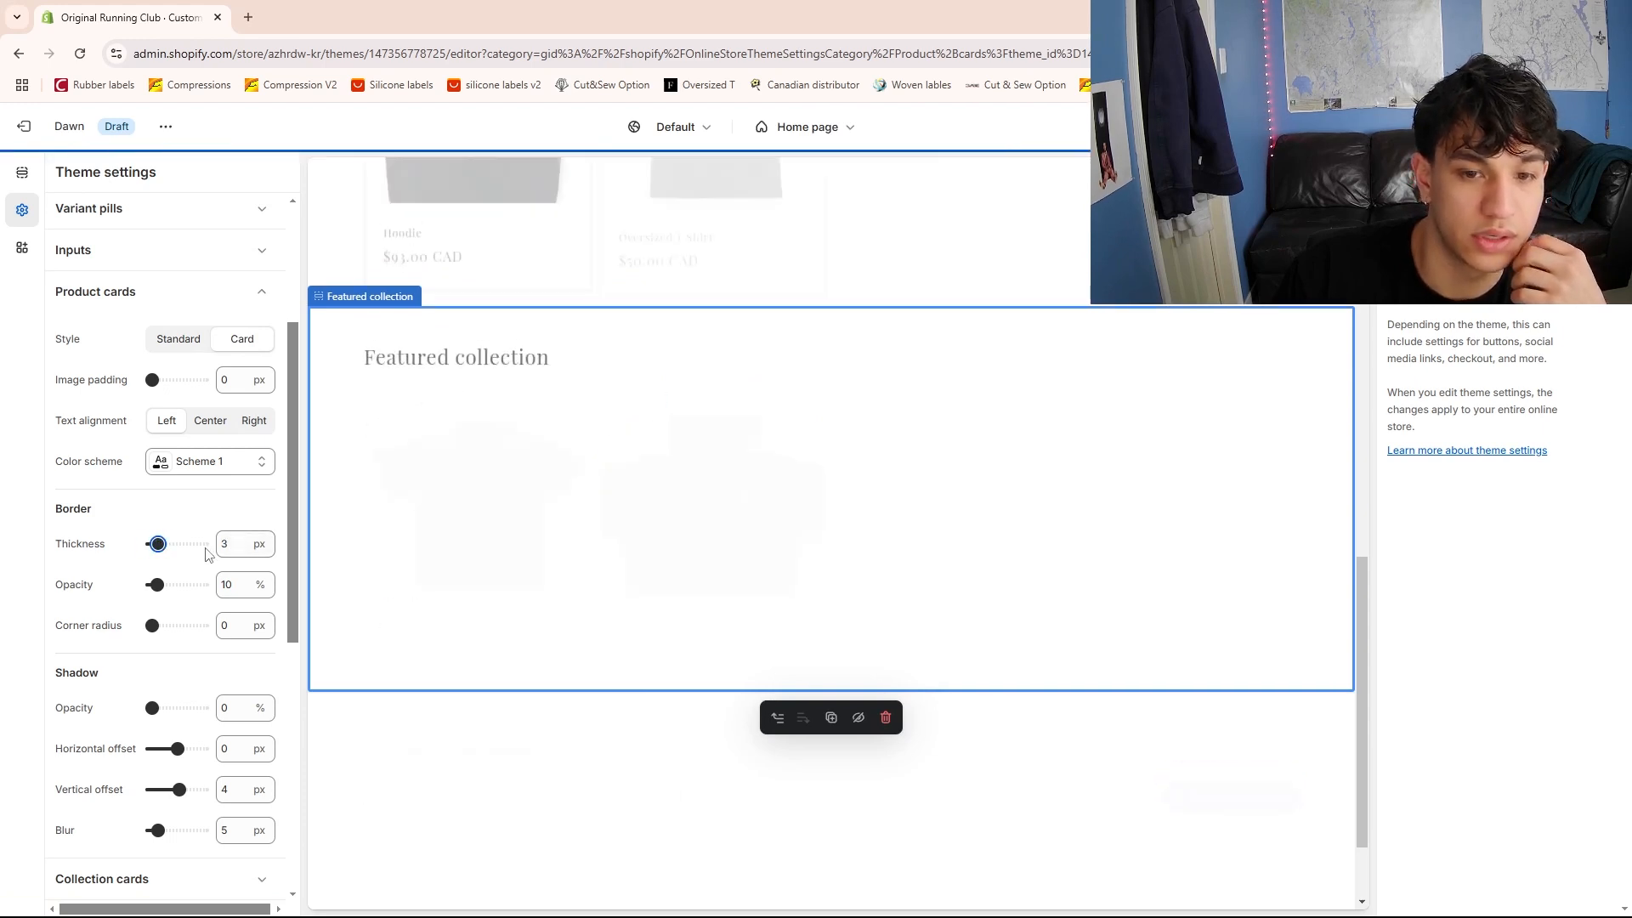
pyautogui.scroll(3, 633, 541)
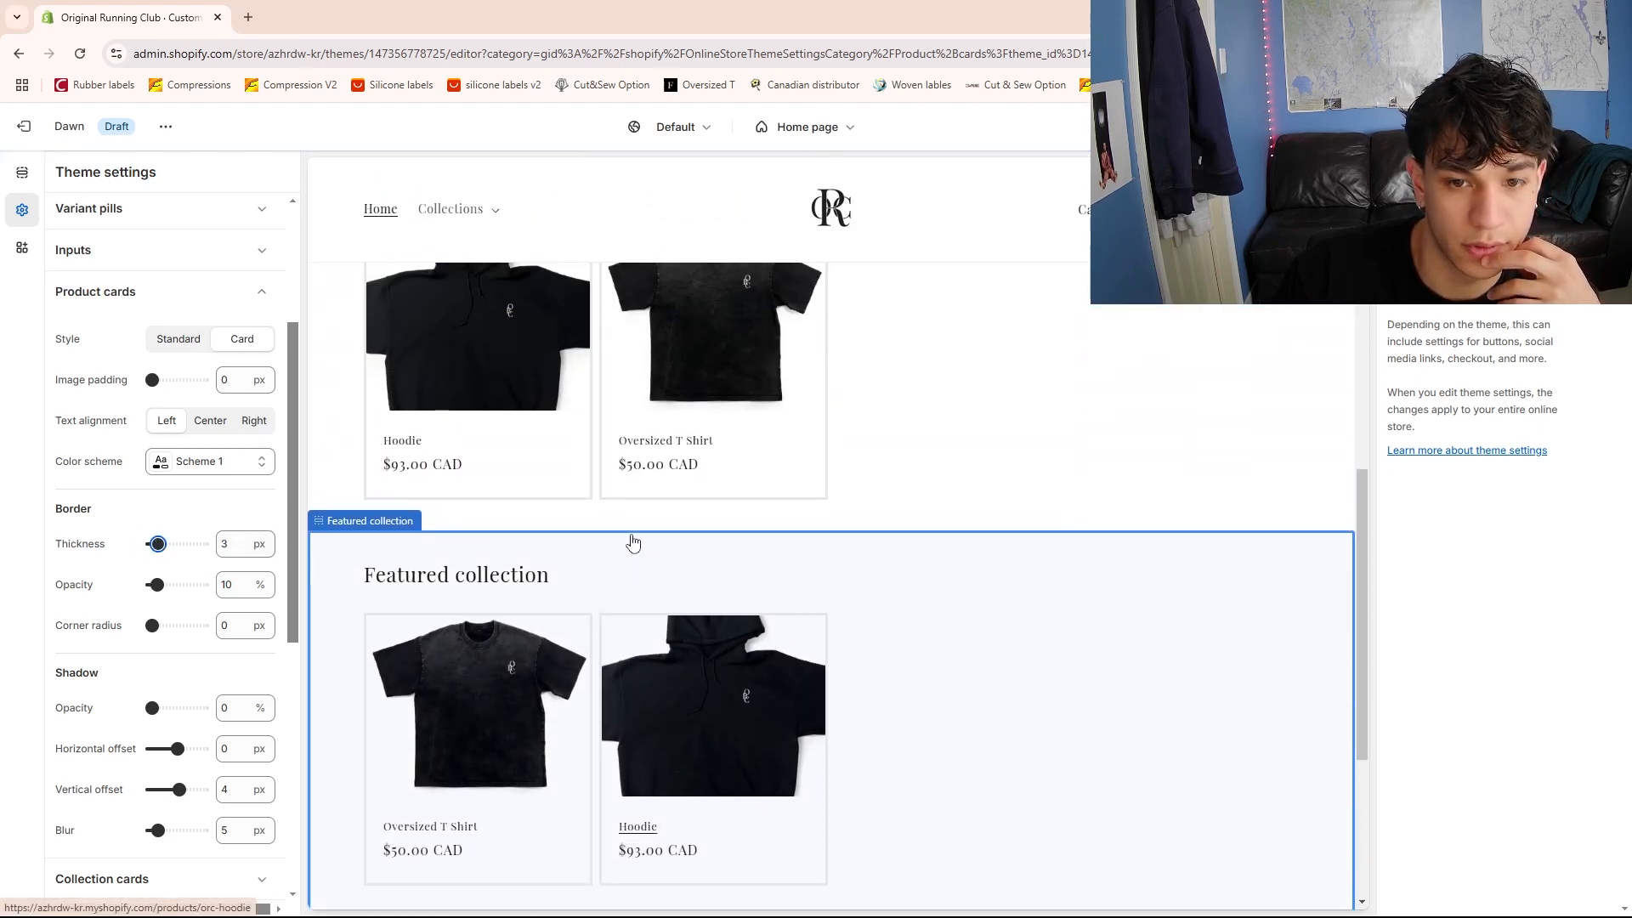
pyautogui.scroll(-1, 633, 542)
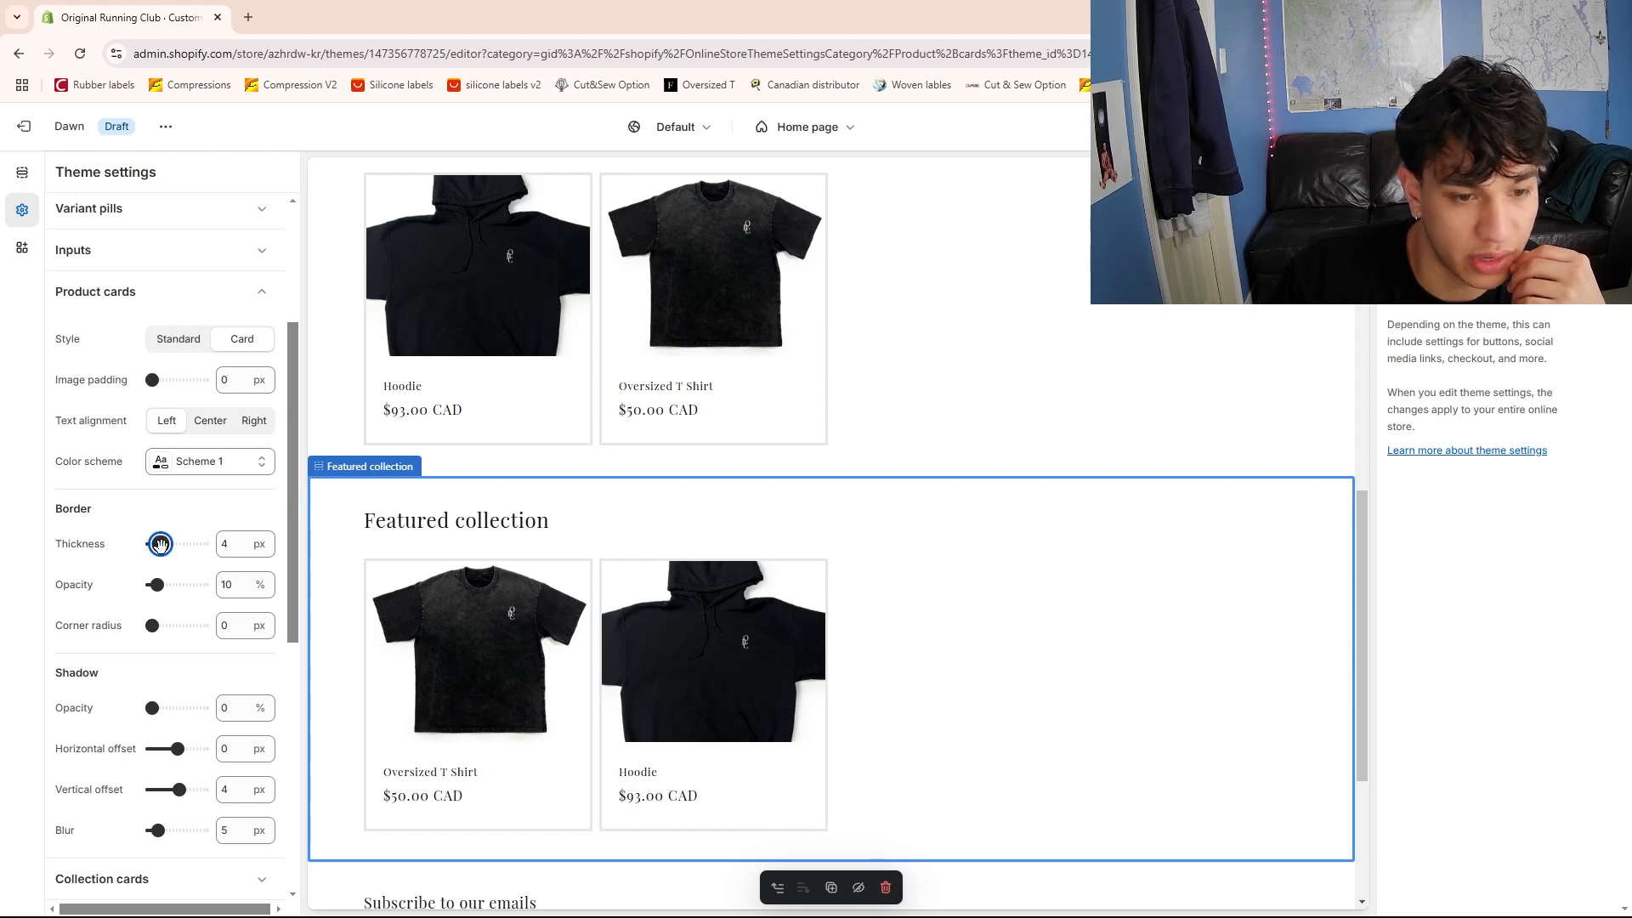
pyautogui.moveTo(159, 544); pyautogui.dragTo(149, 545)
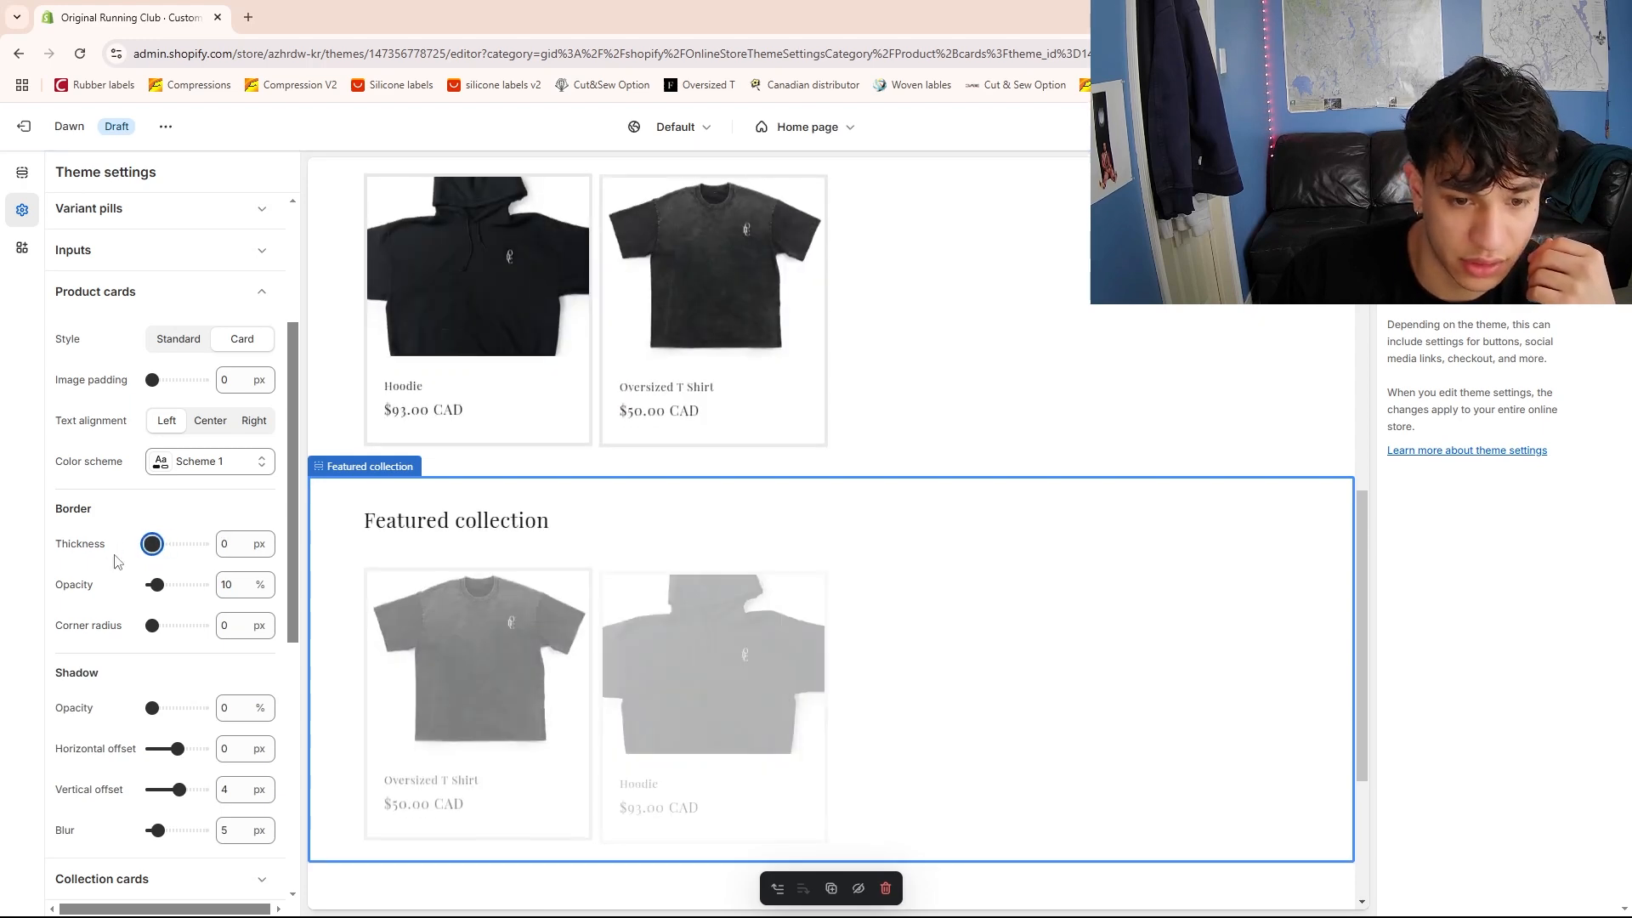
pyautogui.moveTo(153, 544); pyautogui.dragTo(158, 546)
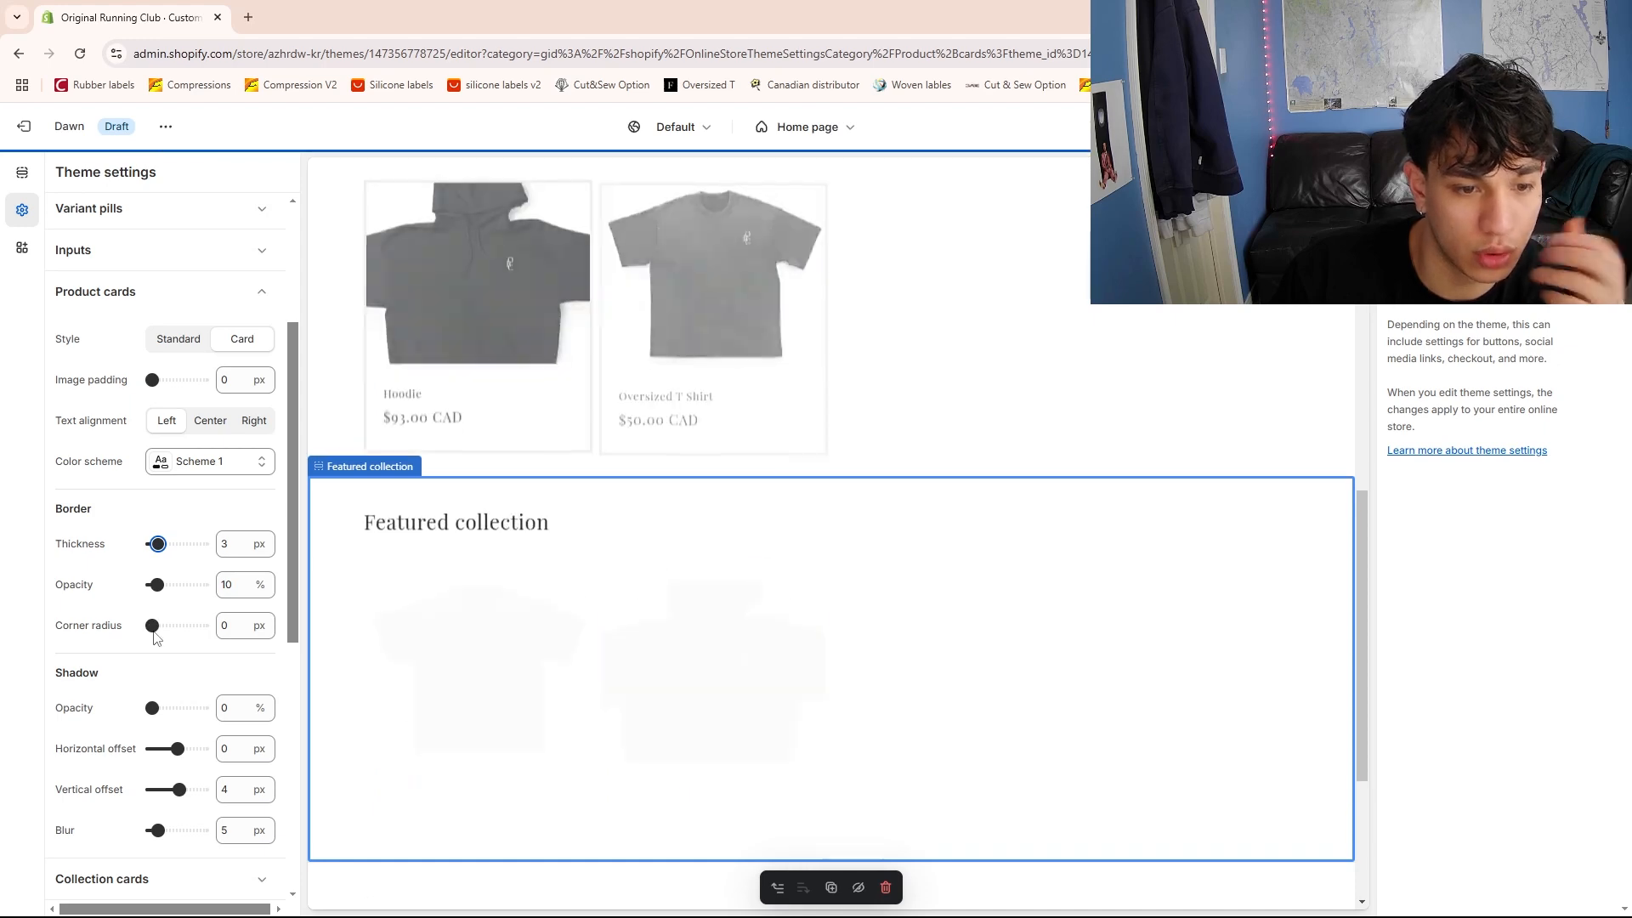
# Try a 14 px corner radius on the product cards, and set both corner radius and border thickness back to 0 px
pyautogui.moveTo(152, 628); pyautogui.dragTo(170, 626)
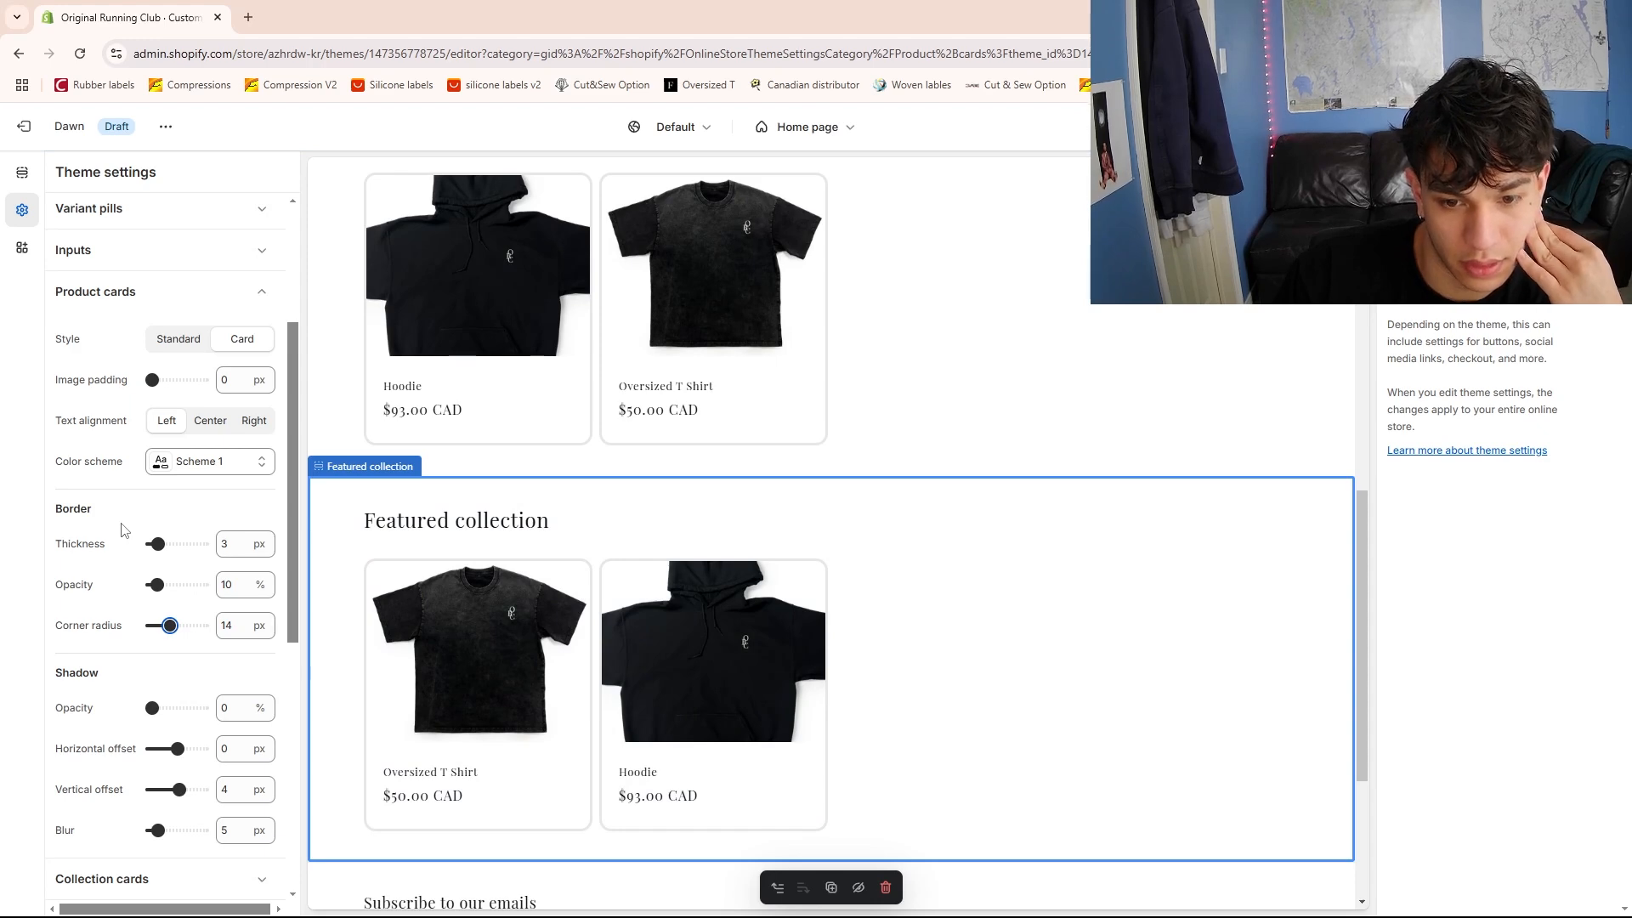
pyautogui.moveTo(170, 625); pyautogui.dragTo(152, 626)
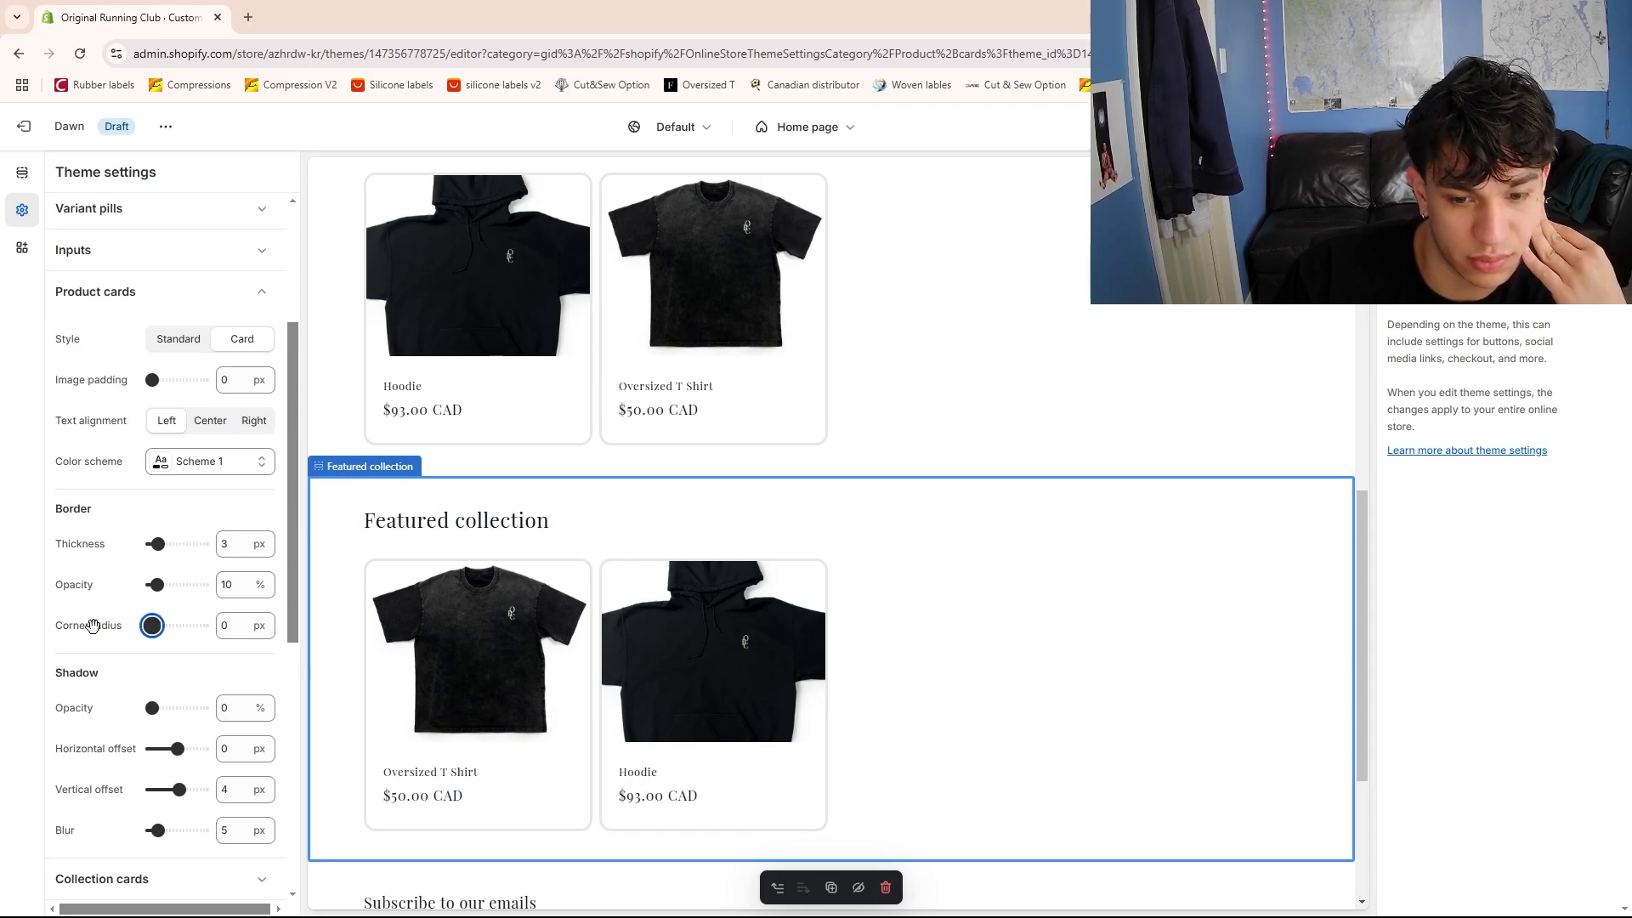
pyautogui.moveTo(158, 544); pyautogui.dragTo(153, 545)
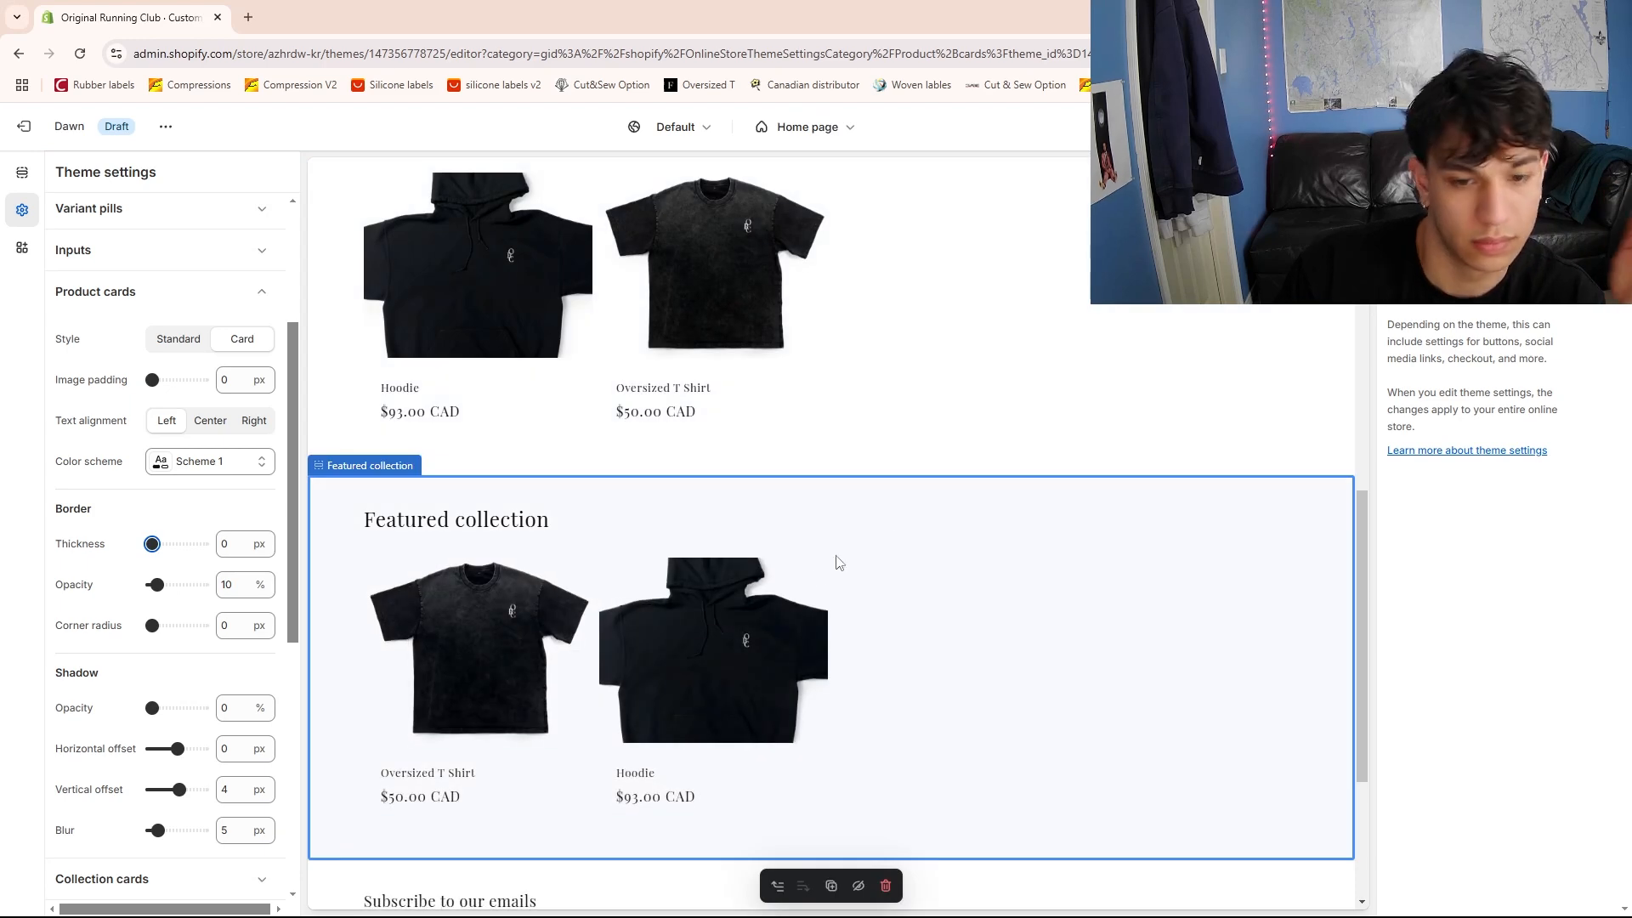
# Change the announcement bar's color scheme to Scheme 4
pyautogui.scroll(2, 839, 562)
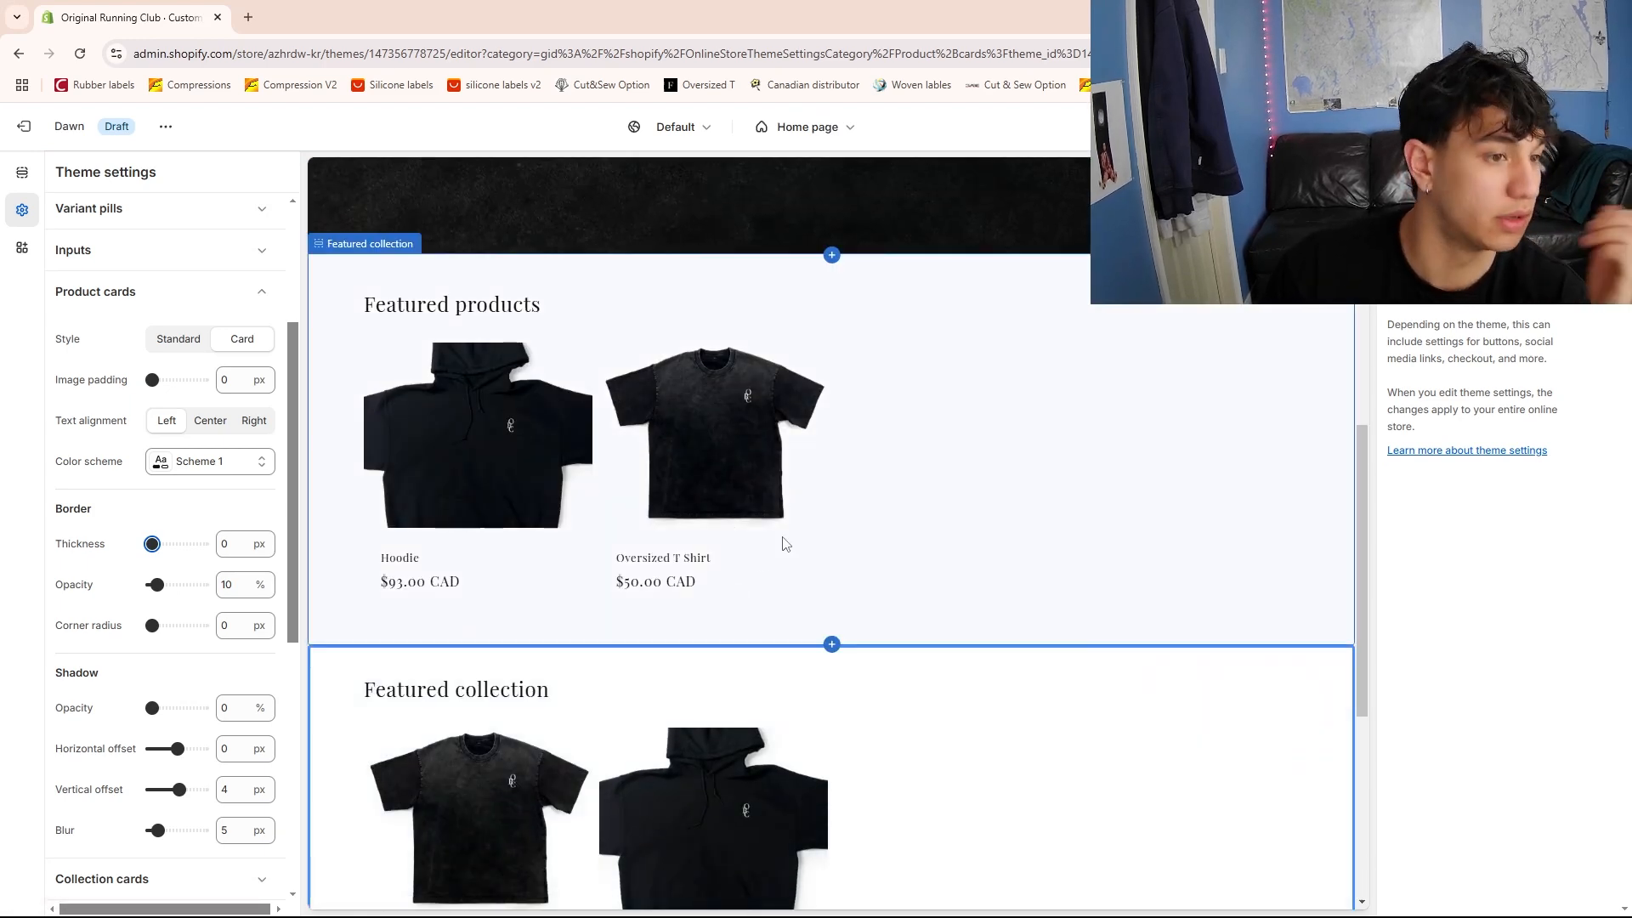
pyautogui.scroll(10, 765, 544)
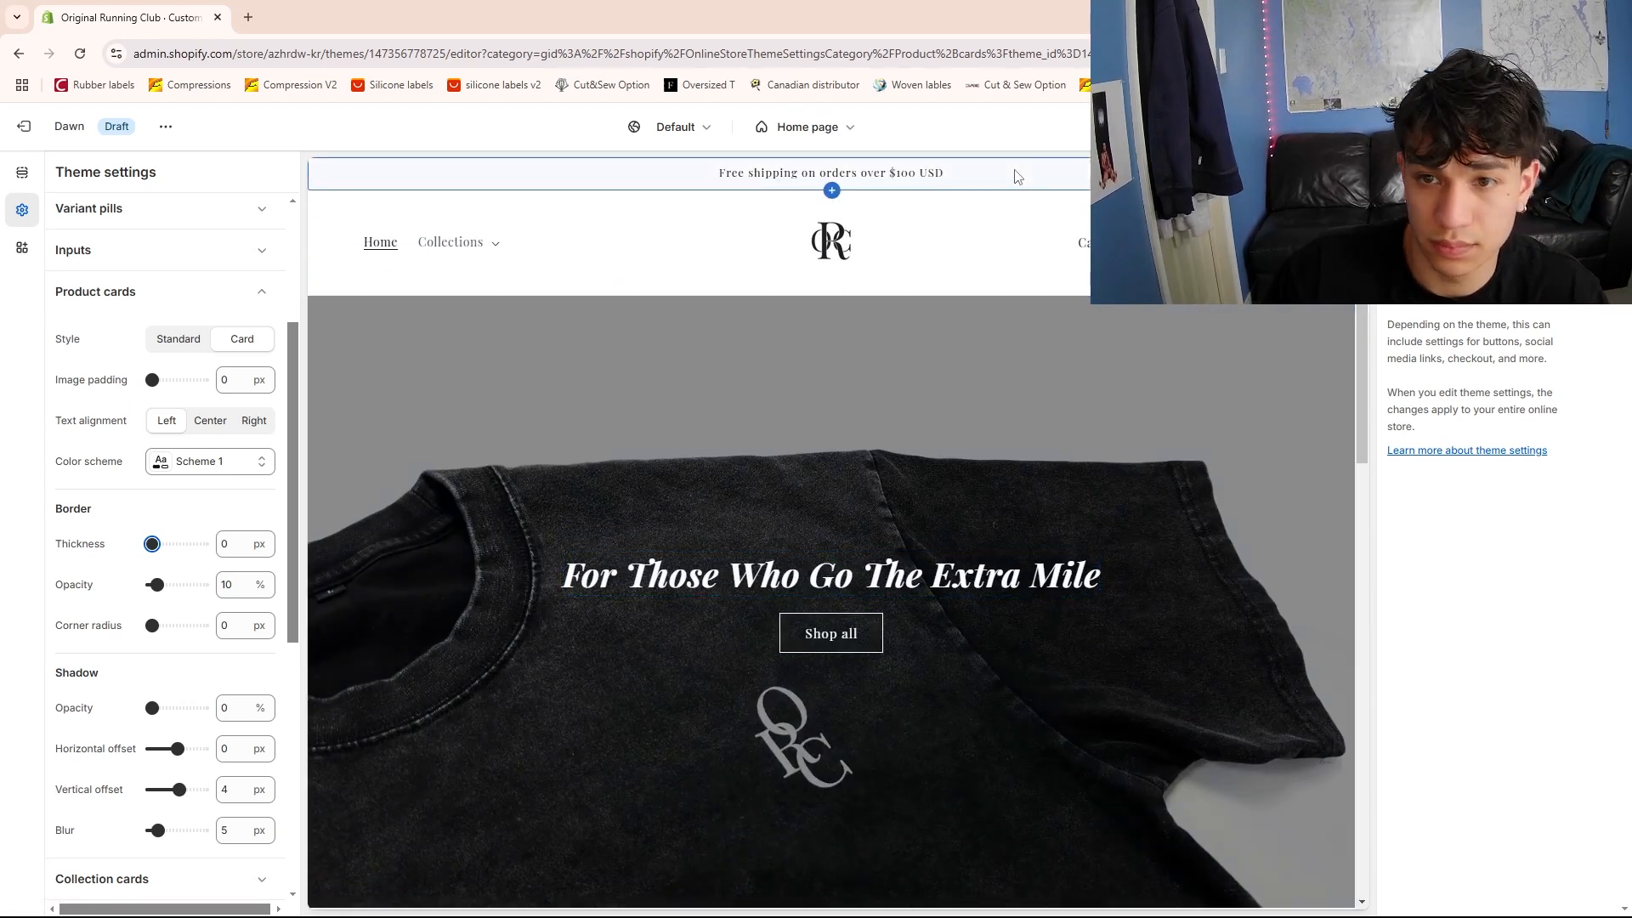
pyautogui.click(1016, 174)
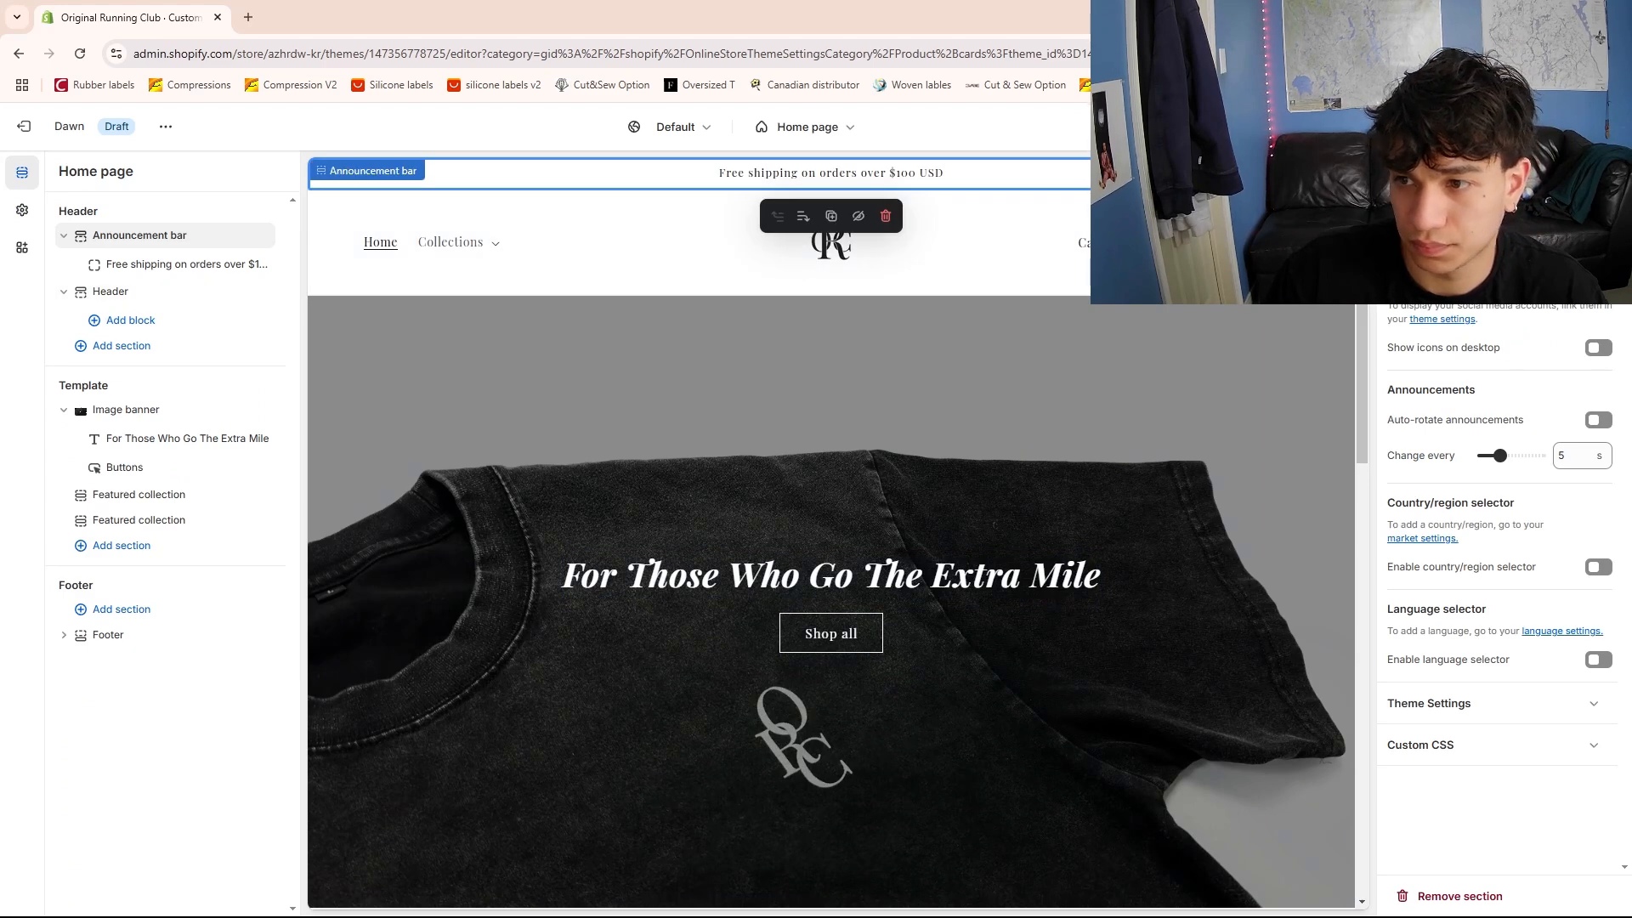
pyautogui.click(1496, 285)
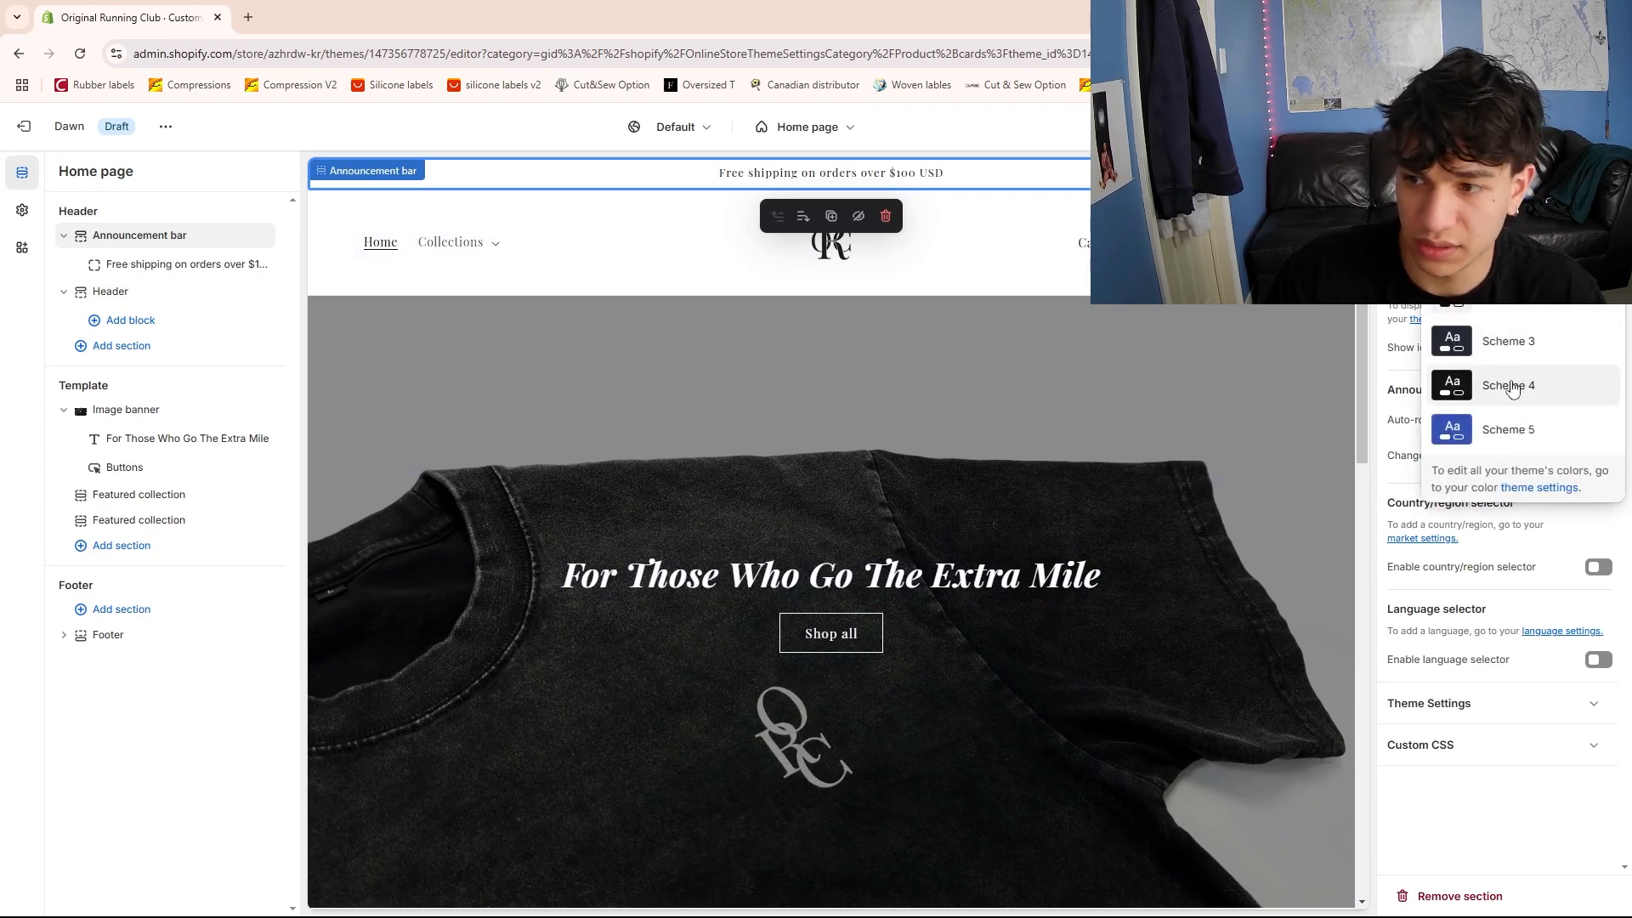
pyautogui.click(1496, 380)
pyautogui.click(1037, 258)
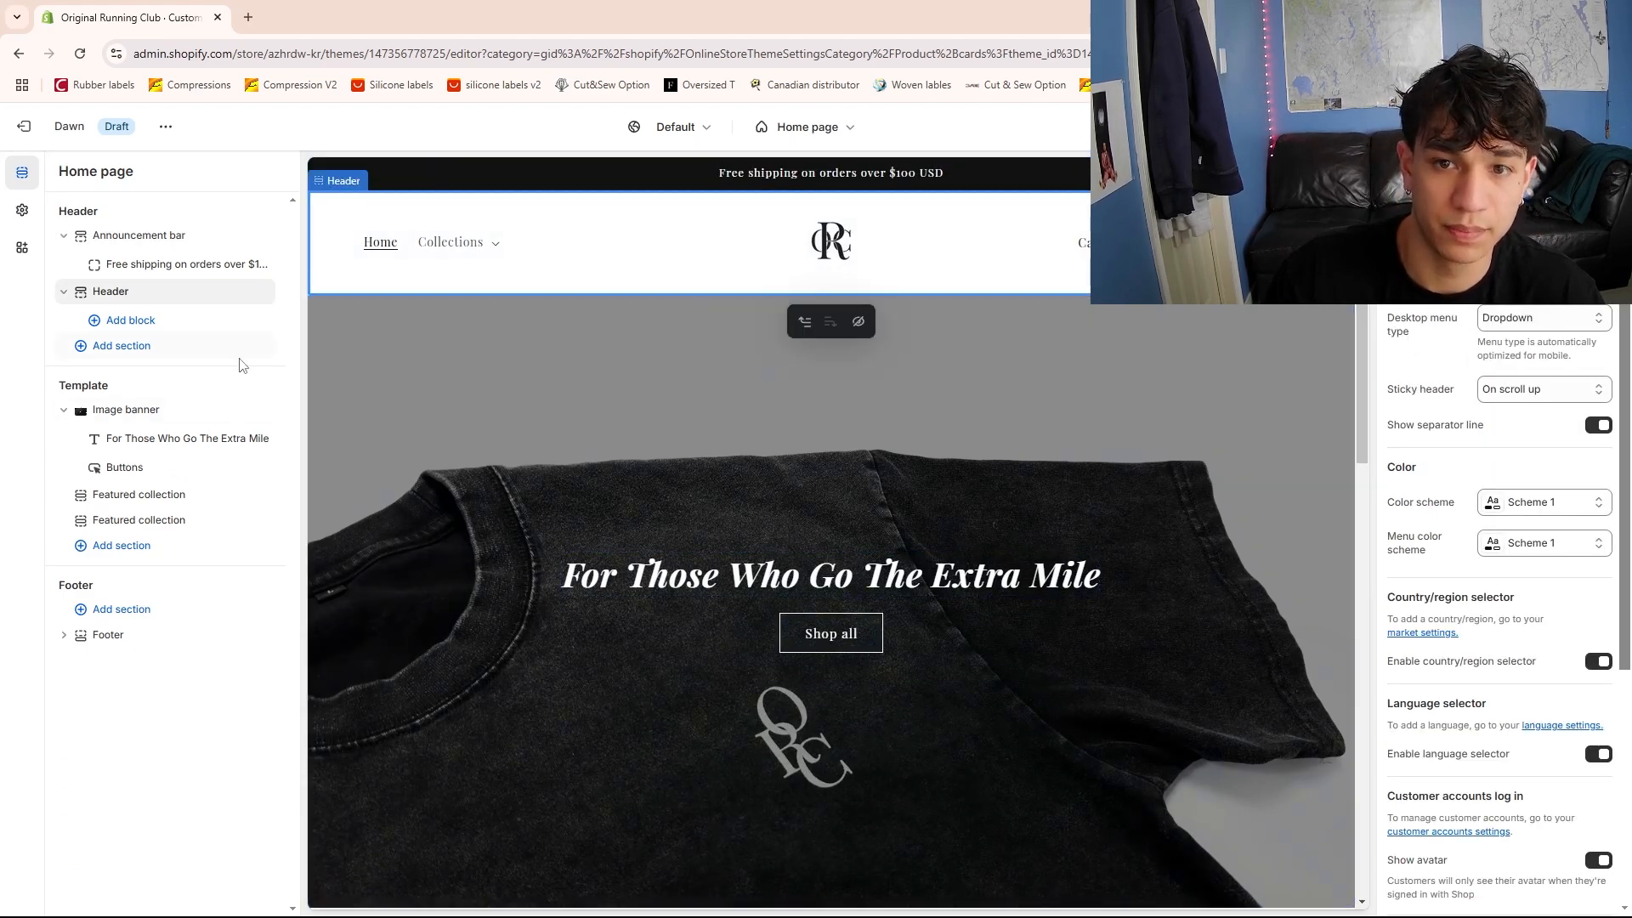
# Assign the New Arrivals collection to the second featured collection section on the home page
pyautogui.scroll(-10, 518, 458)
pyautogui.click(518, 457)
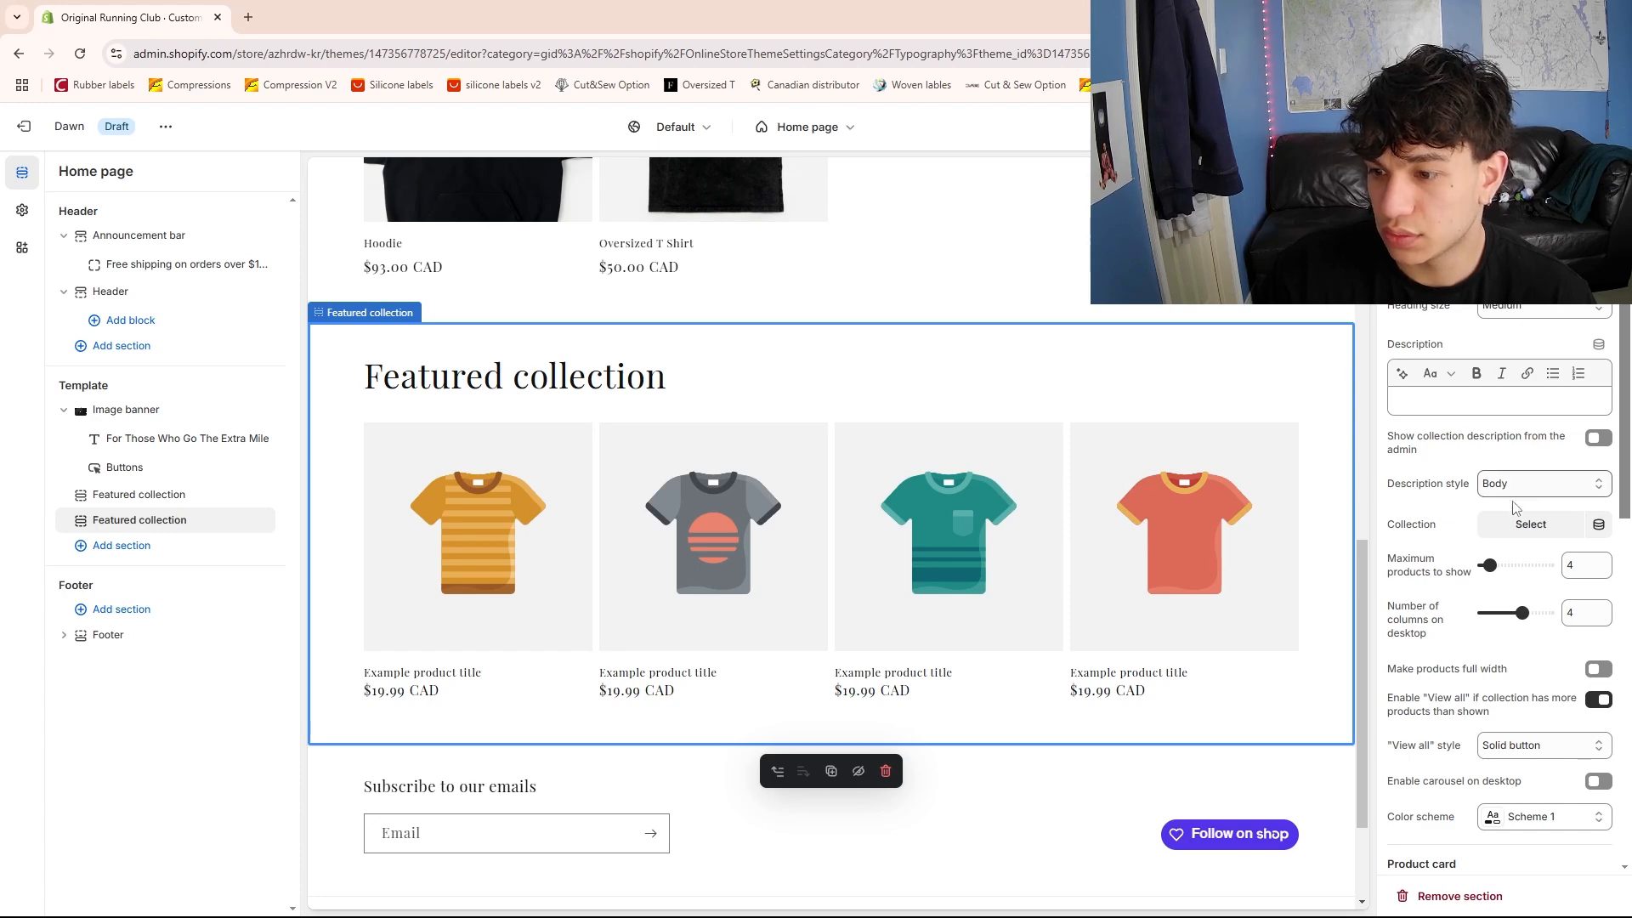
pyautogui.scroll(-2, 1513, 507)
pyautogui.scroll(1, 1517, 502)
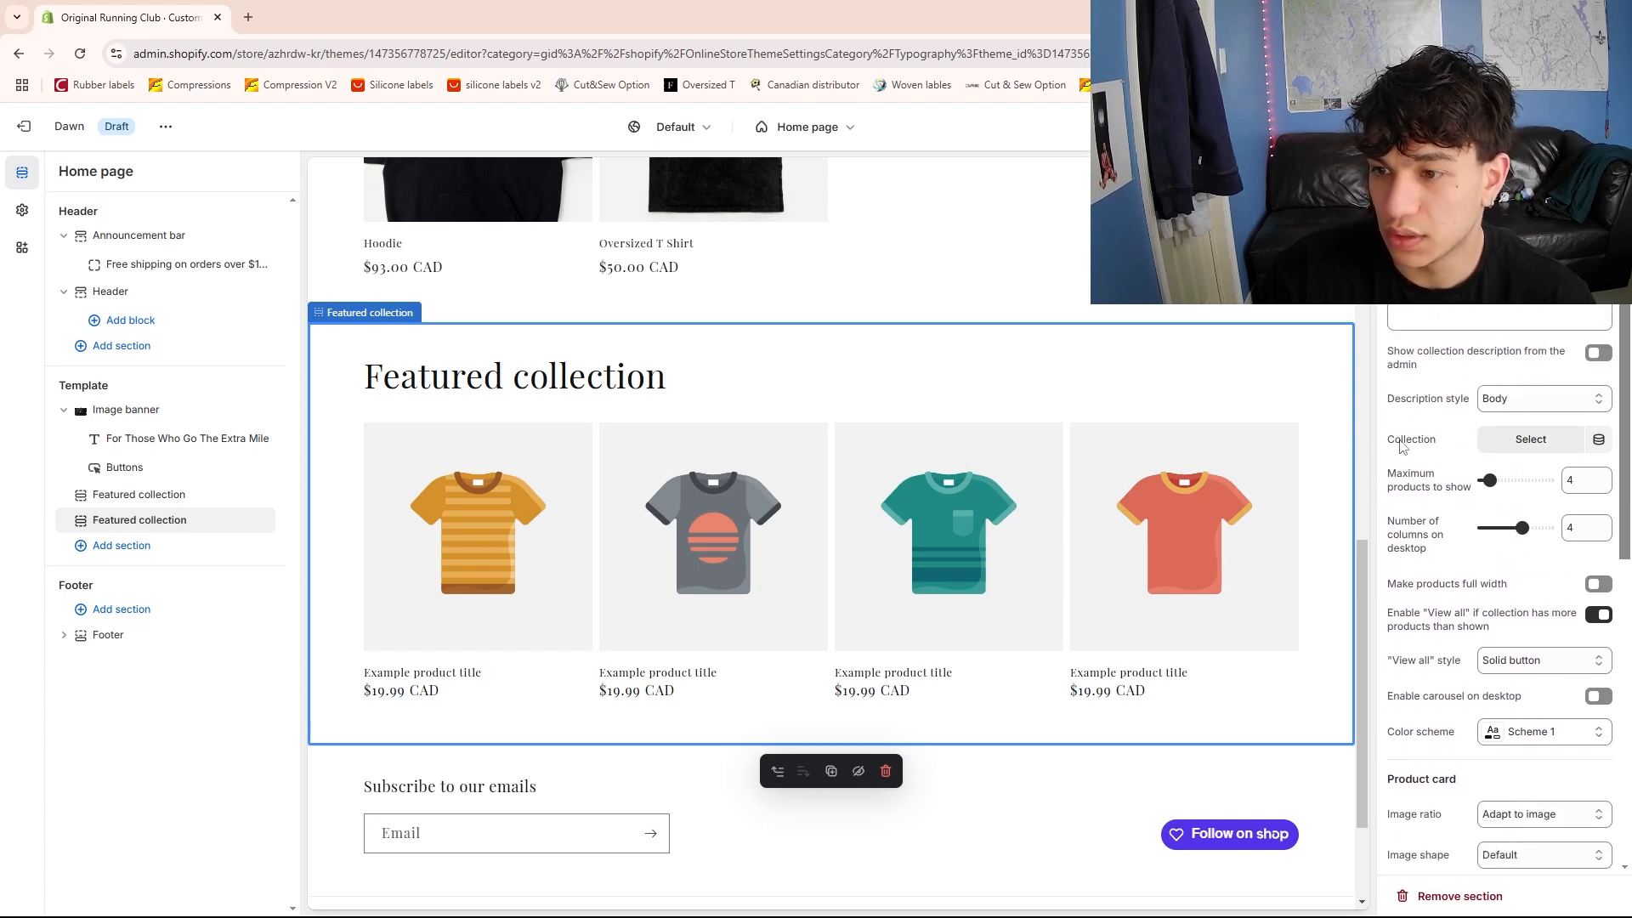
pyautogui.click(1530, 439)
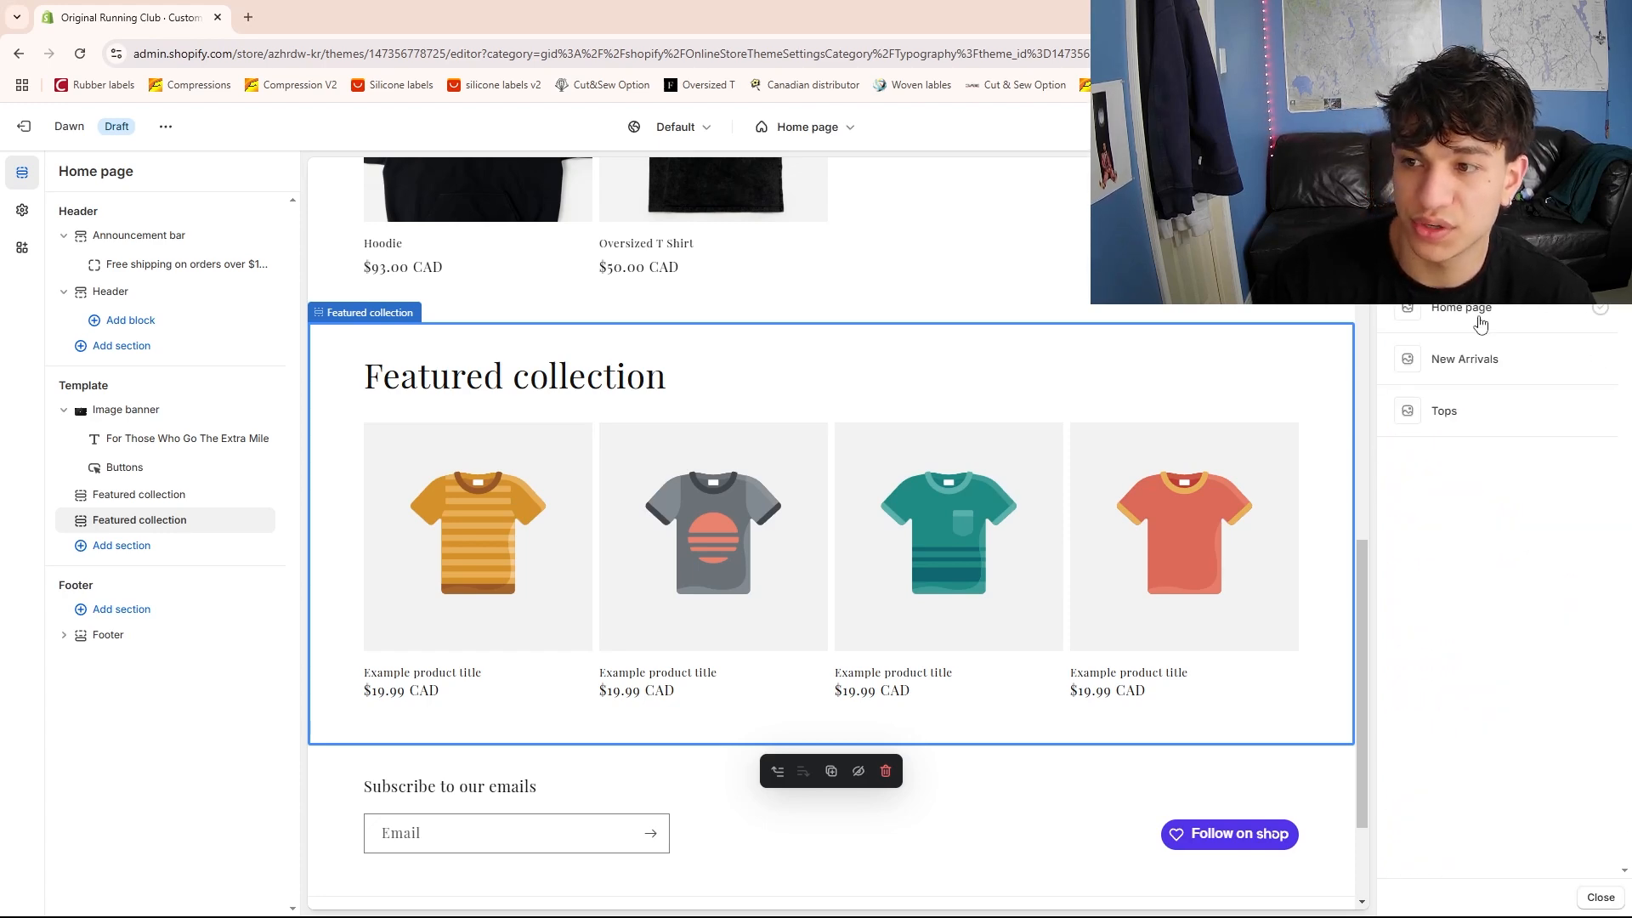
pyautogui.click(1453, 356)
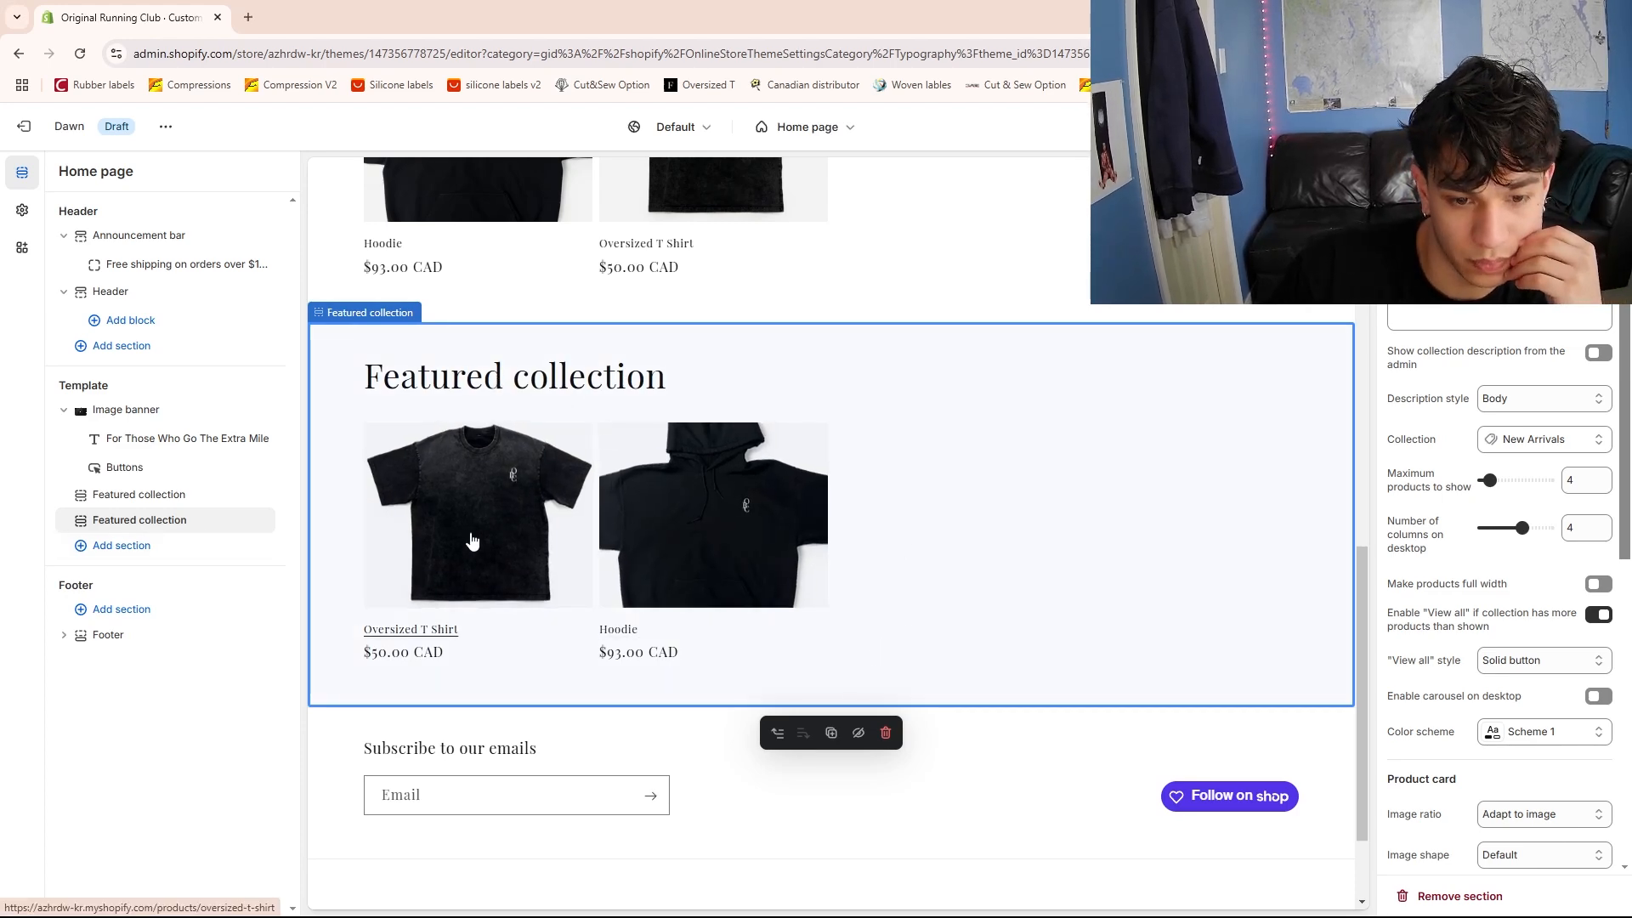
# Set the heading size of the second featured collection section to Small
pyautogui.scroll(1, 816, 499)
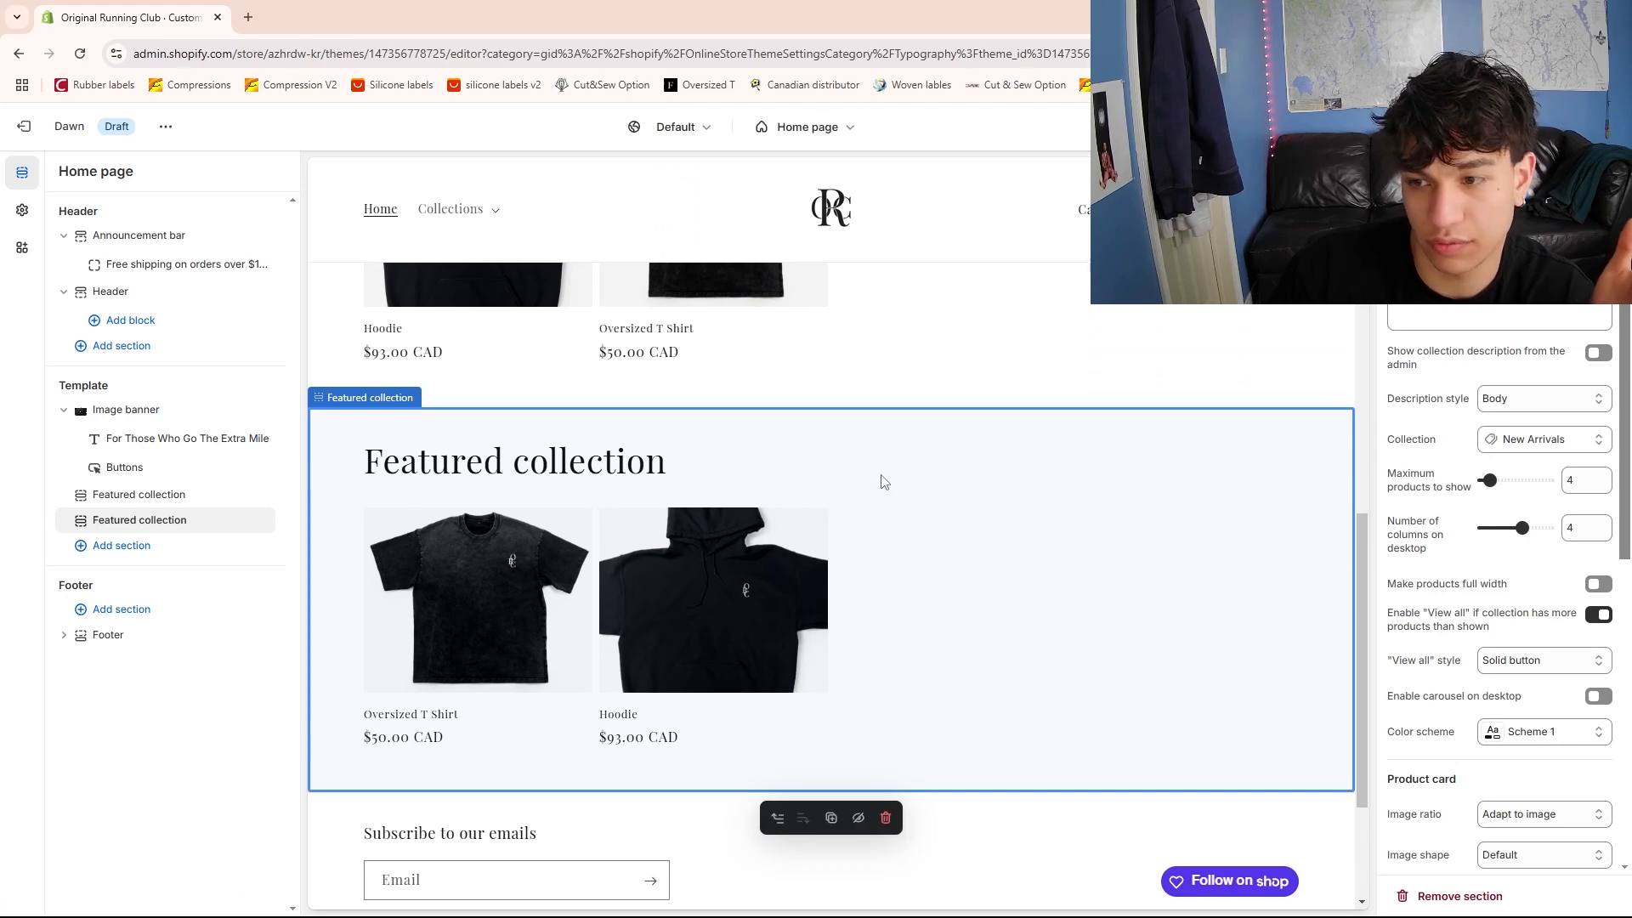
pyautogui.doubleClick(476, 470)
pyautogui.click(642, 470)
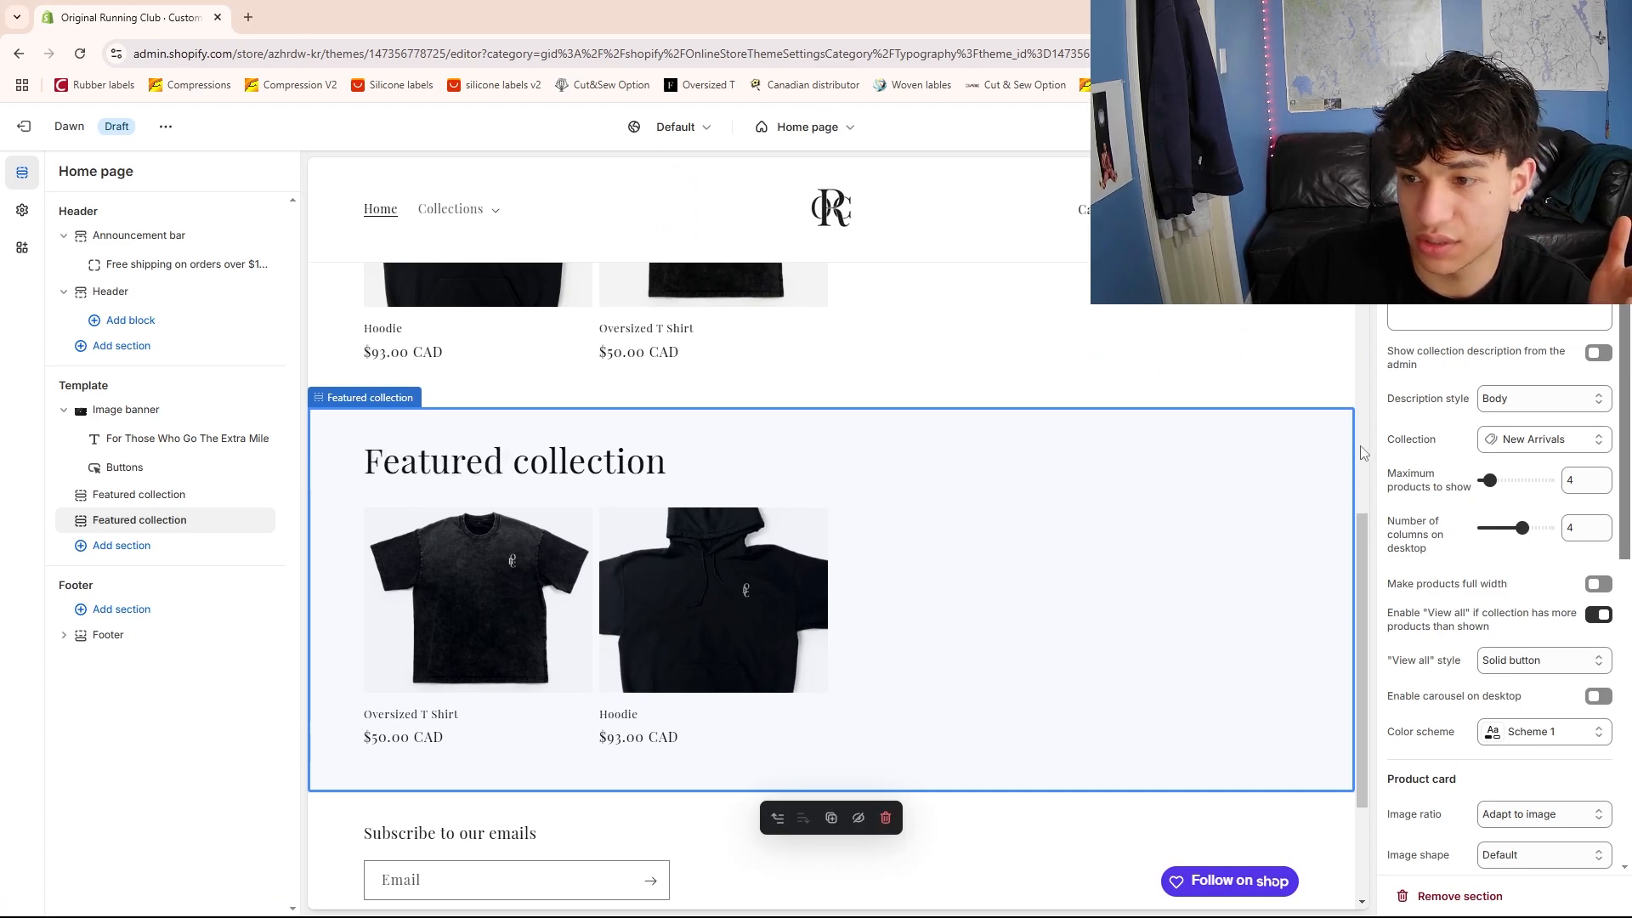
pyautogui.scroll(1, 1521, 391)
pyautogui.click(1528, 313)
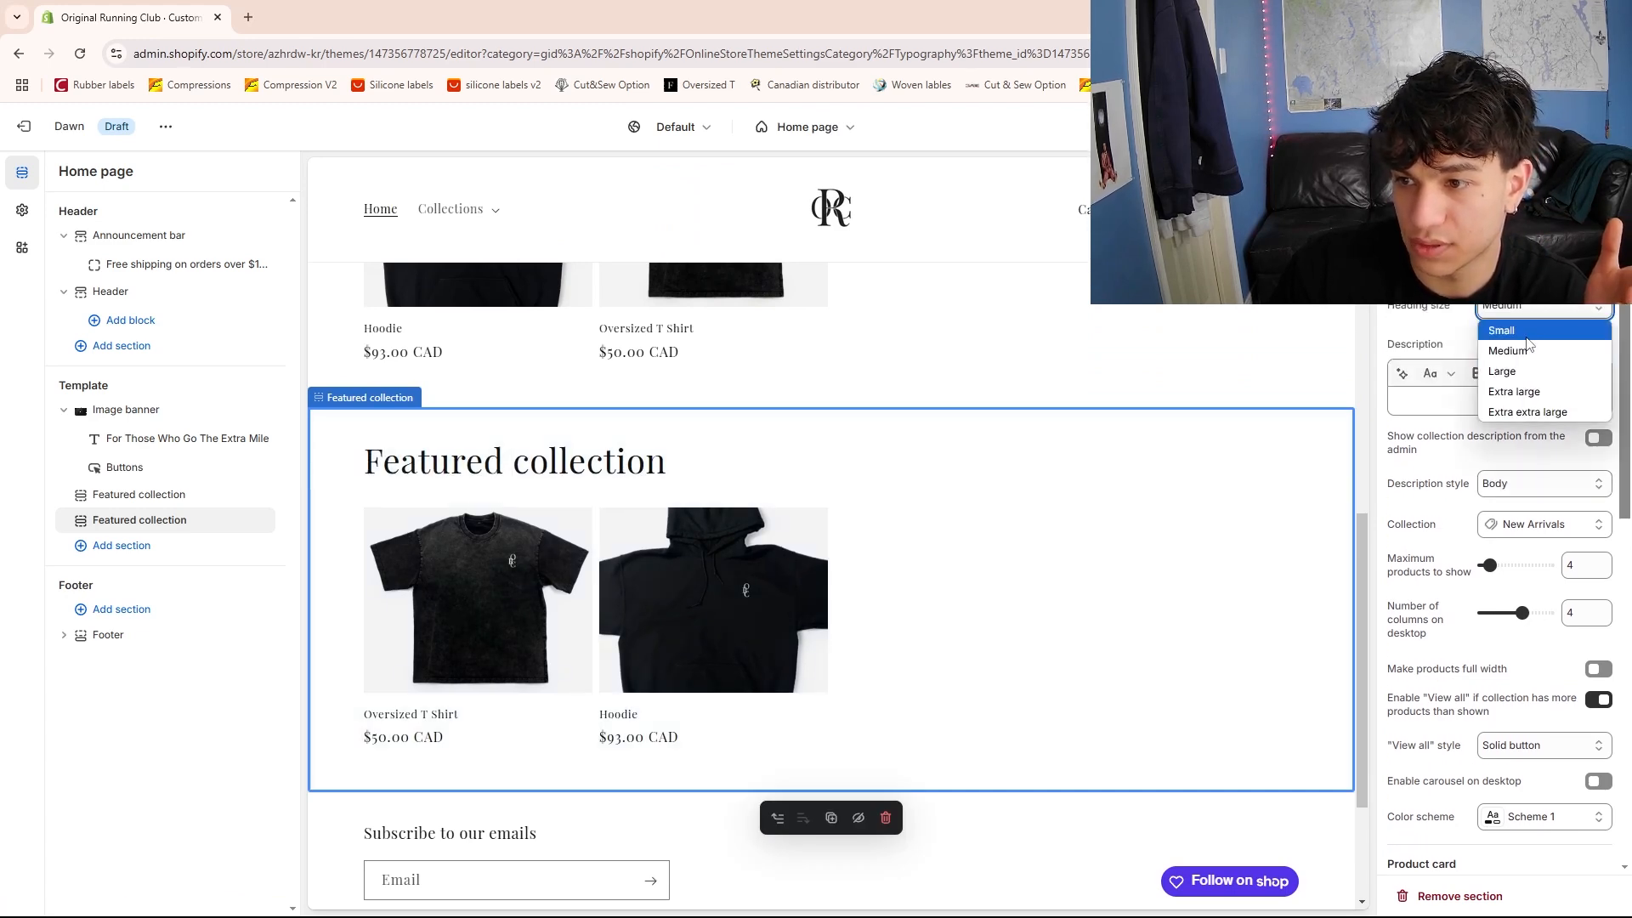
pyautogui.click(1518, 325)
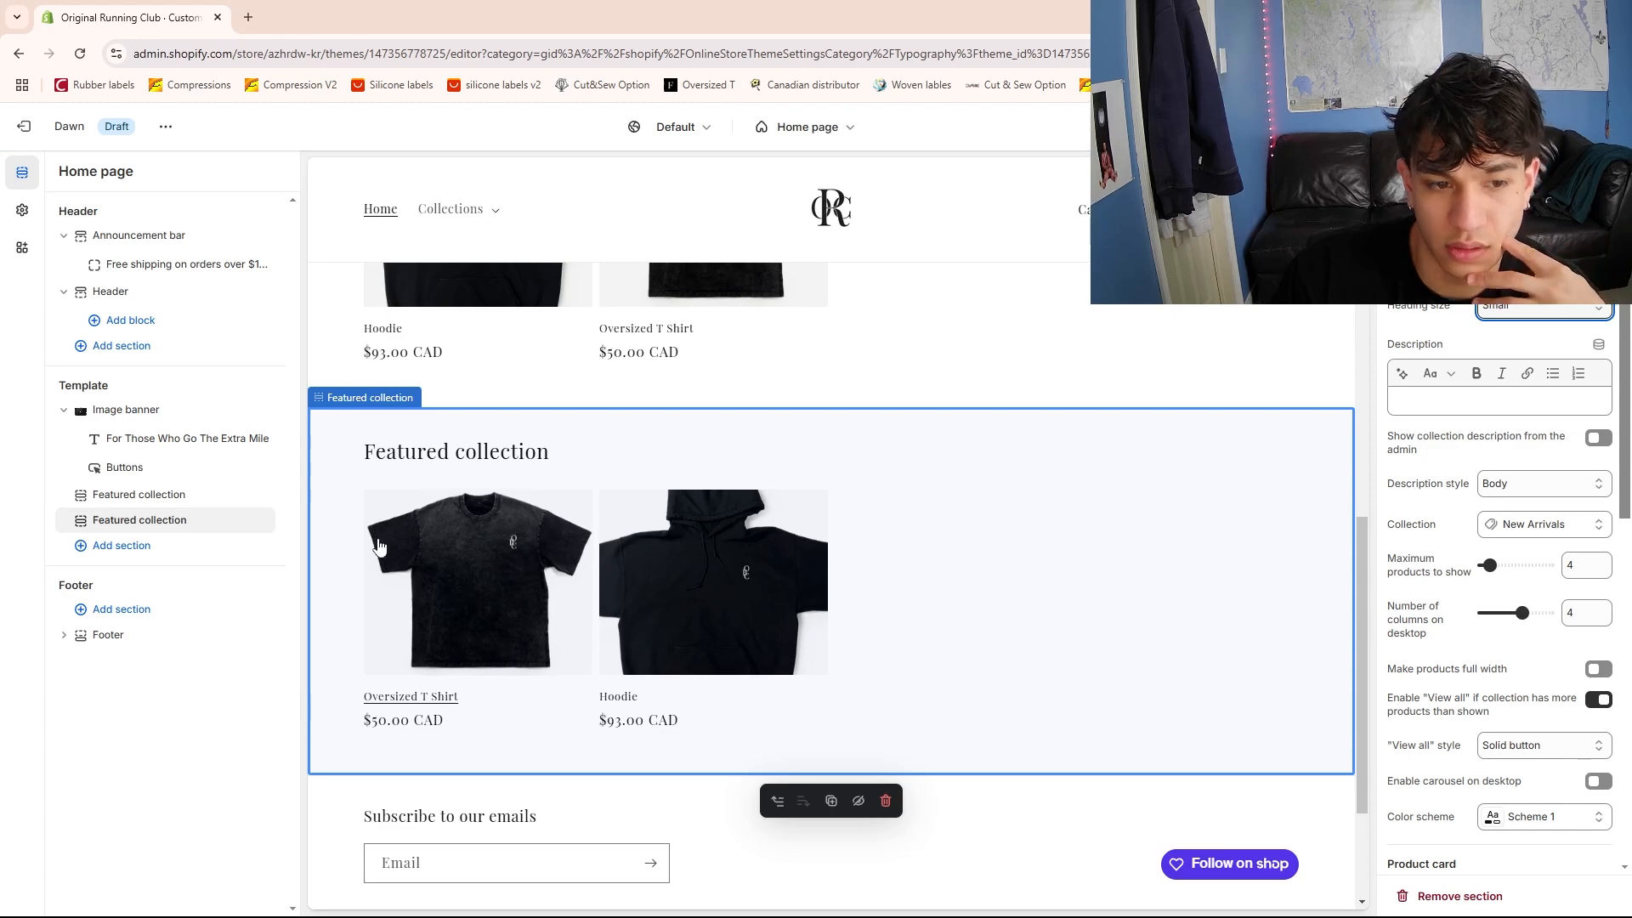
pyautogui.scroll(-2, 791, 595)
pyautogui.click(651, 469)
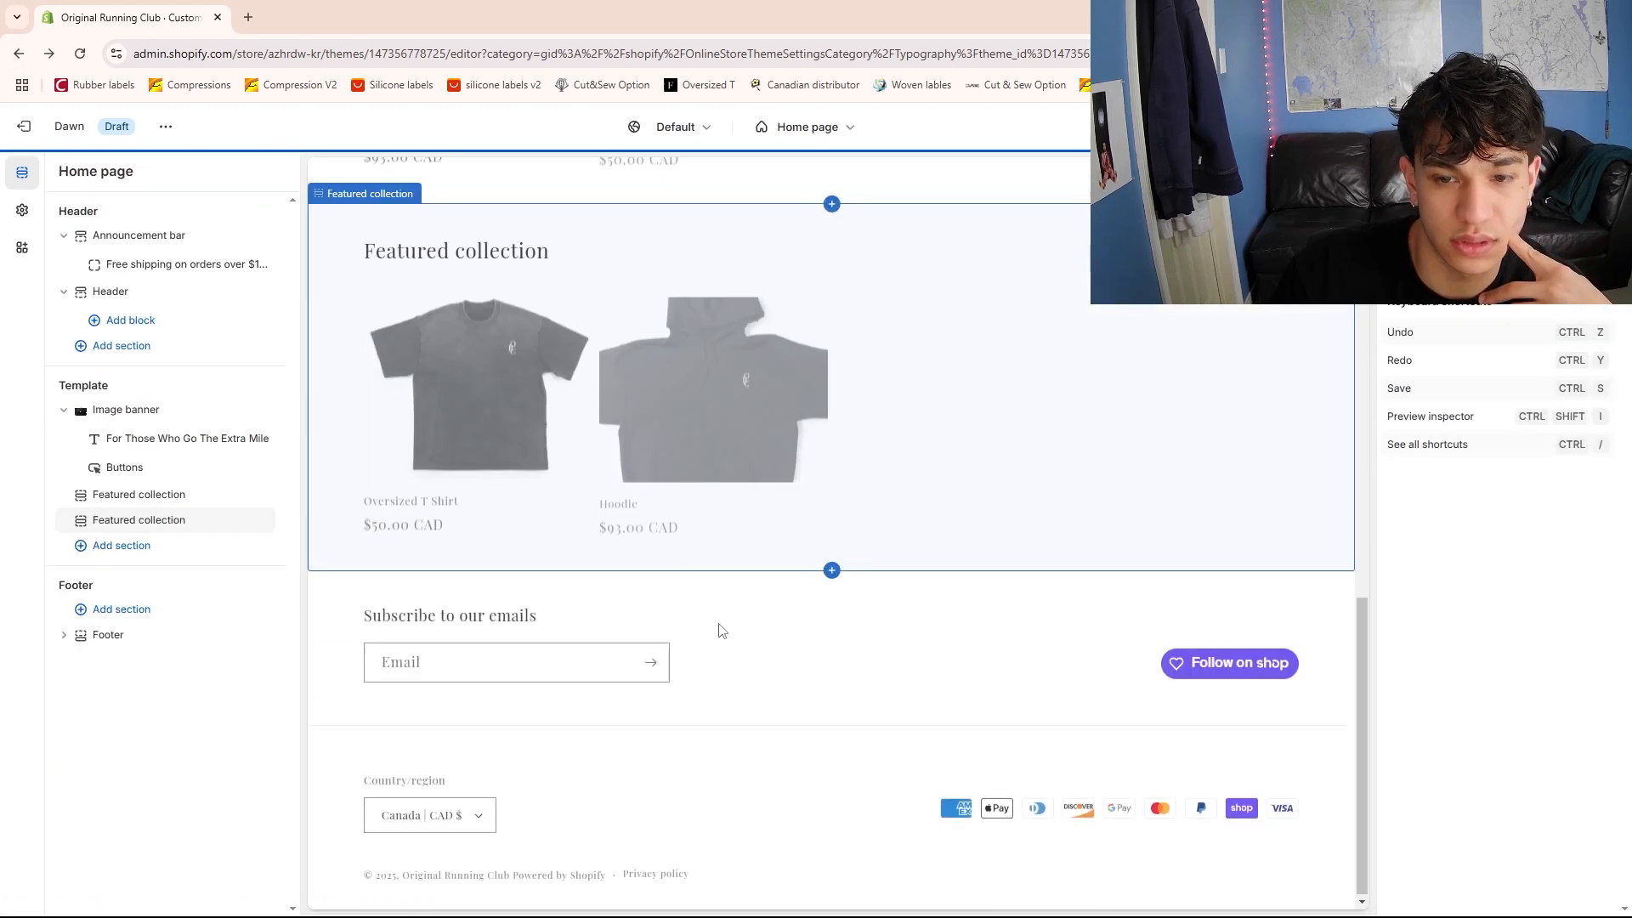
pyautogui.scroll(1, 884, 569)
pyautogui.moveTo(924, 603); pyautogui.dragTo(452, 493)
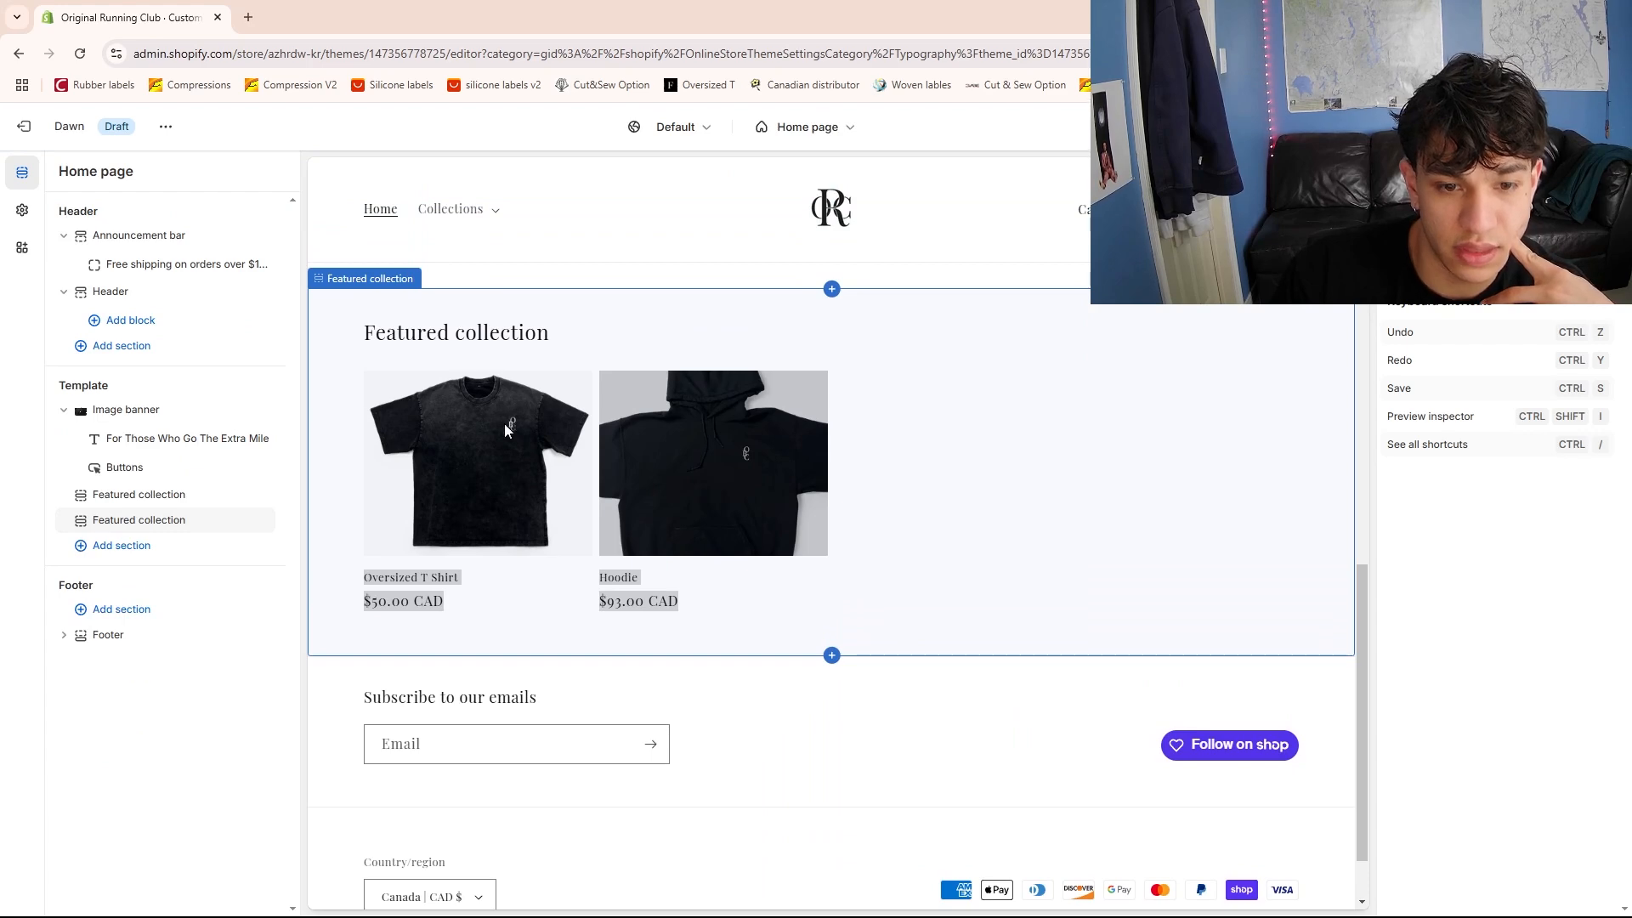
pyautogui.click(1071, 487)
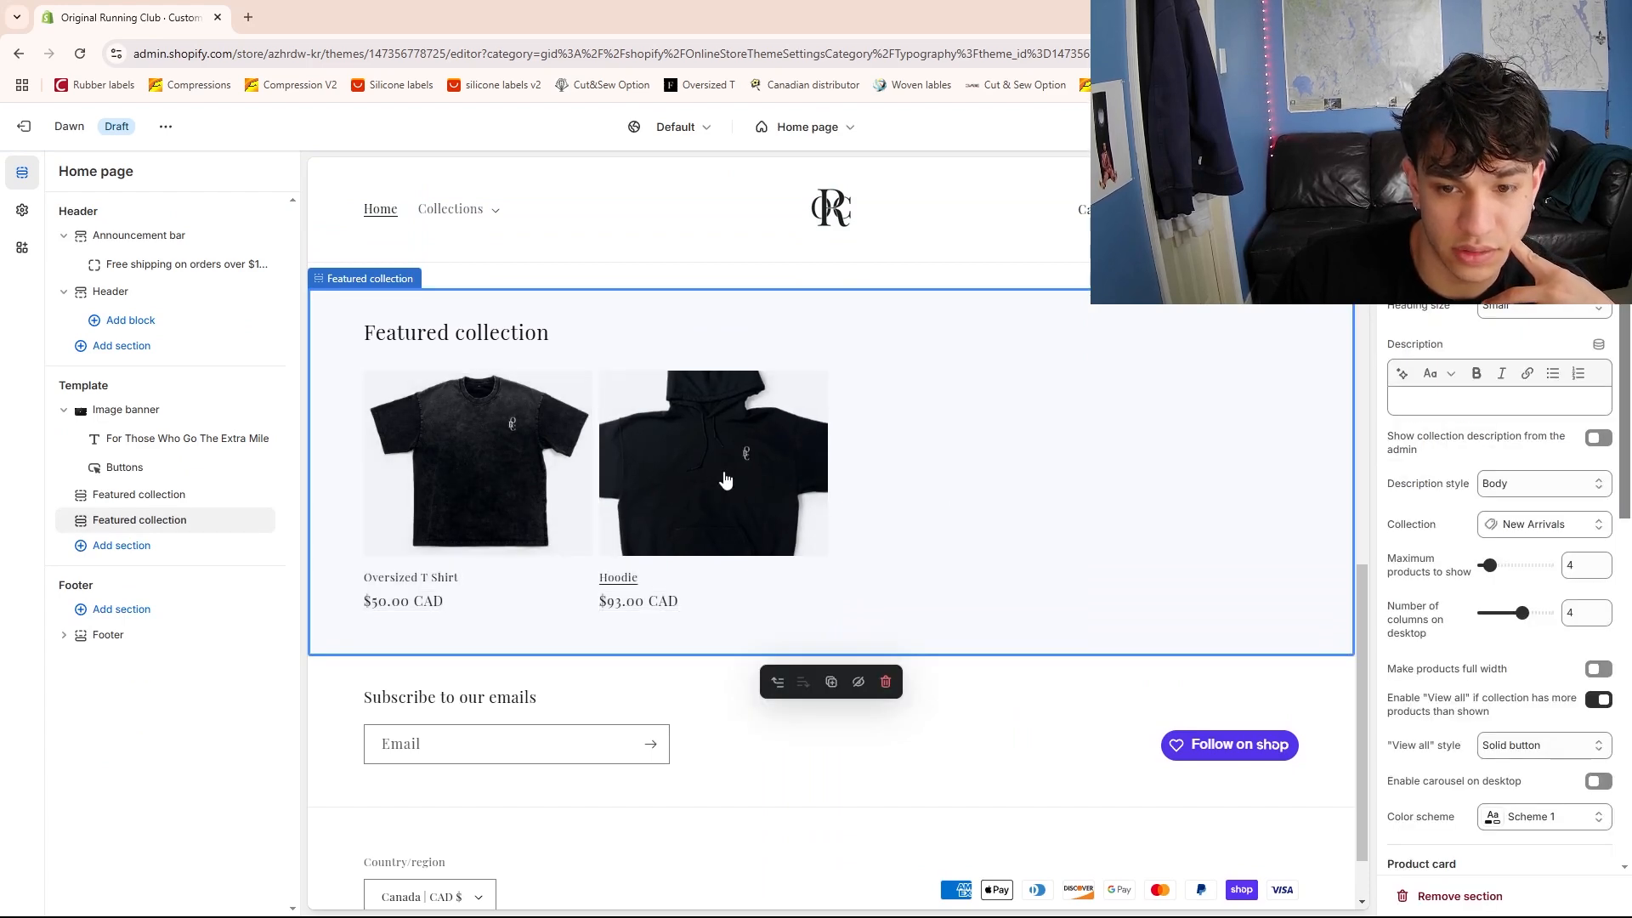
# Set the product cards' color scheme to Scheme 1 and their style to Card in the theme settings
pyautogui.click(26, 220)
pyautogui.scroll(-5, 149, 531)
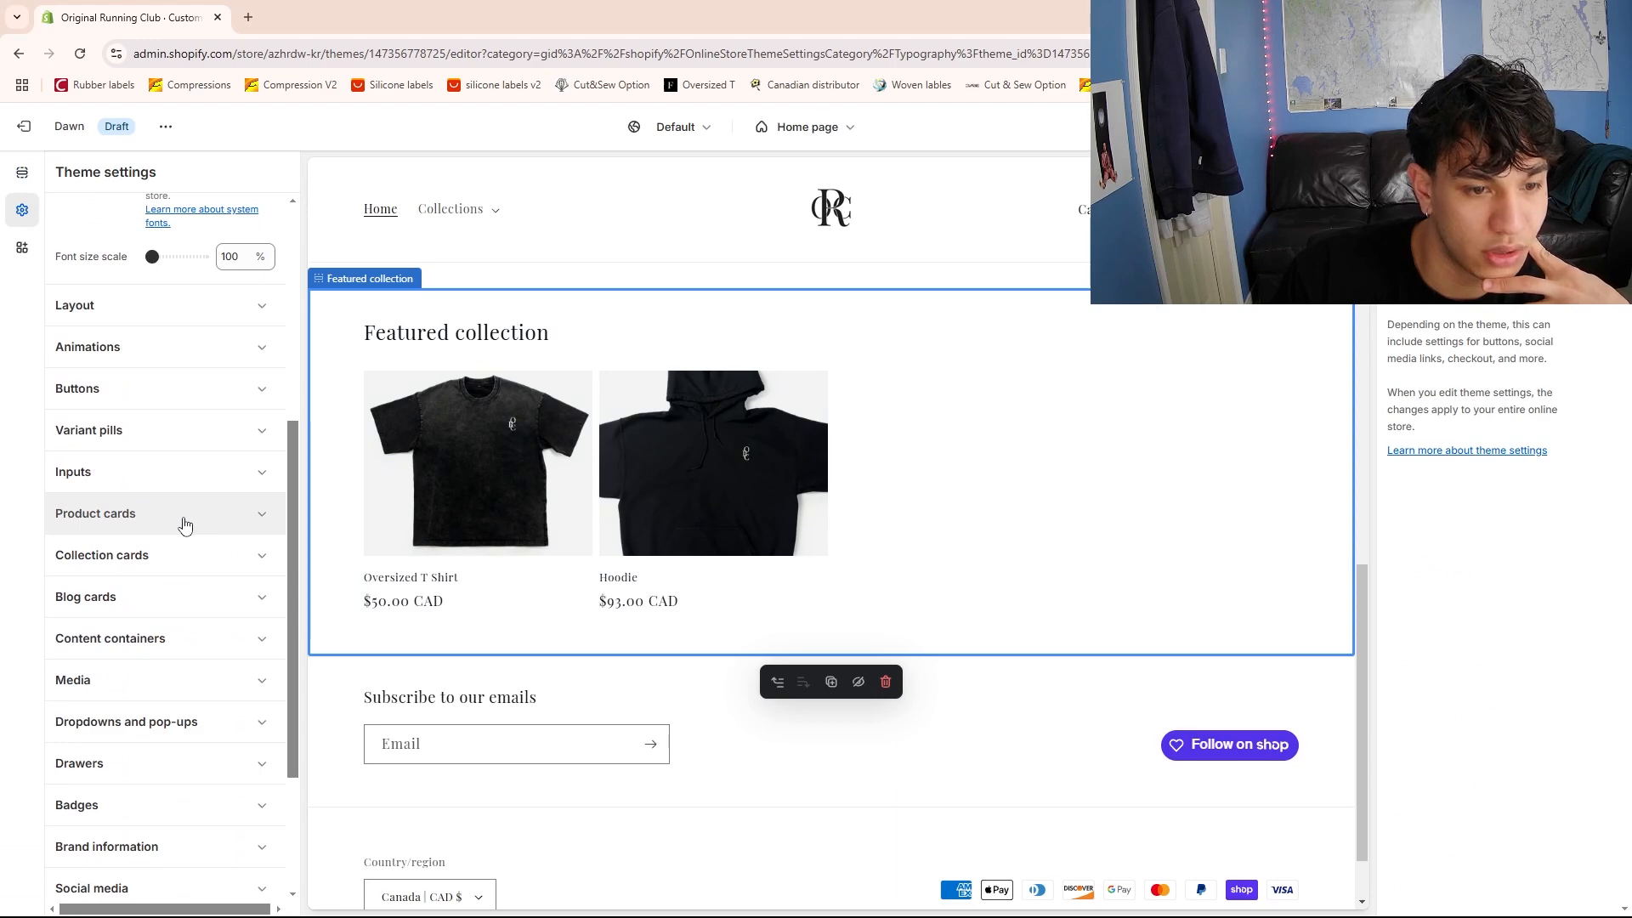
pyautogui.click(185, 517)
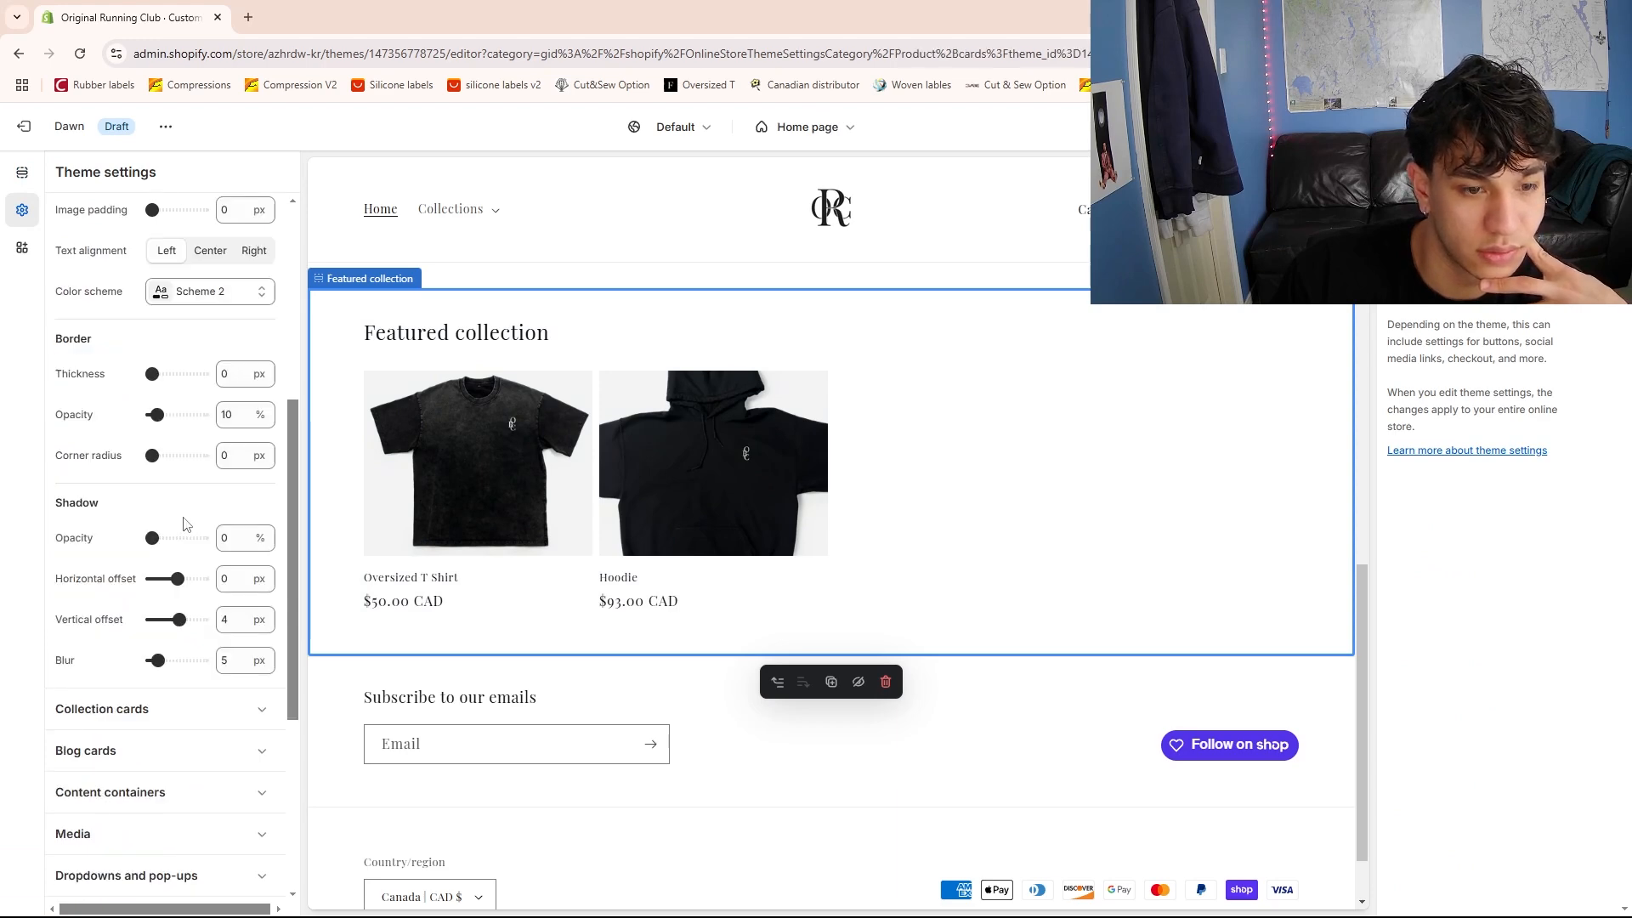
pyautogui.scroll(2, 216, 439)
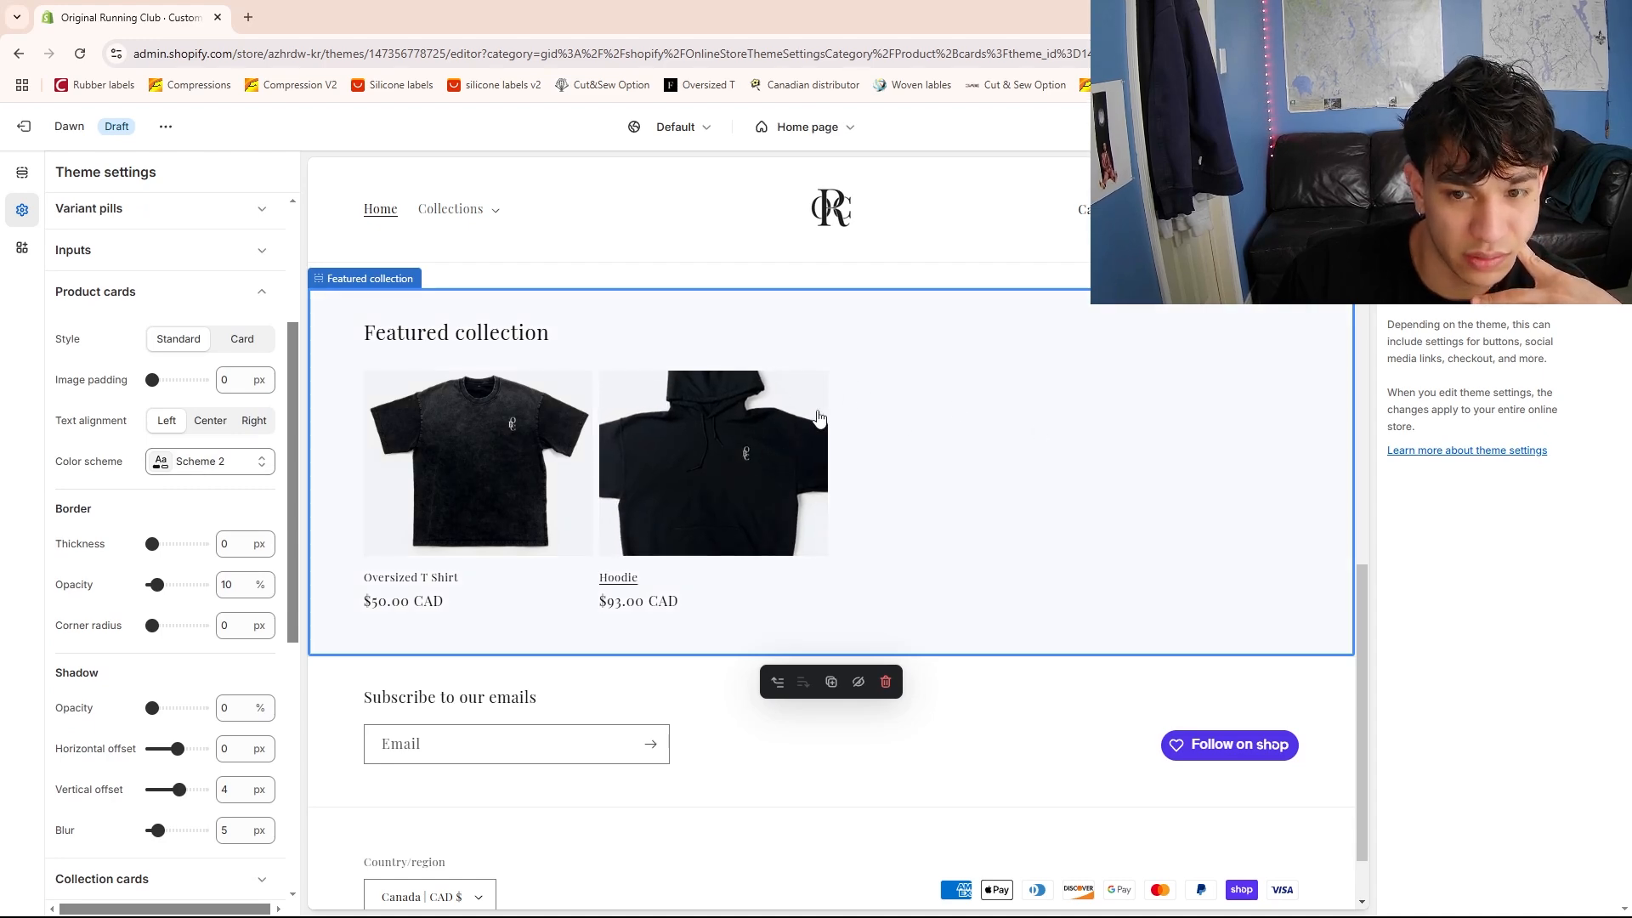
pyautogui.click(212, 462)
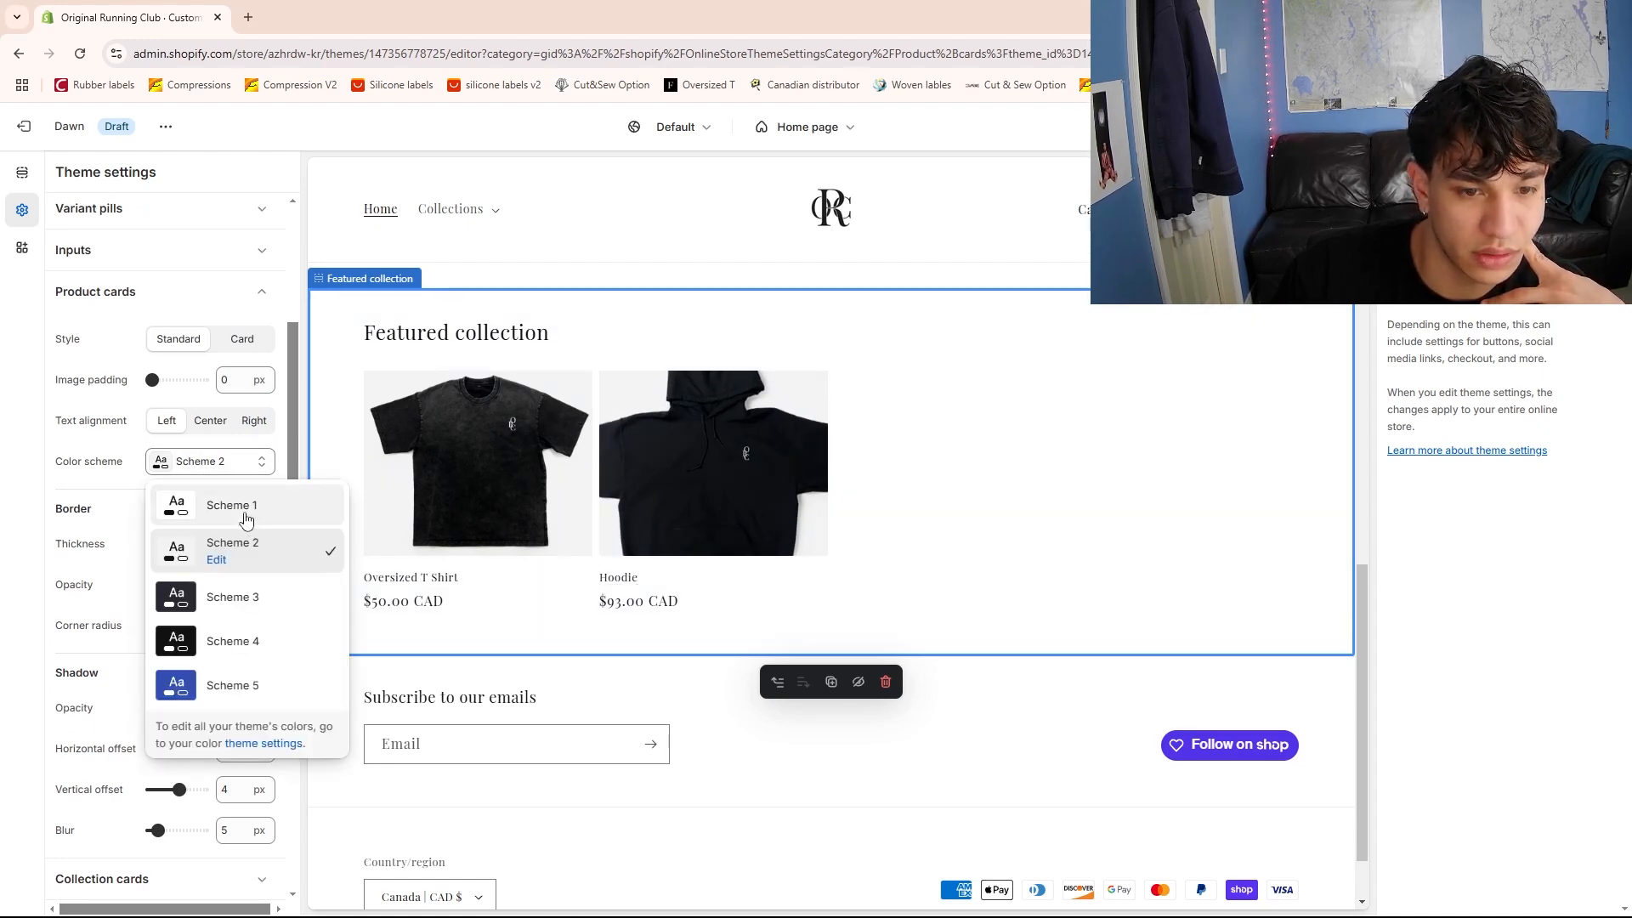
pyautogui.click(241, 514)
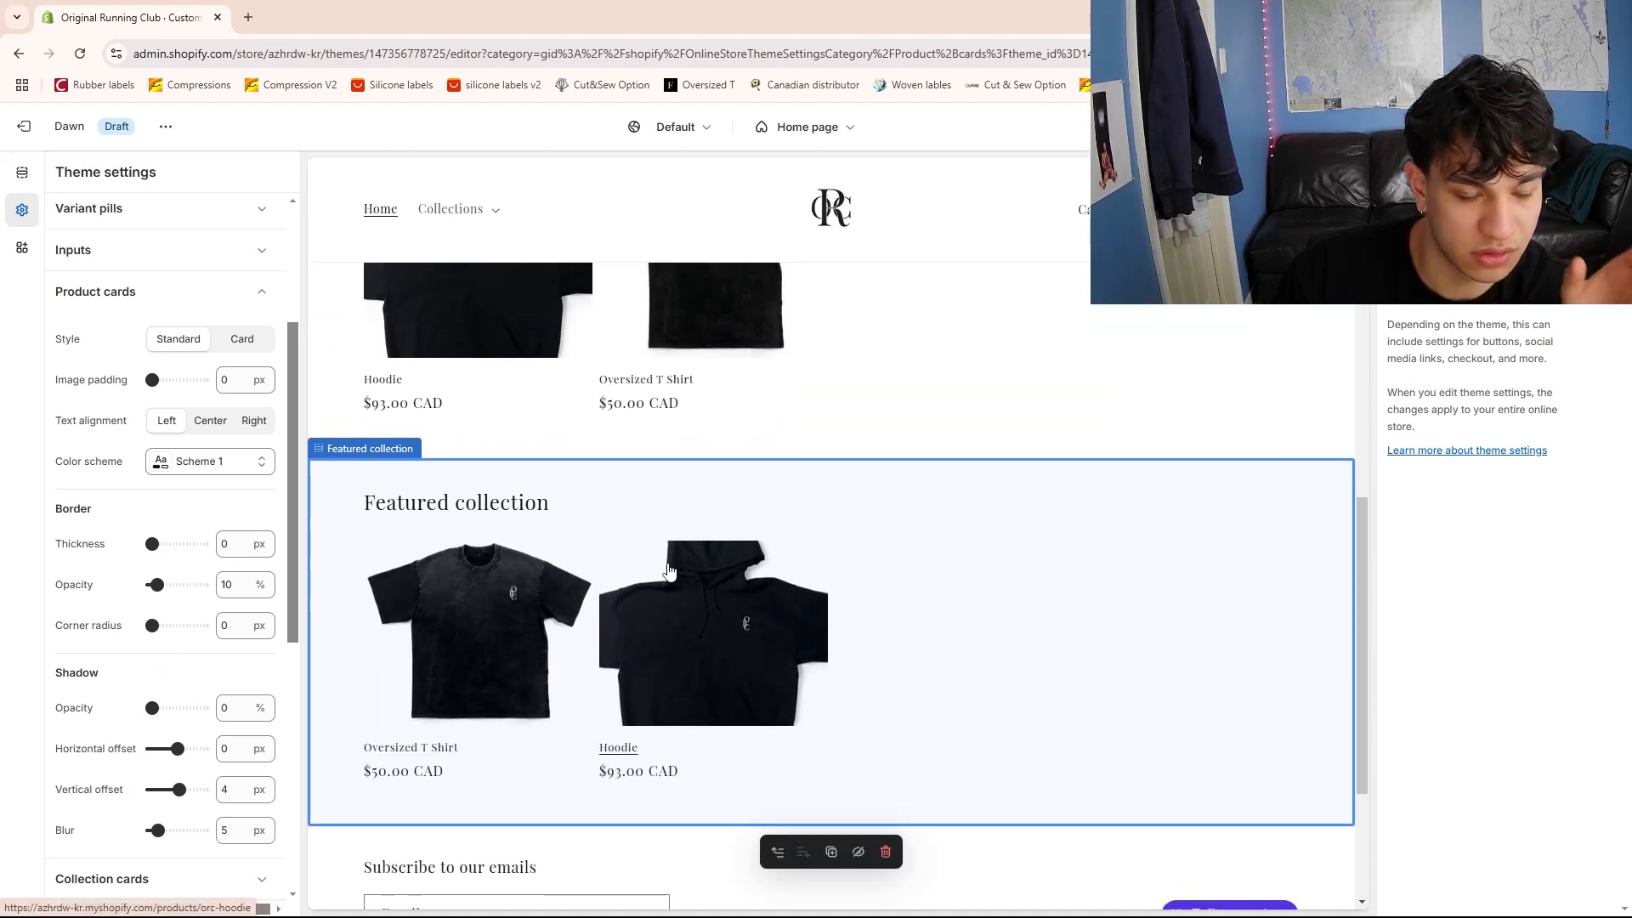
pyautogui.scroll(-2, 666, 564)
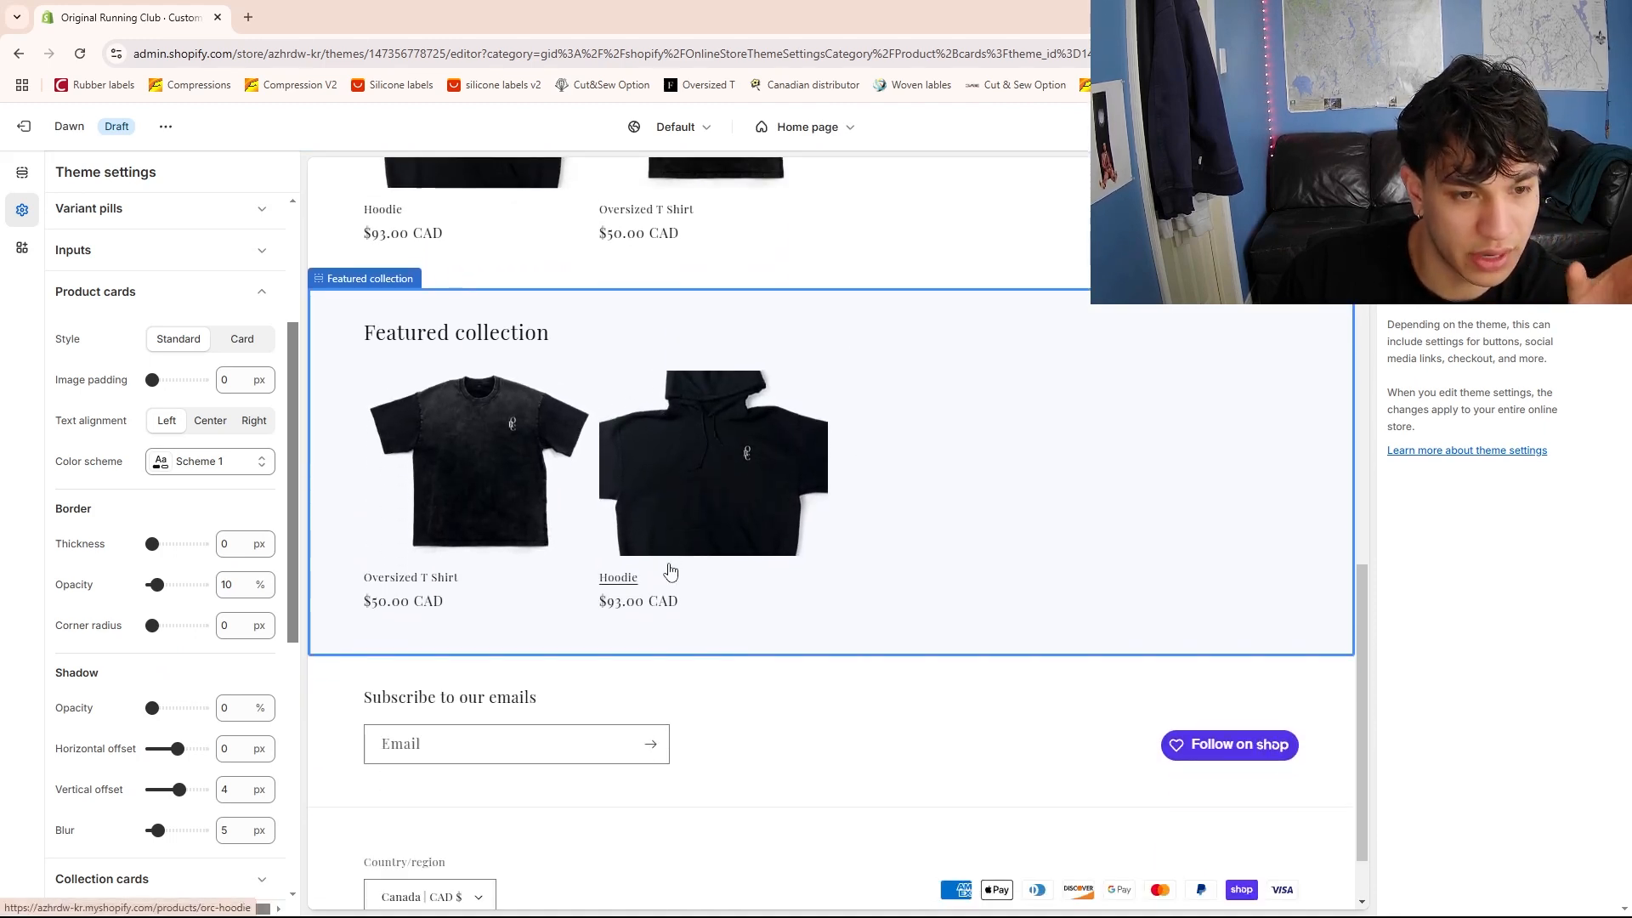
pyautogui.click(244, 339)
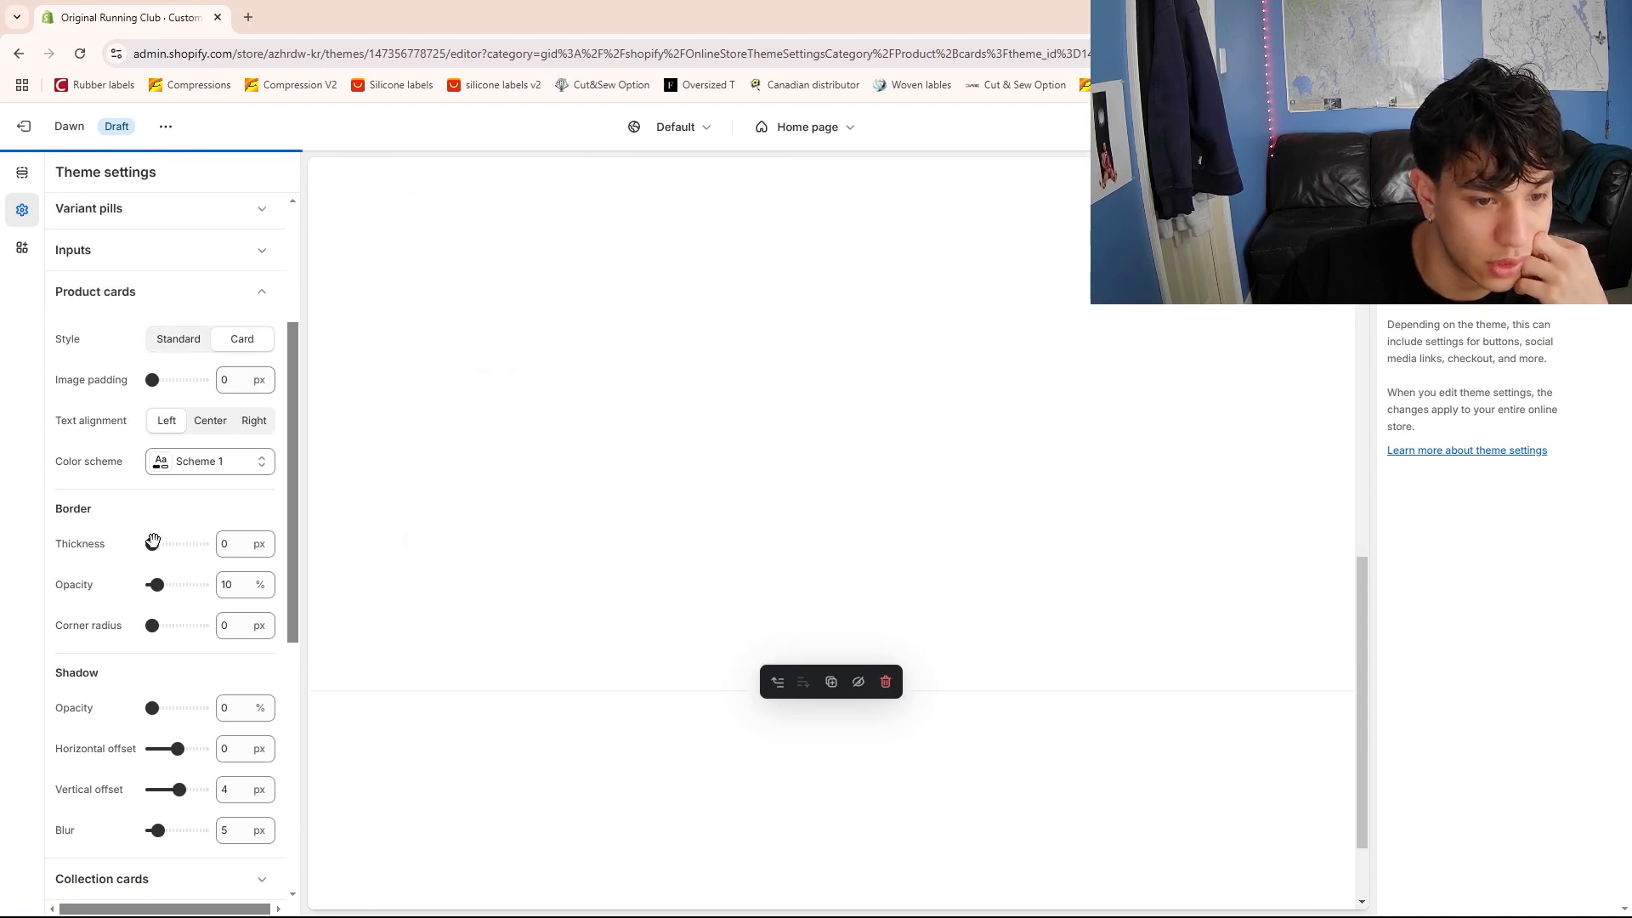
# Try a 3 px border thickness and a 14 px corner radius on the product cards, and set both back to 0 px
pyautogui.moveTo(152, 544); pyautogui.dragTo(159, 545)
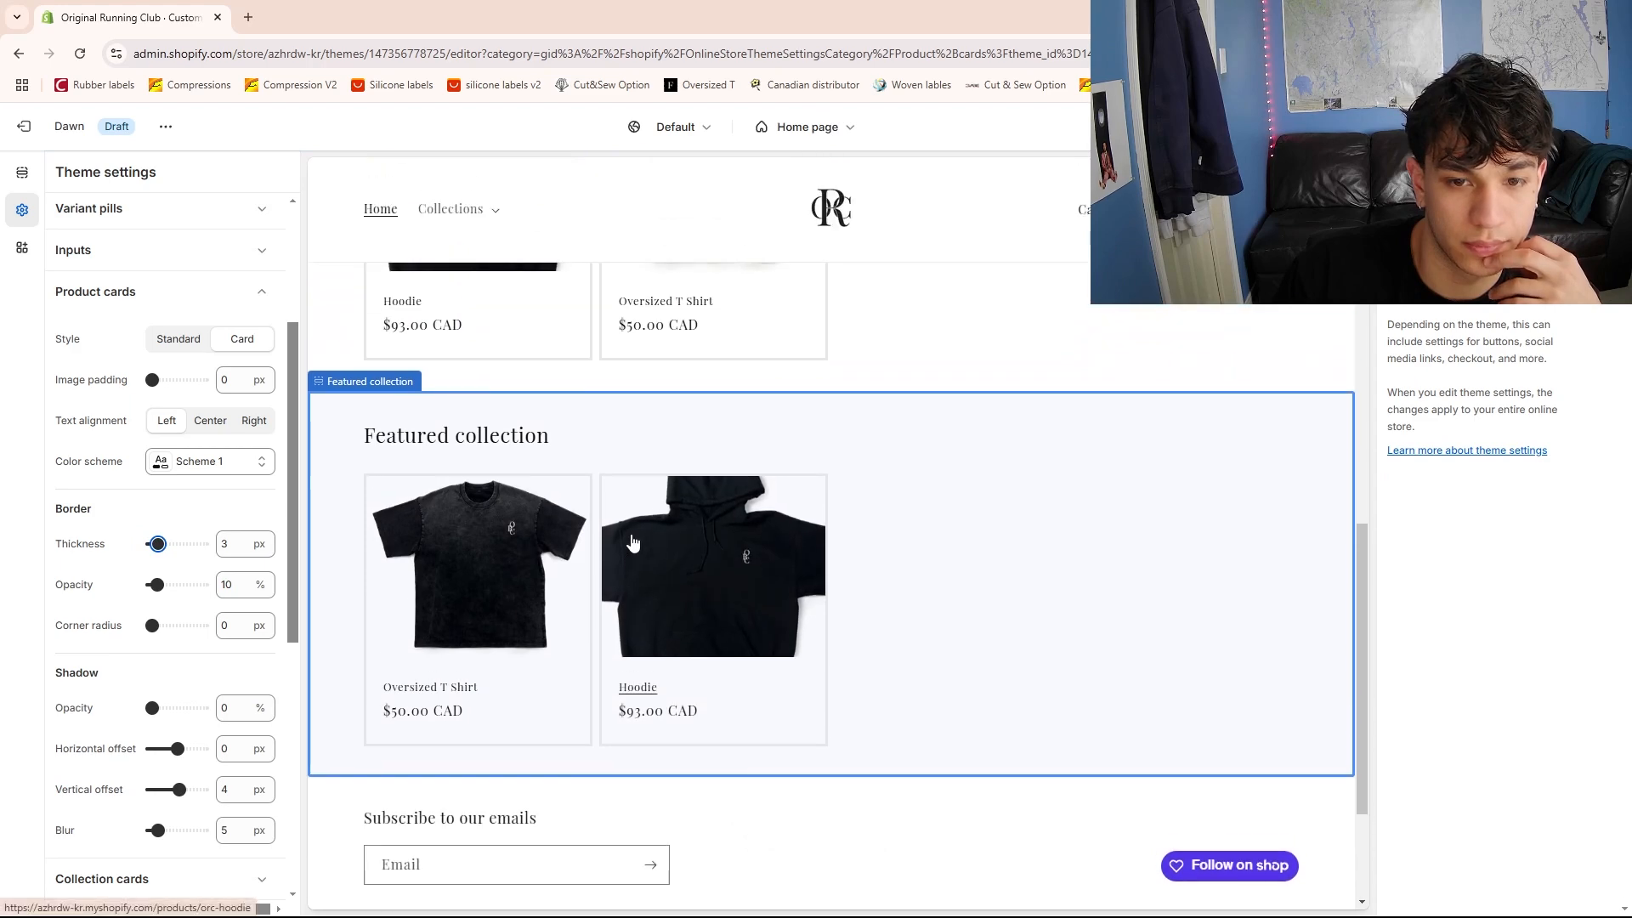
pyautogui.scroll(-2, 631, 541)
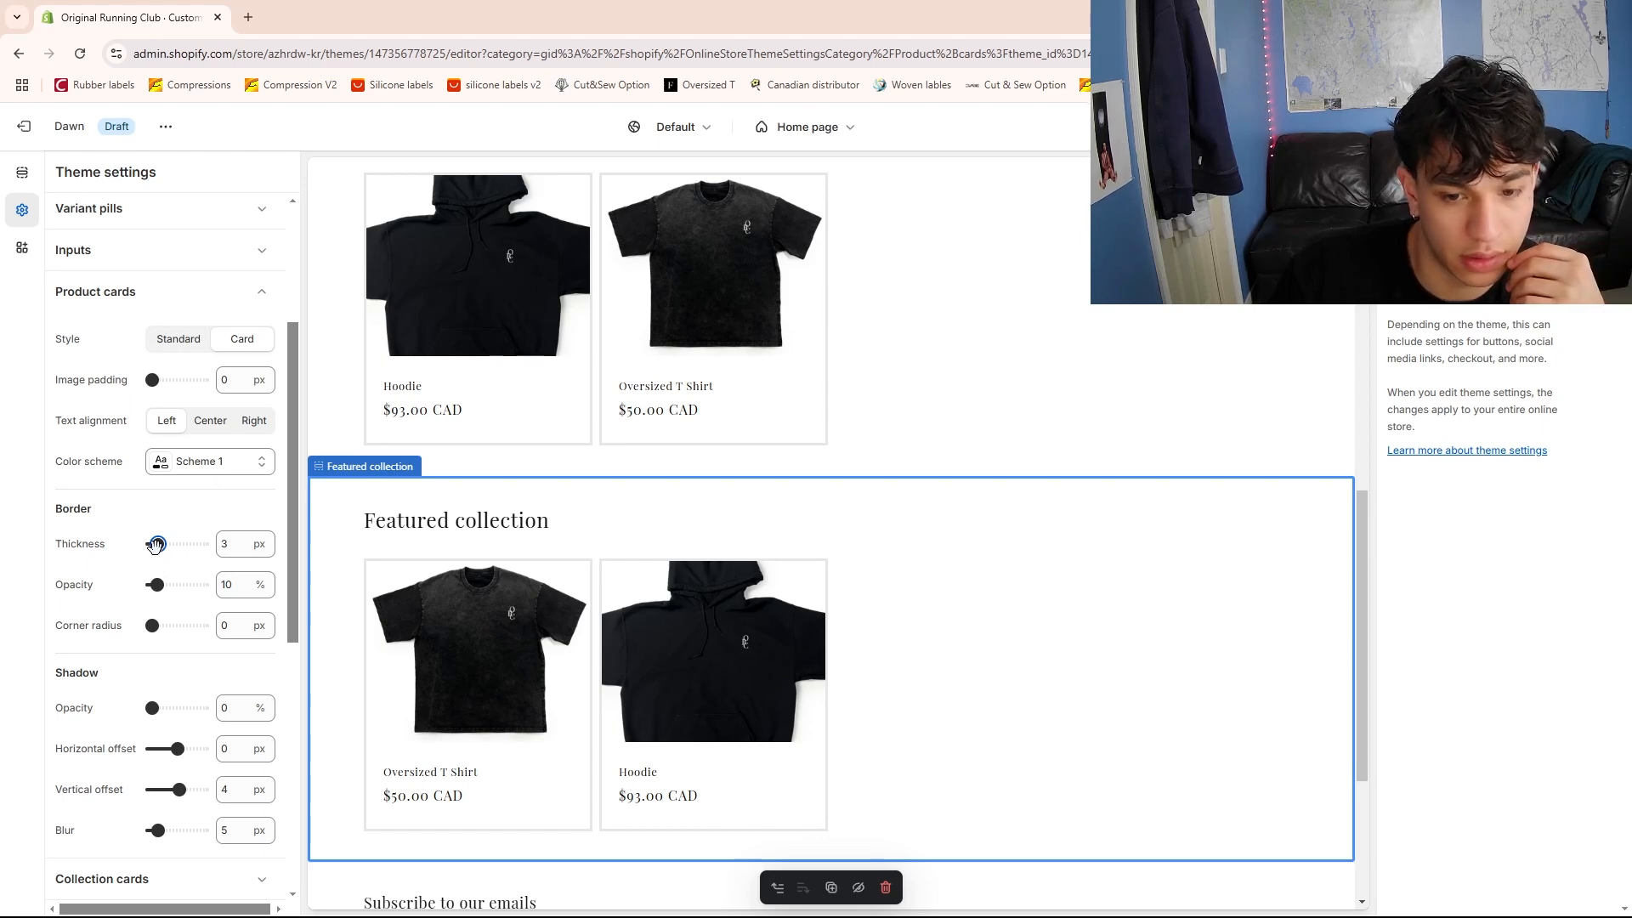
pyautogui.moveTo(156, 544)
pyautogui.mouseDown()
pyautogui.moveTo(128, 547)
pyautogui.moveTo(157, 545)
pyautogui.mouseUp()
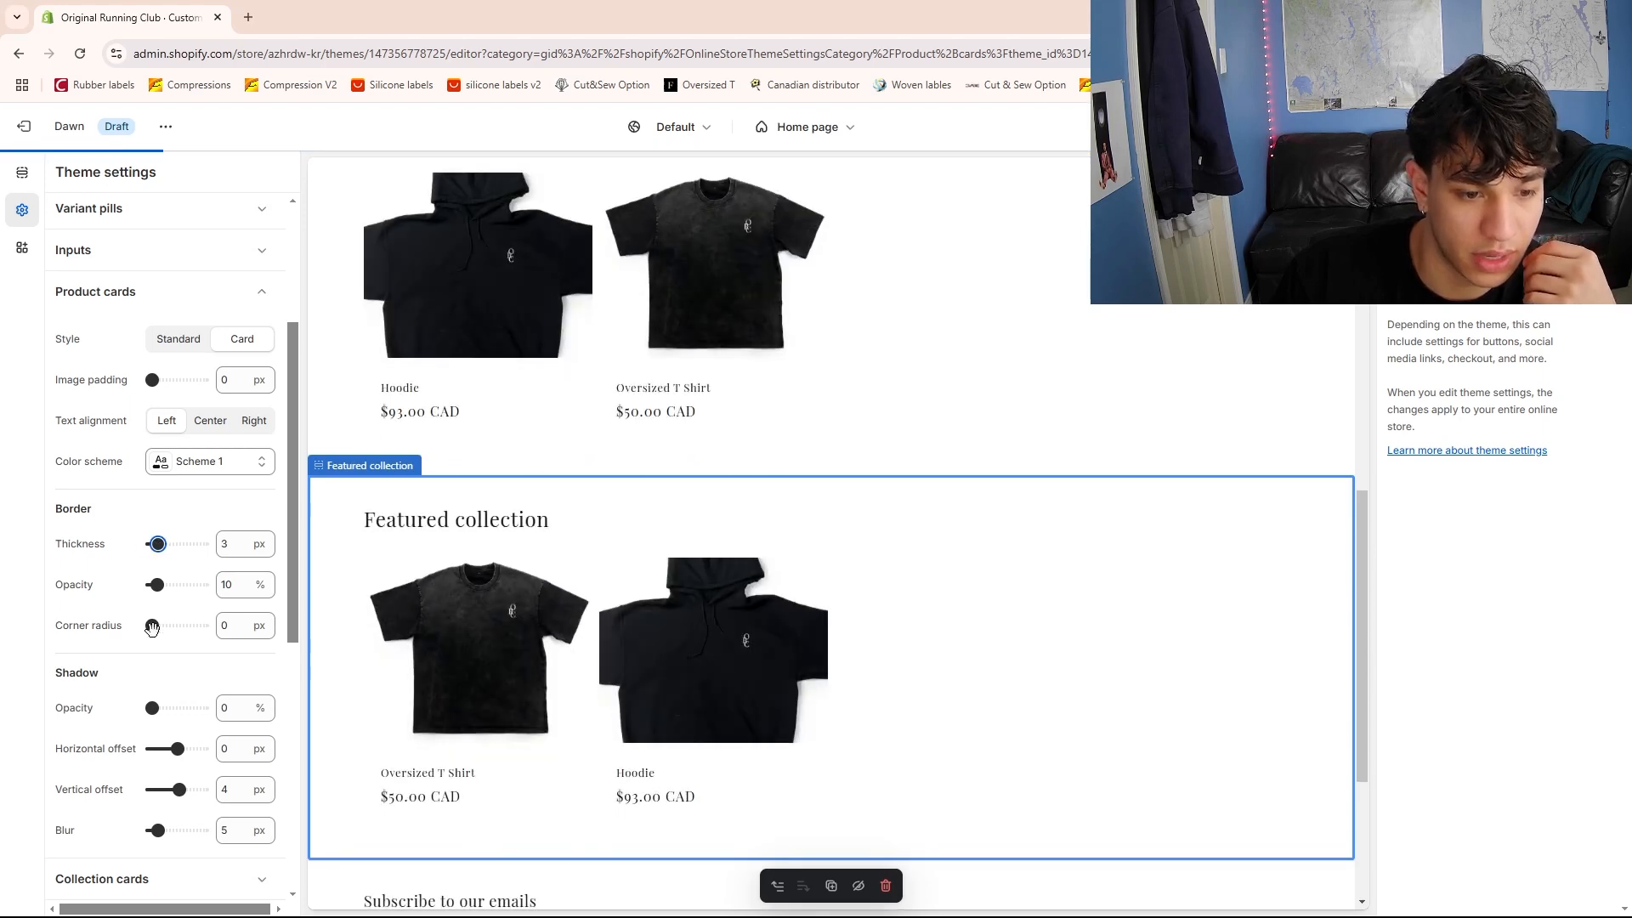
pyautogui.moveTo(152, 627); pyautogui.dragTo(170, 626)
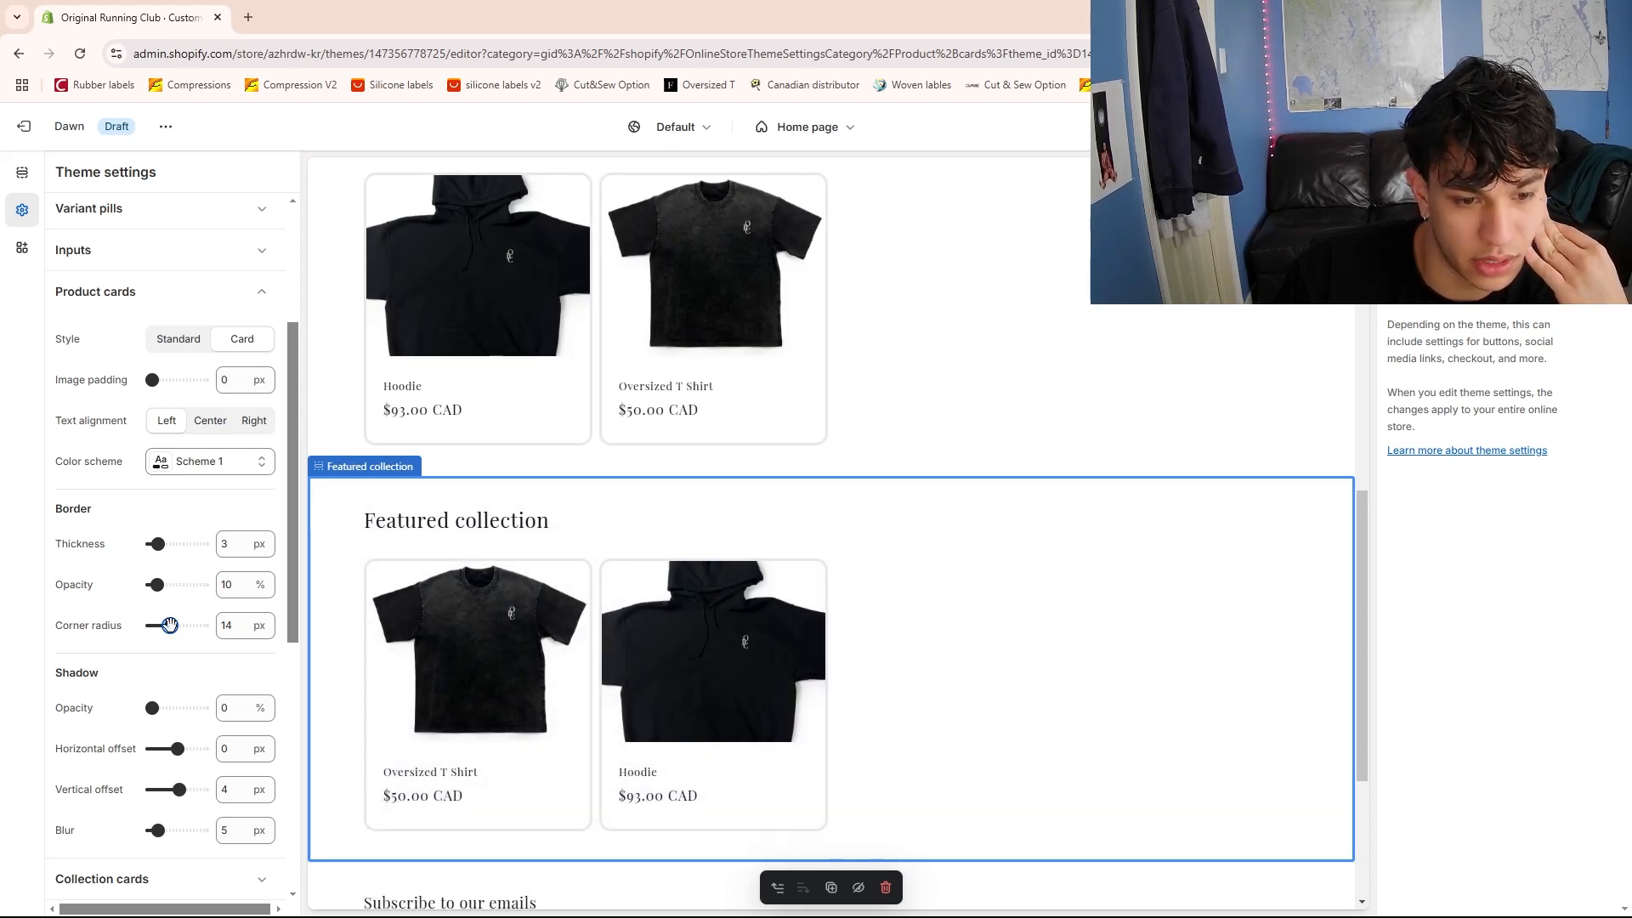
pyautogui.moveTo(170, 626); pyautogui.dragTo(94, 626)
pyautogui.moveTo(158, 544); pyautogui.dragTo(99, 553)
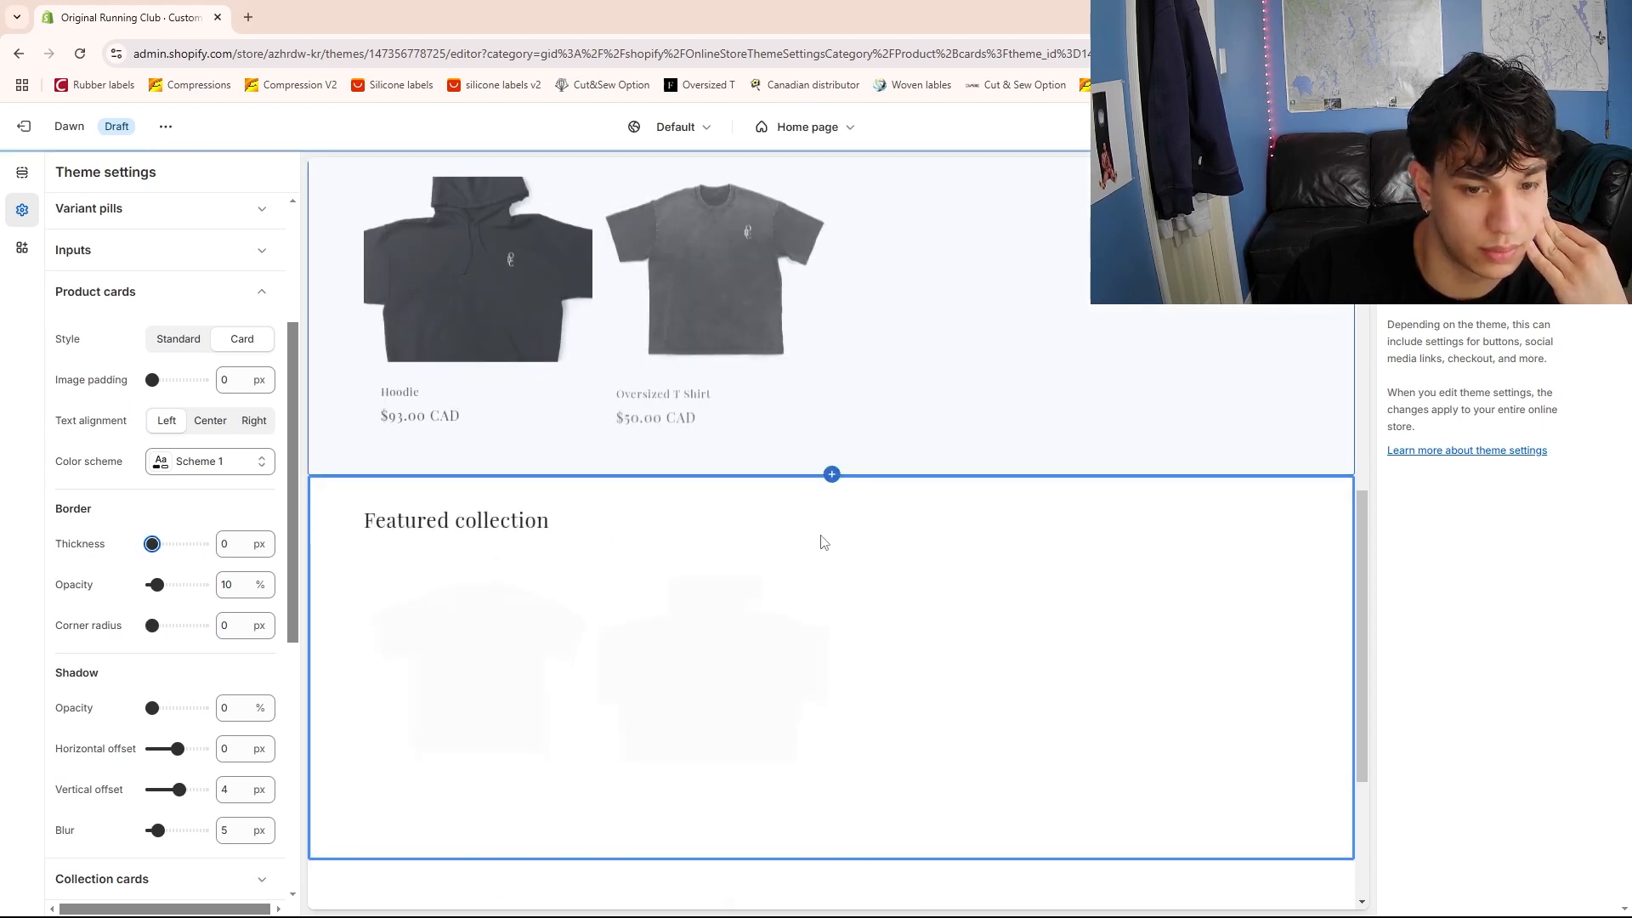
# Change the announcement bar's color scheme to Scheme 4
pyautogui.scroll(2, 731, 599)
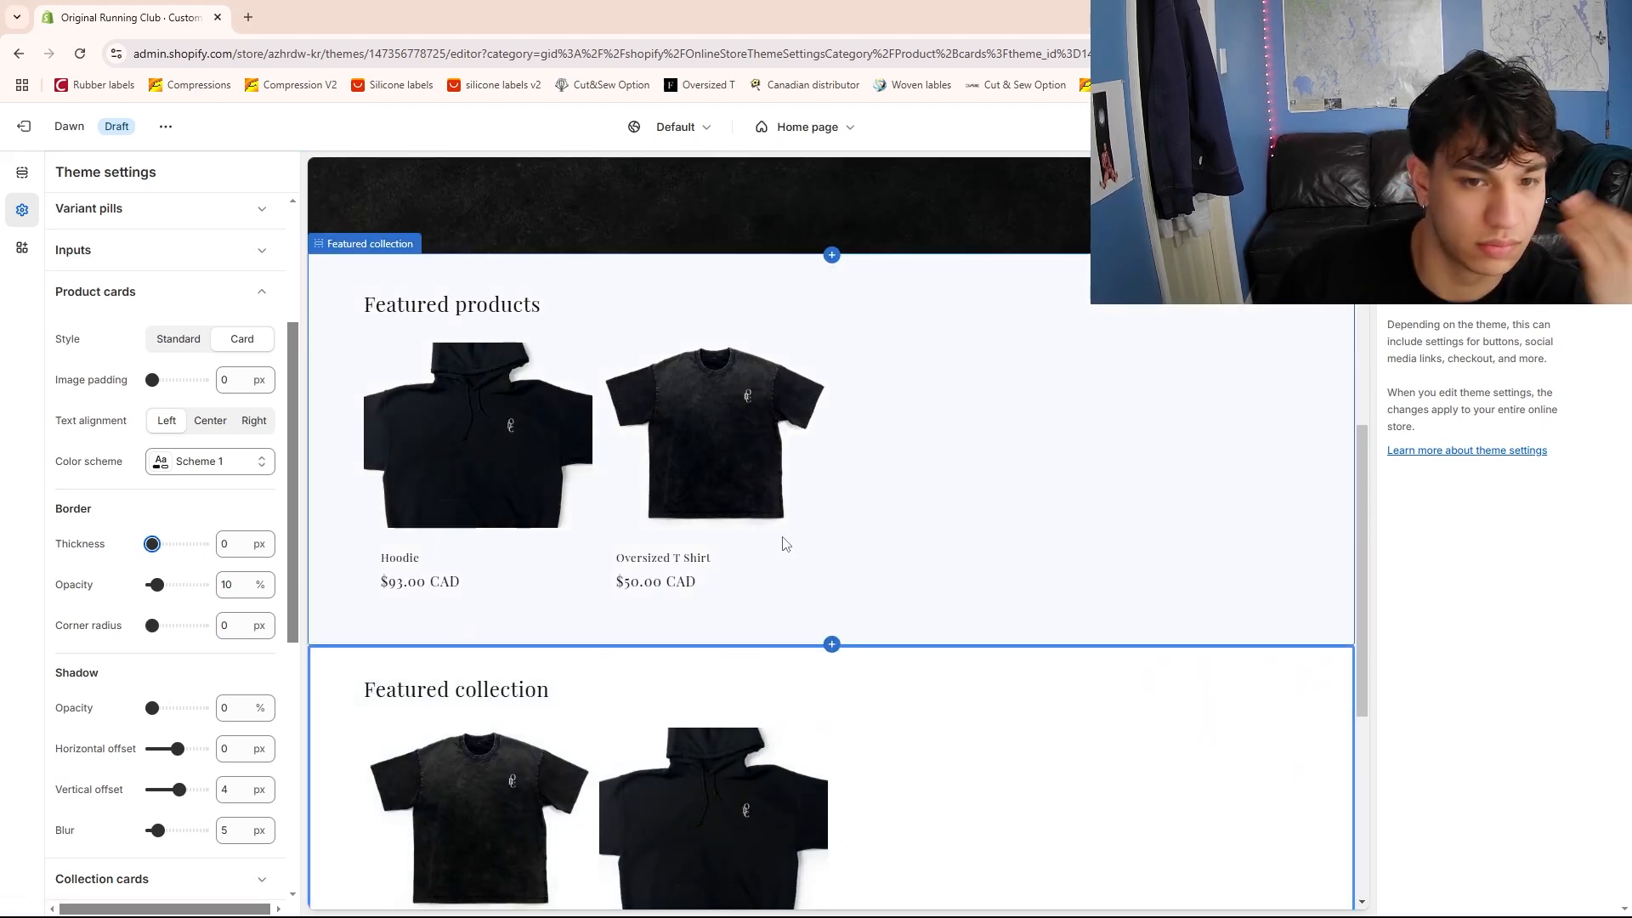
pyautogui.scroll(7, 779, 539)
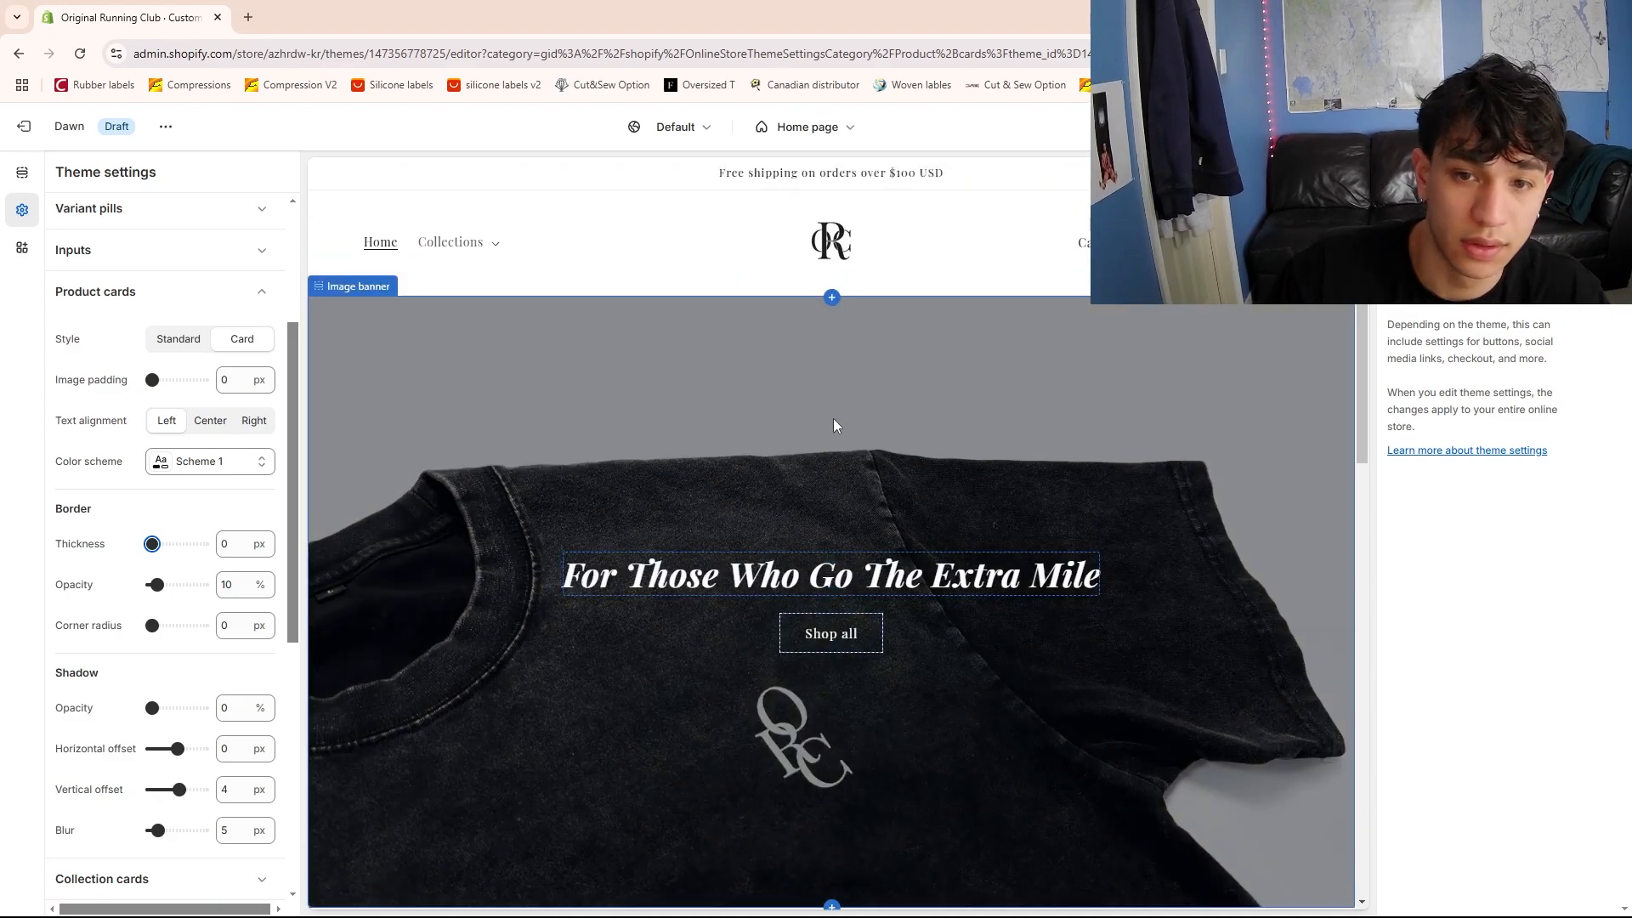
pyautogui.click(1020, 176)
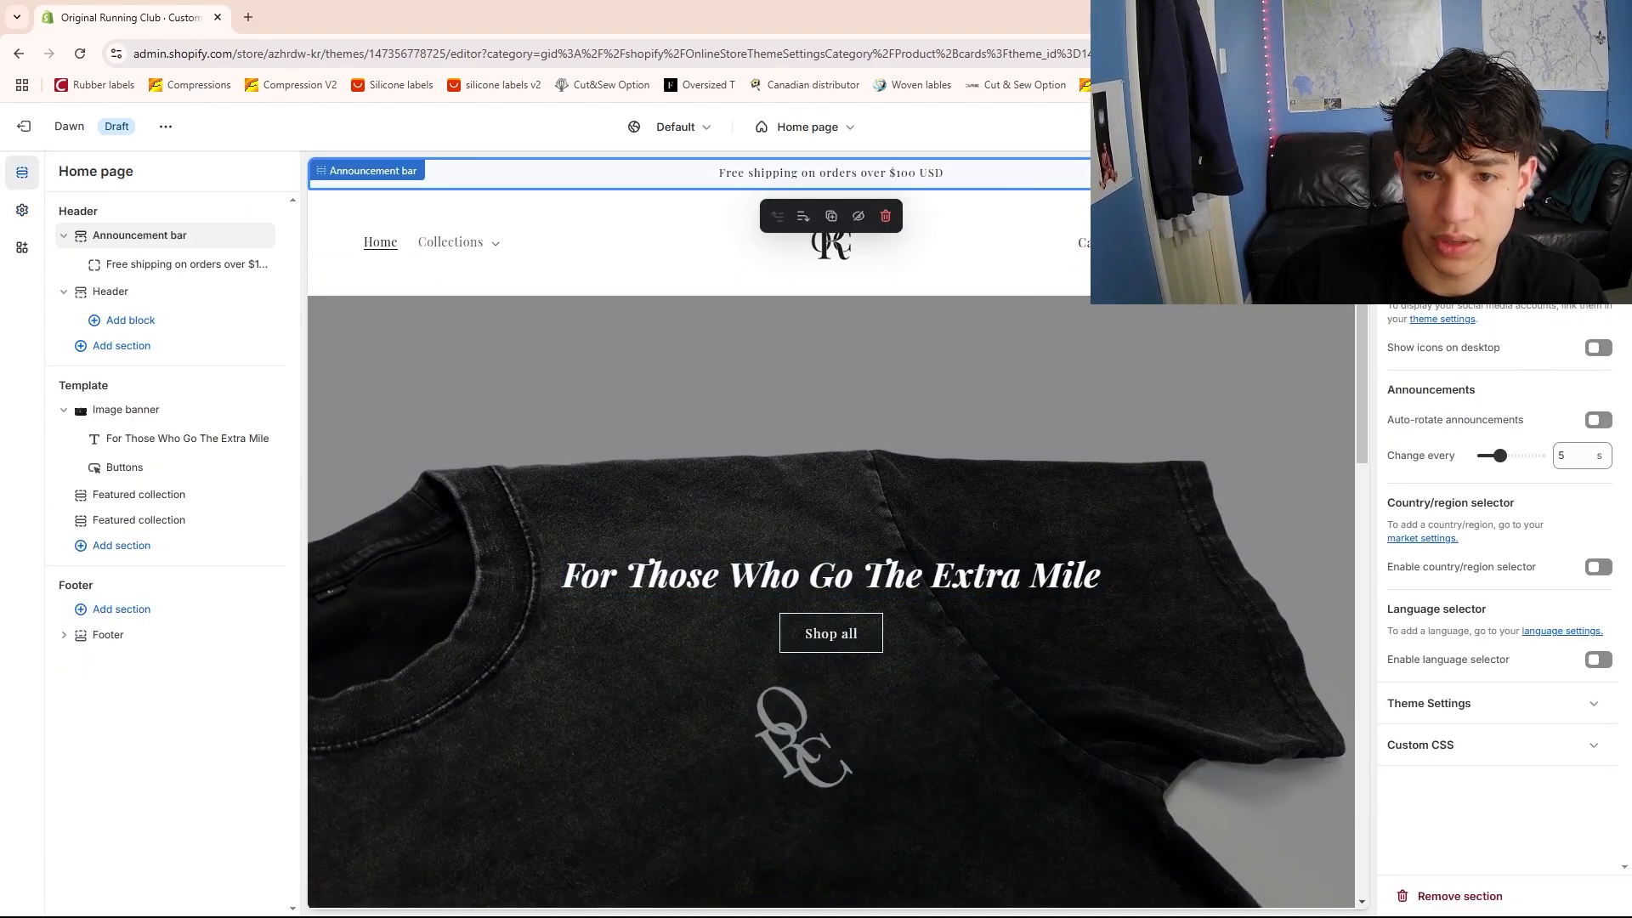
pyautogui.click(1531, 209)
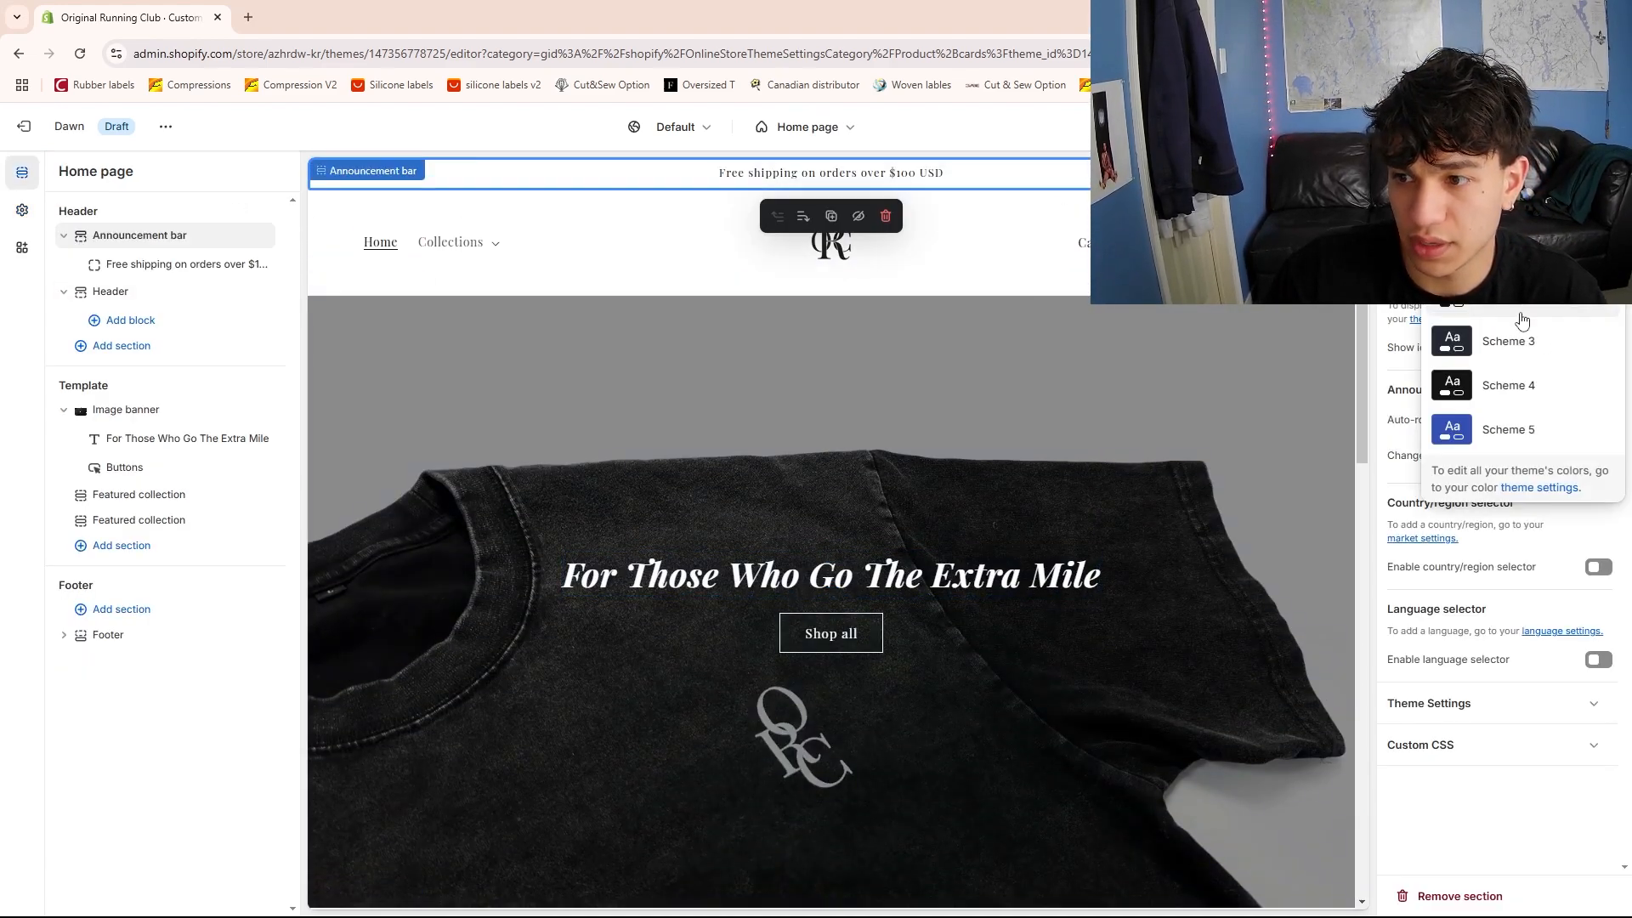
pyautogui.click(1509, 379)
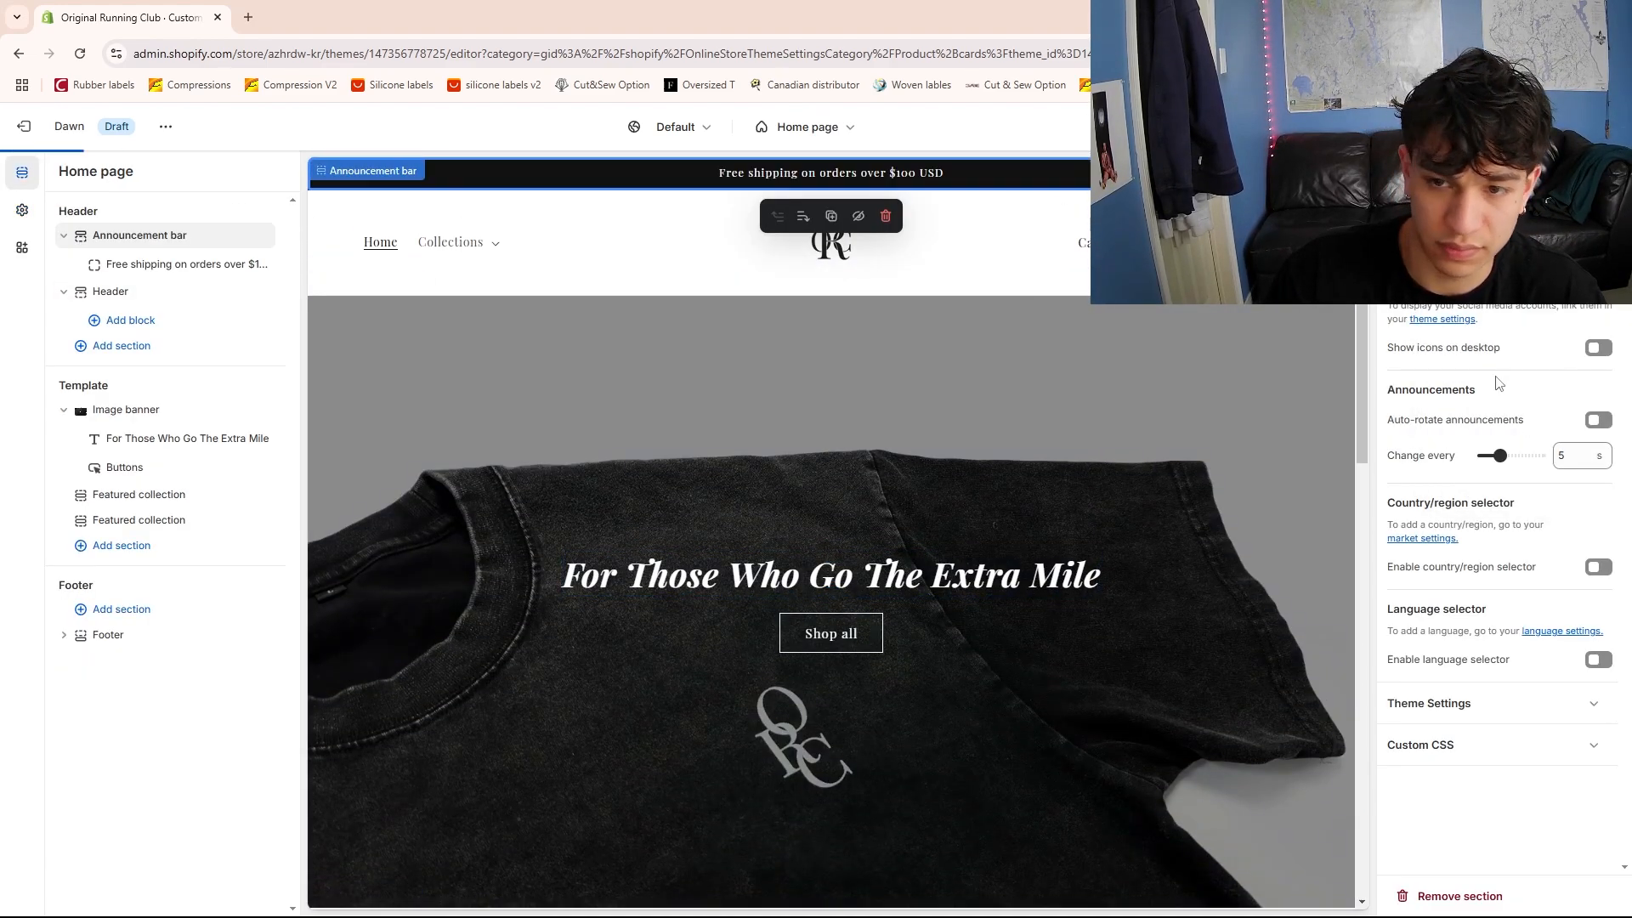
# Save the theme changes and open the Dawn draft's preview to review its banner and both featured collections
pyautogui.click(1020, 248)
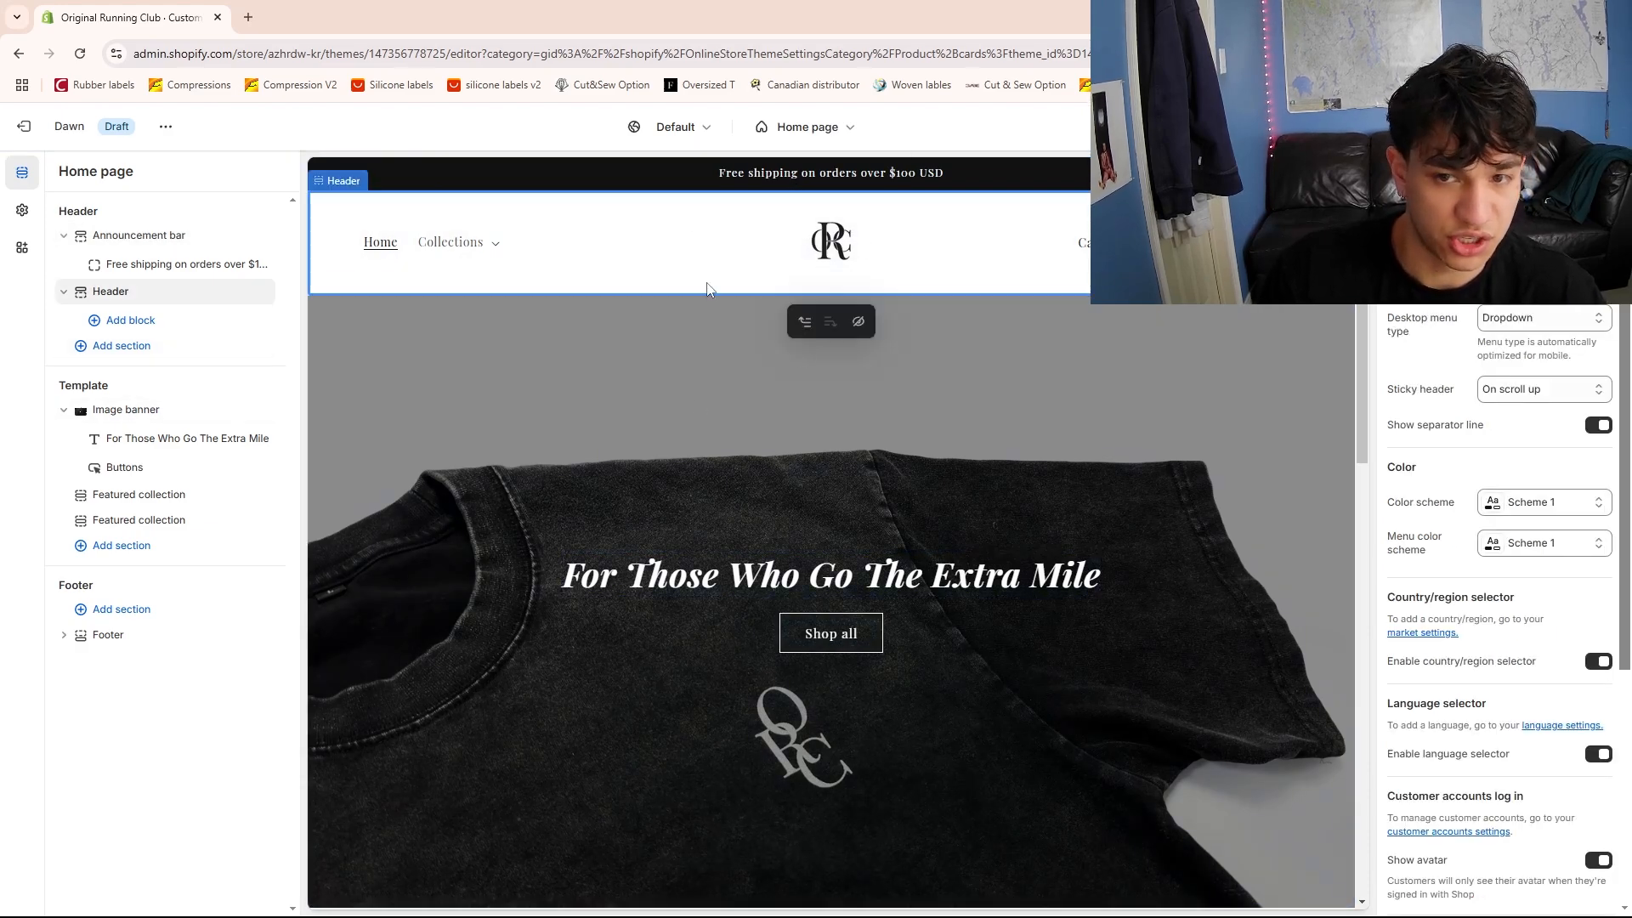
pyautogui.scroll(-4, 519, 459)
pyautogui.scroll(4, 518, 457)
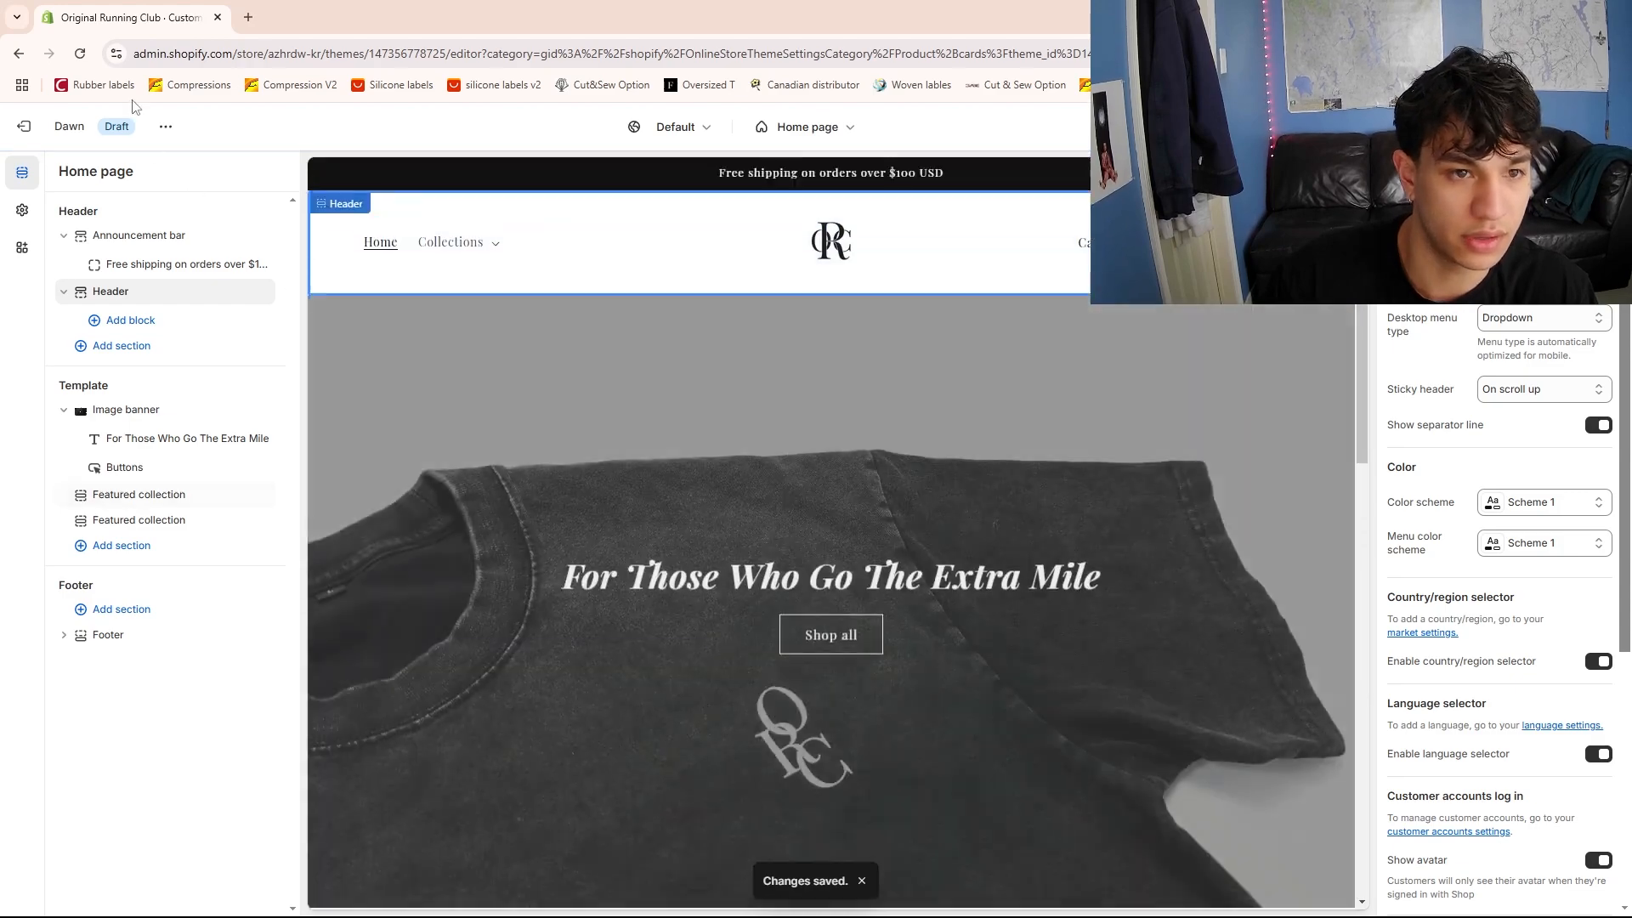
pyautogui.click(166, 126)
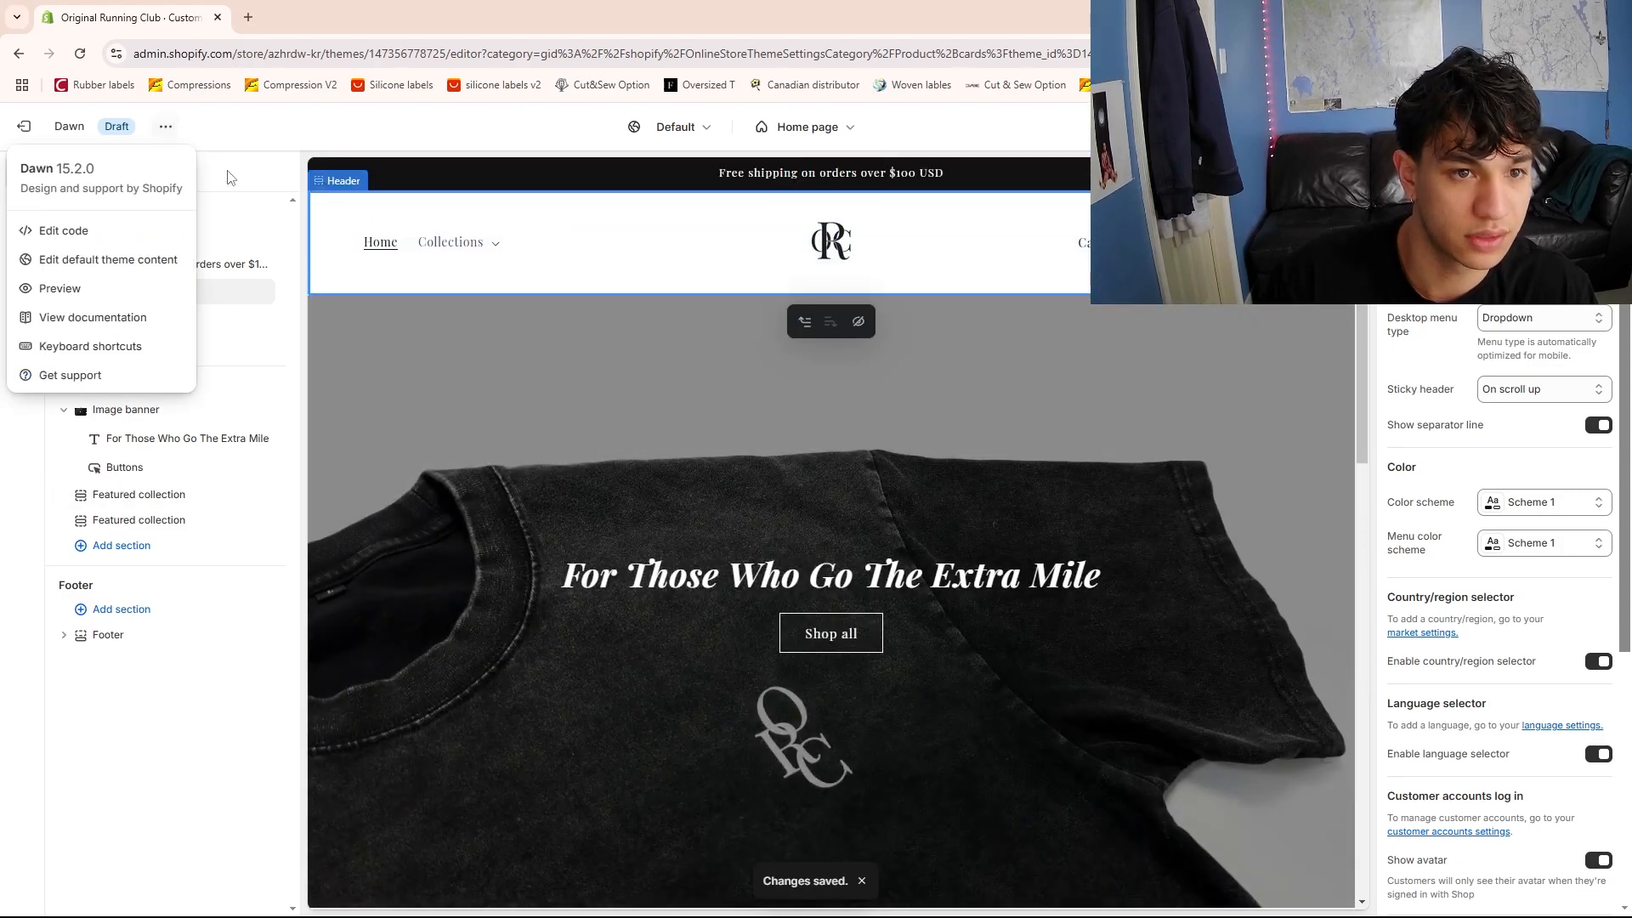
pyautogui.click(99, 299)
pyautogui.scroll(-12, 595, 476)
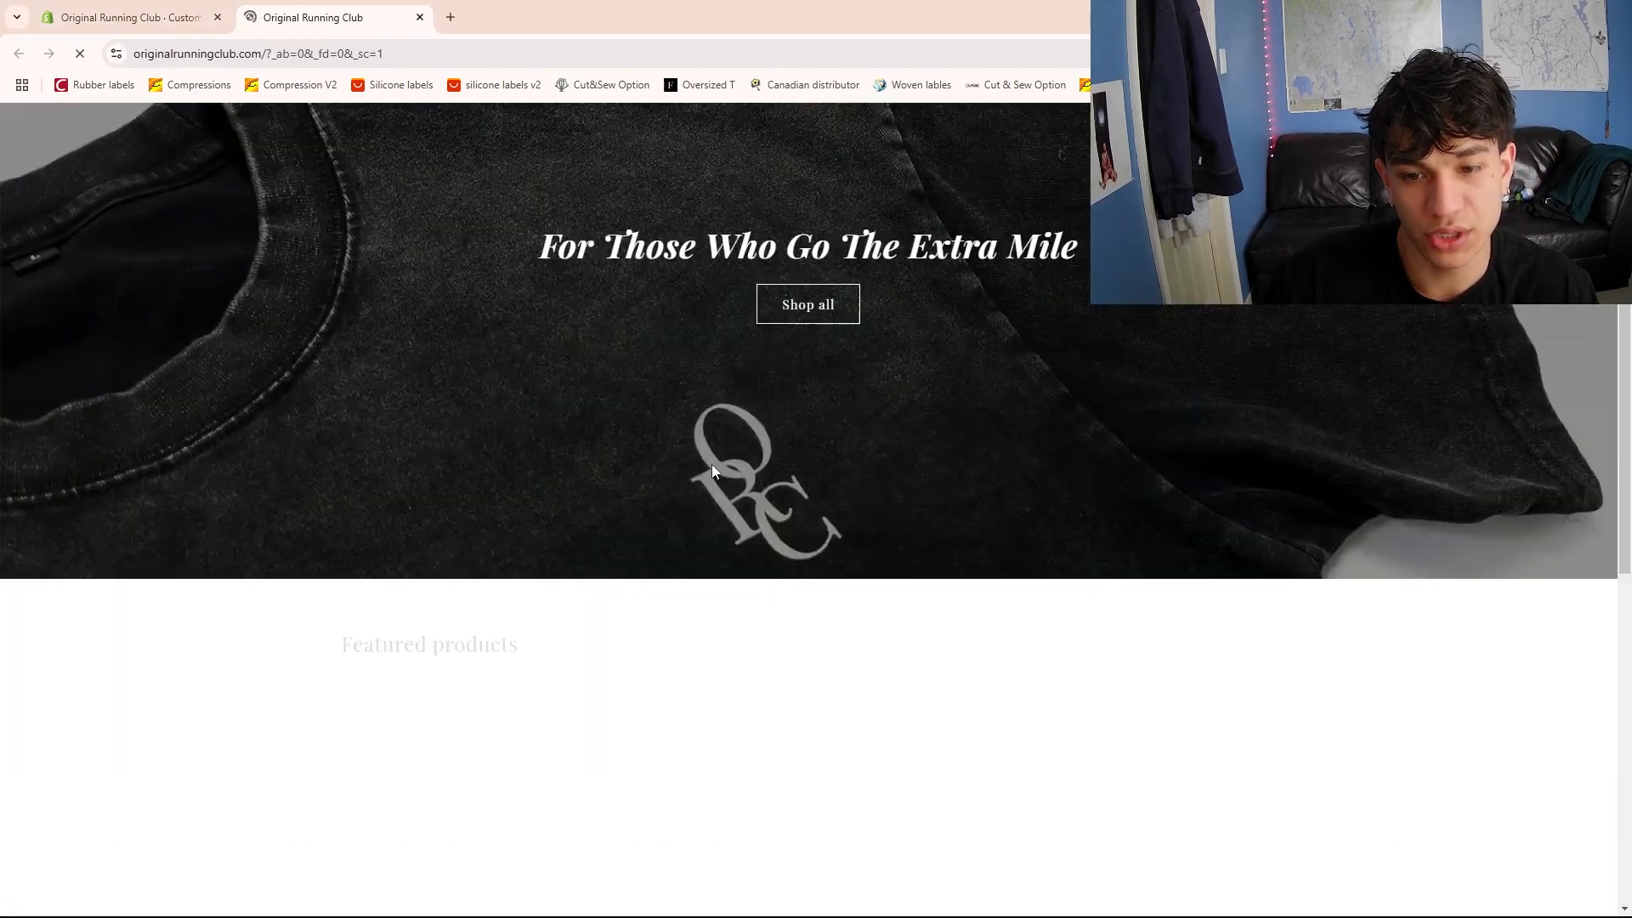
pyautogui.scroll(4, 729, 456)
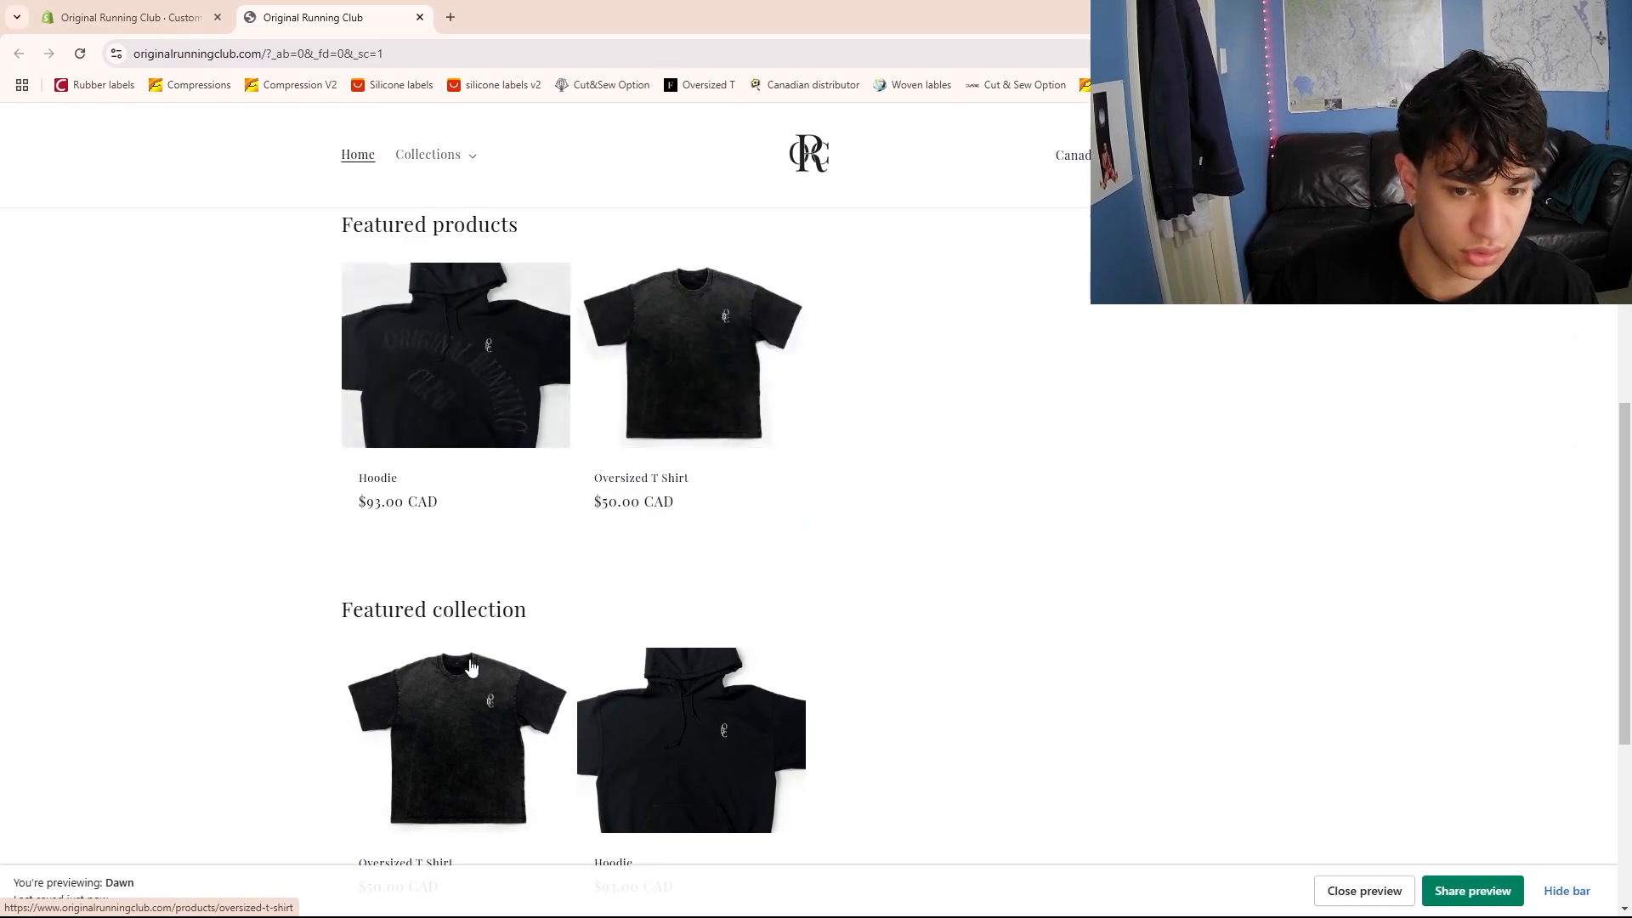
pyautogui.scroll(8, 1141, 552)
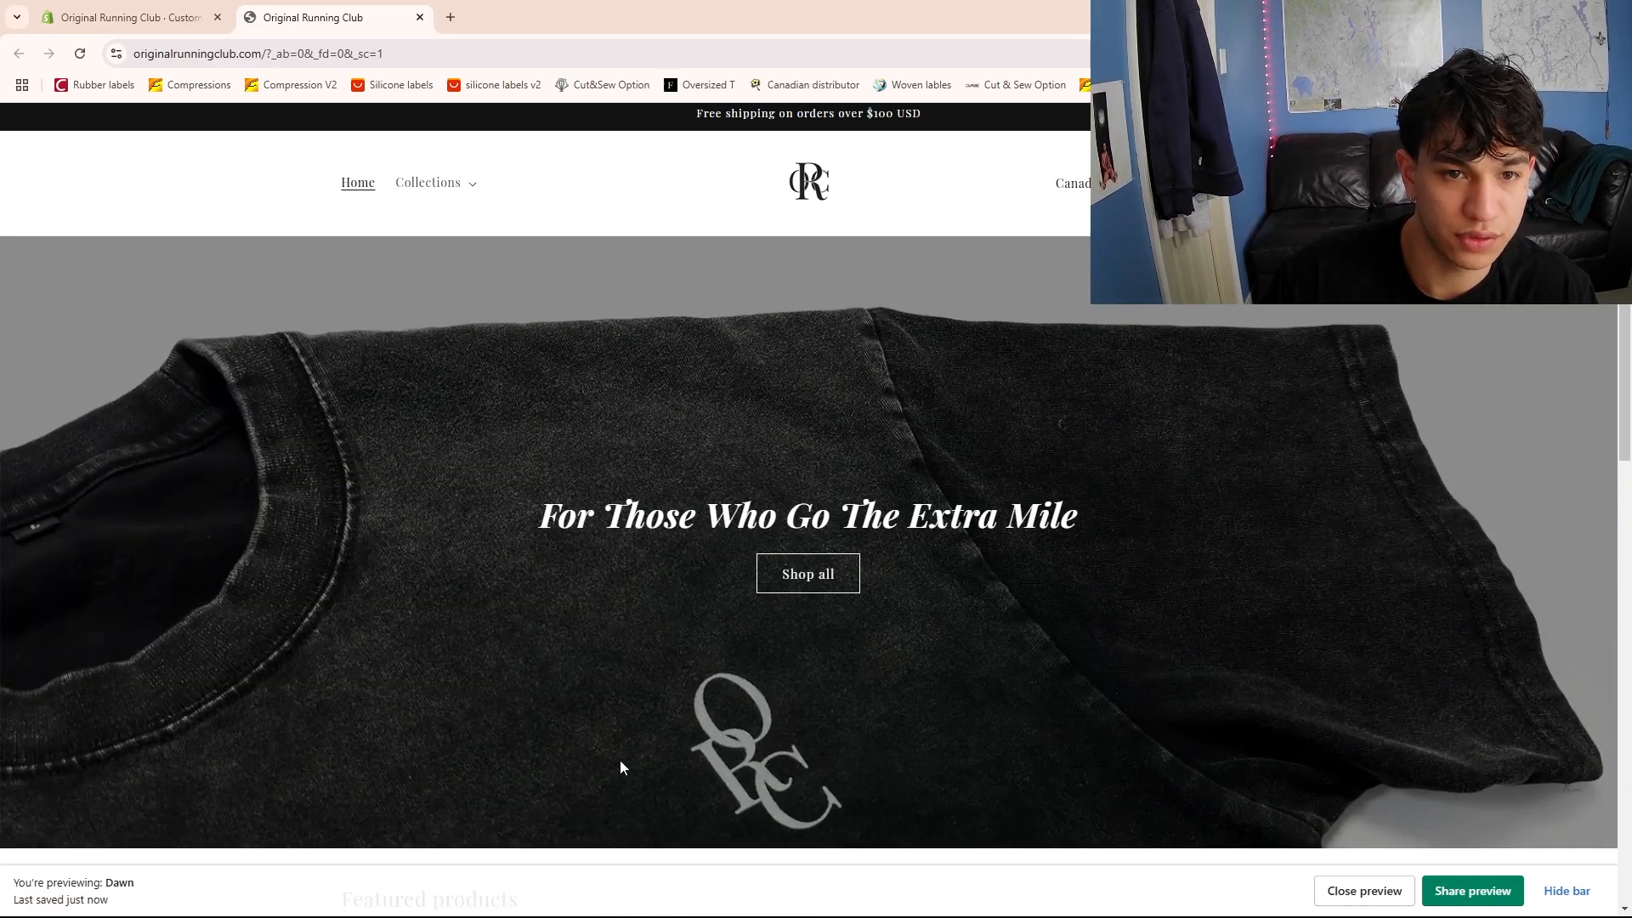
pyautogui.scroll(-6, 1053, 609)
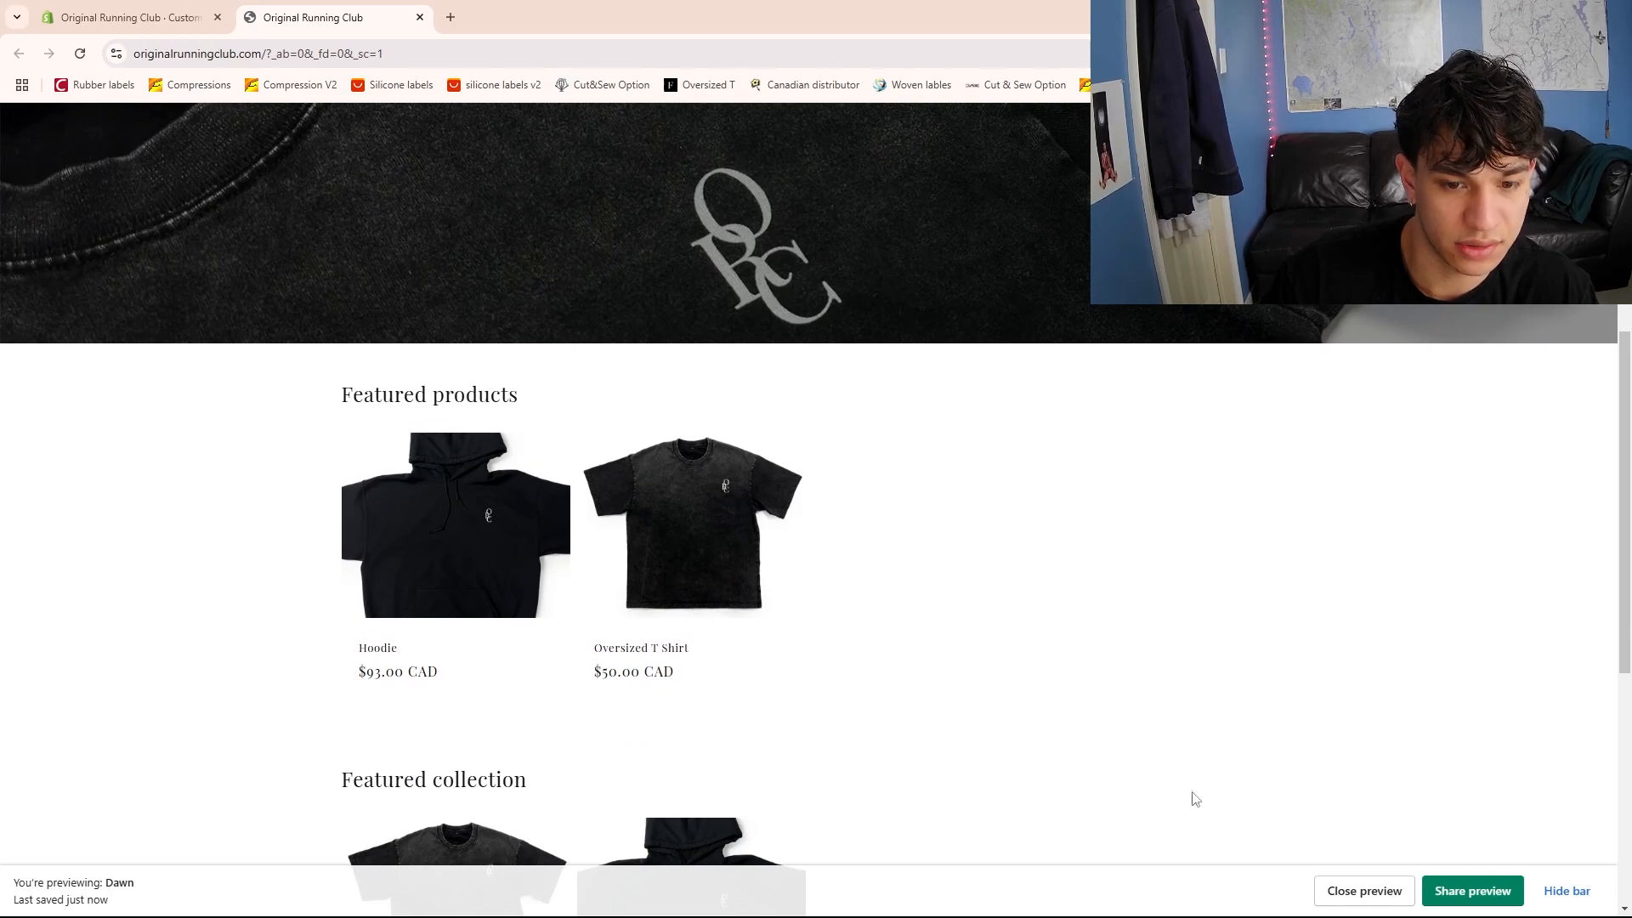
# Review the previewed home page from the banner through both featured collections down to the footer
pyautogui.scroll(-2, 976, 470)
pyautogui.scroll(-4, 882, 506)
pyautogui.scroll(4, 929, 586)
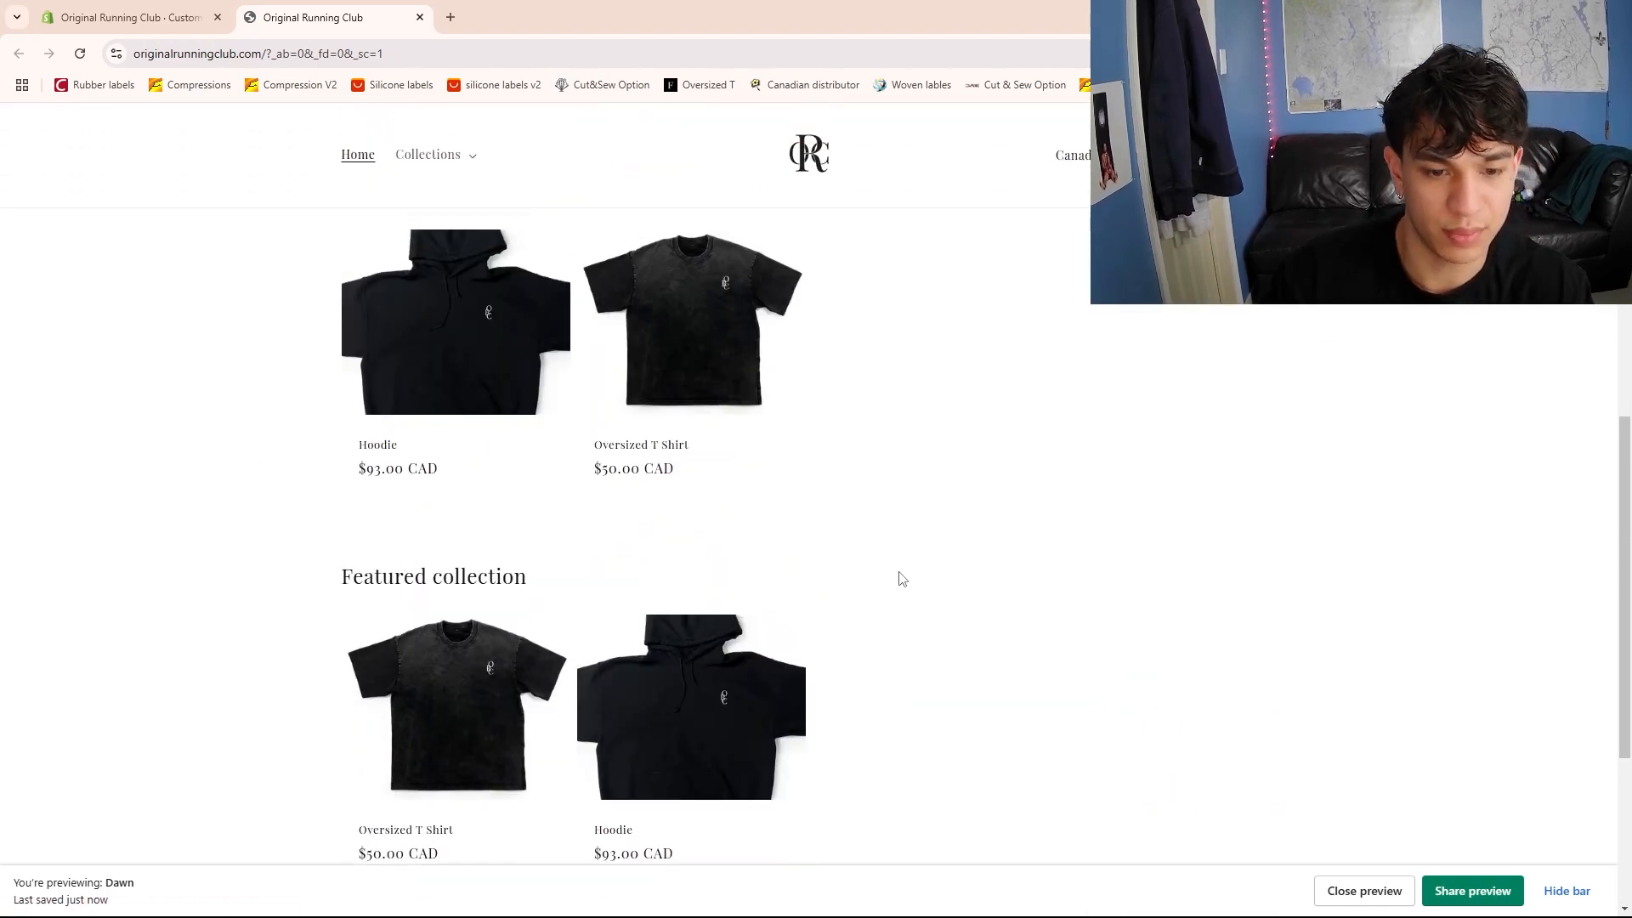
pyautogui.scroll(-4, 595, 629)
pyautogui.moveTo(204, 556); pyautogui.dragTo(1620, 716)
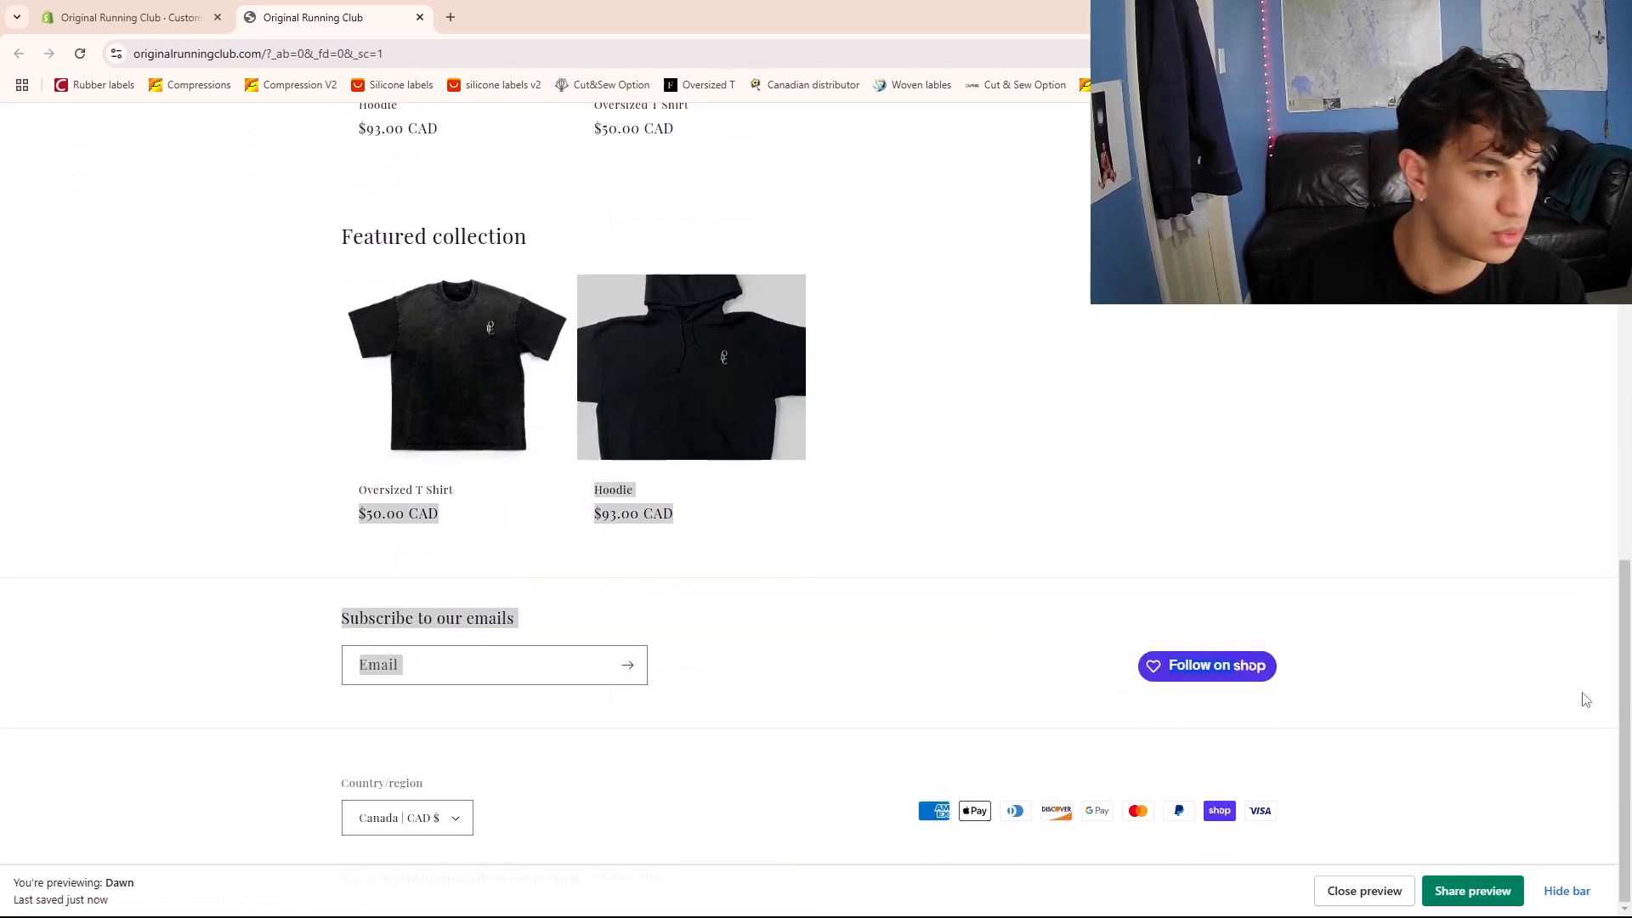
pyautogui.scroll(10, 995, 609)
pyautogui.scroll(-4, 876, 578)
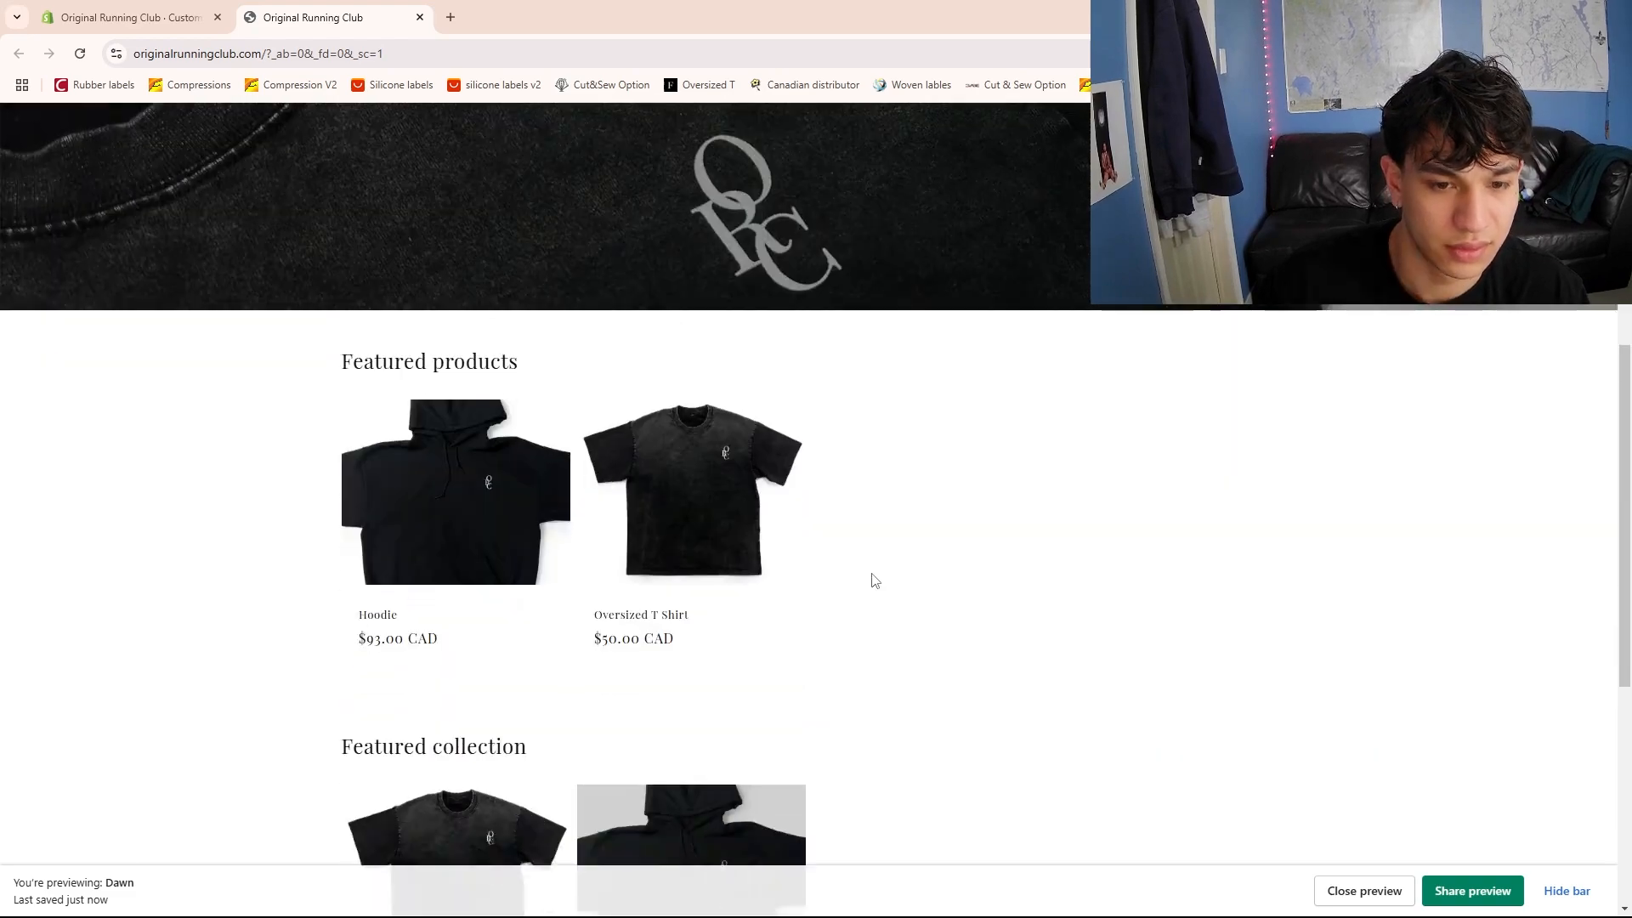
# Return to the theme editor and review the Image banner's settings and both featured collections on the home page
pyautogui.click(158, 17)
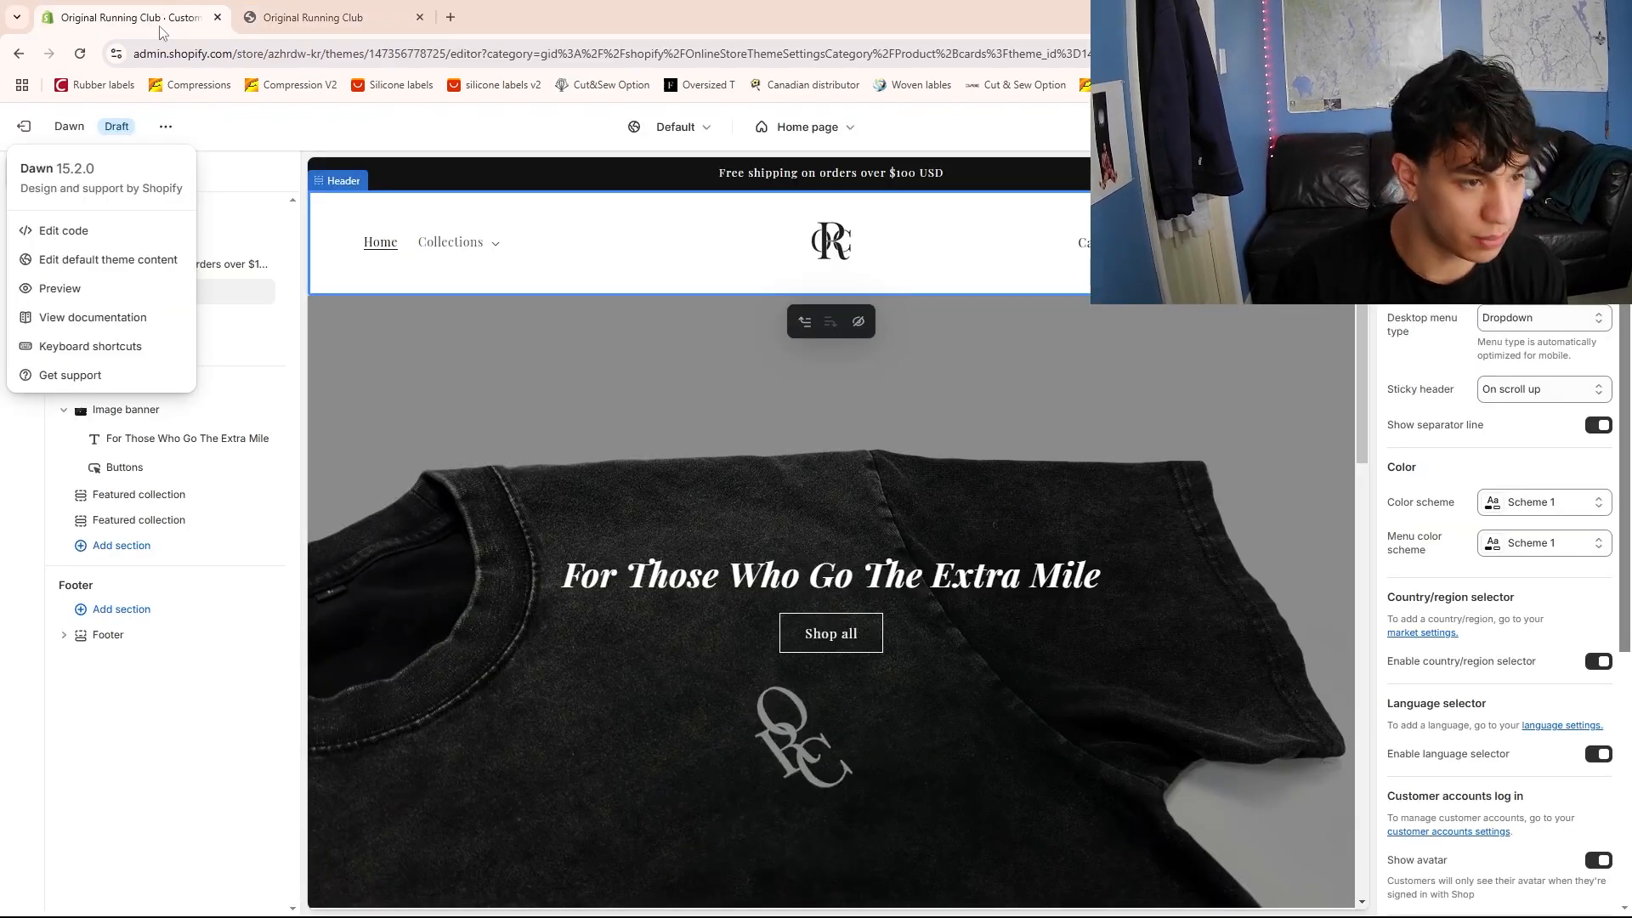
pyautogui.click(519, 348)
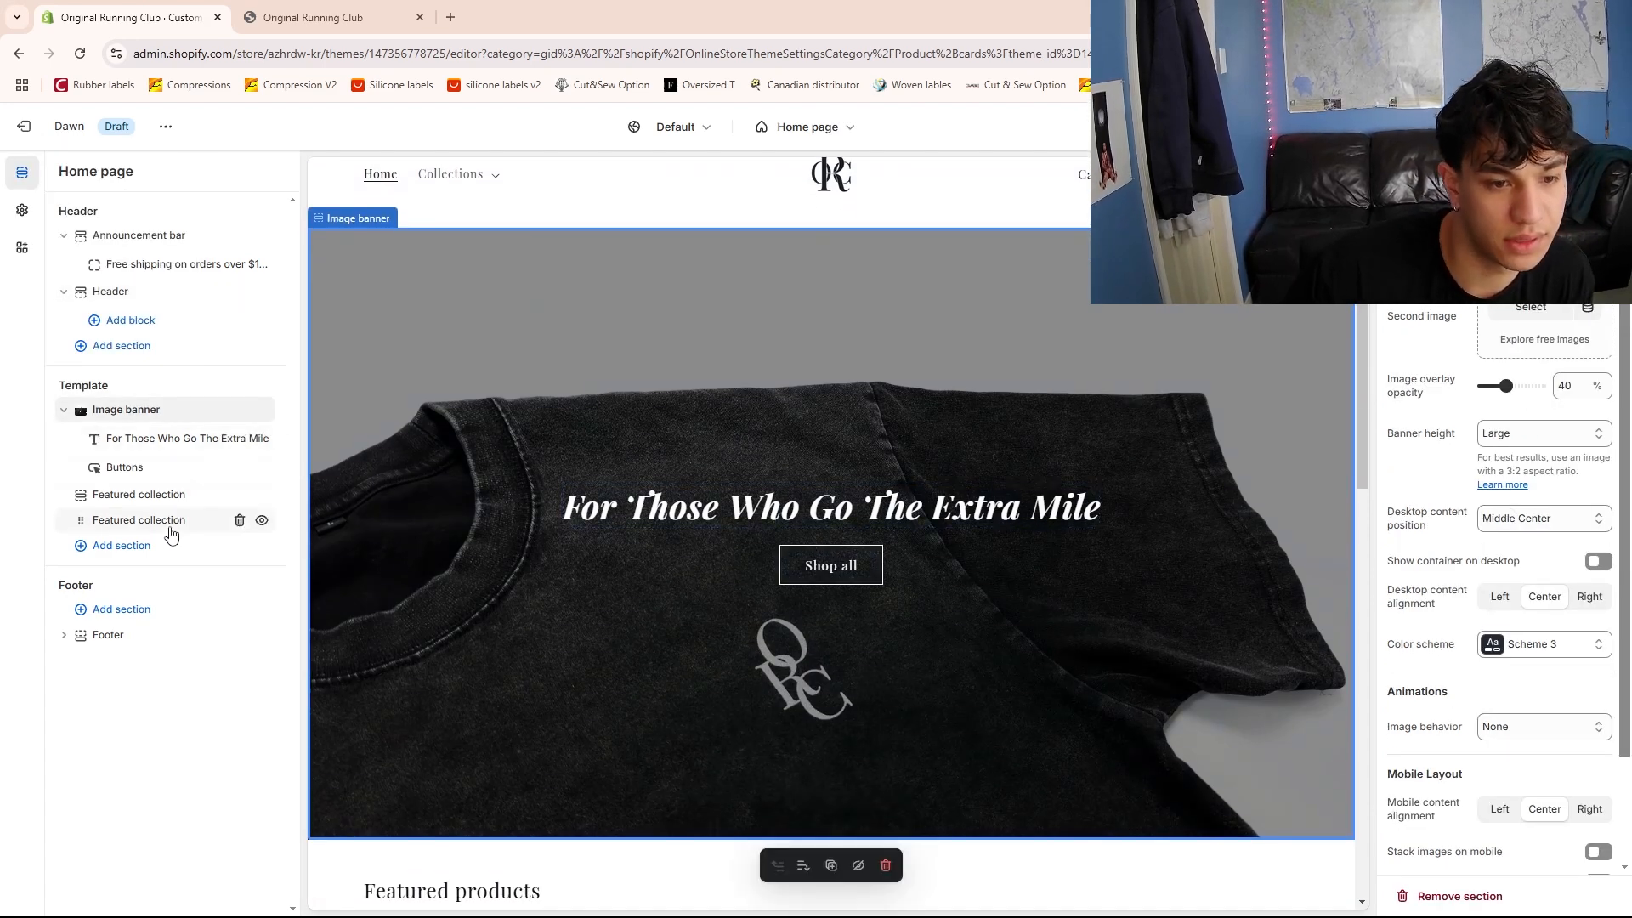
pyautogui.scroll(-2, 1521, 551)
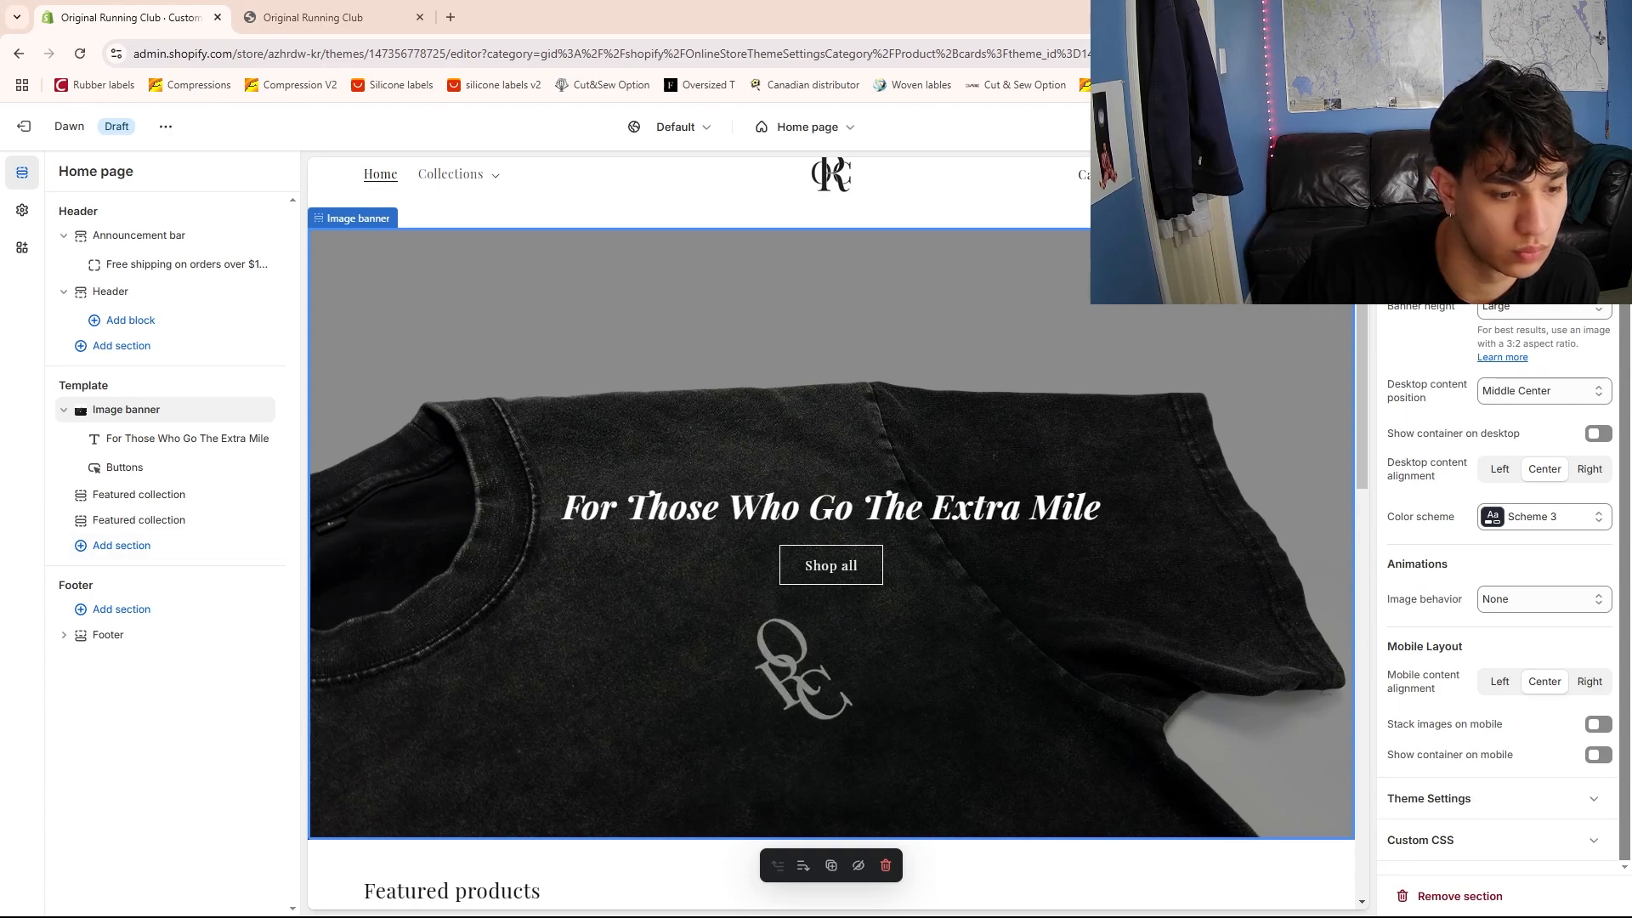
pyautogui.scroll(-7, 569, 456)
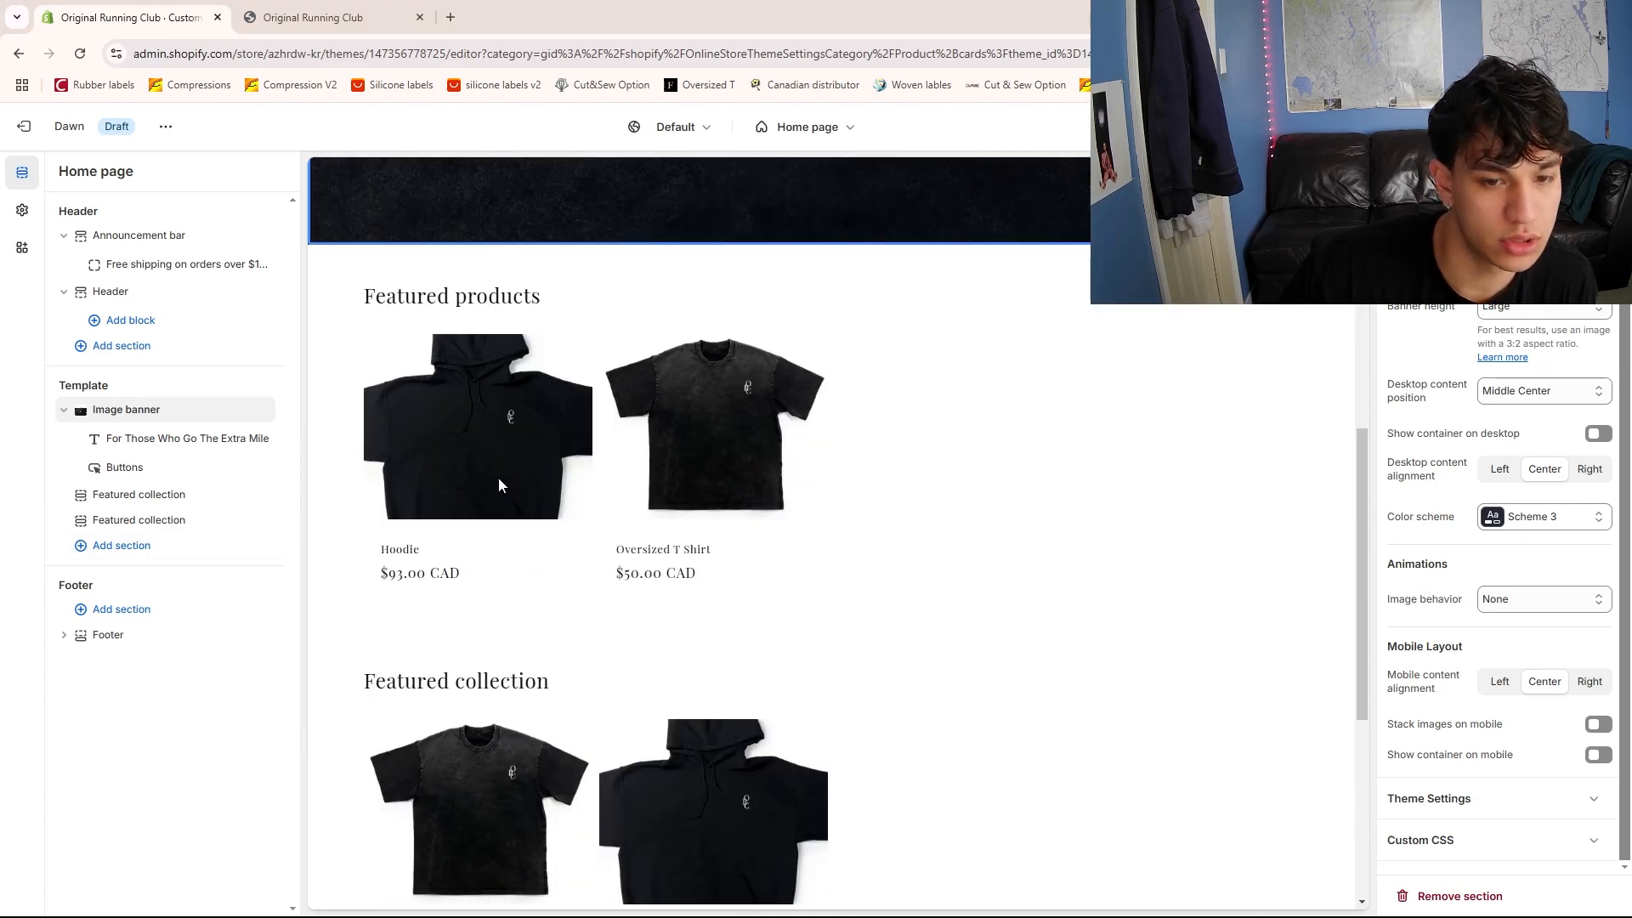
pyautogui.scroll(7, 570, 489)
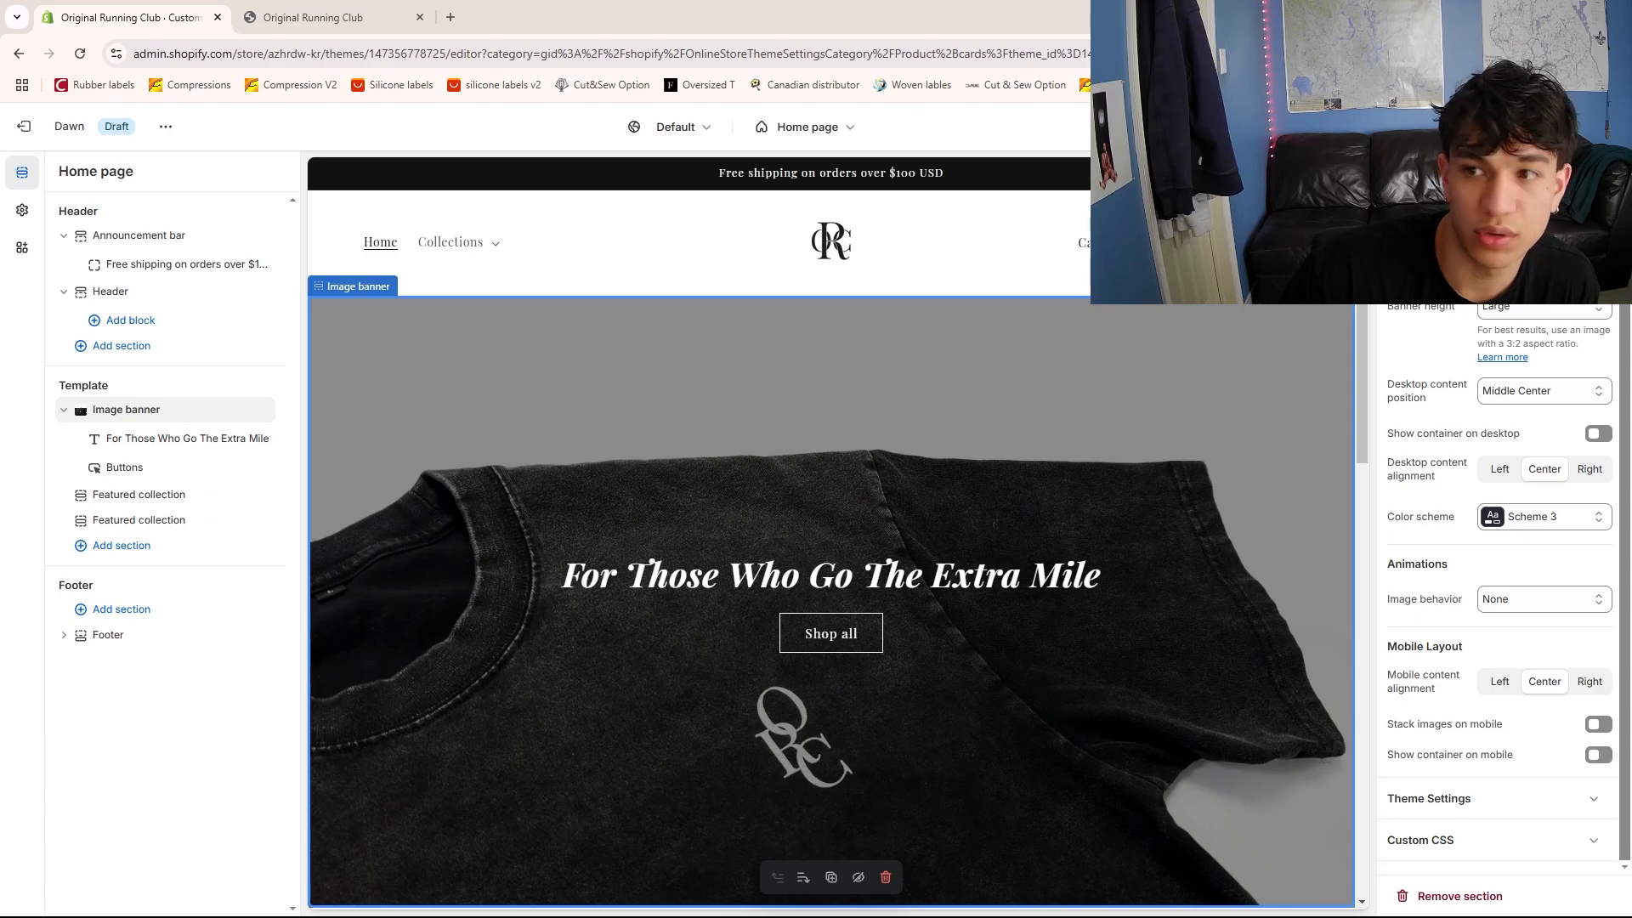
# Exit the theme editor and start a new product in the store's product list with the title "T Shirt"
pyautogui.click(24, 127)
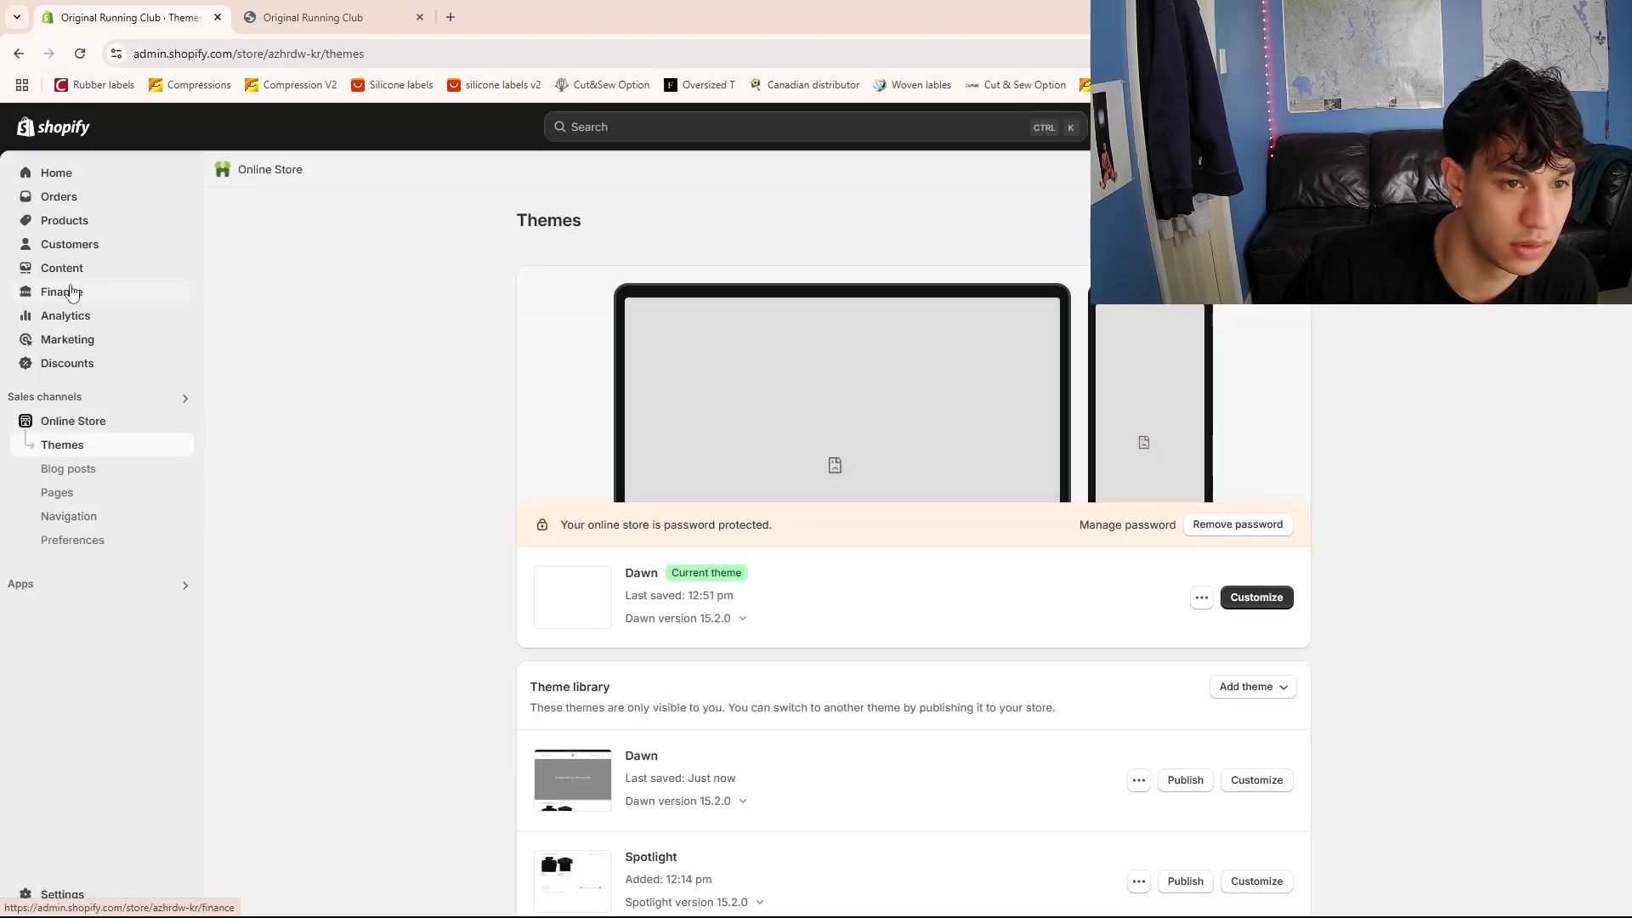
pyautogui.click(64, 221)
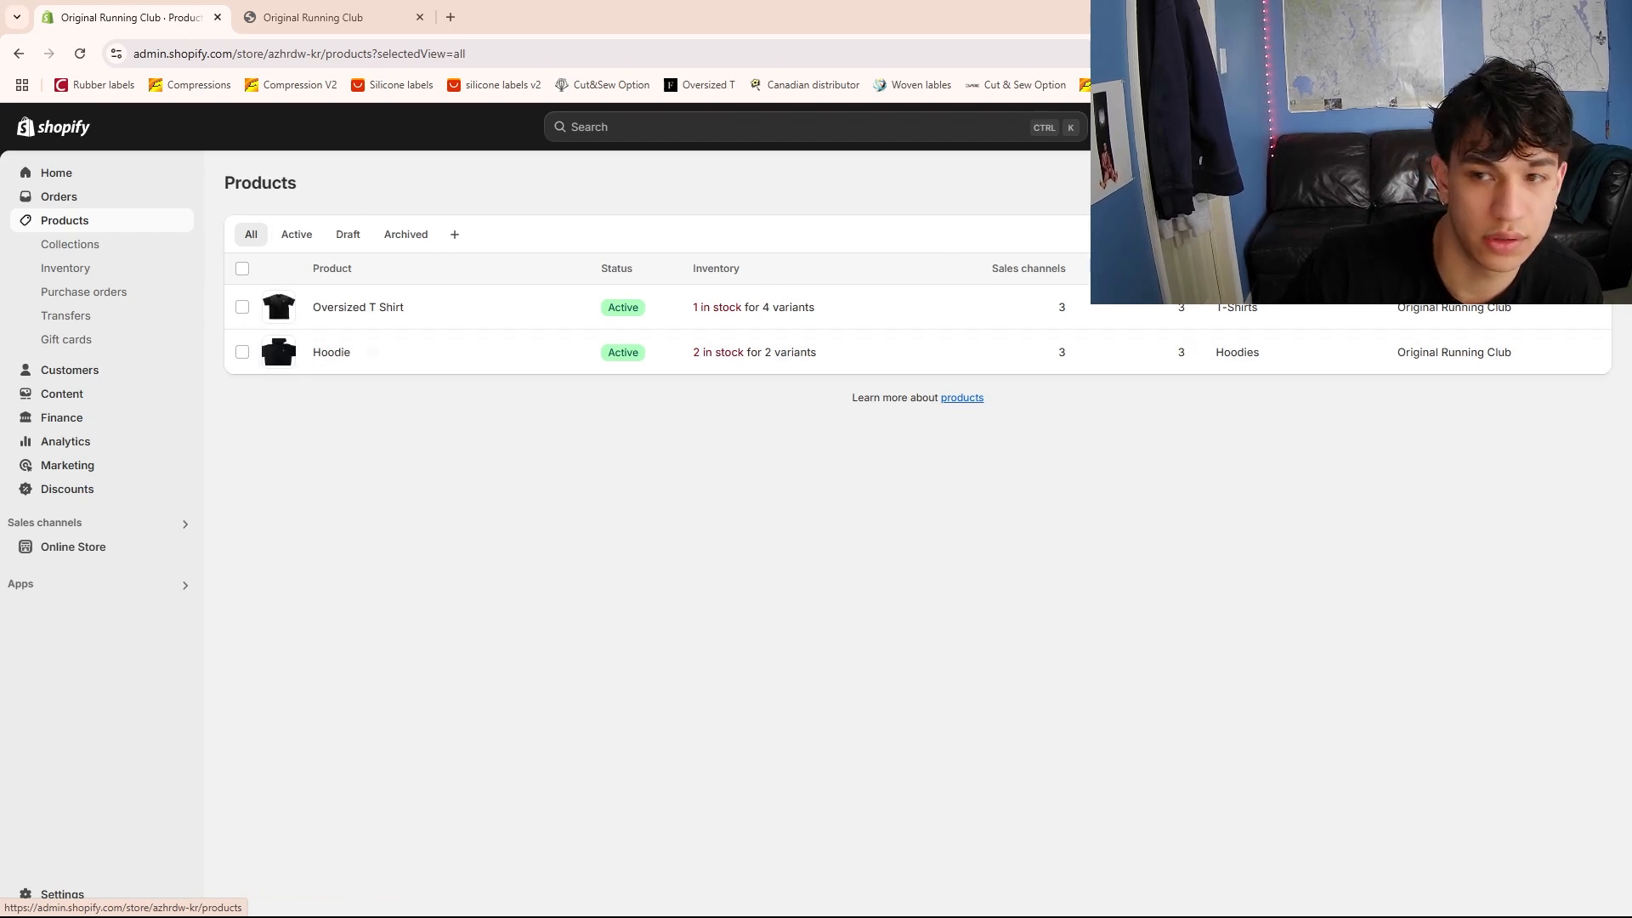
pyautogui.click(1569, 182)
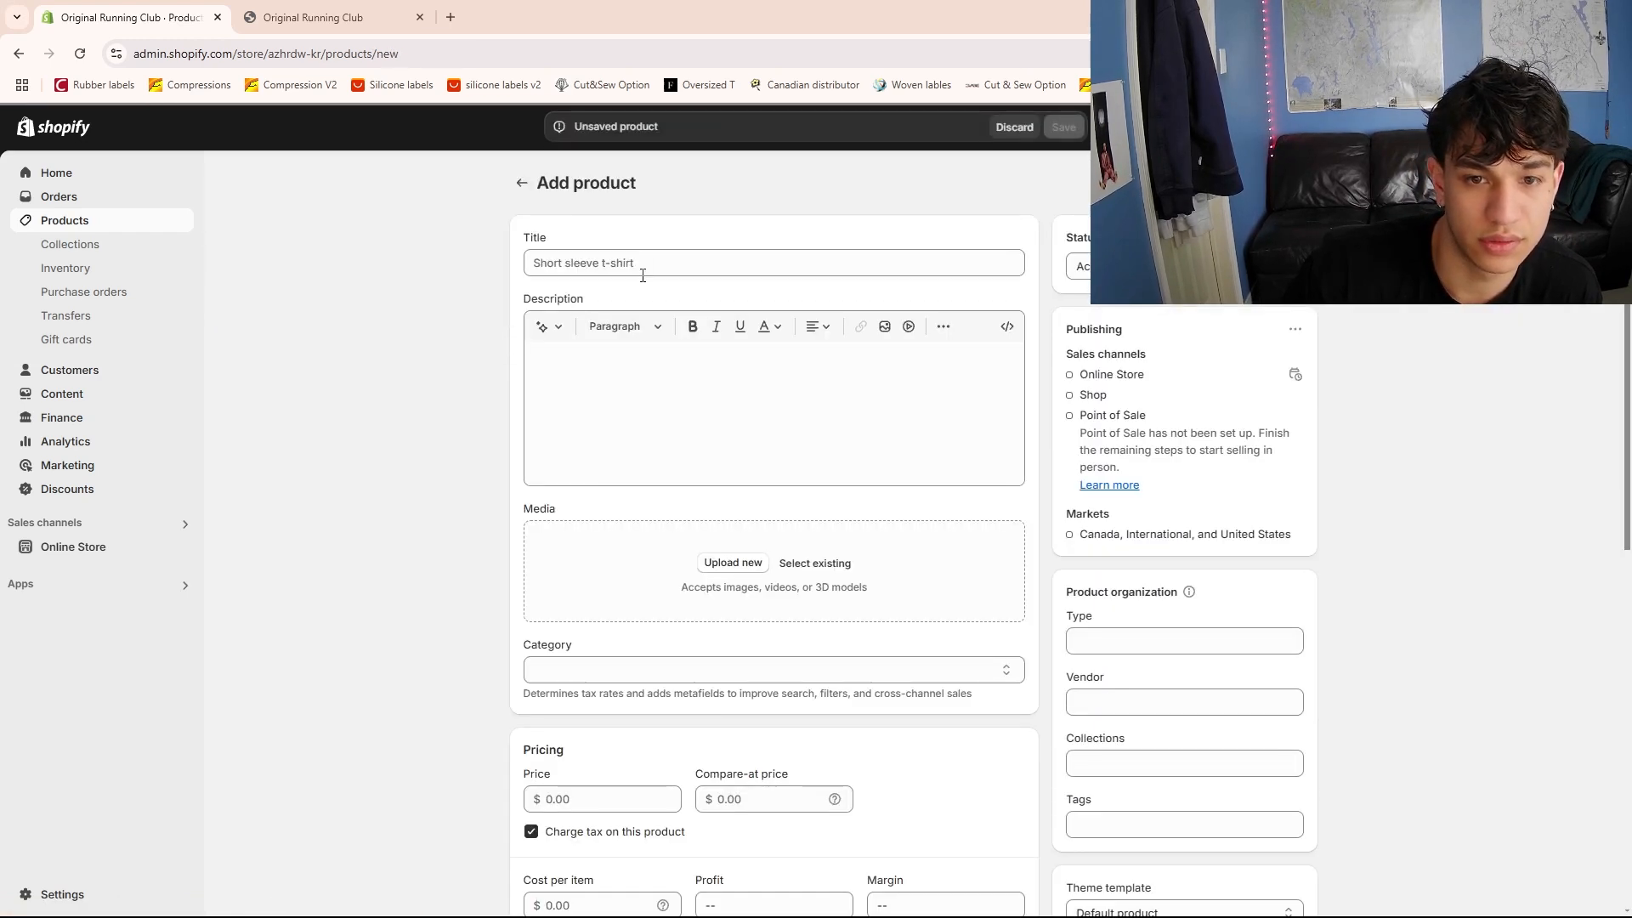
pyautogui.click(649, 261)
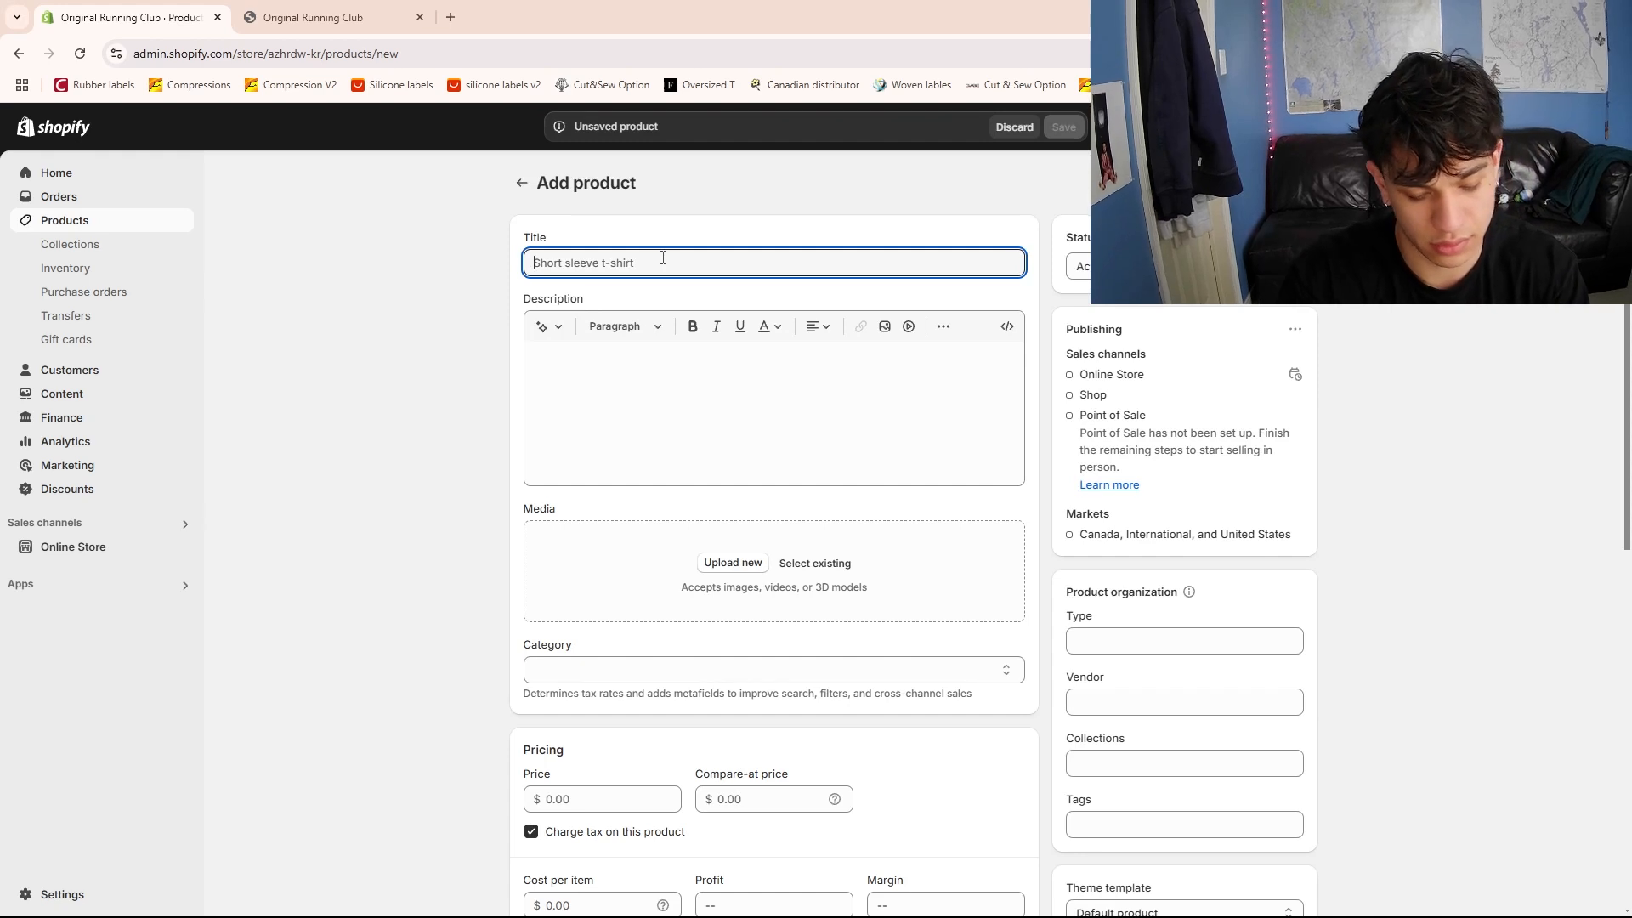
pyautogui.write('T Shirt')
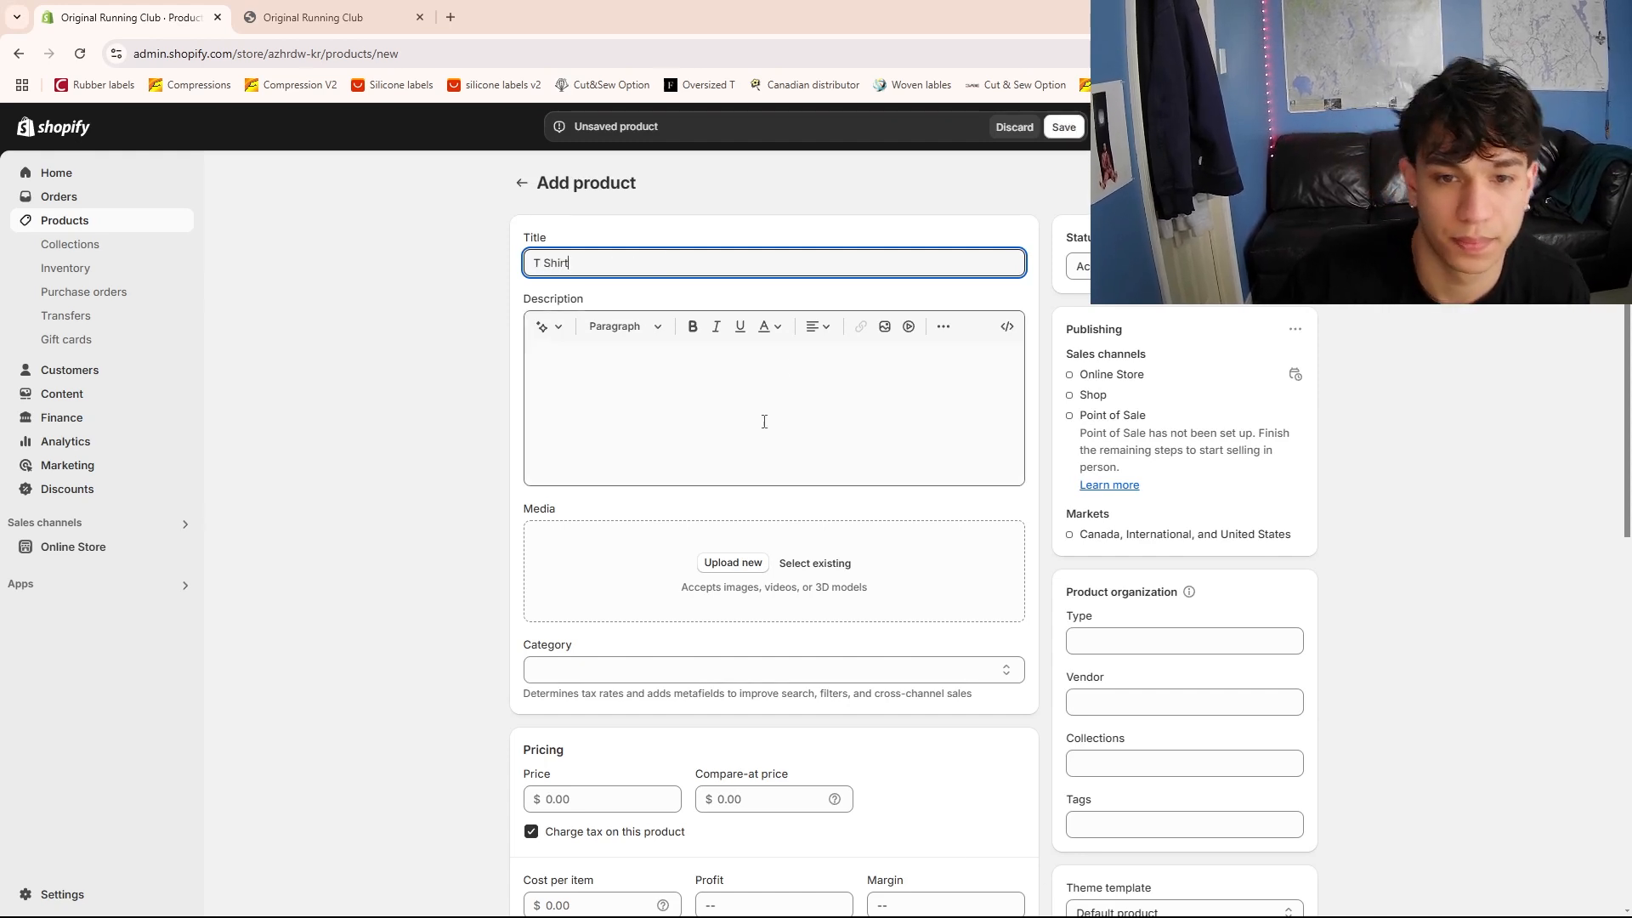
# Generate the product description from the keywords "pump cover description" in the Expert tone and keep the generated text
pyautogui.click(725, 368)
pyautogui.click(539, 328)
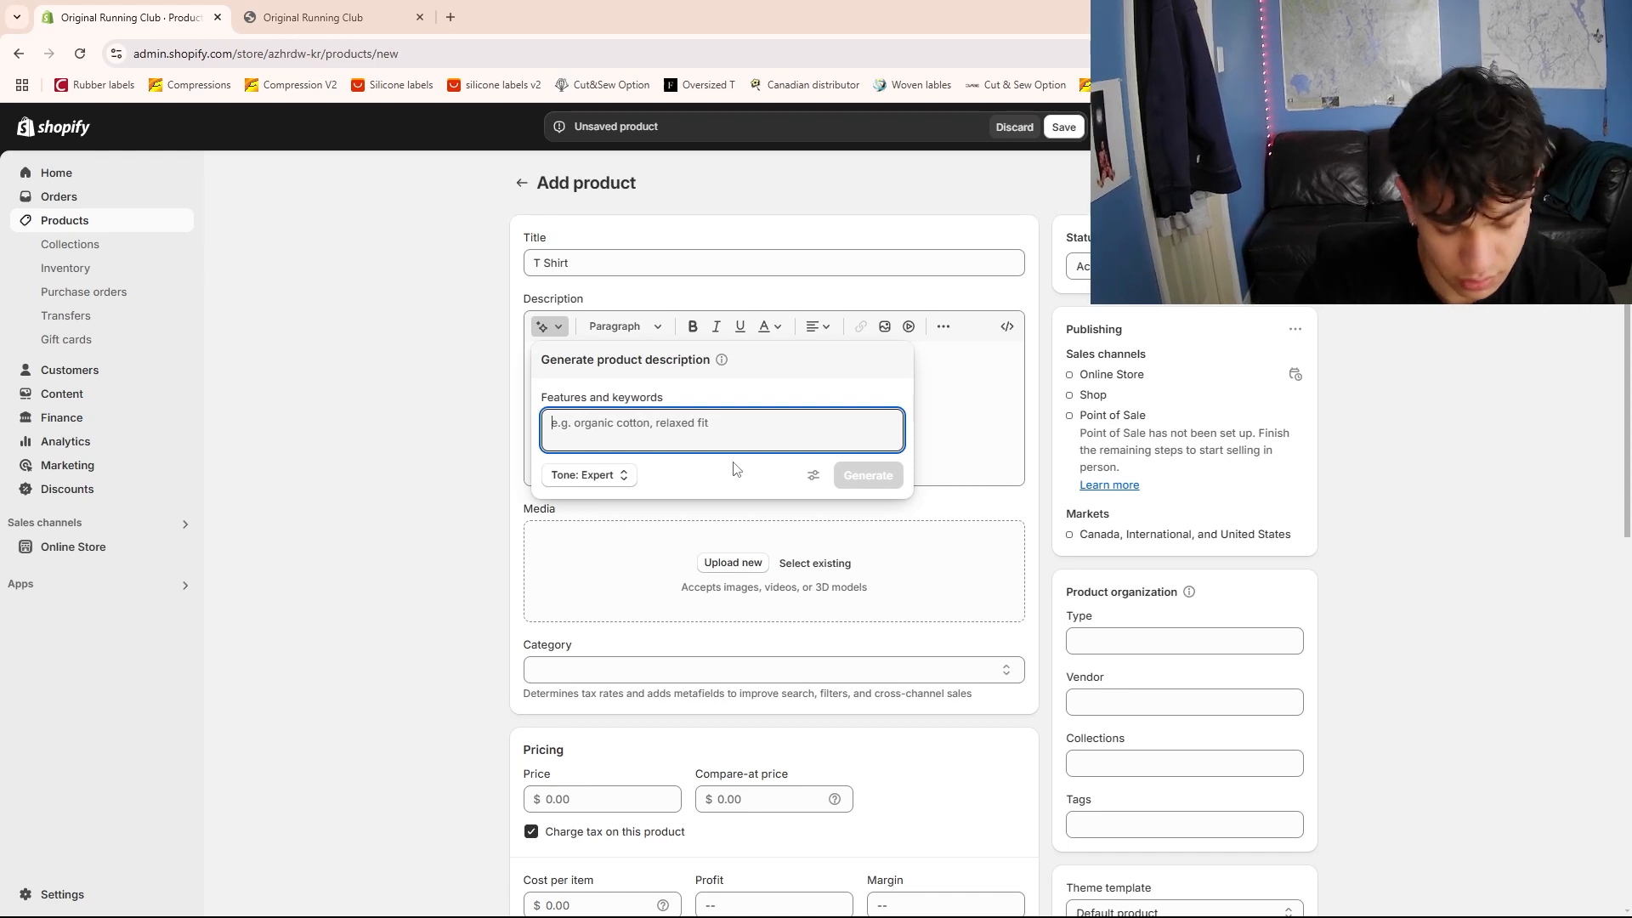
pyautogui.write('pump cover description')
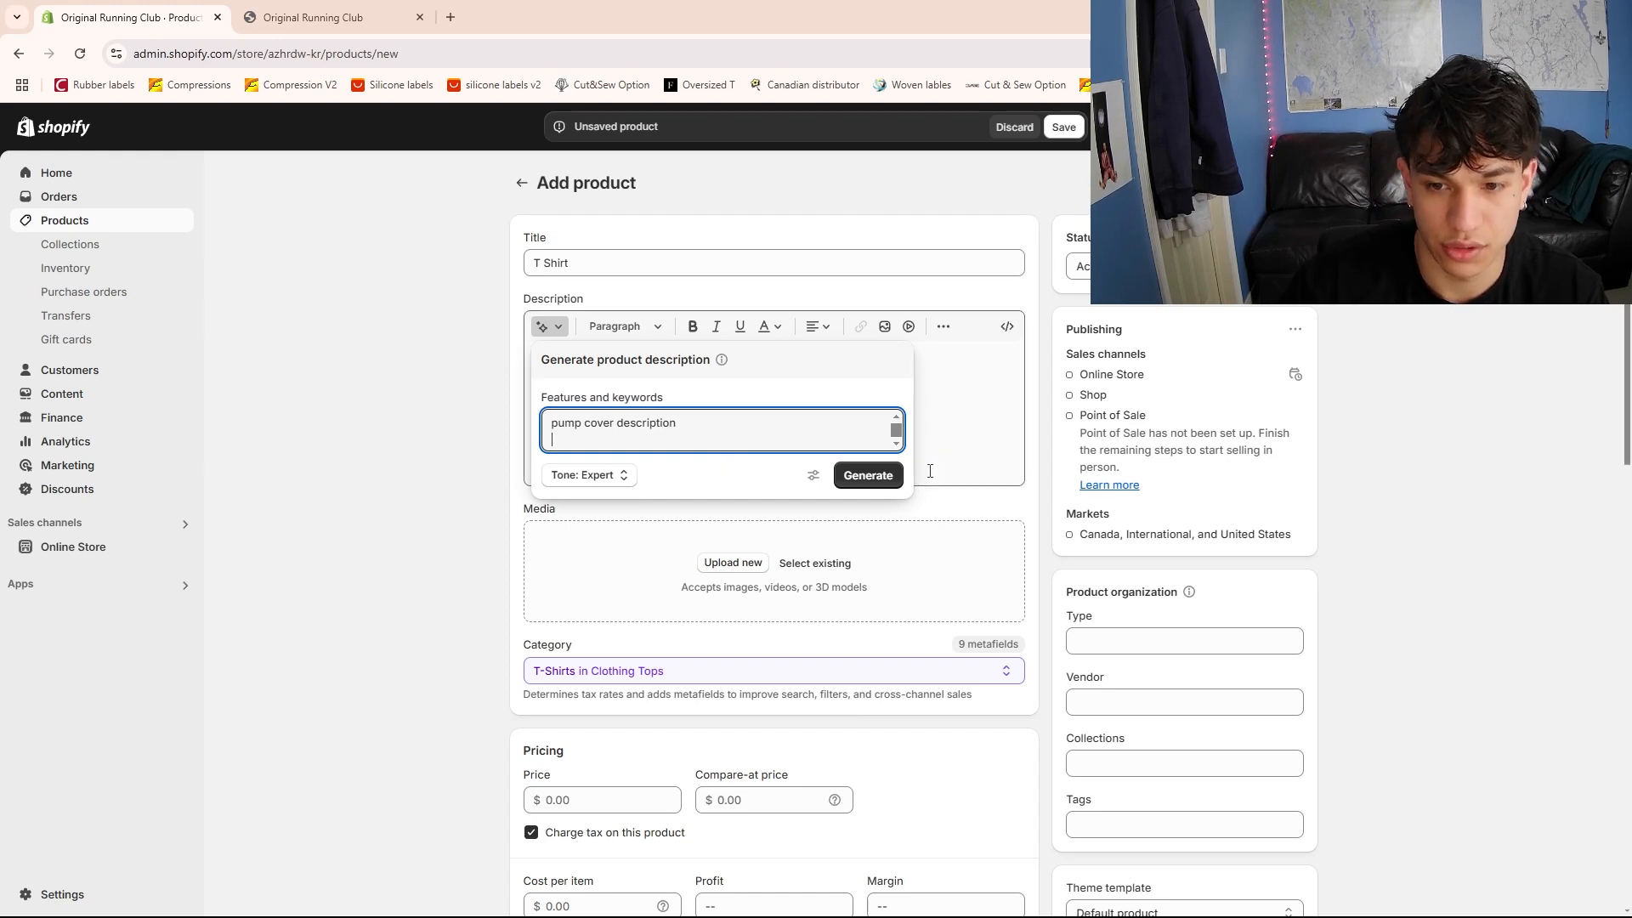
pyautogui.click(873, 476)
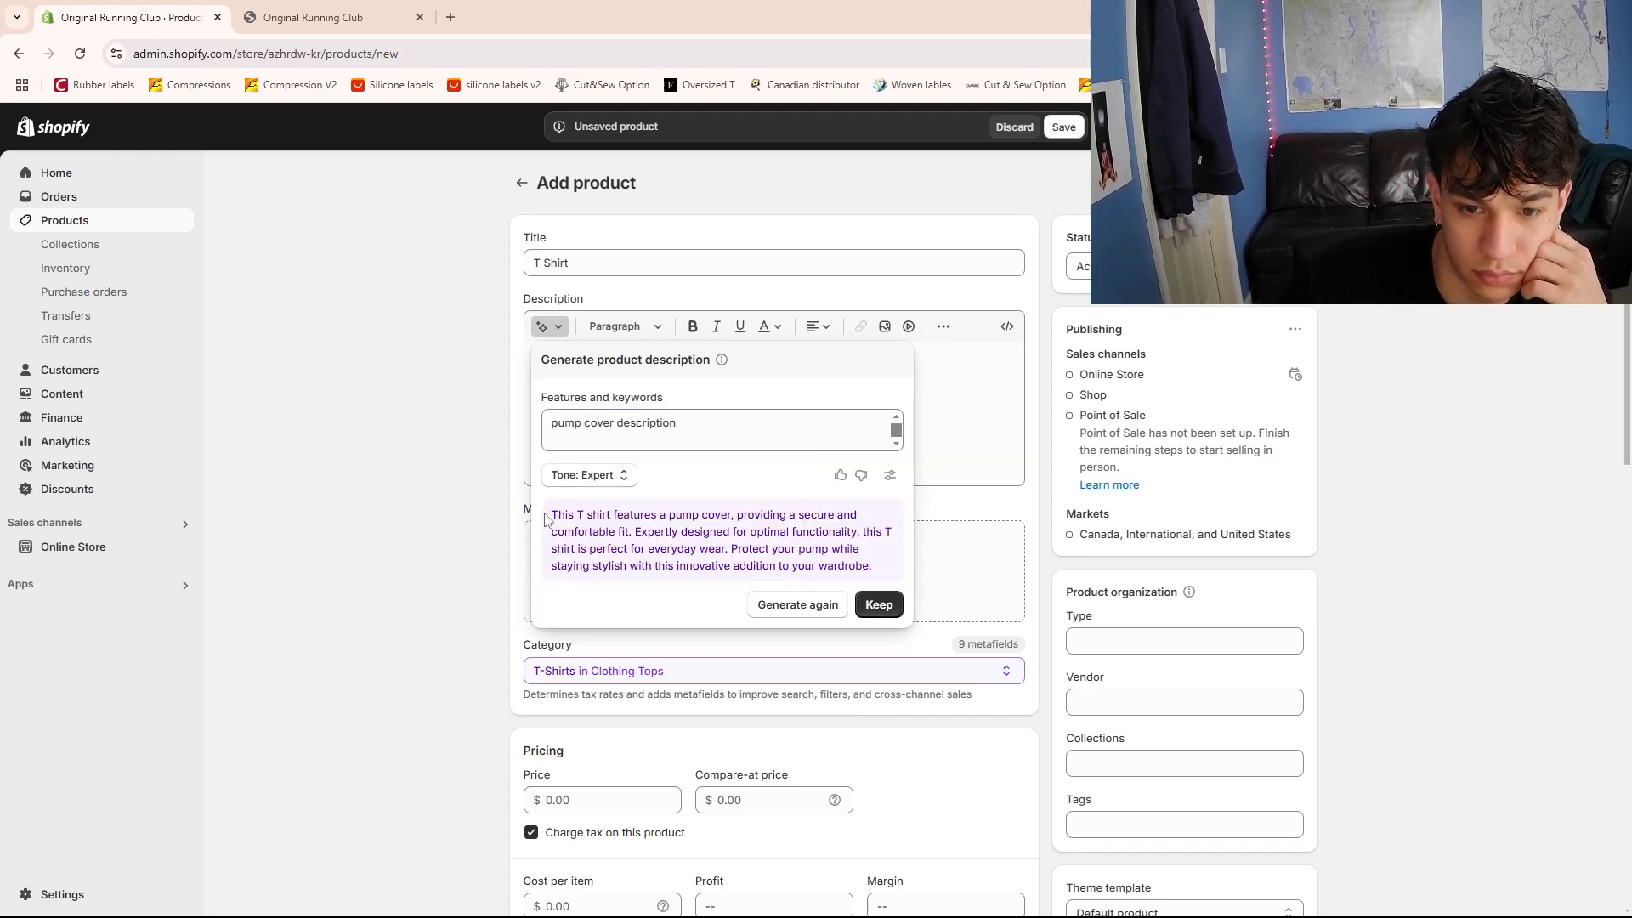
pyautogui.moveTo(563, 514); pyautogui.dragTo(892, 567)
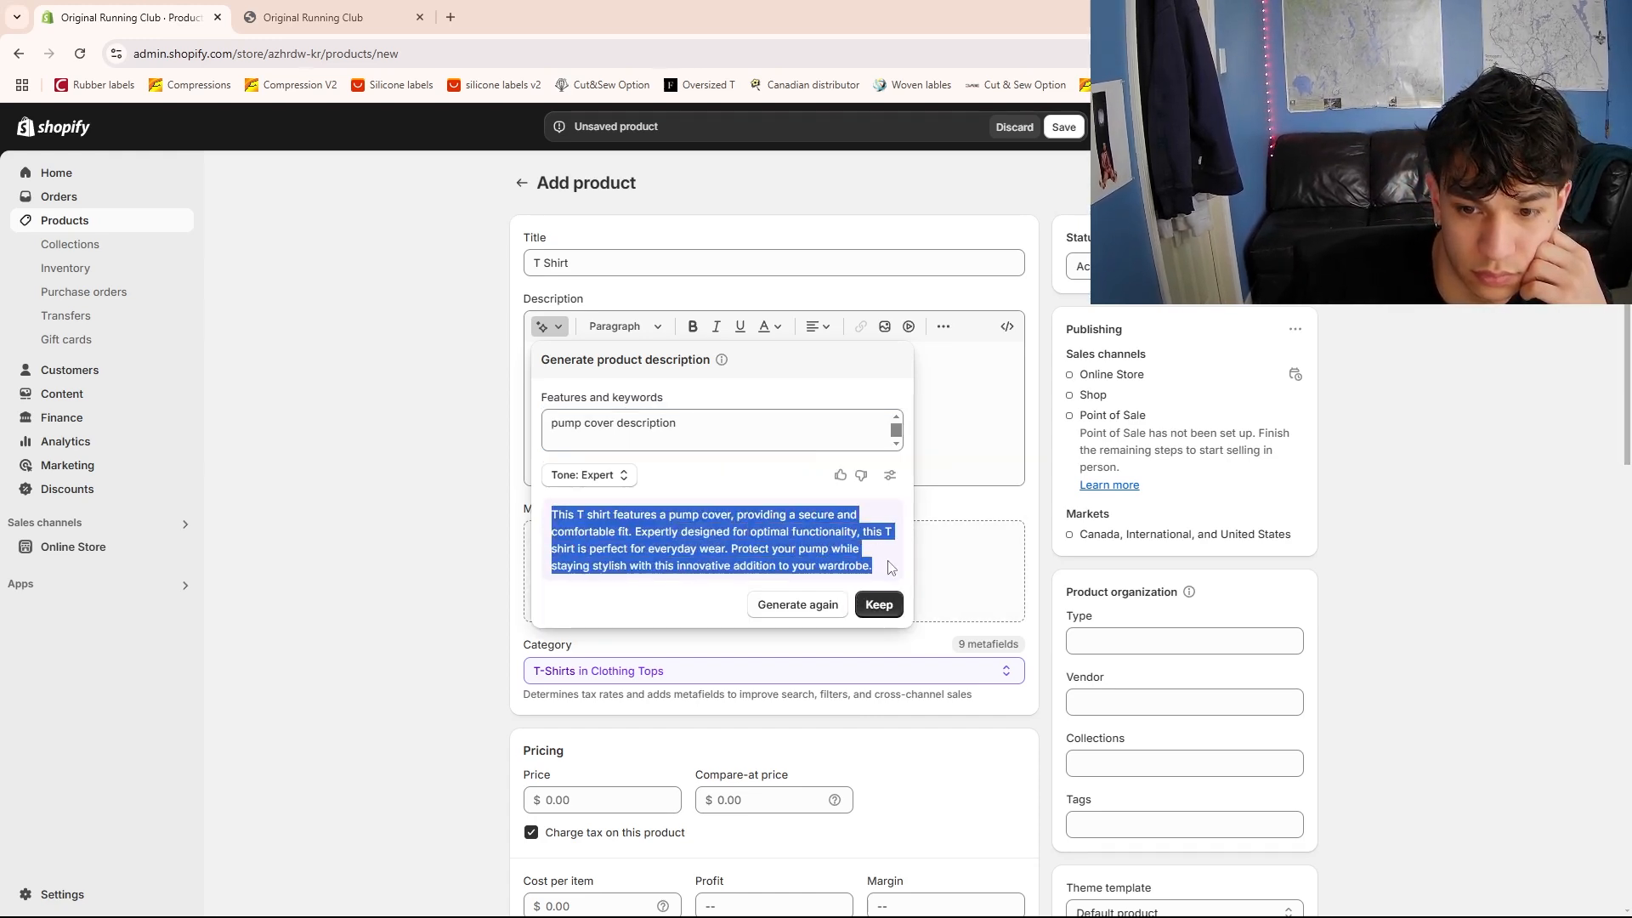
pyautogui.click(879, 605)
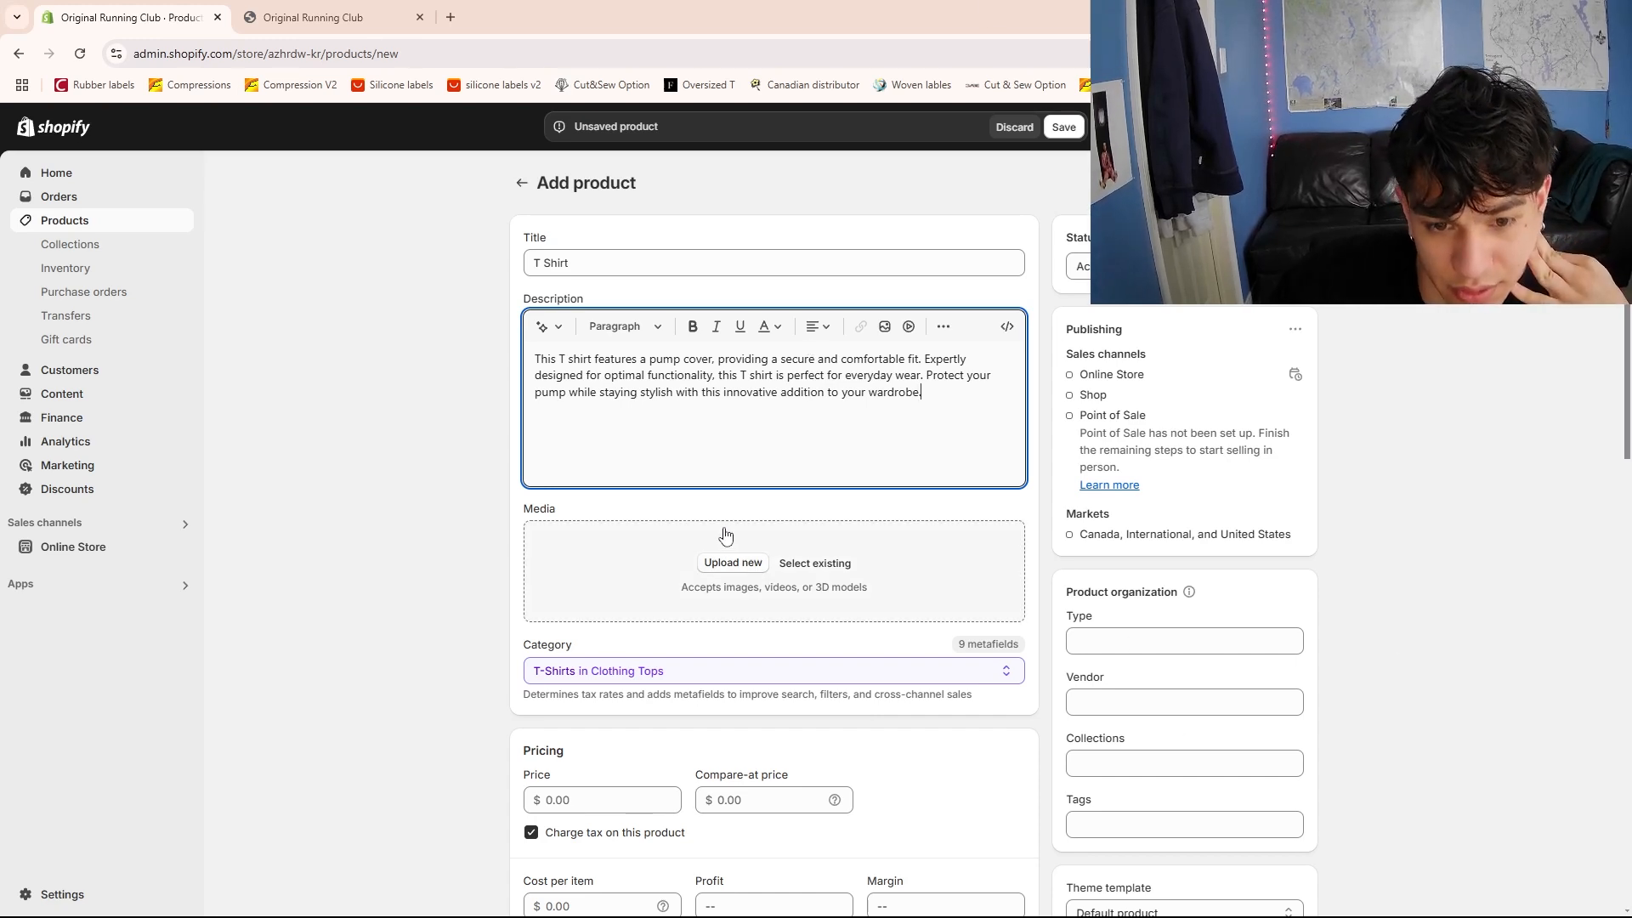
# Upload the "new logo" image from the Illustrator folder as media for the T Shirt product
pyautogui.click(736, 564)
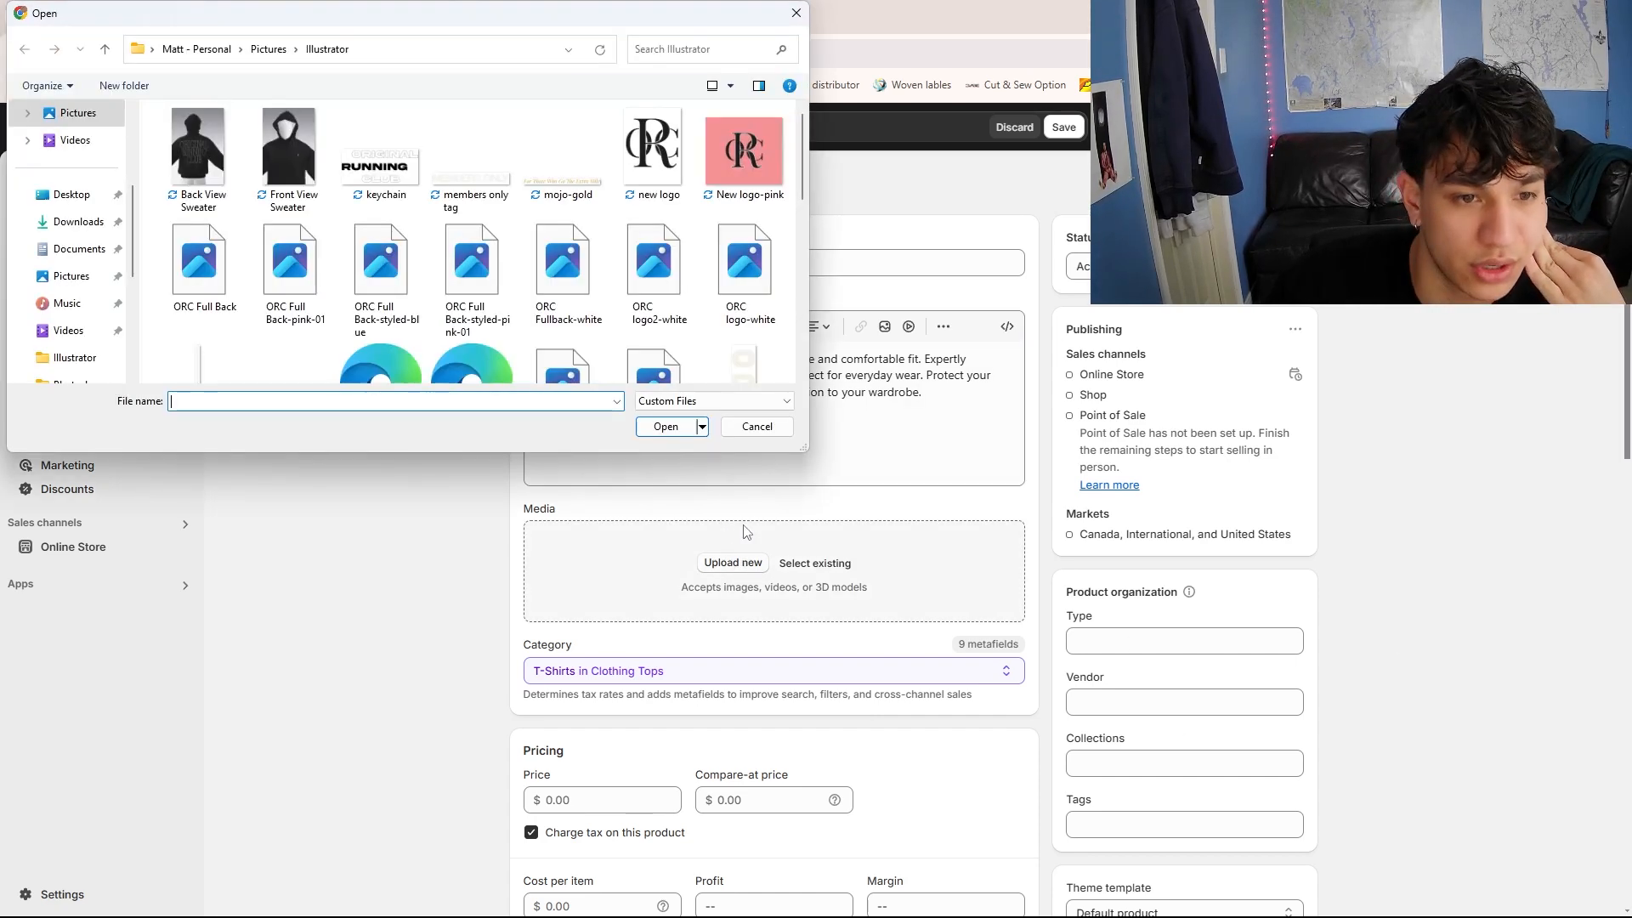
pyautogui.doubleClick(381, 272)
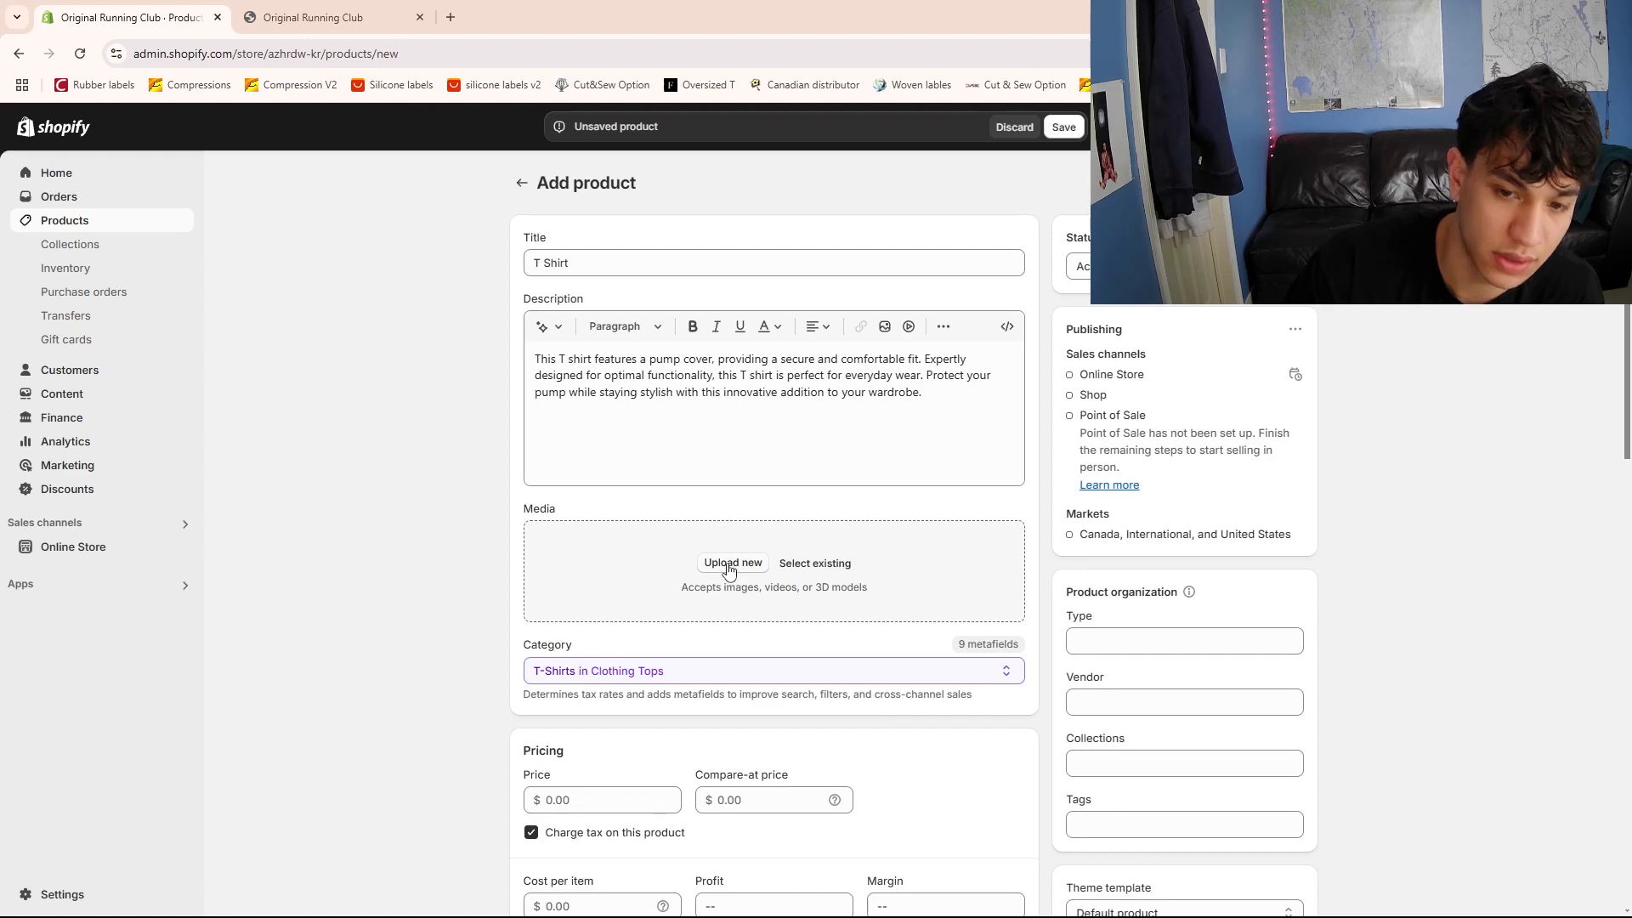
pyautogui.click(733, 563)
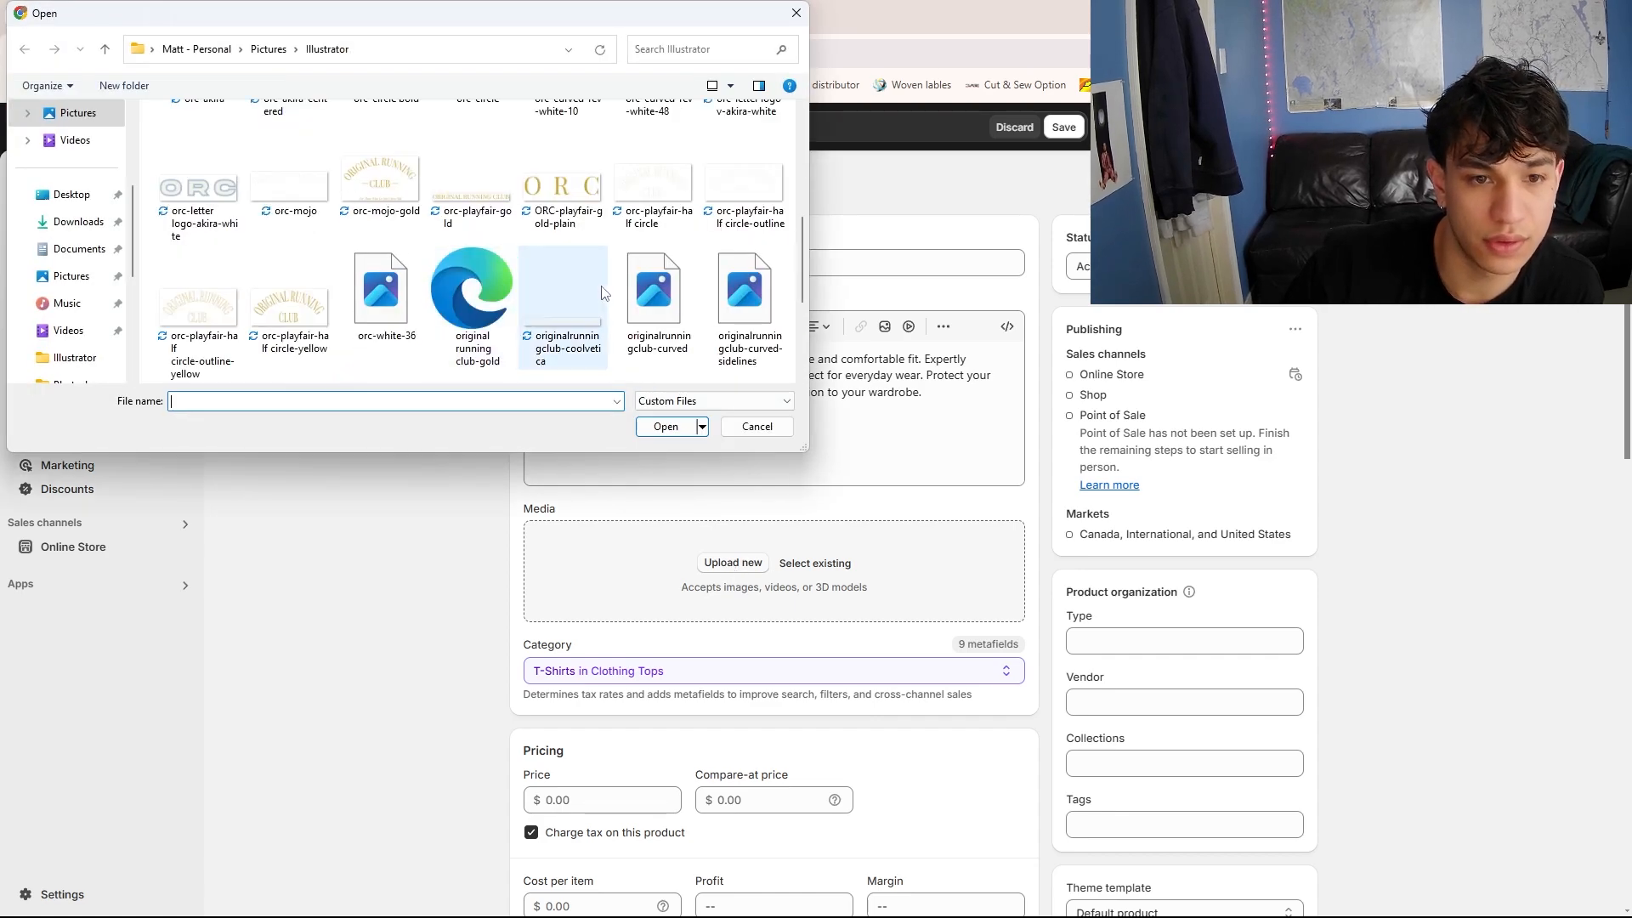
pyautogui.scroll(-4, 476, 319)
pyautogui.scroll(4, 421, 295)
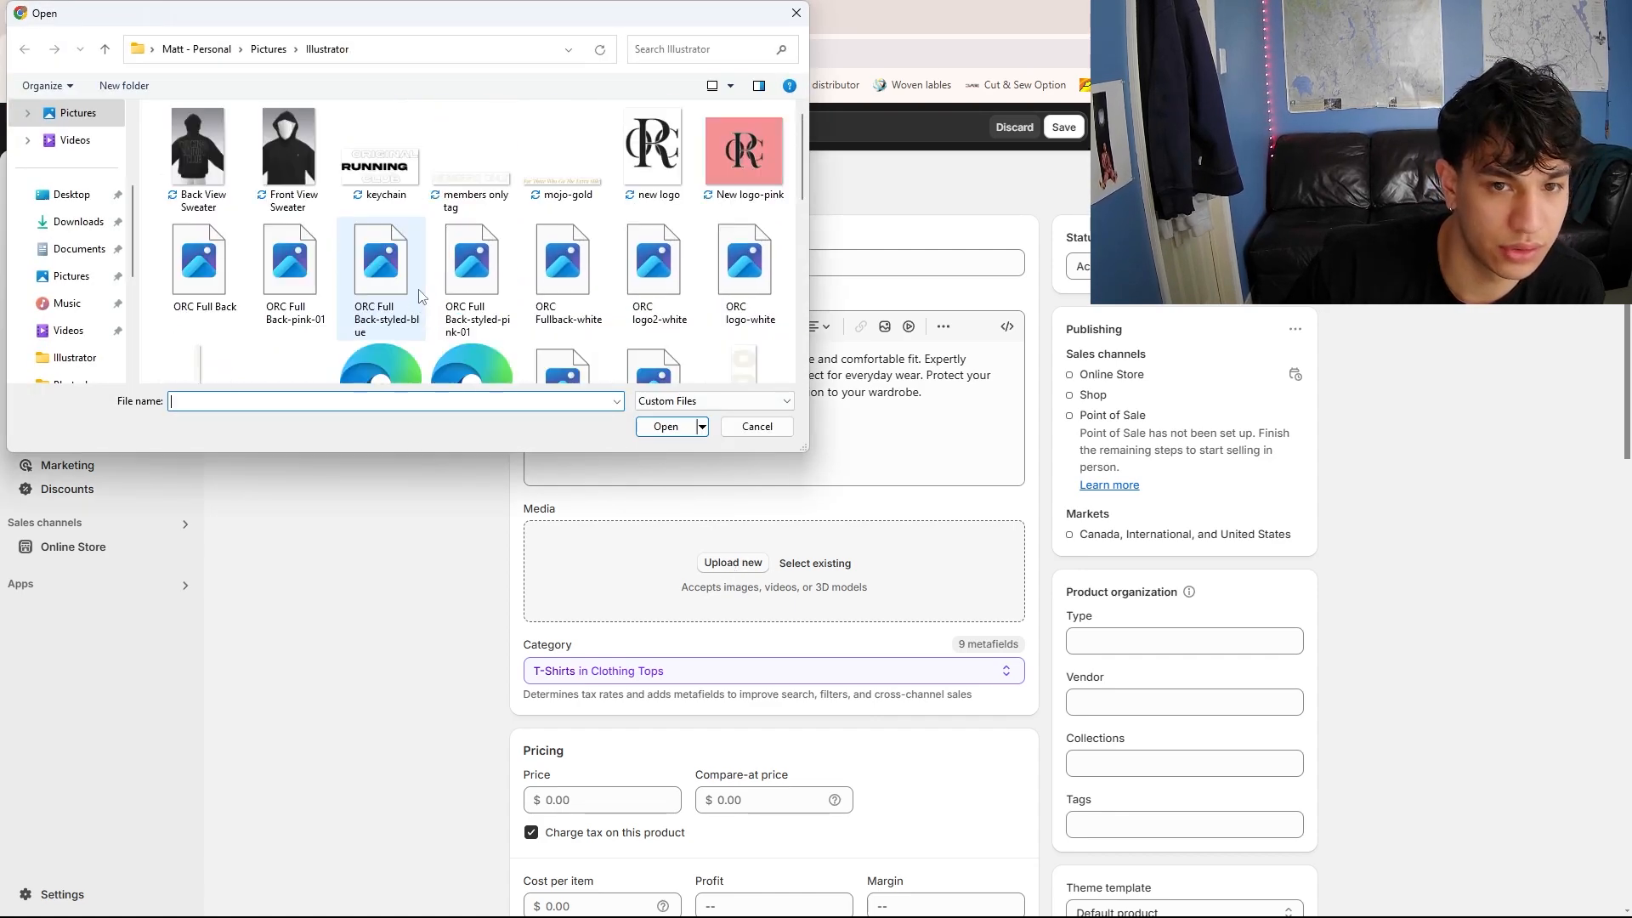
pyautogui.scroll(-2, 414, 291)
pyautogui.scroll(2, 414, 291)
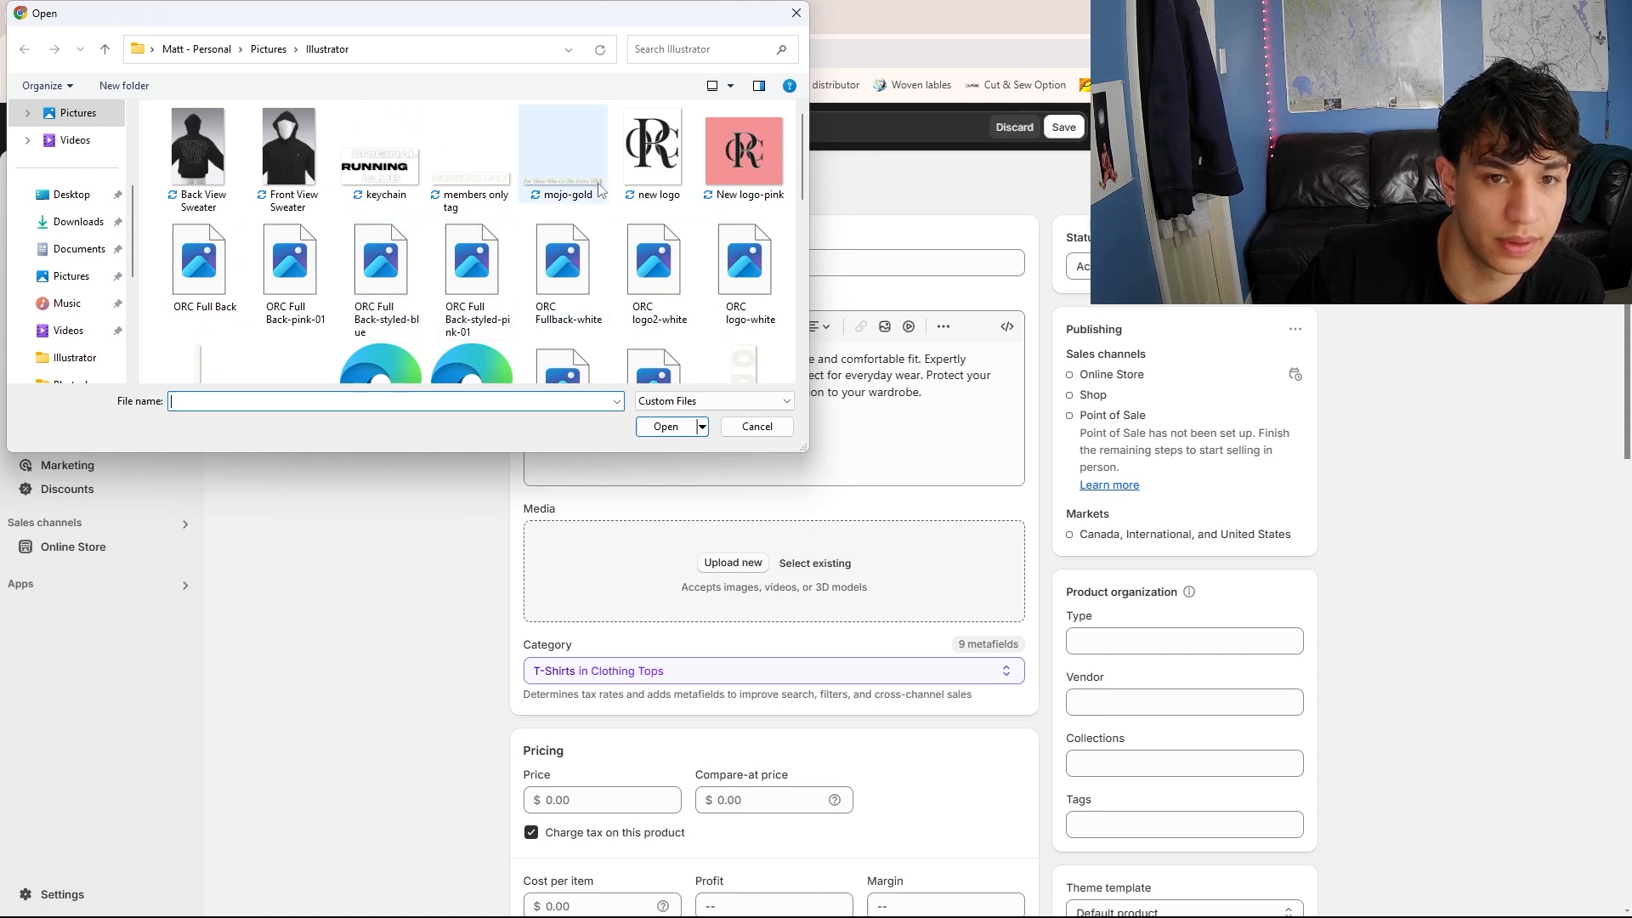
pyautogui.click(664, 167)
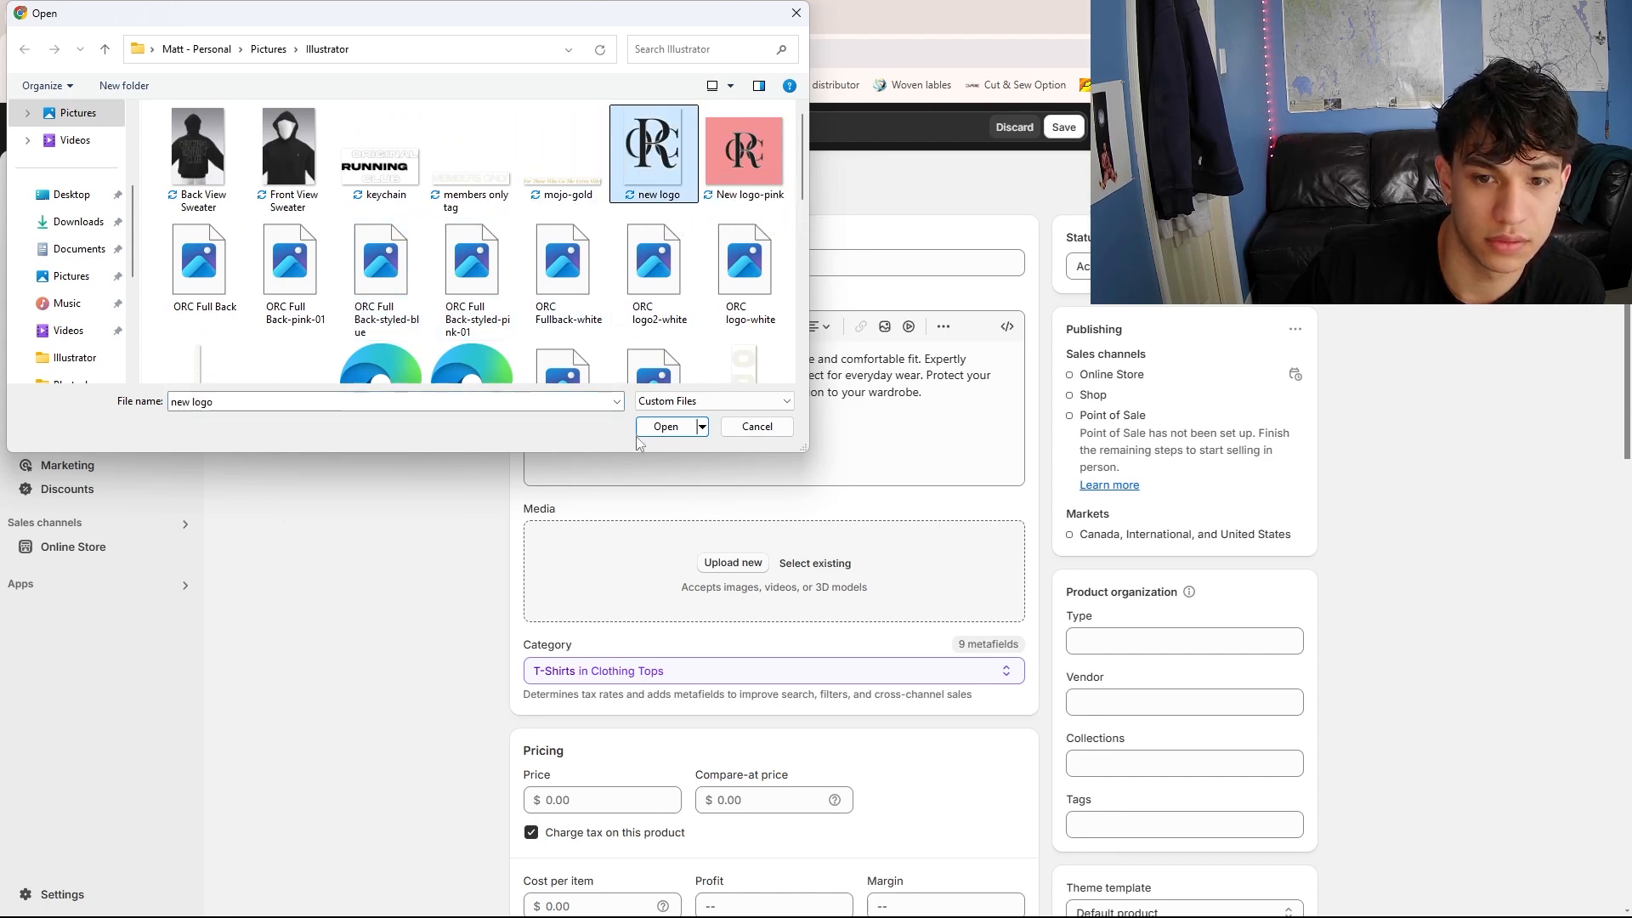
pyautogui.click(666, 427)
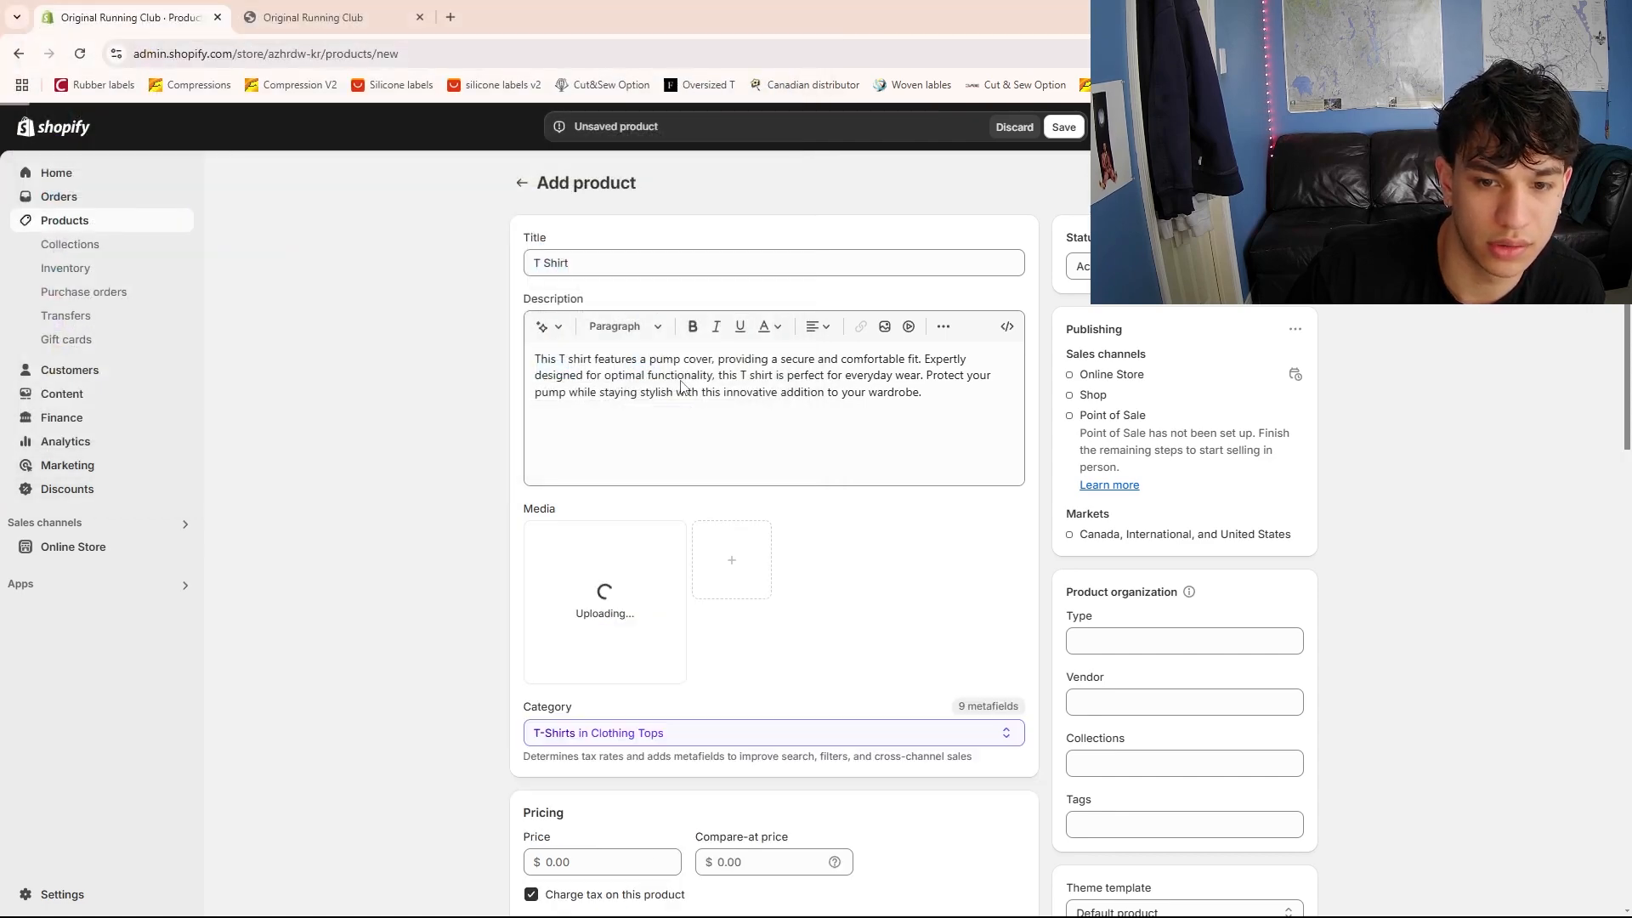
# Add the existing store images T_Shirt-_Black-5, T_Shirt-_Black-2 and TShirt-Black-1 to the product's media
pyautogui.click(732, 562)
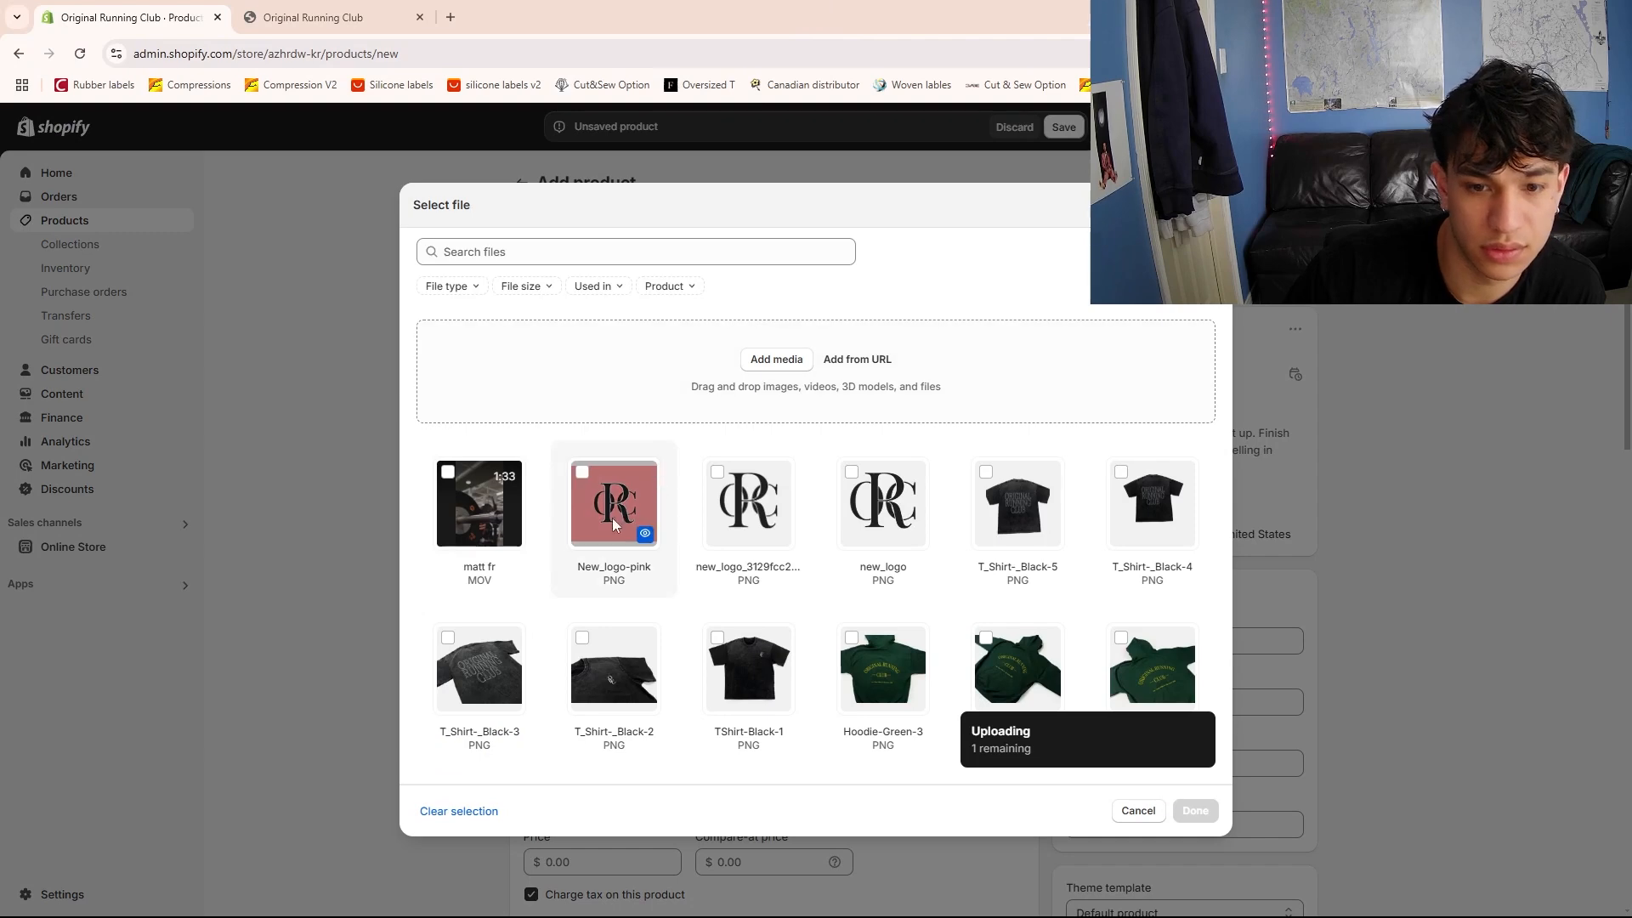
pyautogui.scroll(-1, 1035, 532)
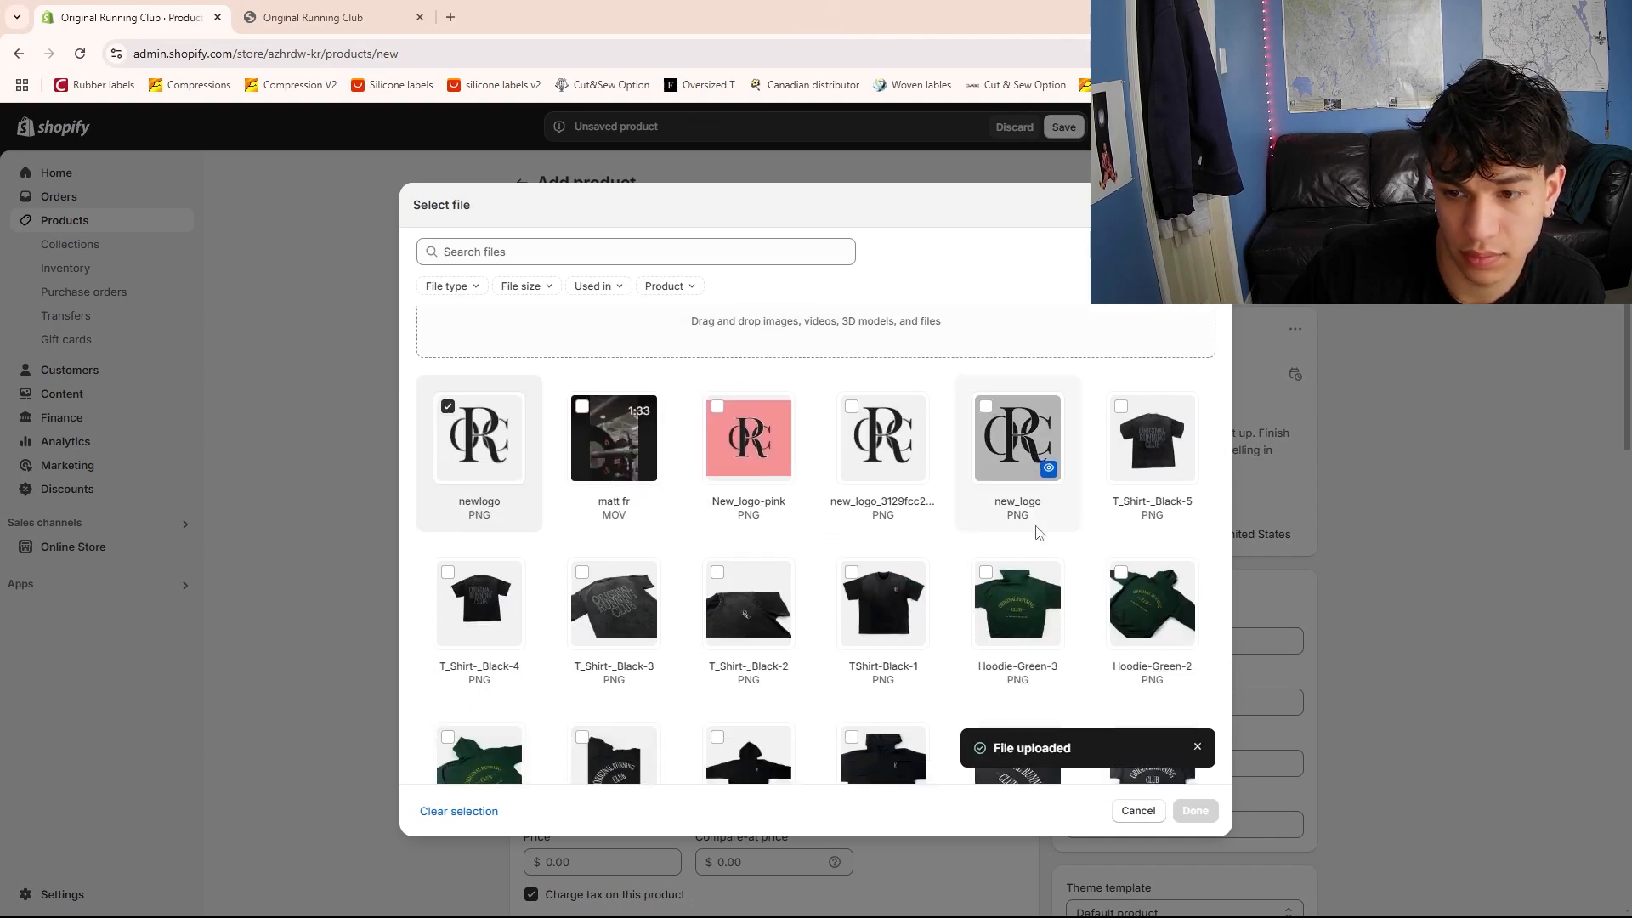
pyautogui.click(1152, 425)
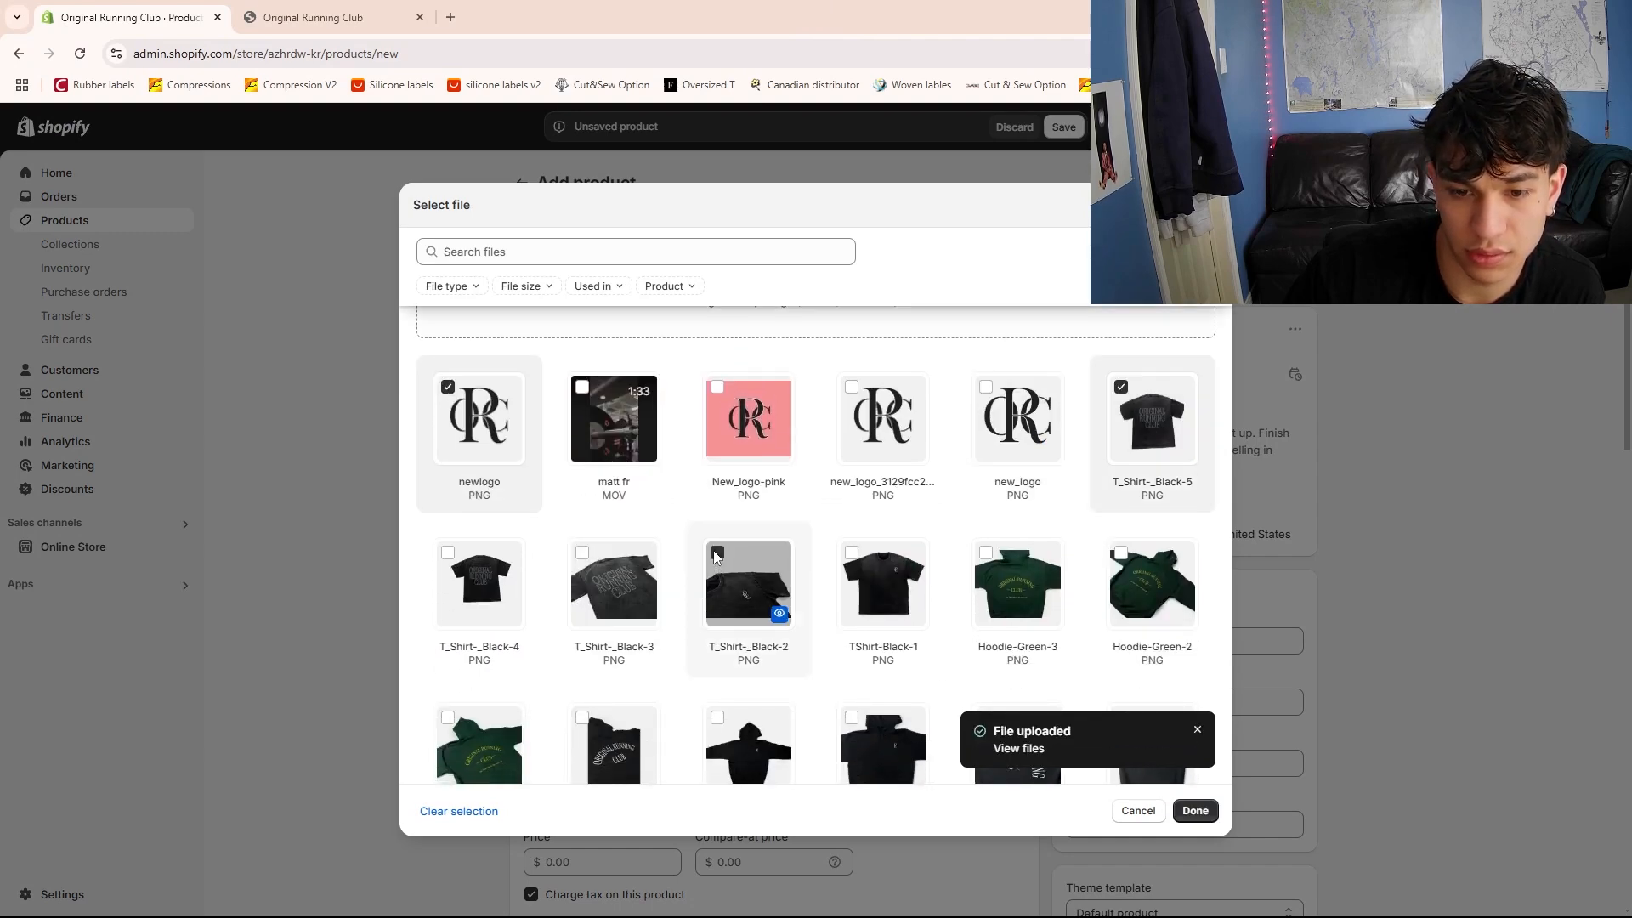
pyautogui.click(852, 553)
pyautogui.click(1195, 811)
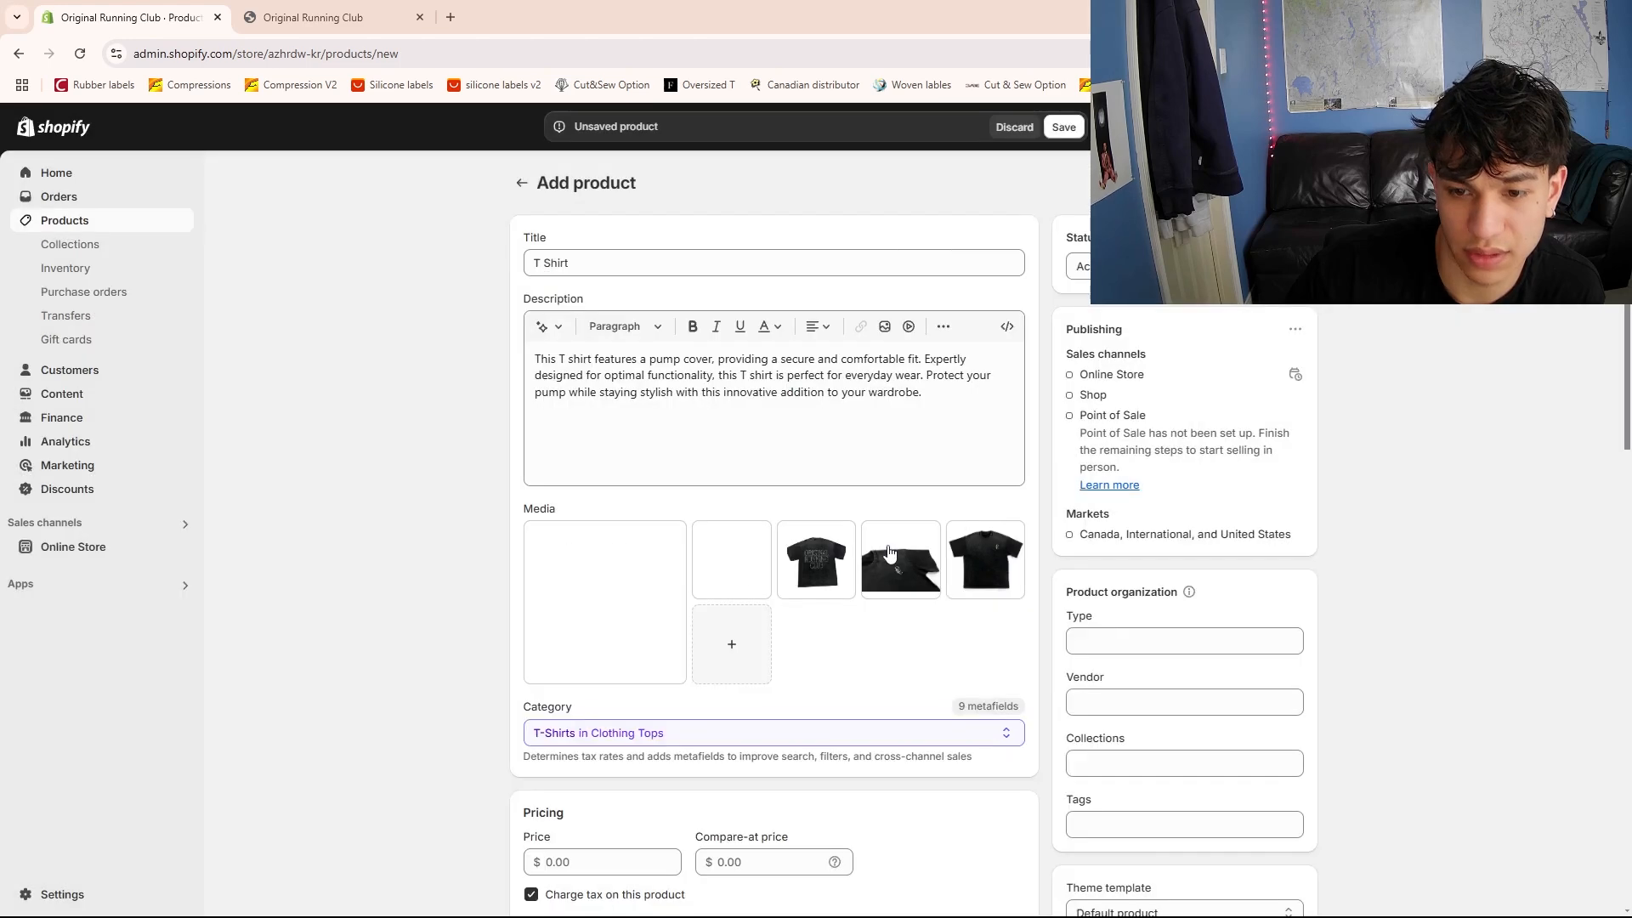
# Reorder the product media so the T_Shirt-_Black-5 image comes second, directly after the main logo image
pyautogui.scroll(-3, 693, 495)
pyautogui.scroll(3, 809, 554)
pyautogui.moveTo(814, 559); pyautogui.dragTo(733, 553)
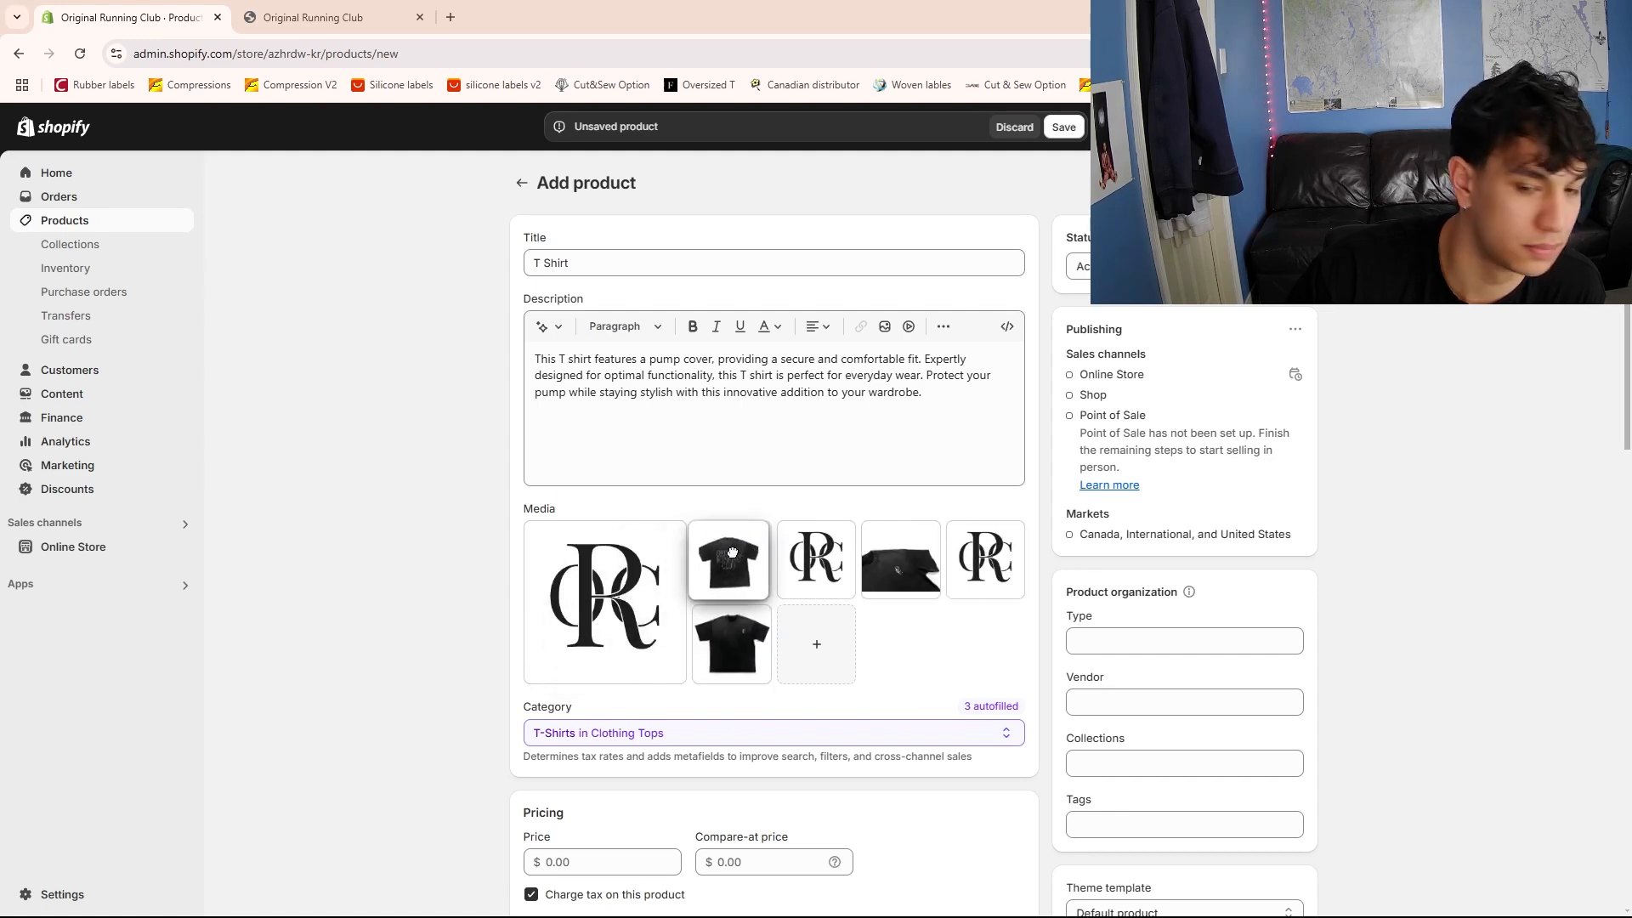
# Open the newlogo image from the product's media for viewing, and return to the product form
pyautogui.click(578, 619)
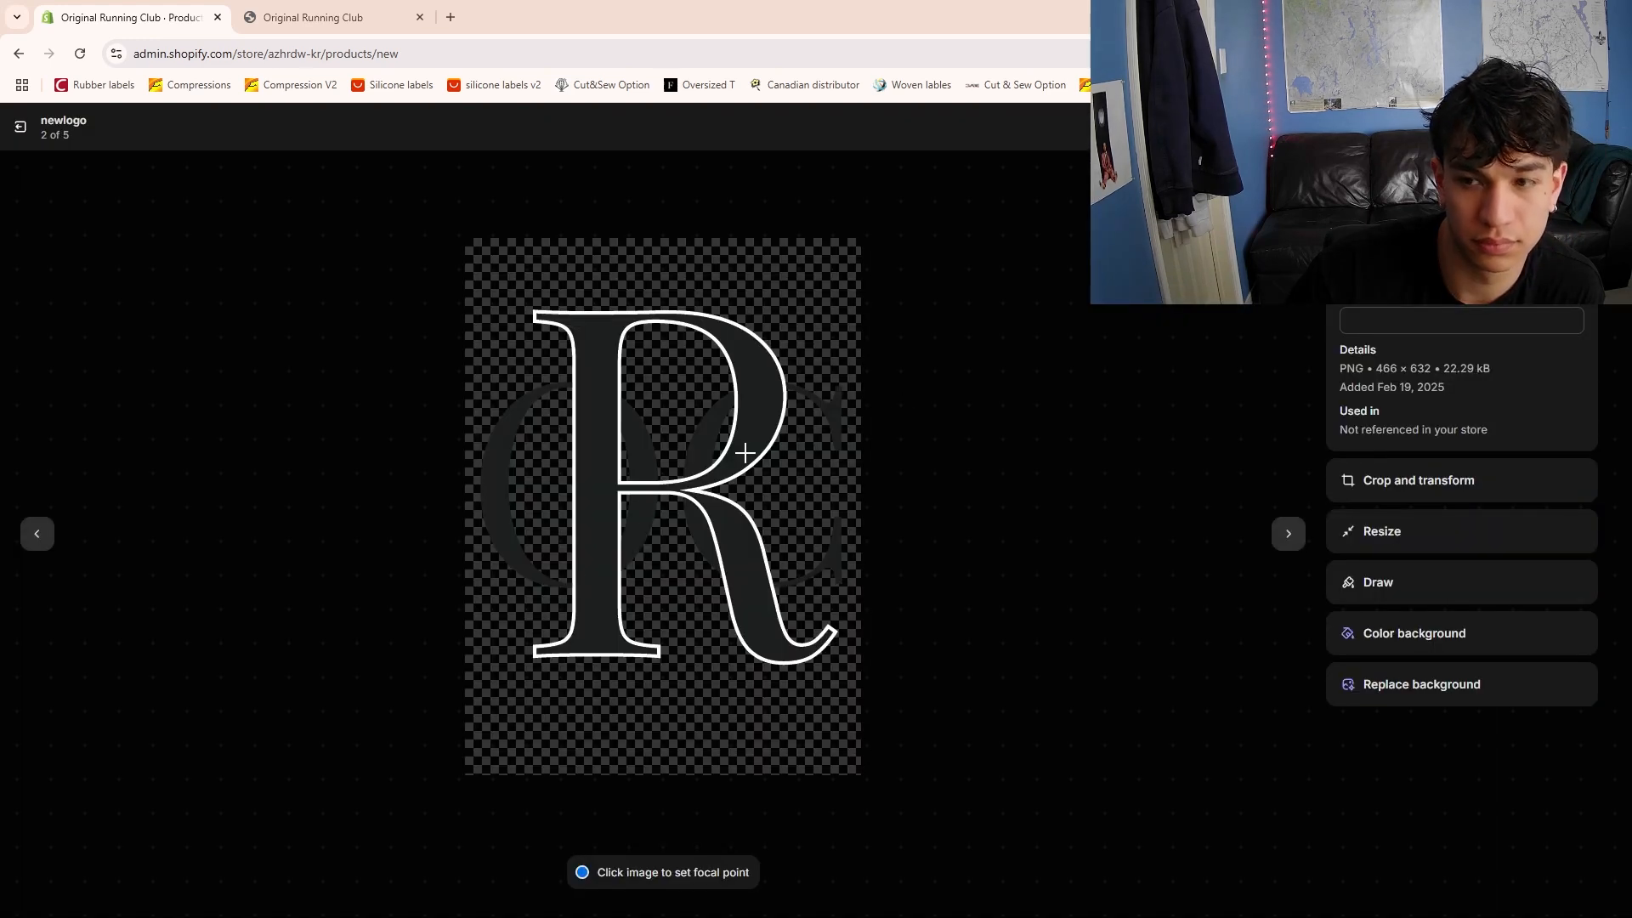
pyautogui.click(20, 126)
pyautogui.click(755, 225)
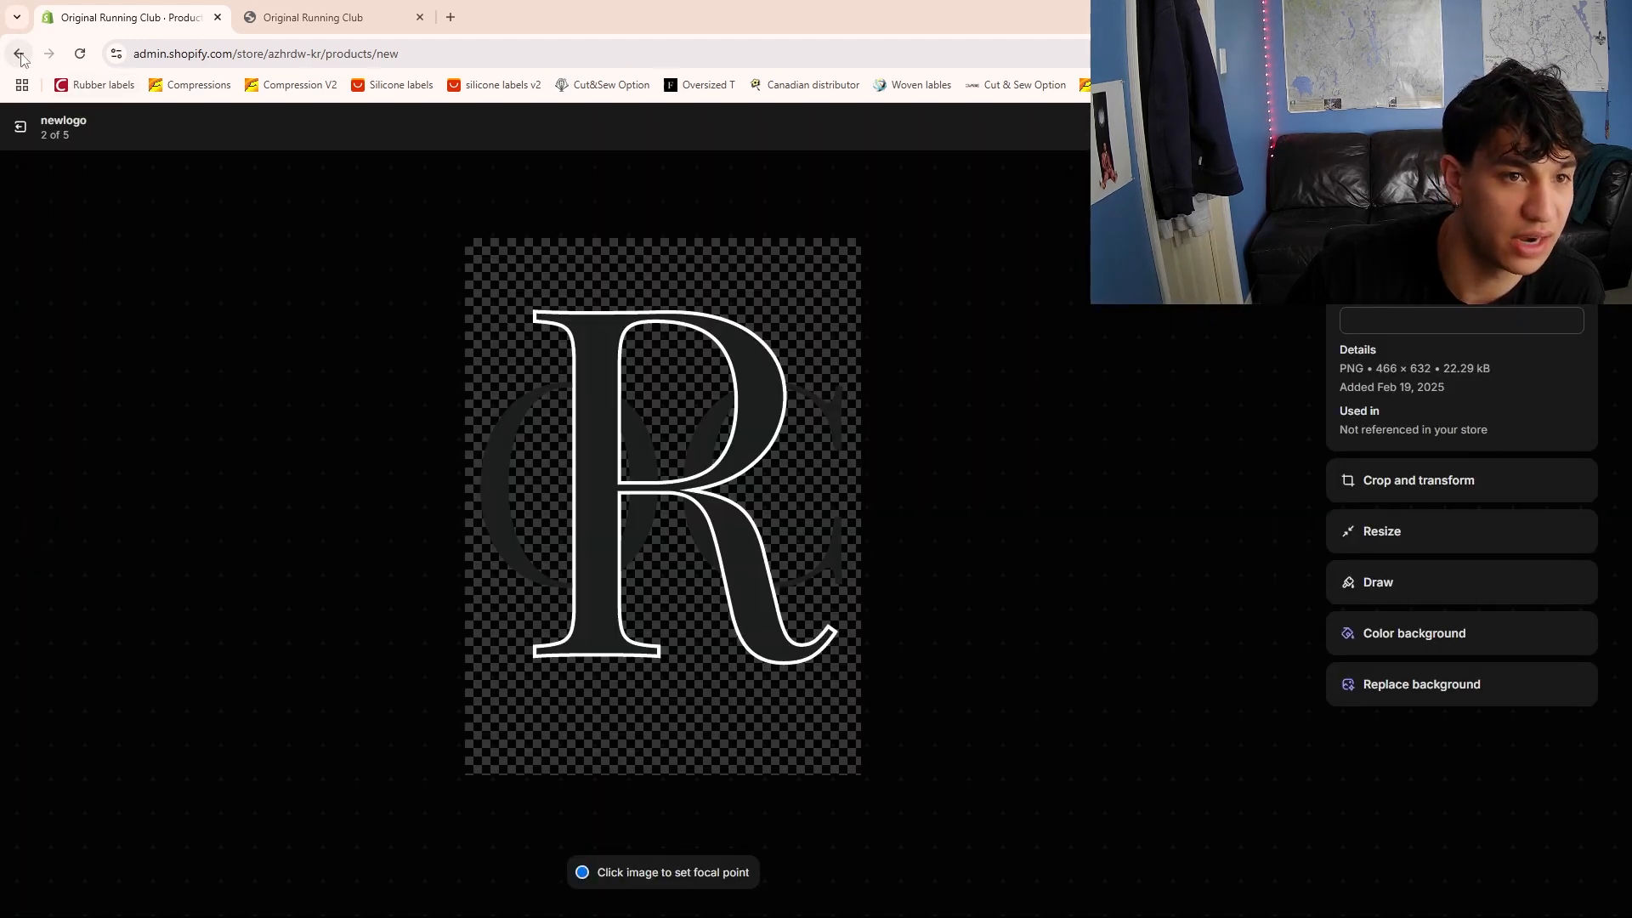
pyautogui.click(21, 129)
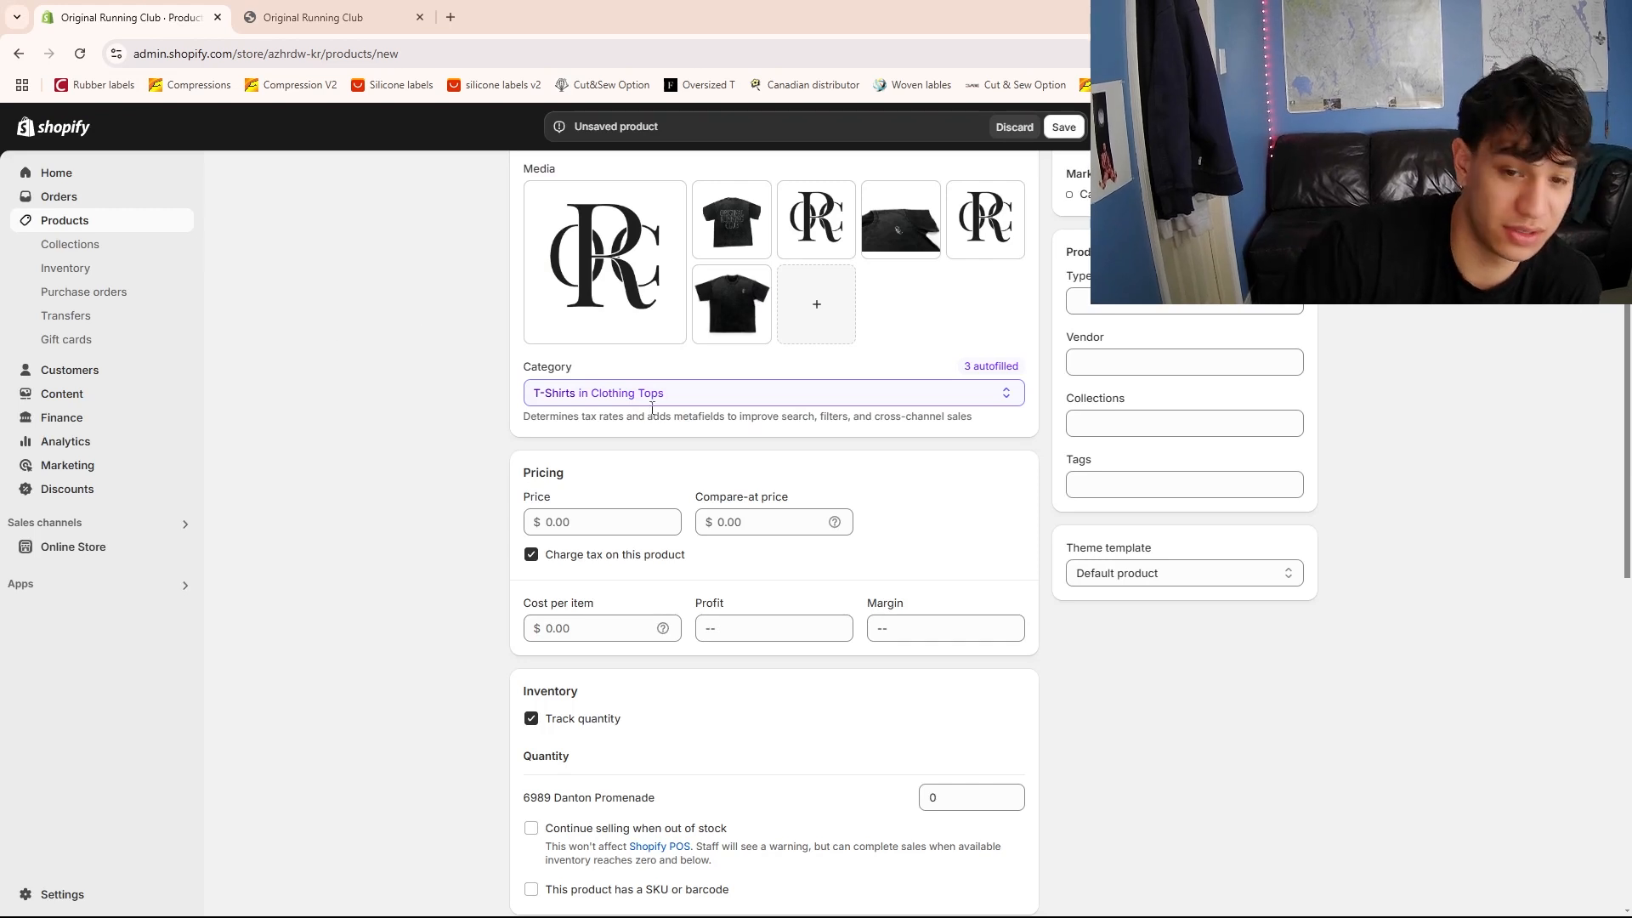
# Set the T Shirt product's price to $35 and its cost per item to $20
pyautogui.click(625, 524)
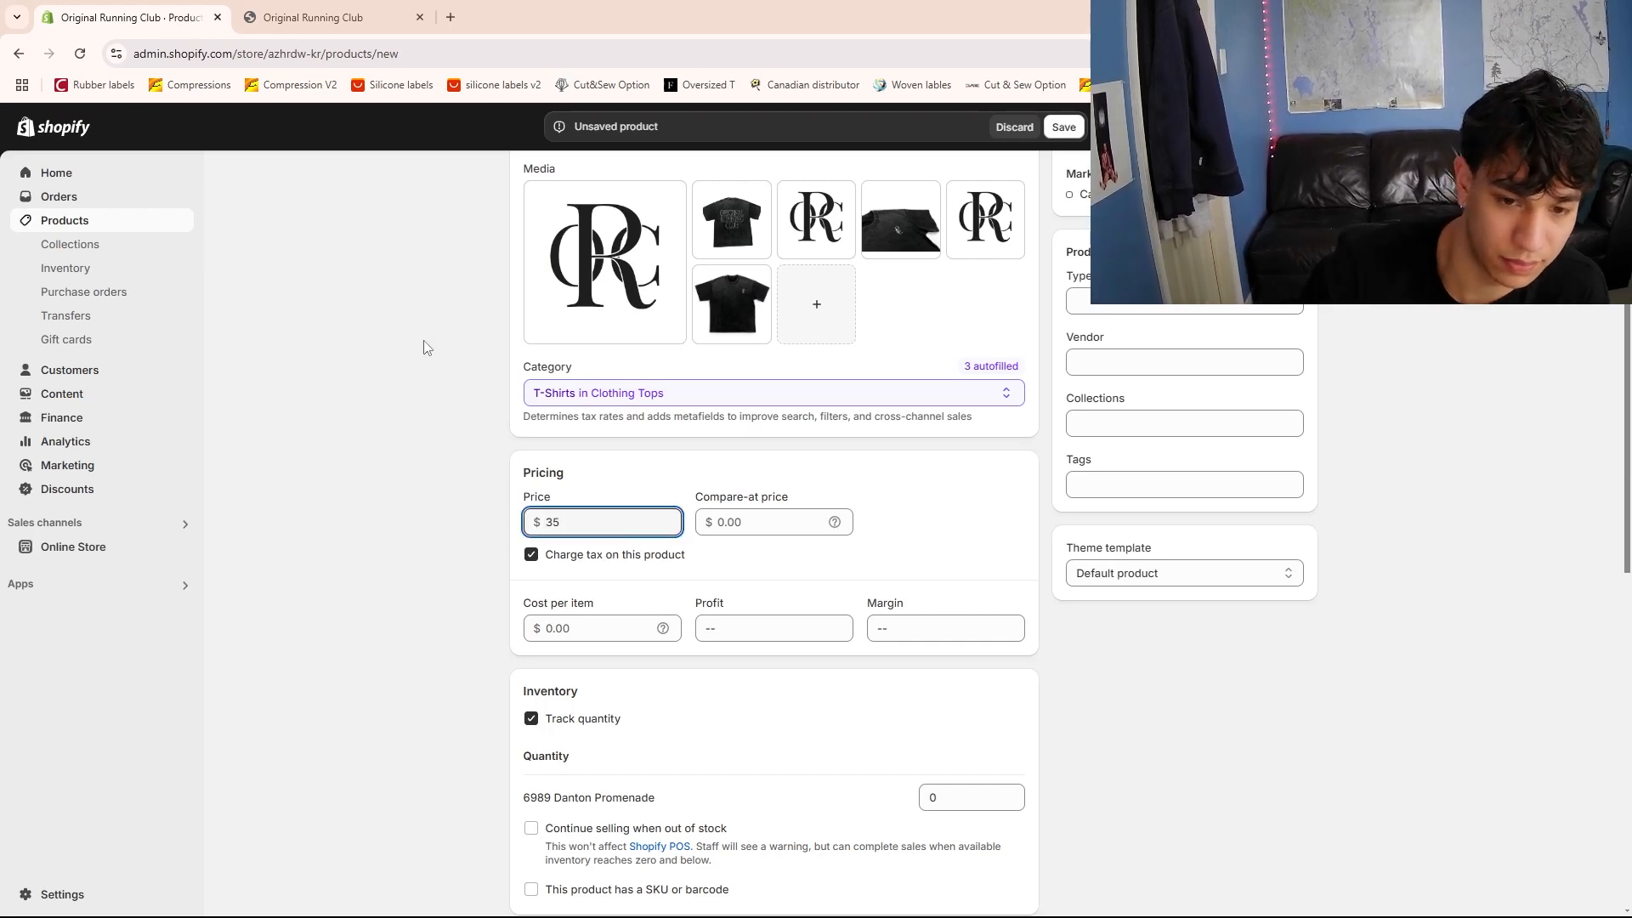
pyautogui.click(593, 630)
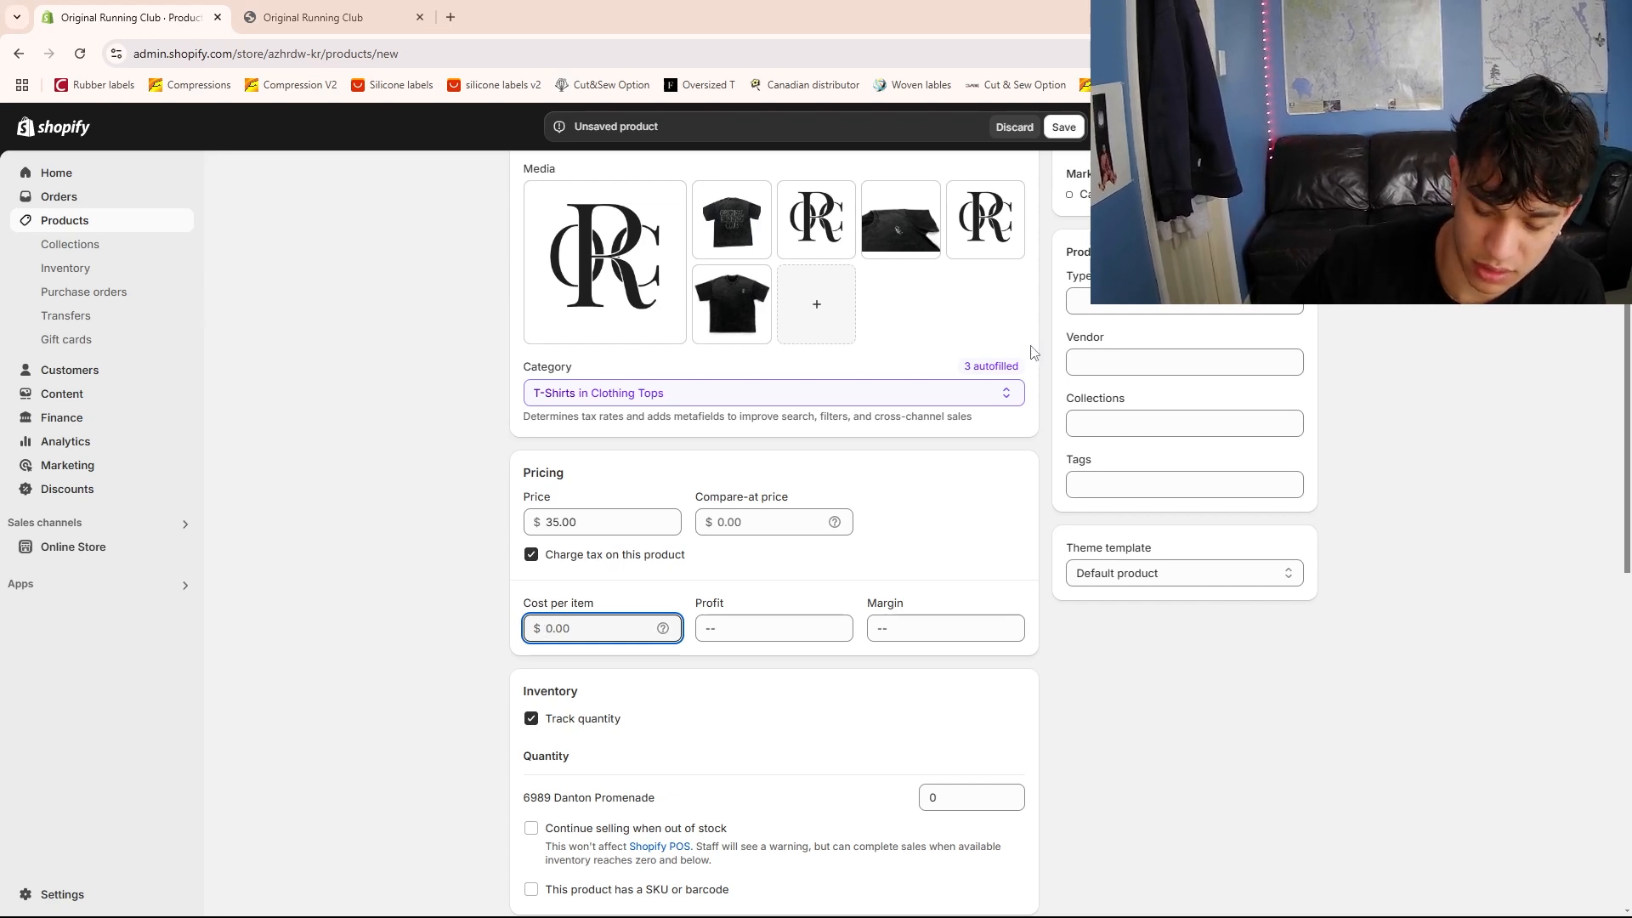
pyautogui.write('20')
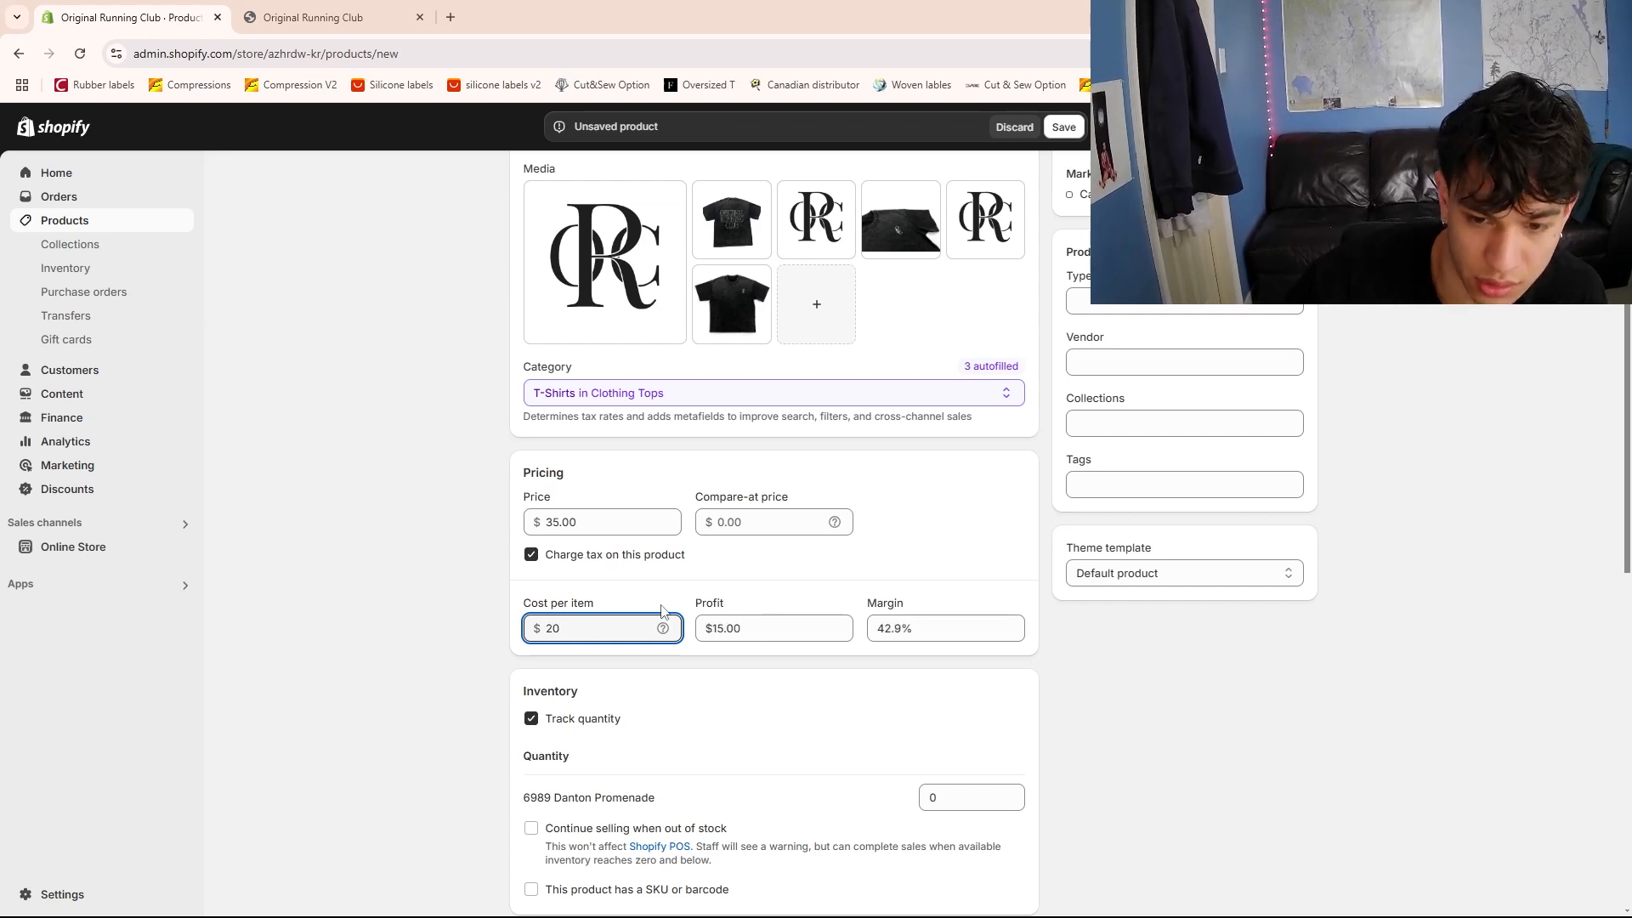
pyautogui.click(921, 605)
pyautogui.doubleClick(874, 602)
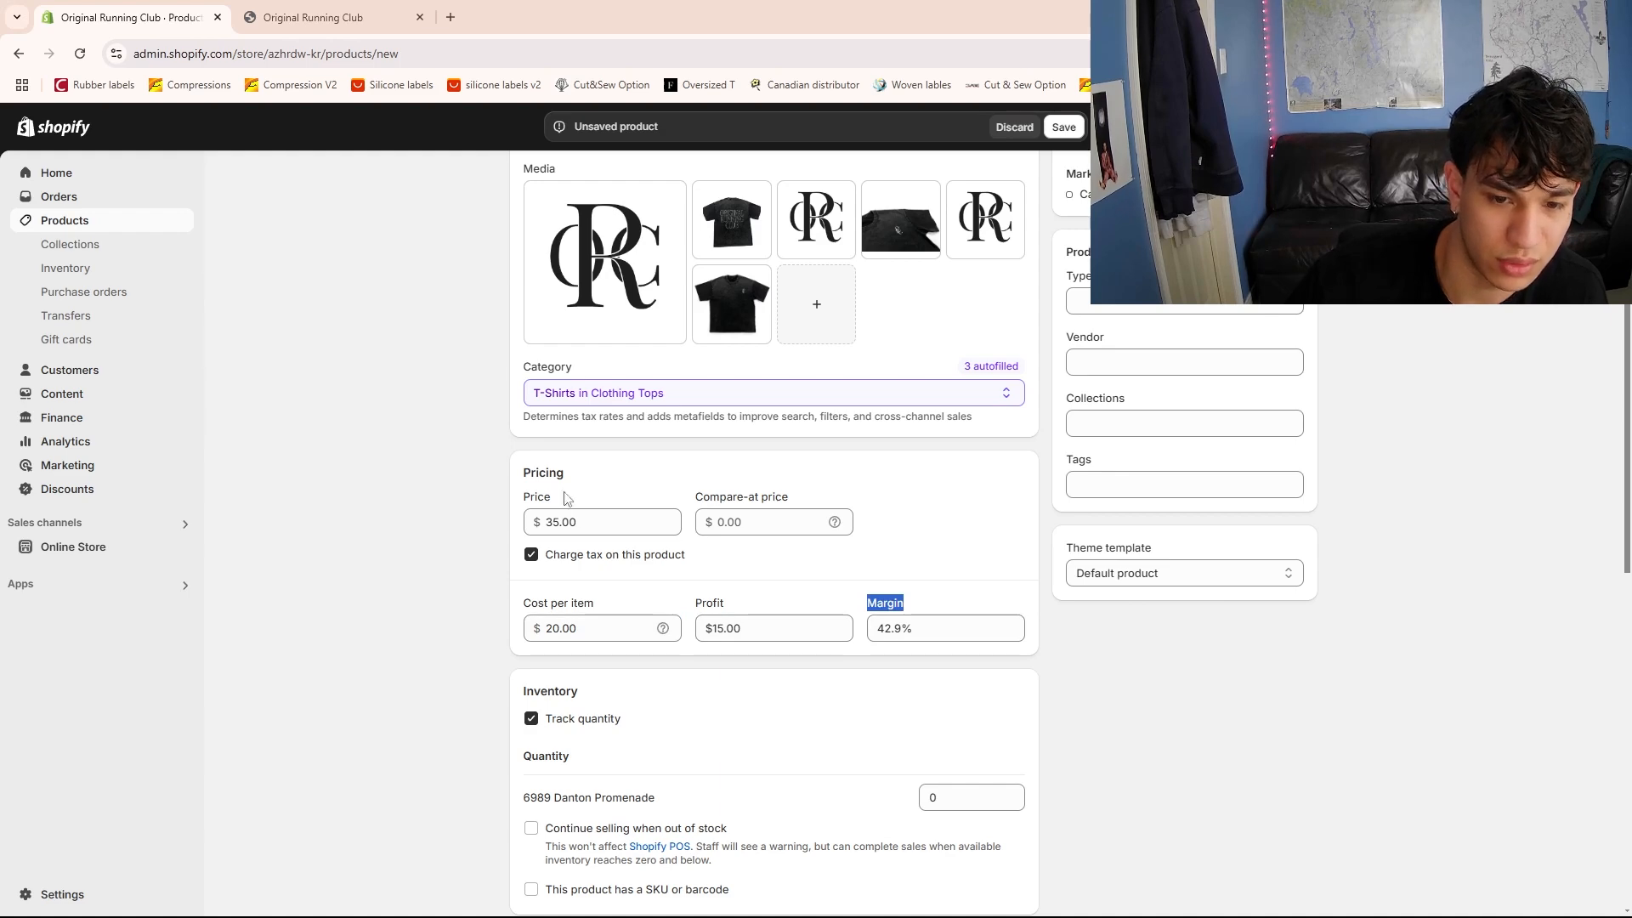
pyautogui.moveTo(606, 627); pyautogui.dragTo(387, 602)
pyautogui.click(748, 590)
pyautogui.moveTo(517, 634); pyautogui.dragTo(1051, 634)
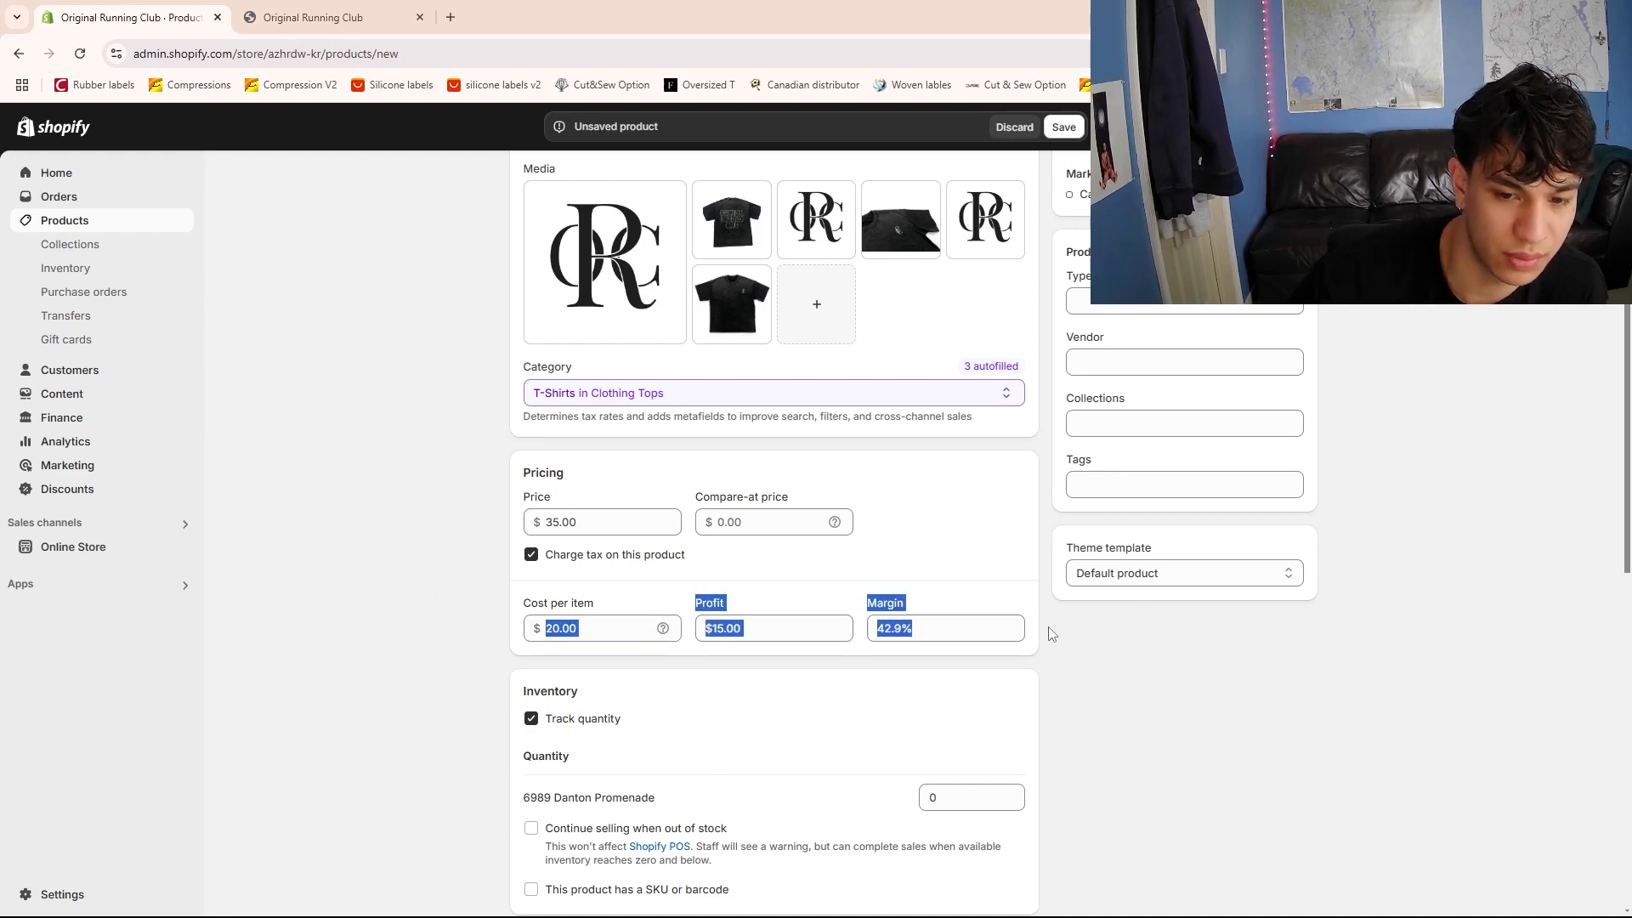
pyautogui.click(1041, 670)
# Set the product's shipping weight to 7.0 oz
pyautogui.scroll(-4, 1031, 674)
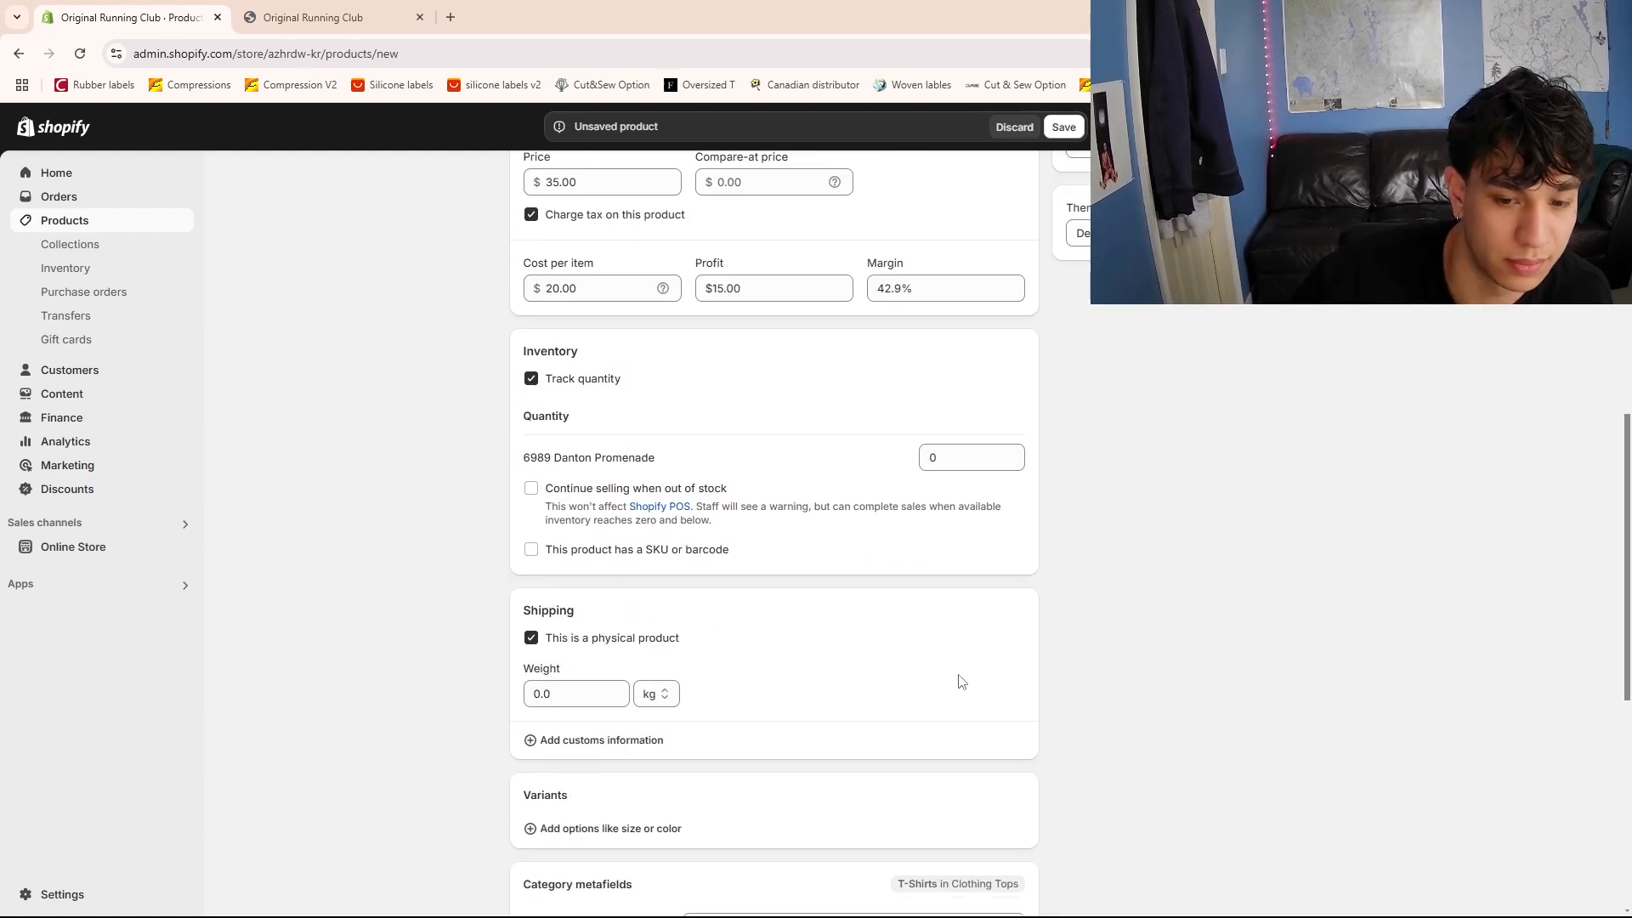
pyautogui.scroll(-4, 801, 677)
pyautogui.doubleClick(604, 353)
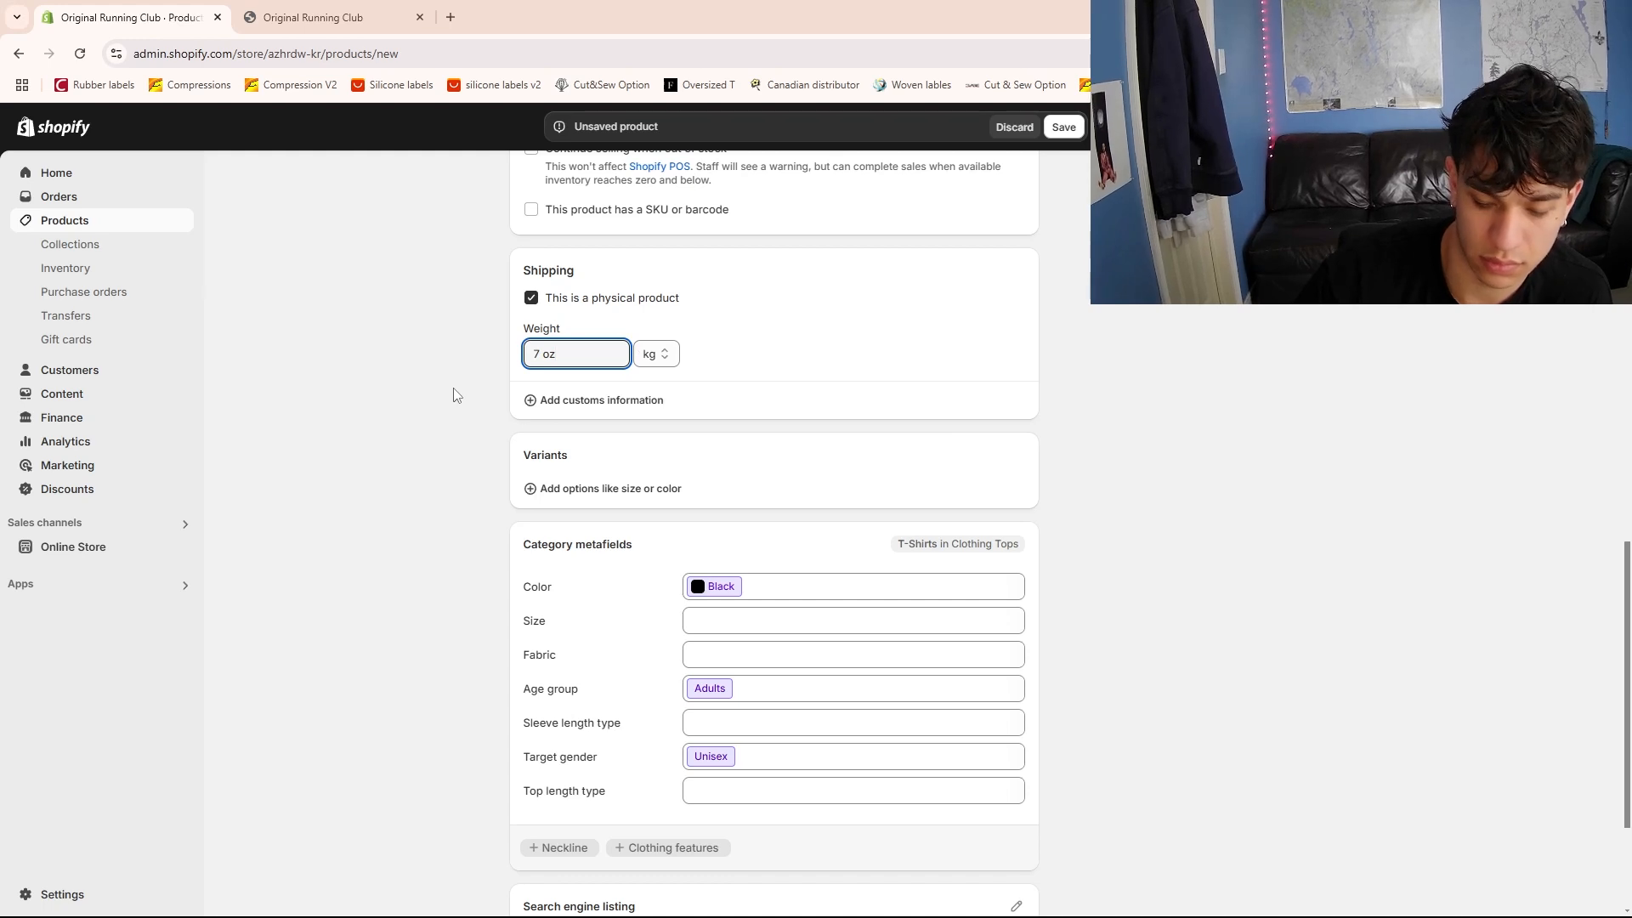
pyautogui.press('BackSpace')
pyautogui.press('BackSpace')
pyautogui.press('BackSpace')
pyautogui.click(648, 353)
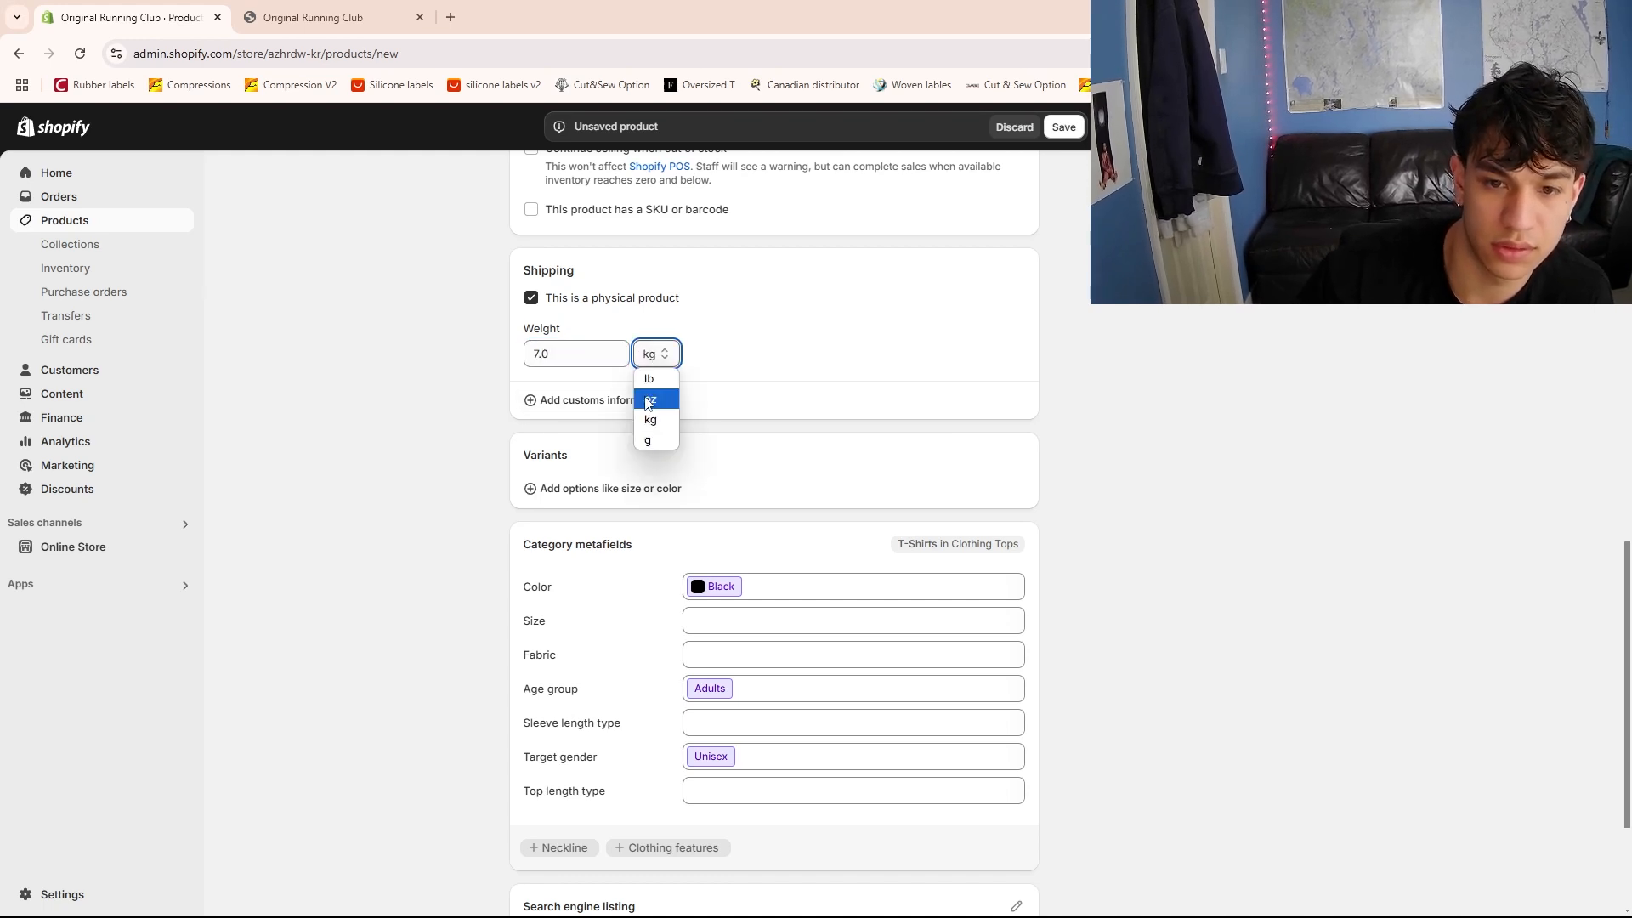
pyautogui.click(651, 399)
# Set the Size category metafield to XL, L, M and S
pyautogui.scroll(-3, 730, 576)
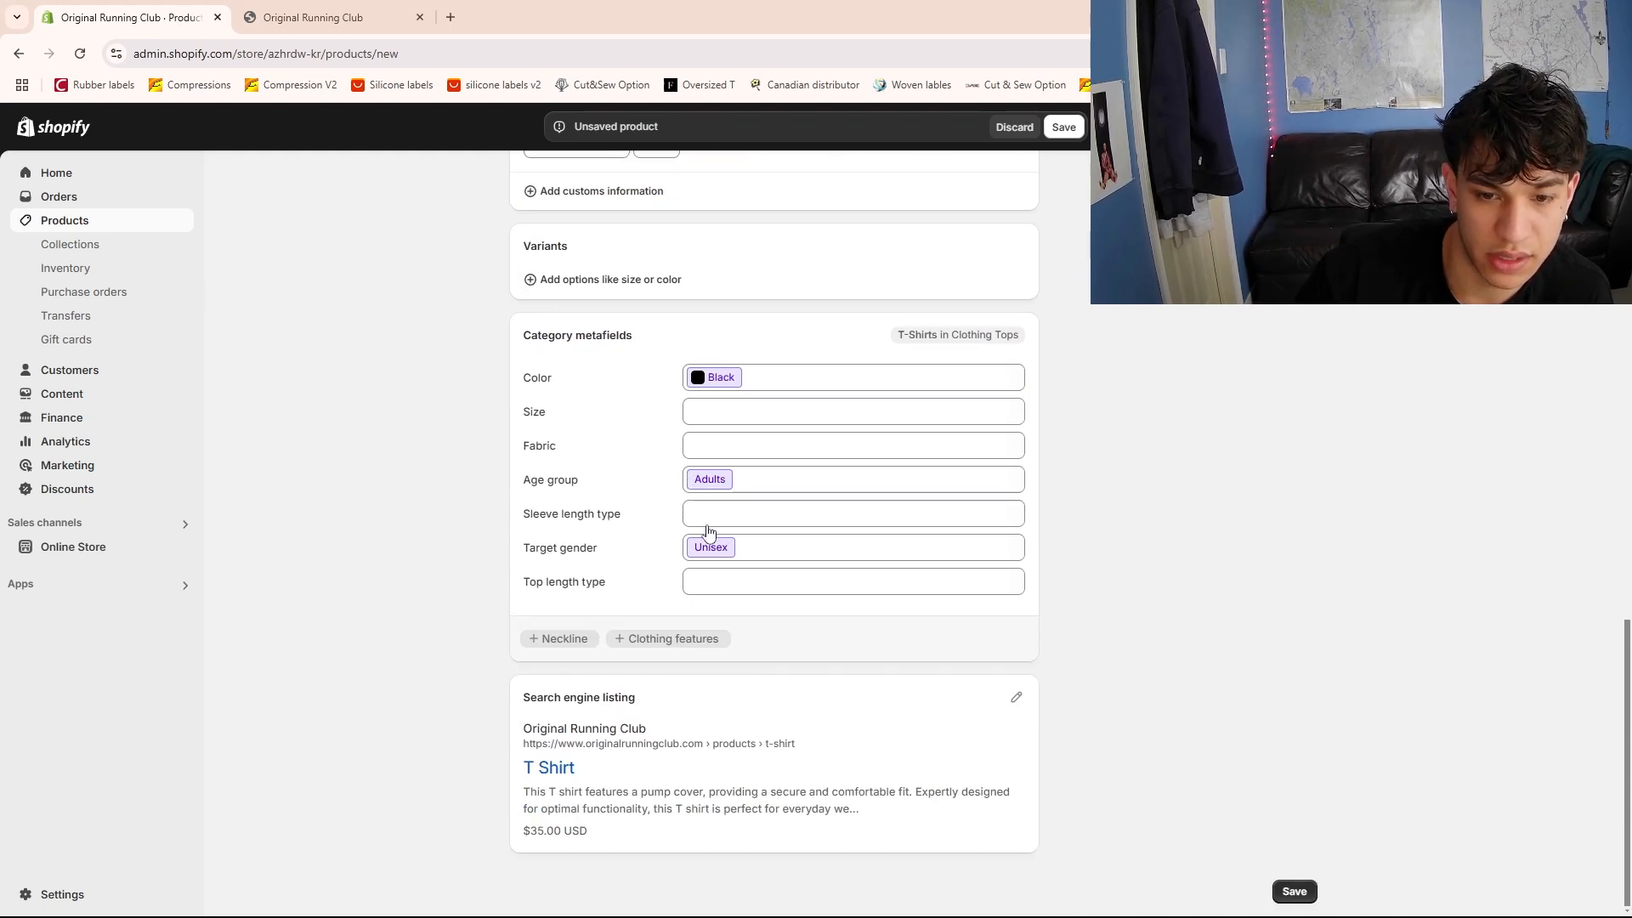
pyautogui.click(738, 413)
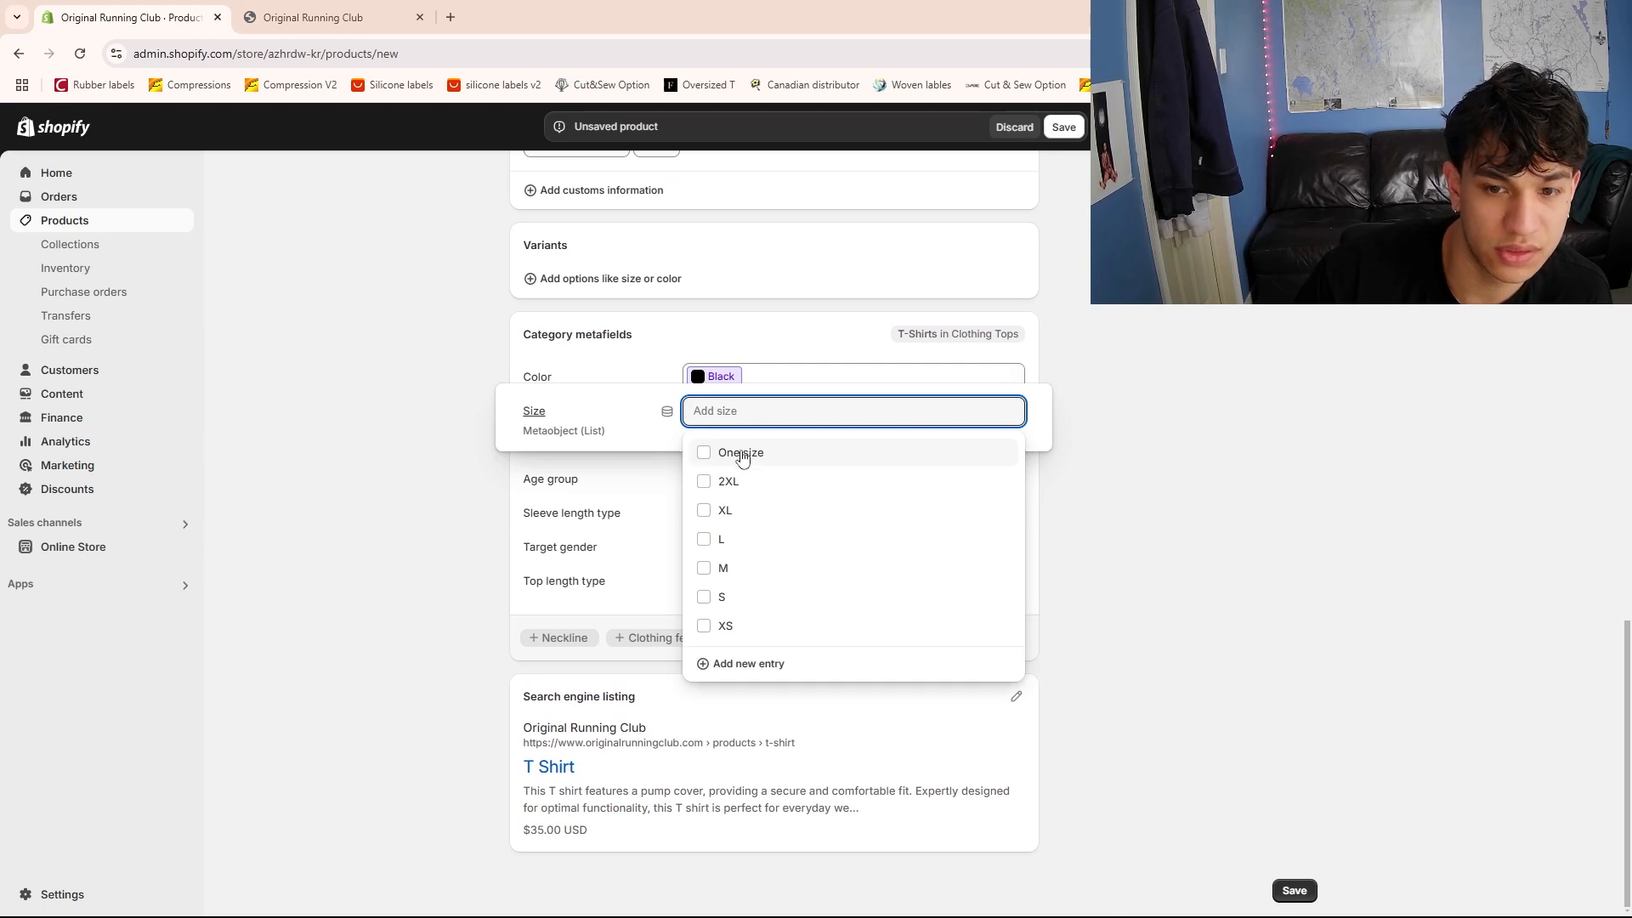
pyautogui.click(704, 512)
pyautogui.click(703, 565)
pyautogui.click(705, 592)
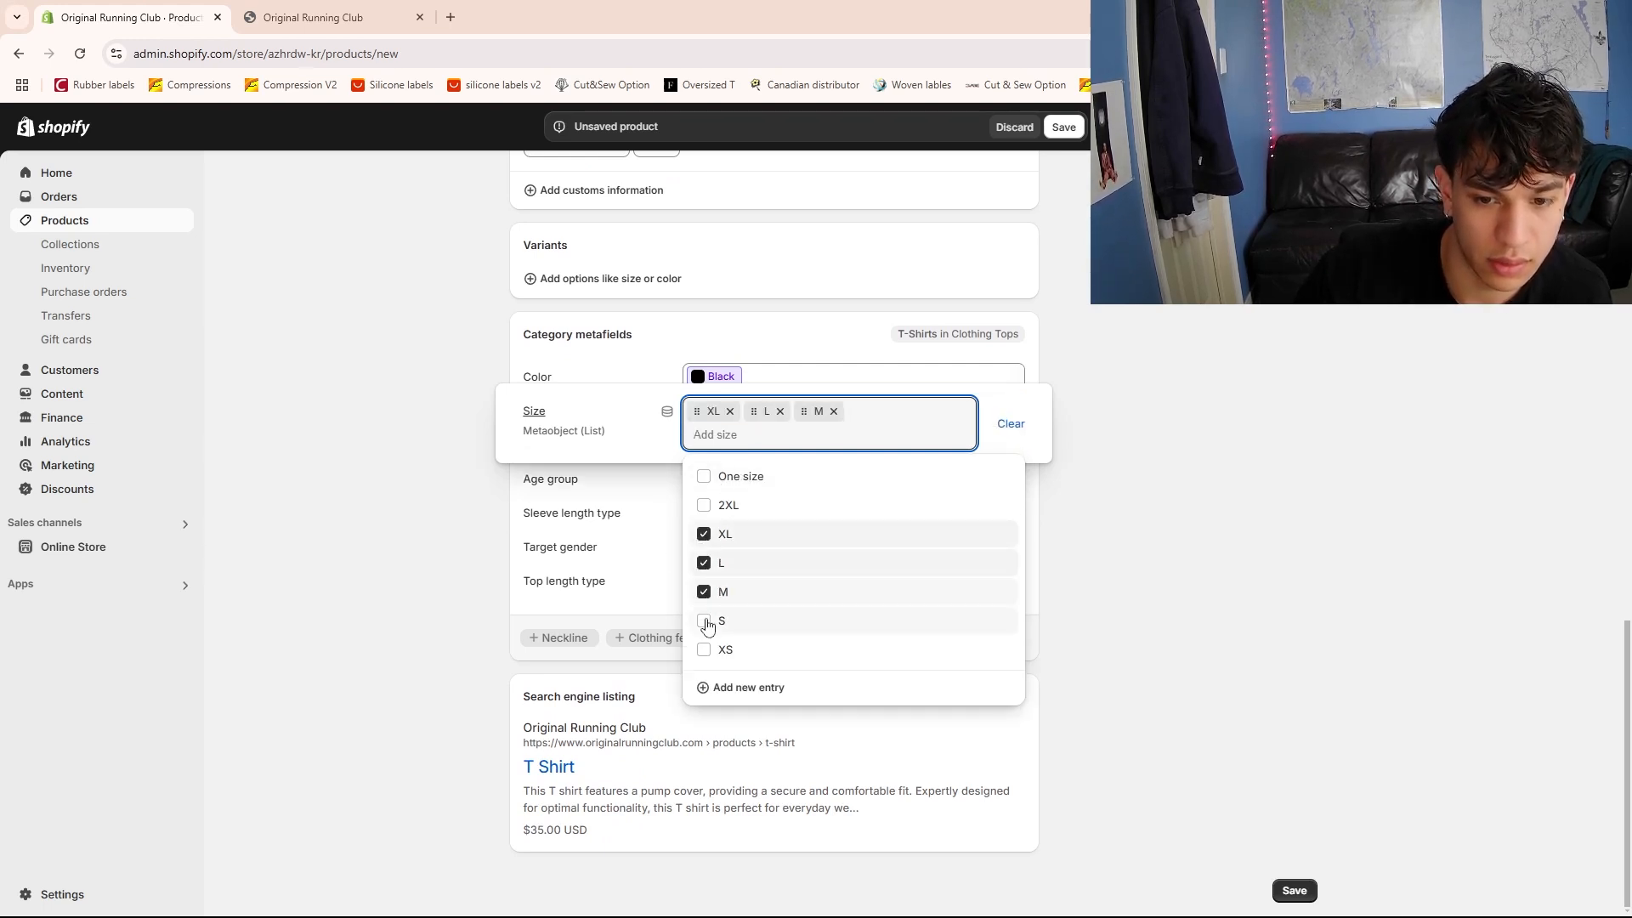
pyautogui.click(704, 621)
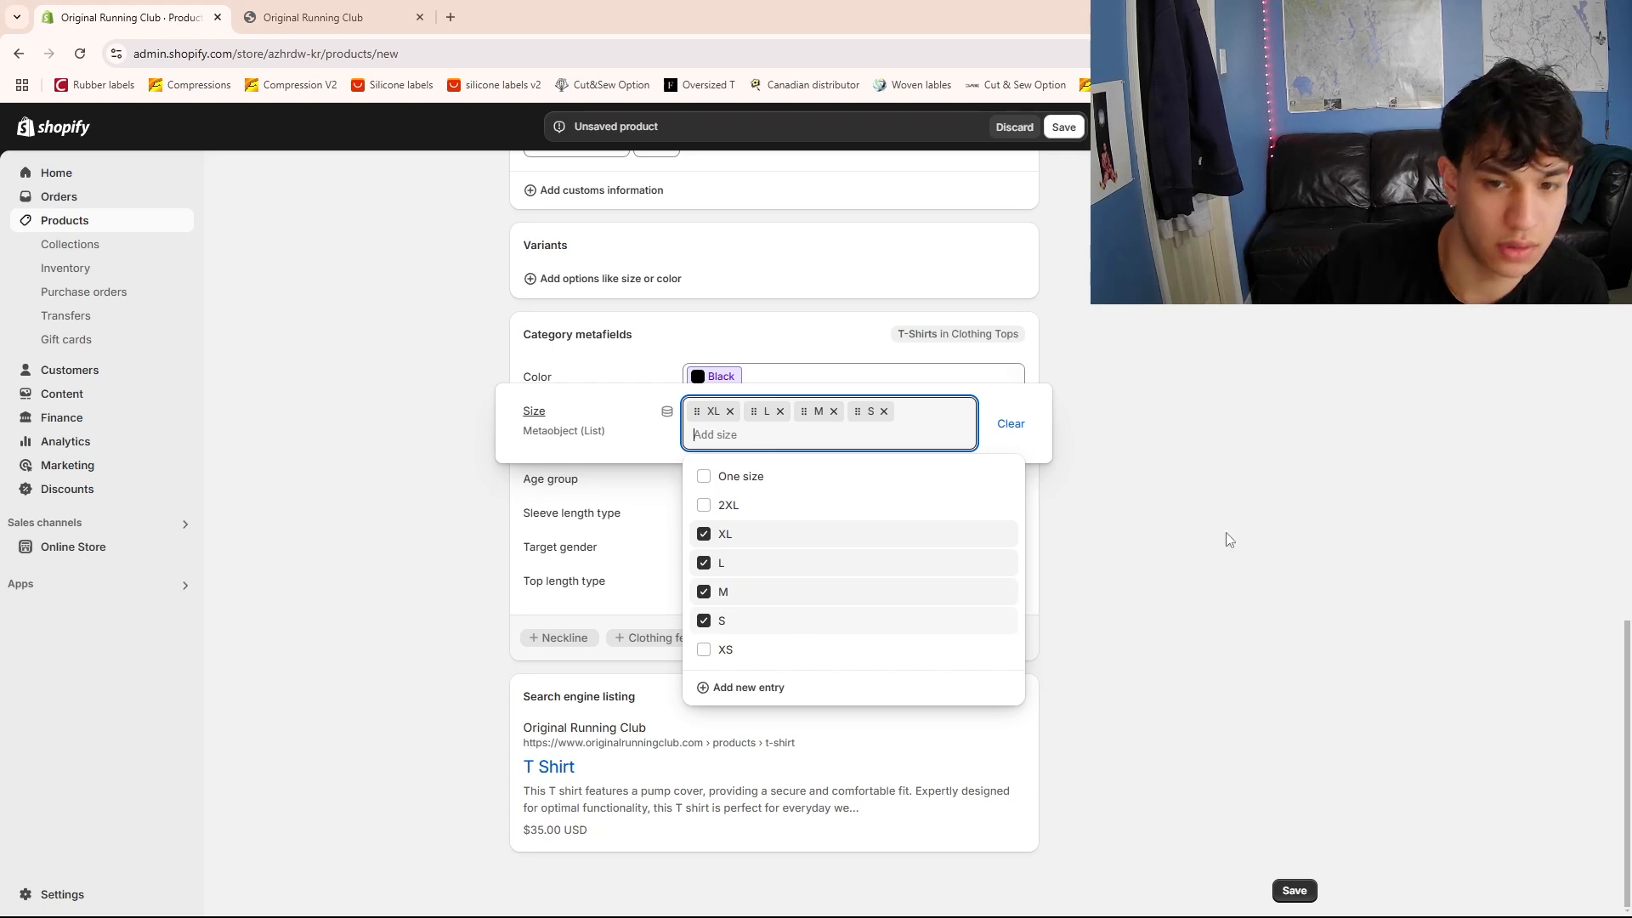
pyautogui.click(1053, 535)
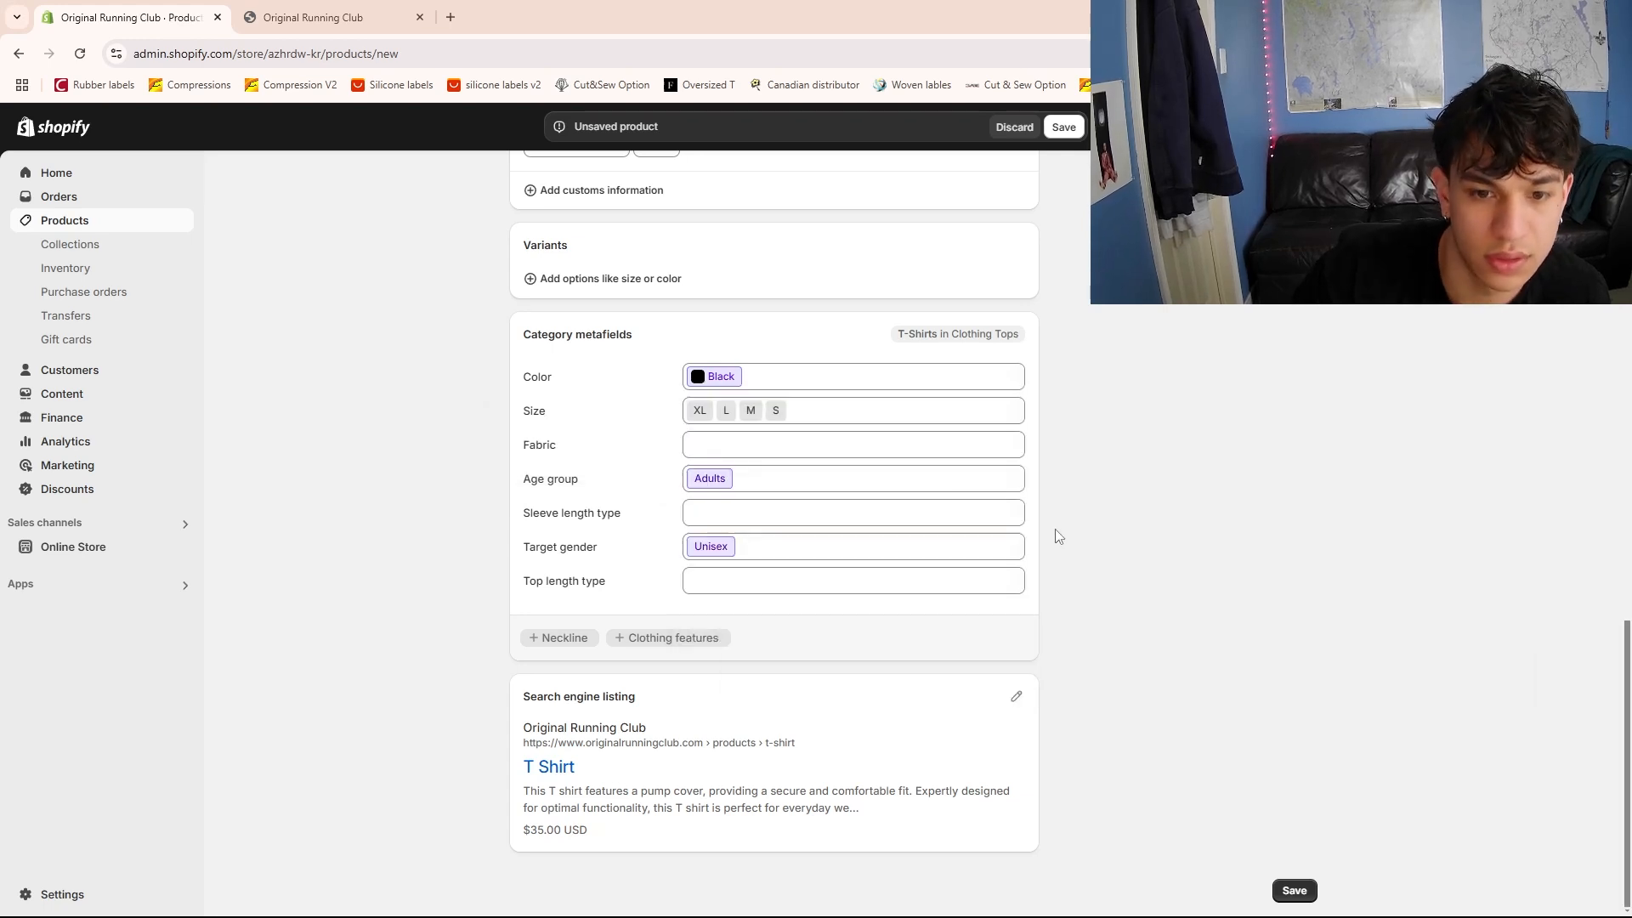
# Set the Fabric category metafield to Cotton only
pyautogui.click(687, 450)
pyautogui.click(728, 511)
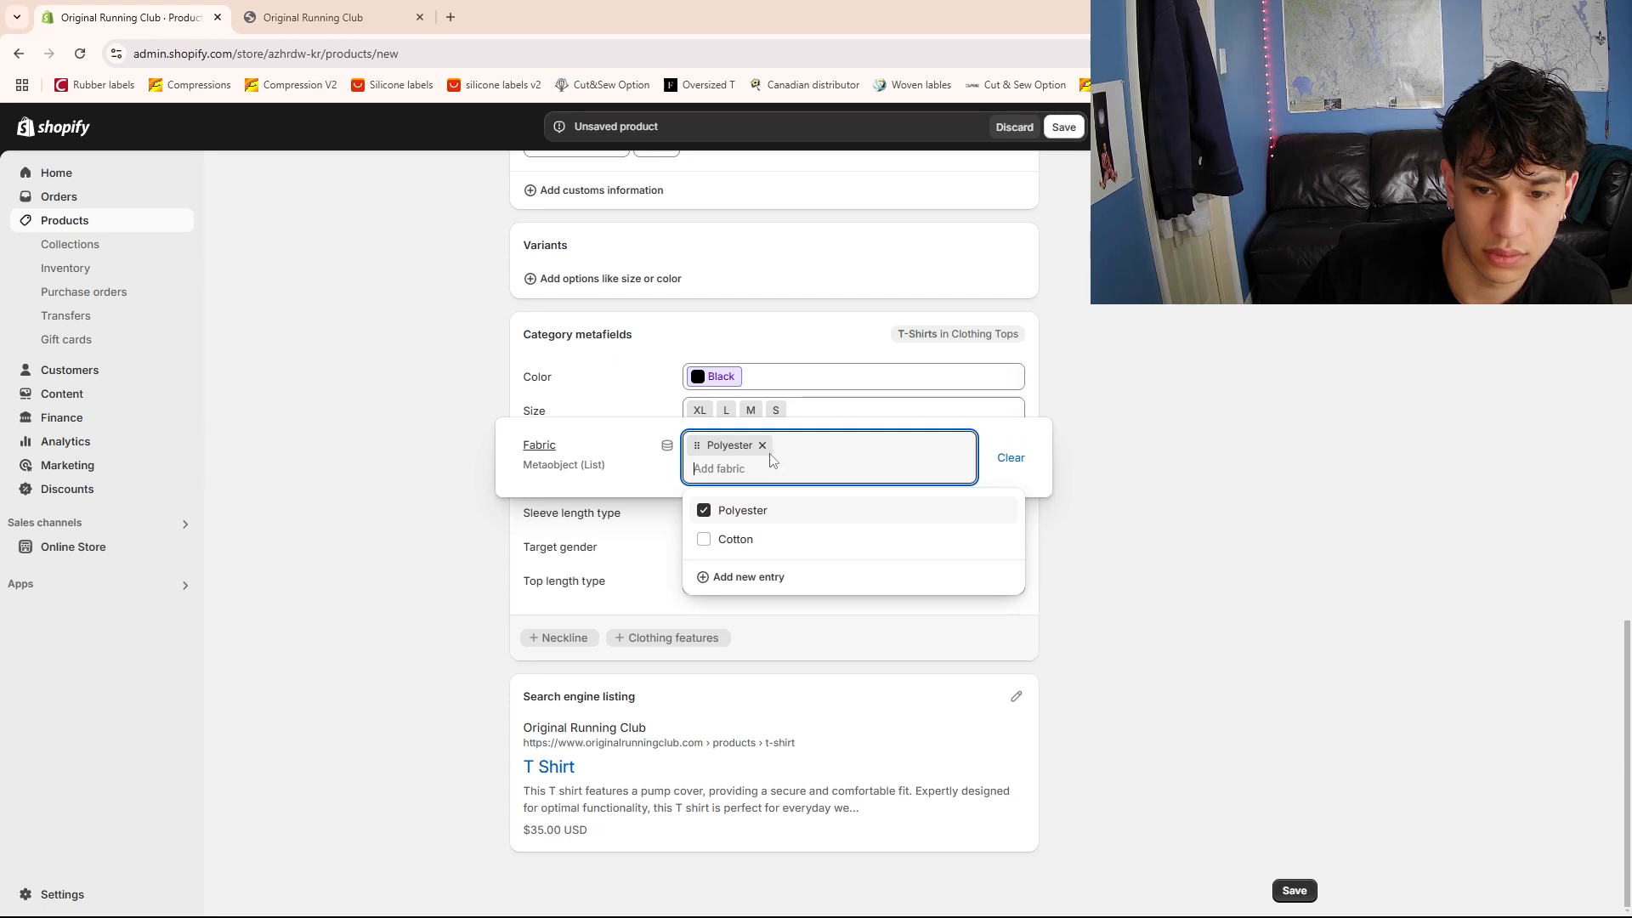
pyautogui.click(763, 446)
pyautogui.click(706, 515)
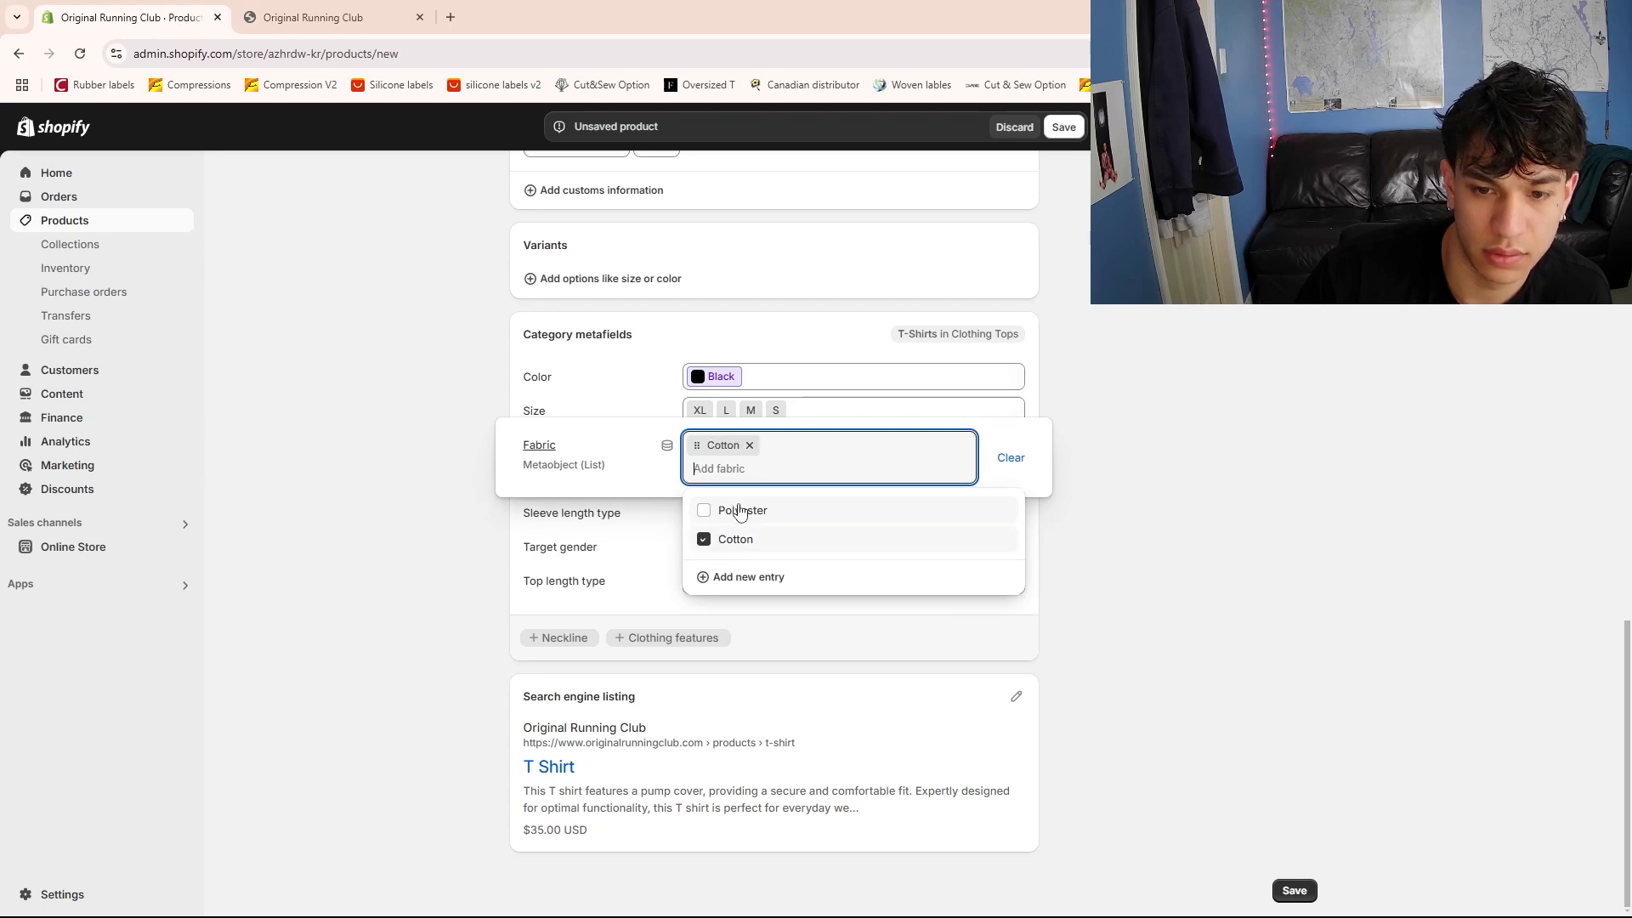
pyautogui.click(1012, 467)
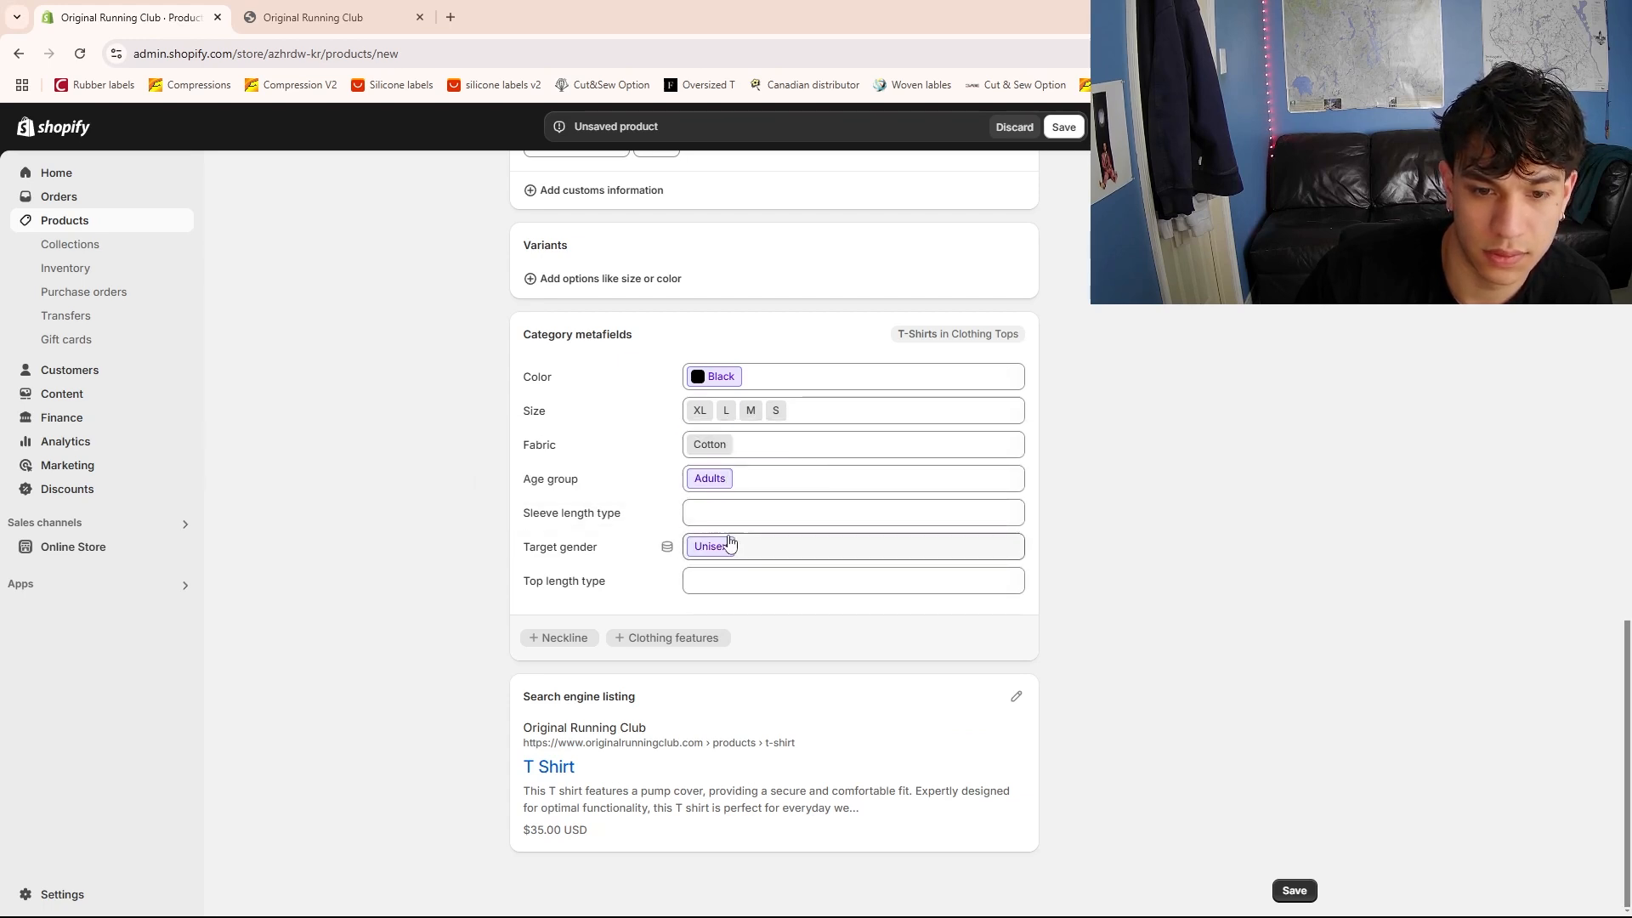
# Add a Color variant option to the product with the value Black
pyautogui.scroll(4, 723, 544)
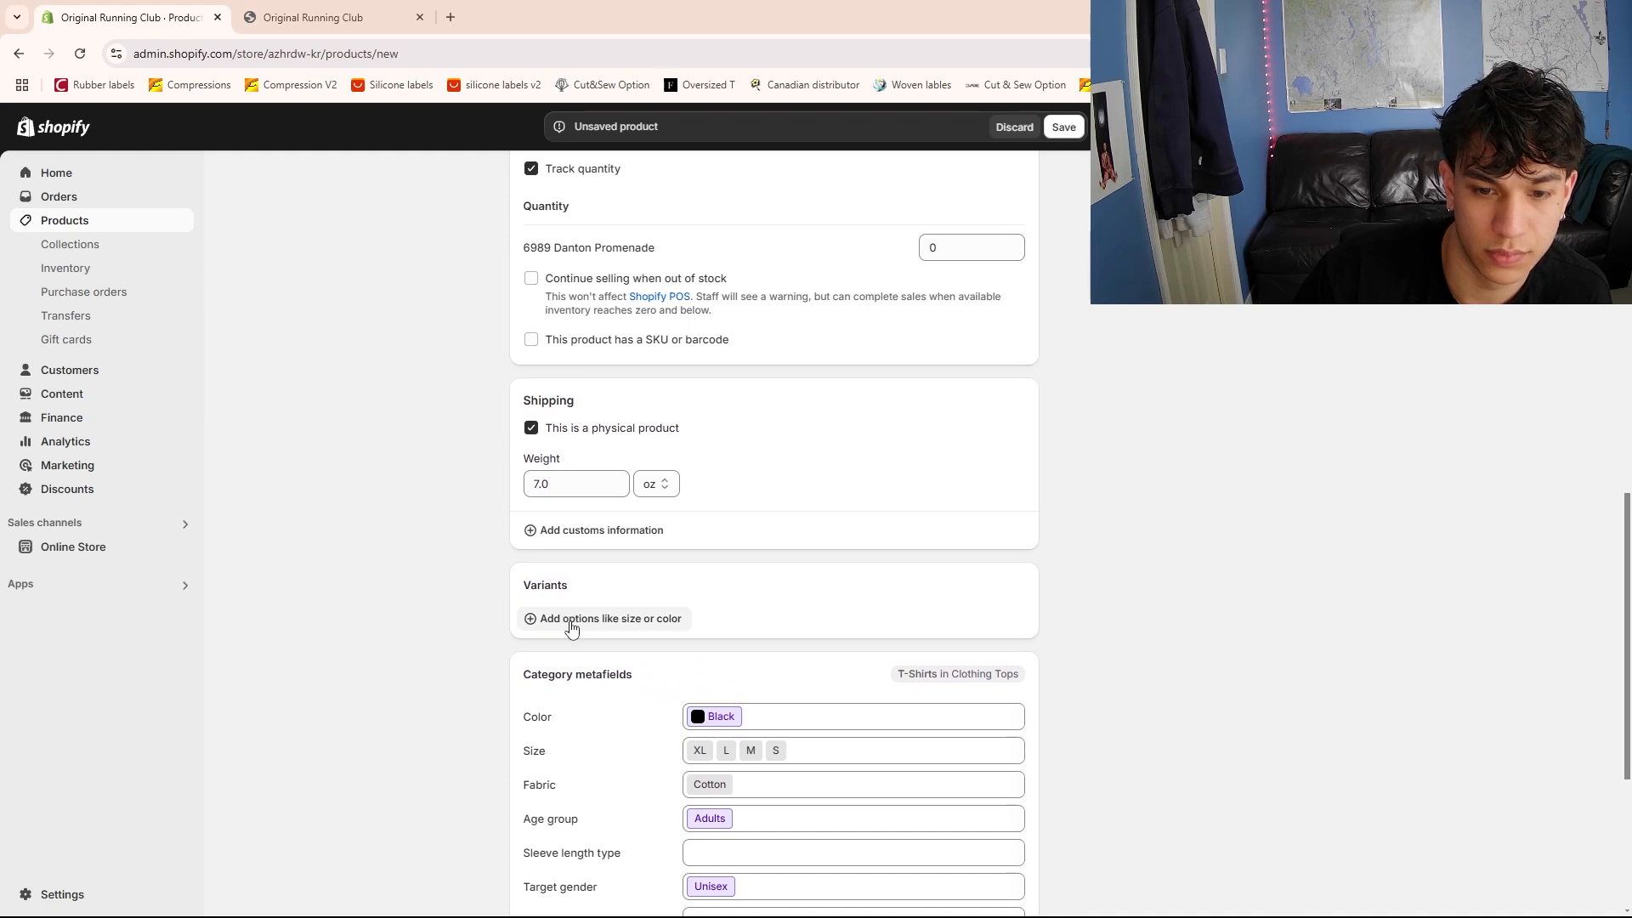
pyautogui.click(567, 620)
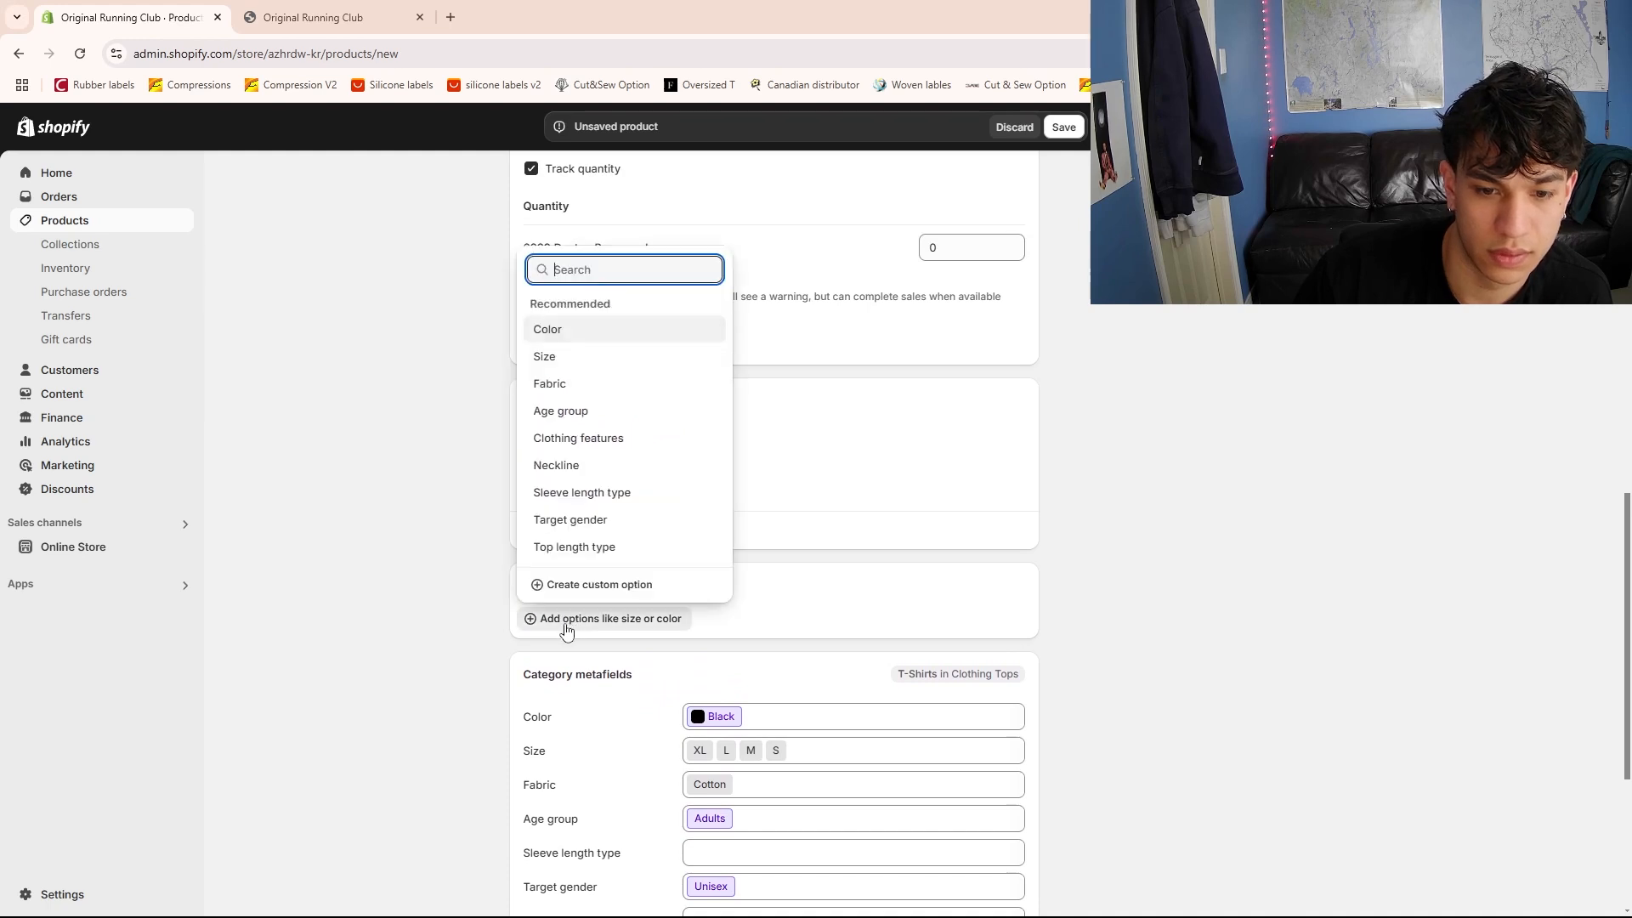
pyautogui.click(582, 332)
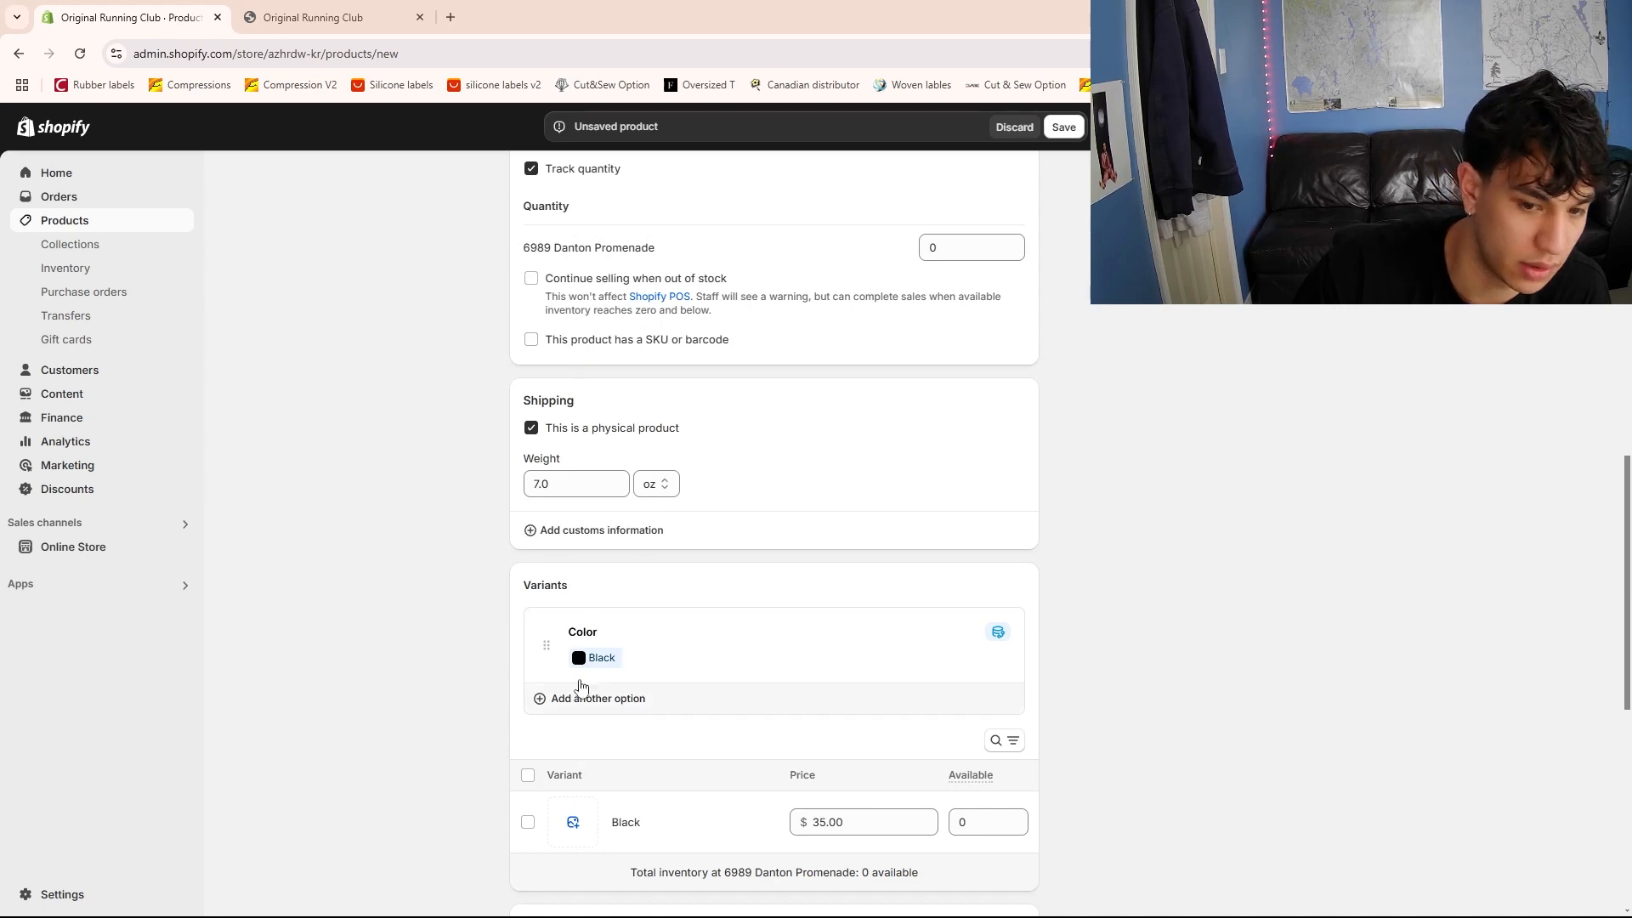
# Reopen the Color variant option for editing and add Green to its values
pyautogui.scroll(-1, 663, 734)
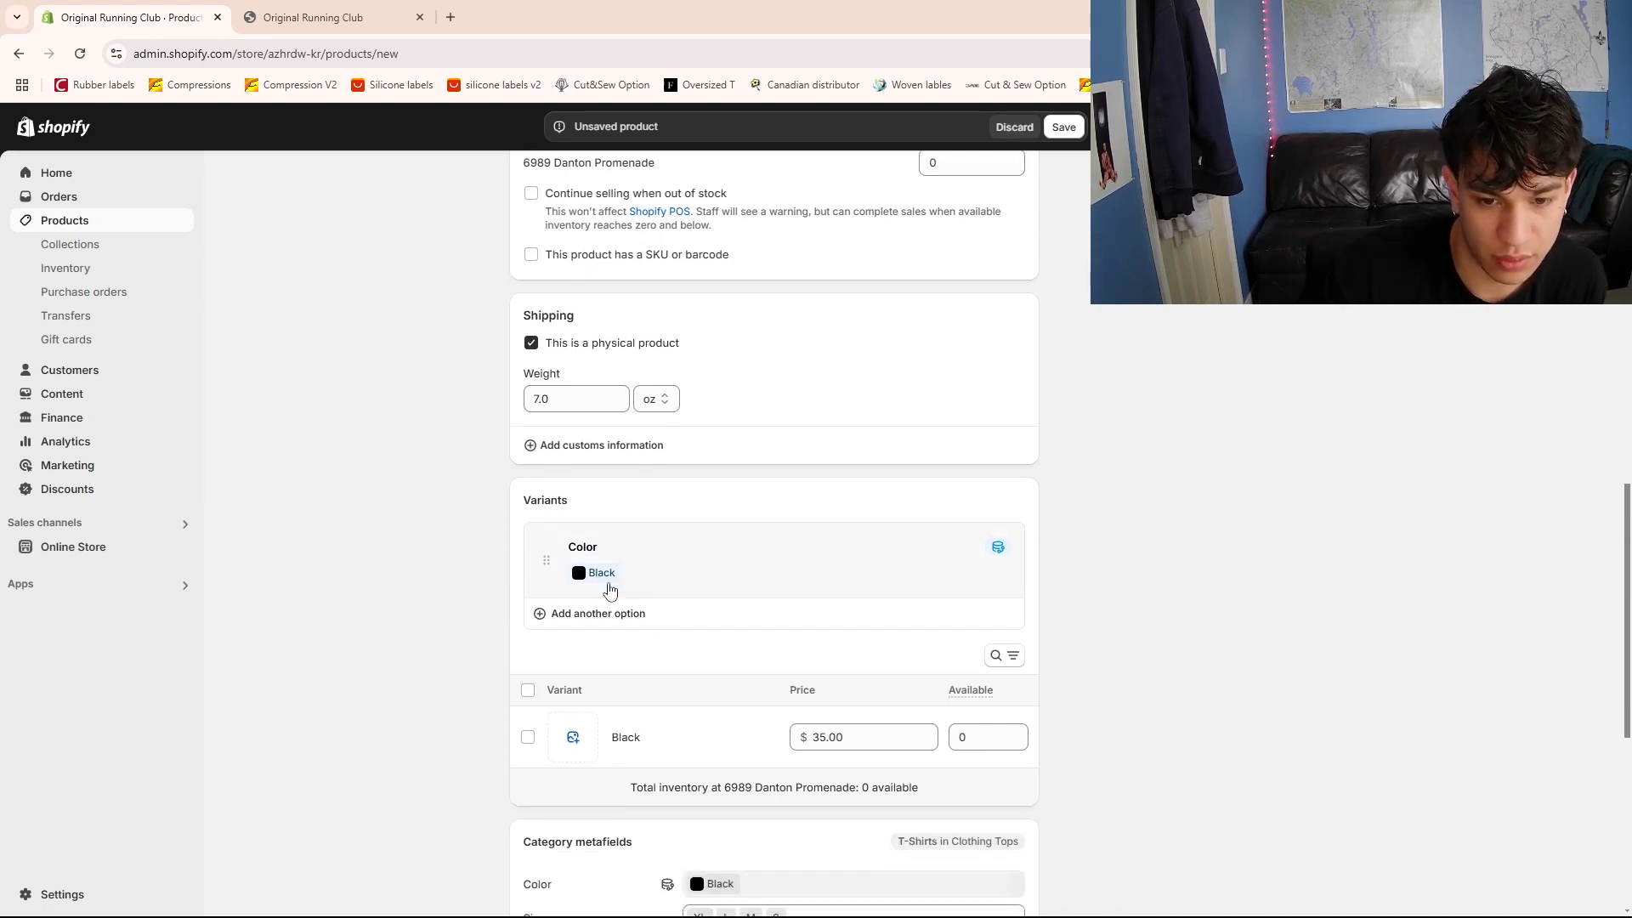
pyautogui.click(611, 614)
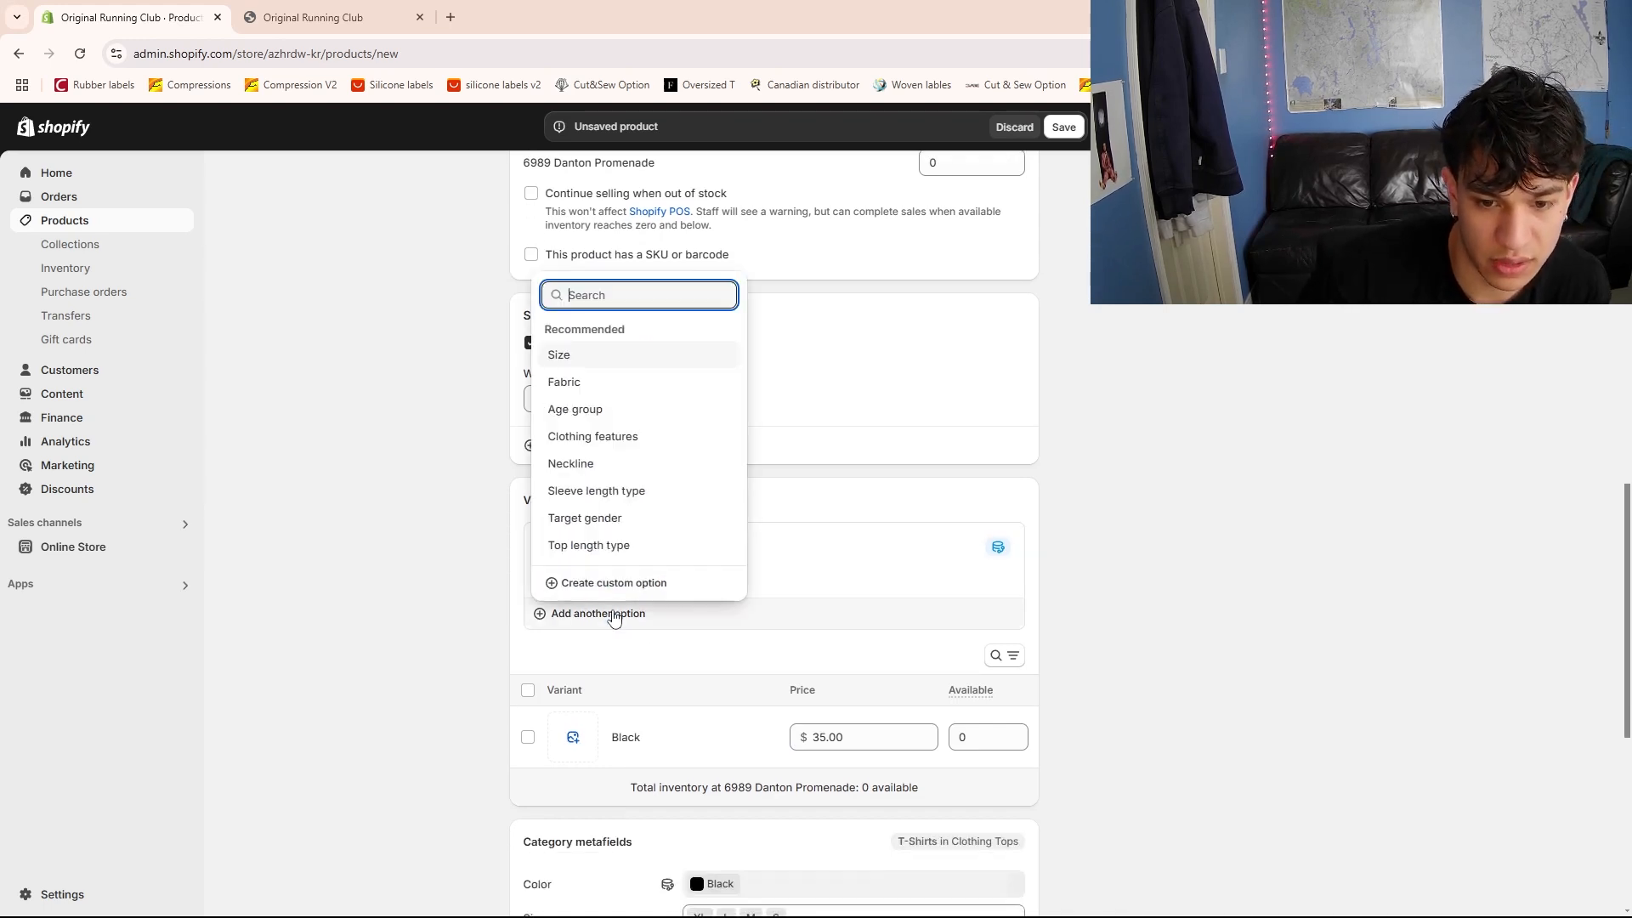
pyautogui.click(831, 539)
pyautogui.click(643, 586)
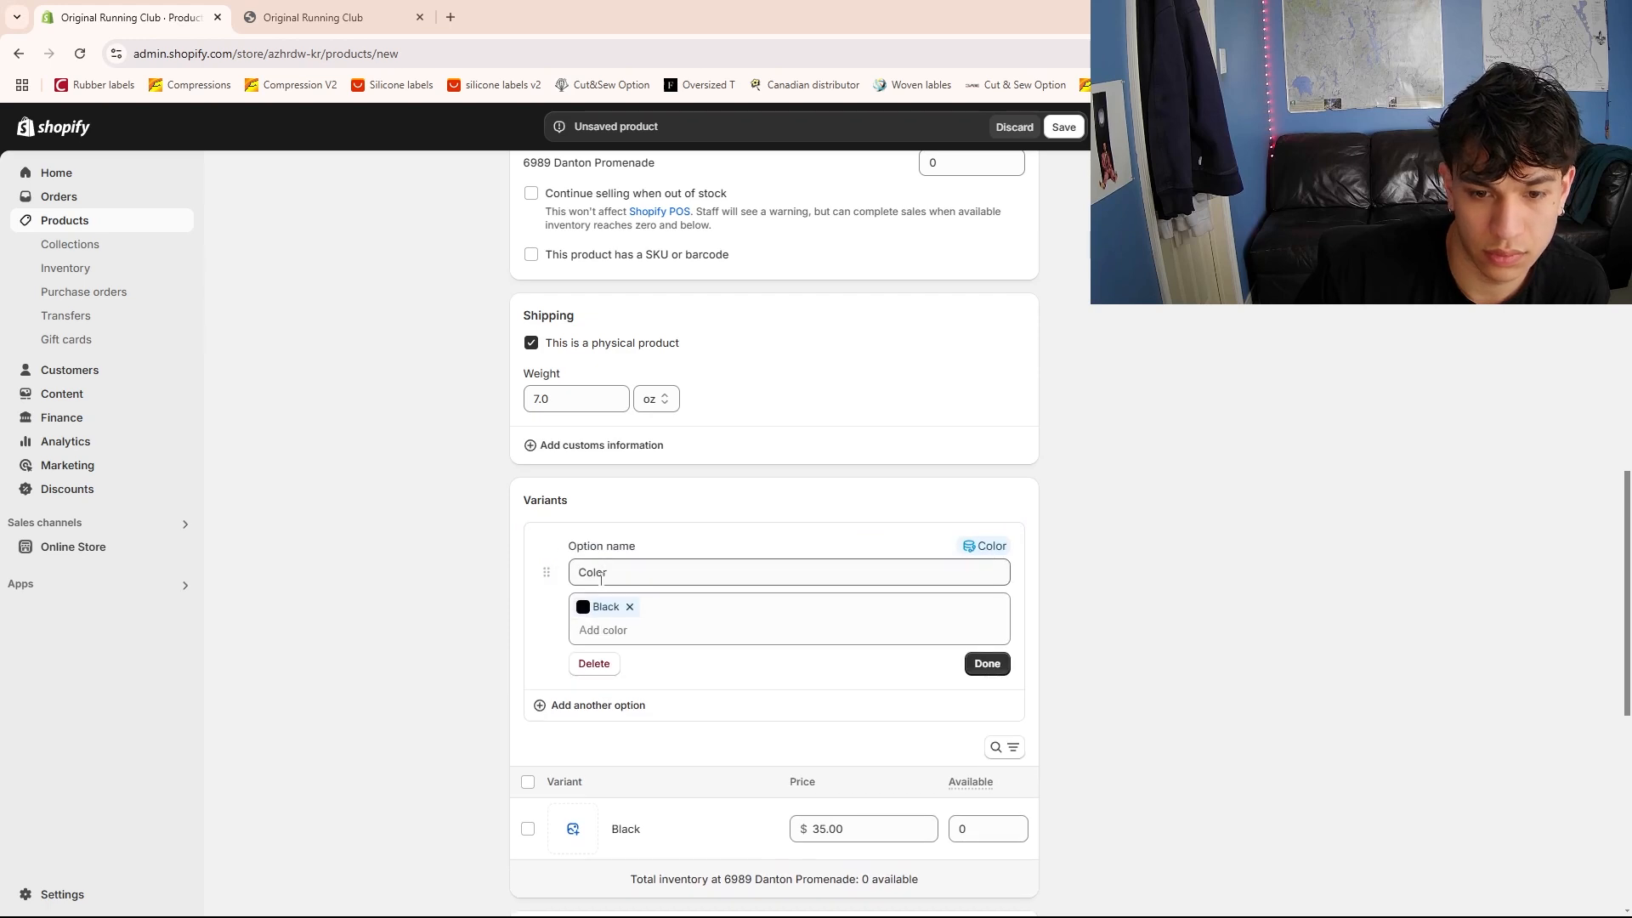
pyautogui.click(602, 629)
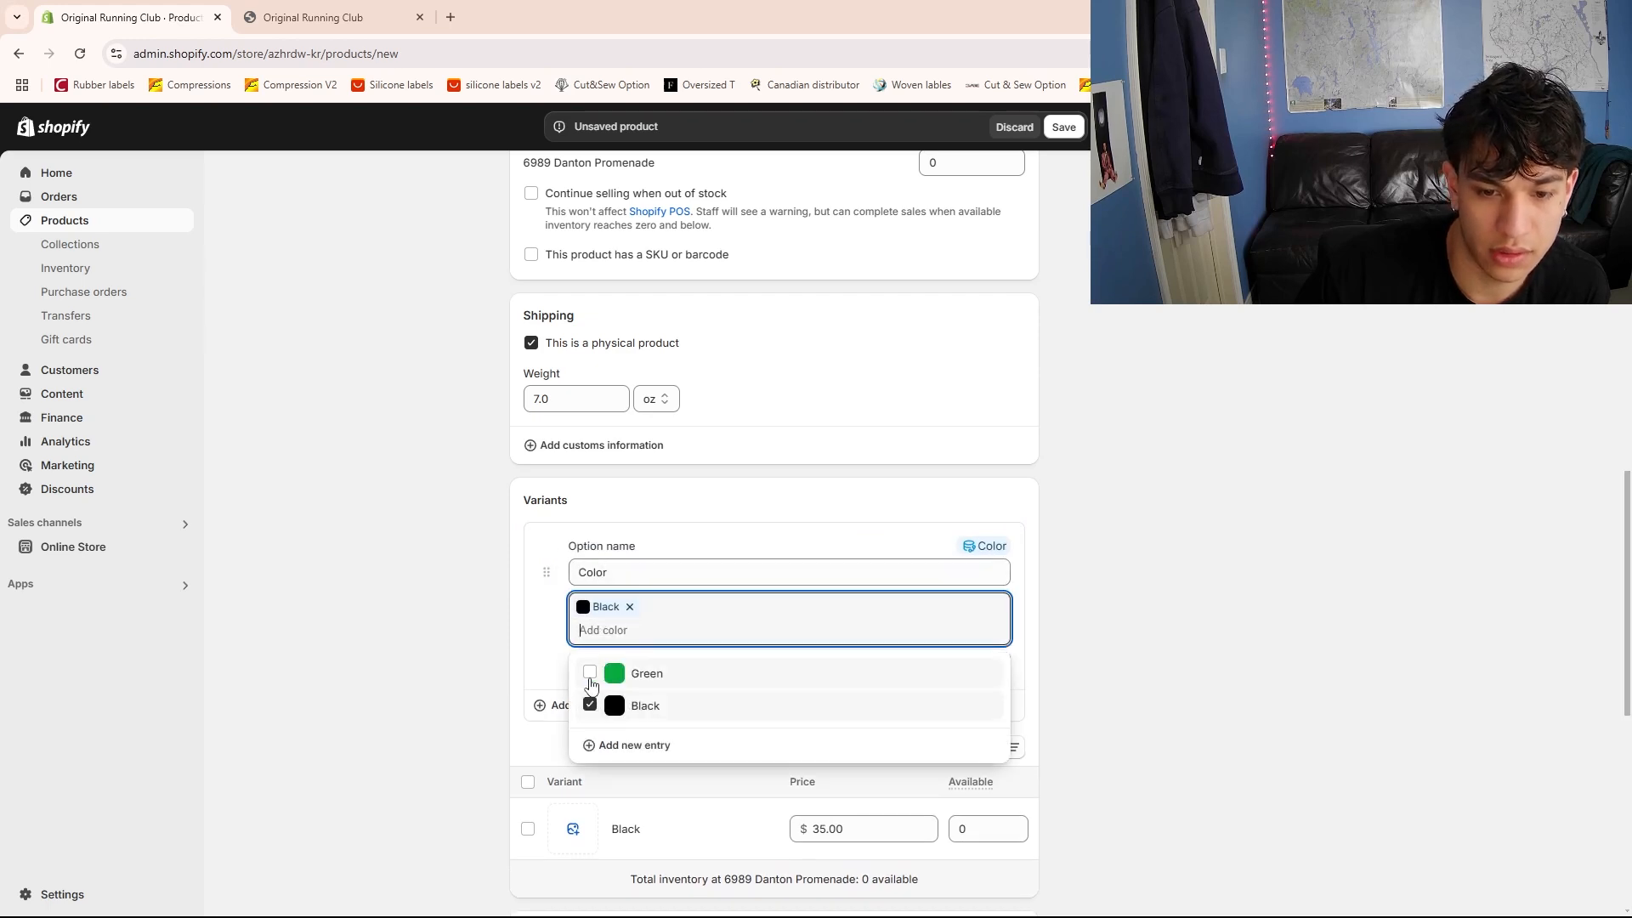
pyautogui.click(590, 675)
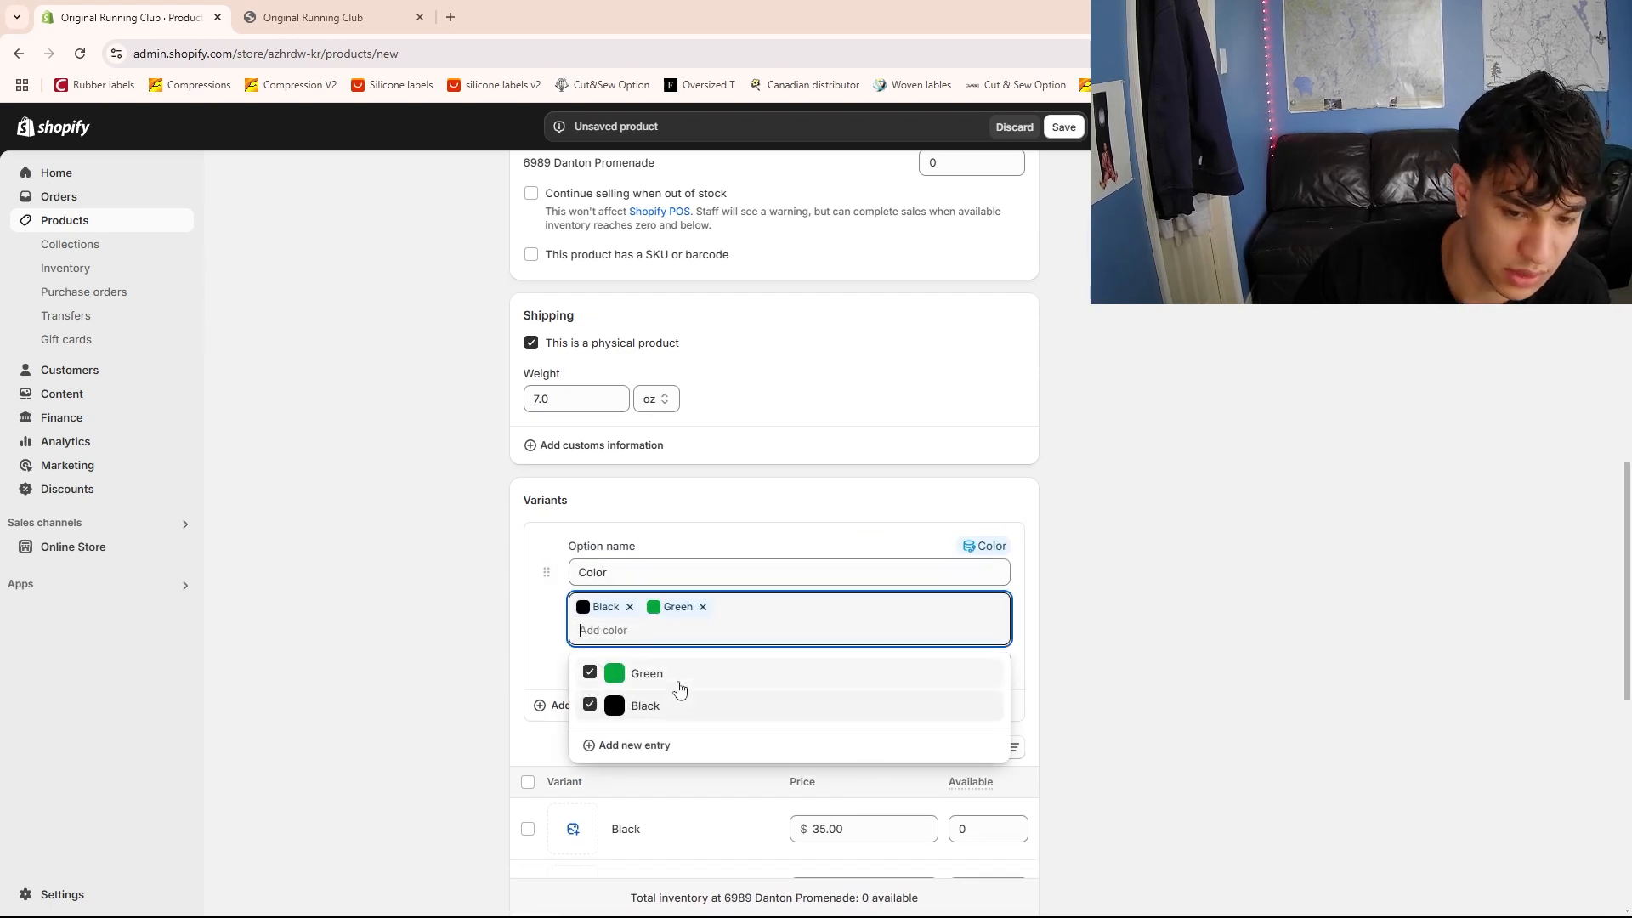
# Create and save a new color entry labelled Pink for the Color option, and finish editing the option
pyautogui.click(644, 747)
pyautogui.click(555, 317)
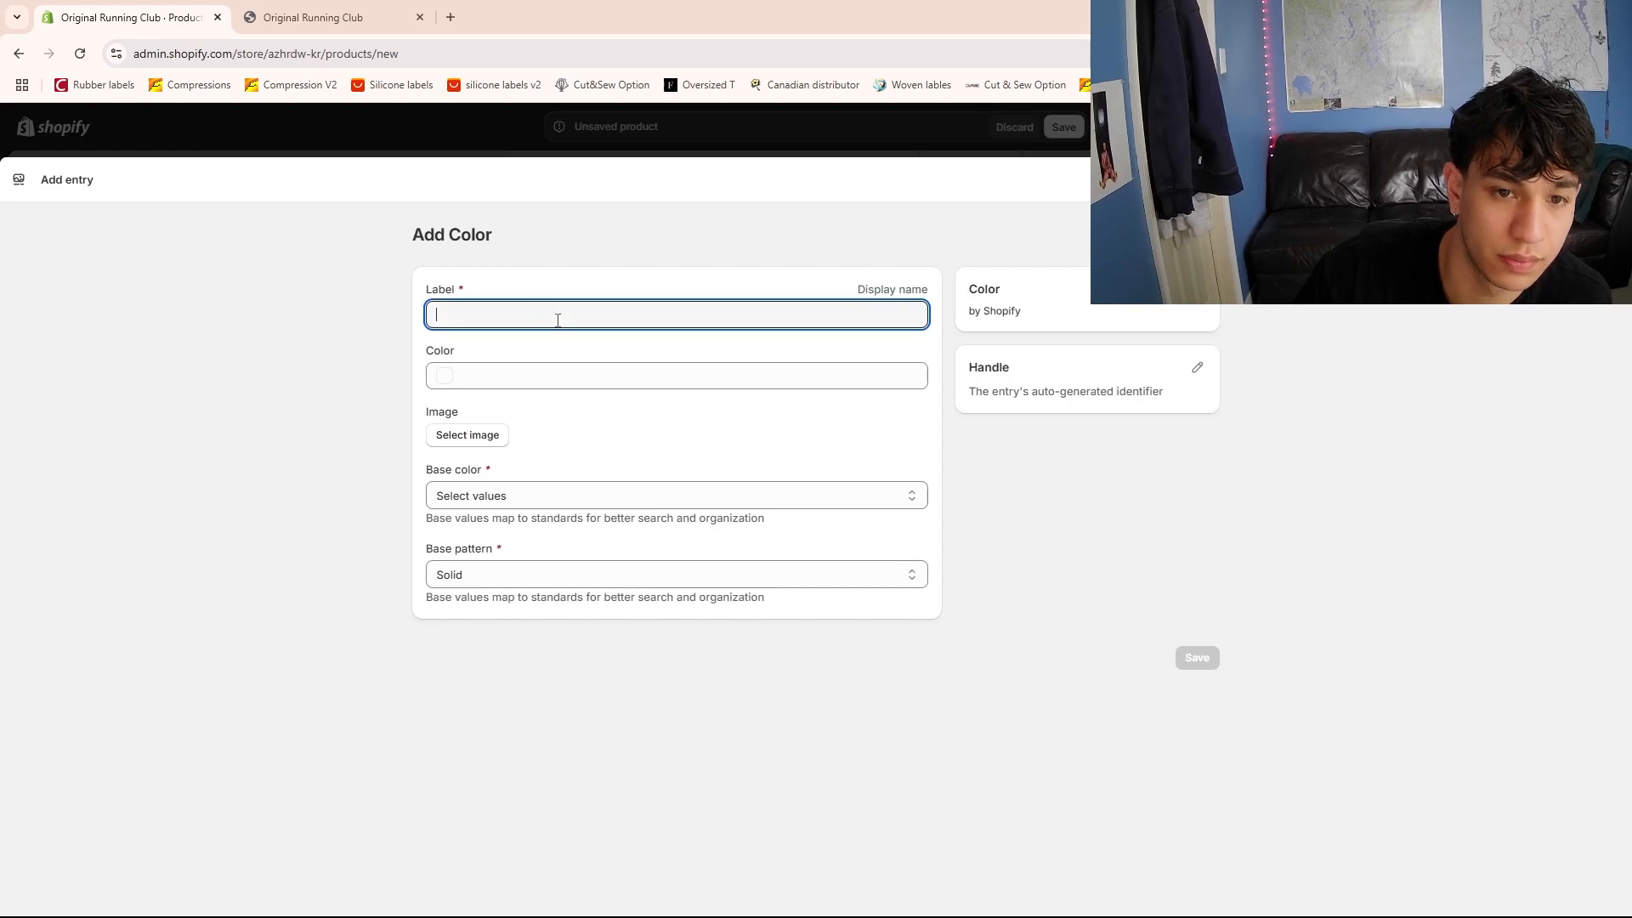
pyautogui.write('pl')
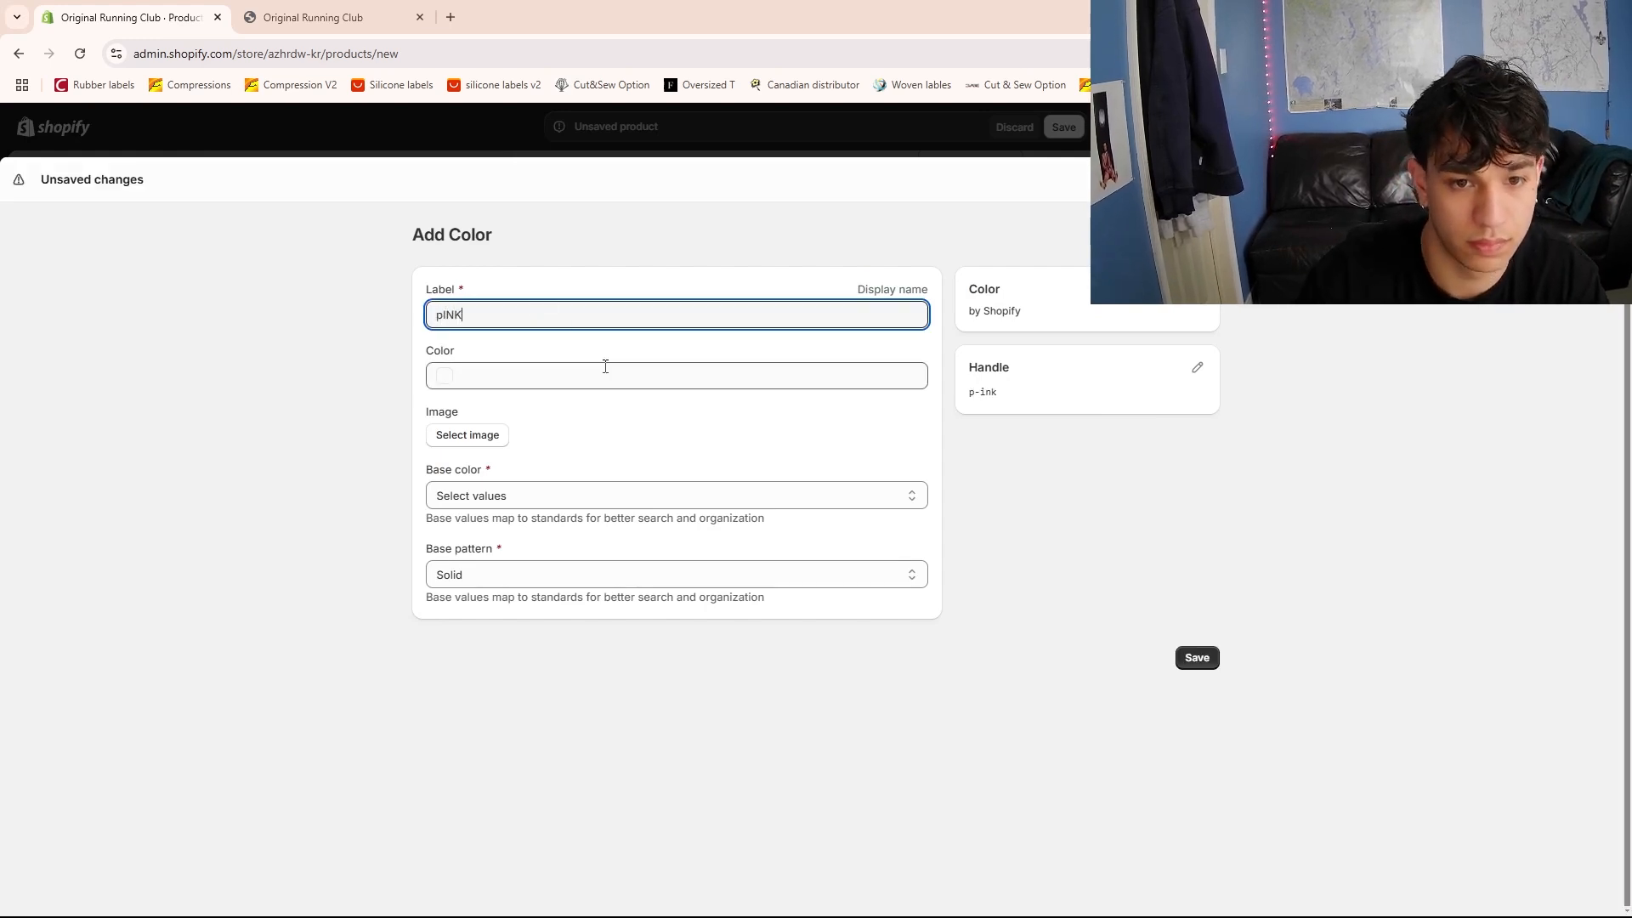
pyautogui.write('NK')
pyautogui.press('BackSpace')
pyautogui.press('BackSpace')
pyautogui.press('BackSpace')
pyautogui.press('BackSpace')
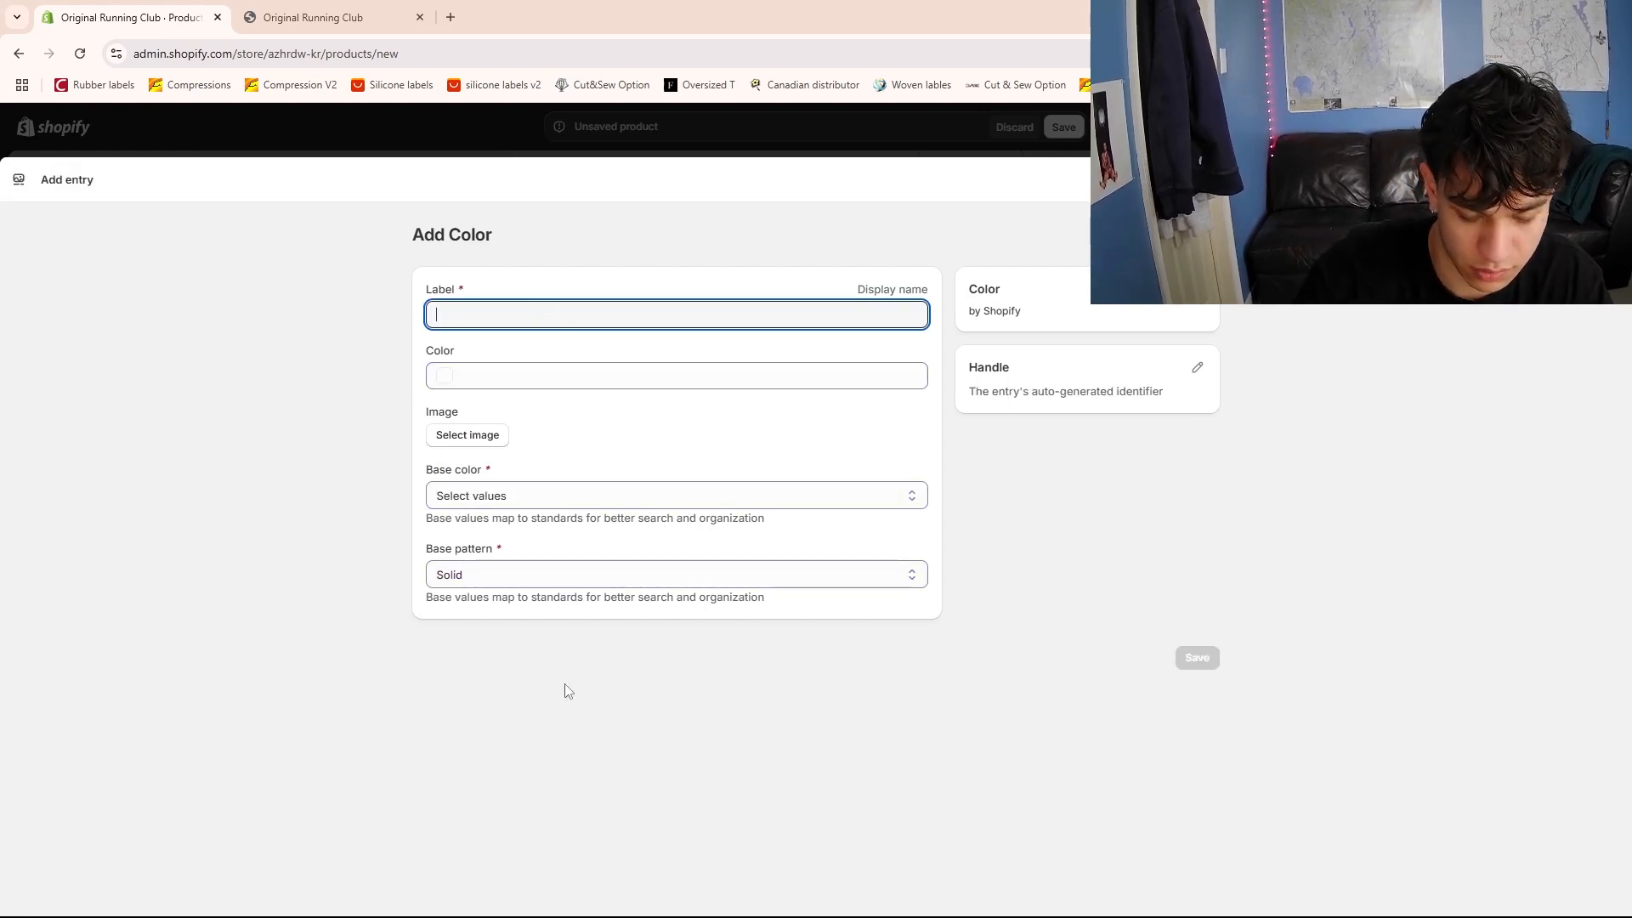
pyautogui.write('Pink')
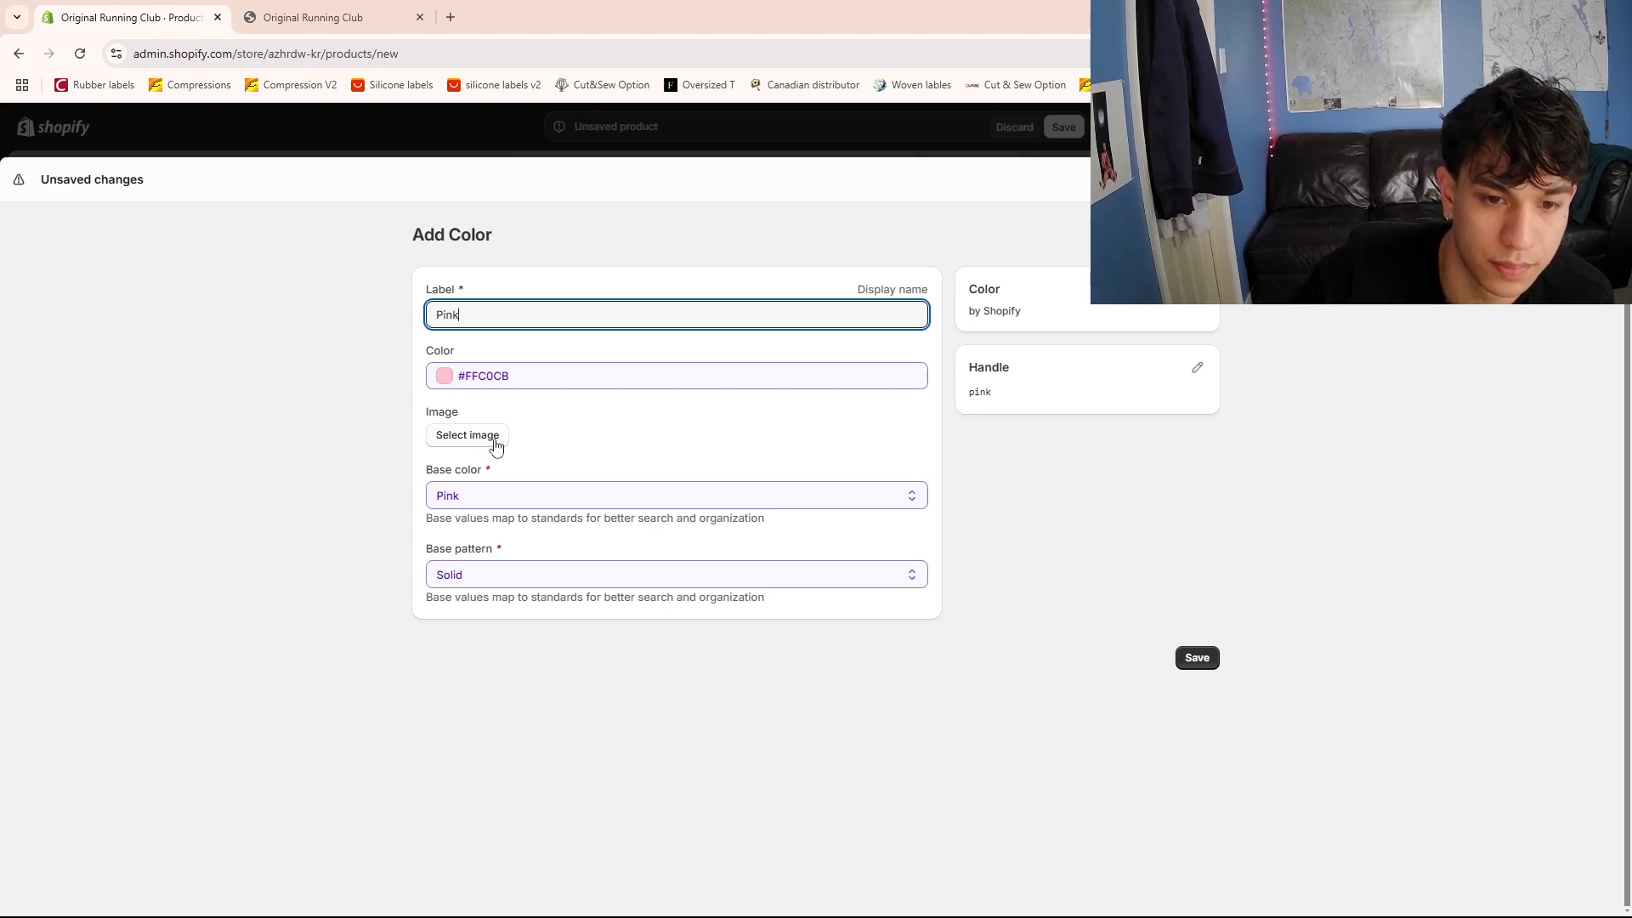
pyautogui.click(1196, 657)
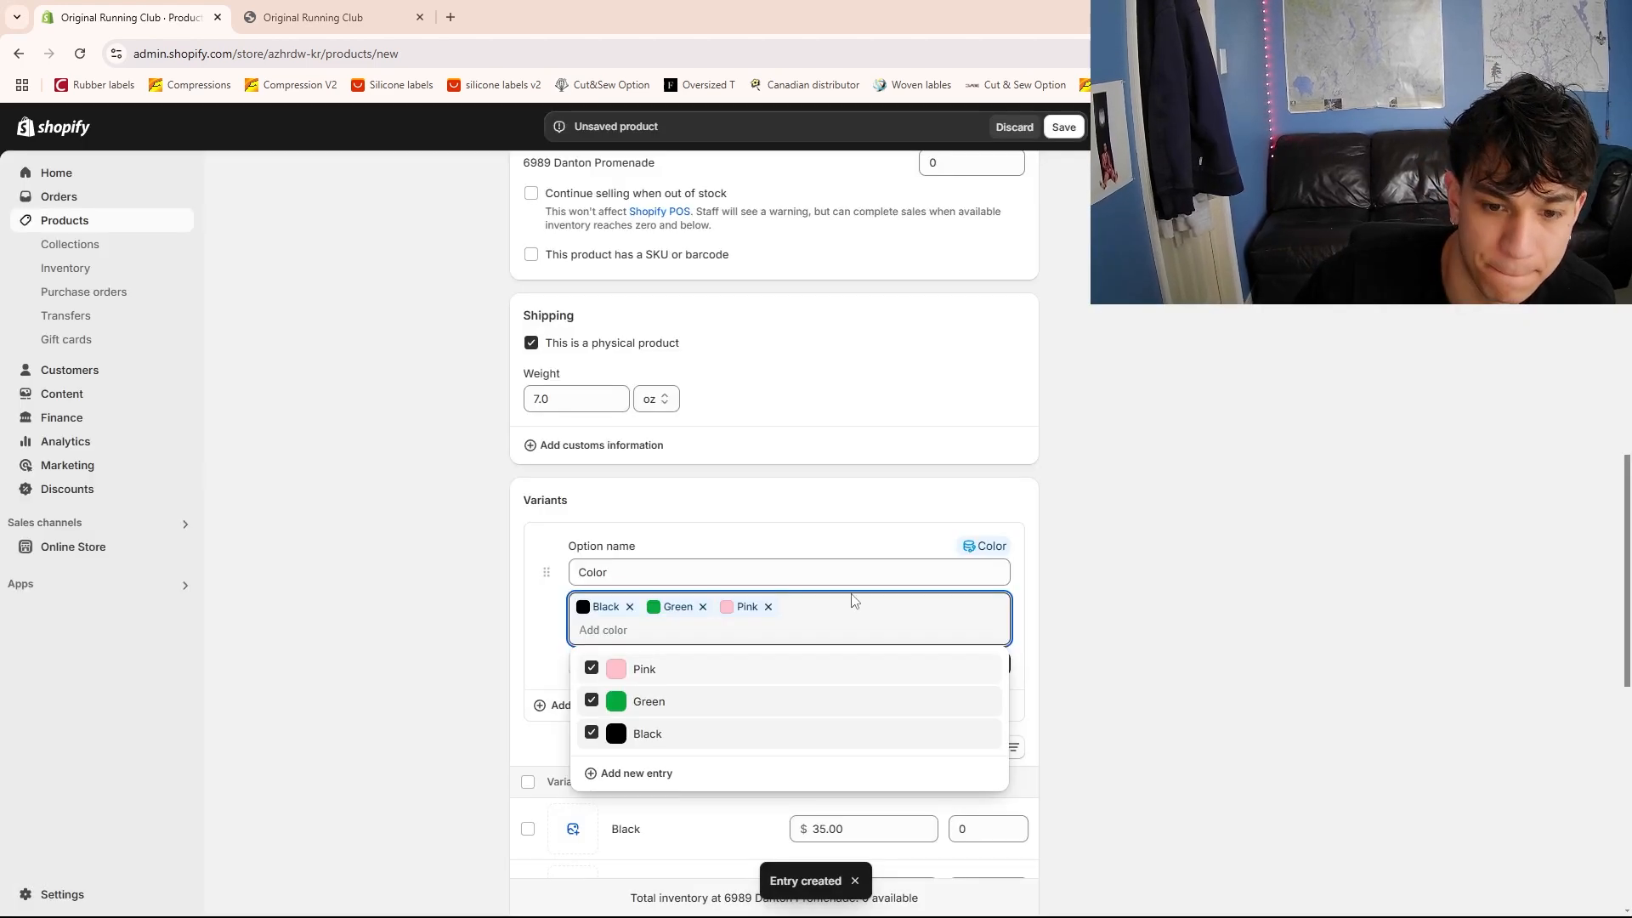
pyautogui.click(1199, 615)
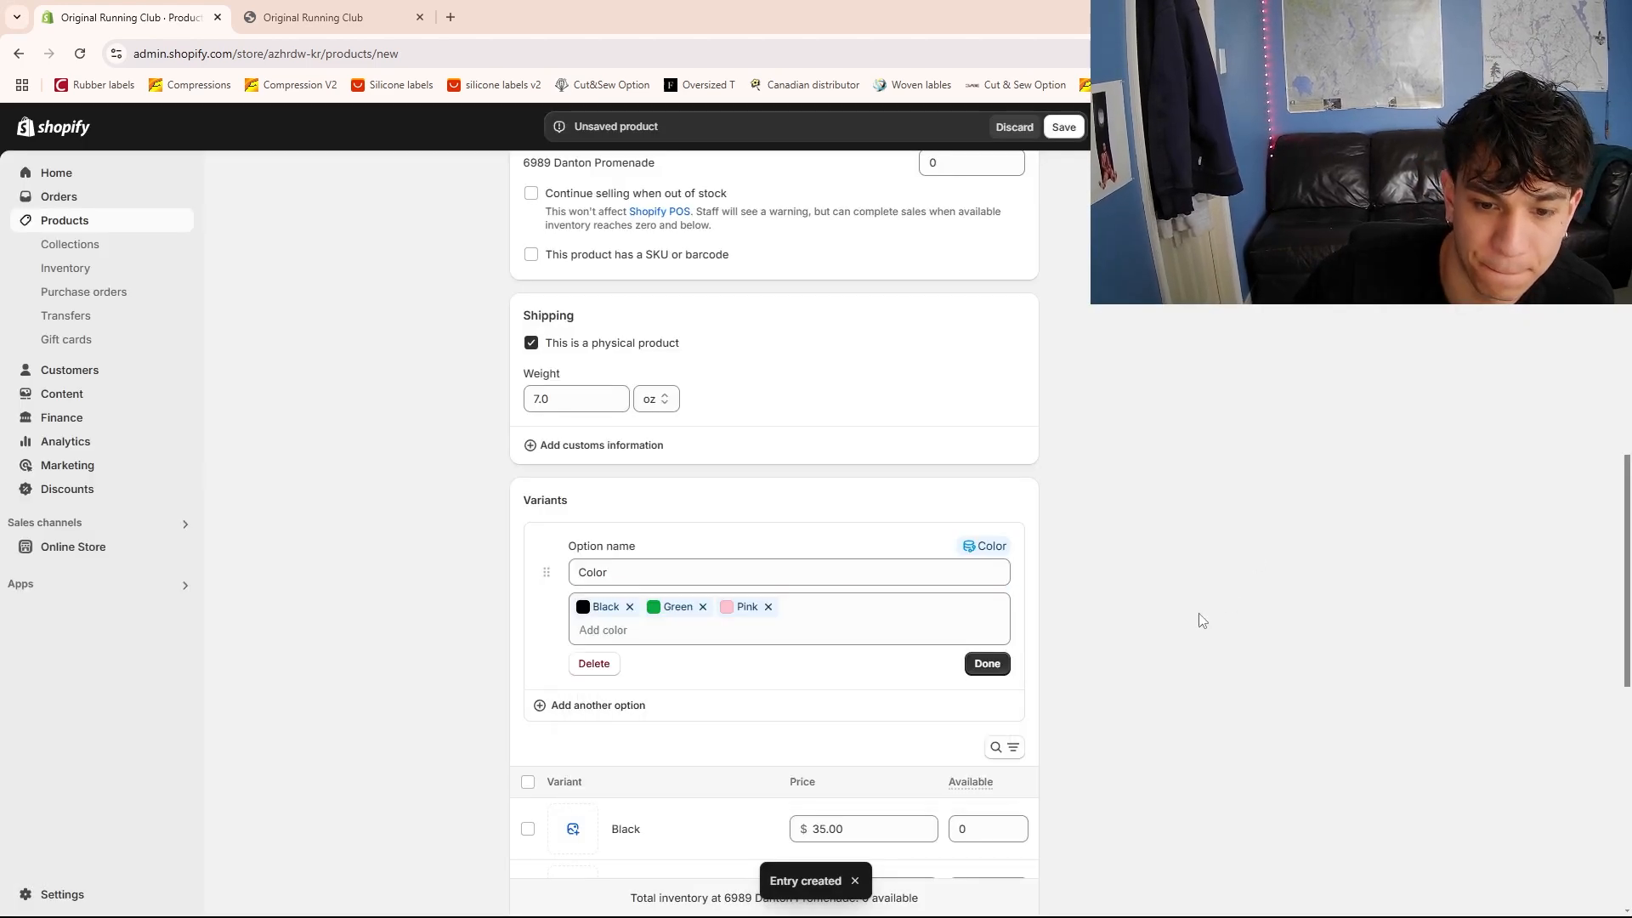
pyautogui.click(986, 663)
pyautogui.scroll(-1, 680, 544)
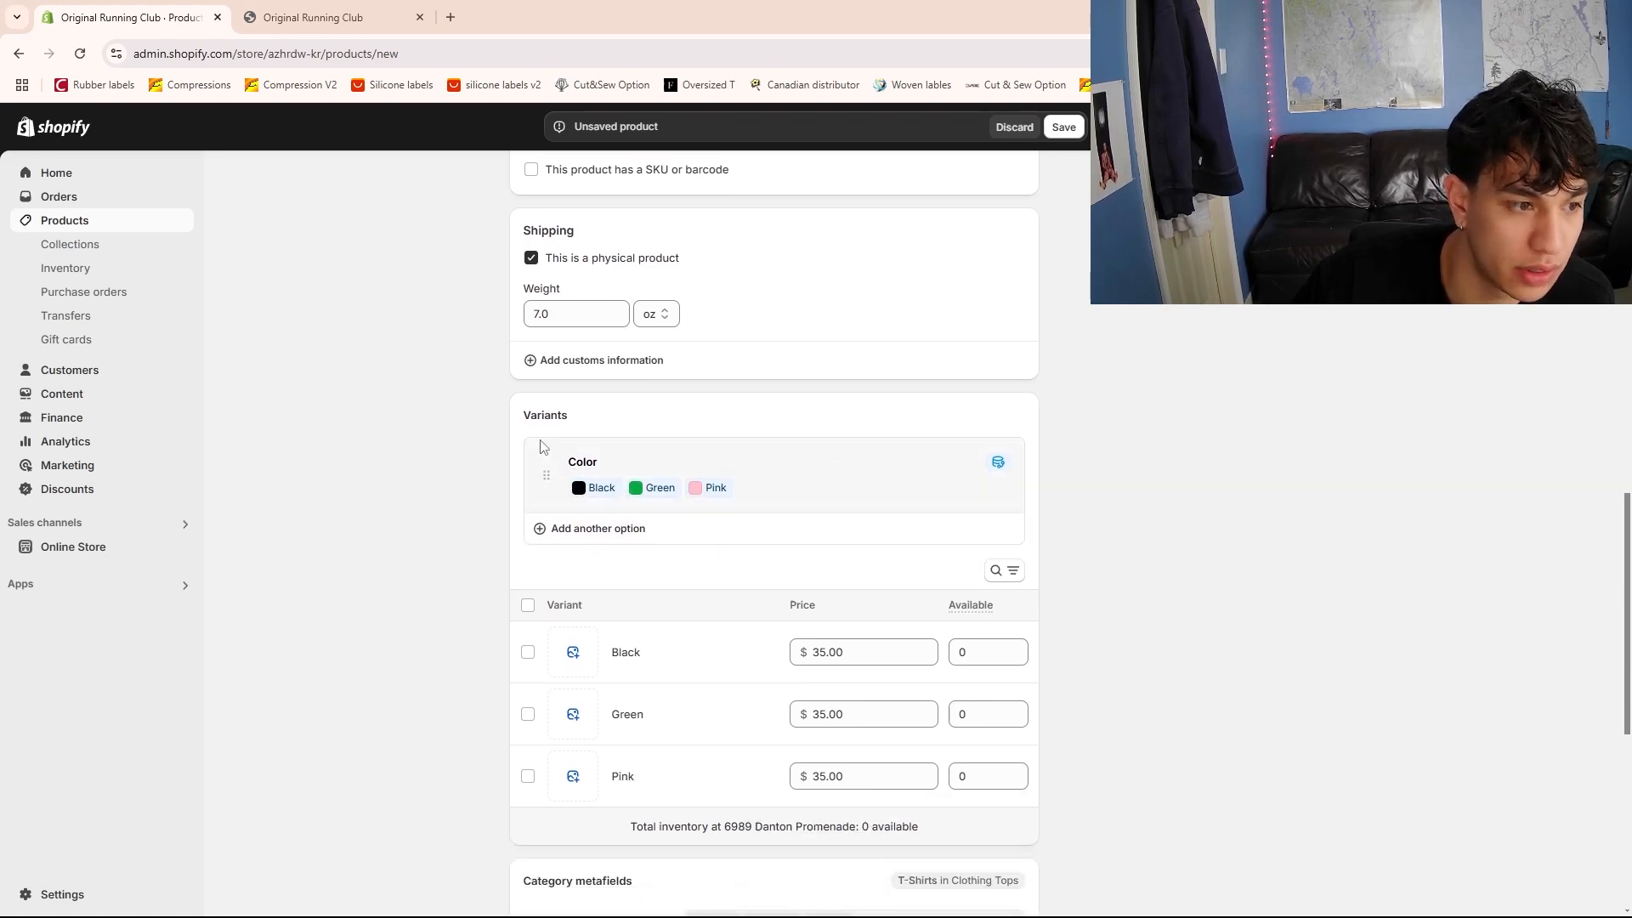
pyautogui.moveTo(542, 445); pyautogui.dragTo(901, 507)
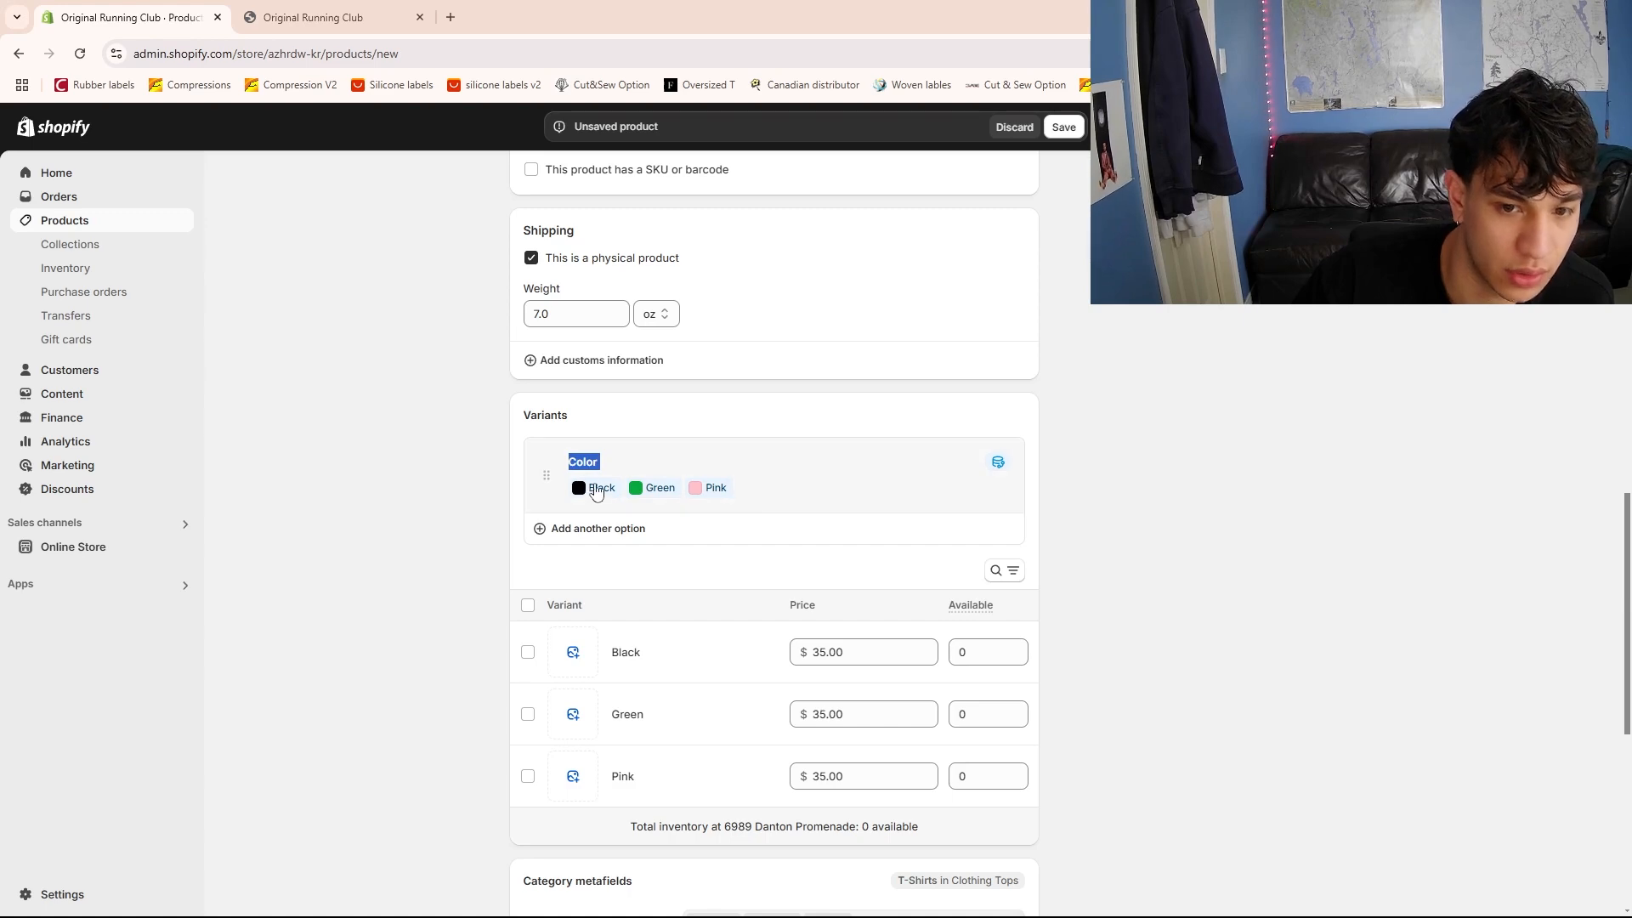
pyautogui.scroll(3, 612, 426)
# Open the Hoodie product in the storefront preview and switch between its Black and Green variants to compare their images
pyautogui.click(312, 17)
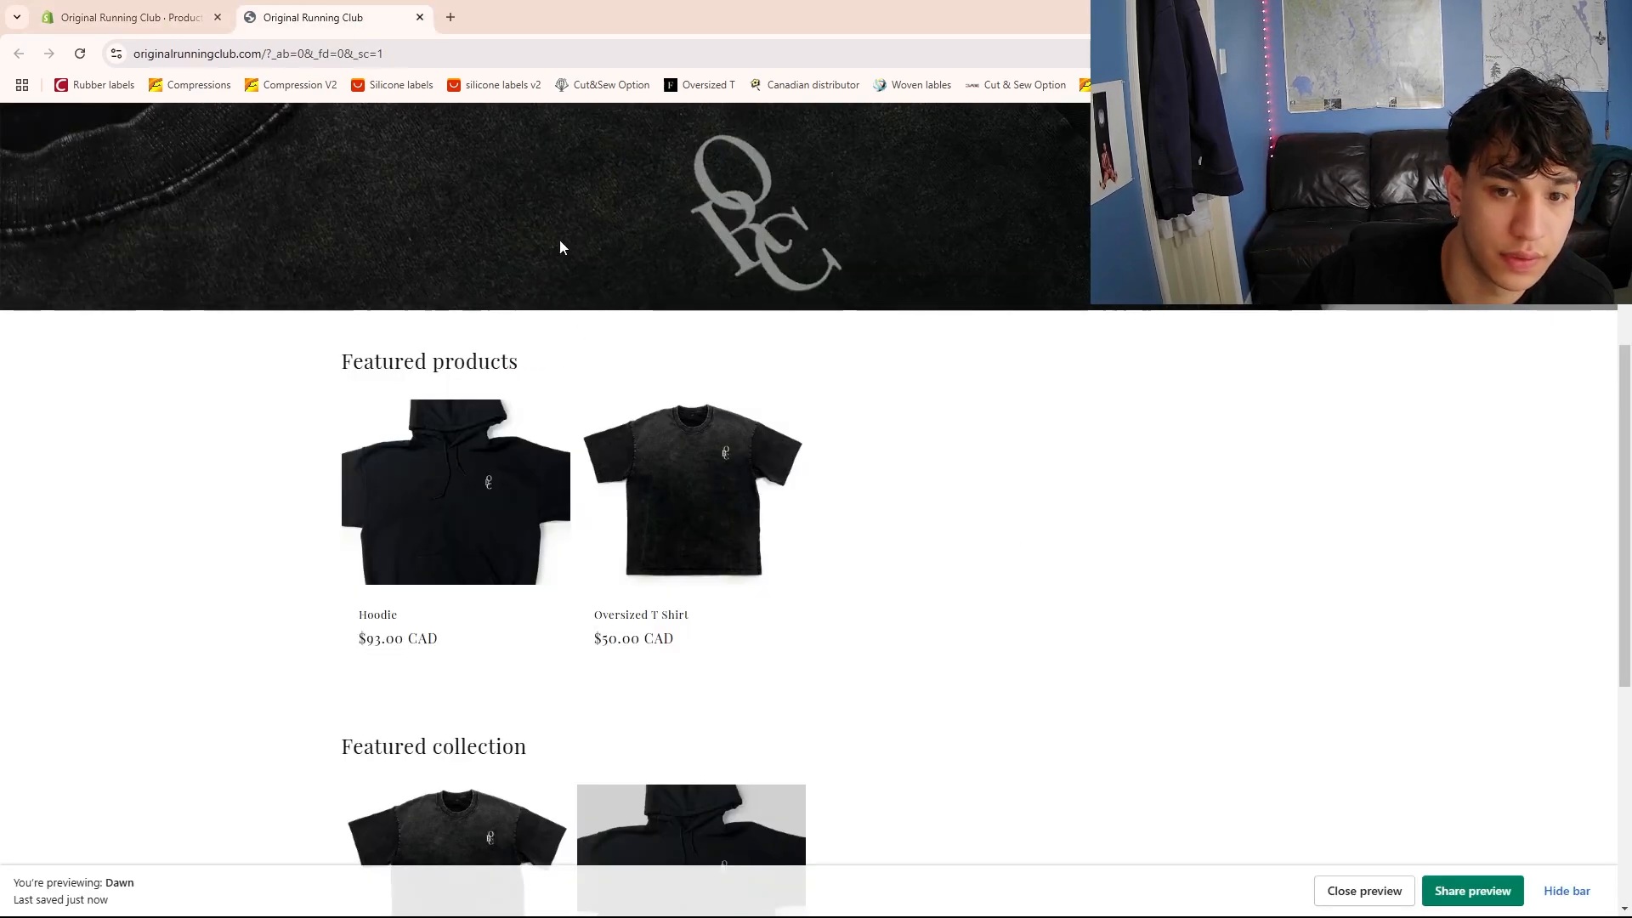
pyautogui.scroll(-3, 514, 431)
pyautogui.click(553, 368)
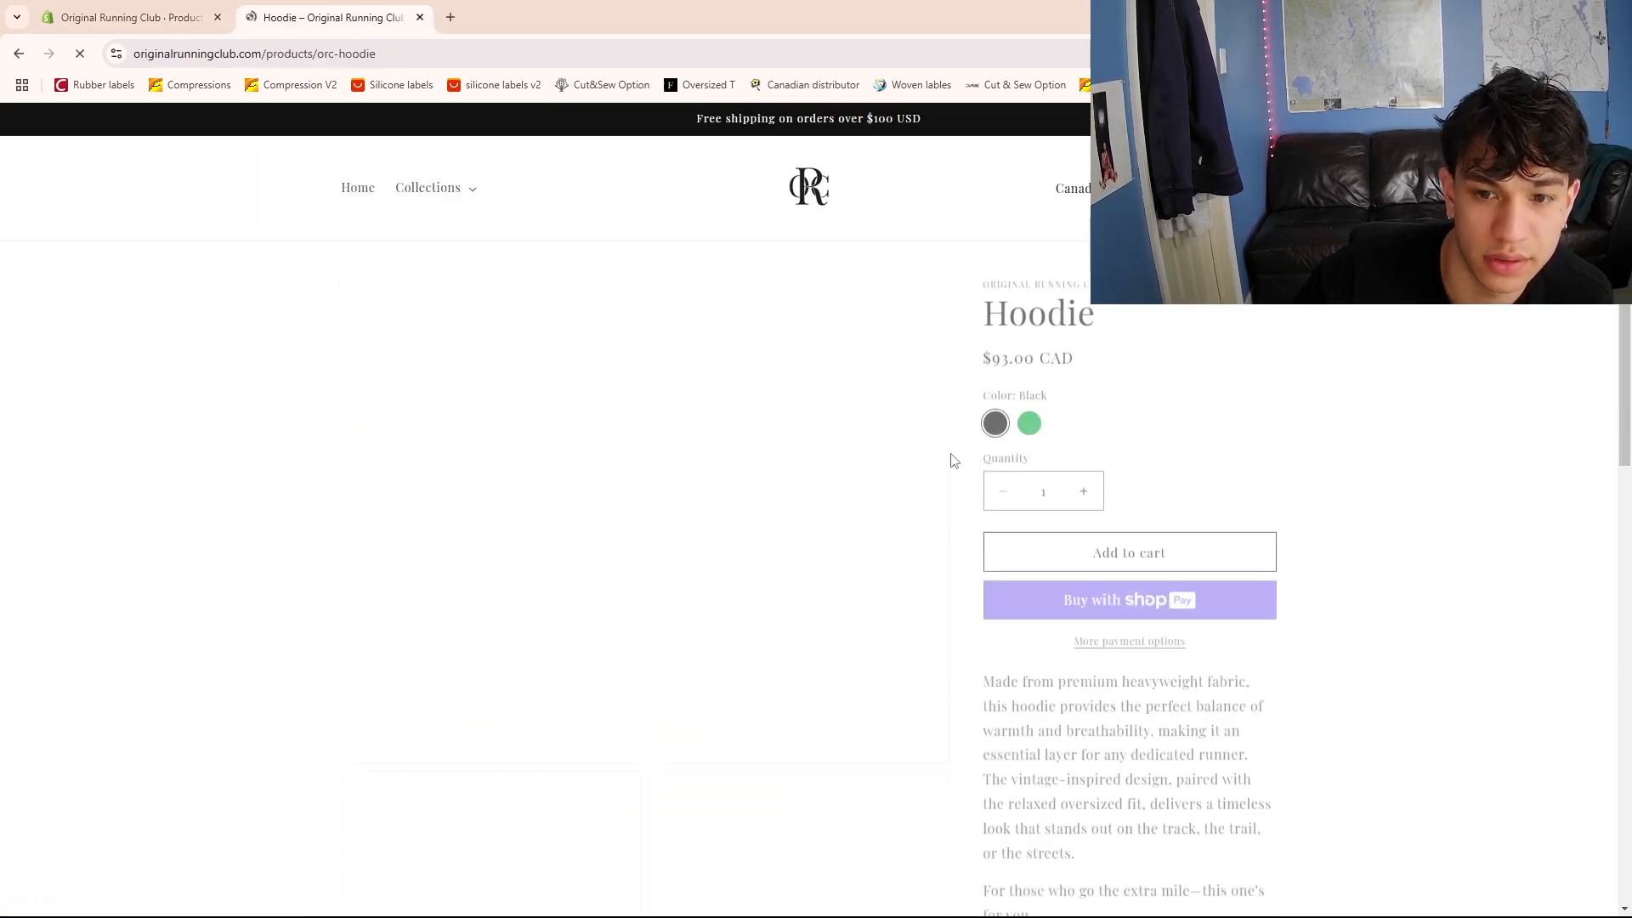
pyautogui.click(1029, 417)
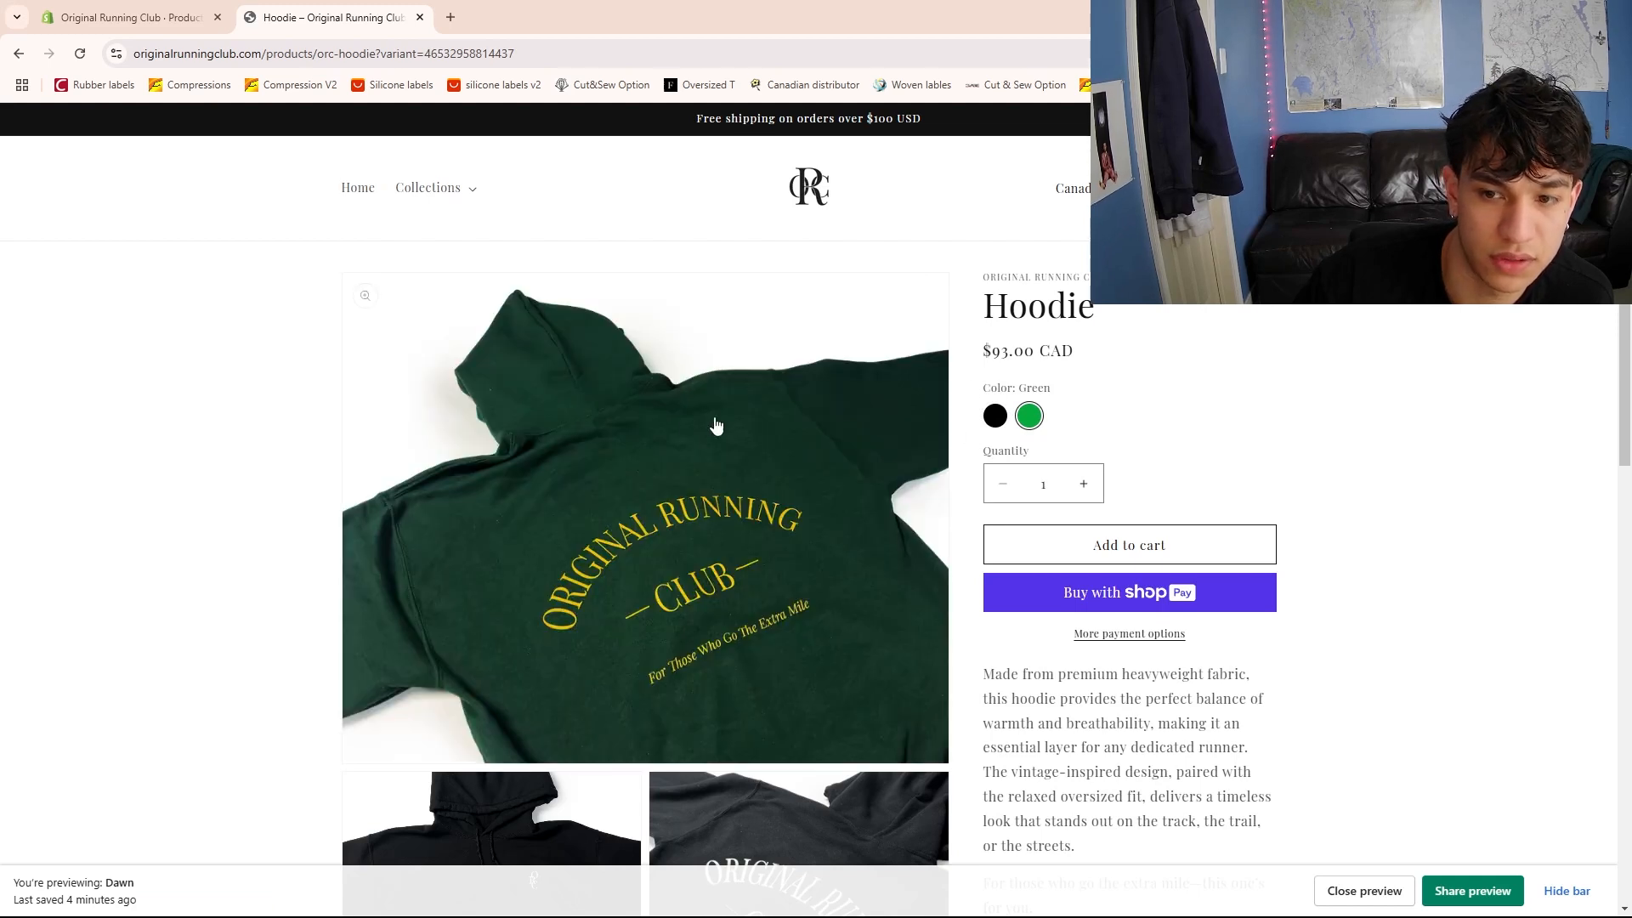
pyautogui.click(995, 419)
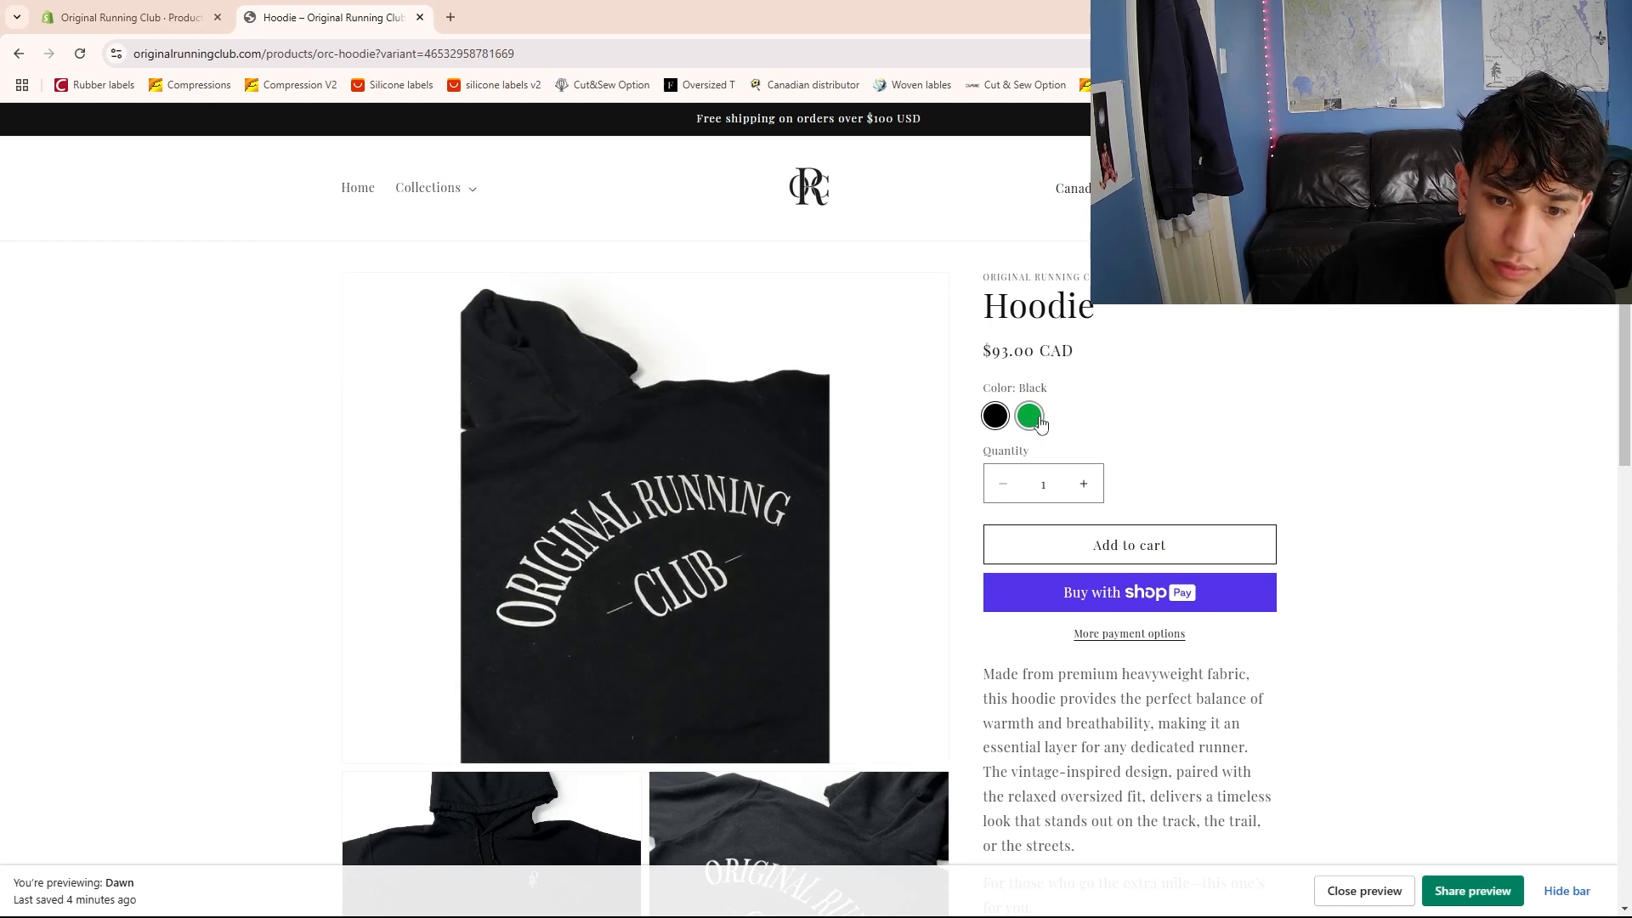
pyautogui.click(1029, 418)
pyautogui.click(995, 415)
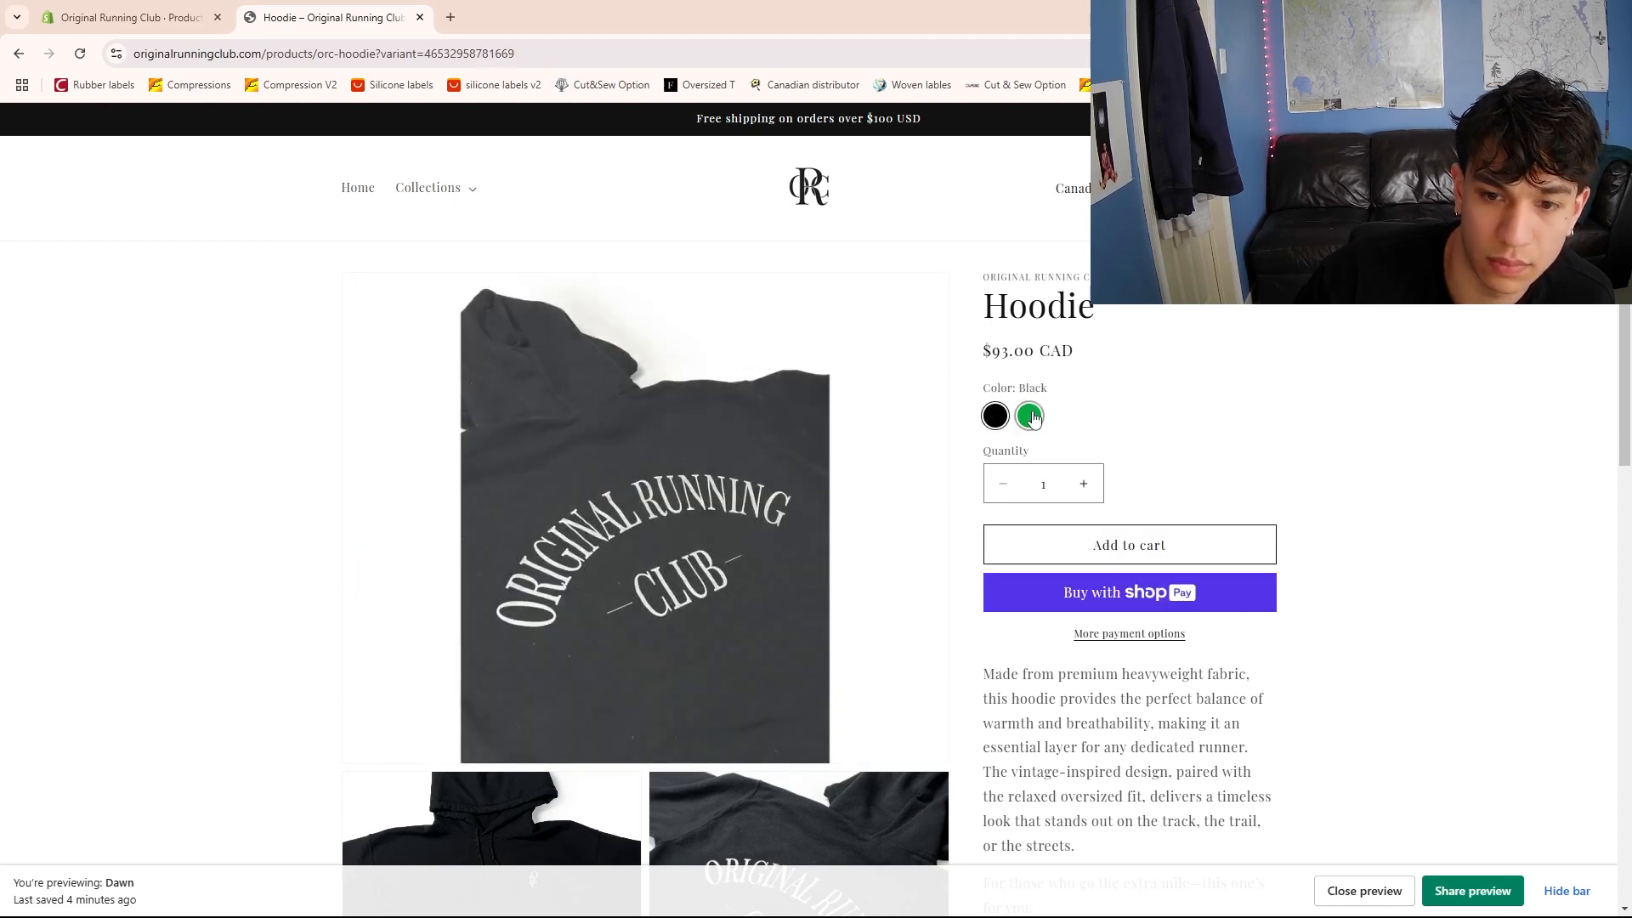
pyautogui.click(1028, 416)
# Return to the T Shirt product form and open the image selection for the Black variant
pyautogui.click(135, 15)
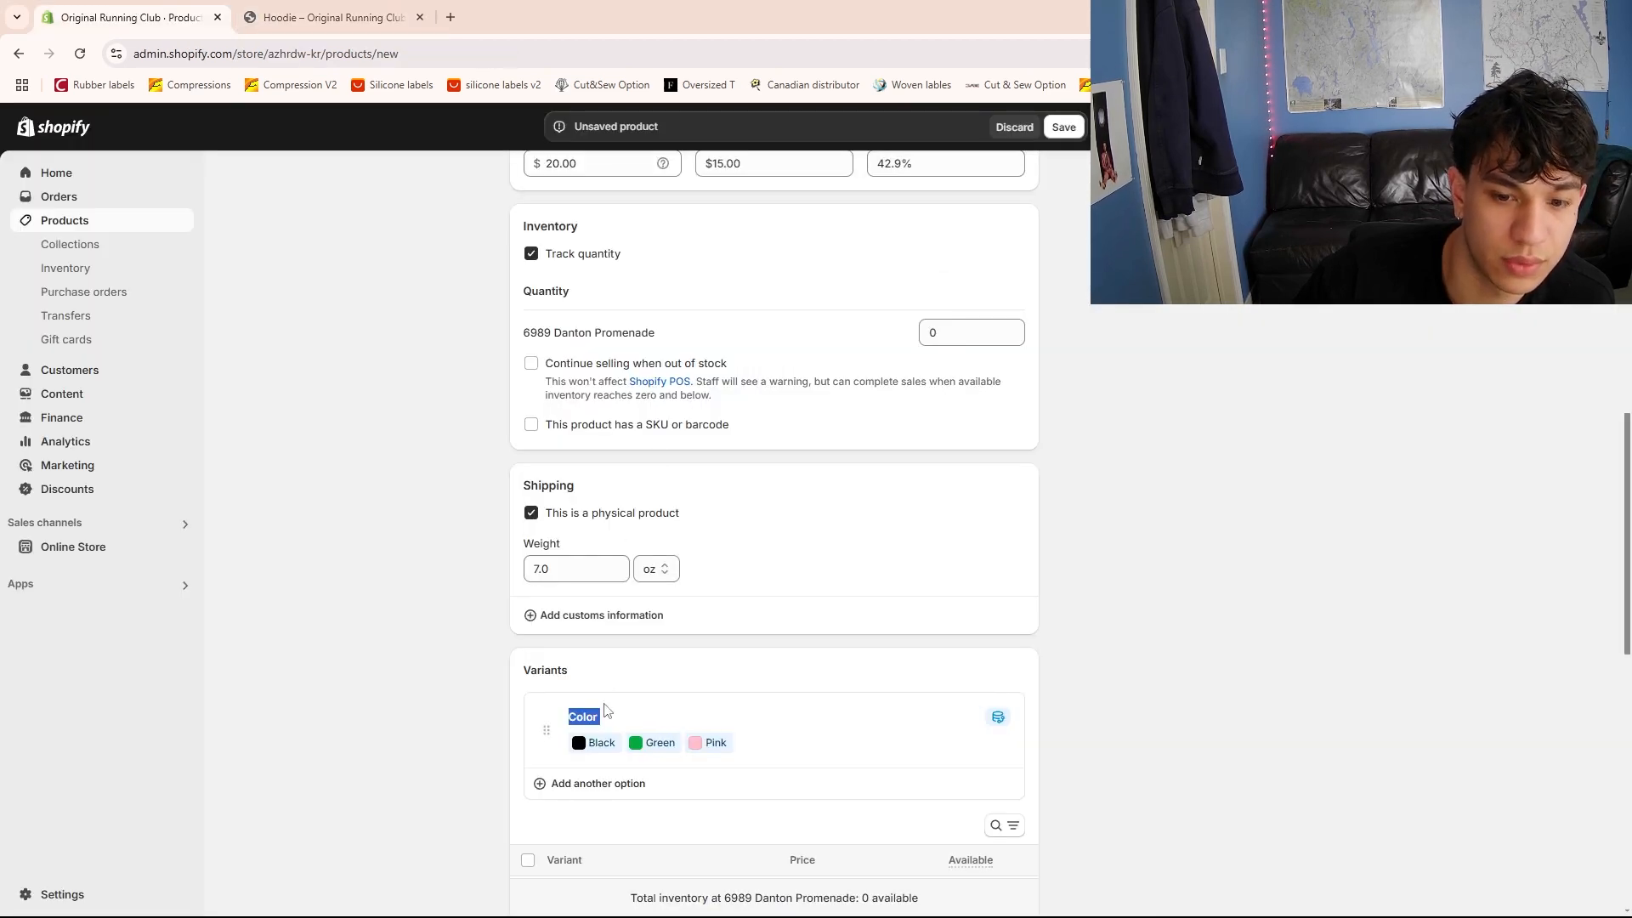
pyautogui.scroll(-4, 678, 719)
pyautogui.click(1103, 573)
pyautogui.scroll(-4, 1105, 577)
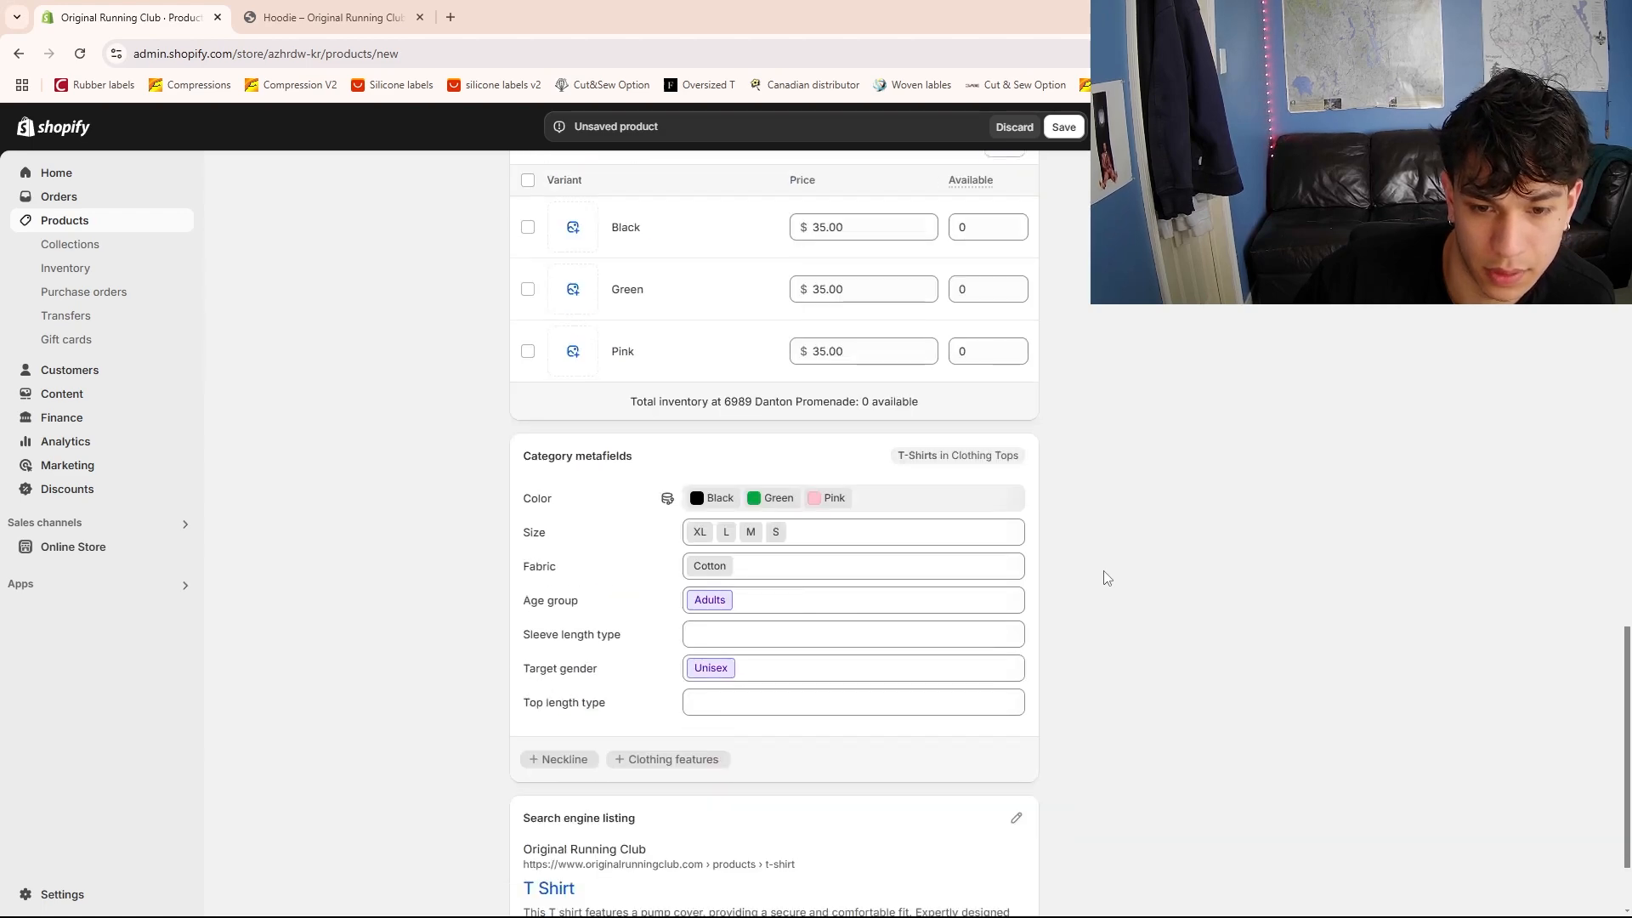
pyautogui.scroll(3, 1104, 578)
pyautogui.click(572, 485)
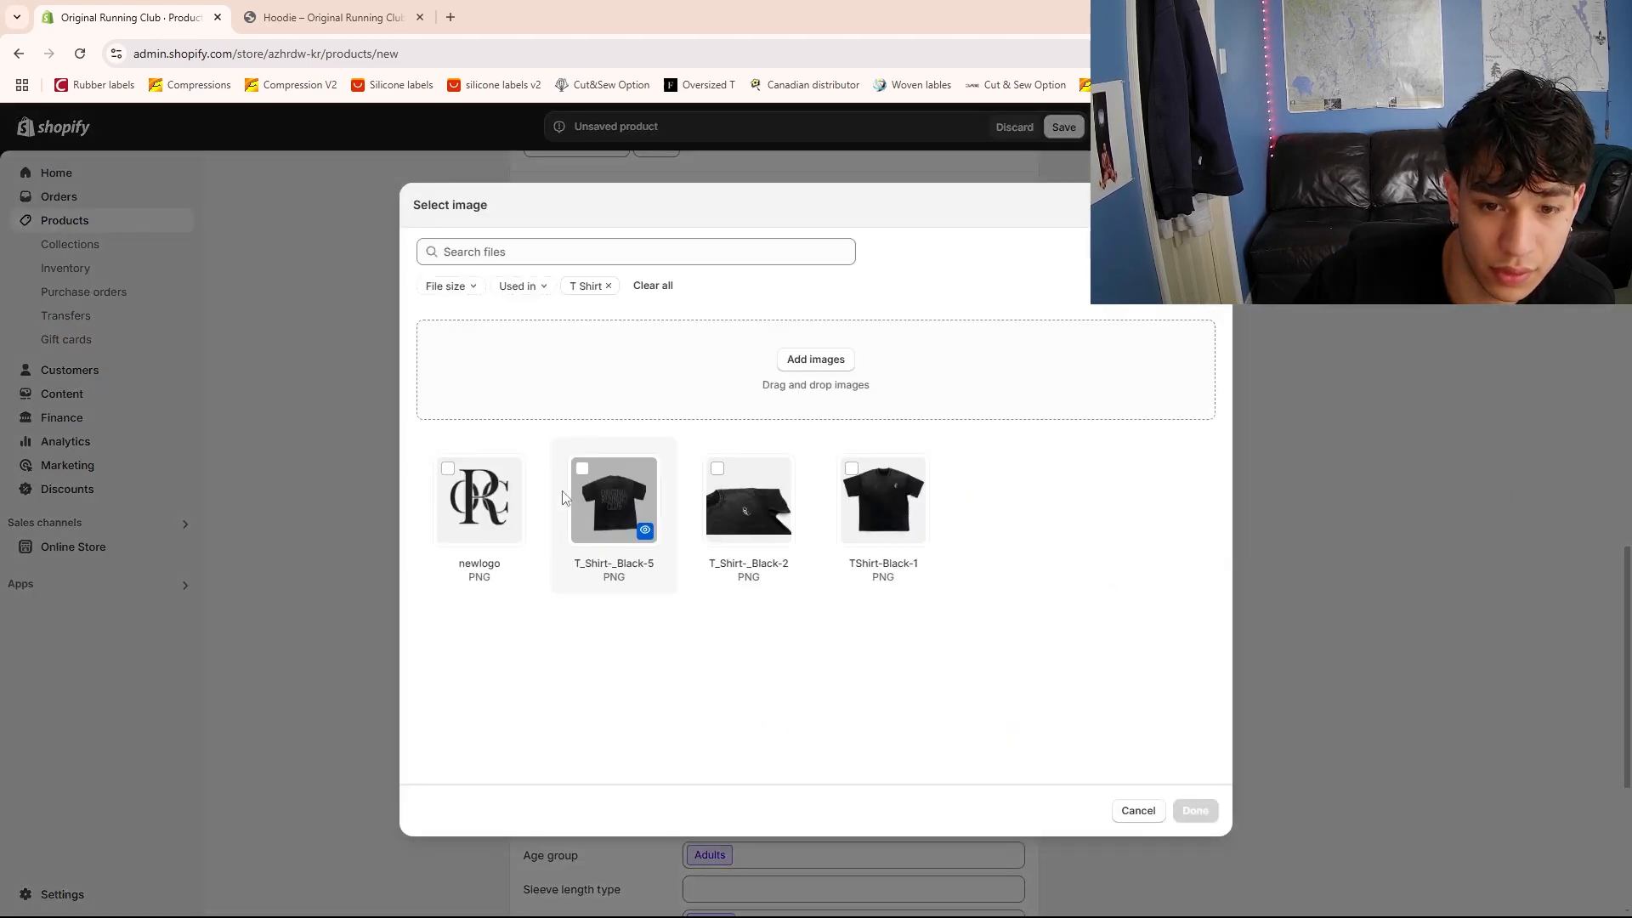
# Assign T_Shirt-_Black-5 as the Black variant's image and TShirt-Black-1 as the Green variant's image
pyautogui.click(584, 469)
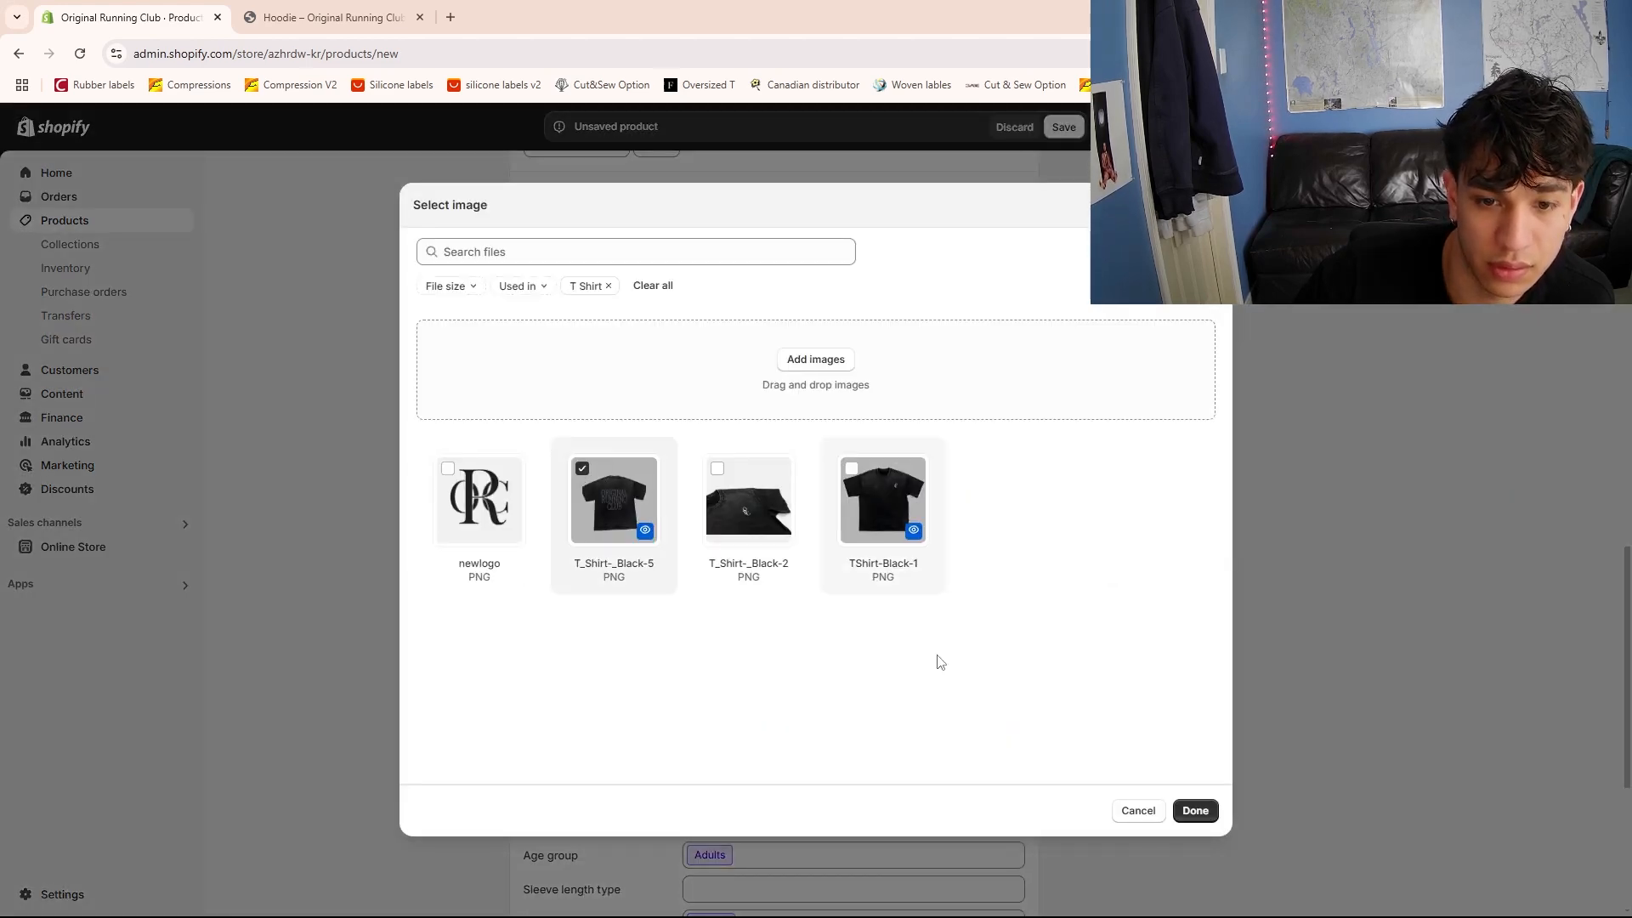
pyautogui.click(1195, 810)
pyautogui.click(572, 544)
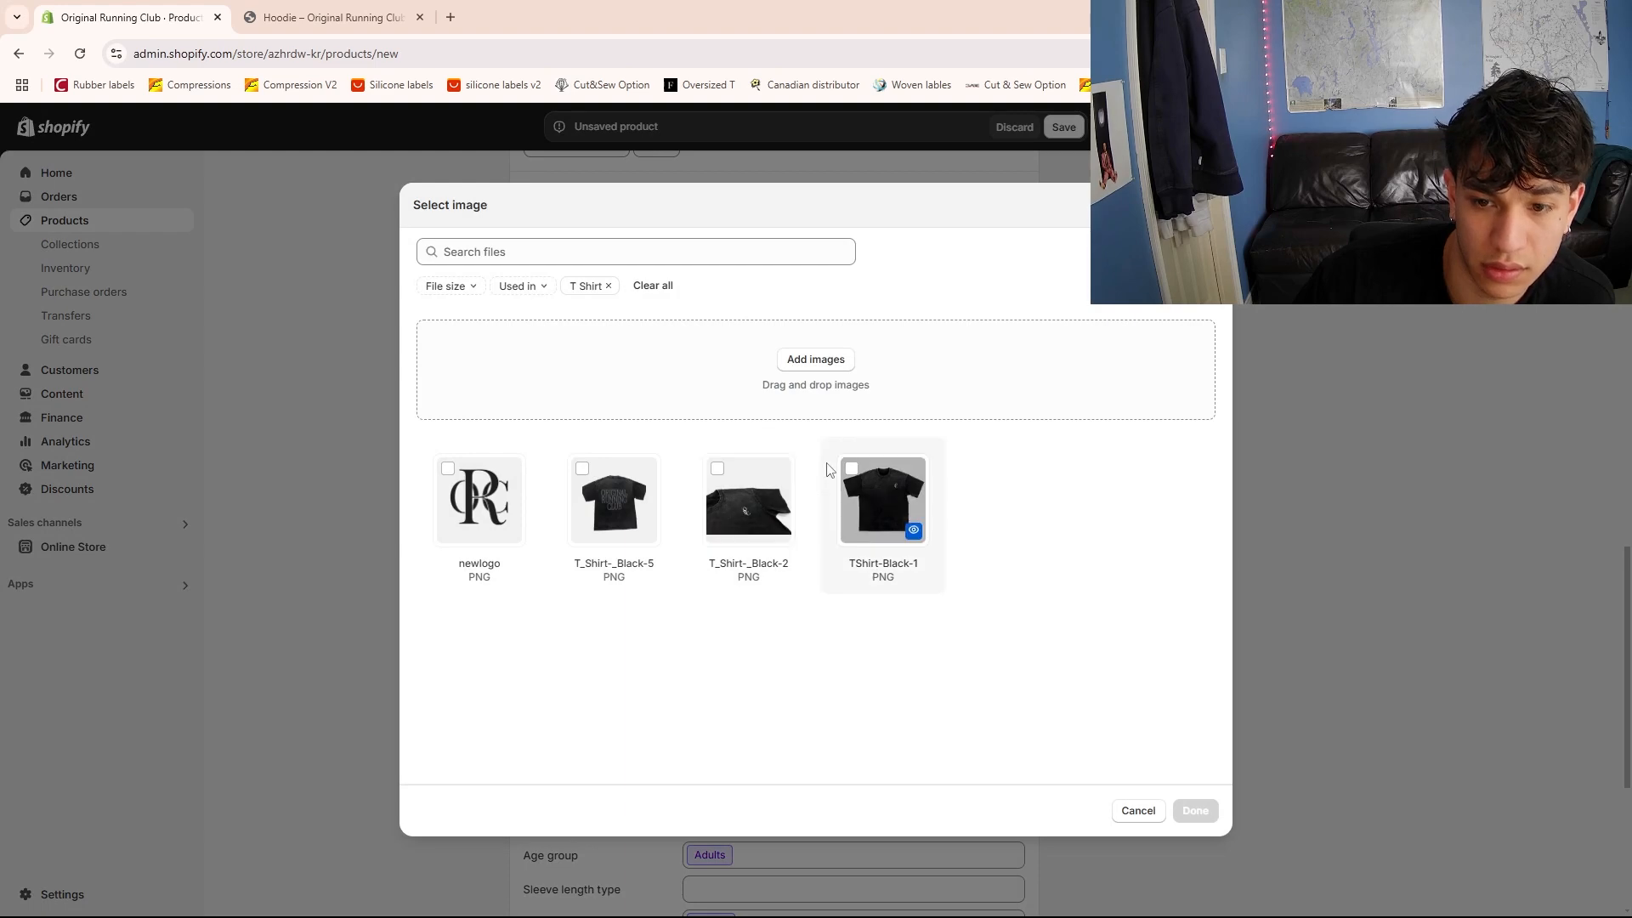
pyautogui.click(851, 468)
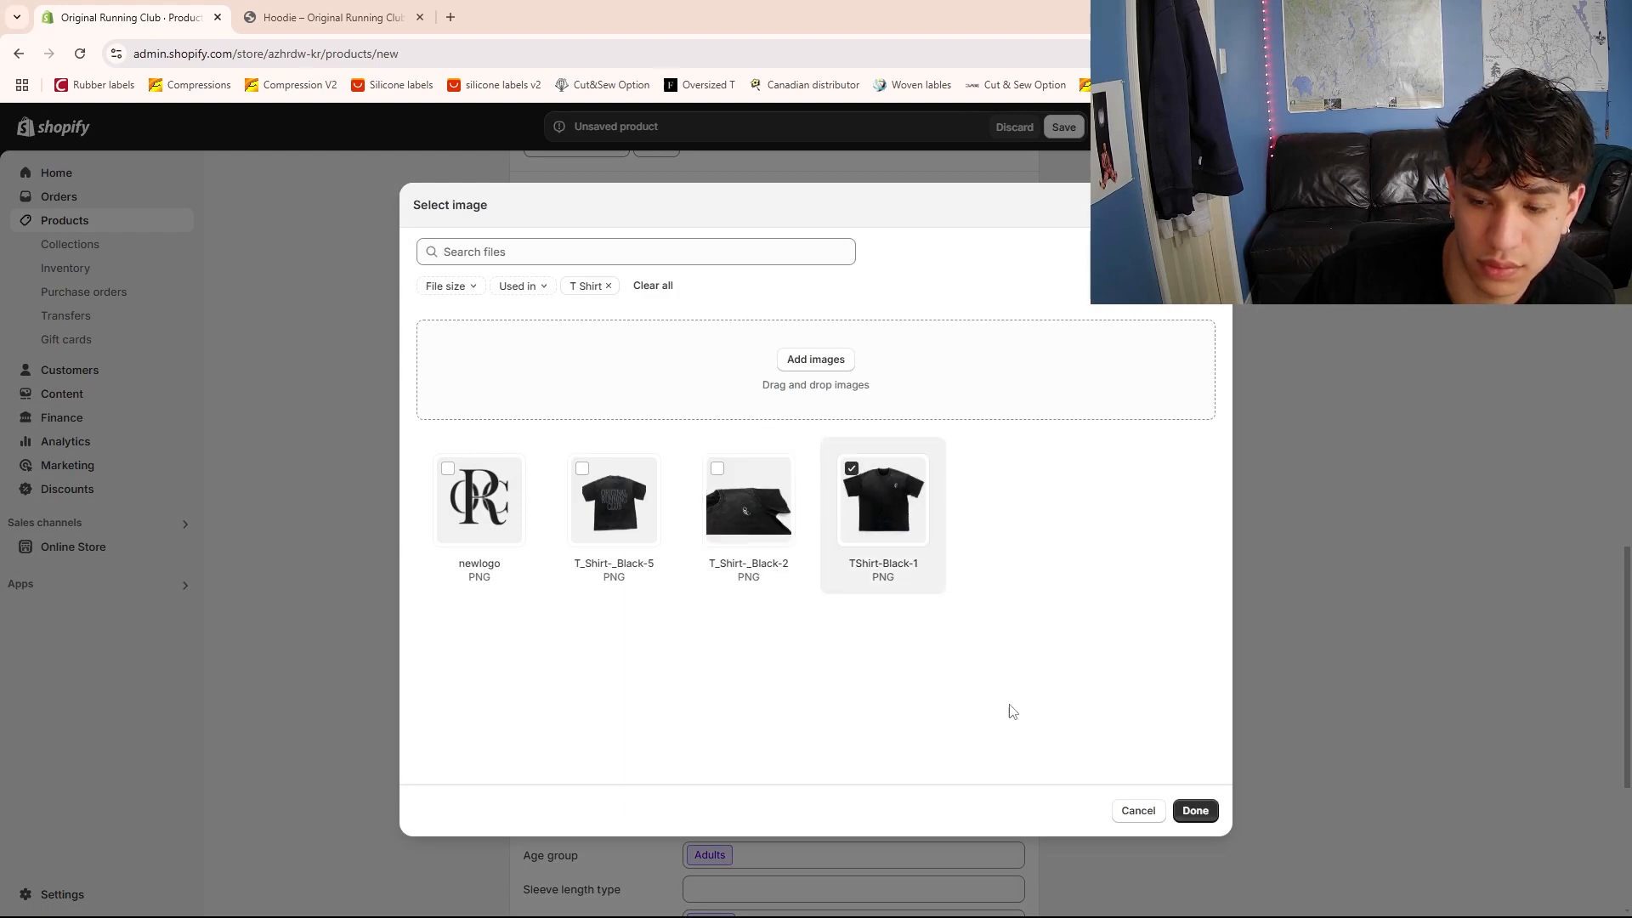
pyautogui.click(1195, 811)
# Upload the New logo-pink file and assign it as the Pink variant's image
pyautogui.click(572, 607)
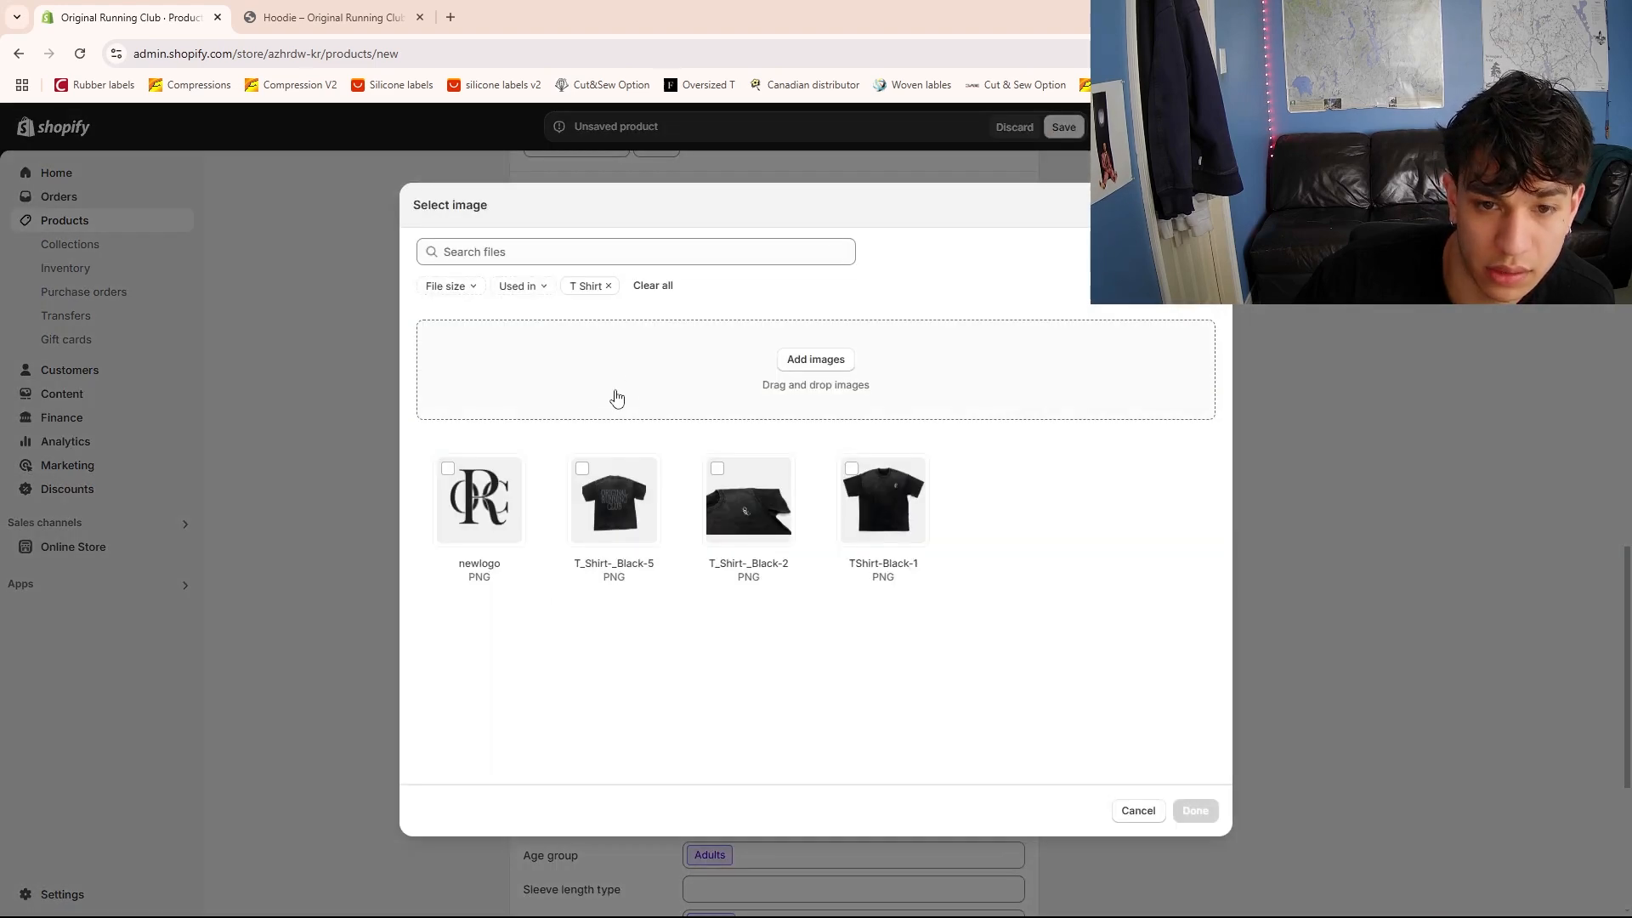
pyautogui.click(806, 366)
pyautogui.click(745, 153)
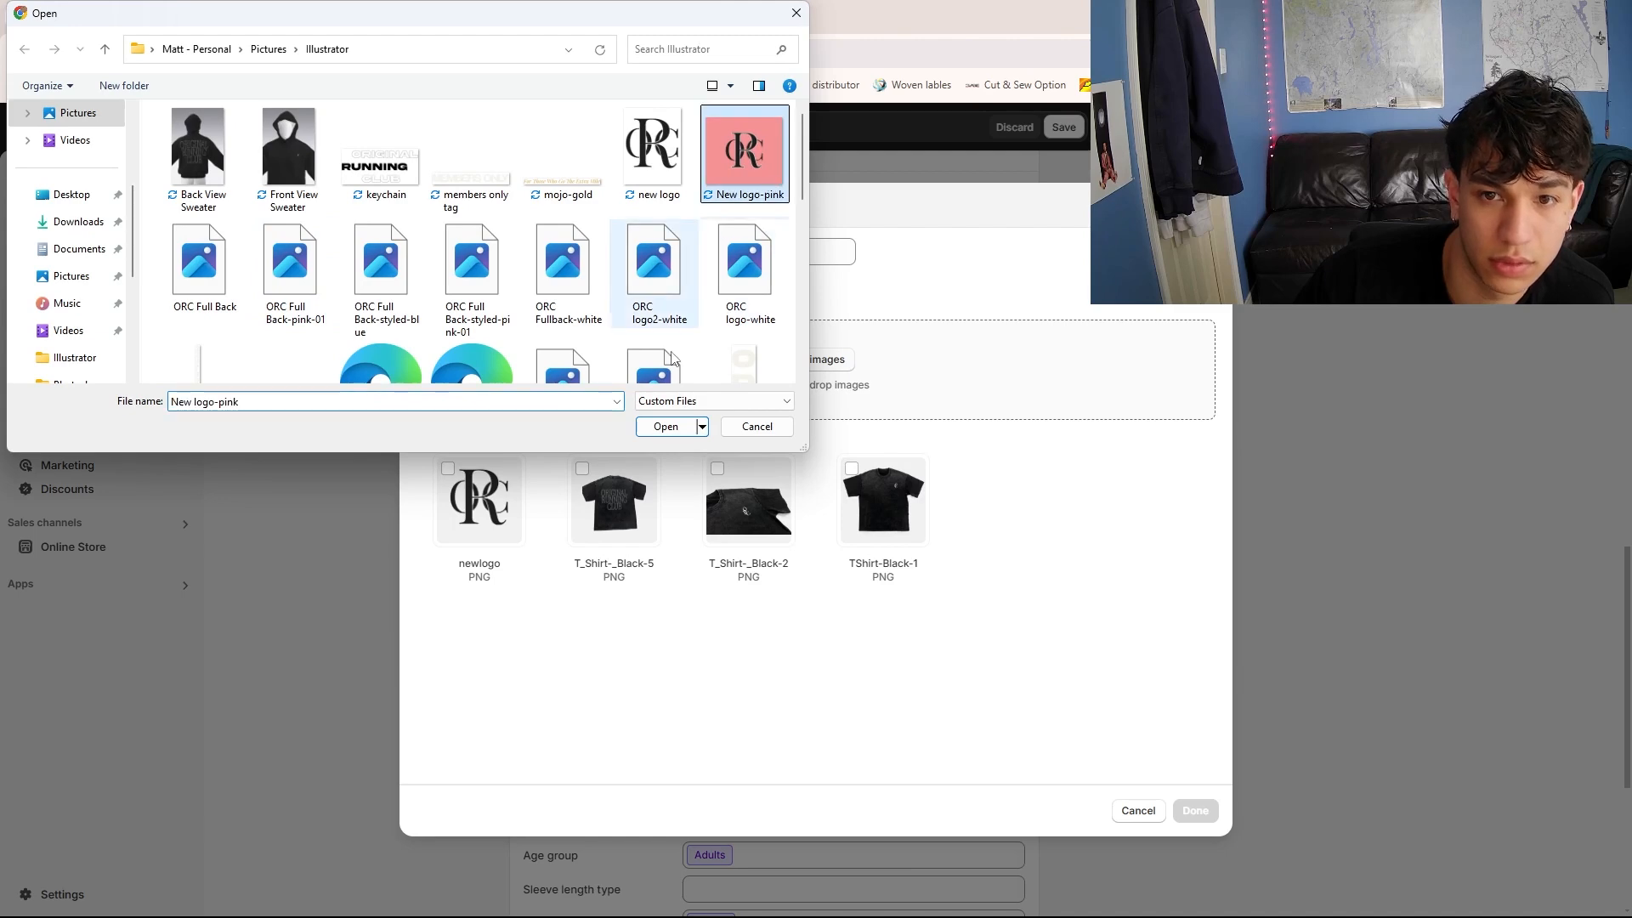
pyautogui.click(666, 426)
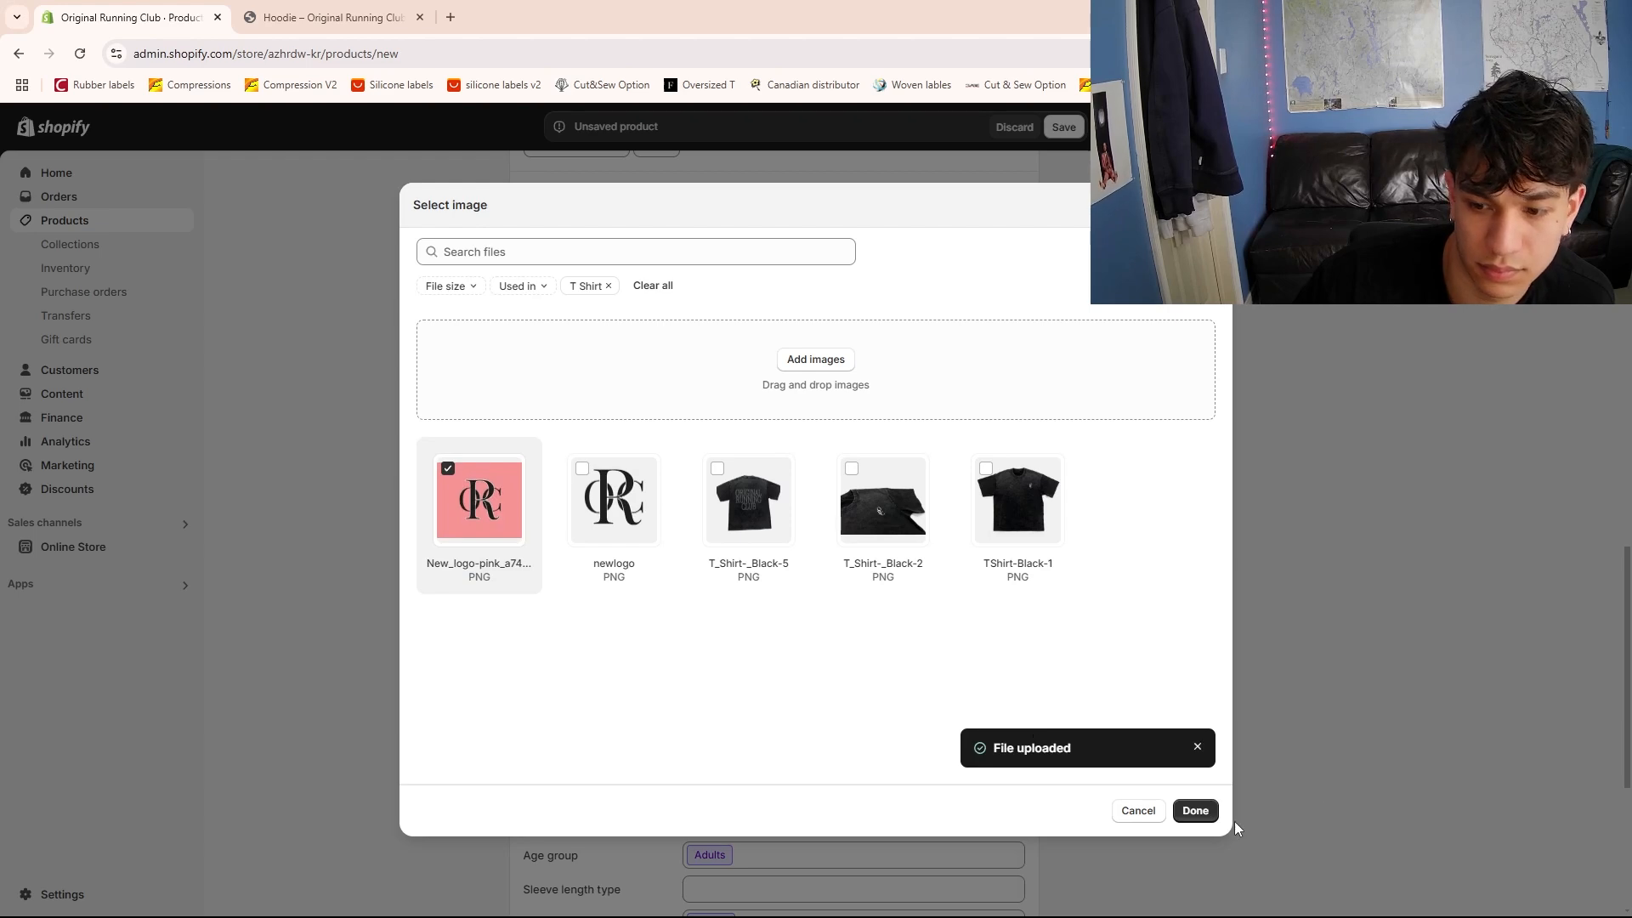
pyautogui.click(1215, 817)
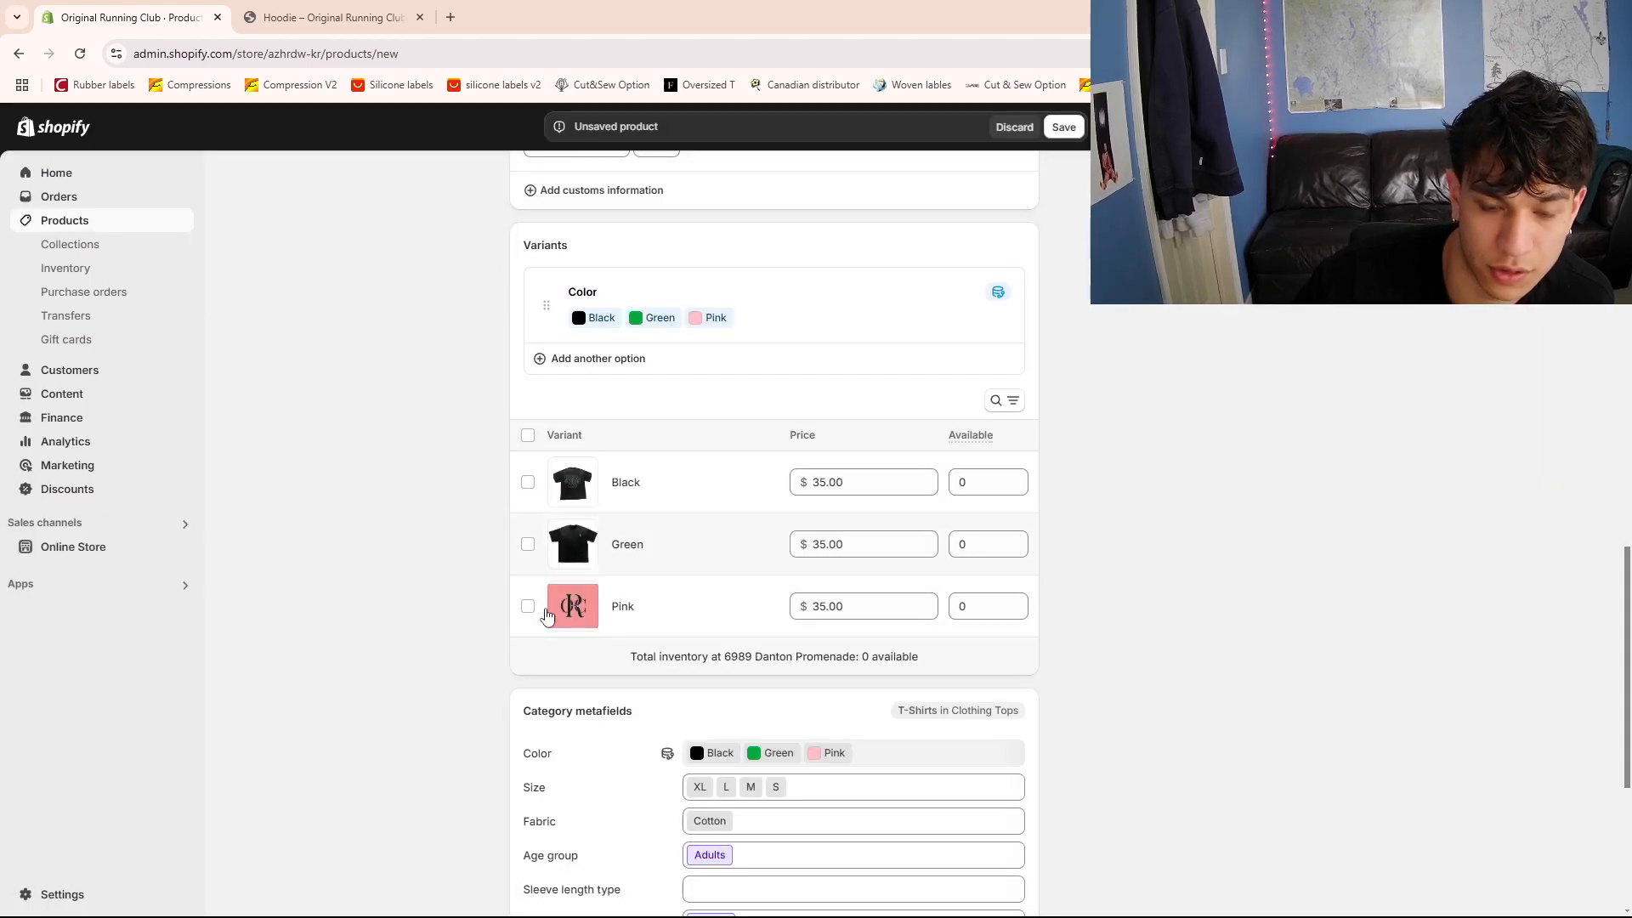
# Add the T Shirt product to the Tops collection
pyautogui.scroll(-4, 619, 595)
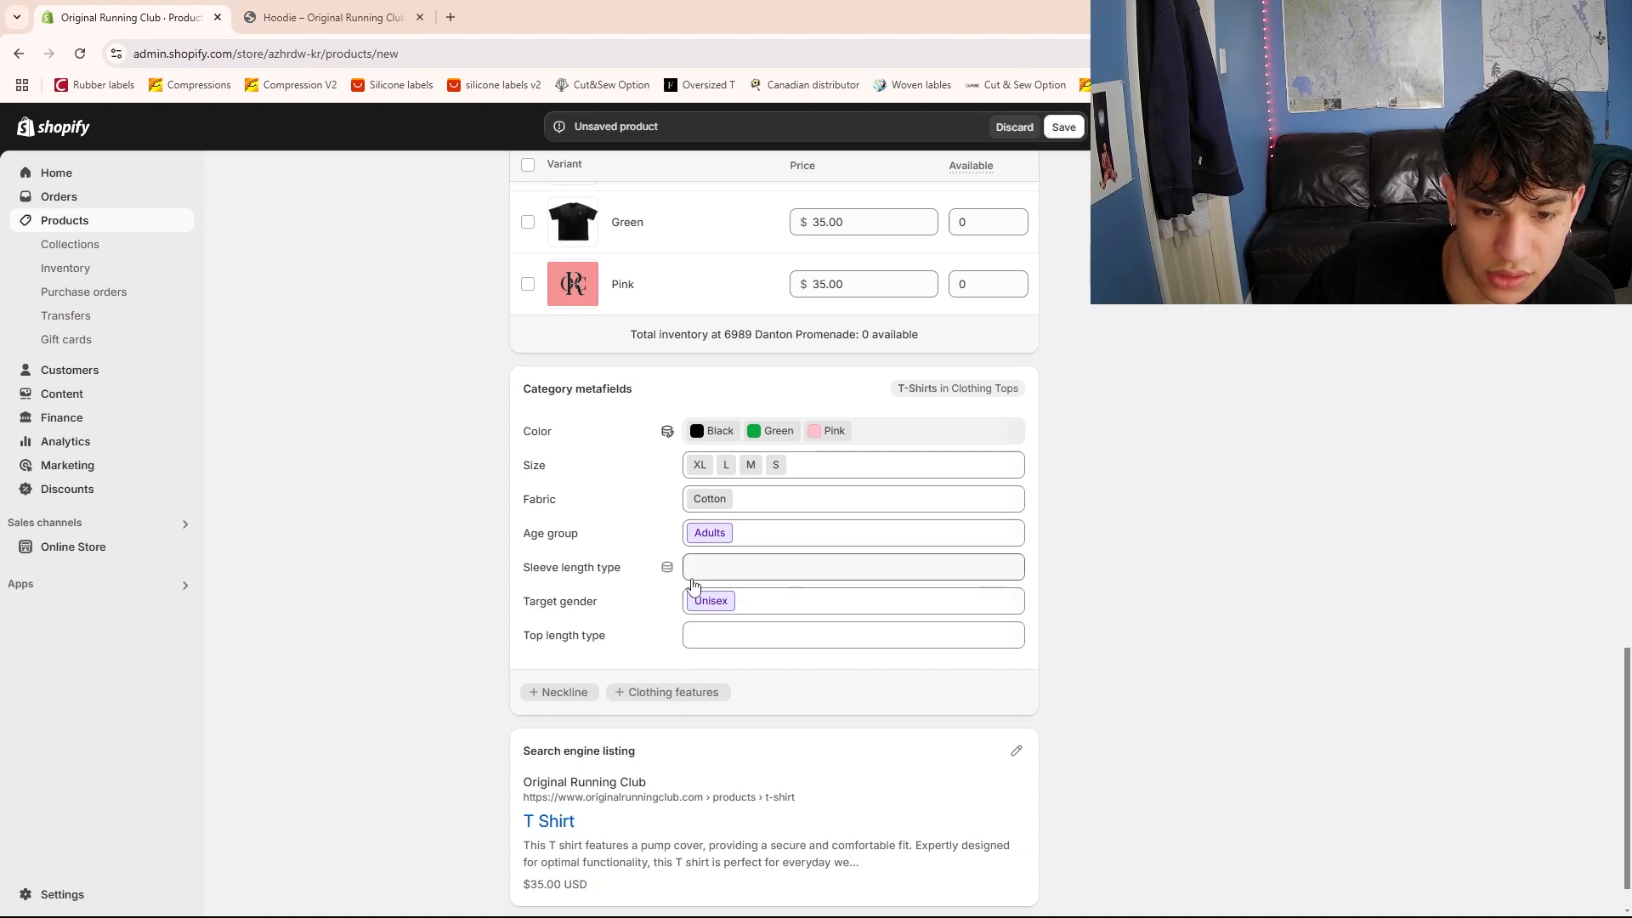
pyautogui.scroll(-1, 764, 665)
pyautogui.scroll(15, 732, 663)
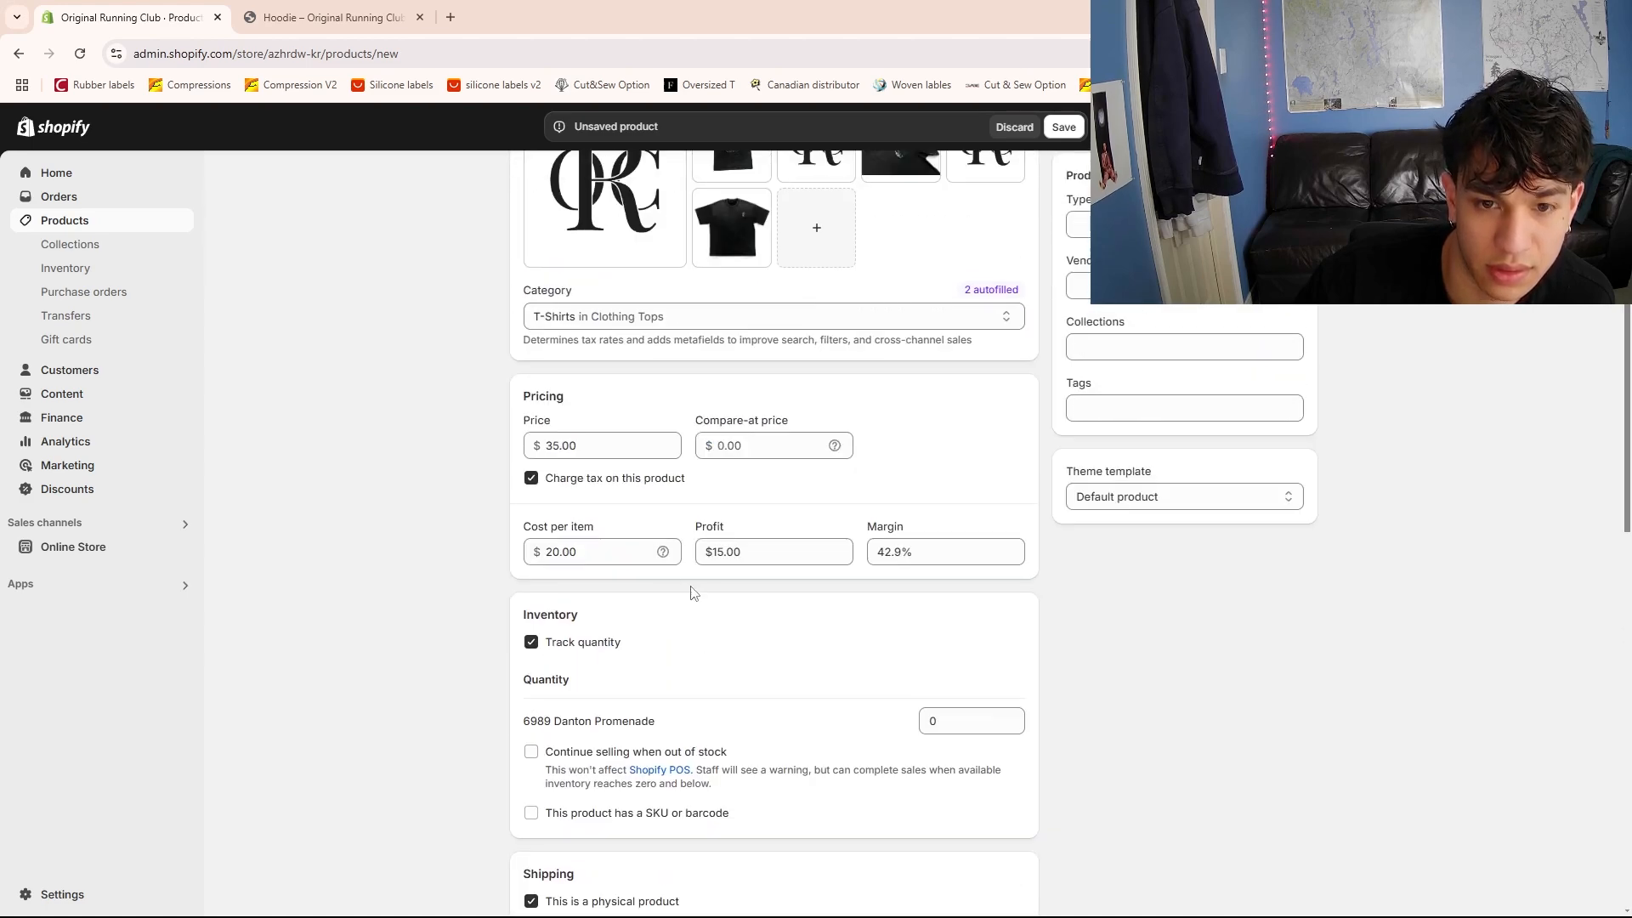
pyautogui.scroll(-5, 646, 561)
pyautogui.scroll(5, 969, 623)
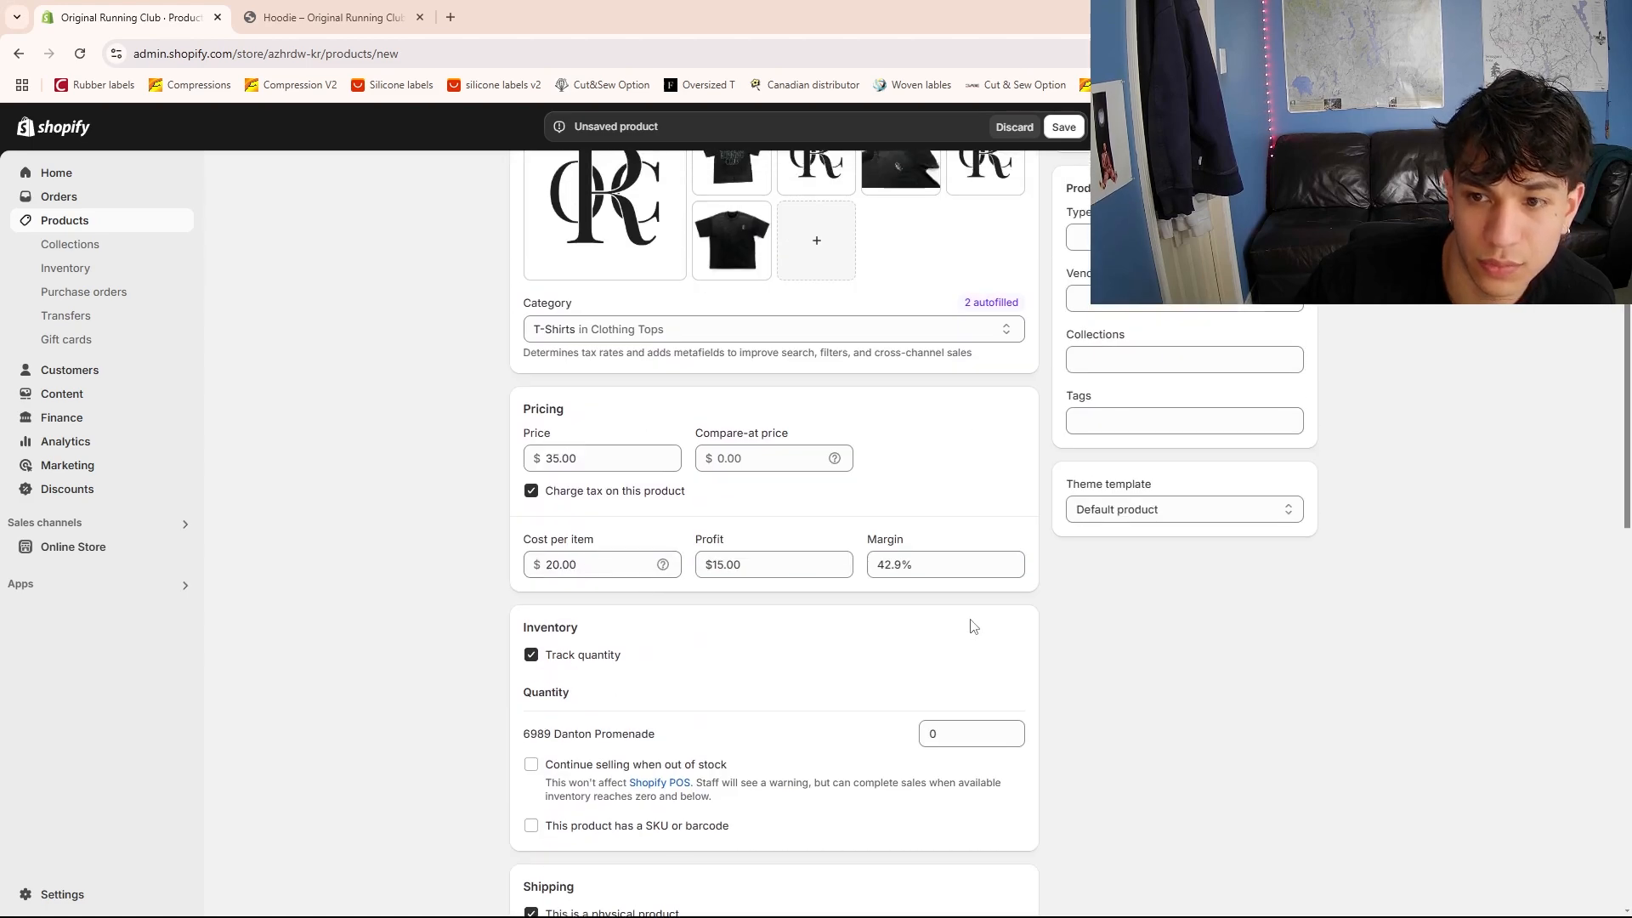
pyautogui.scroll(-2, 1108, 624)
pyautogui.click(1110, 594)
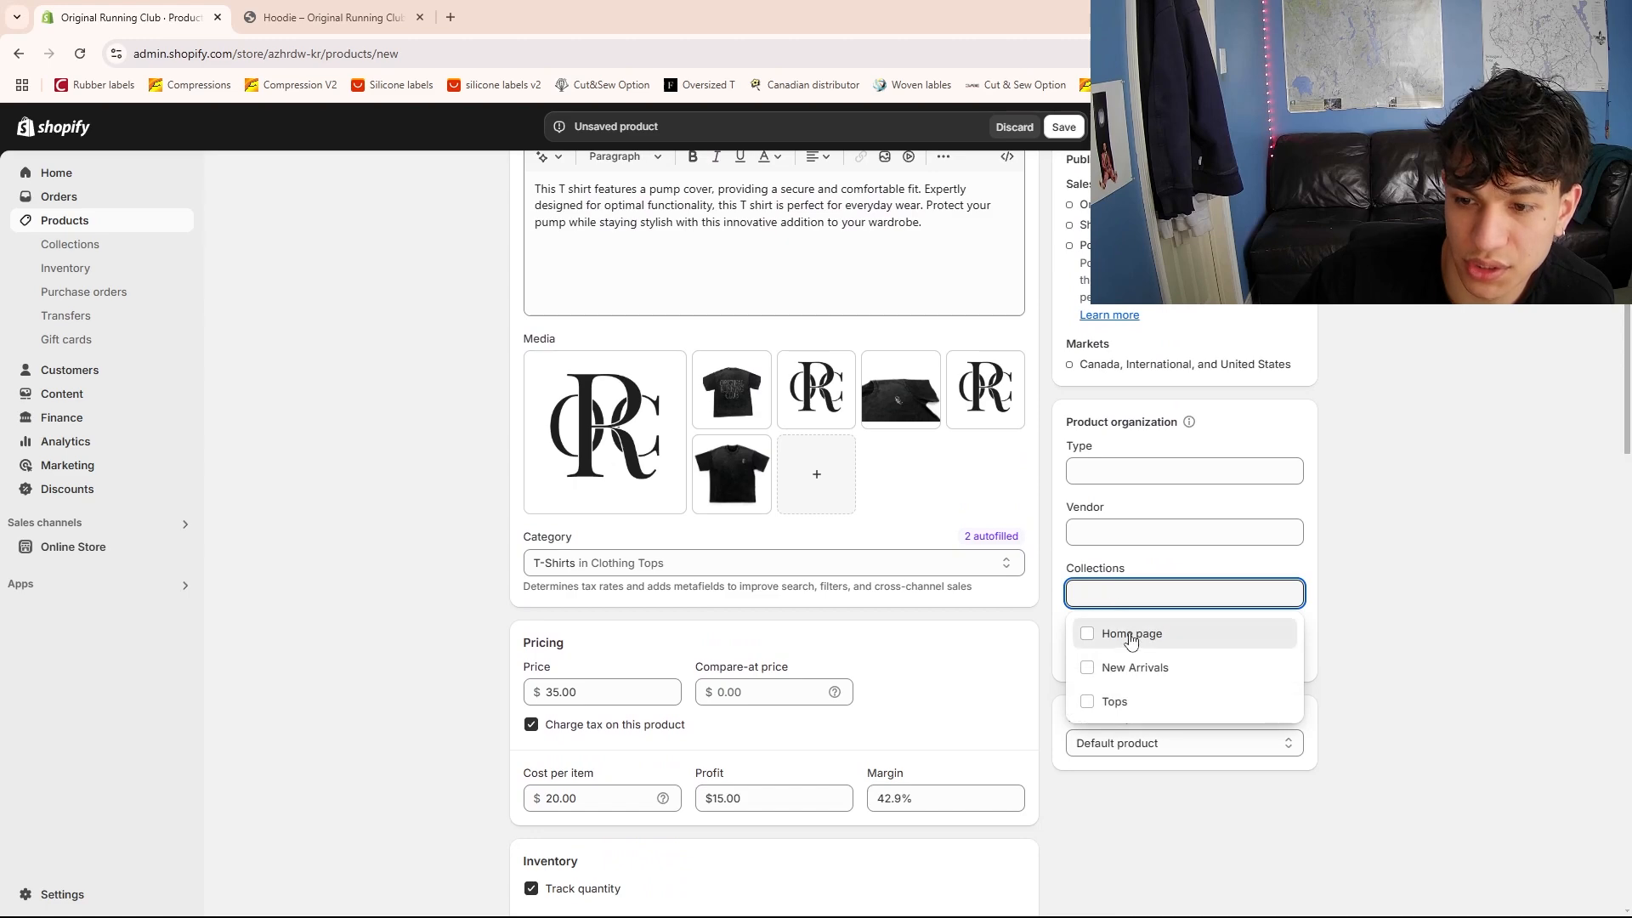
pyautogui.click(1356, 638)
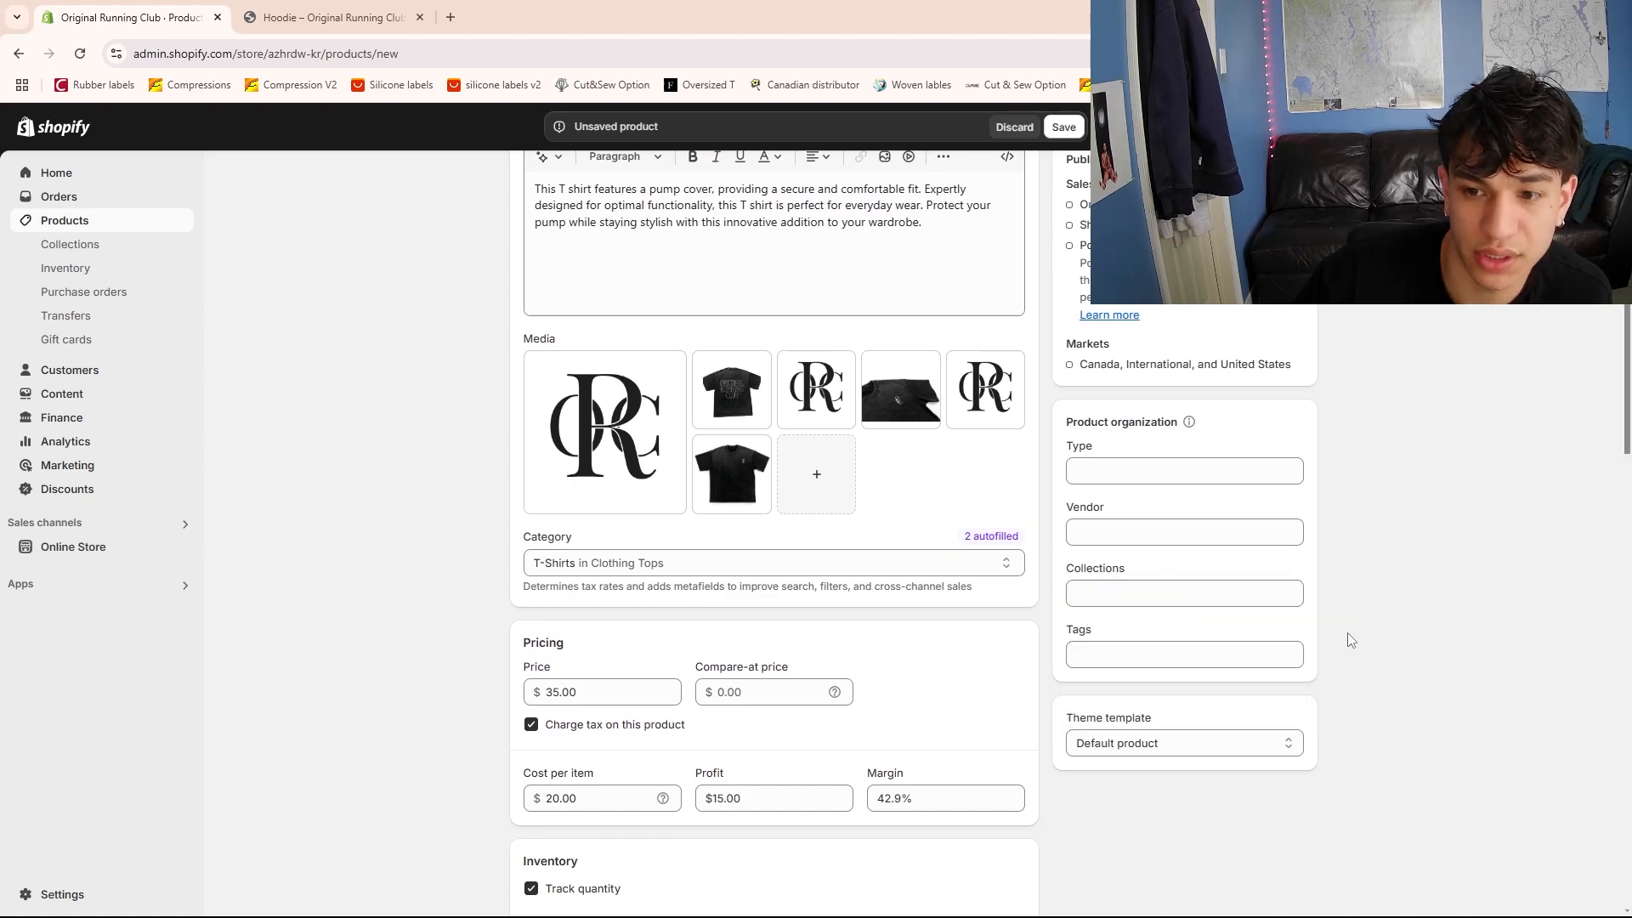
pyautogui.scroll(2, 1352, 637)
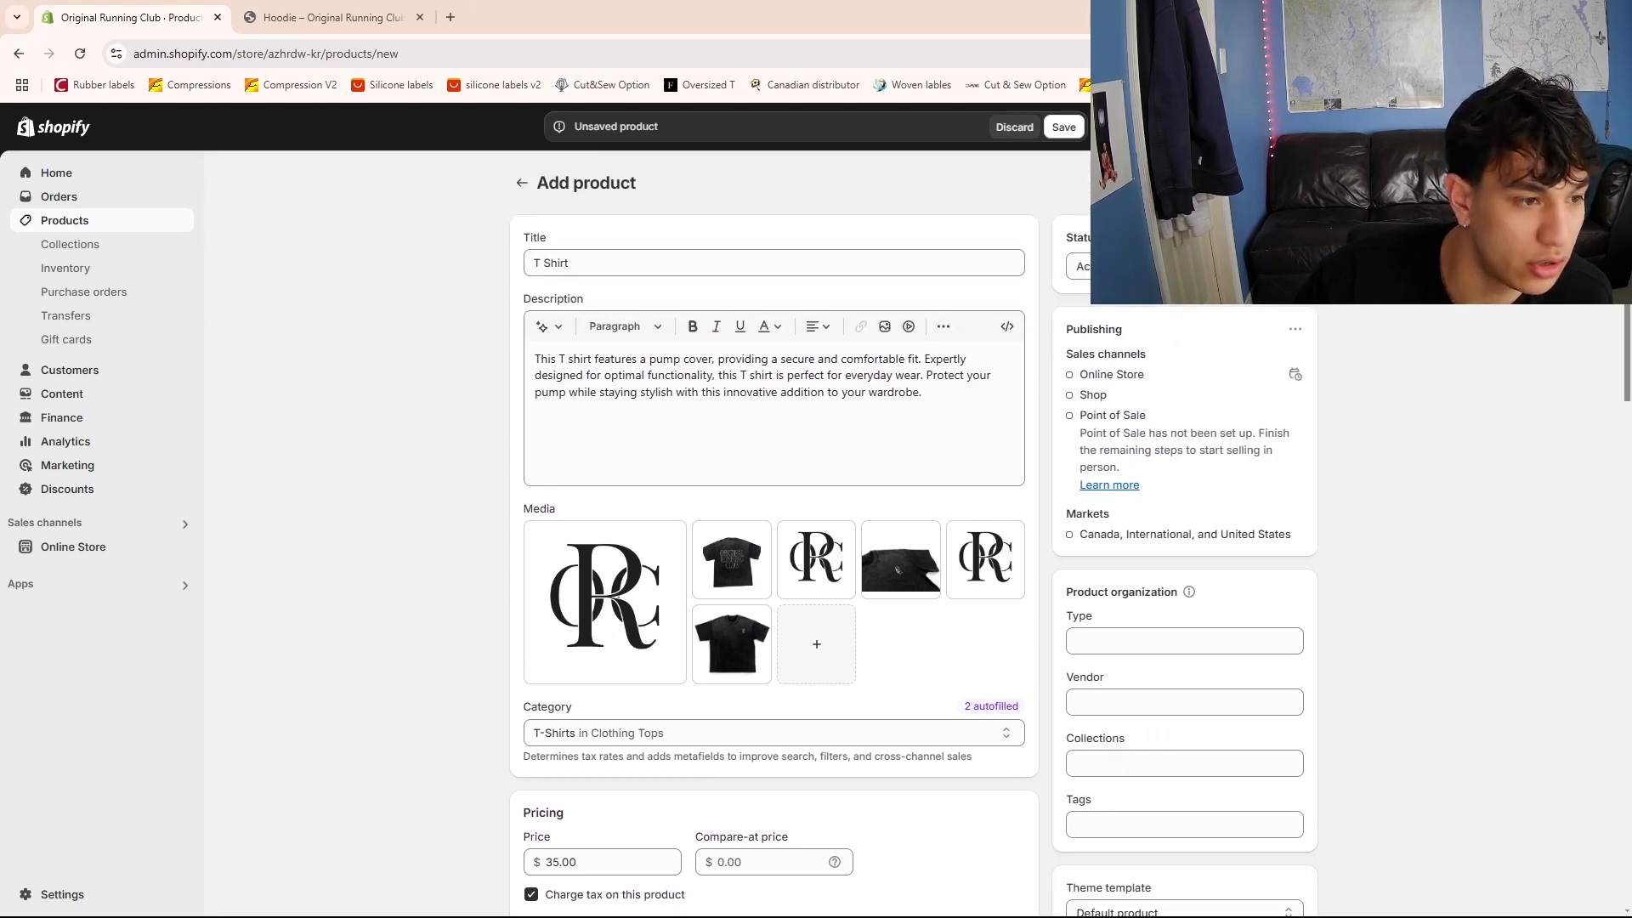
pyautogui.scroll(-3, 880, 785)
pyautogui.scroll(-8, 880, 785)
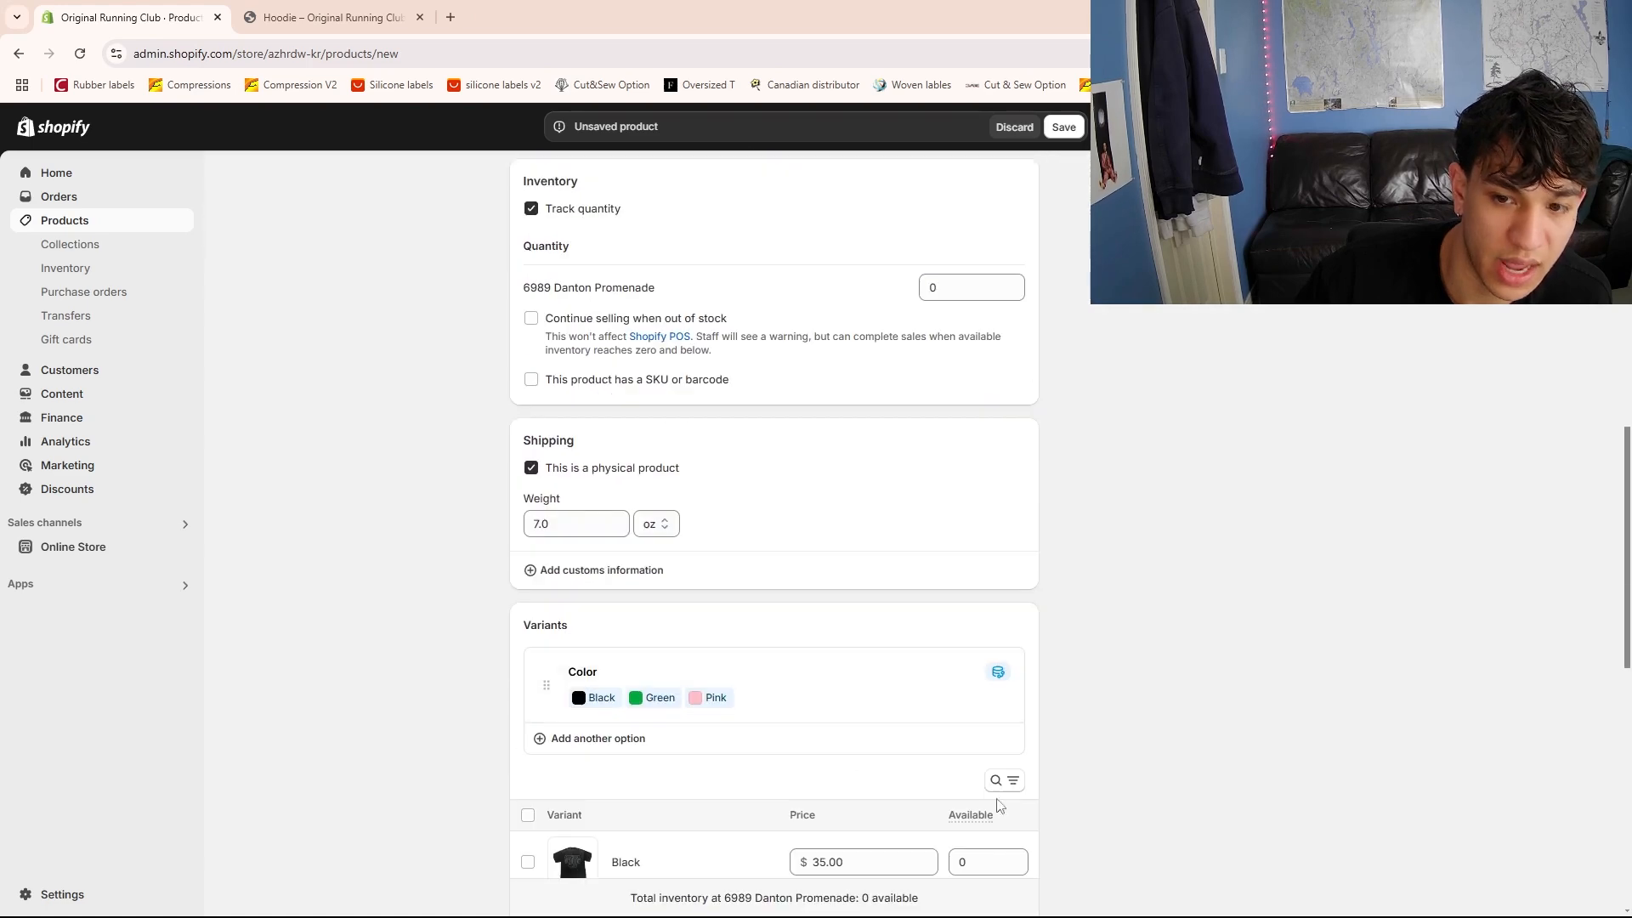
pyautogui.scroll(11, 1057, 736)
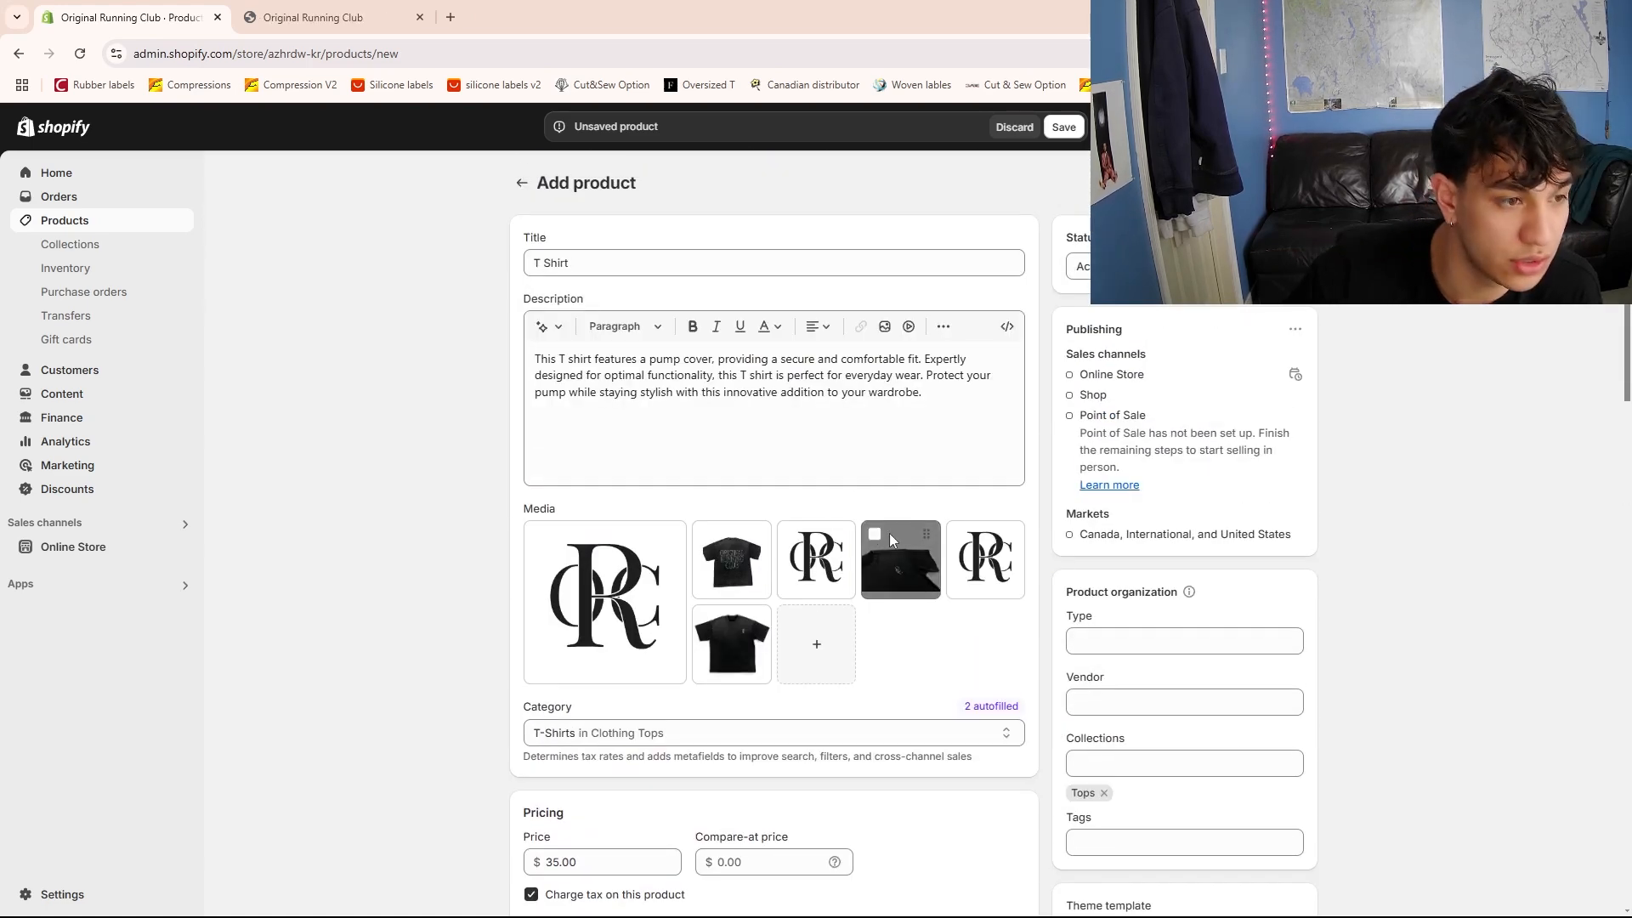
# Examine the Featured products and Featured collection sections on the storefront preview's home page
pyautogui.scroll(-4, 890, 533)
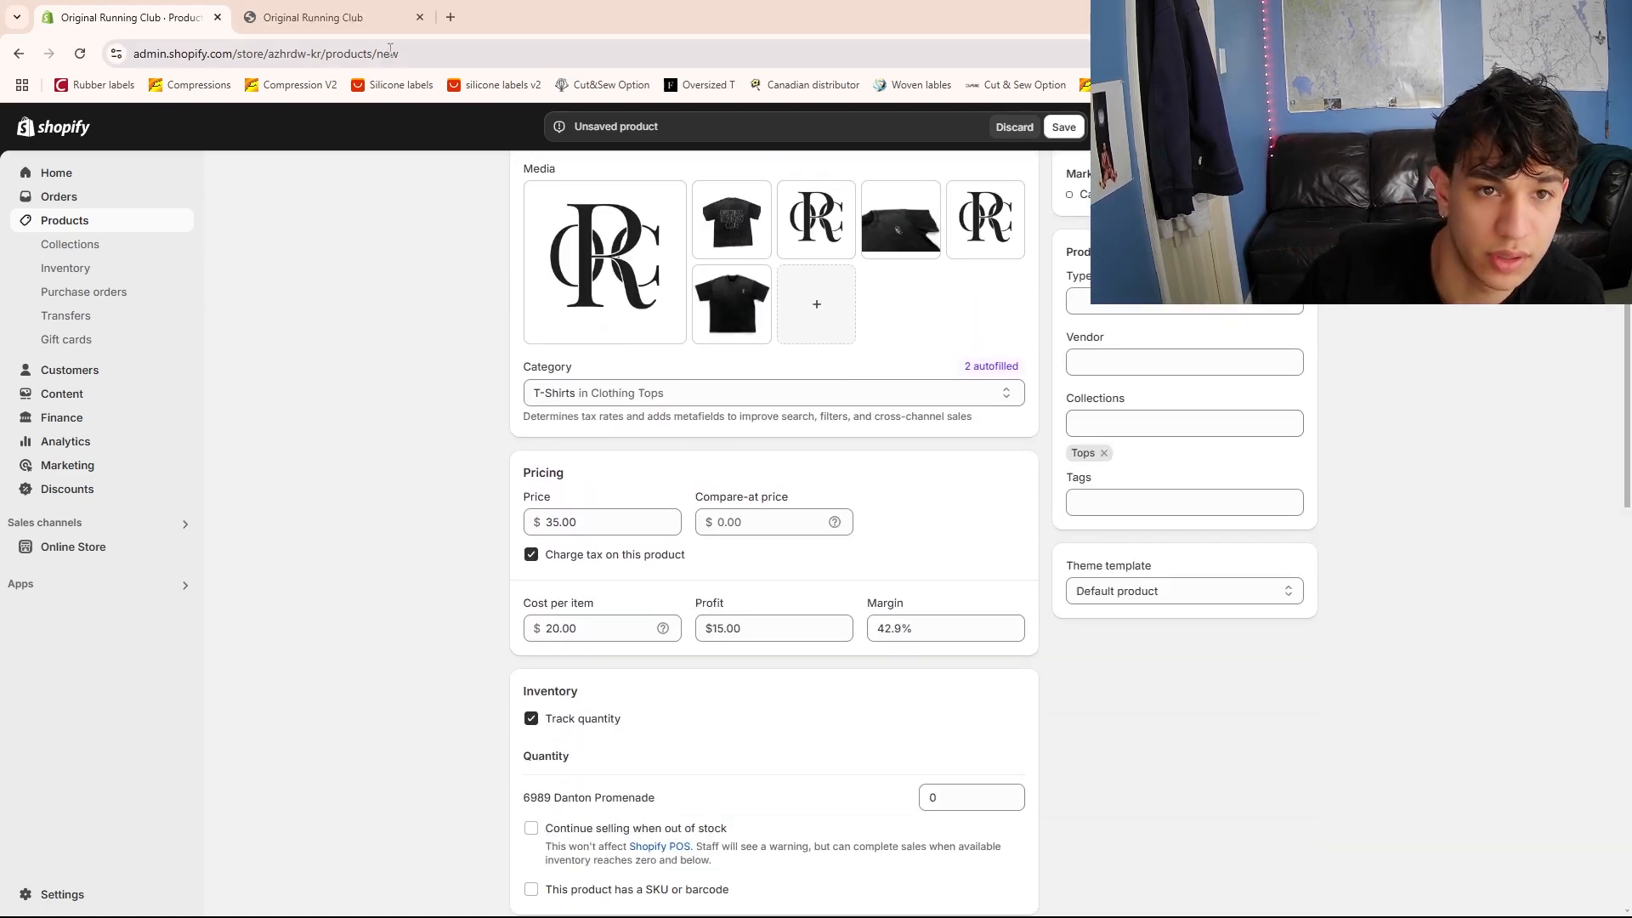
pyautogui.click(349, 29)
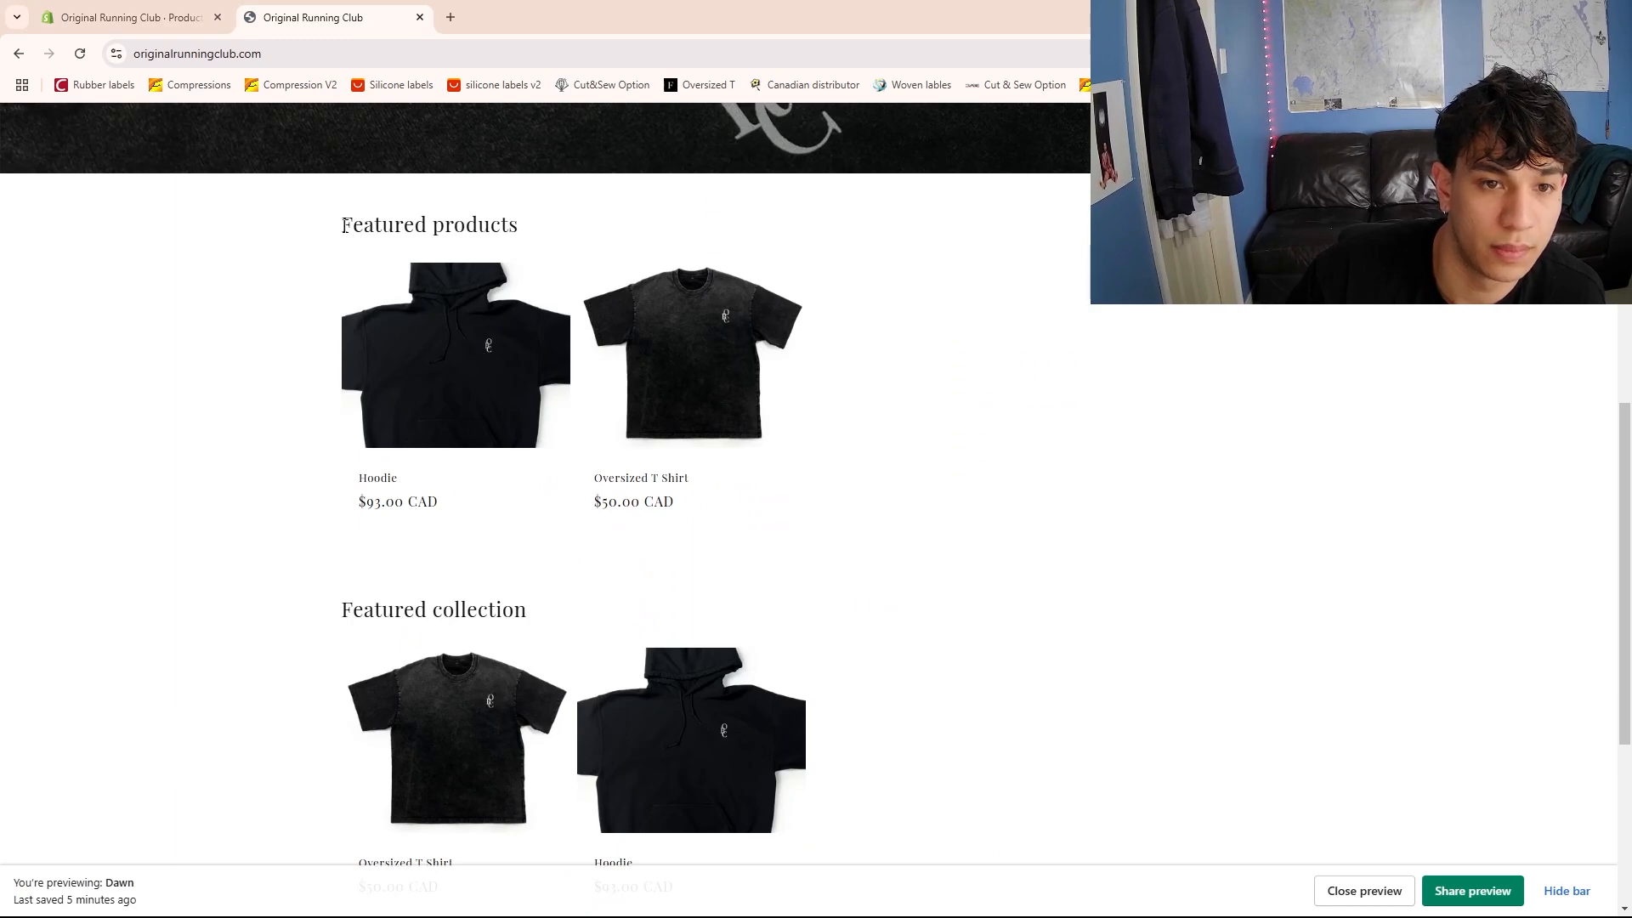
pyautogui.moveTo(343, 225); pyautogui.dragTo(522, 225)
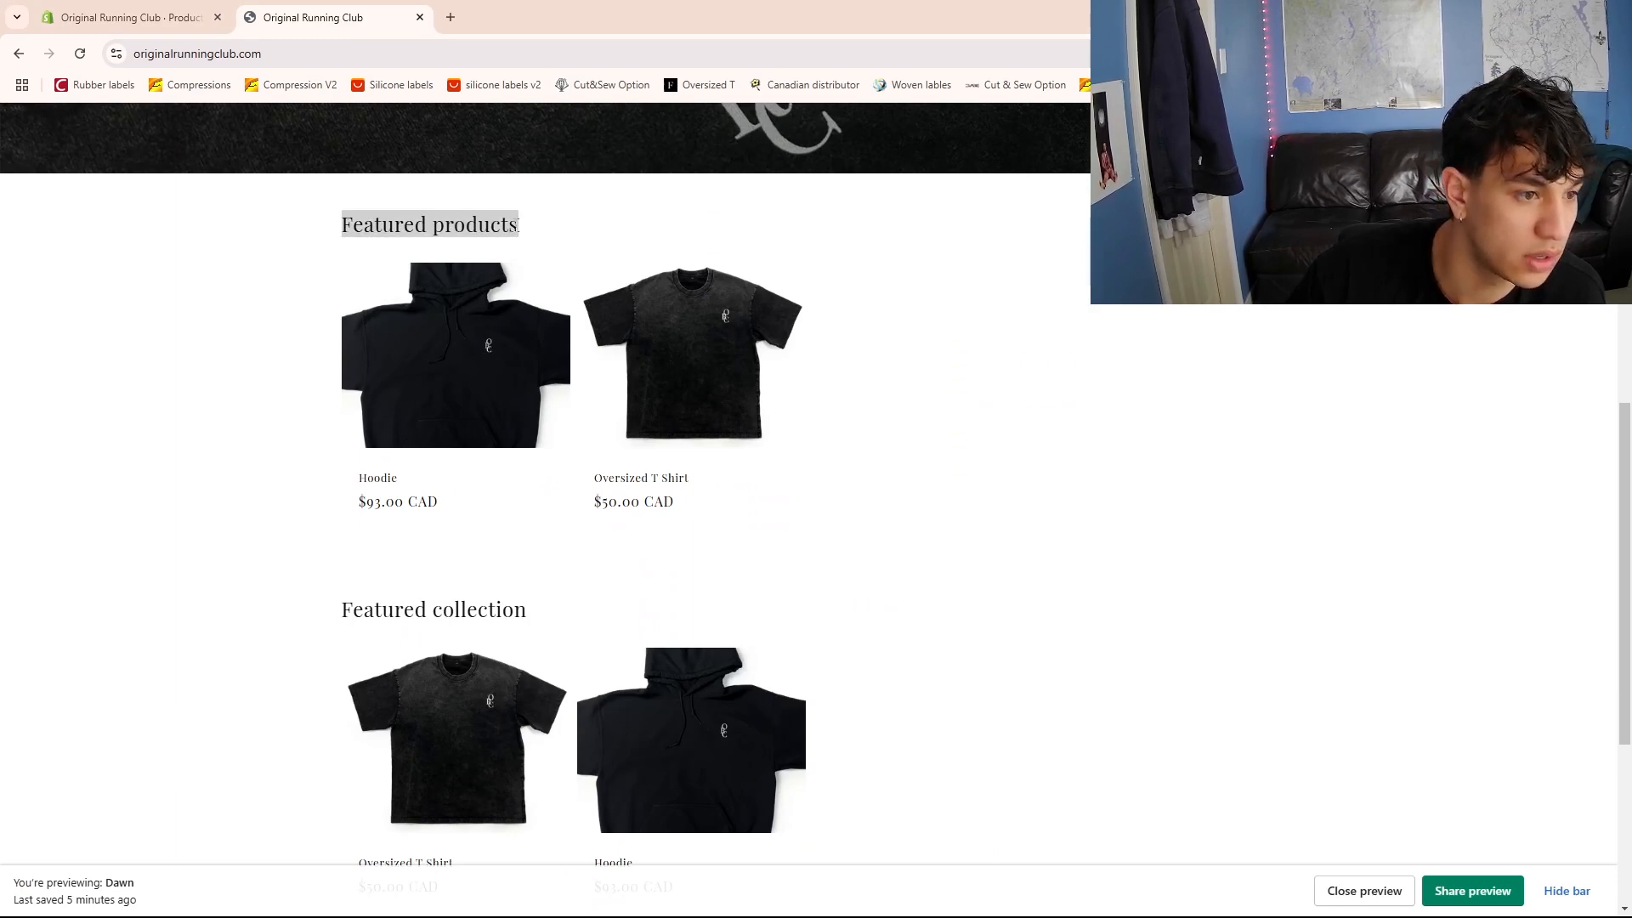
pyautogui.moveTo(242, 321); pyautogui.dragTo(591, 568)
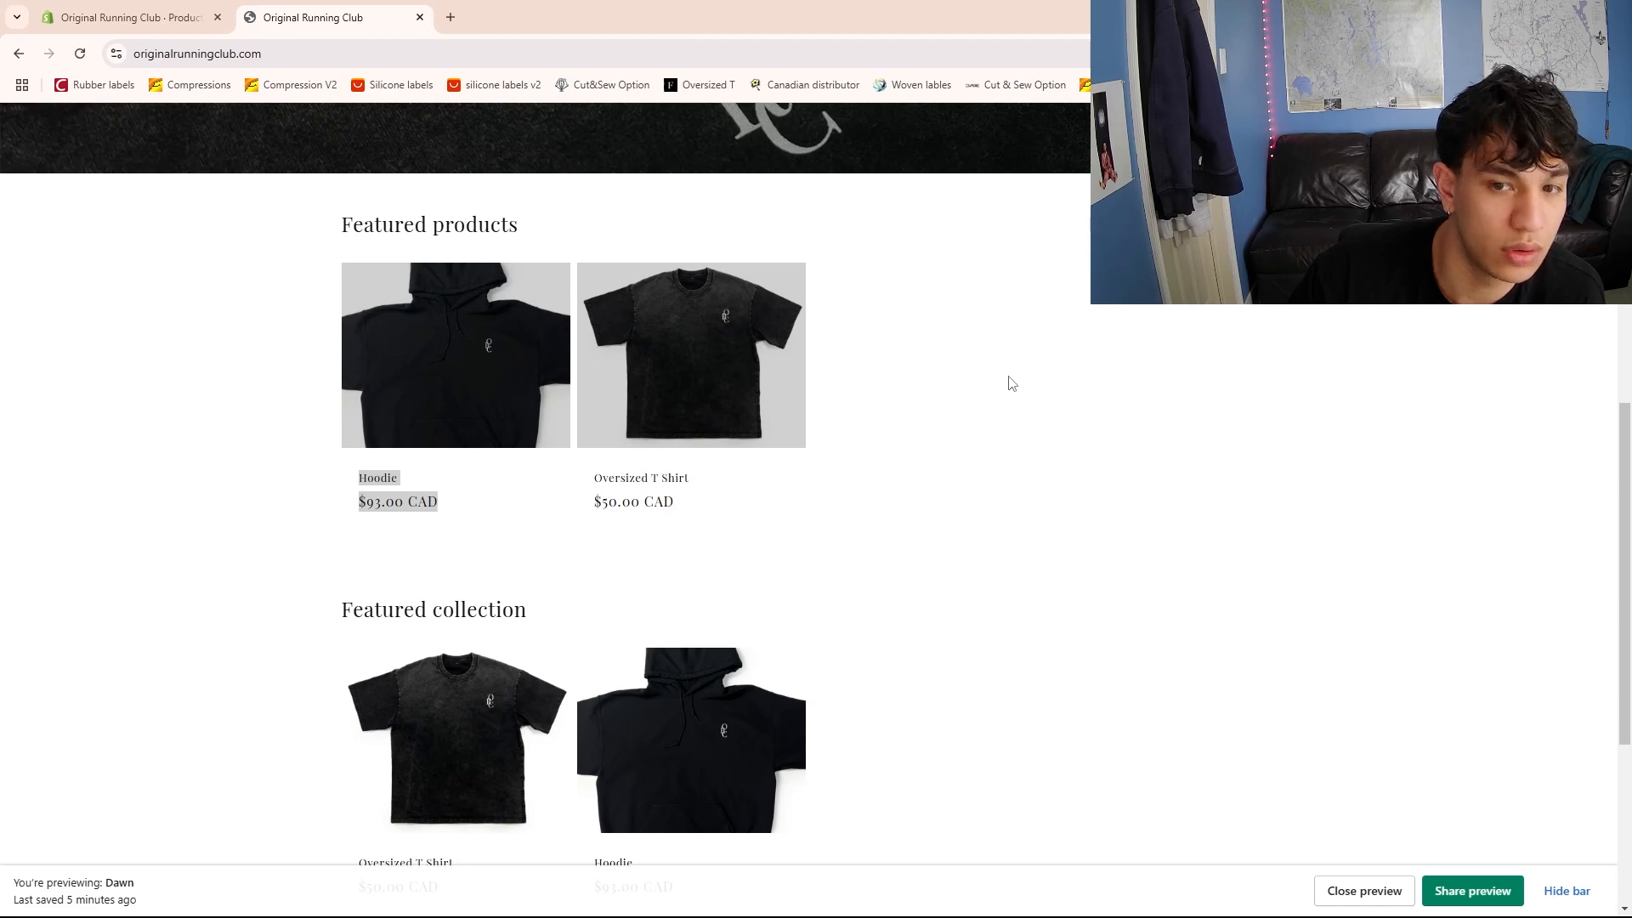
pyautogui.moveTo(308, 221); pyautogui.dragTo(1364, 607)
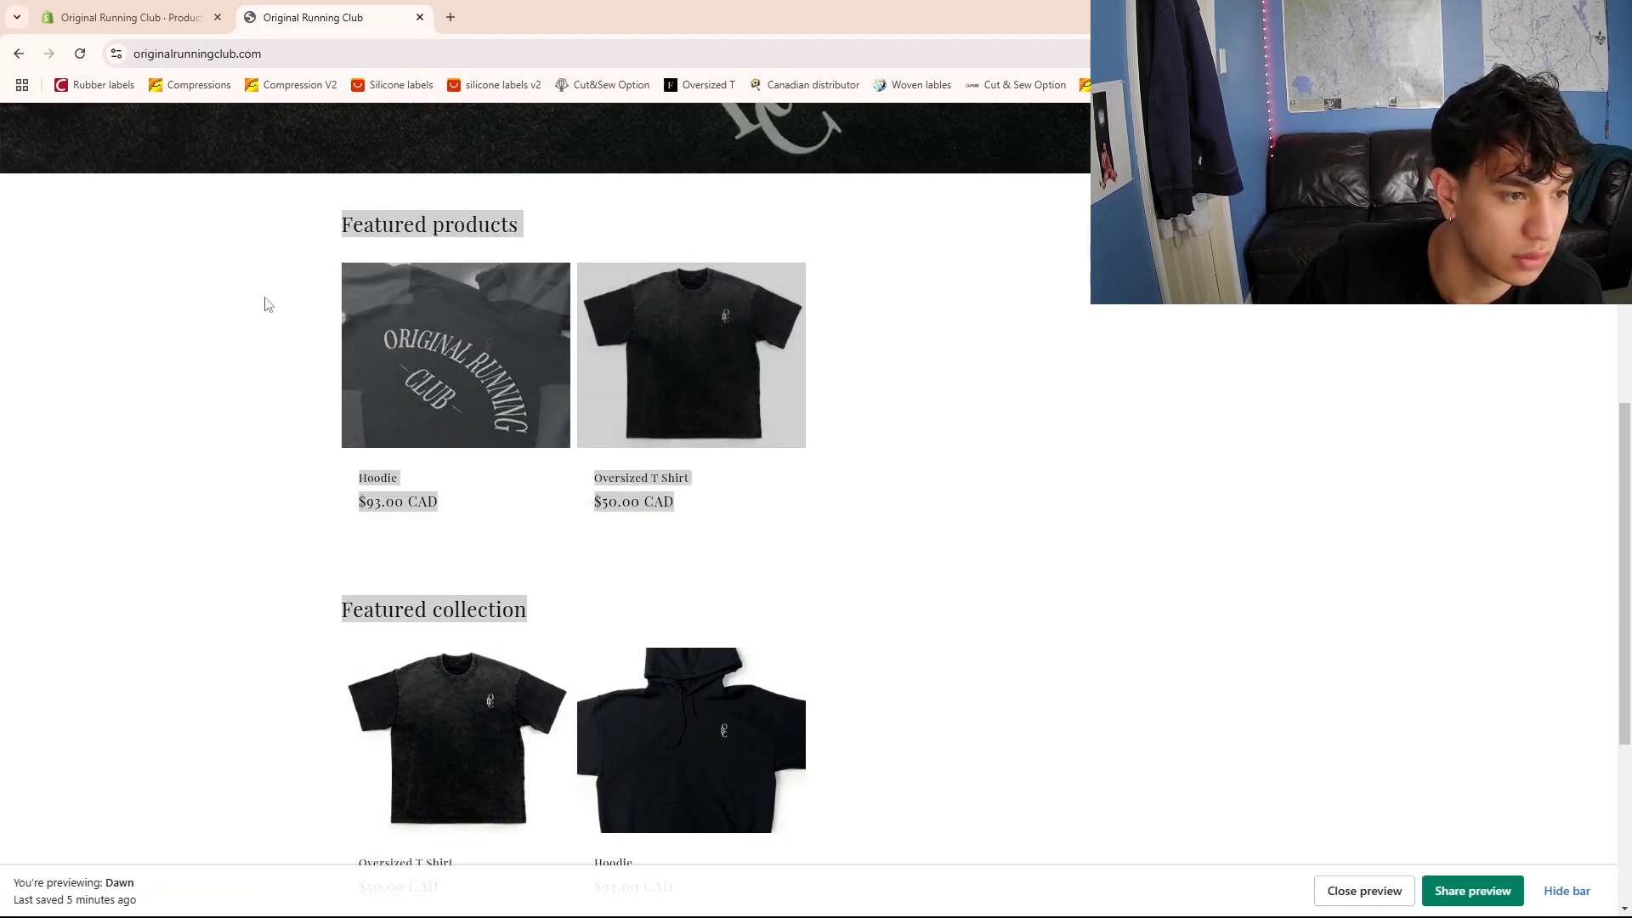
pyautogui.click(1166, 527)
# Return to the unsaved T Shirt product, check its details and save it
pyautogui.click(127, 17)
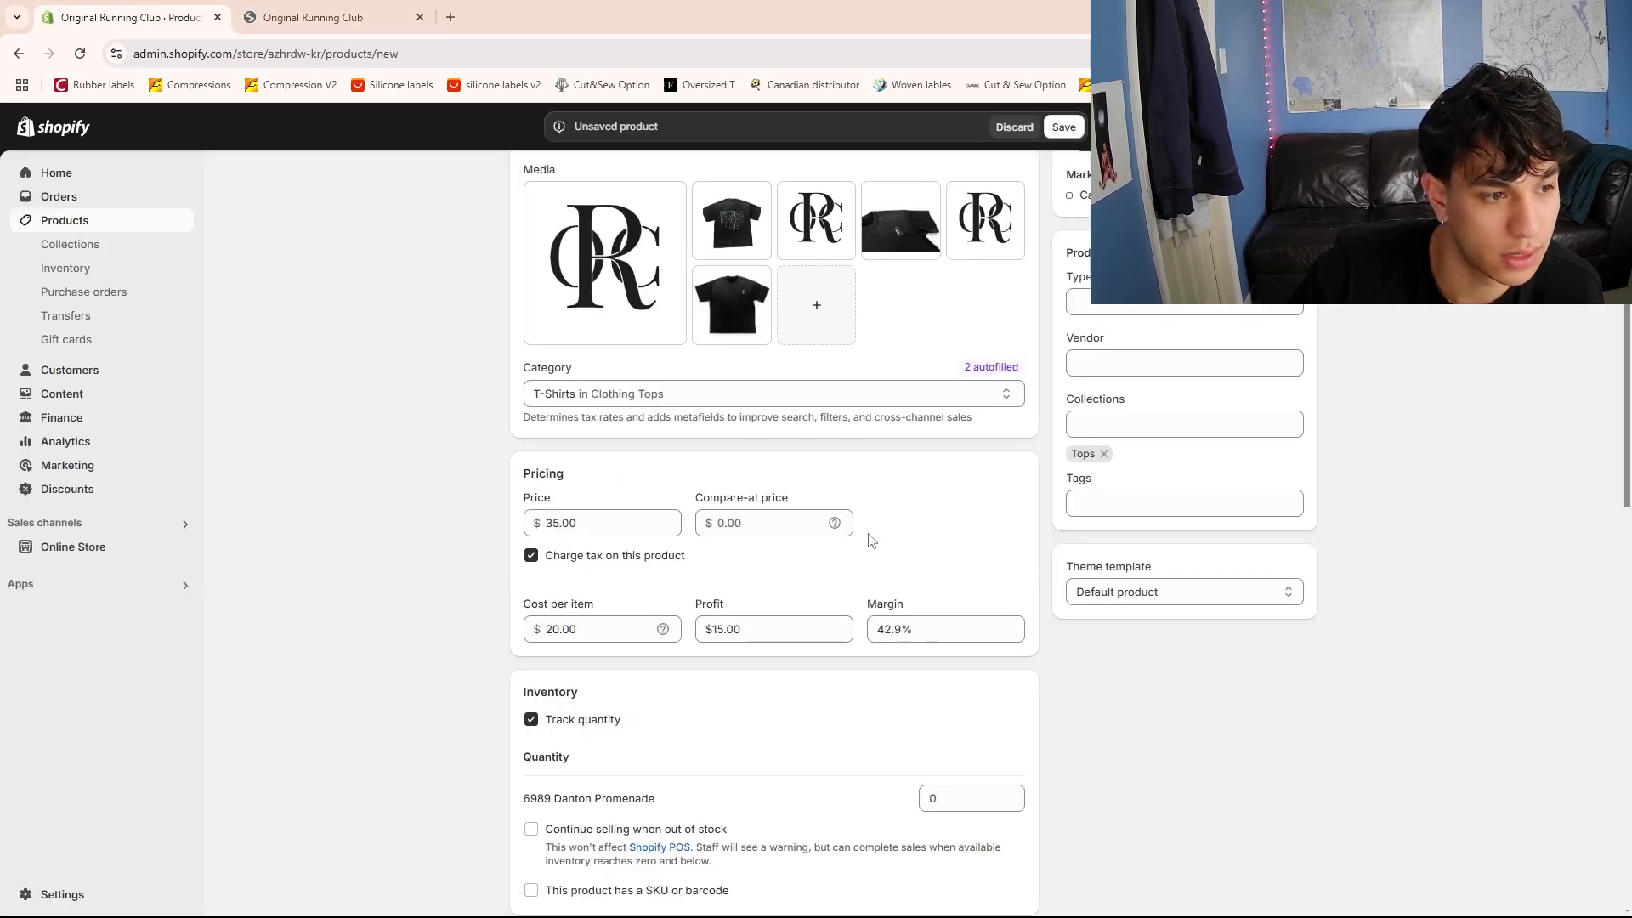
pyautogui.scroll(4, 874, 544)
pyautogui.scroll(-6, 867, 537)
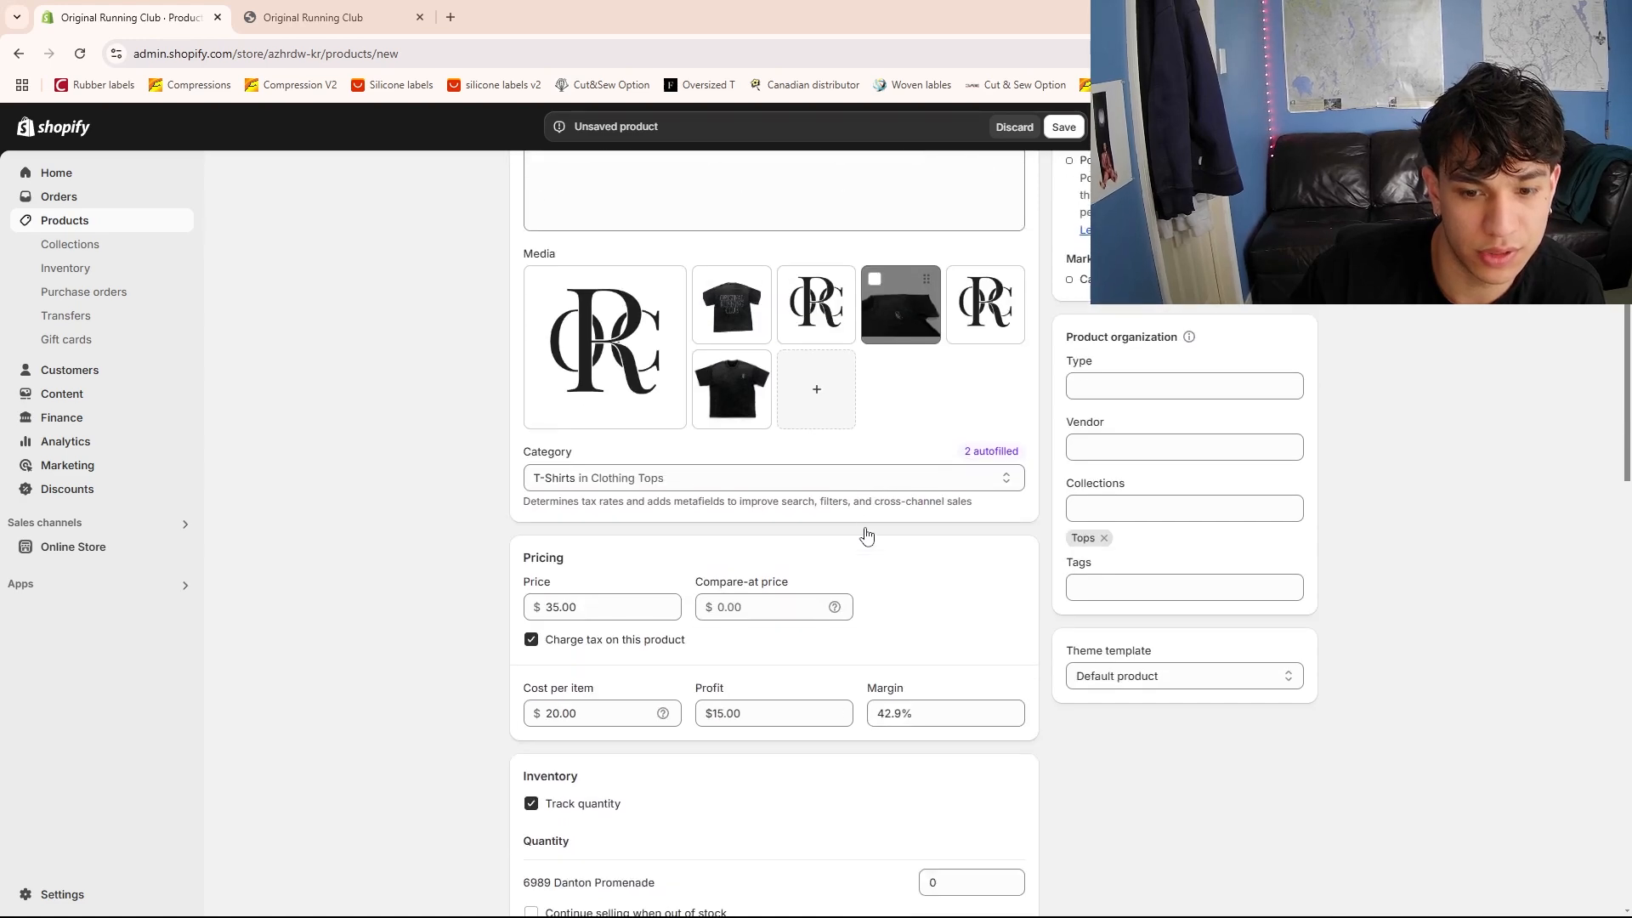
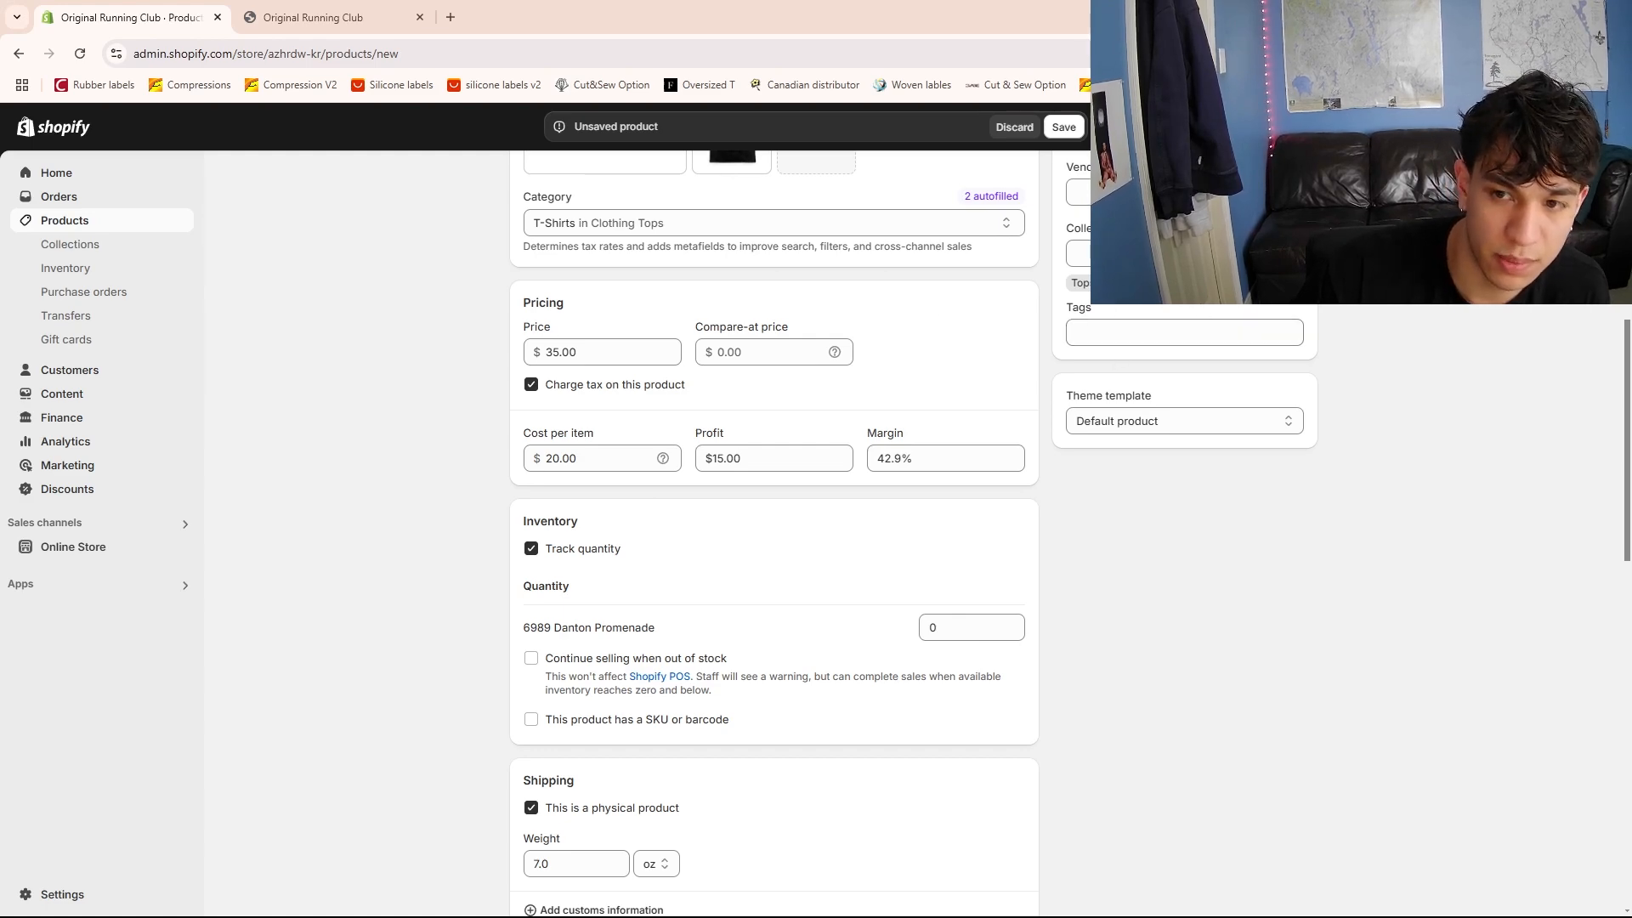
pyautogui.scroll(5, 773, 511)
pyautogui.click(1065, 129)
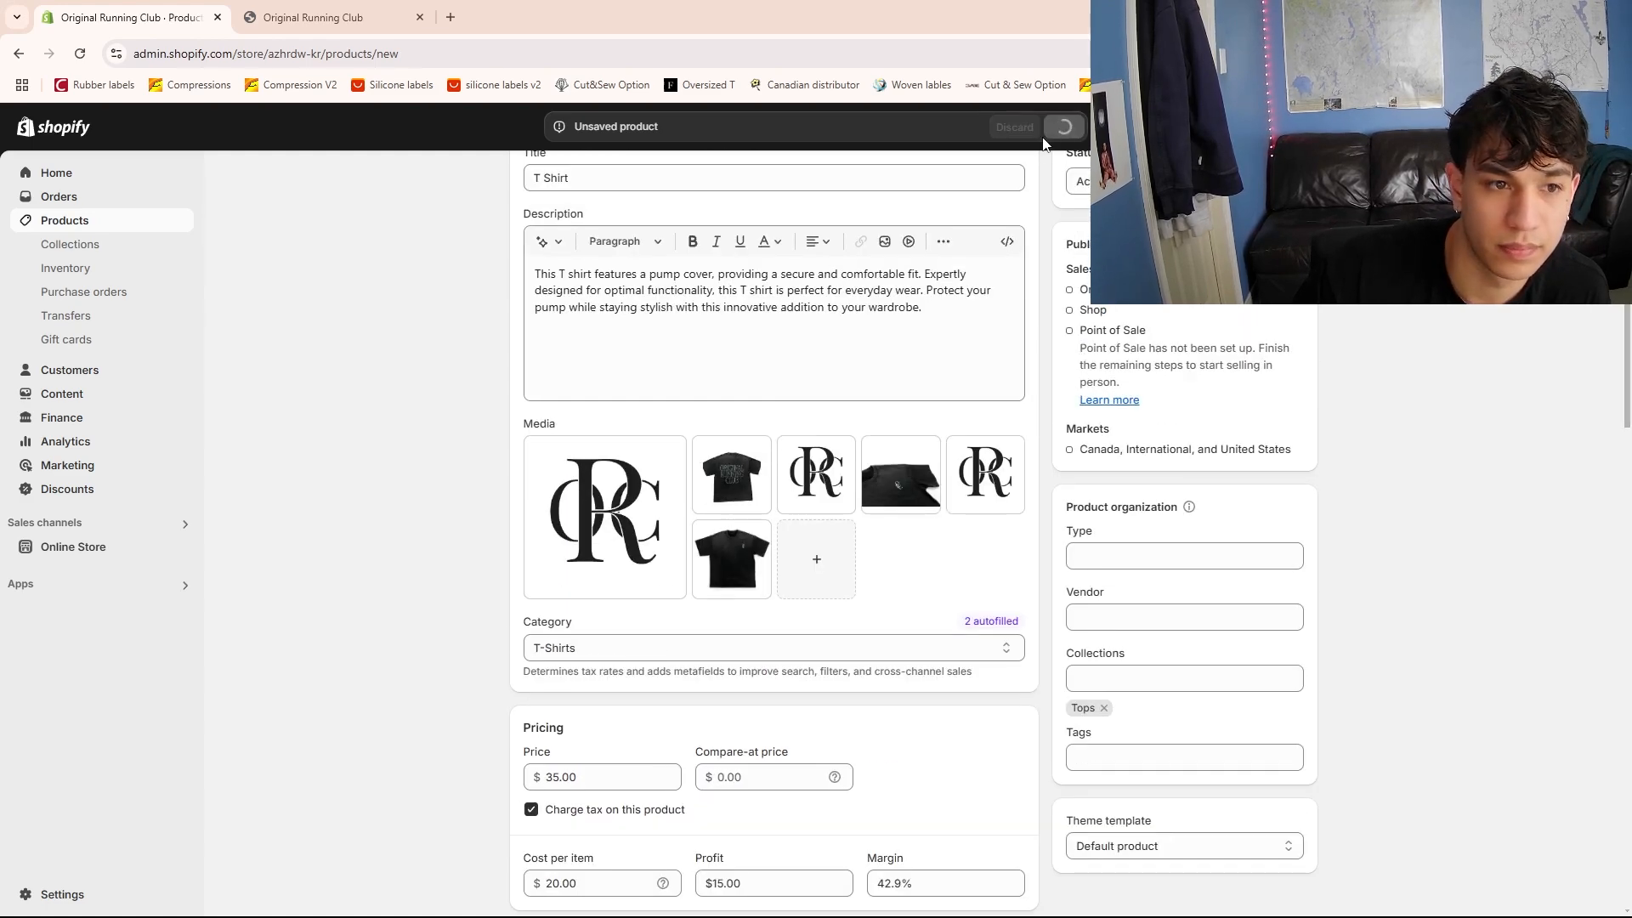
# Examine the form for creating a collection, including the collection types and the list of products that can be added
pyautogui.click(75, 248)
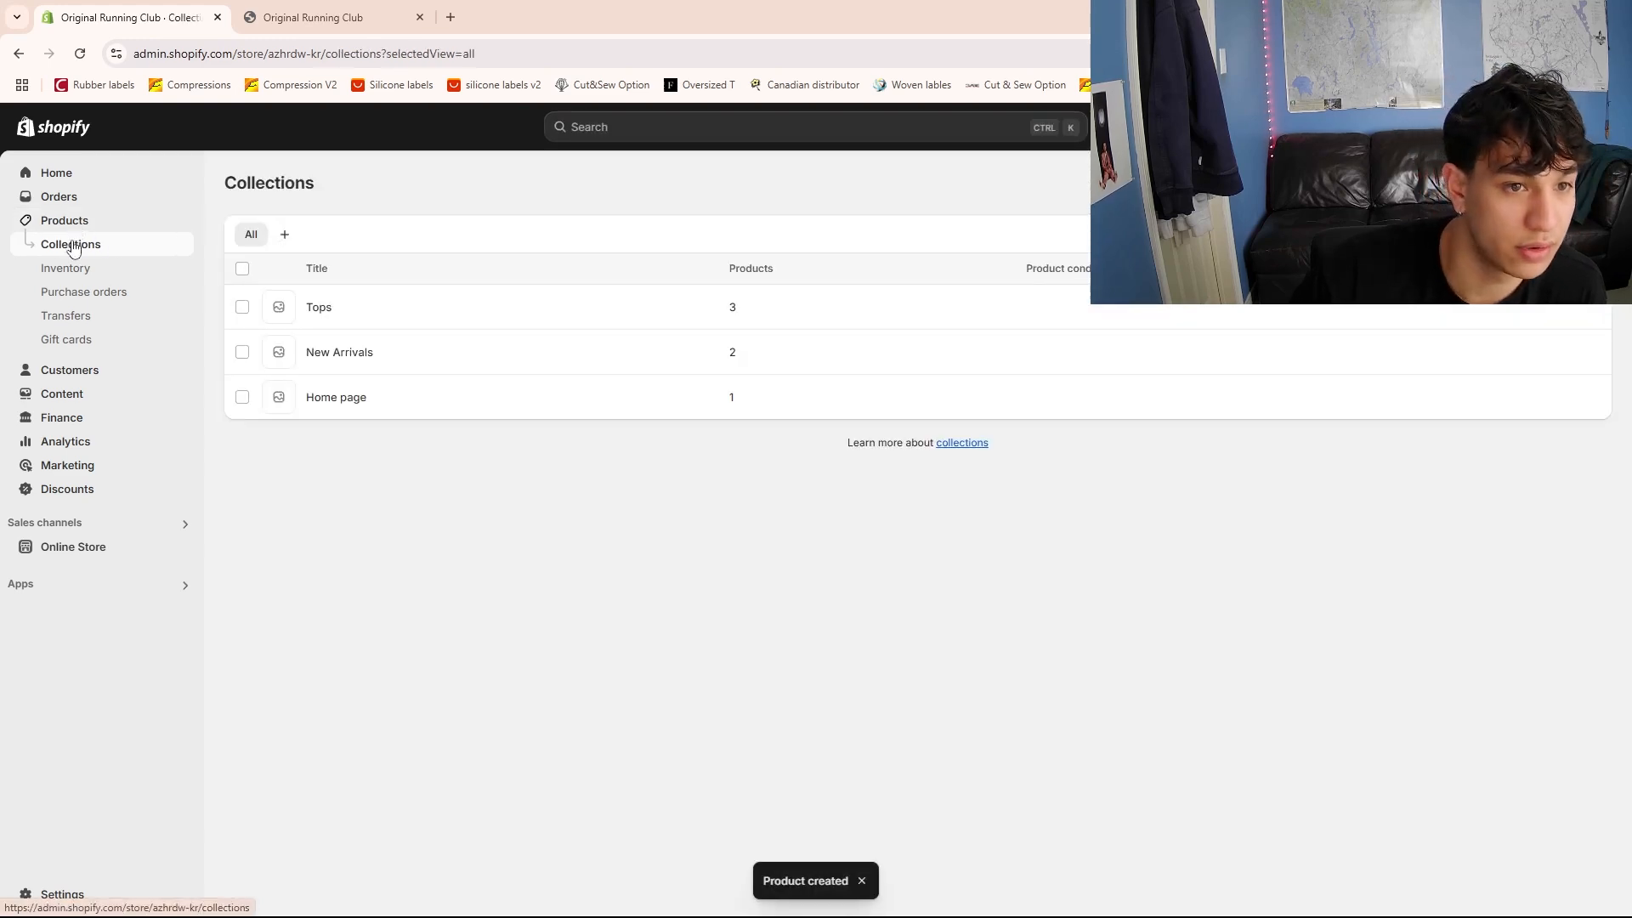
pyautogui.click(1561, 182)
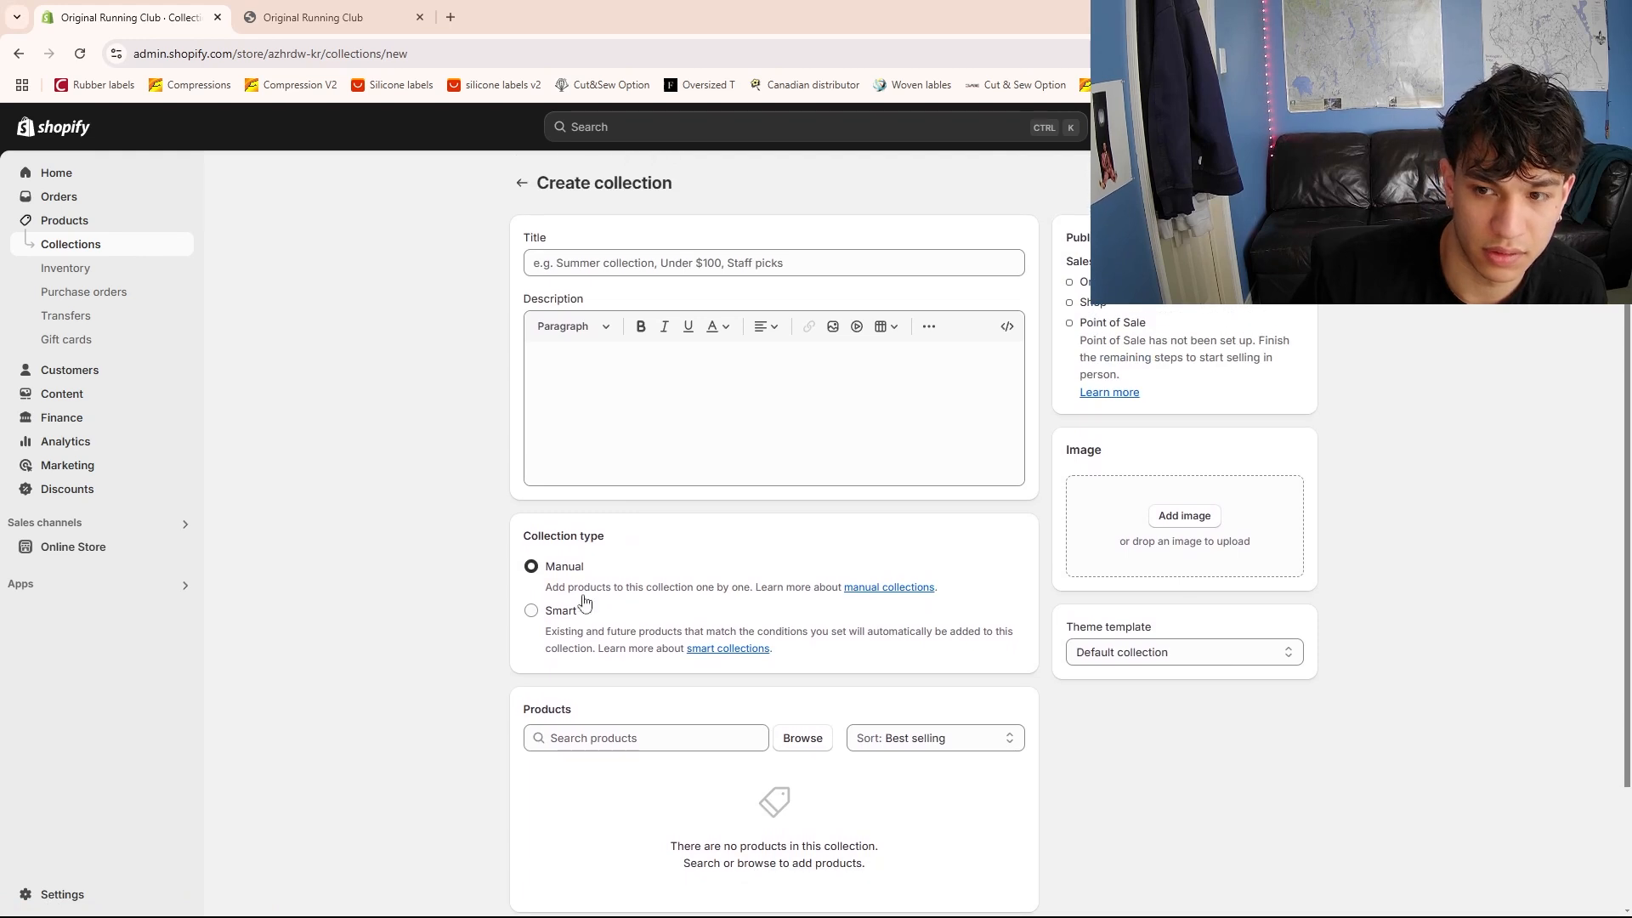
pyautogui.scroll(-2, 773, 533)
pyautogui.scroll(2, 1074, 561)
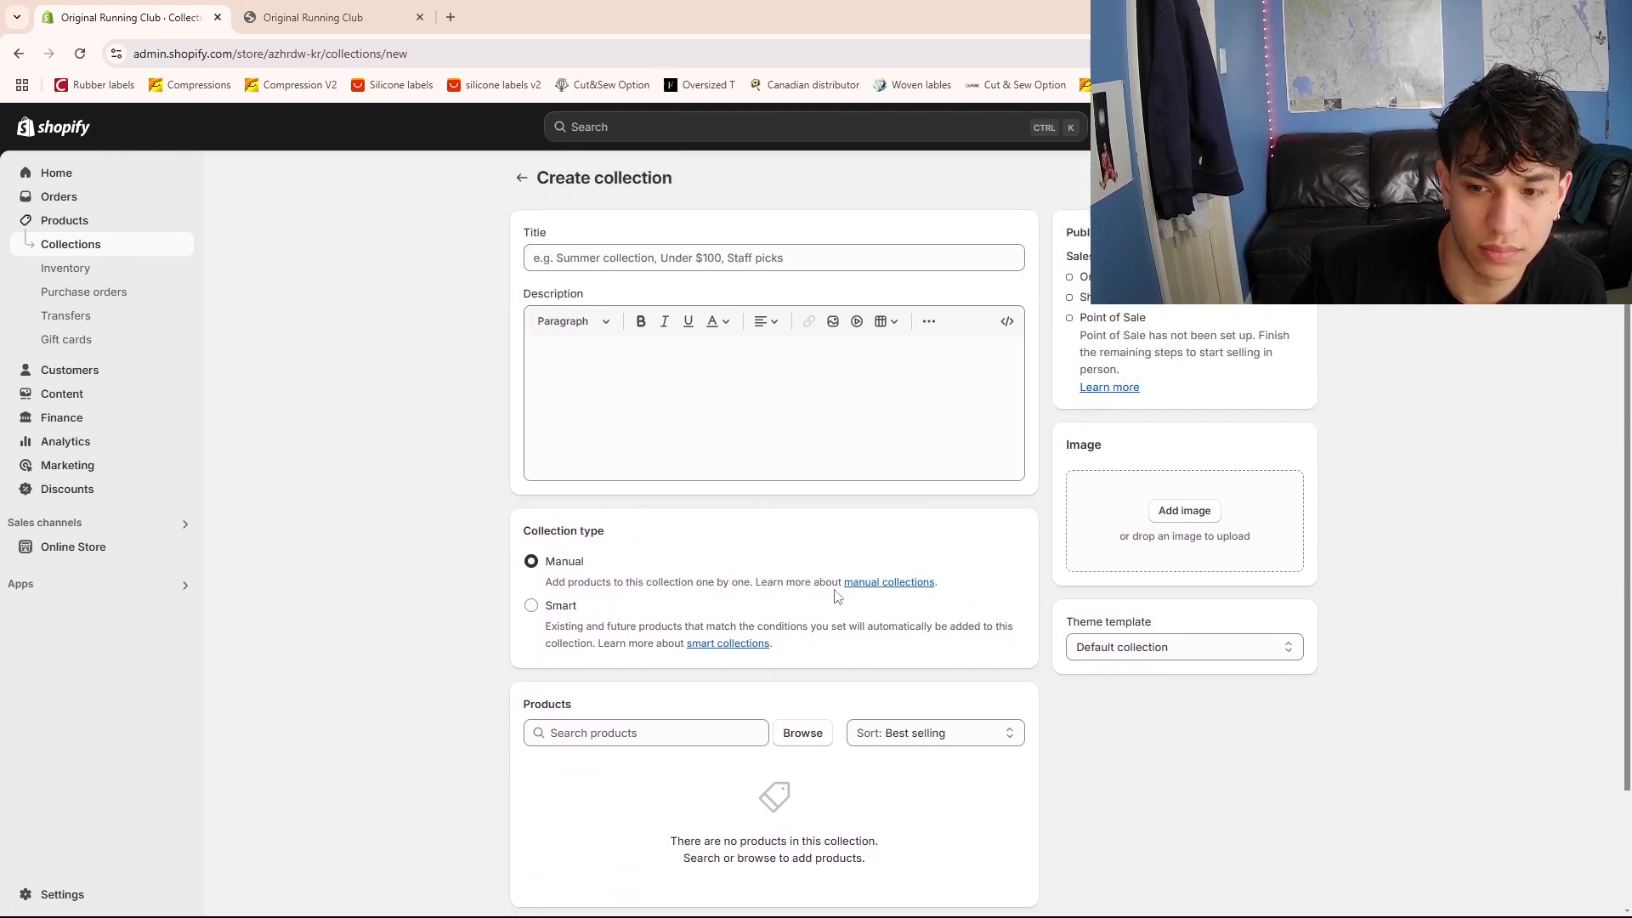
pyautogui.scroll(-2, 765, 586)
pyautogui.click(578, 595)
pyautogui.click(792, 594)
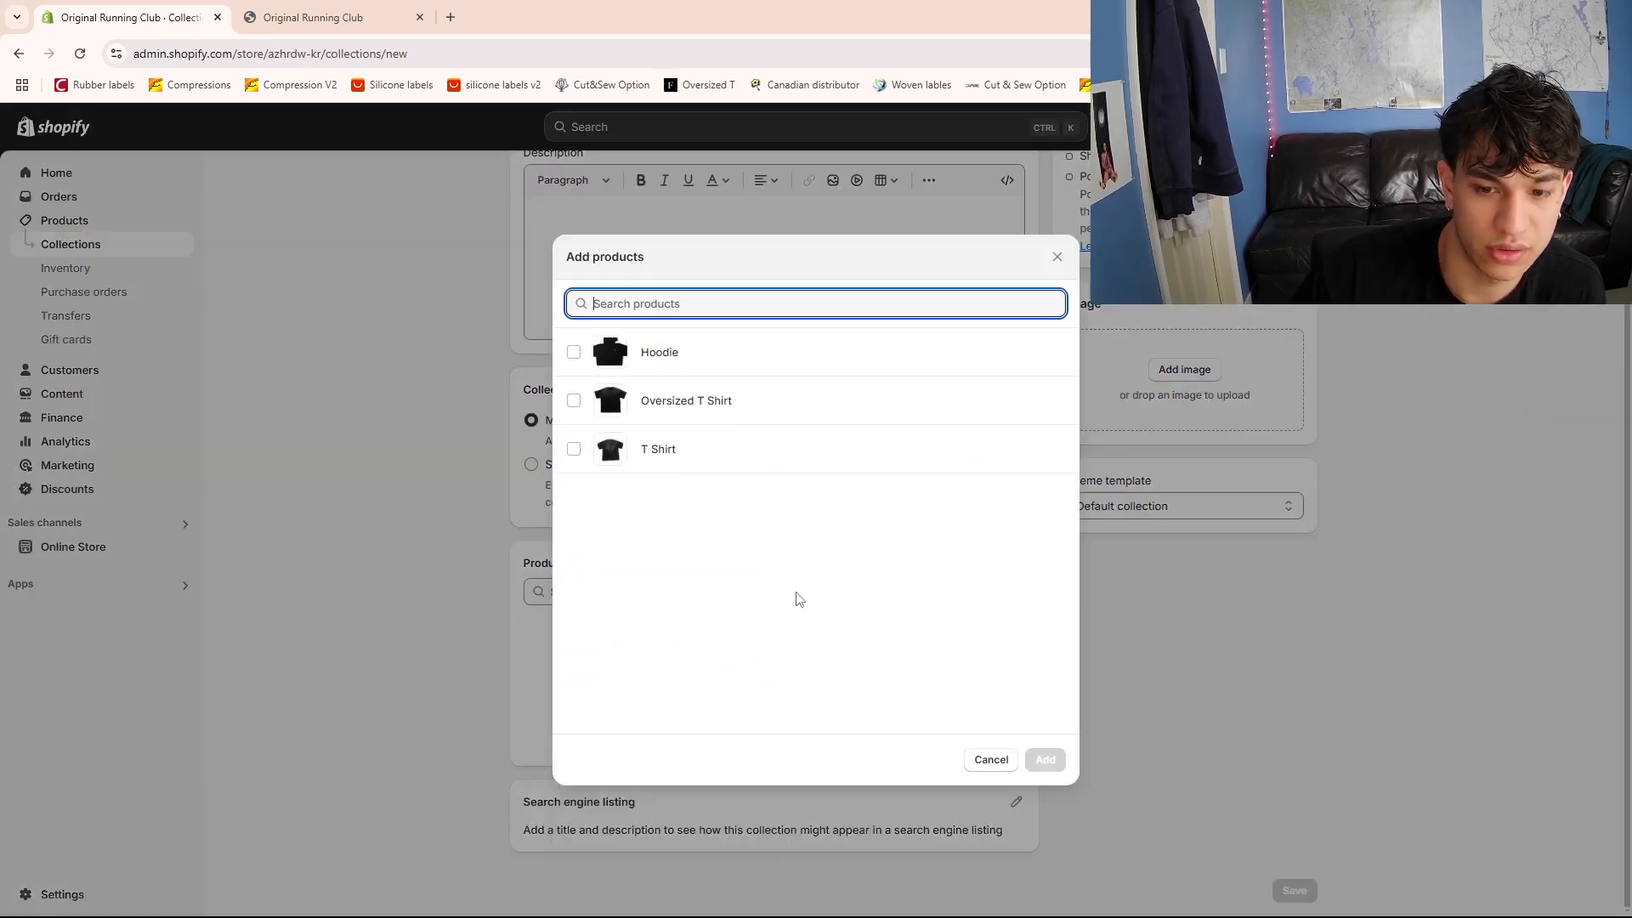
pyautogui.click(990, 761)
pyautogui.scroll(3, 940, 510)
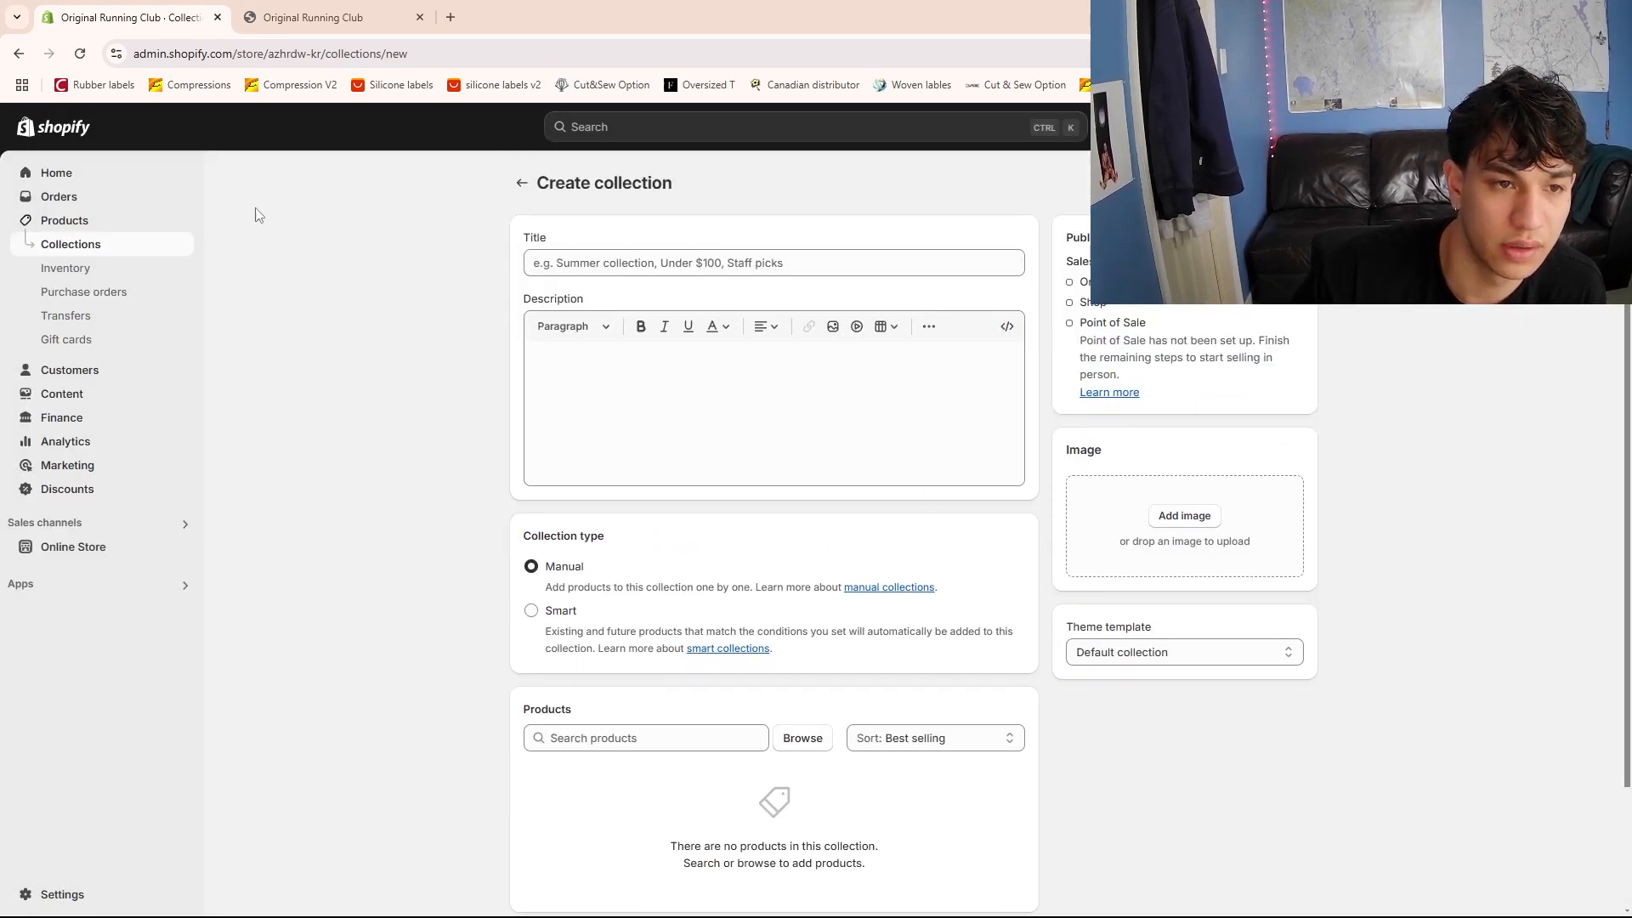
# Open the draft Dawn theme for customization and check the home page's Featured products section
pyautogui.click(71, 204)
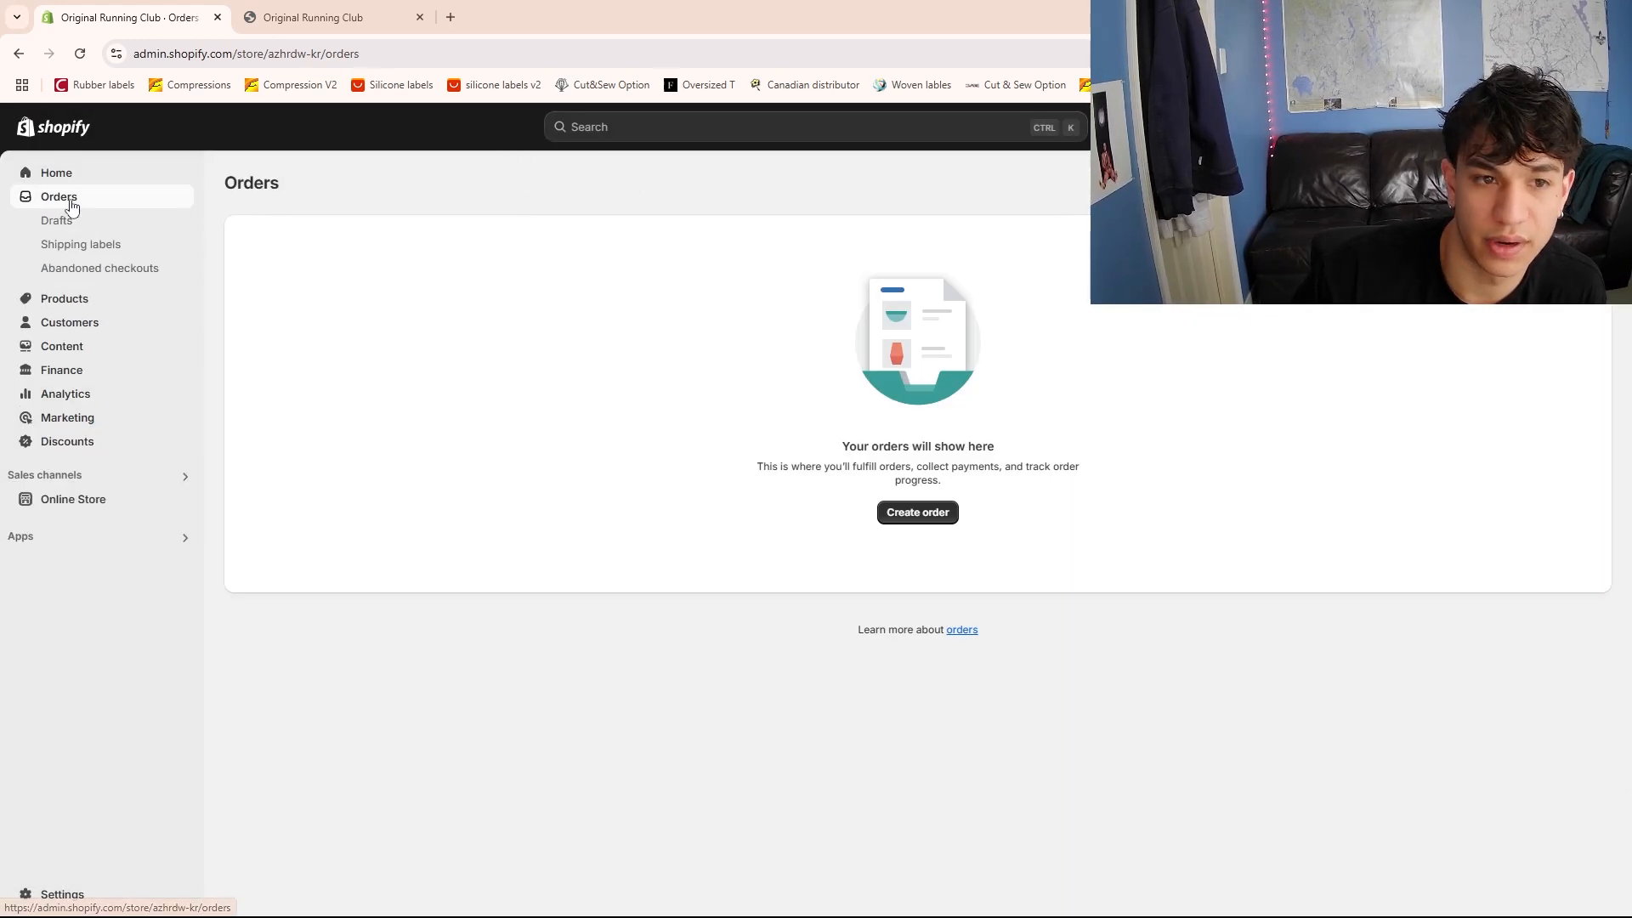
pyautogui.click(78, 501)
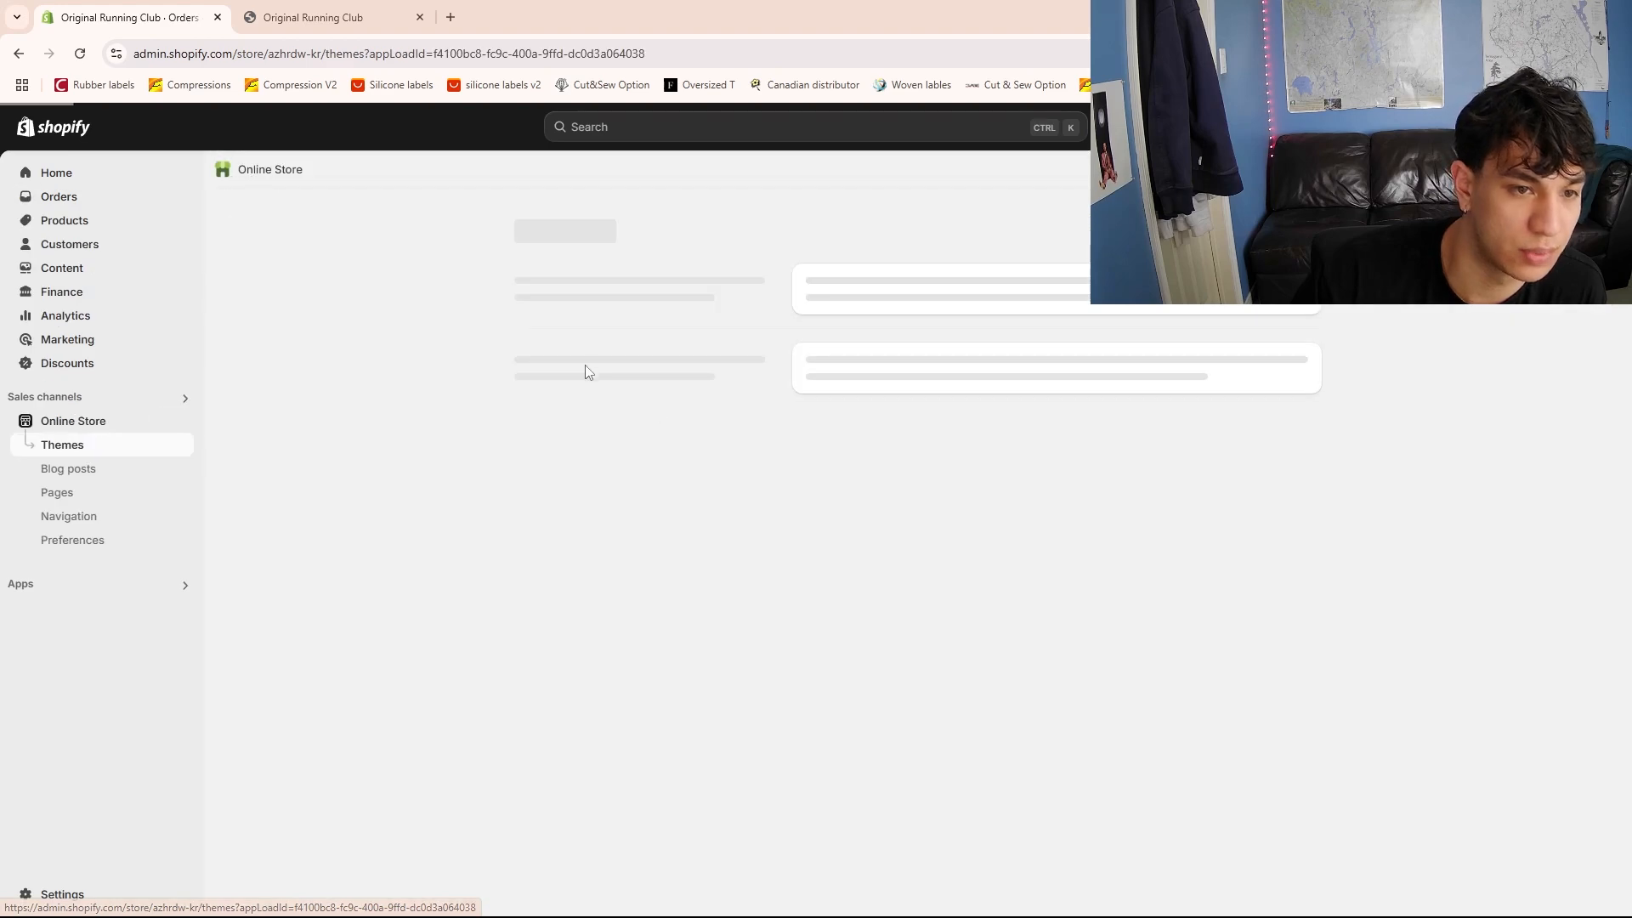
pyautogui.scroll(-2, 1139, 417)
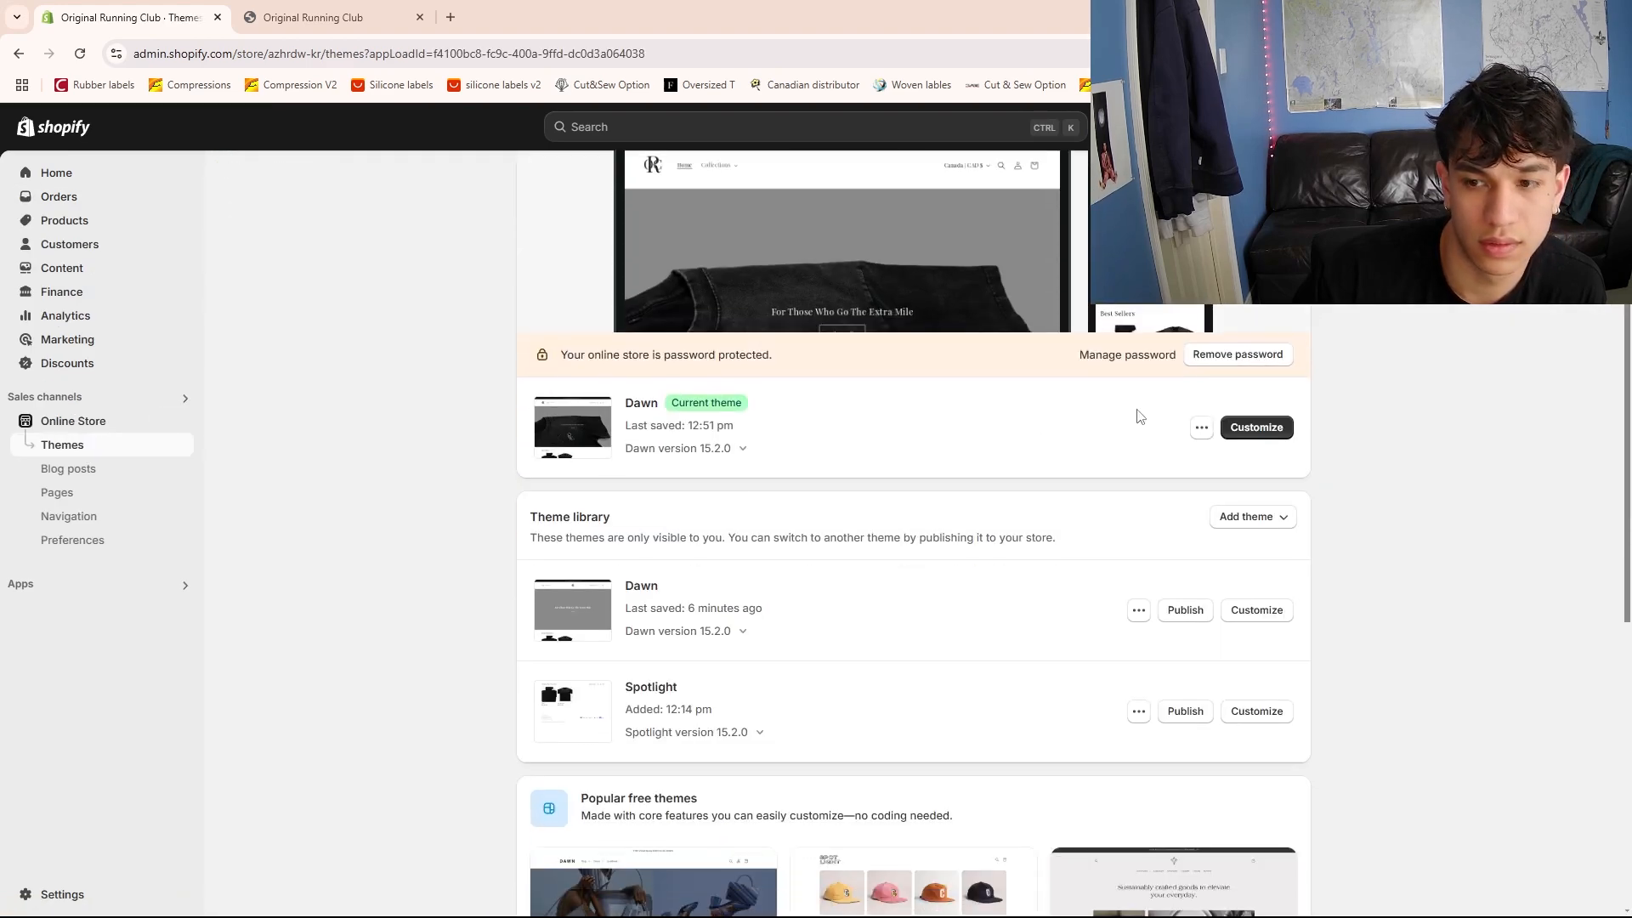
pyautogui.click(1258, 612)
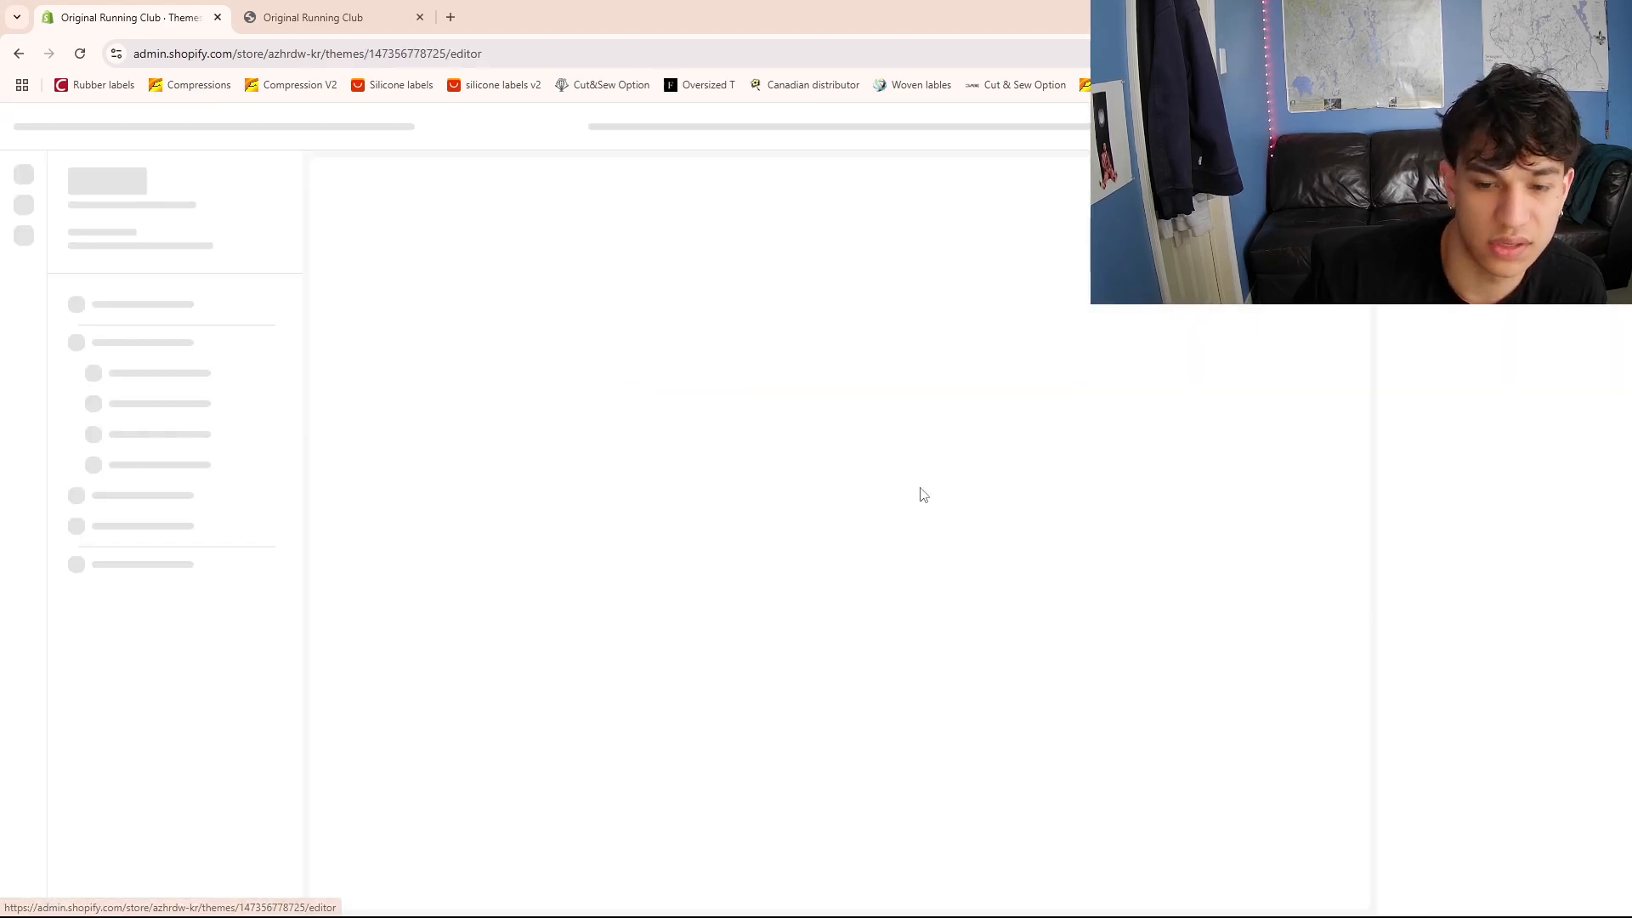
pyautogui.scroll(-10, 756, 483)
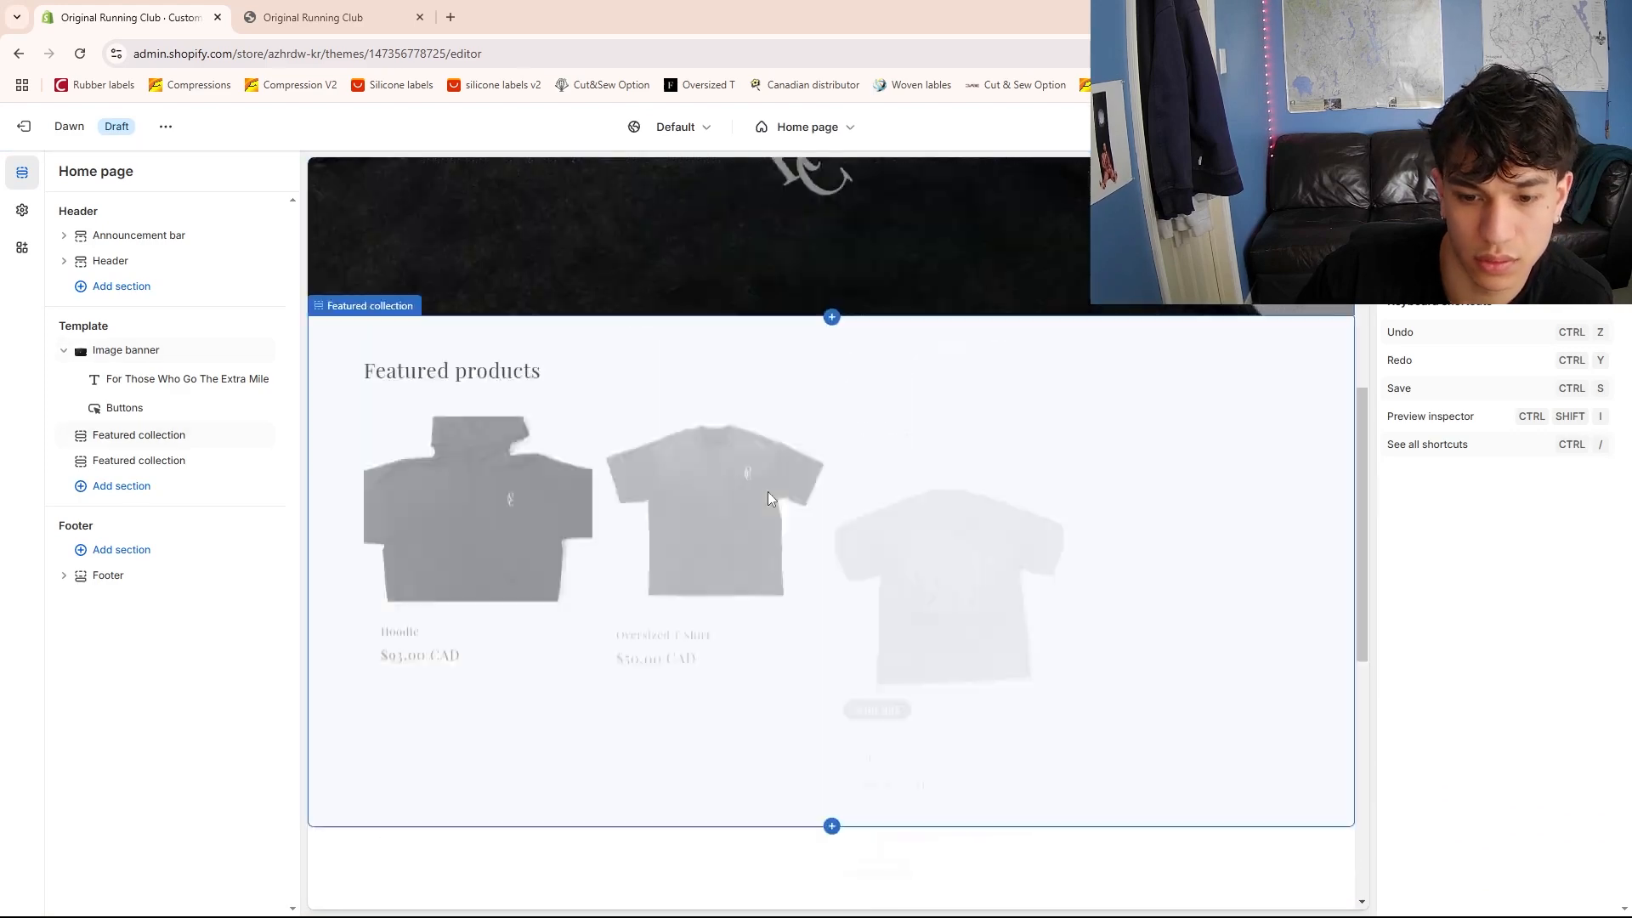
pyautogui.scroll(3, 980, 460)
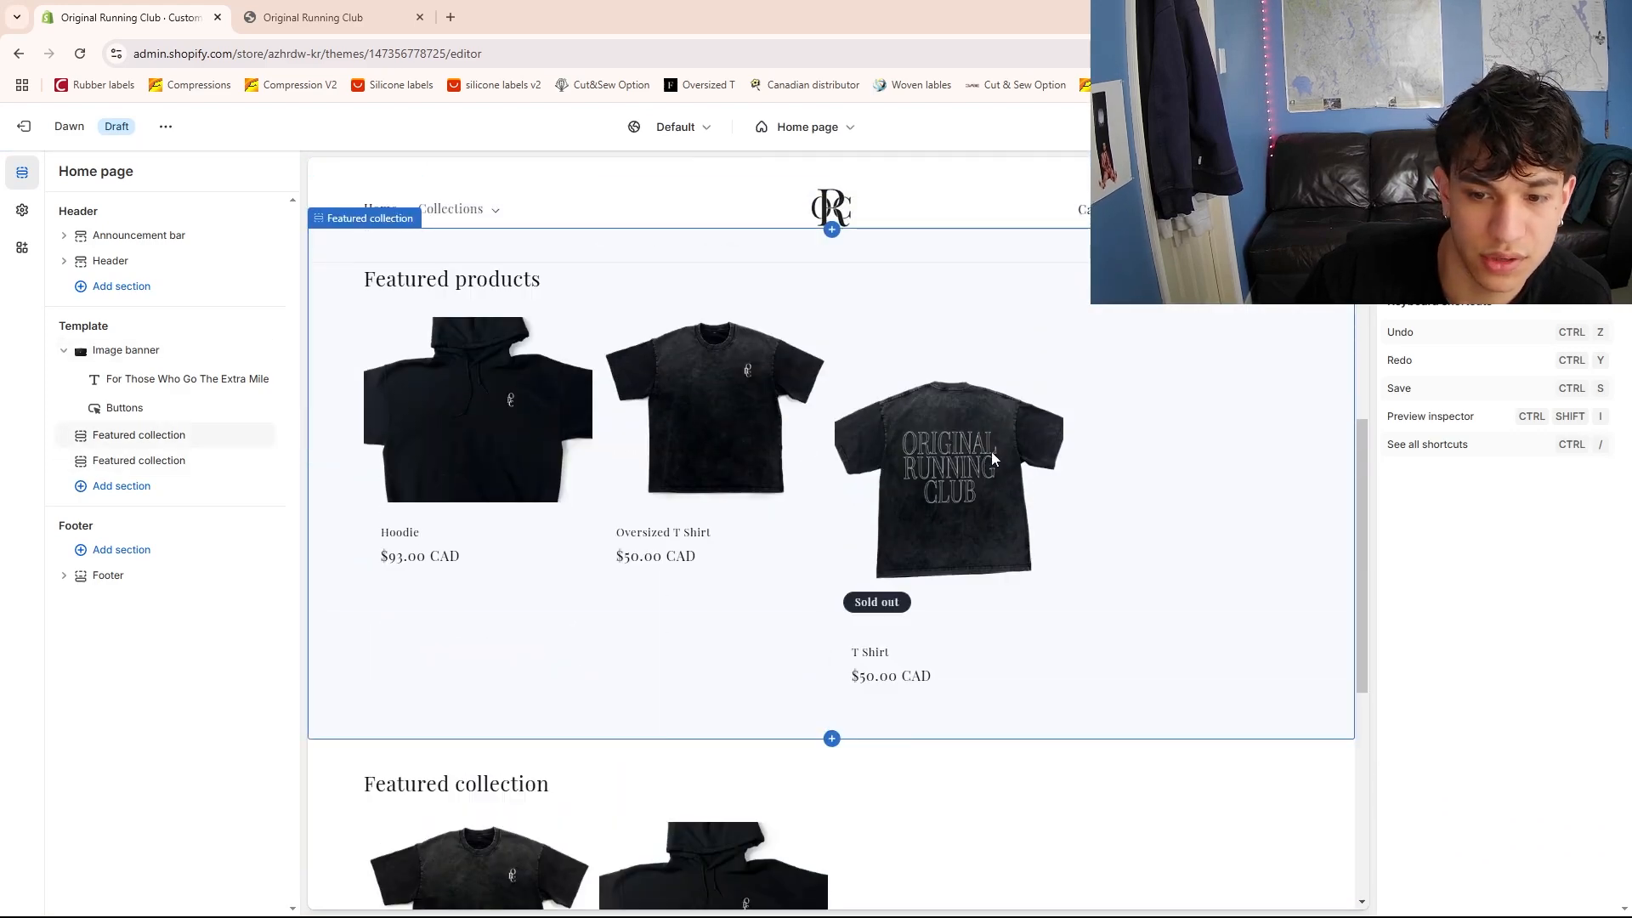
# Open the T Shirt's product page from the home page preview and examine its Product information section and related products
pyautogui.click(961, 493)
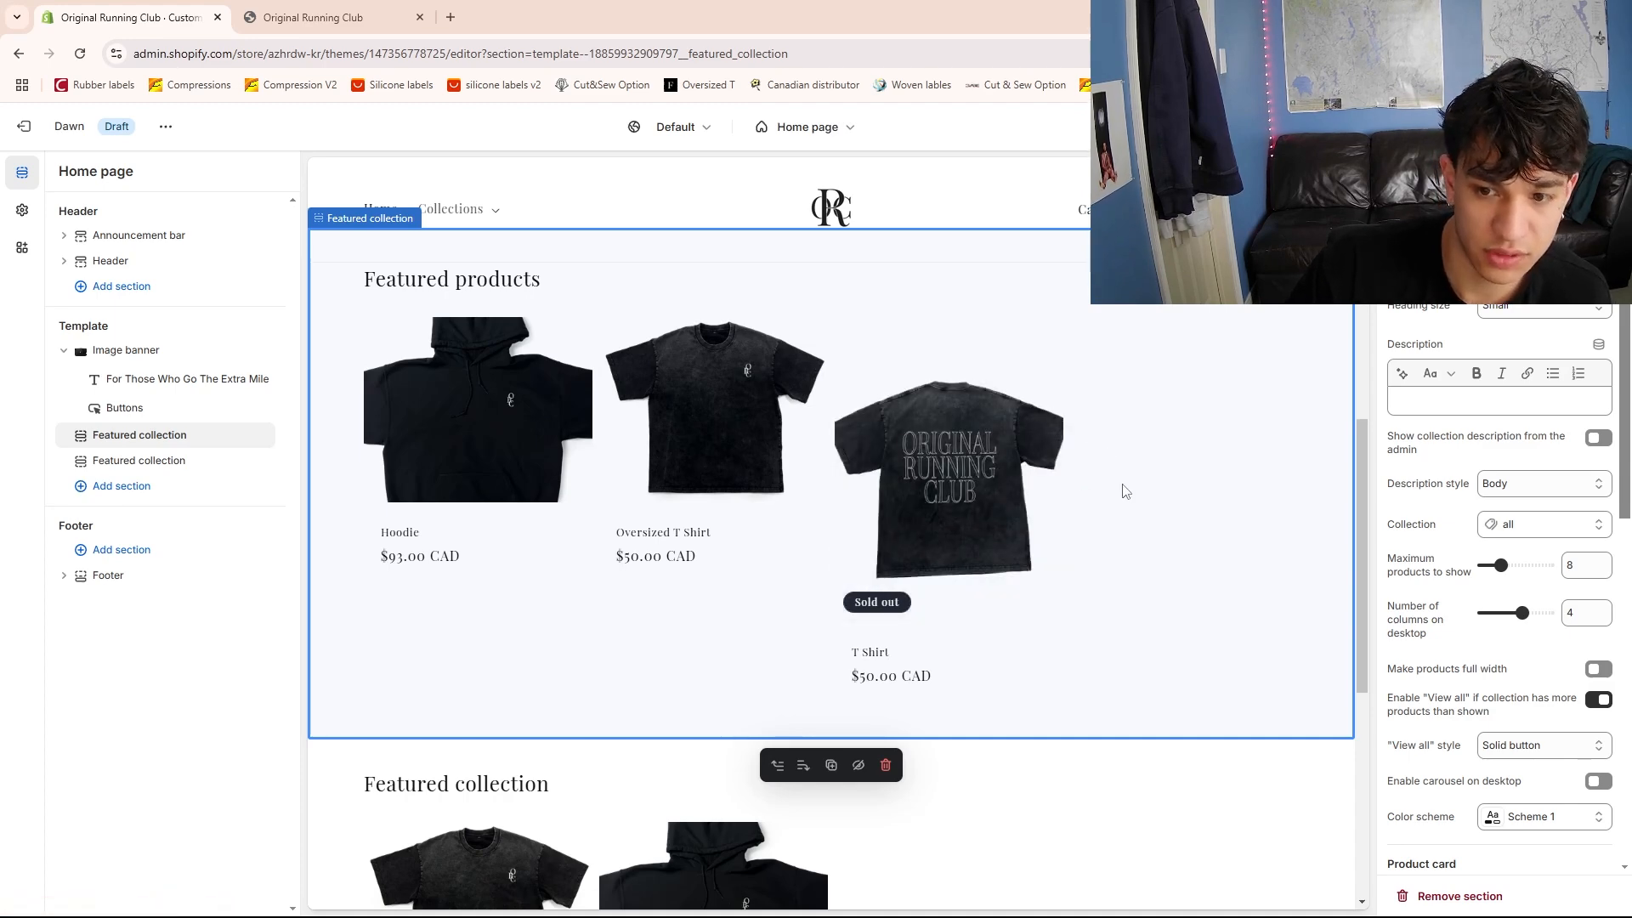
pyautogui.scroll(1, 1122, 489)
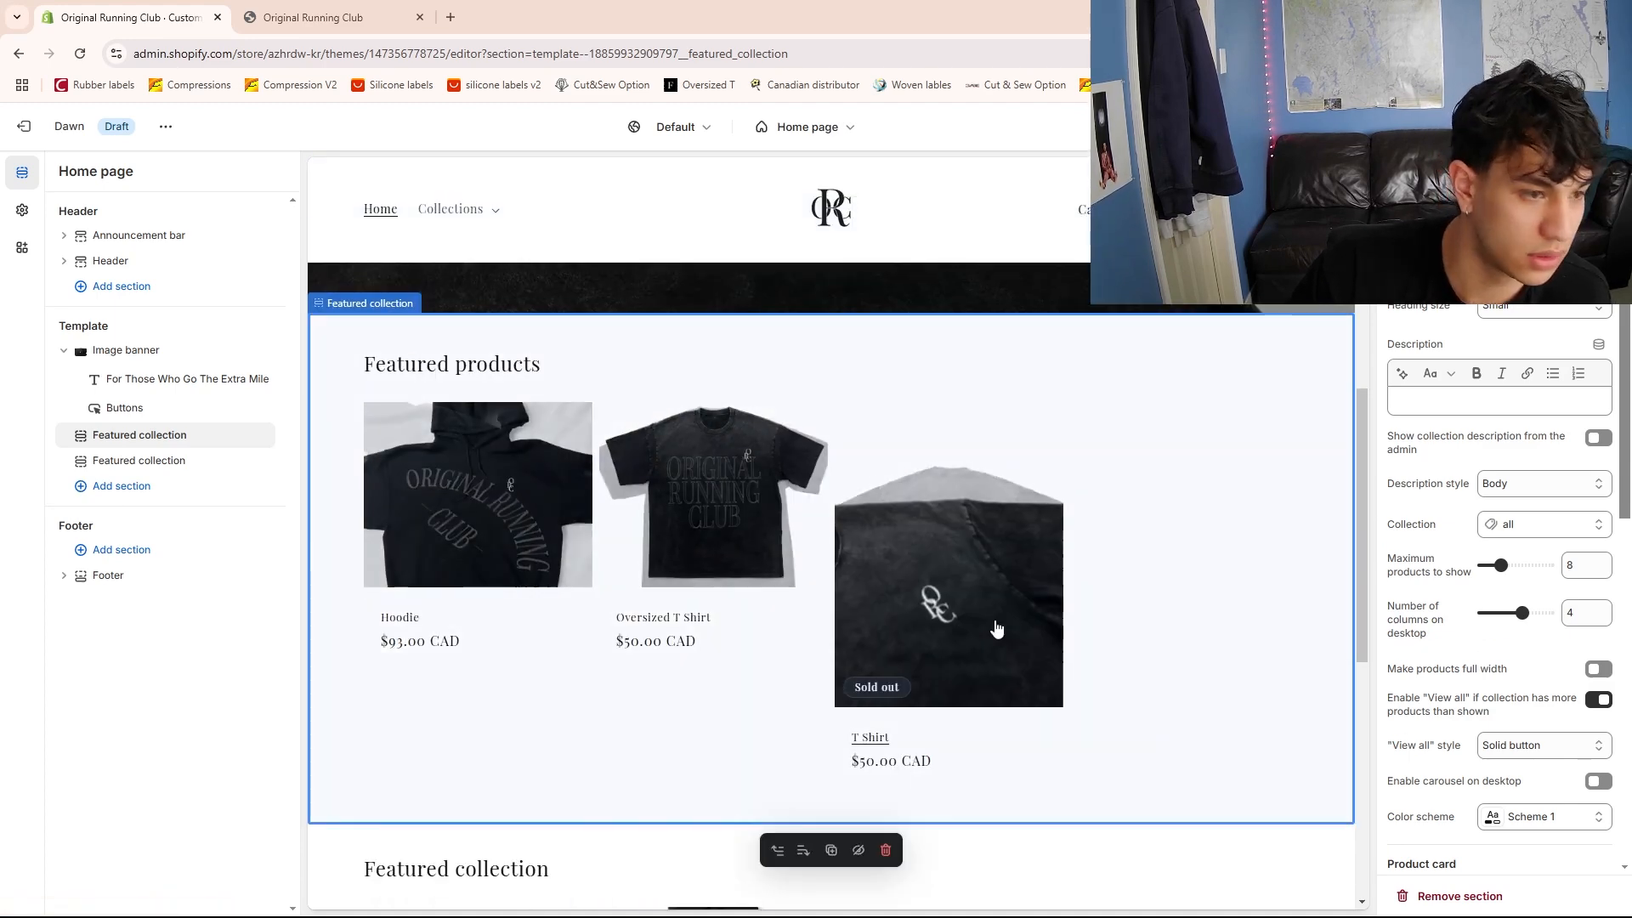
pyautogui.click(920, 592)
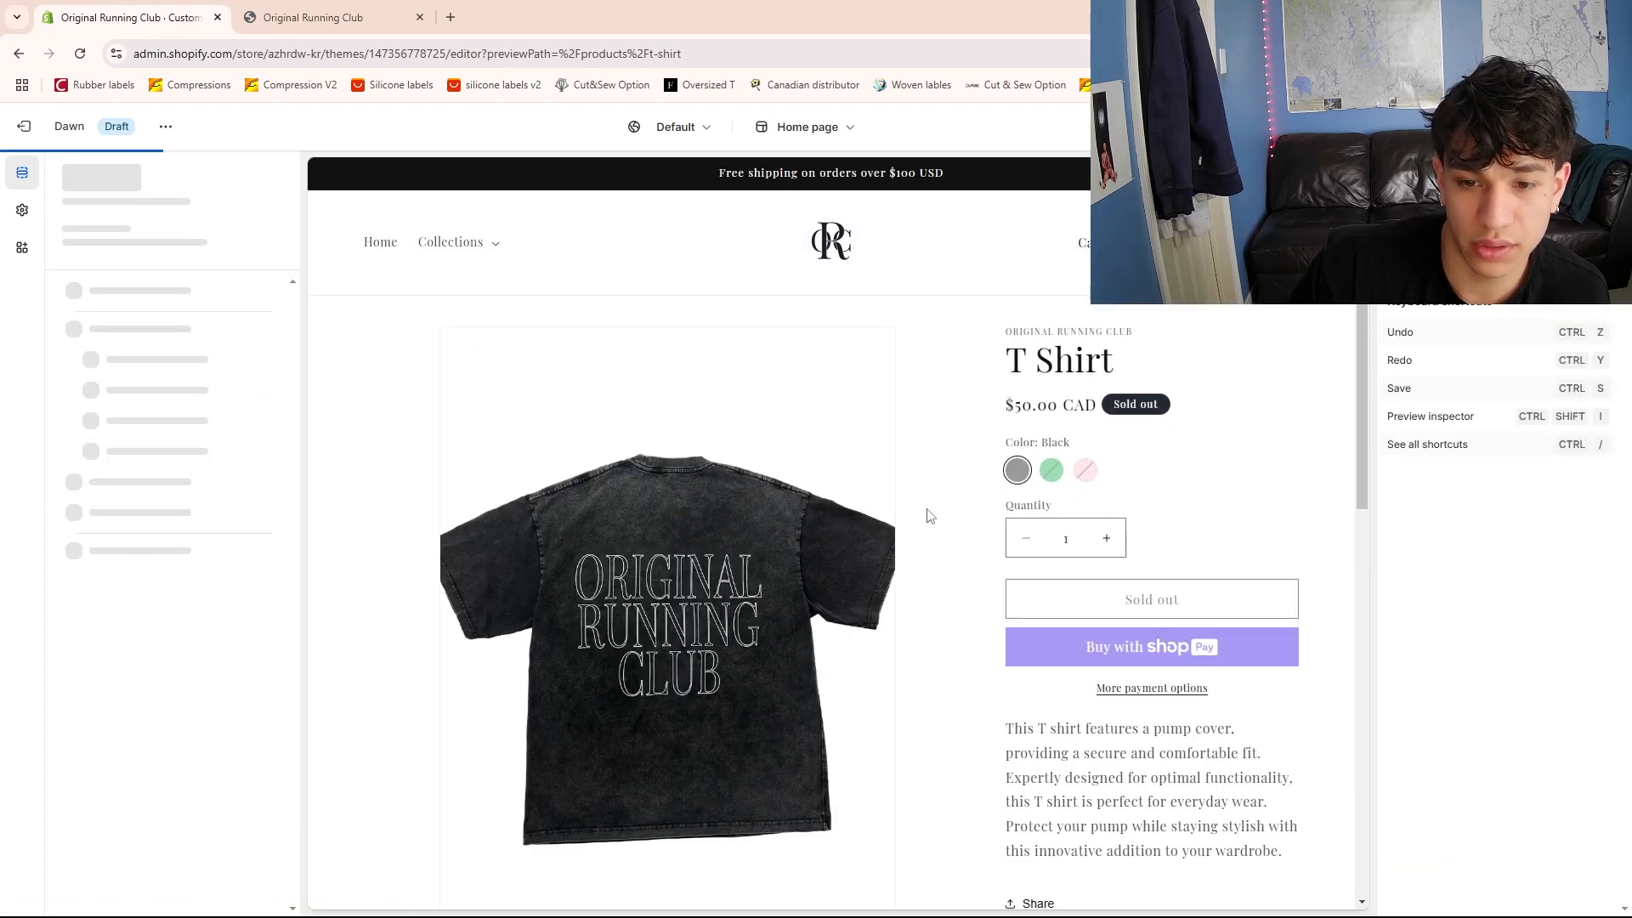
pyautogui.scroll(-1, 928, 513)
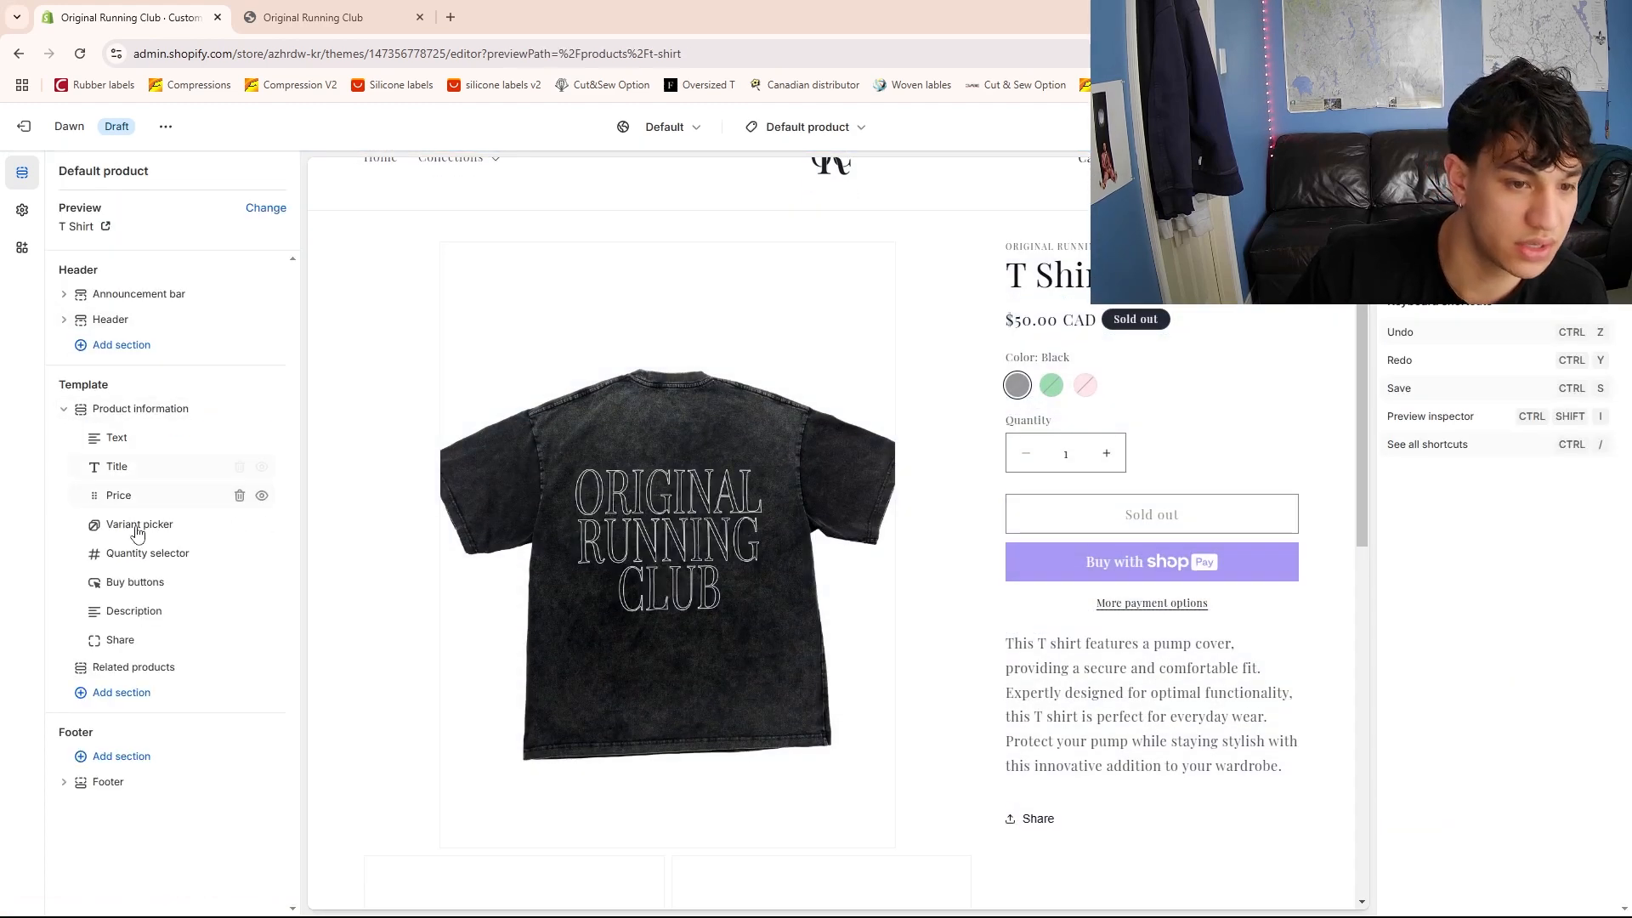
pyautogui.click(142, 409)
pyautogui.scroll(-12, 1139, 451)
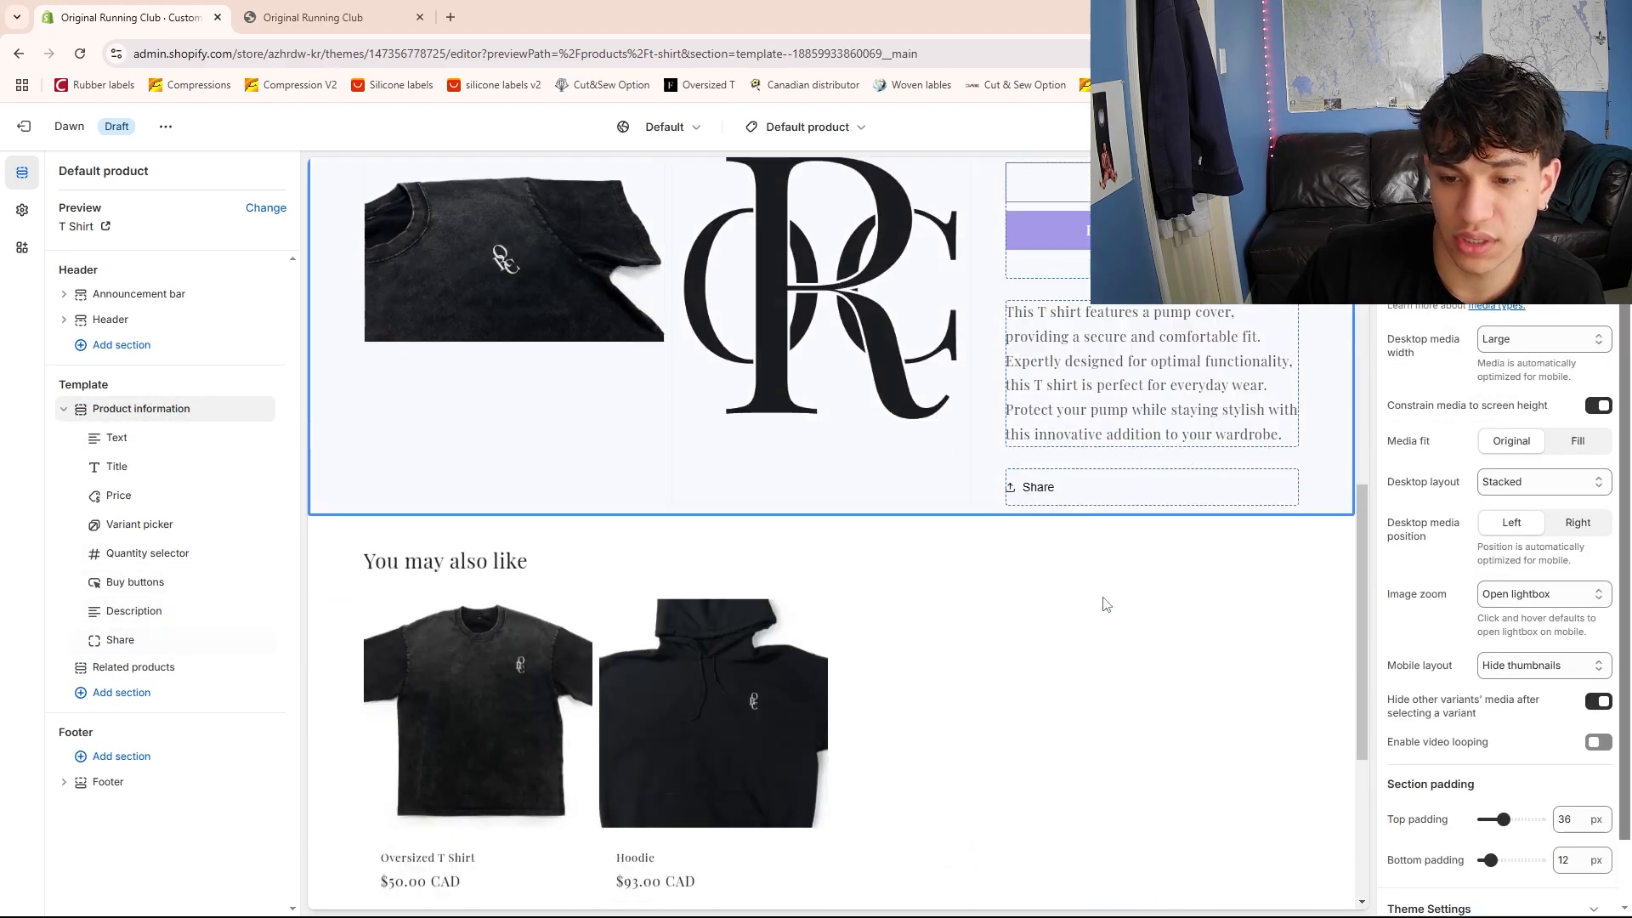
pyautogui.scroll(12, 1103, 605)
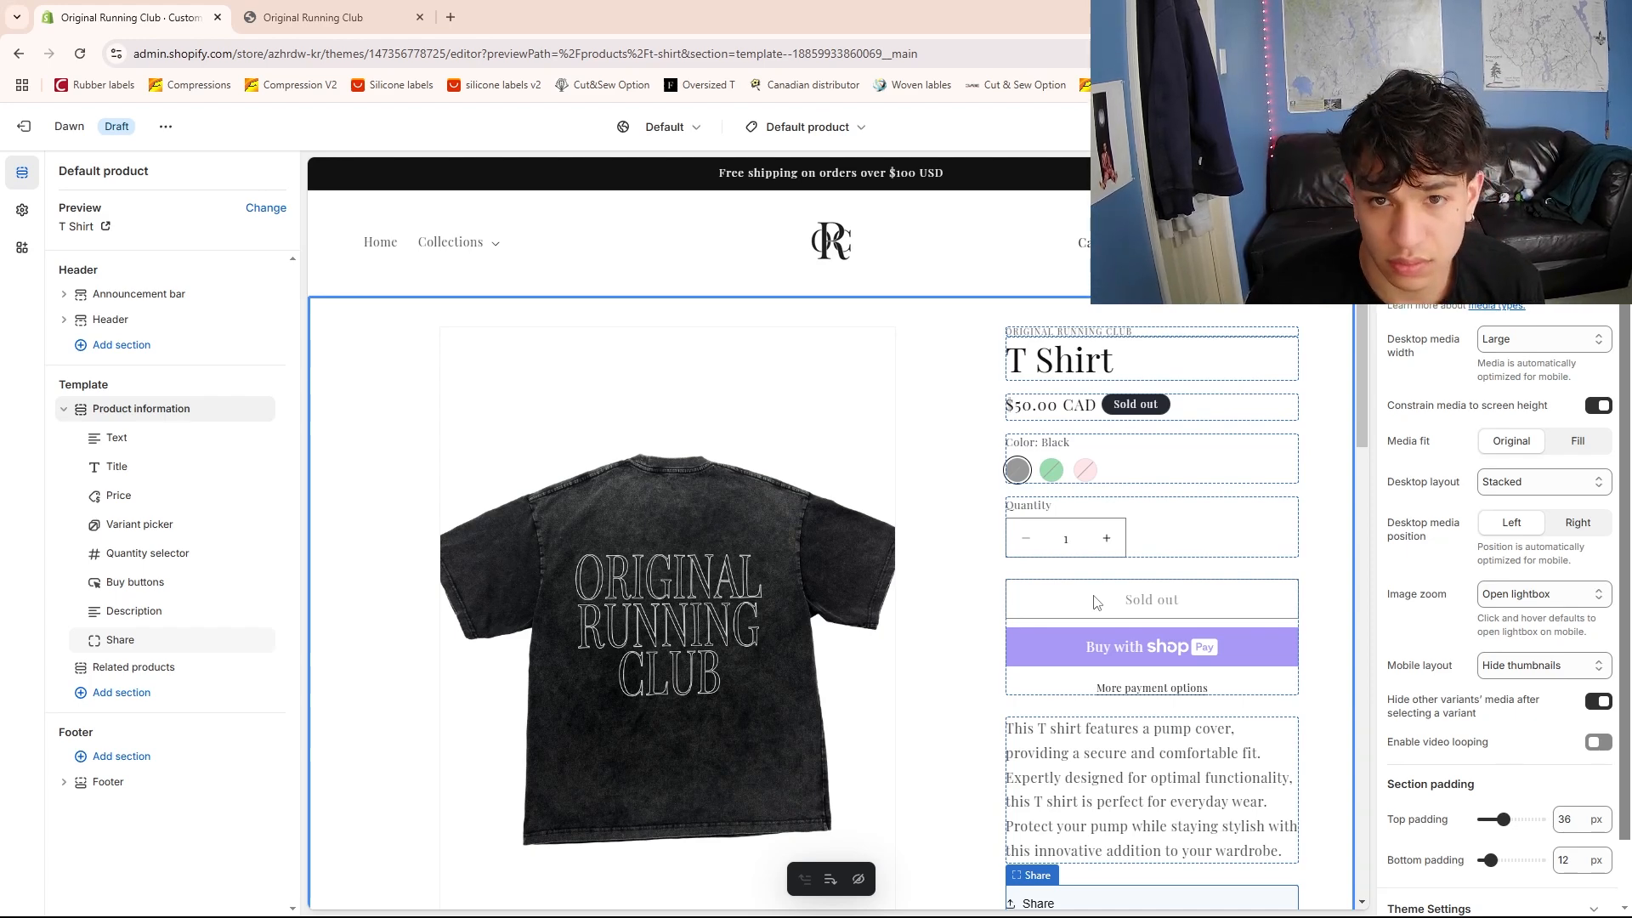
# Open the store admin in a new browser tab, search it for "reviews" and go to the Shopify App Store
pyautogui.click(450, 17)
pyautogui.click(894, 420)
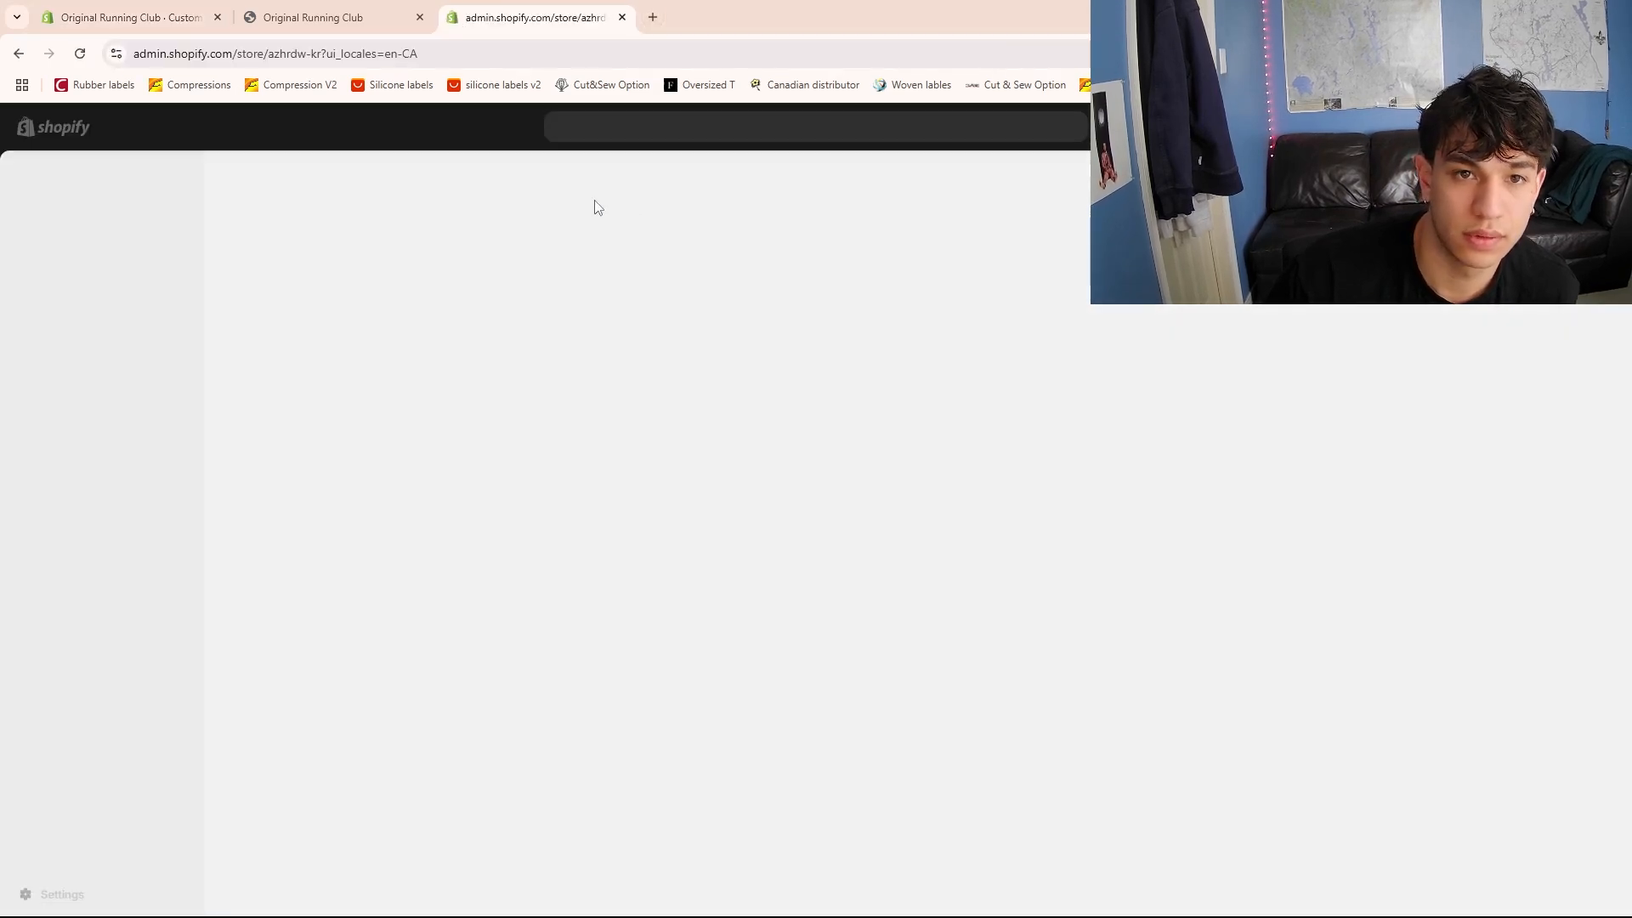
pyautogui.click(713, 130)
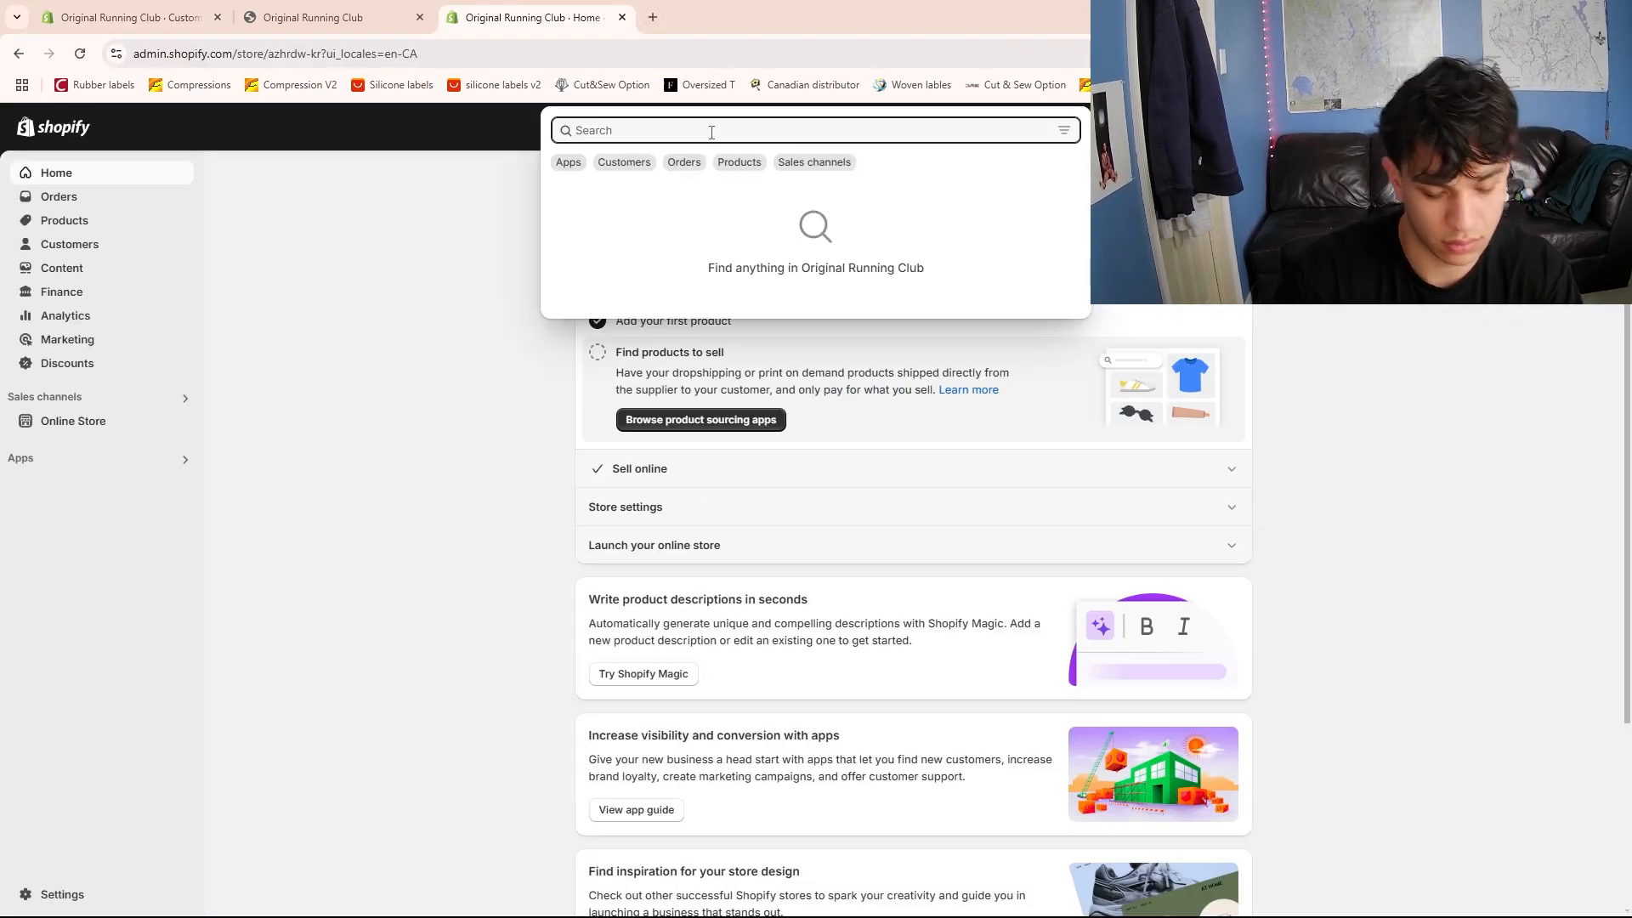
pyautogui.write('reviews')
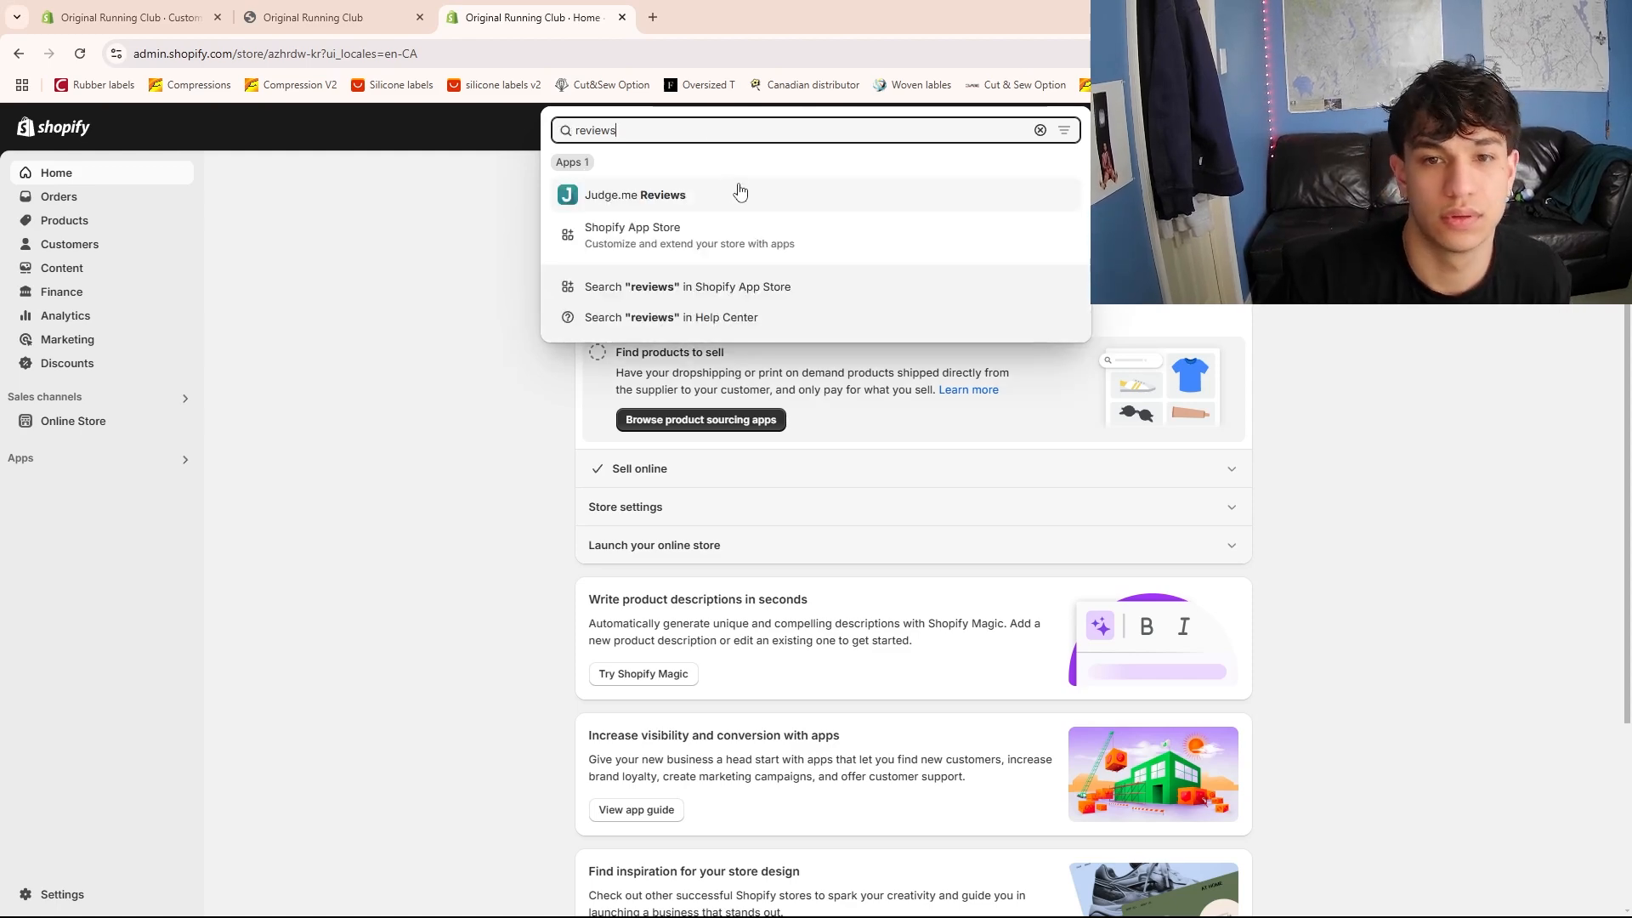
pyautogui.click(713, 238)
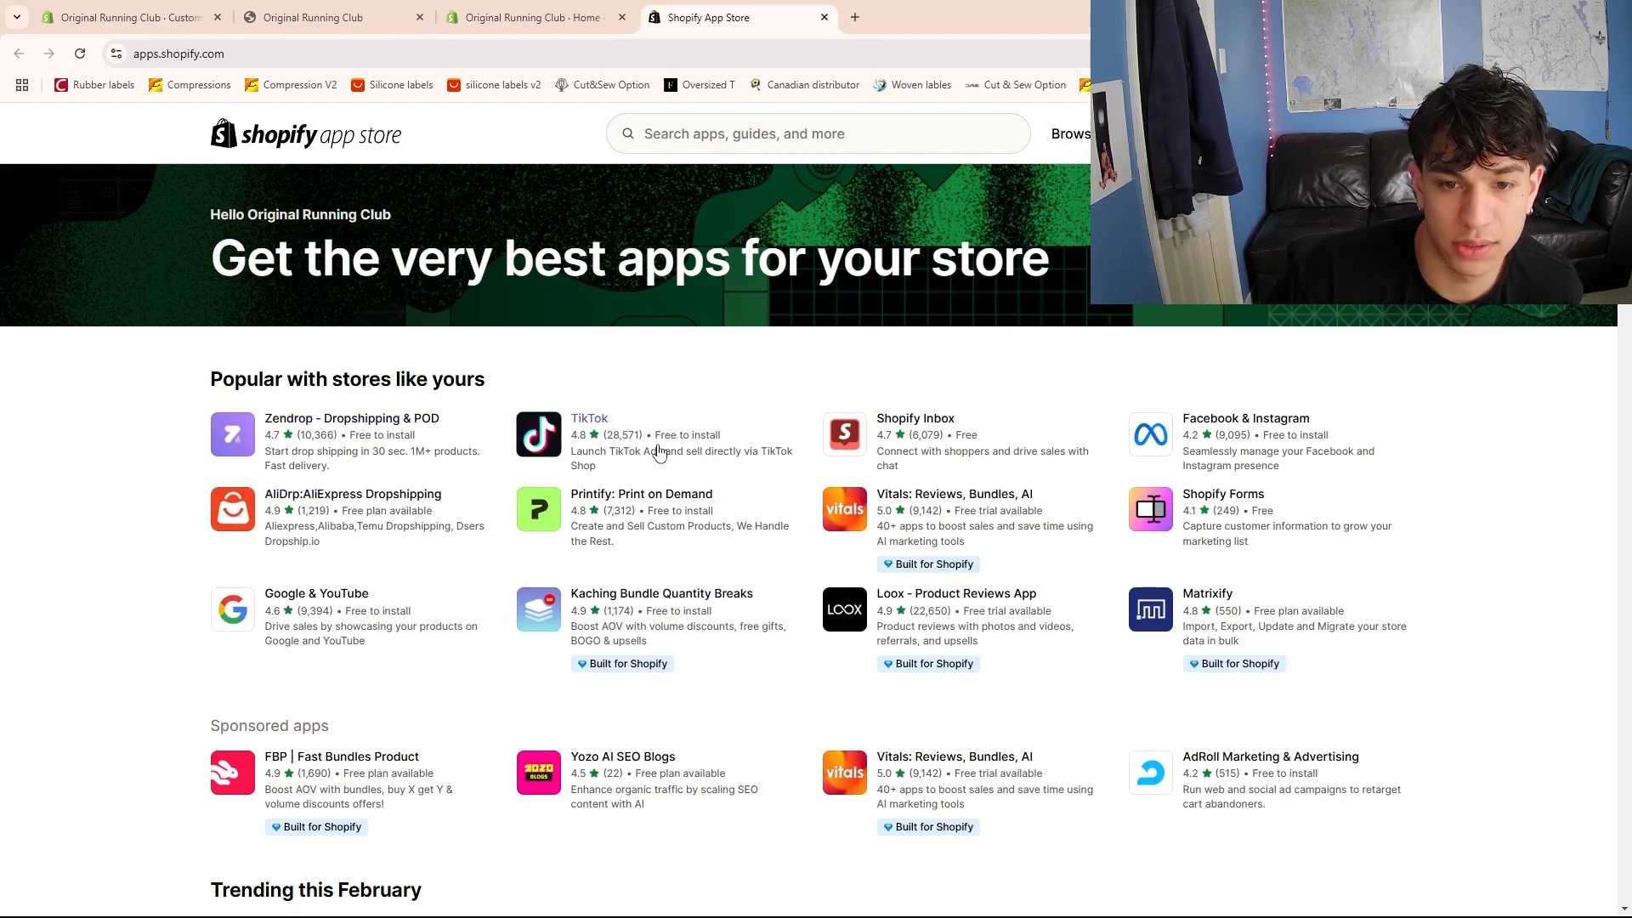
# Search the Shopify App Store for "reviews"
pyautogui.scroll(-4, 646, 446)
pyautogui.scroll(4, 637, 425)
pyautogui.click(704, 152)
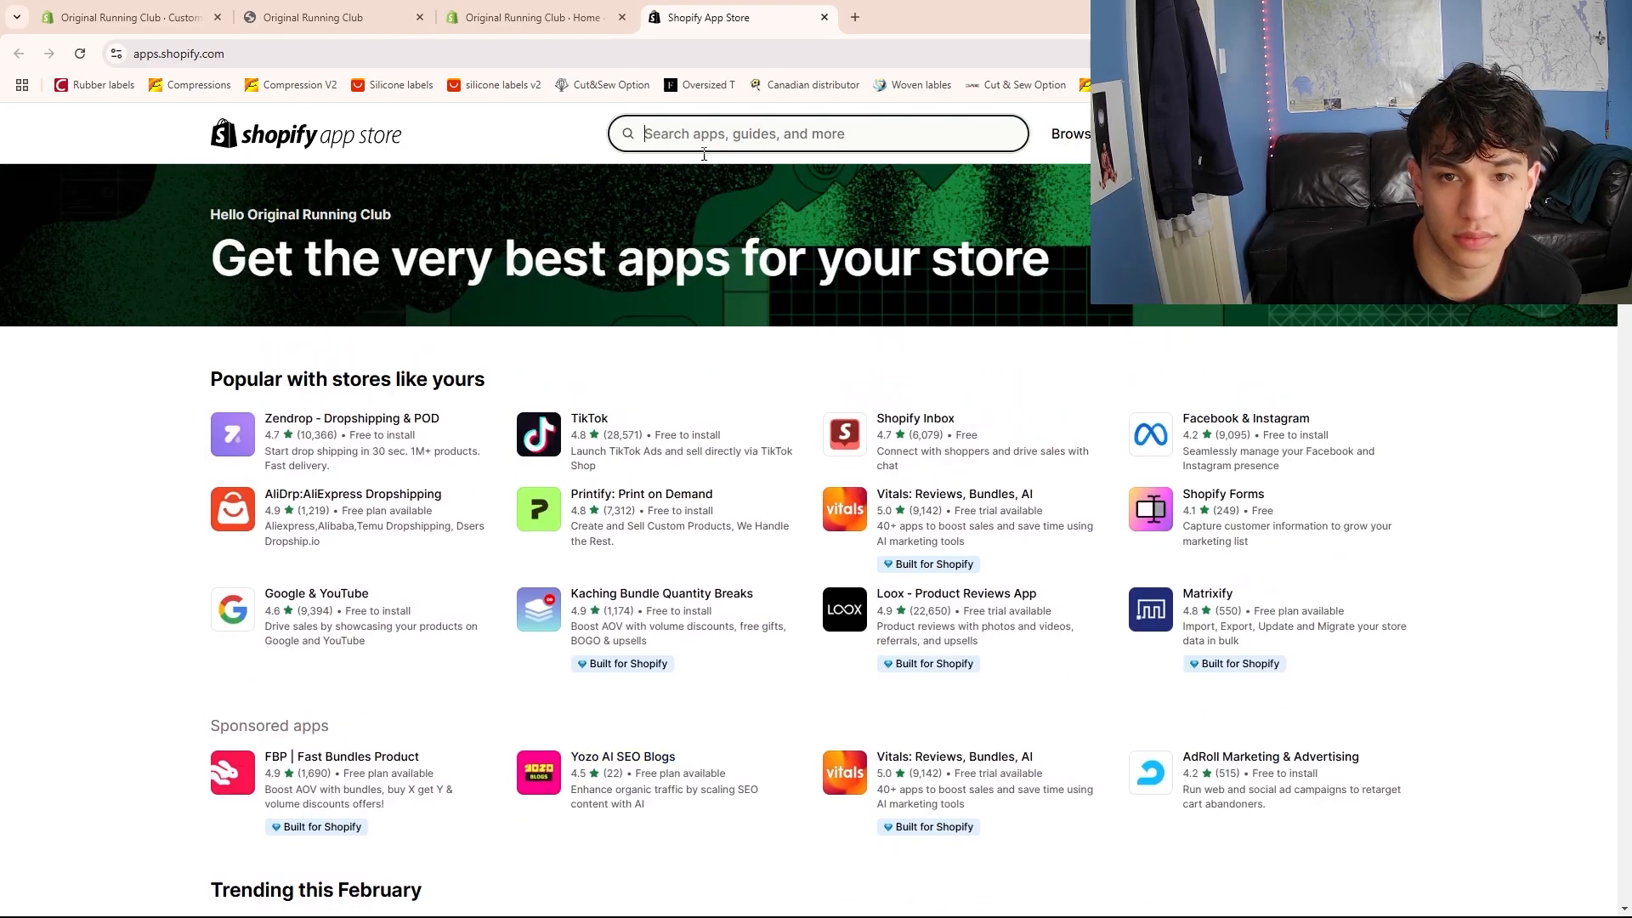
pyautogui.write('revue')
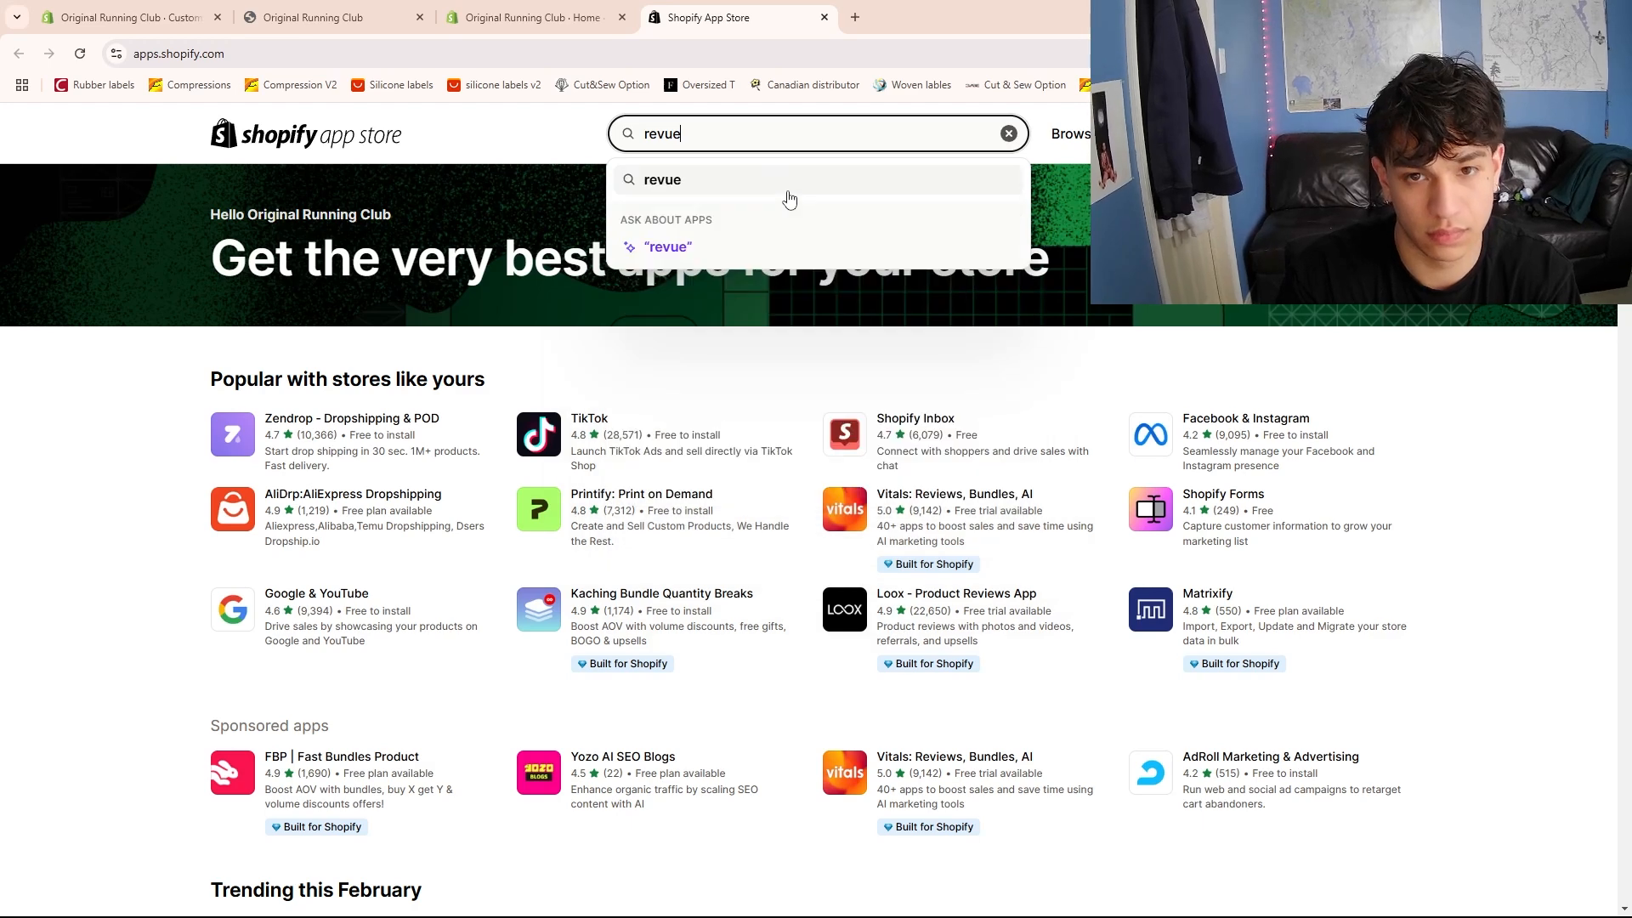
pyautogui.press('BackSpace')
pyautogui.press('BackSpace')
pyautogui.write('iews')
pyautogui.press('Return')
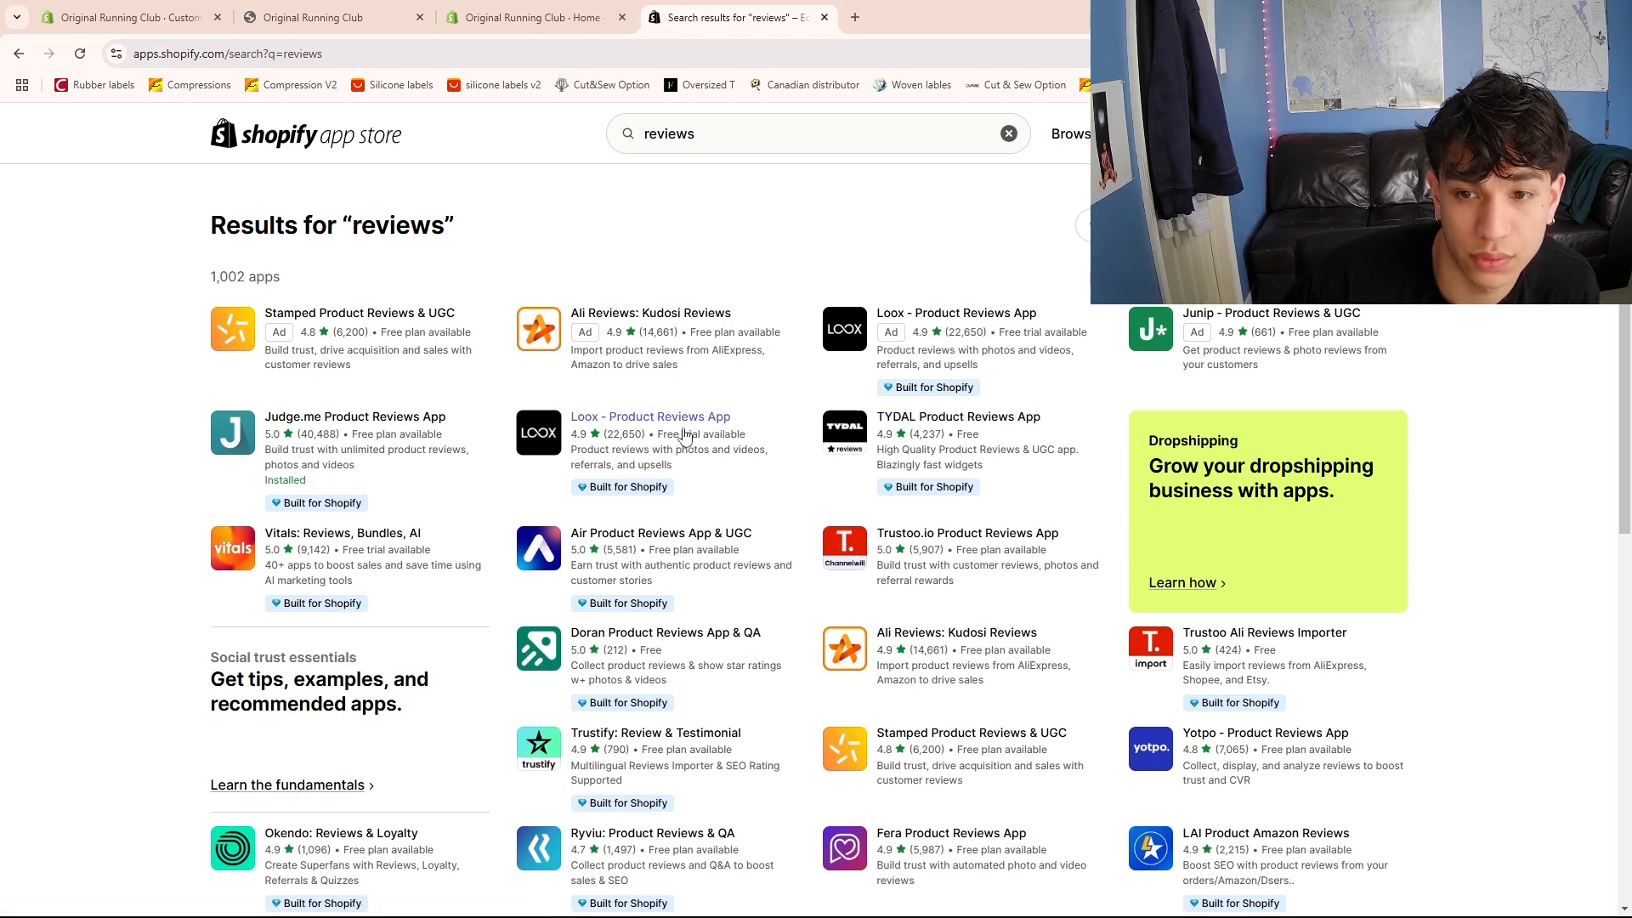
# Look at the Loox - Product Reviews App listing and return to the search results
pyautogui.moveTo(662, 439); pyautogui.dragTo(739, 439)
pyautogui.click(742, 441)
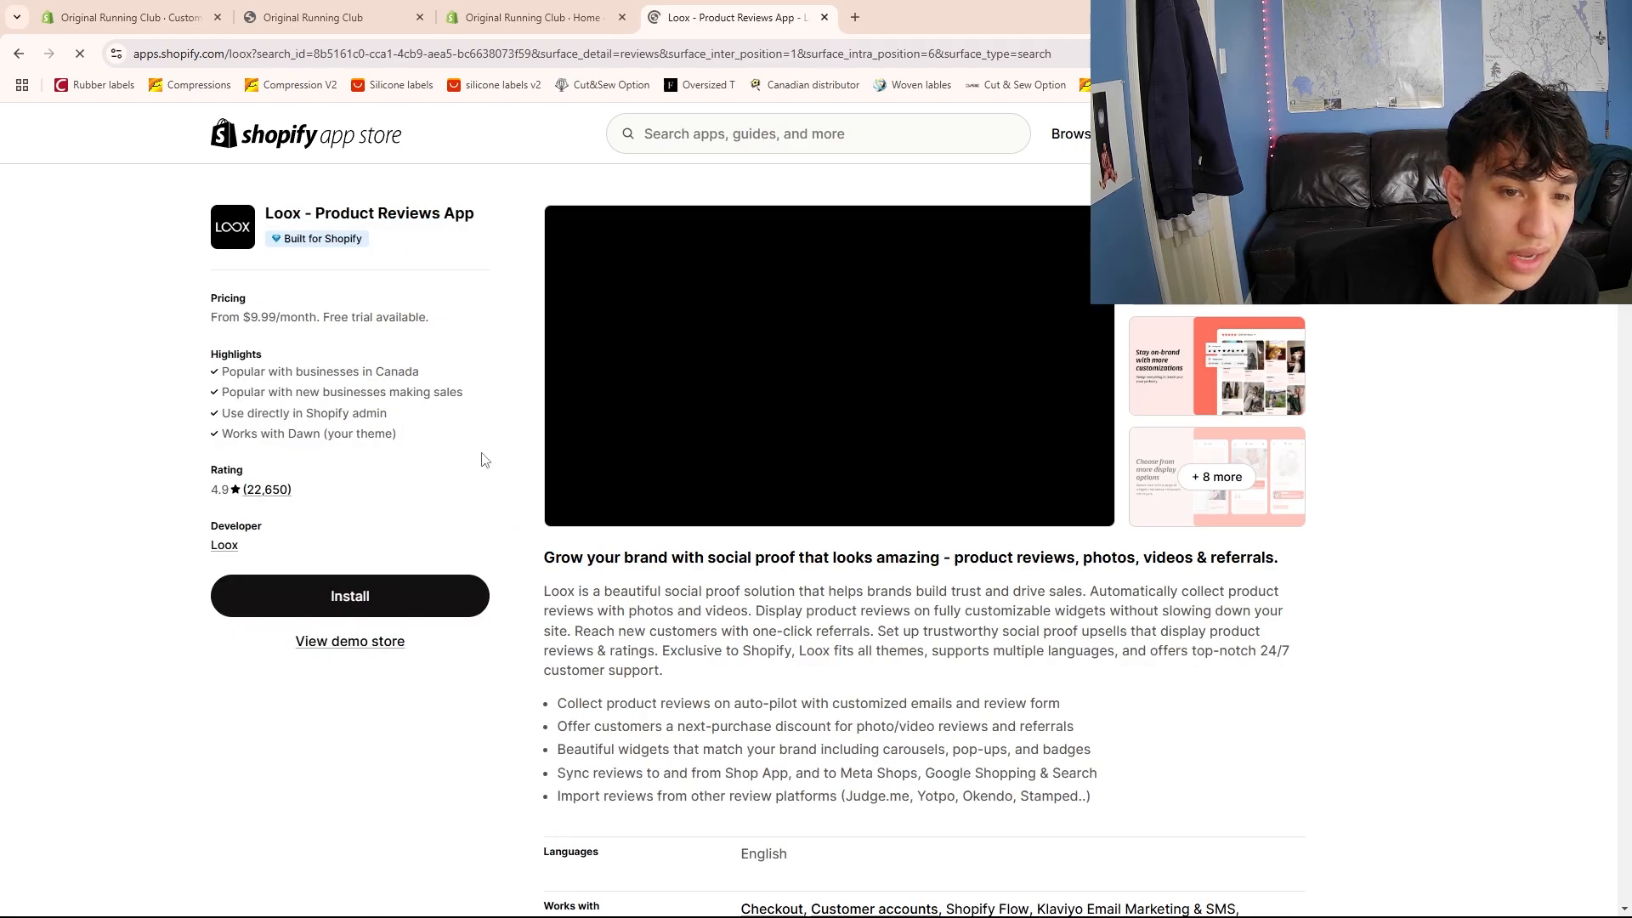
pyautogui.click(21, 56)
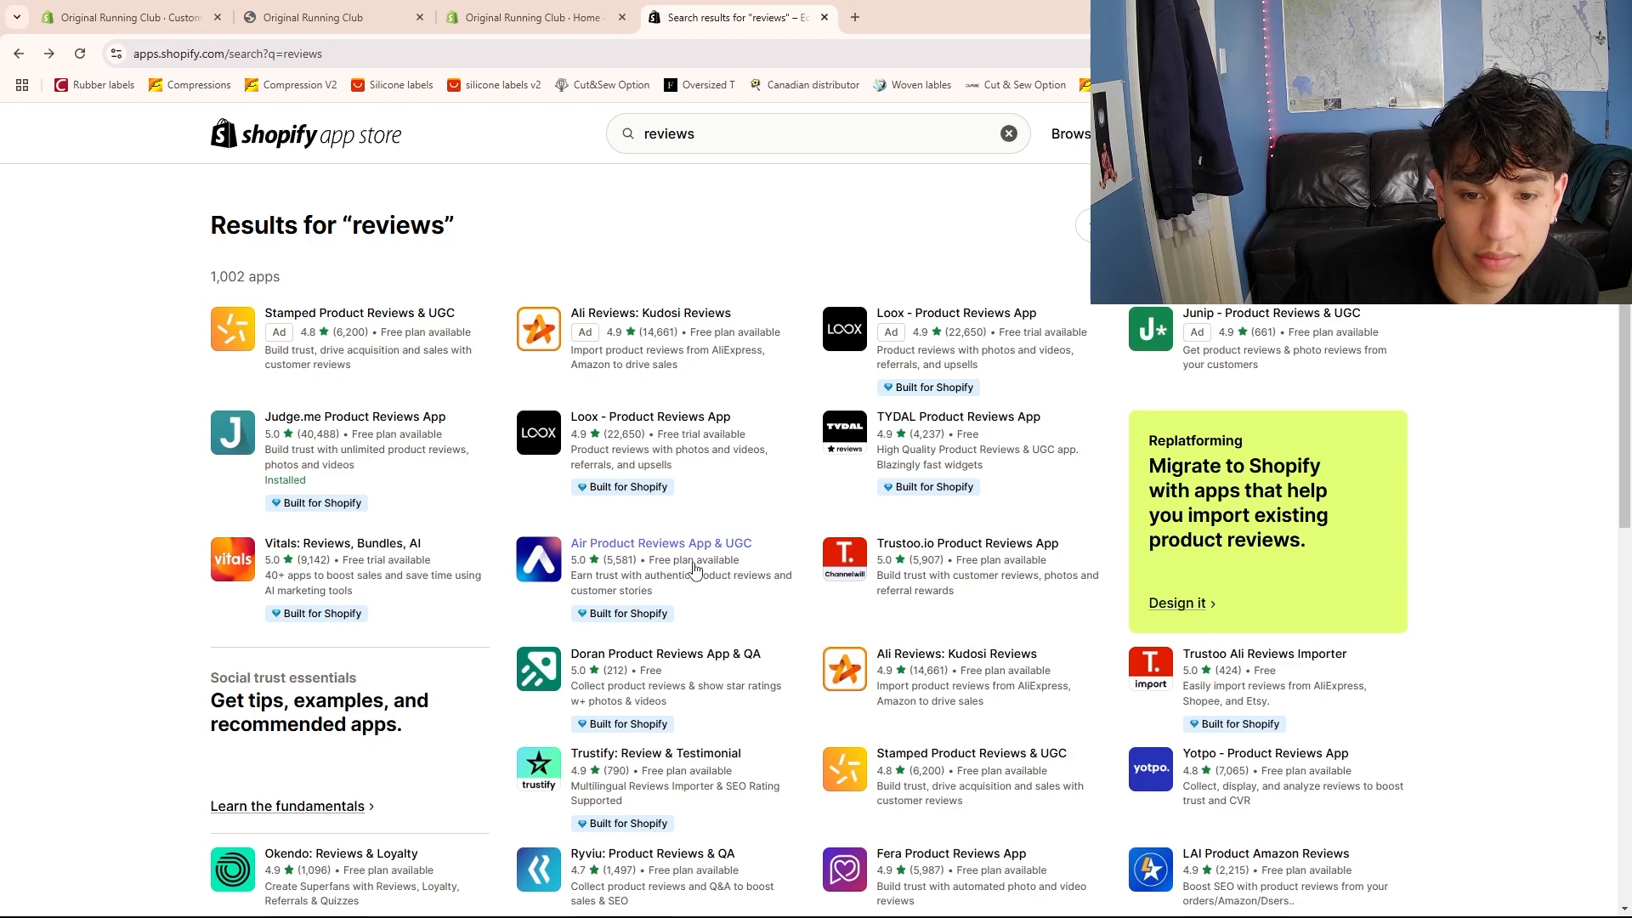
# Open the Air Product Reviews App & UGC listing and install the app on the store, granting the access it requests
pyautogui.click(633, 551)
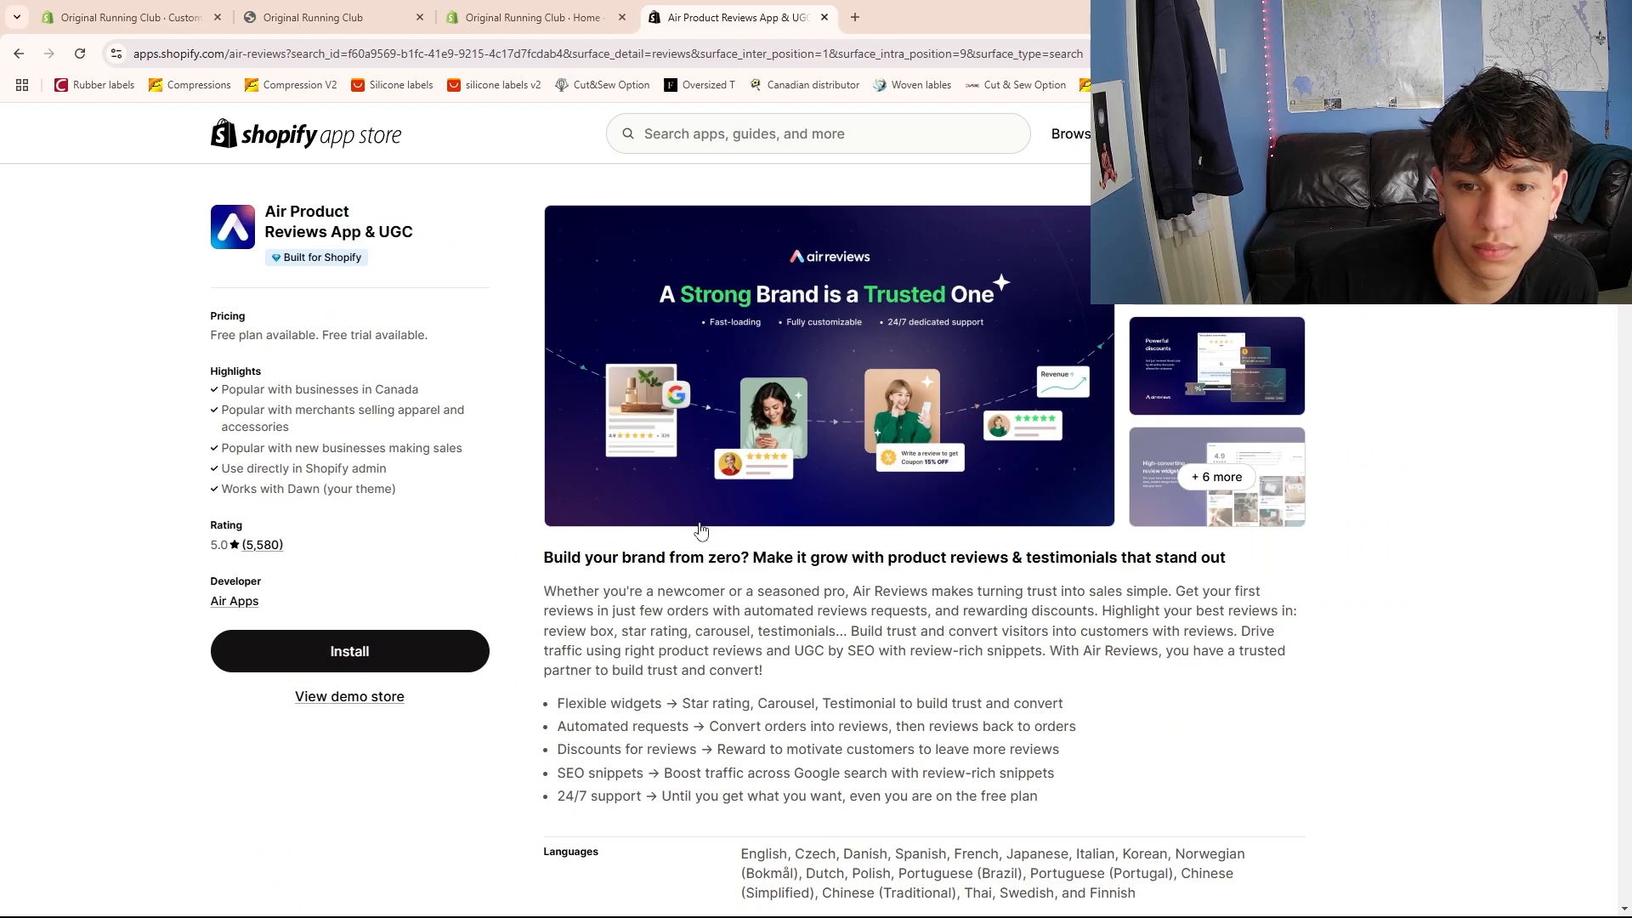
pyautogui.scroll(-1, 646, 561)
pyautogui.click(371, 663)
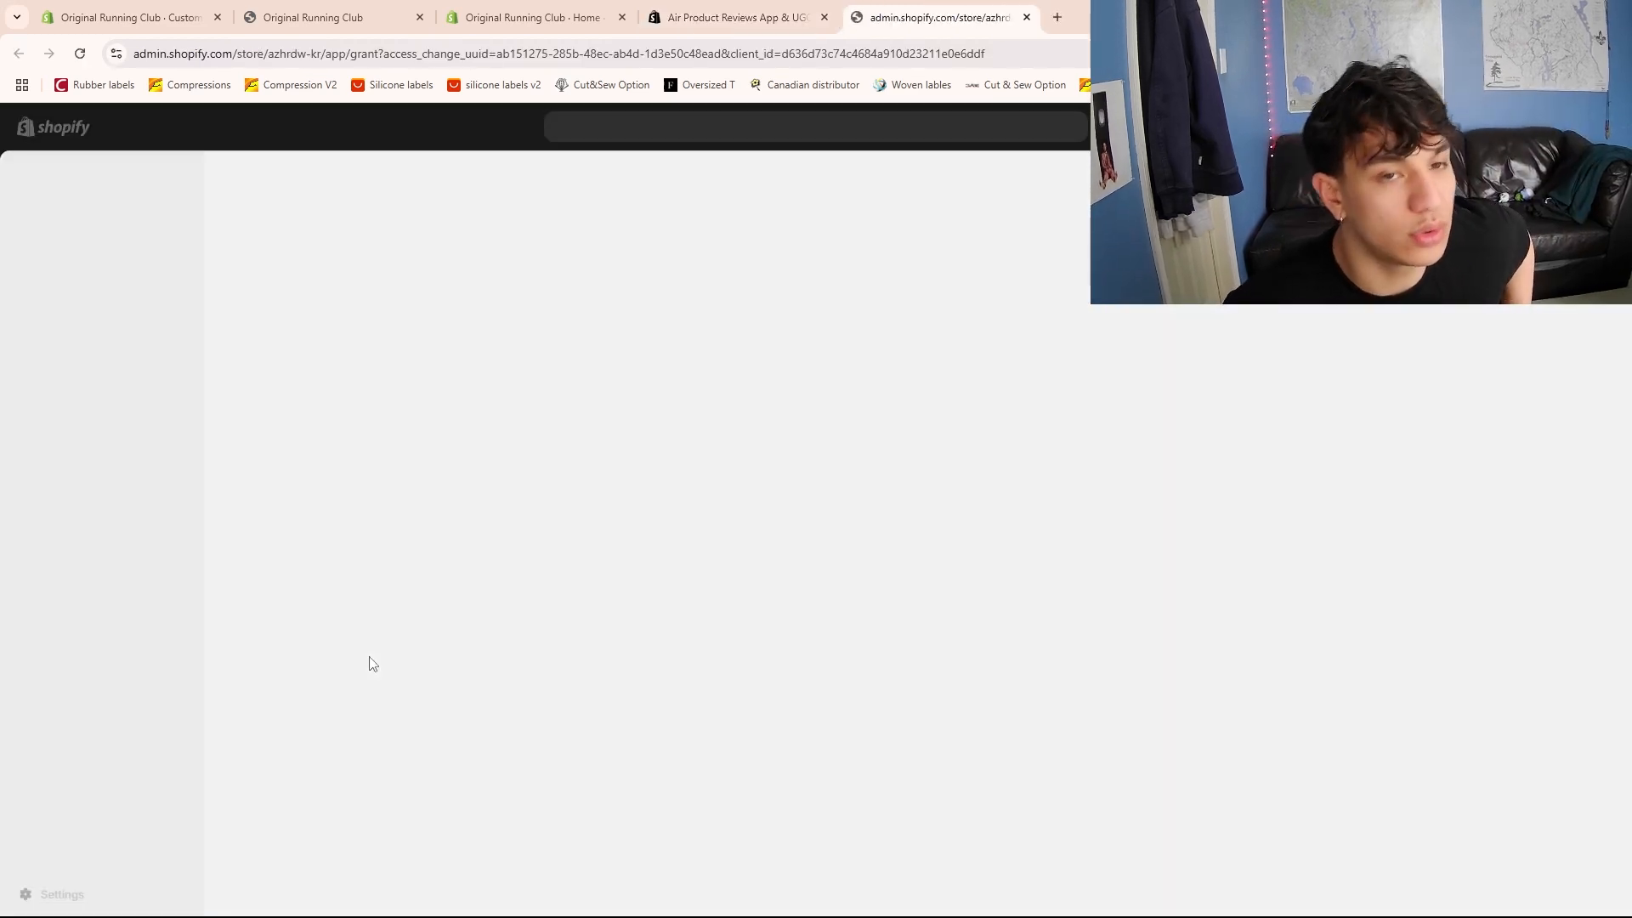
pyautogui.click(342, 7)
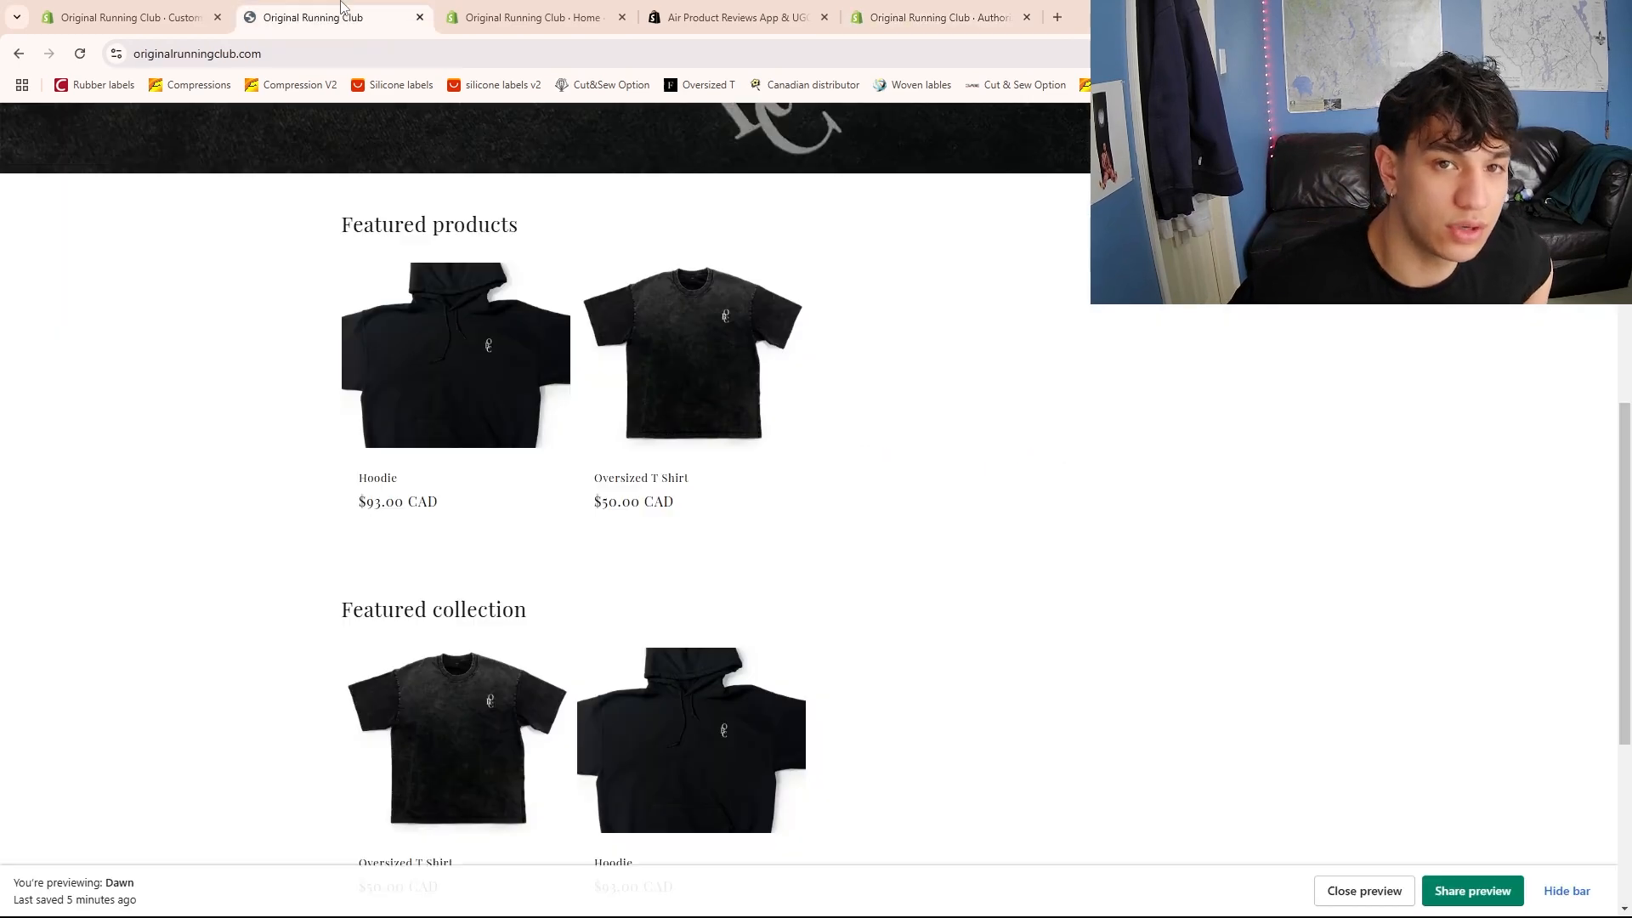
pyautogui.click(520, 10)
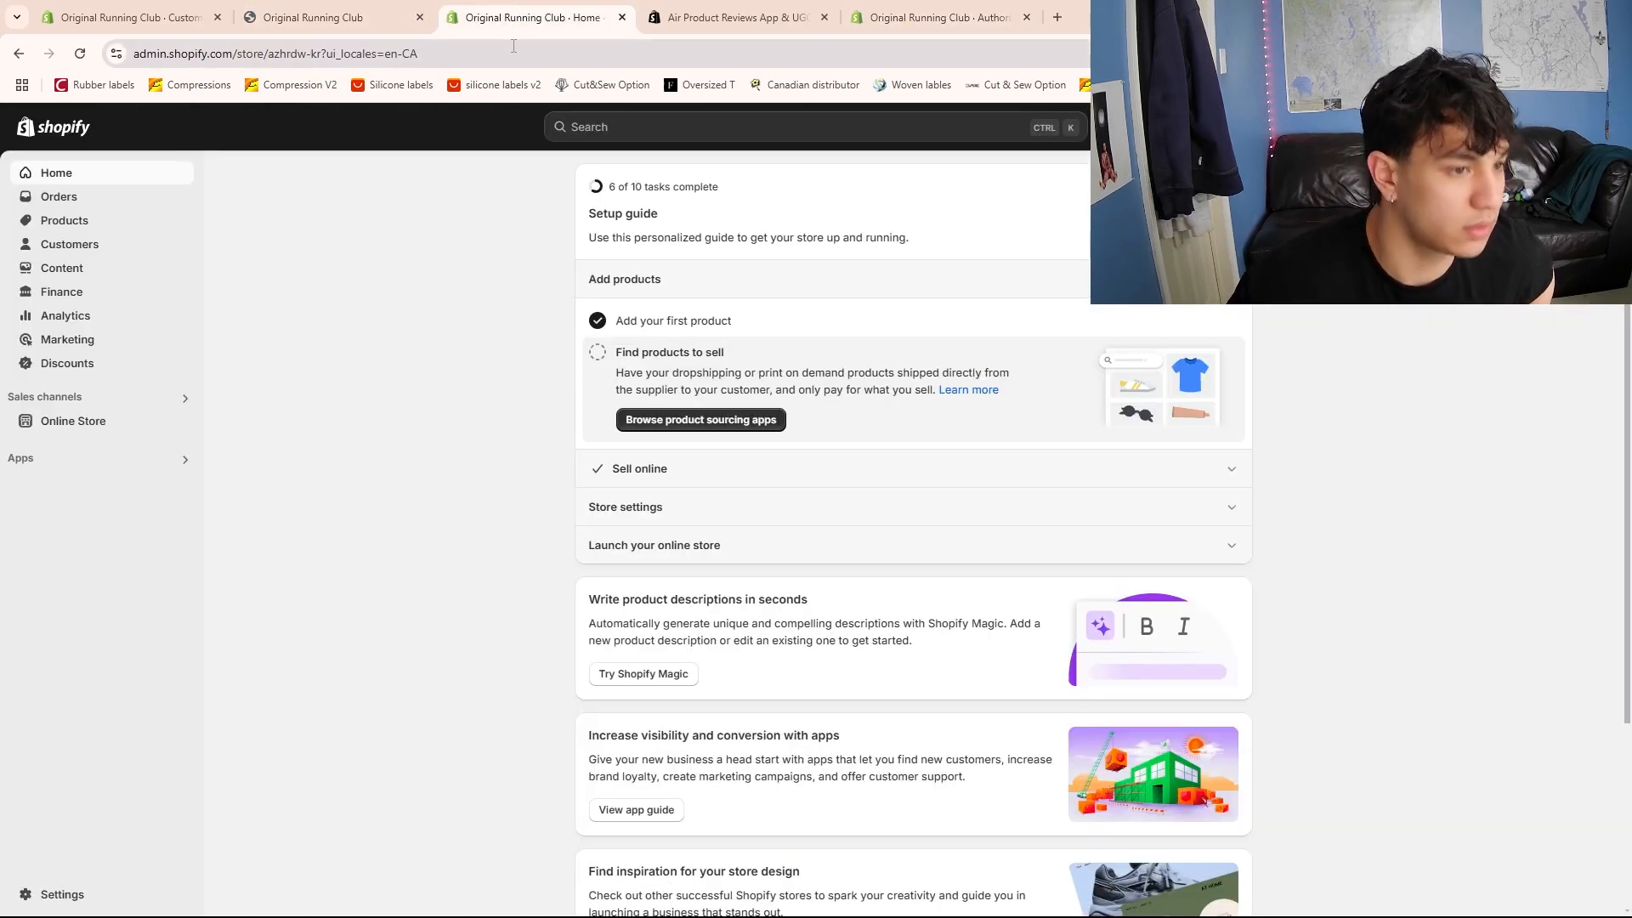
pyautogui.moveTo(935, 17); pyautogui.dragTo(721, 7)
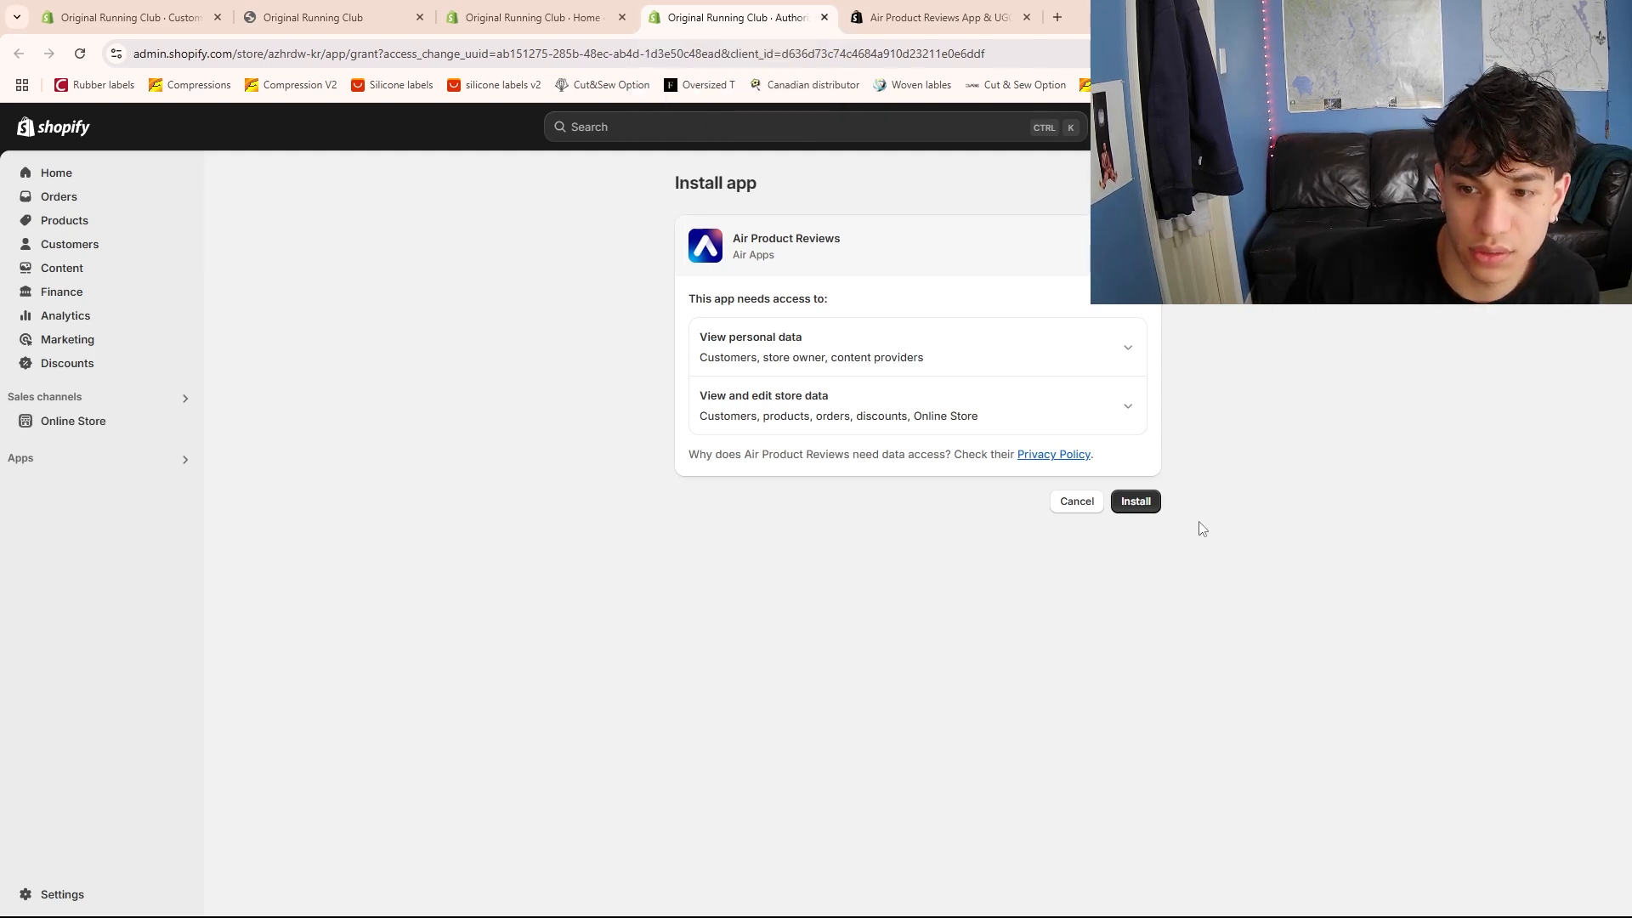
pyautogui.click(1150, 503)
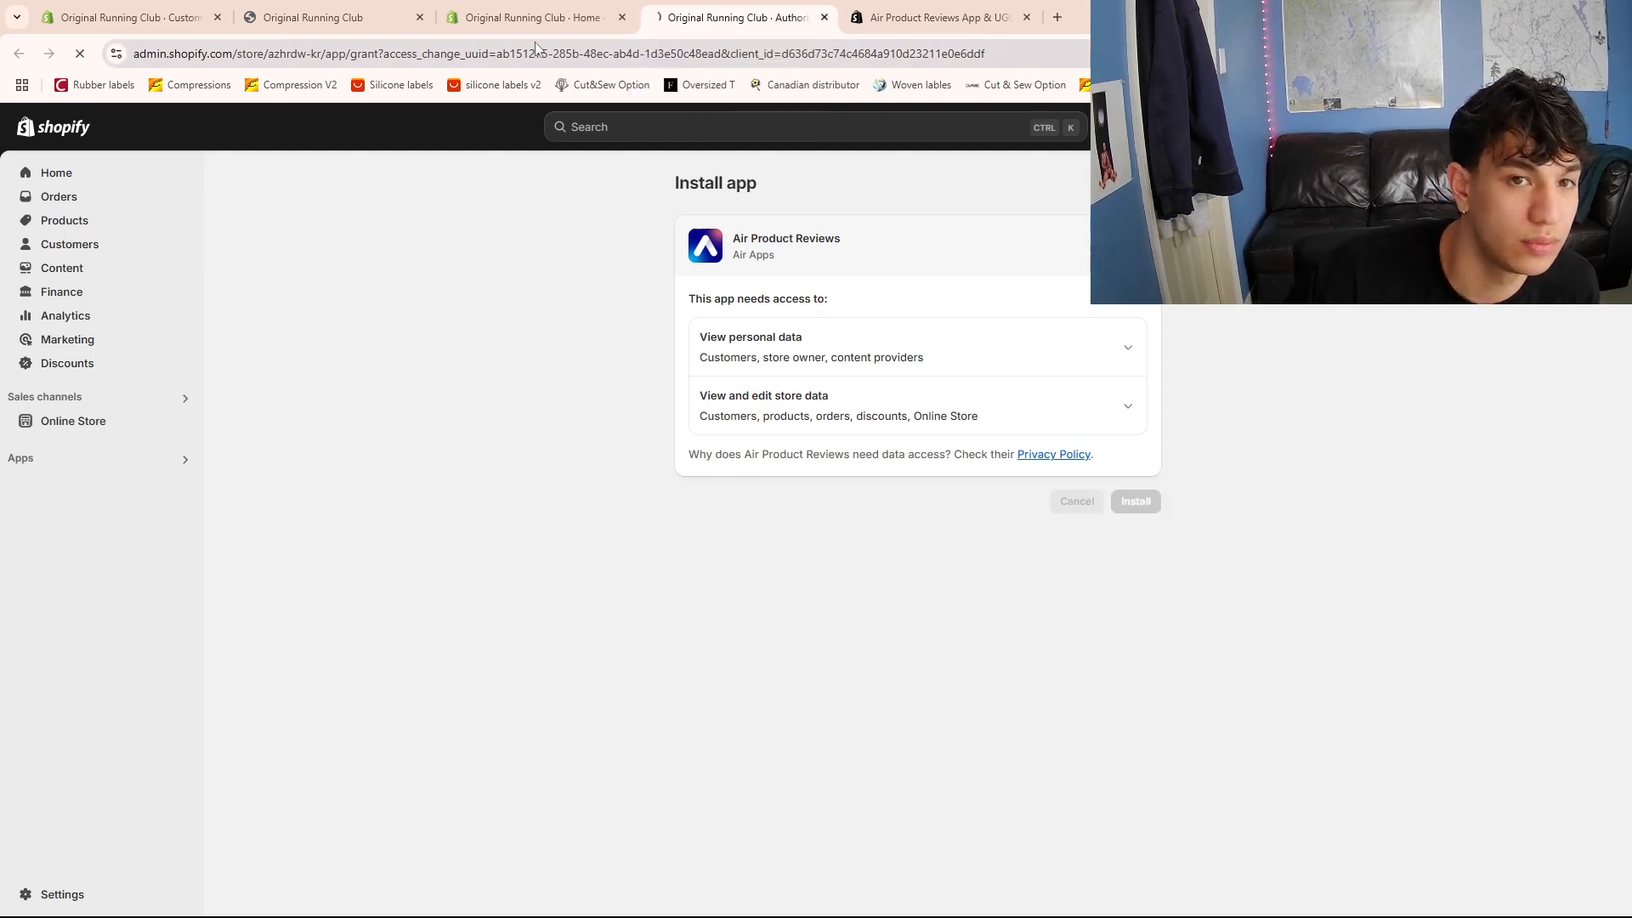
pyautogui.moveTo(536, 17); pyautogui.dragTo(935, 18)
pyautogui.click(589, 7)
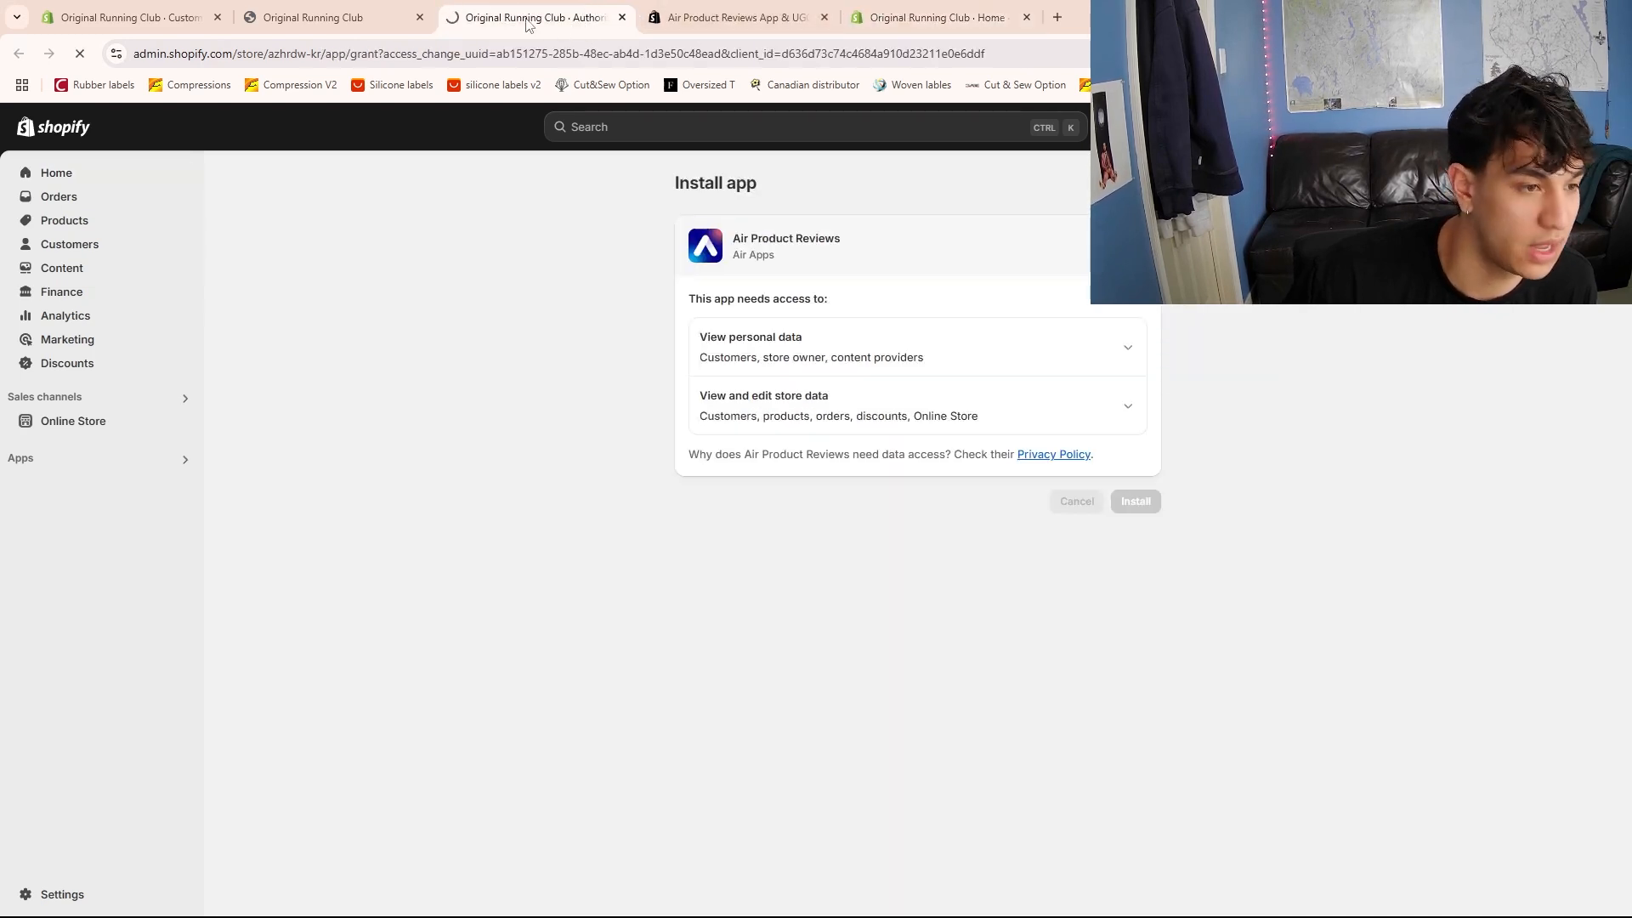
pyautogui.click(388, 18)
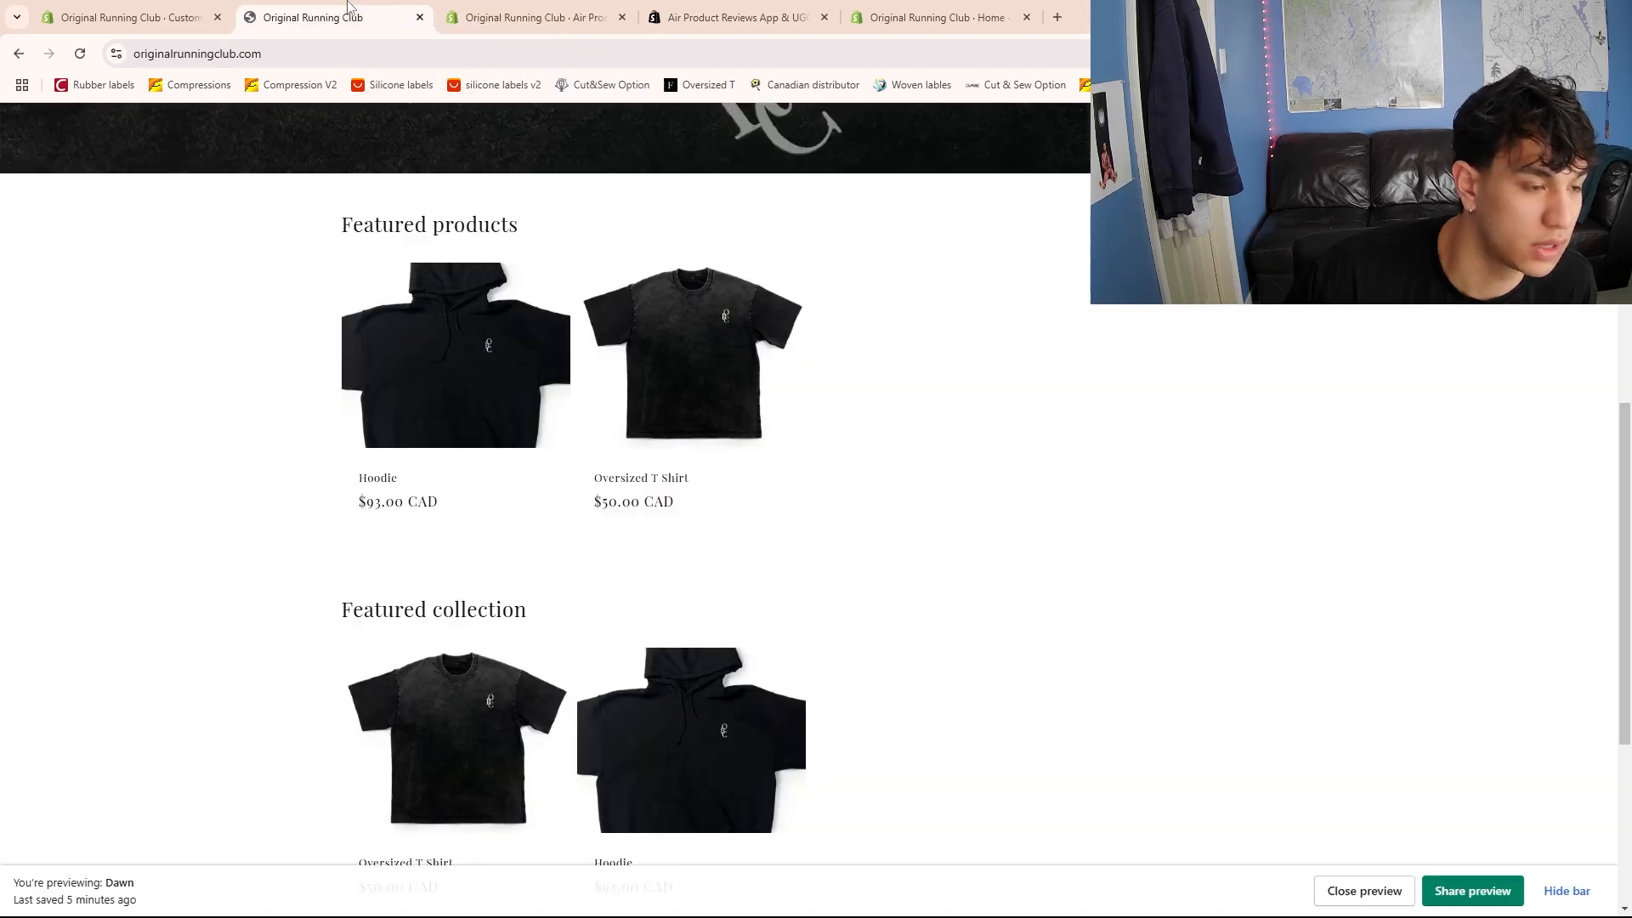
pyautogui.click(552, 7)
pyautogui.click(745, 17)
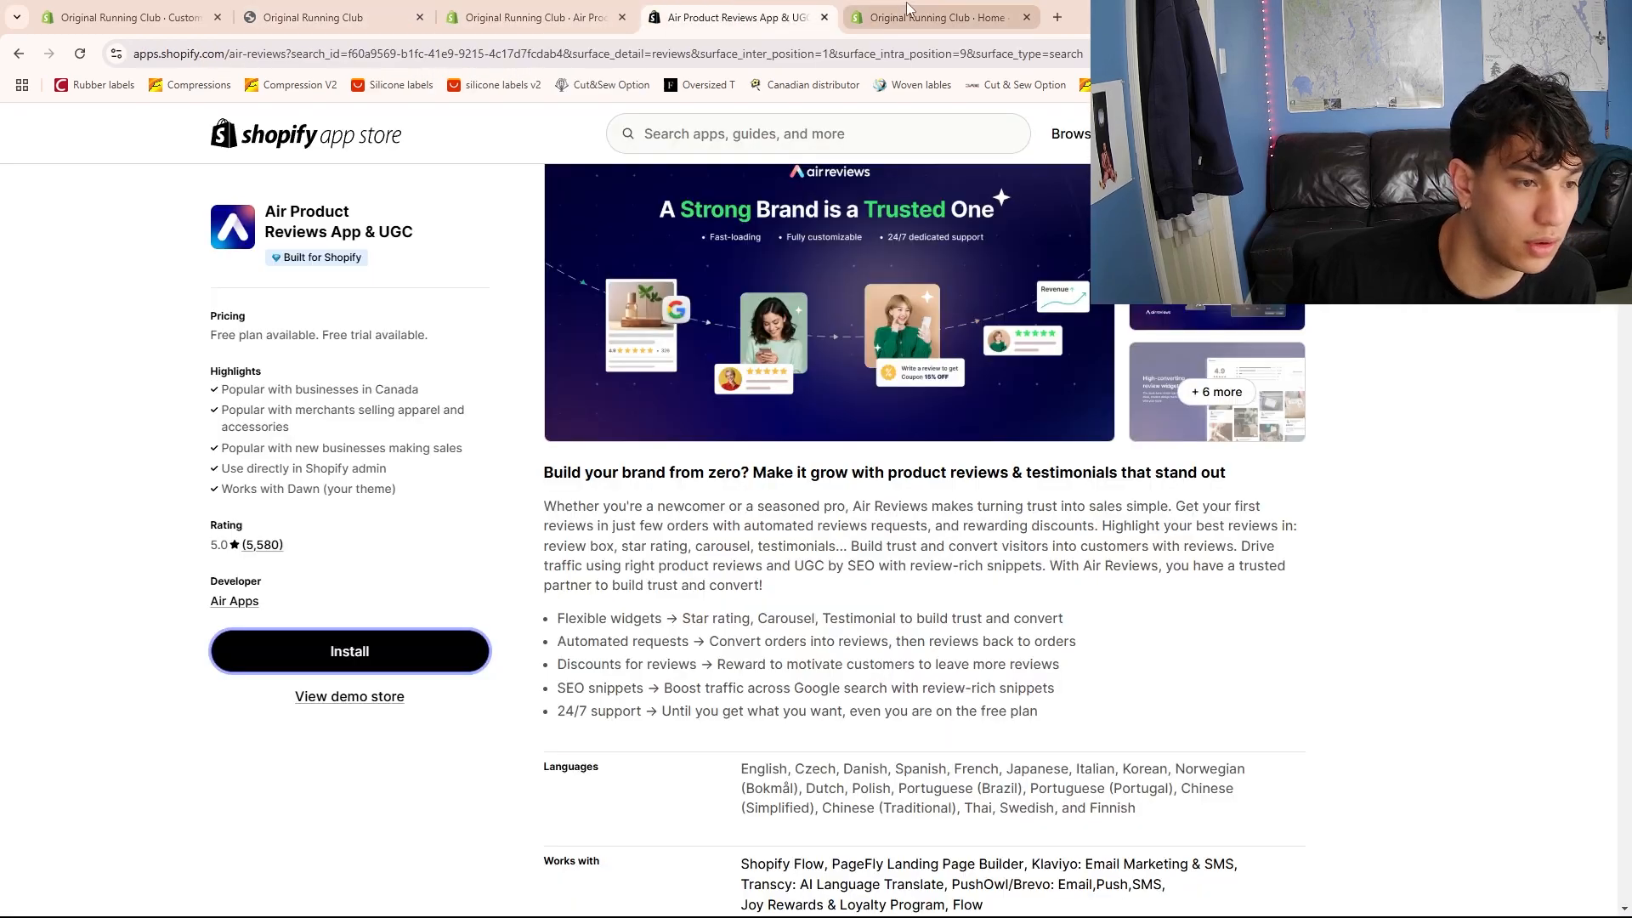
pyautogui.click(870, 15)
pyautogui.click(671, 24)
# Complete the Air Product Reviews setup with the default options, sending review requests for old orders, and continue with the Free plan
pyautogui.click(525, 23)
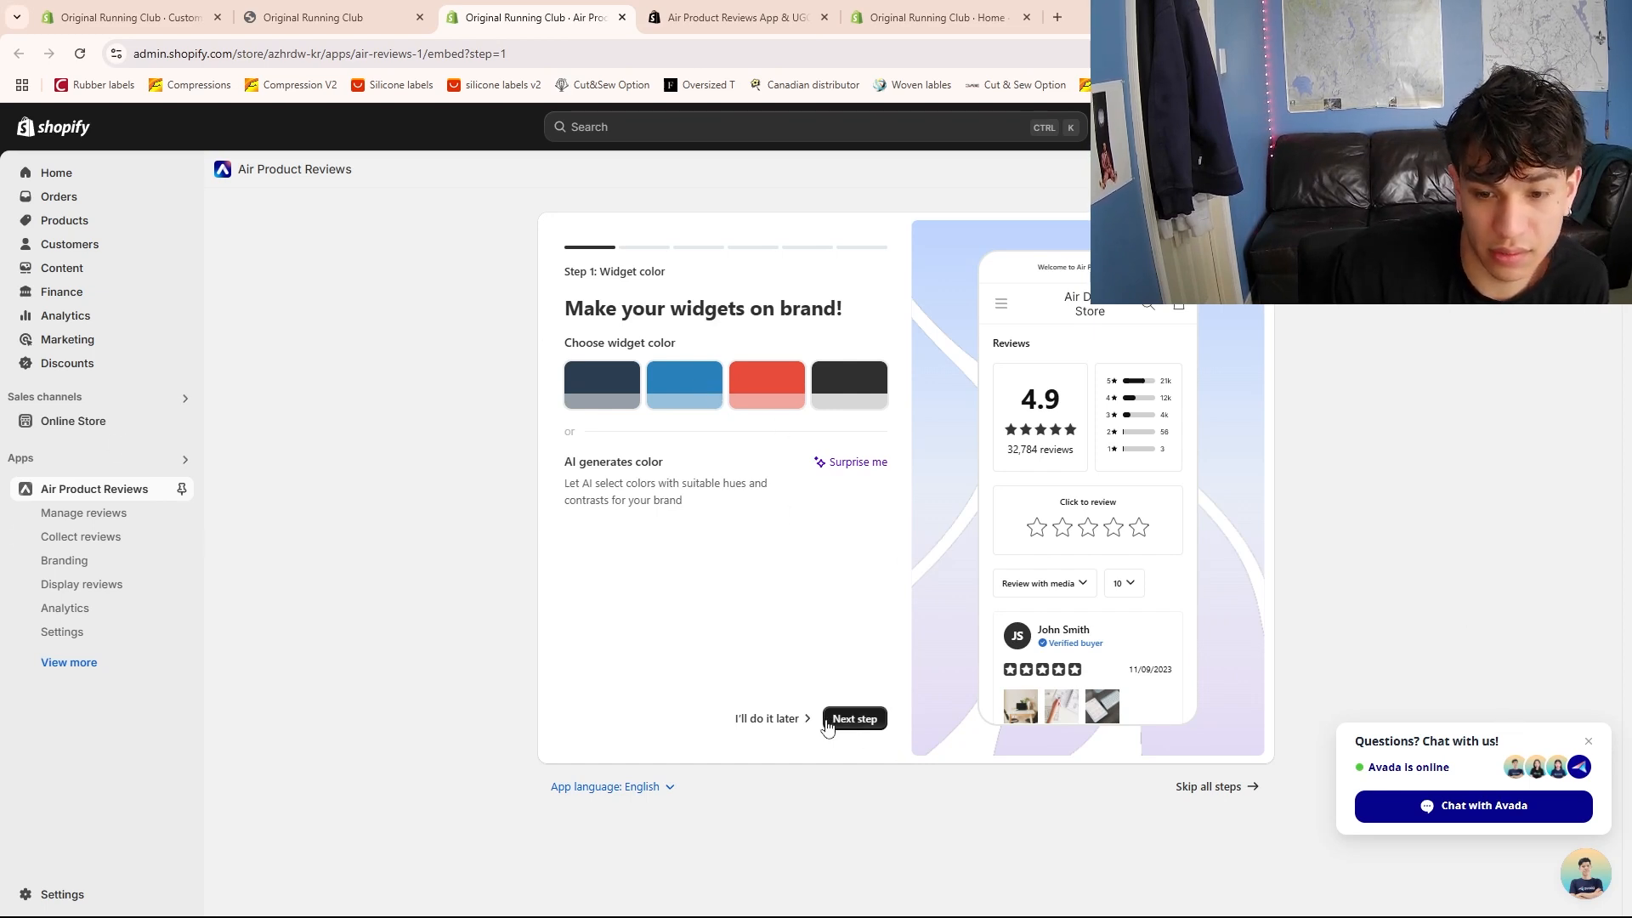
pyautogui.click(855, 719)
pyautogui.click(854, 719)
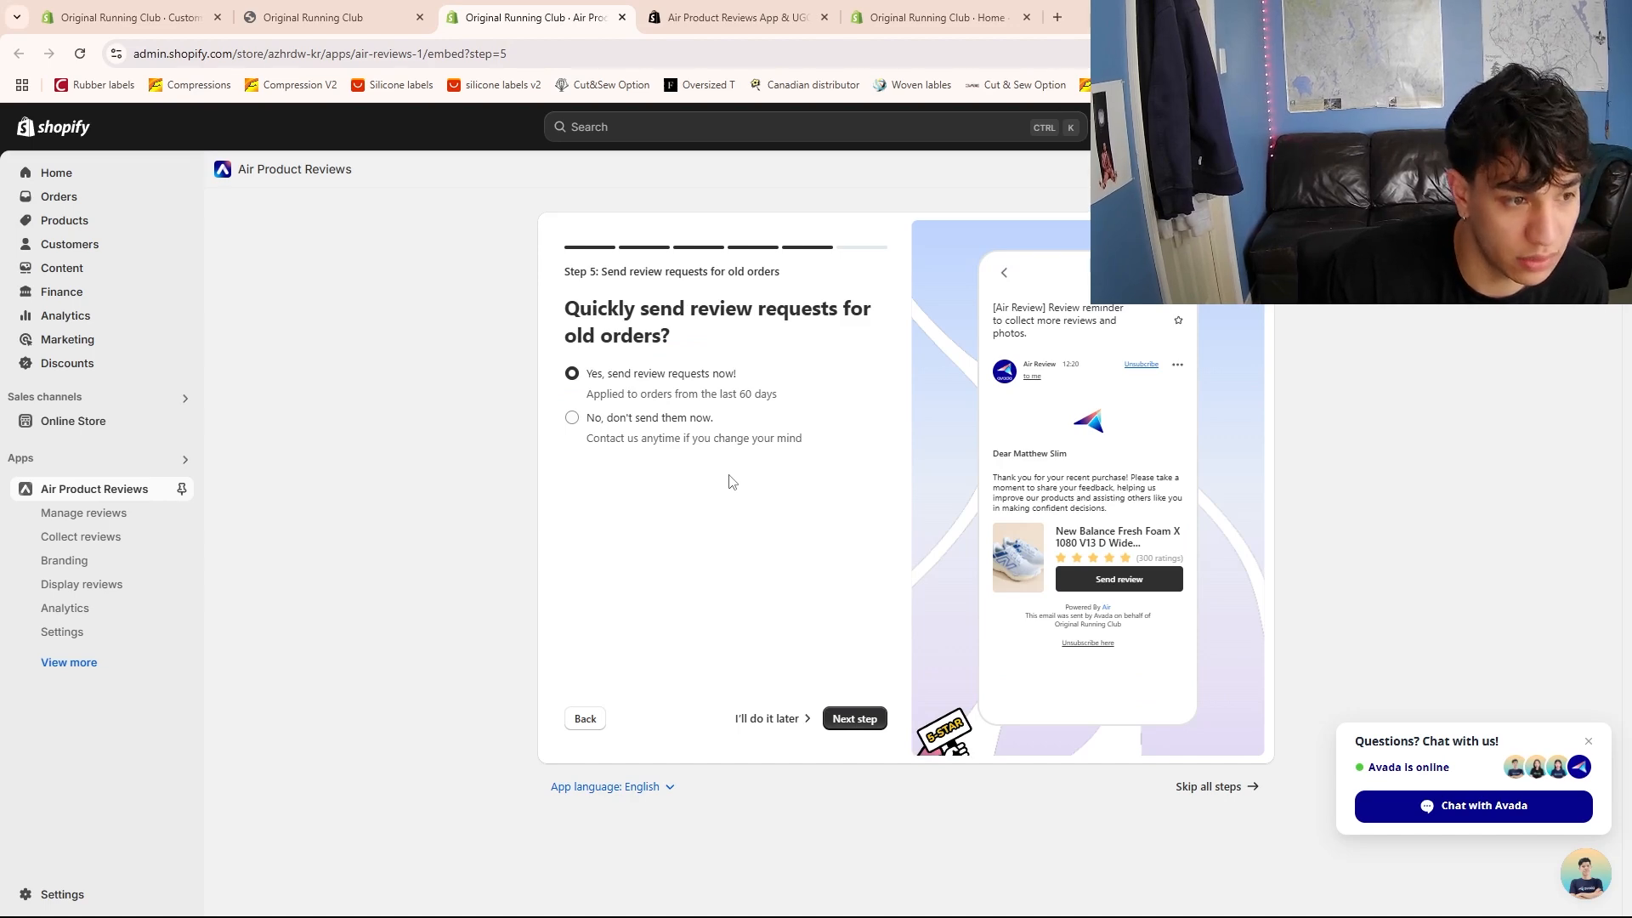
pyautogui.click(855, 718)
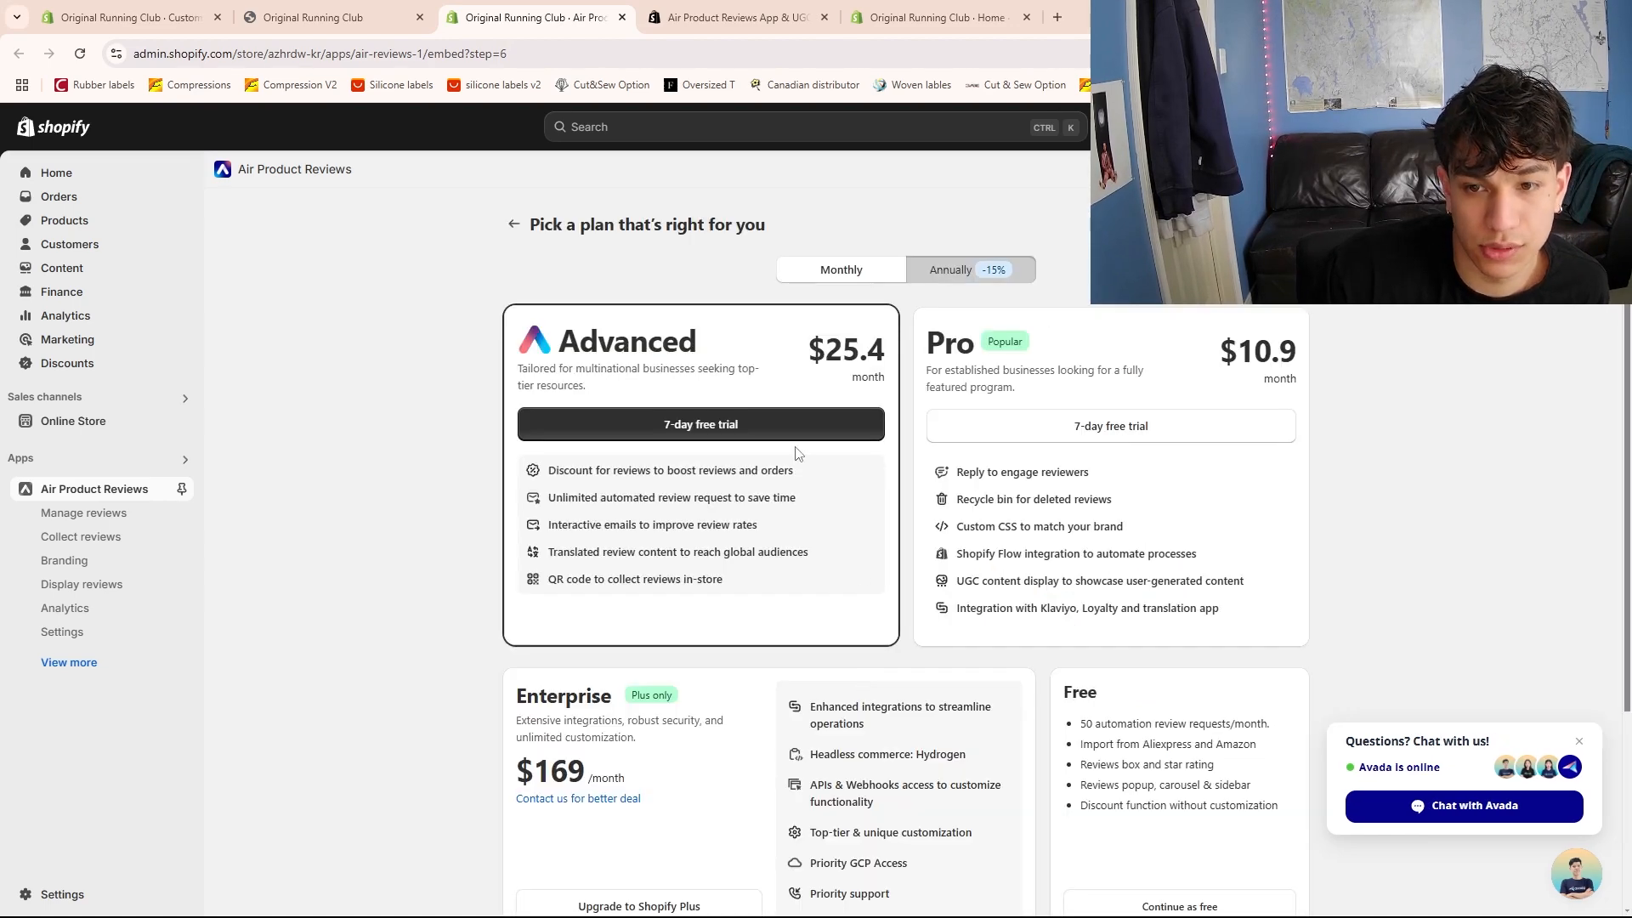
pyautogui.scroll(-2, 948, 542)
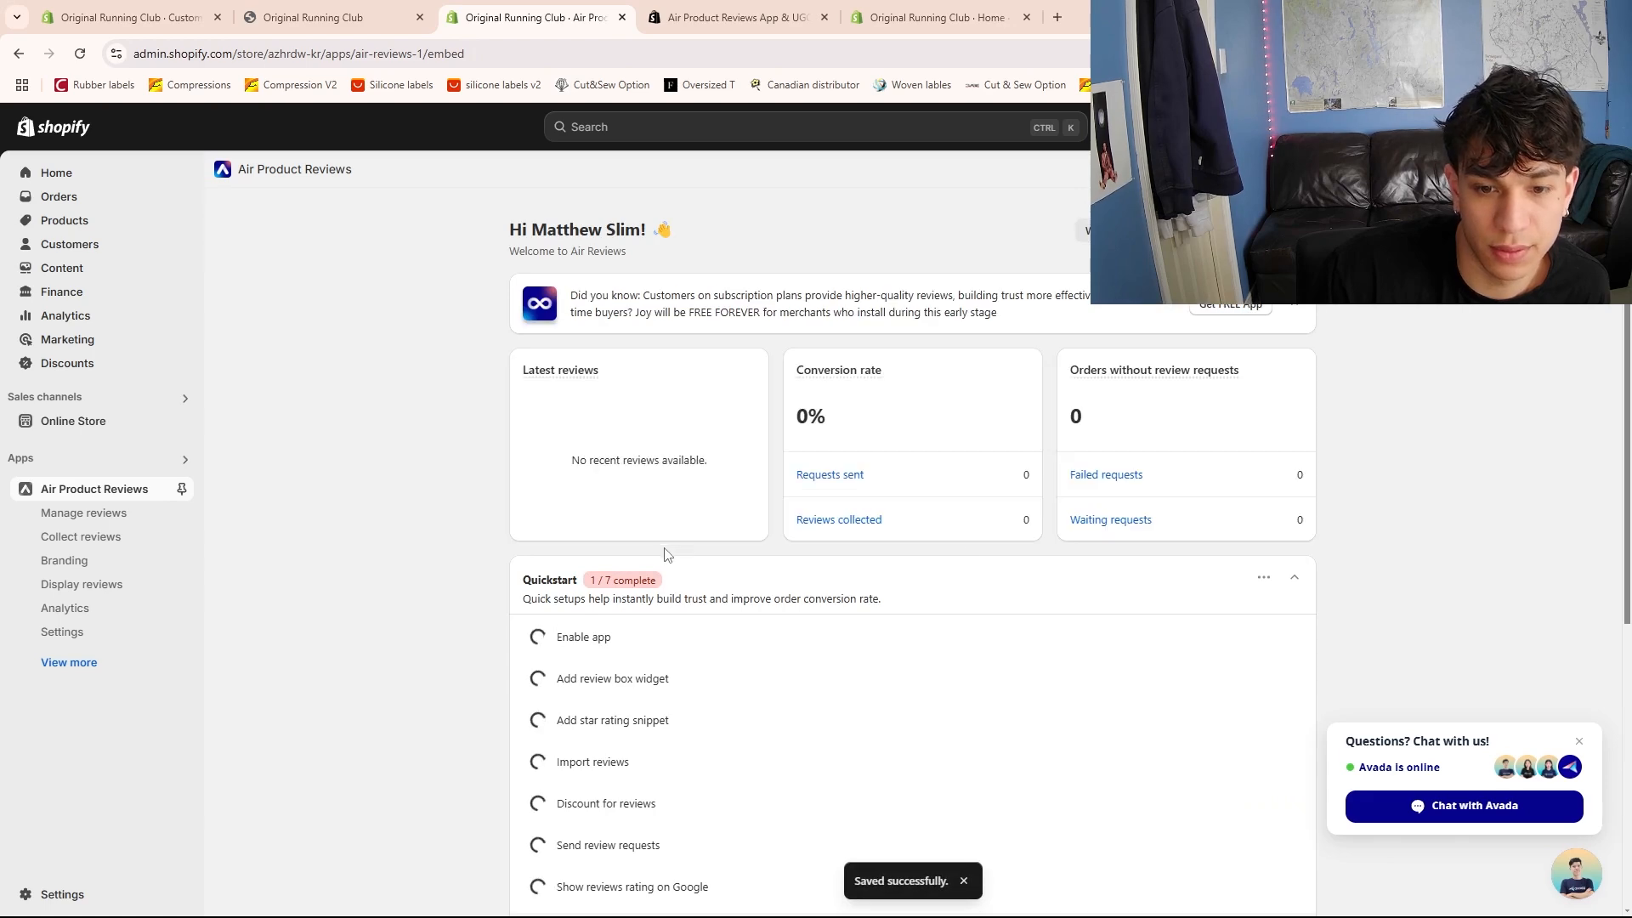
# Examine the Air Product Reviews dashboard and its pages for managing and collecting reviews
pyautogui.scroll(-2, 667, 551)
pyautogui.click(103, 515)
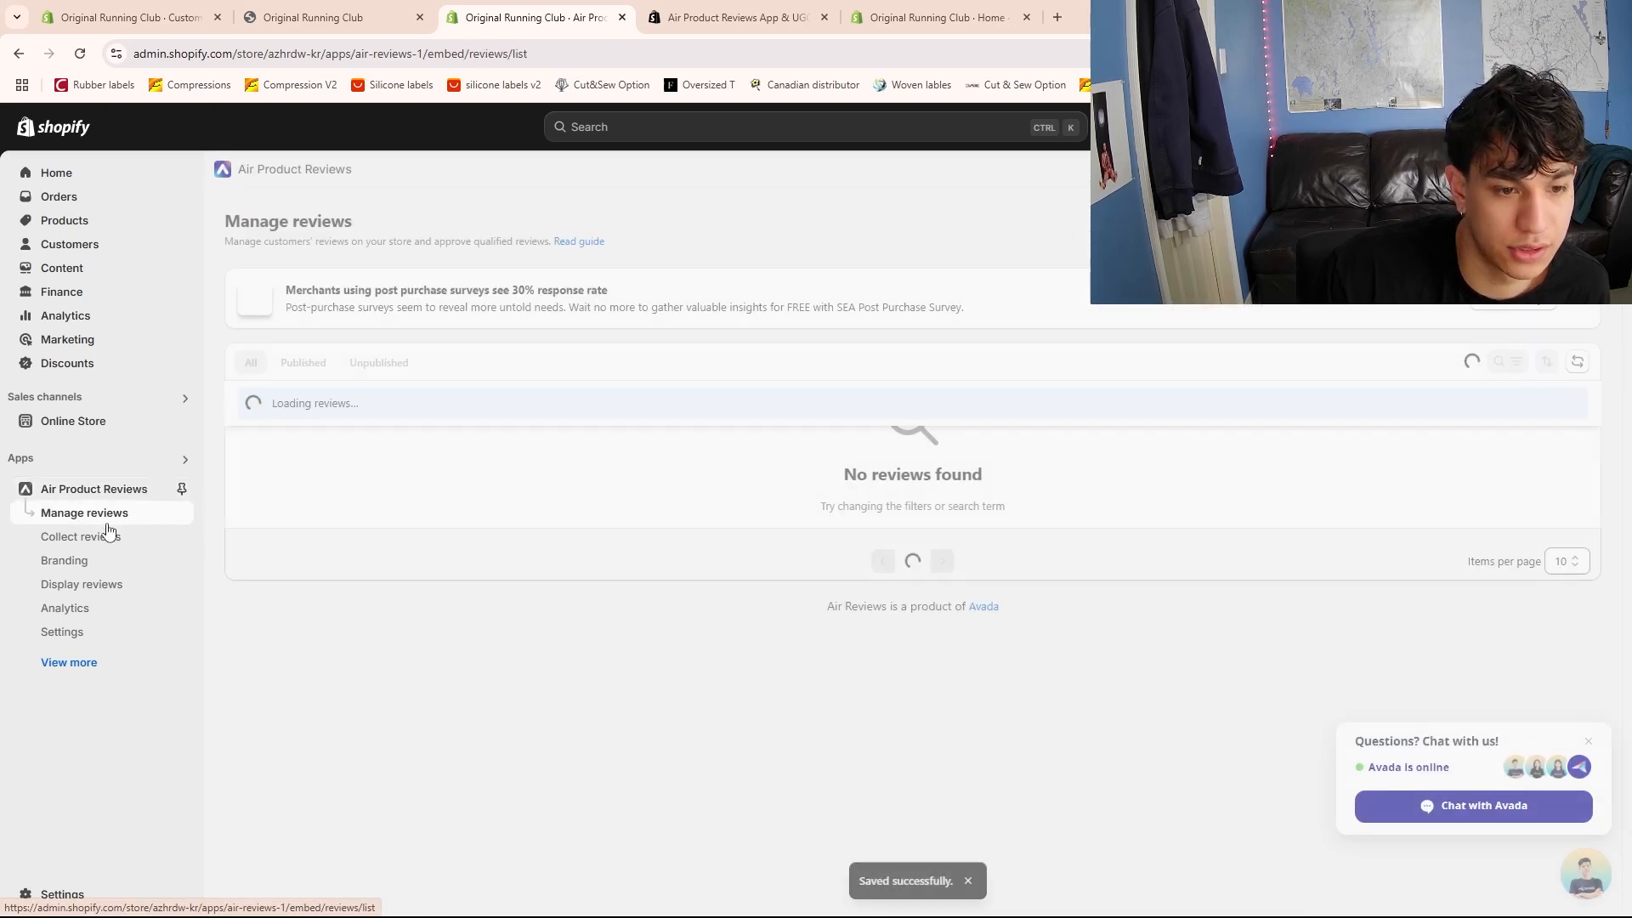
pyautogui.click(109, 538)
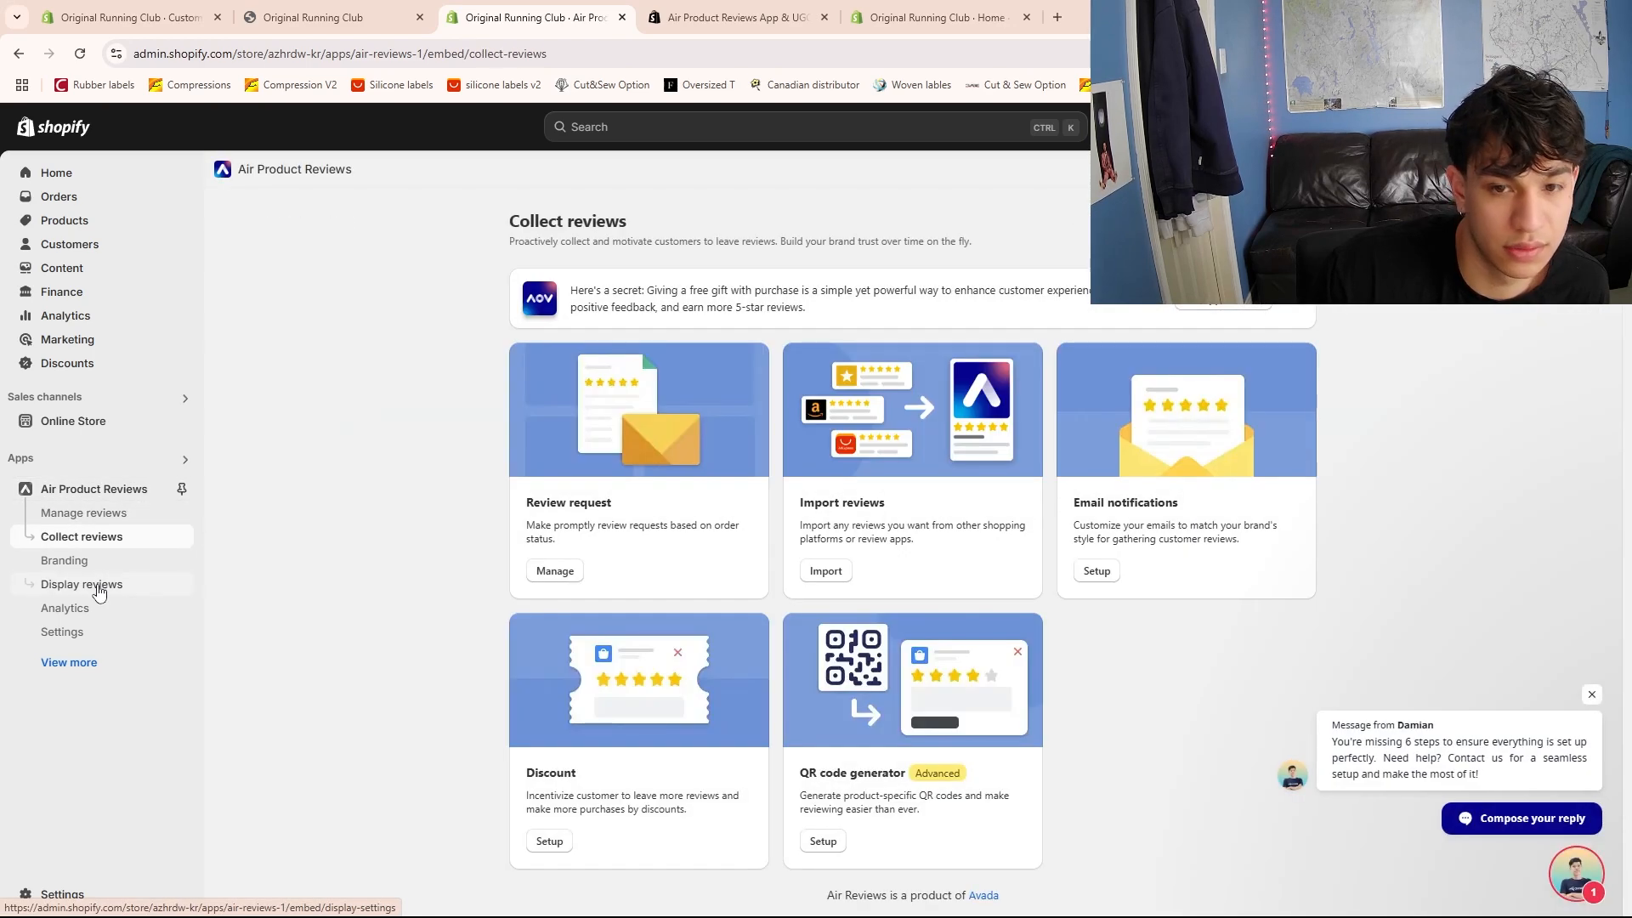
pyautogui.click(826, 571)
# Search the admin for "review", open the Judge.me Reviews app, dismiss its webinar pop-up and go to its available widgets
pyautogui.click(669, 128)
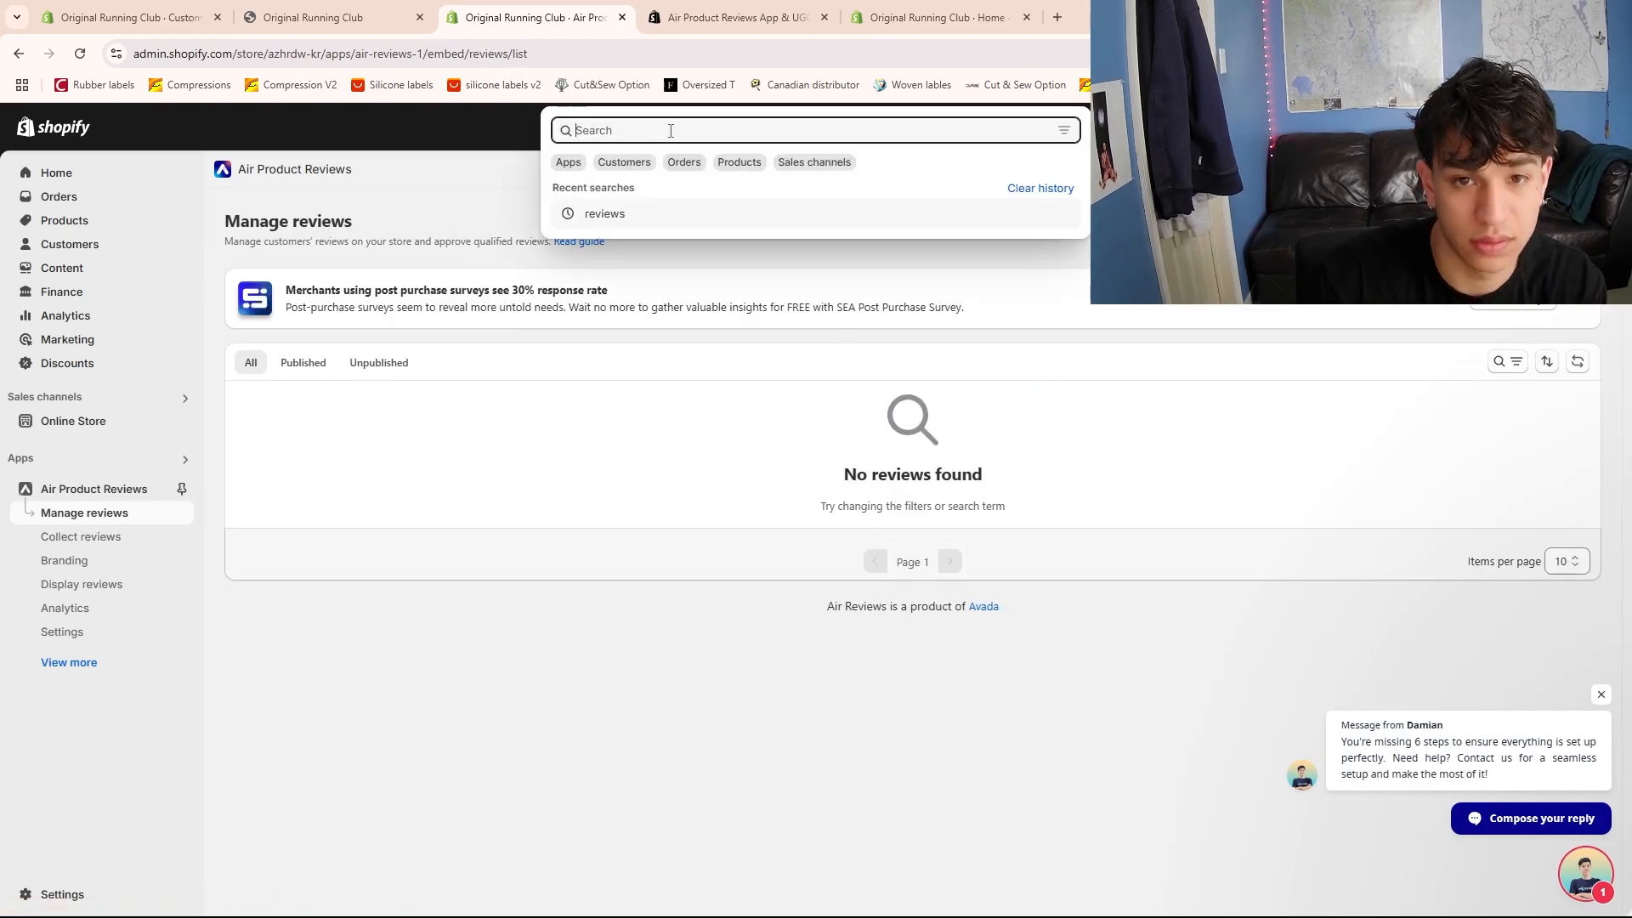
pyautogui.write('review')
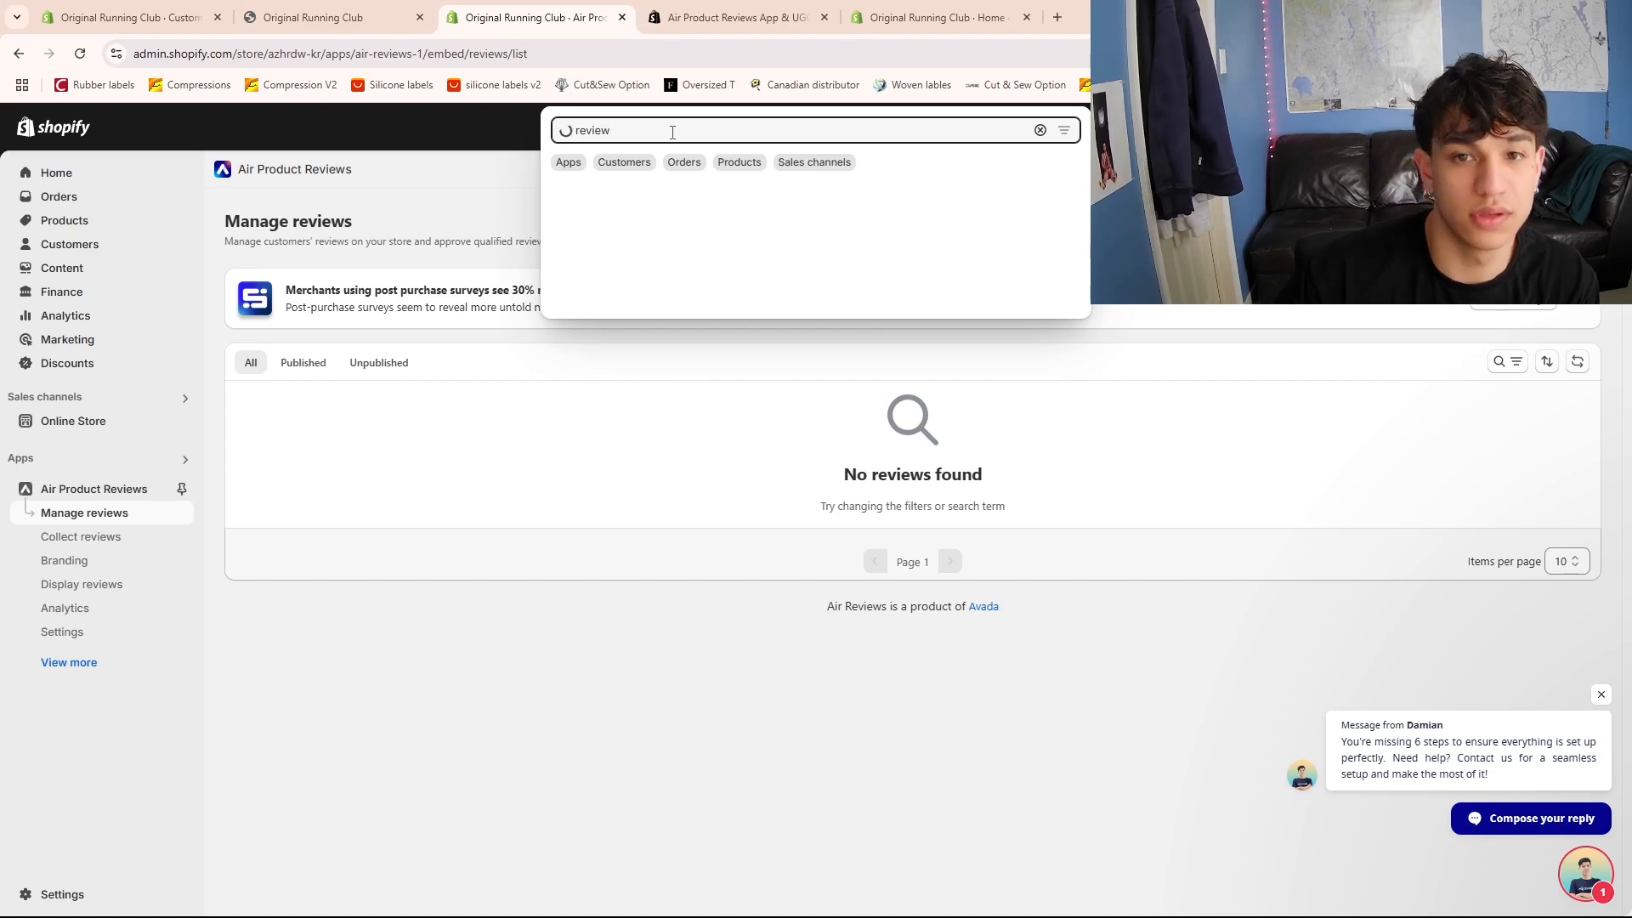
pyautogui.click(634, 234)
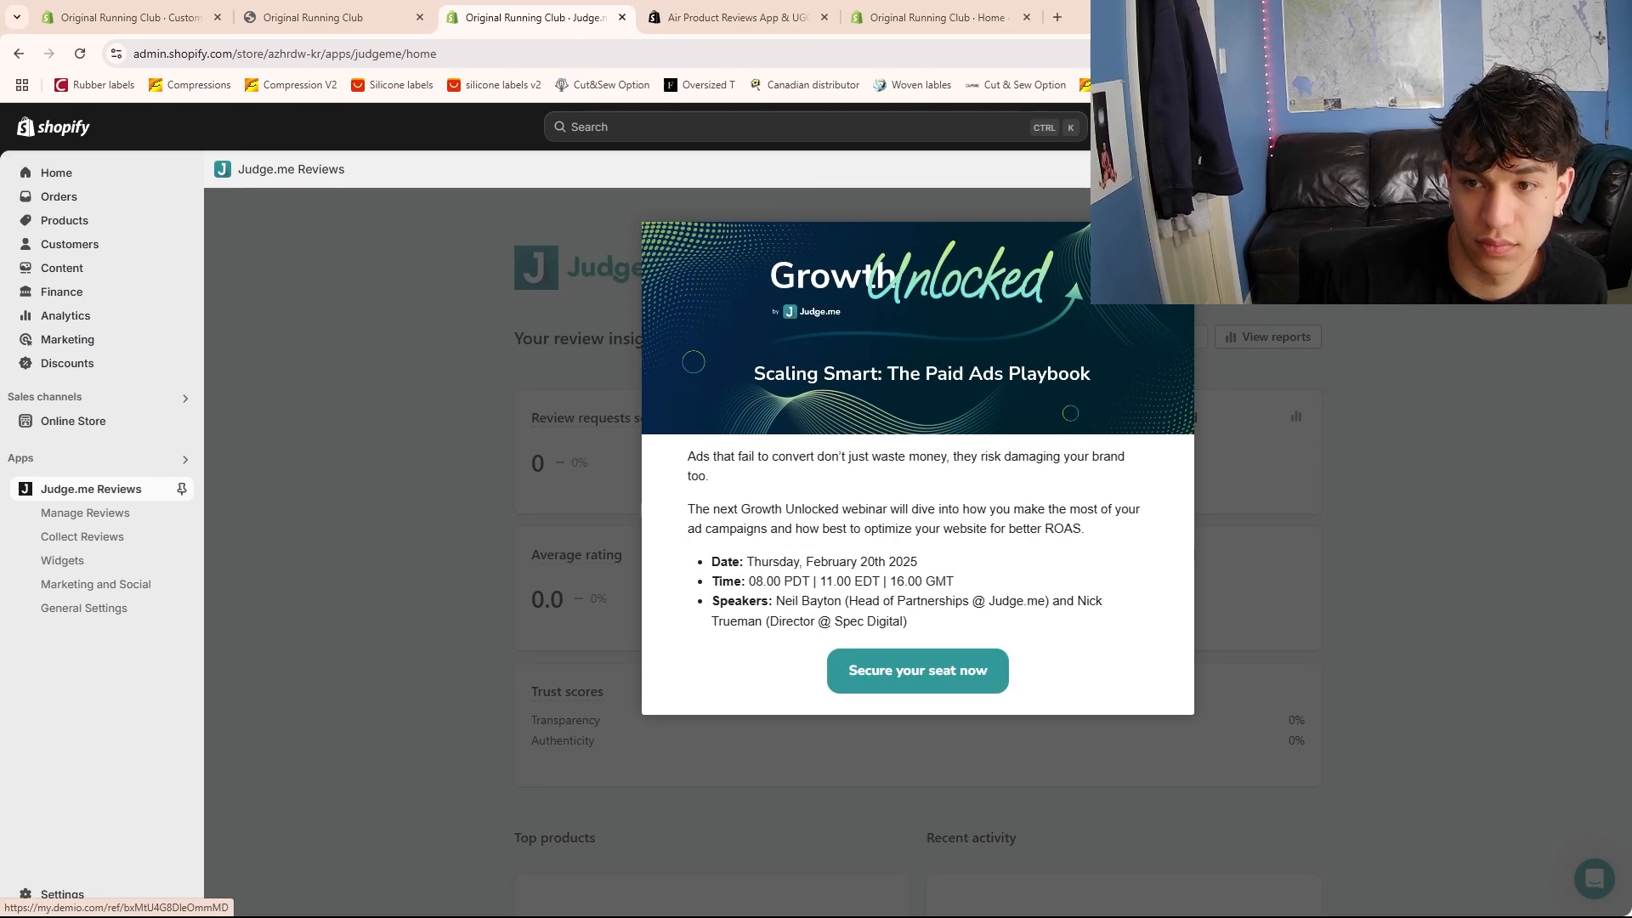
pyautogui.click(1175, 242)
pyautogui.click(92, 515)
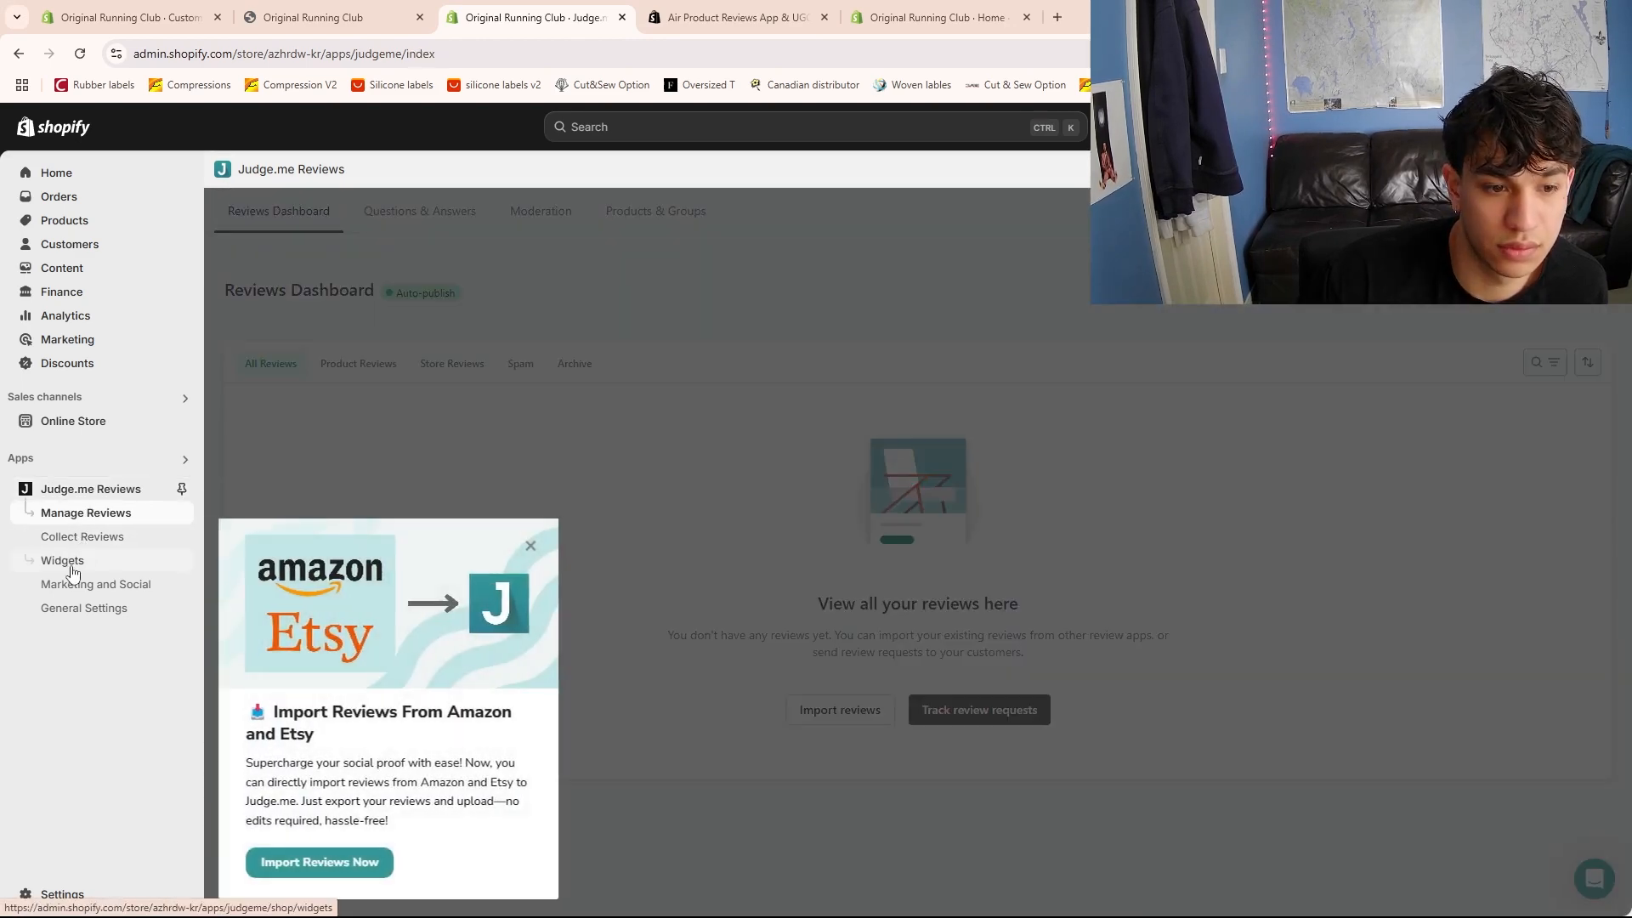
pyautogui.click(68, 561)
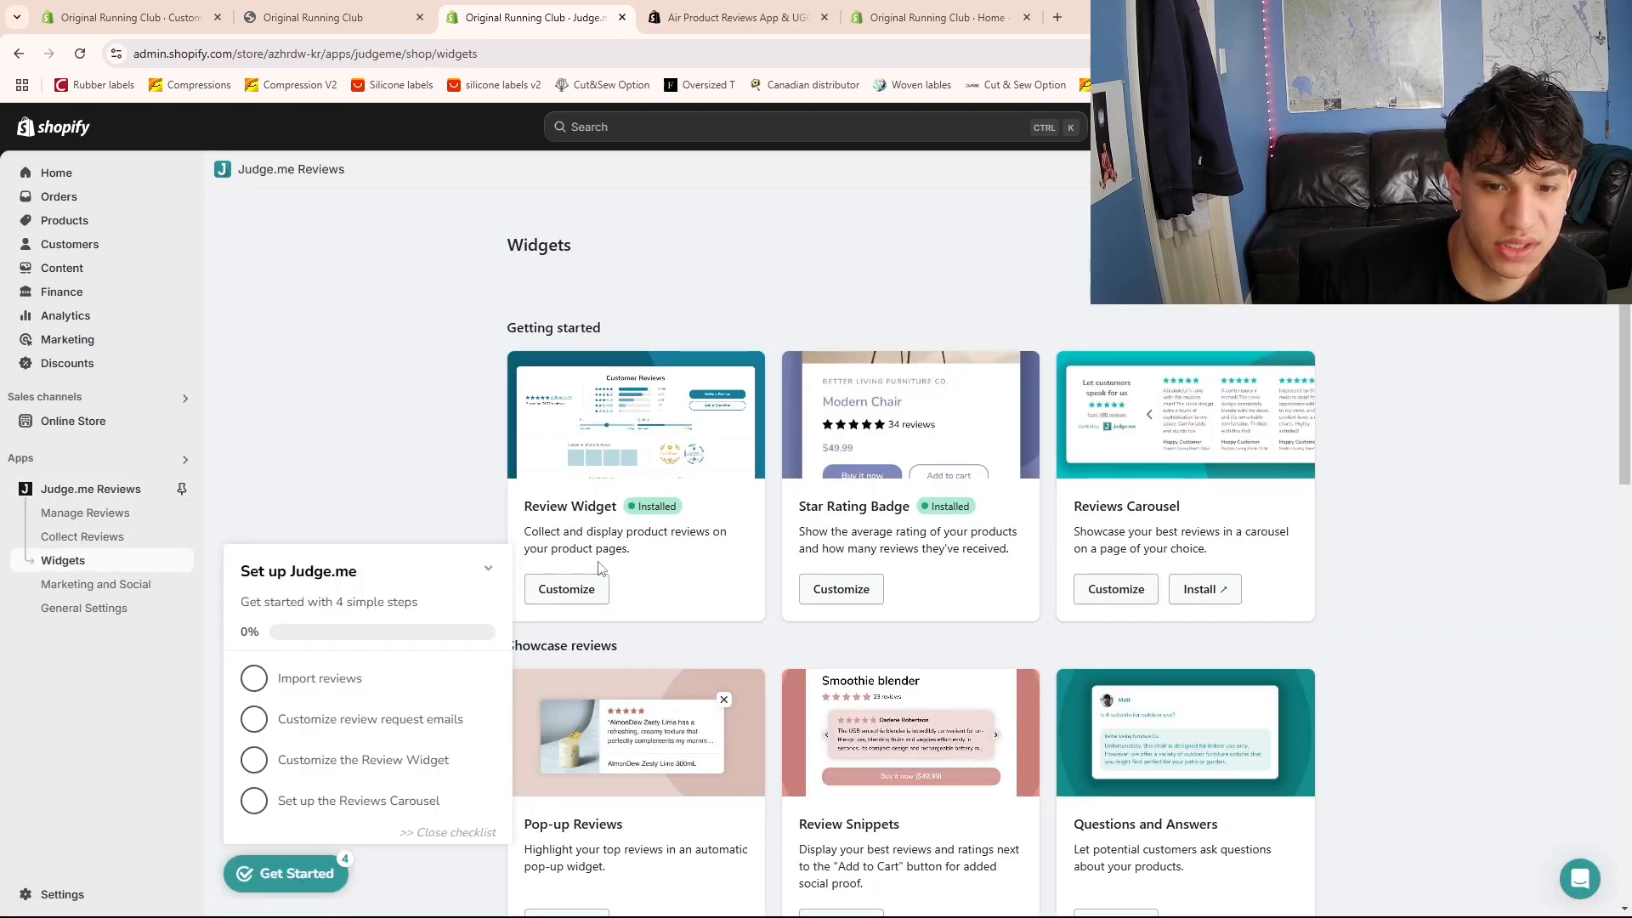
# Open the Review Widget's customization page and examine its preview and its theme, color, media and pagination settings
pyautogui.scroll(-1, 927, 482)
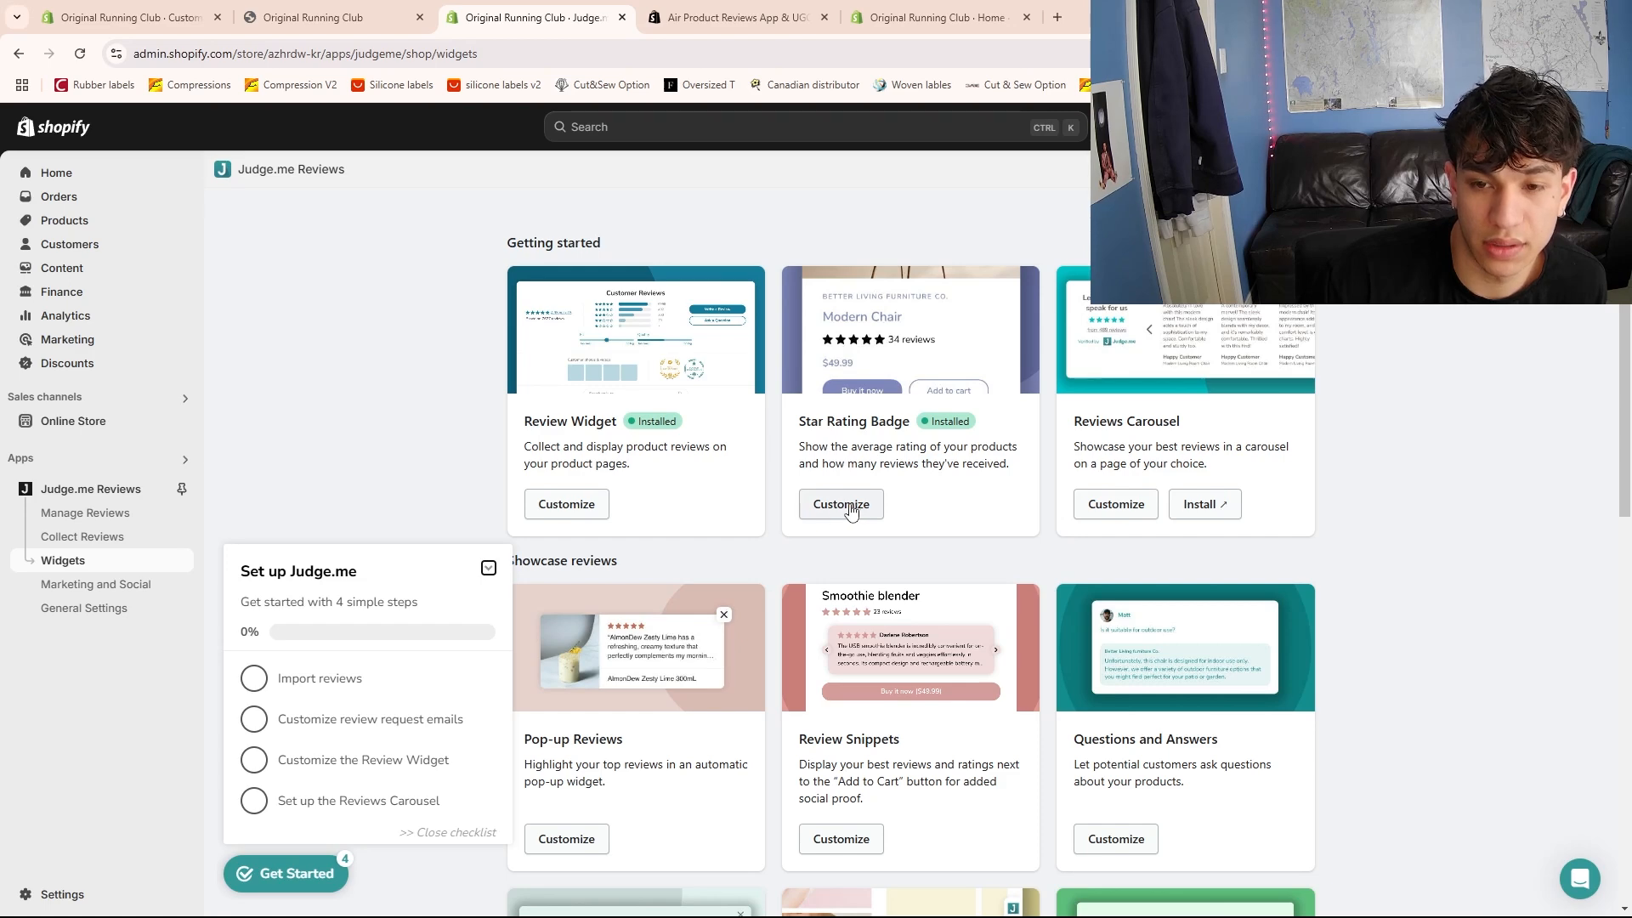
pyautogui.click(567, 505)
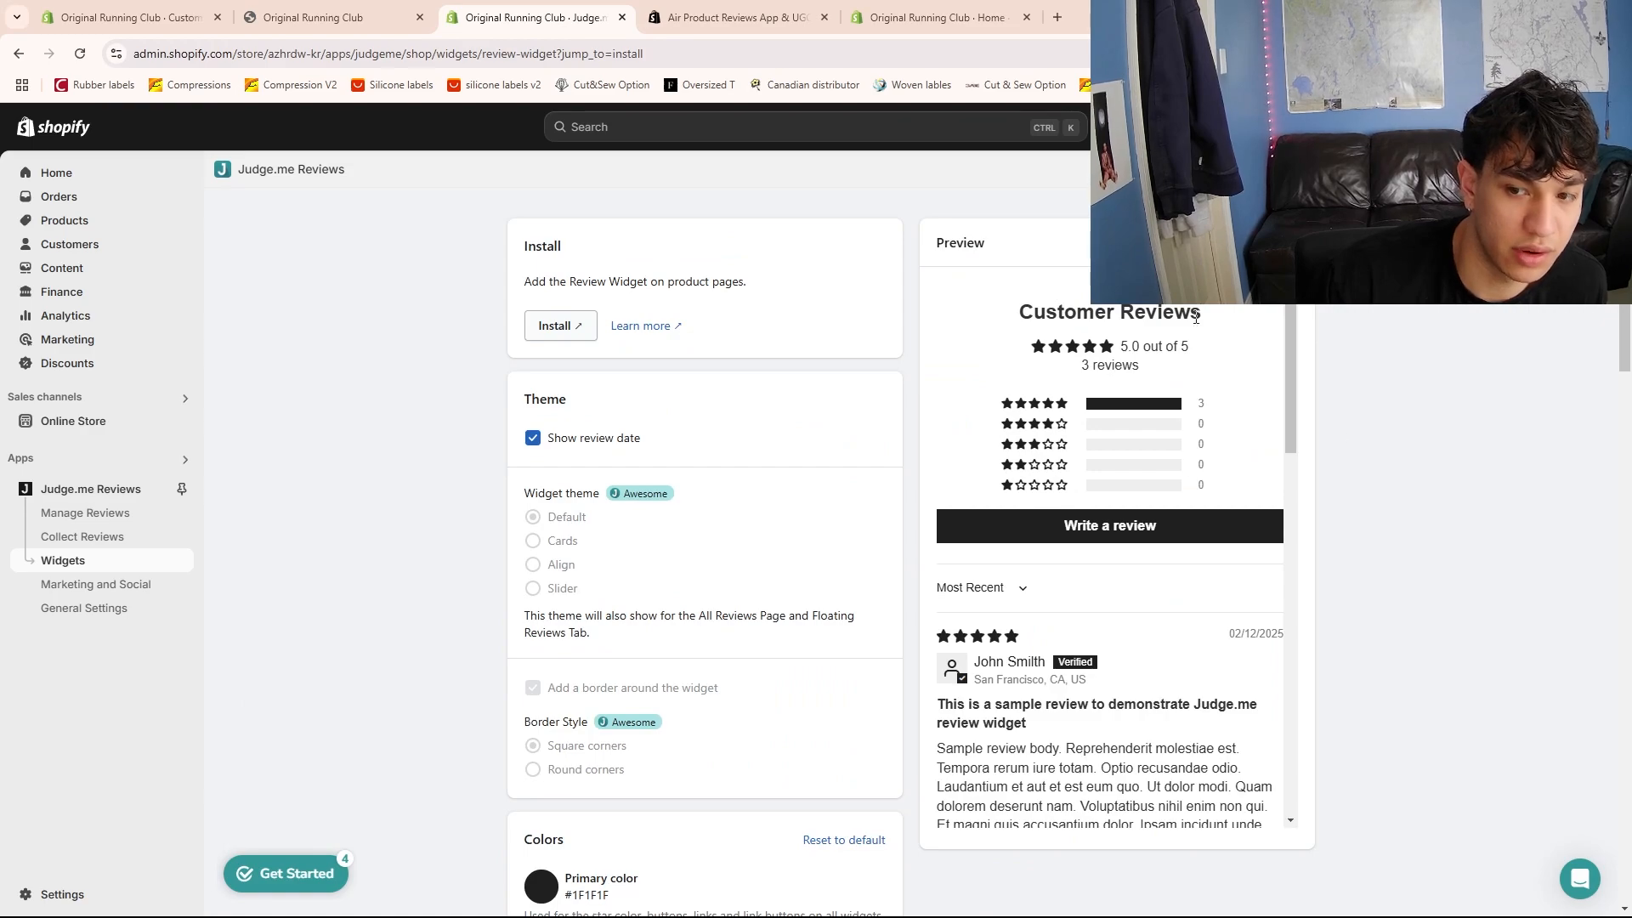
pyautogui.scroll(-6, 1126, 527)
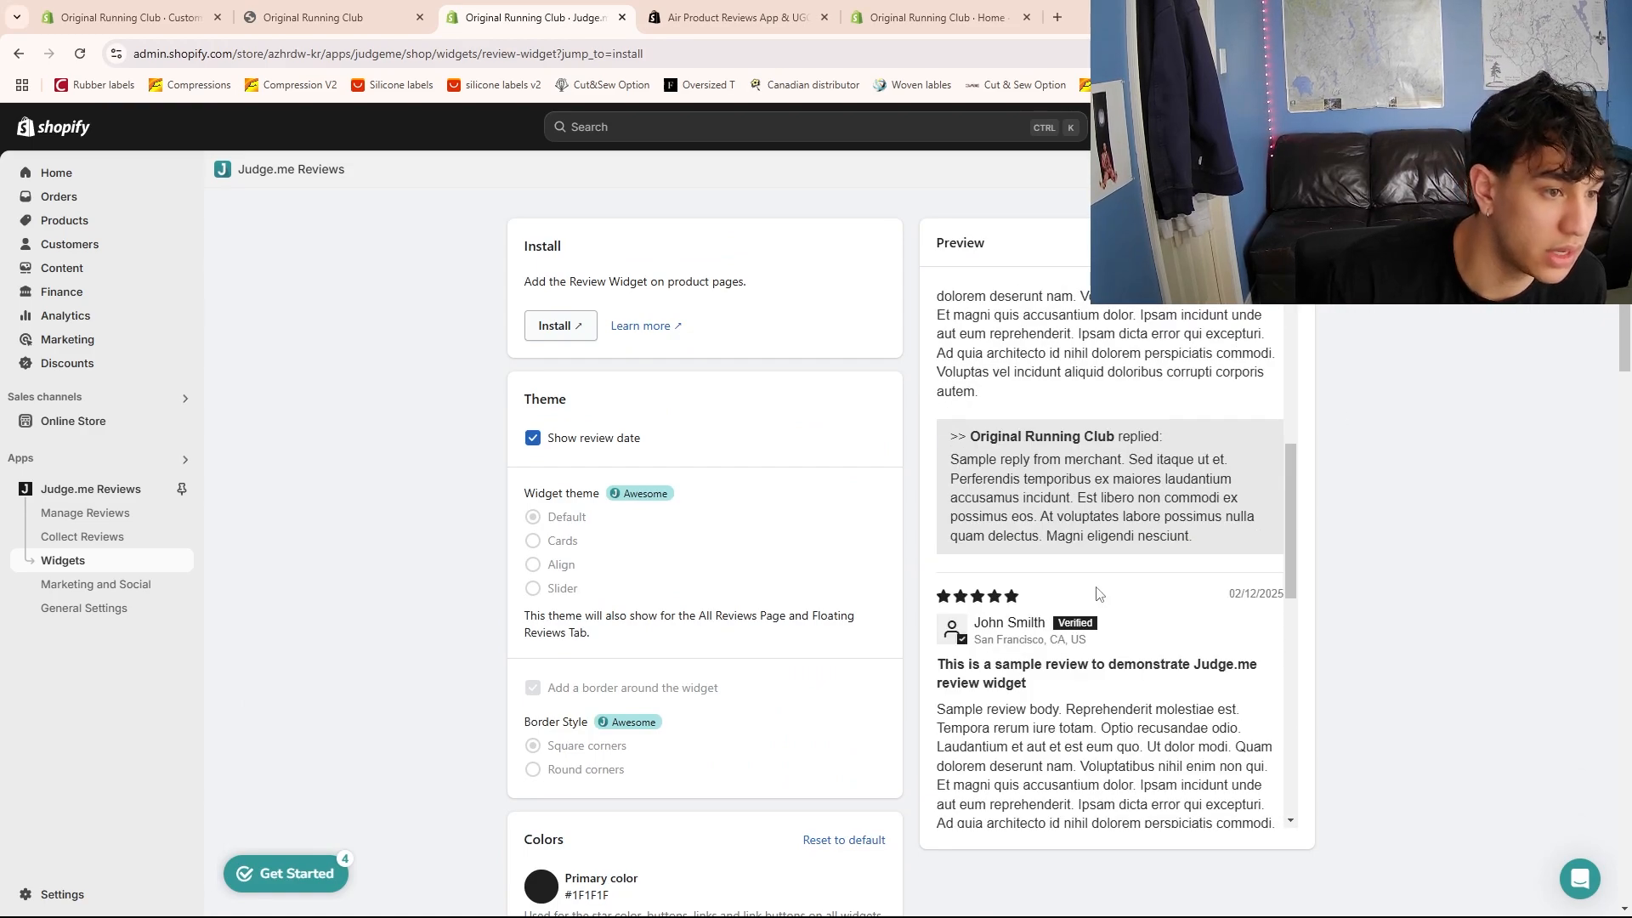
pyautogui.scroll(6, 1096, 593)
pyautogui.scroll(-5, 1093, 590)
pyautogui.scroll(-4, 812, 653)
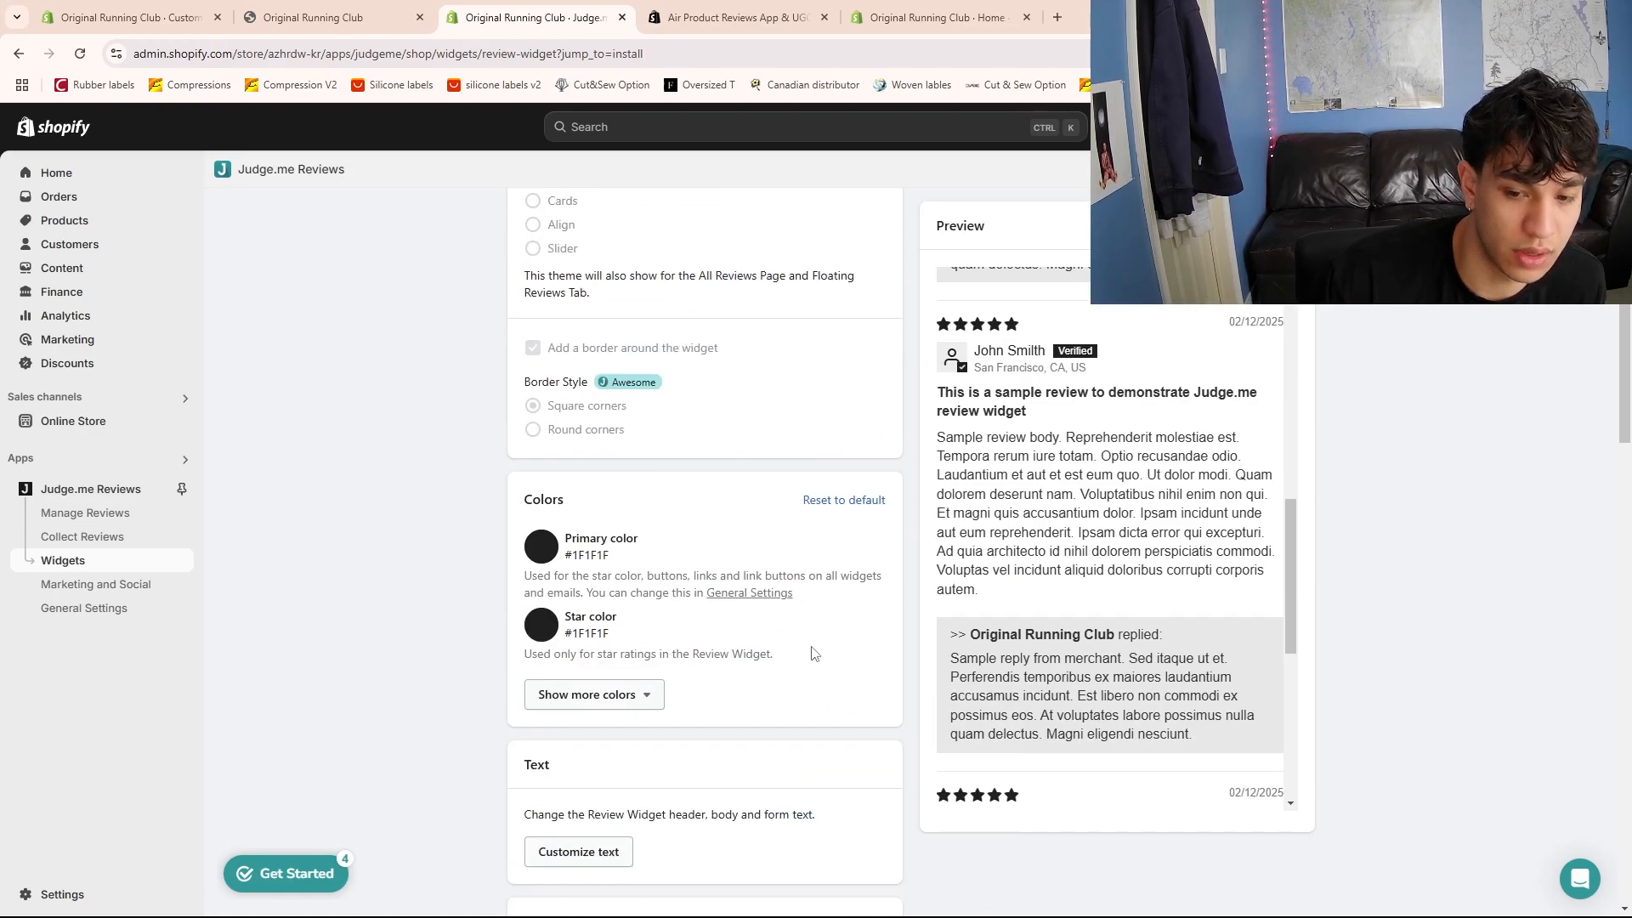
pyautogui.scroll(-4, 812, 653)
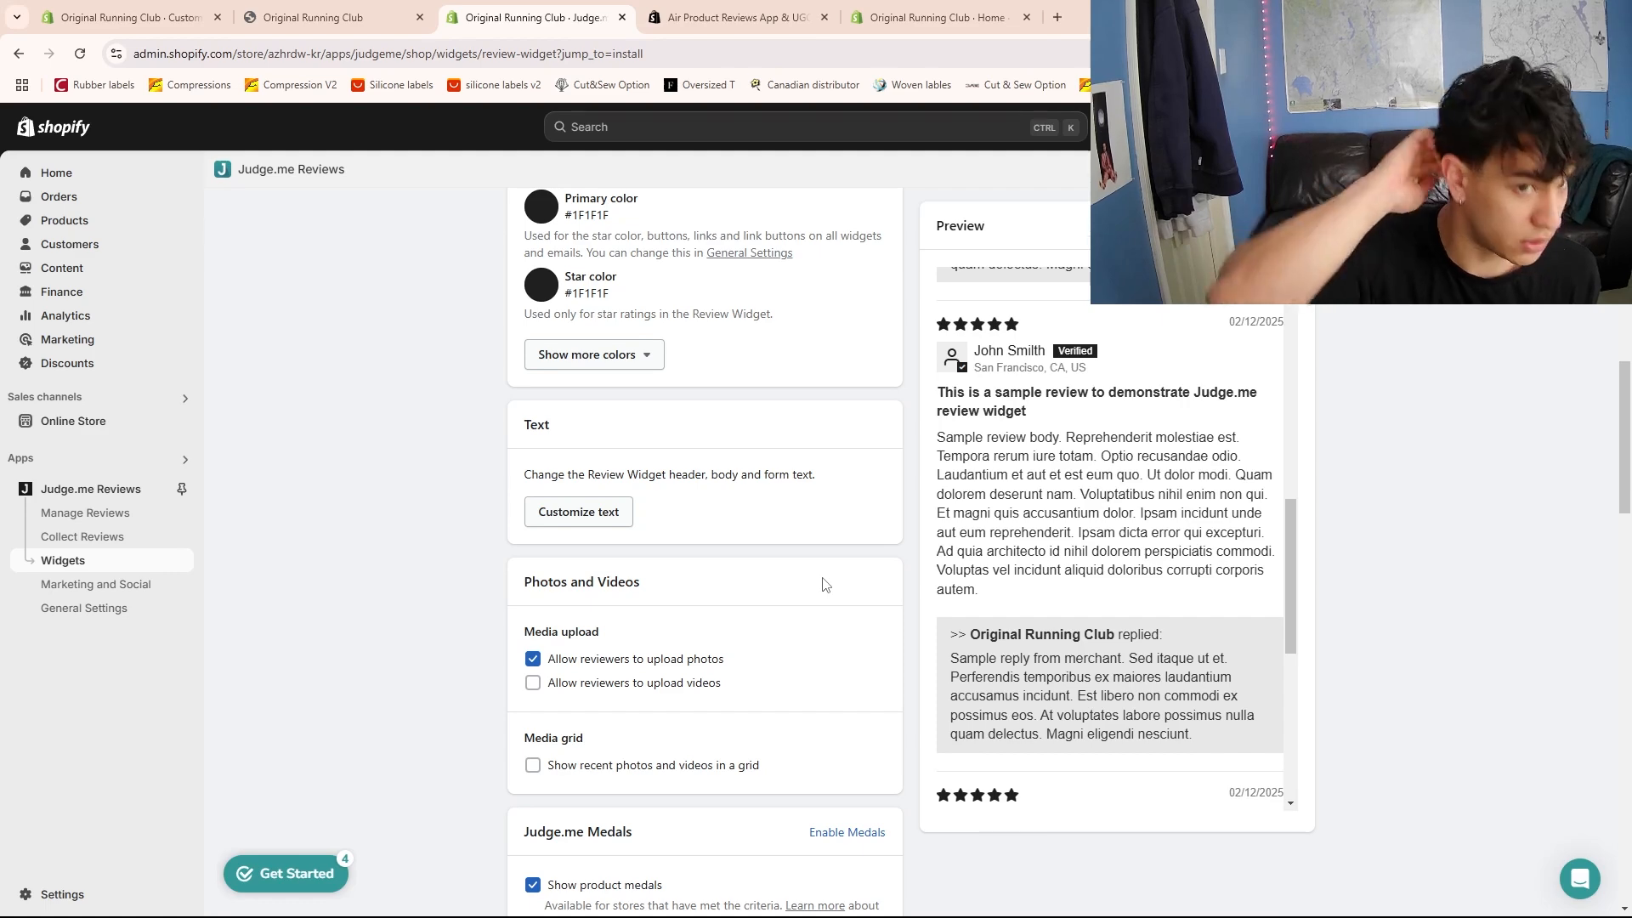
pyautogui.scroll(-9, 819, 510)
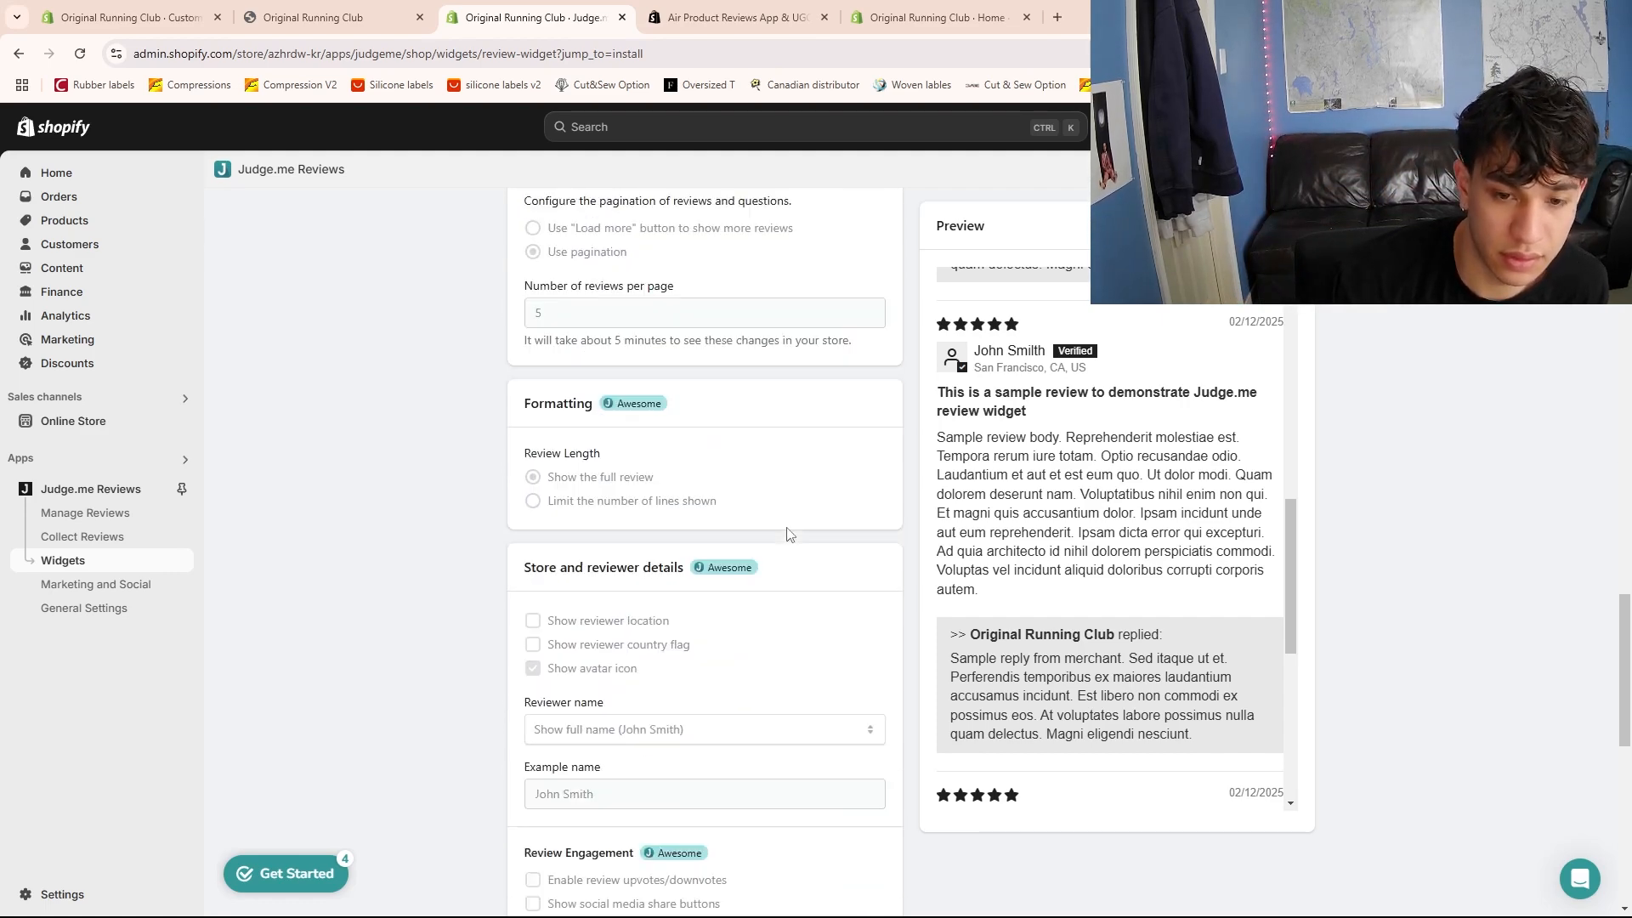
pyautogui.scroll(-12, 787, 544)
pyautogui.scroll(18, 816, 638)
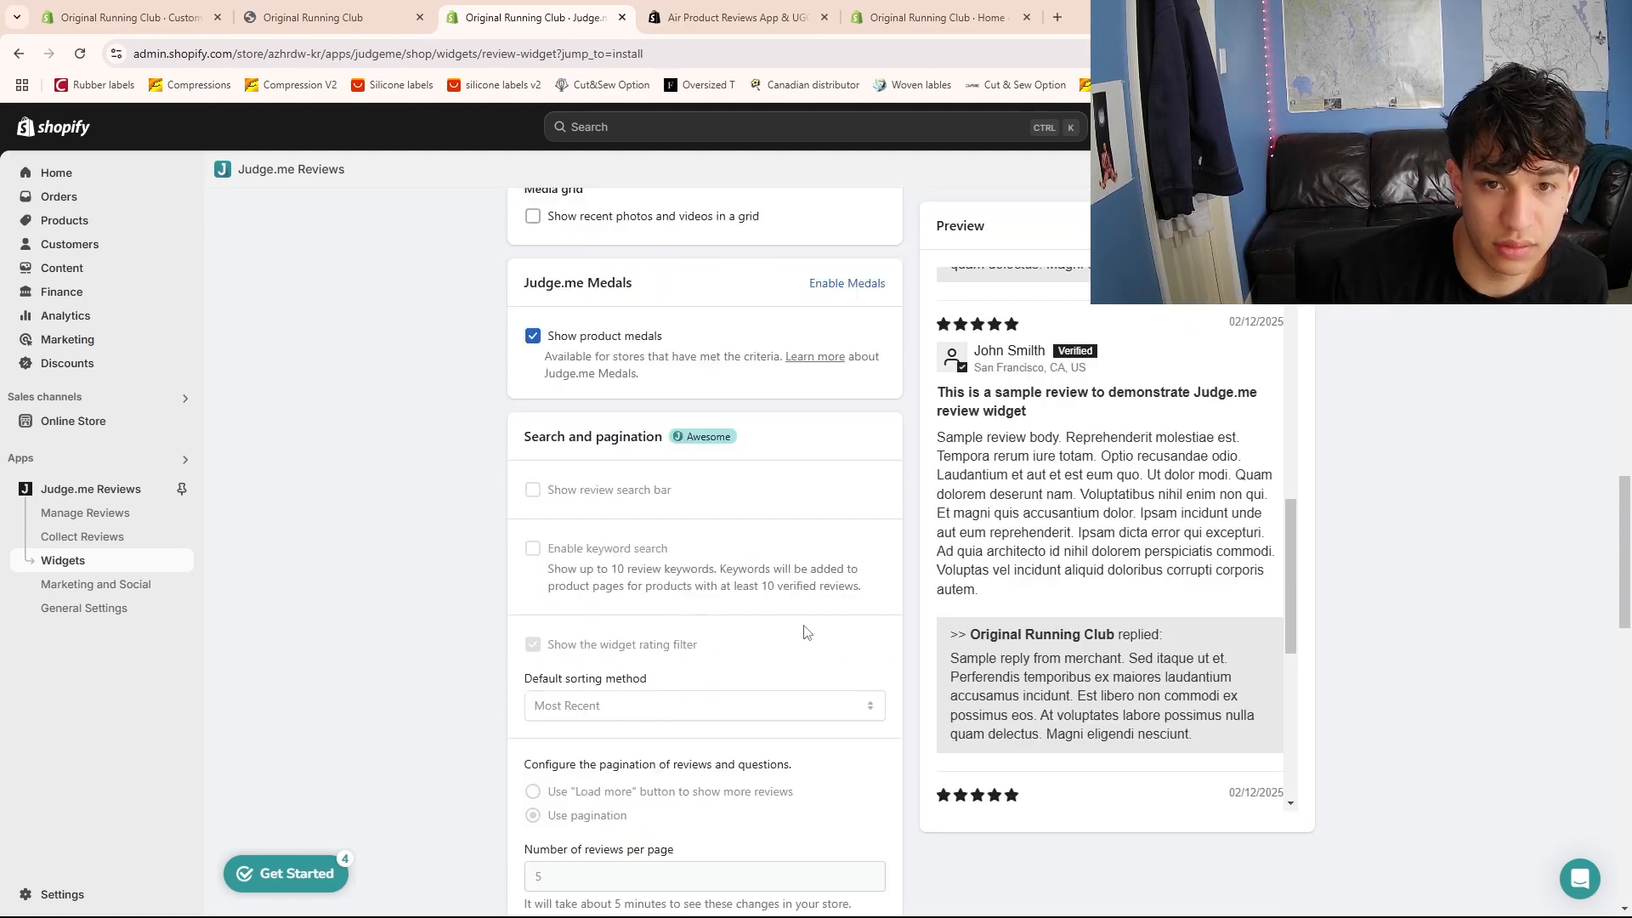
pyautogui.scroll(15, 806, 631)
# Install the Review Widget on the live theme's default product page, close its notice and review the widget's sample reviews
pyautogui.click(557, 411)
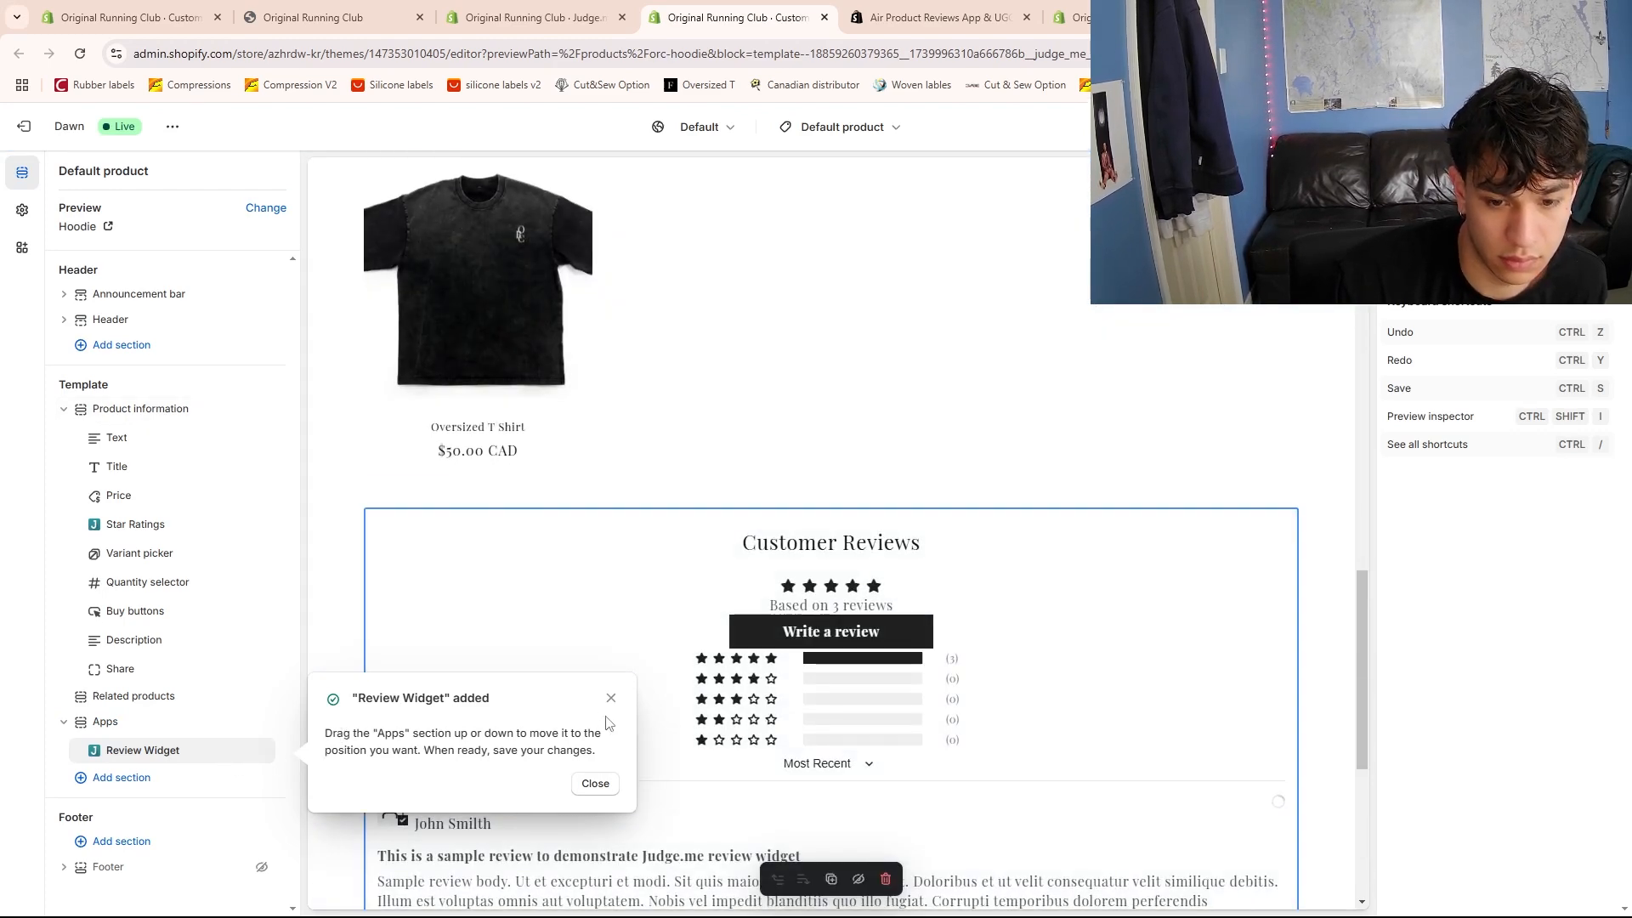
pyautogui.click(610, 699)
pyautogui.scroll(-1, 875, 625)
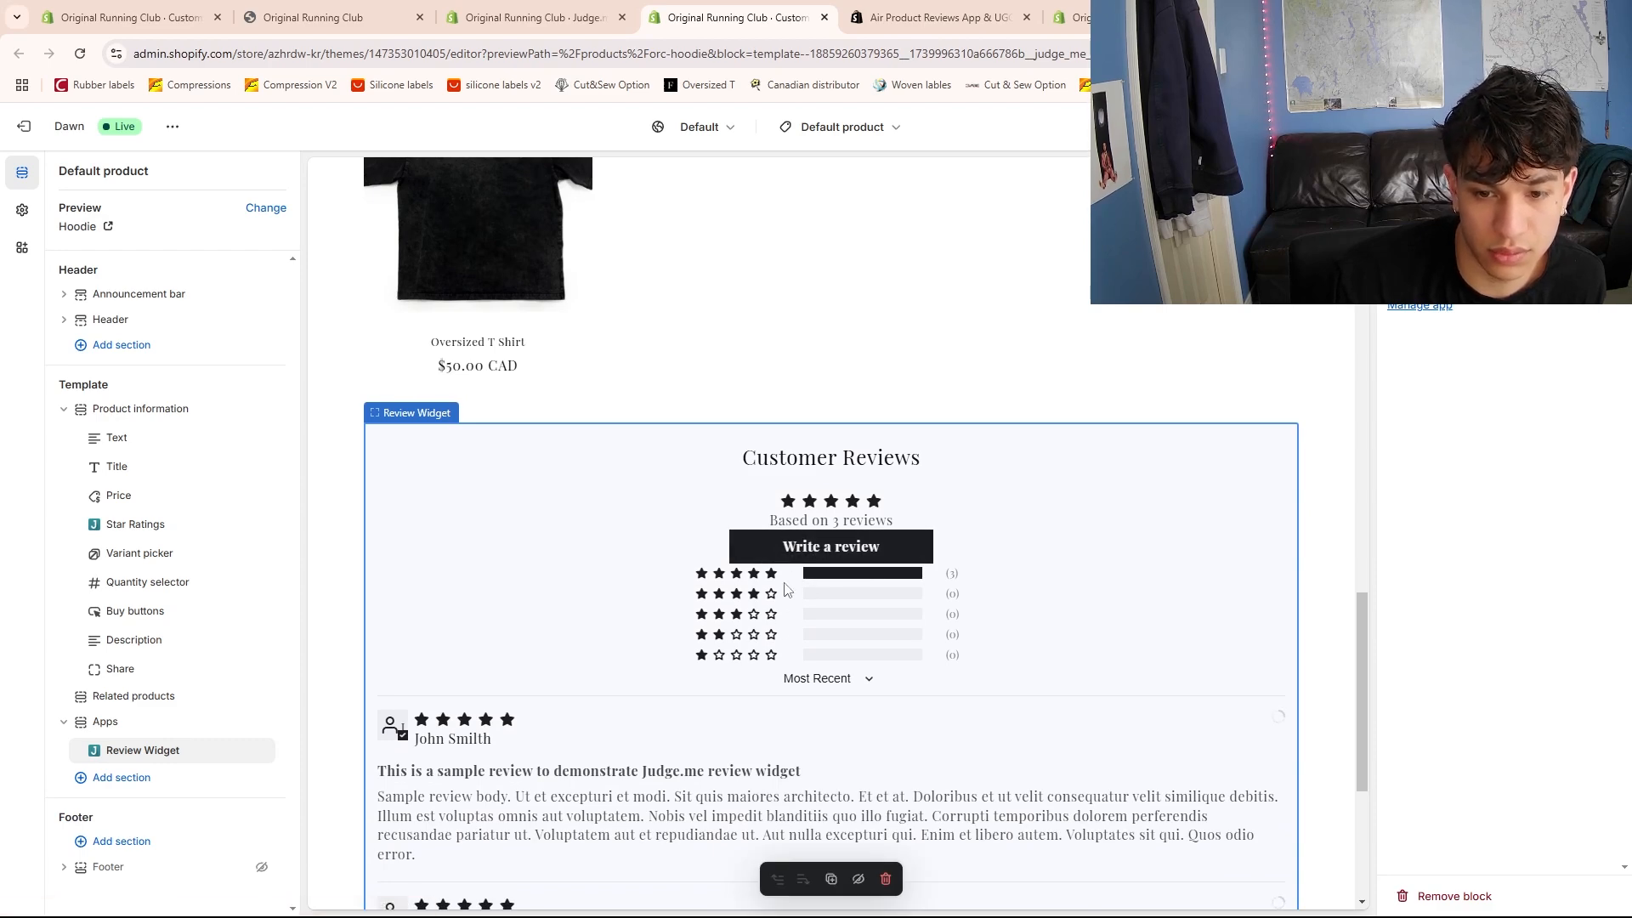
pyautogui.scroll(-5, 786, 588)
pyautogui.scroll(3, 480, 588)
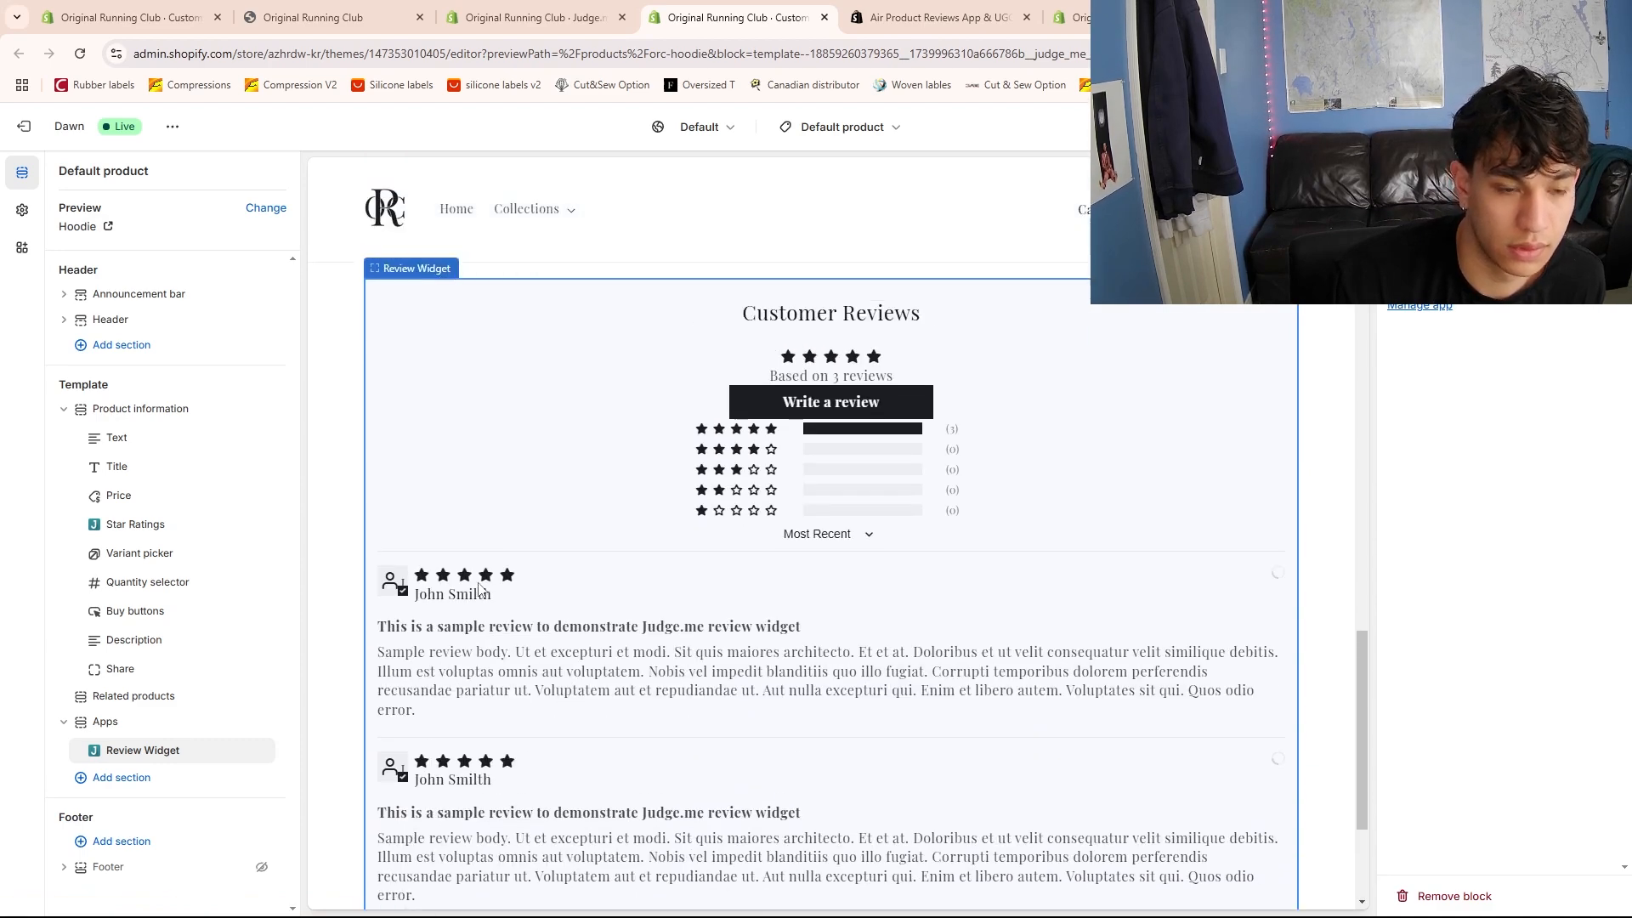
pyautogui.scroll(11, 482, 588)
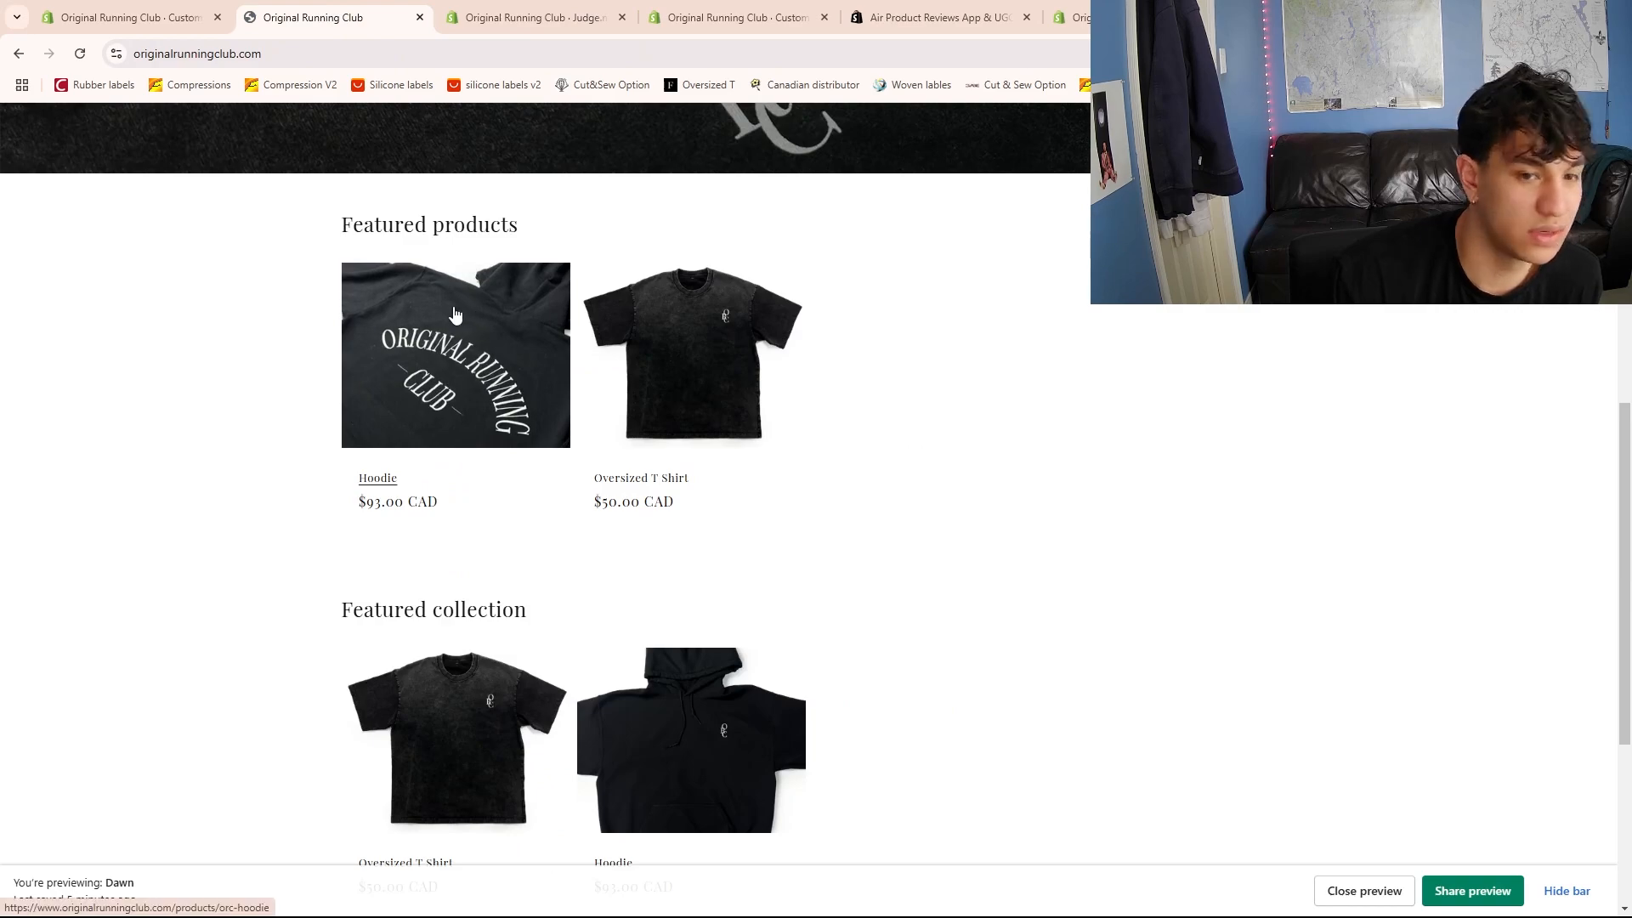
# Return to the draft Dawn theme's editor and go from the T Shirt product page to the home page
pyautogui.click(144, 17)
pyautogui.scroll(-2, 721, 491)
pyautogui.scroll(2, 510, 426)
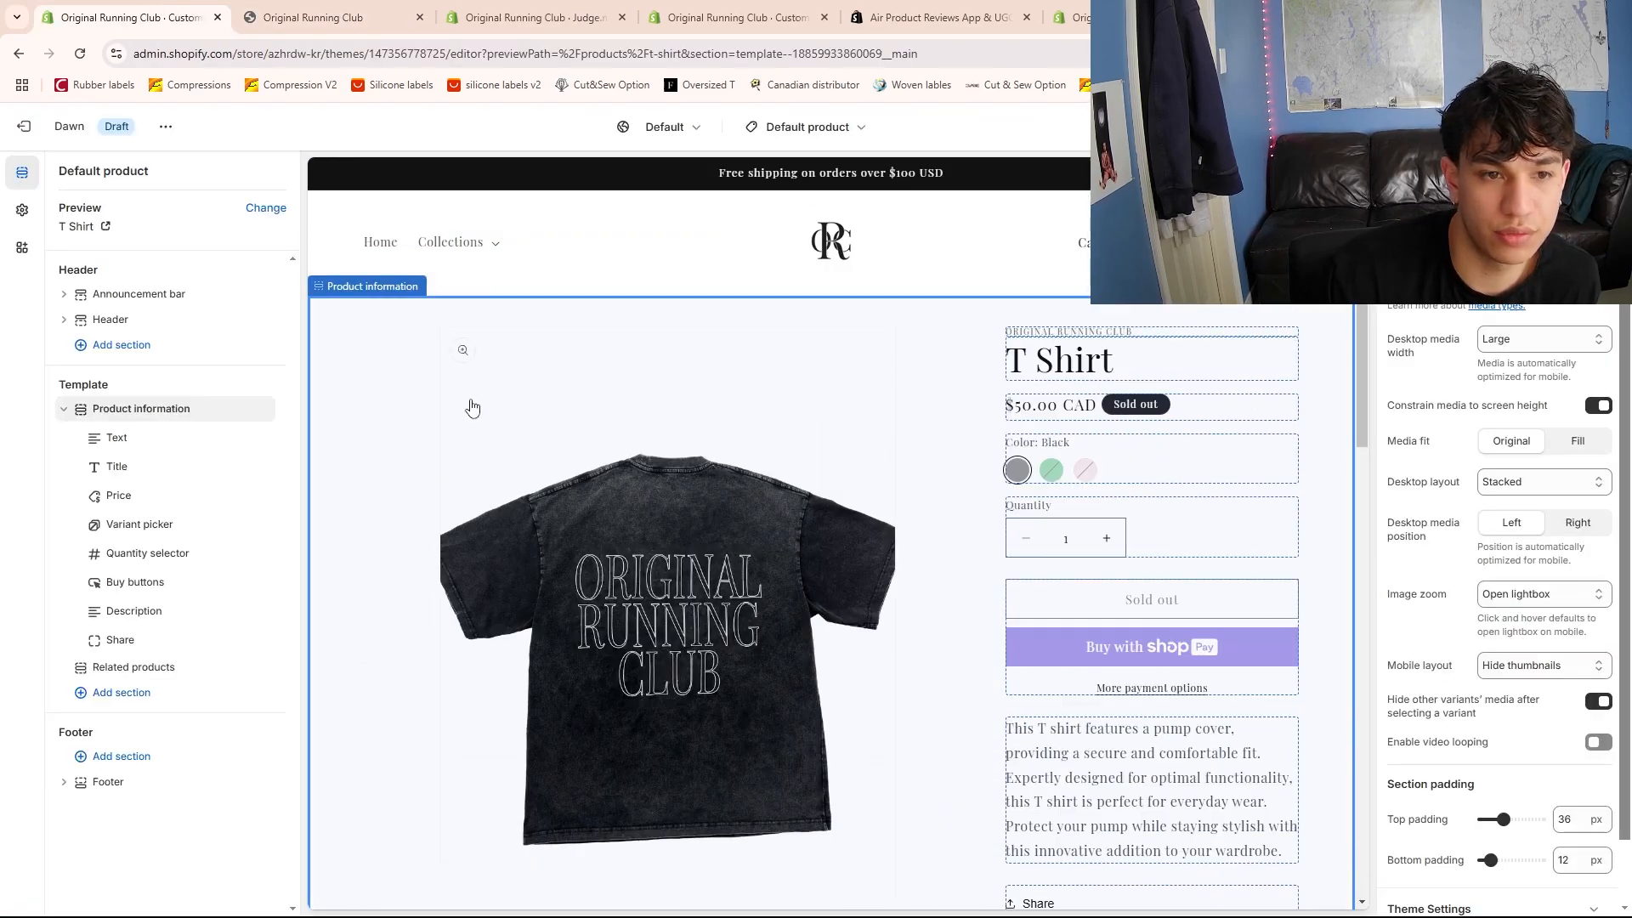
pyautogui.click(836, 245)
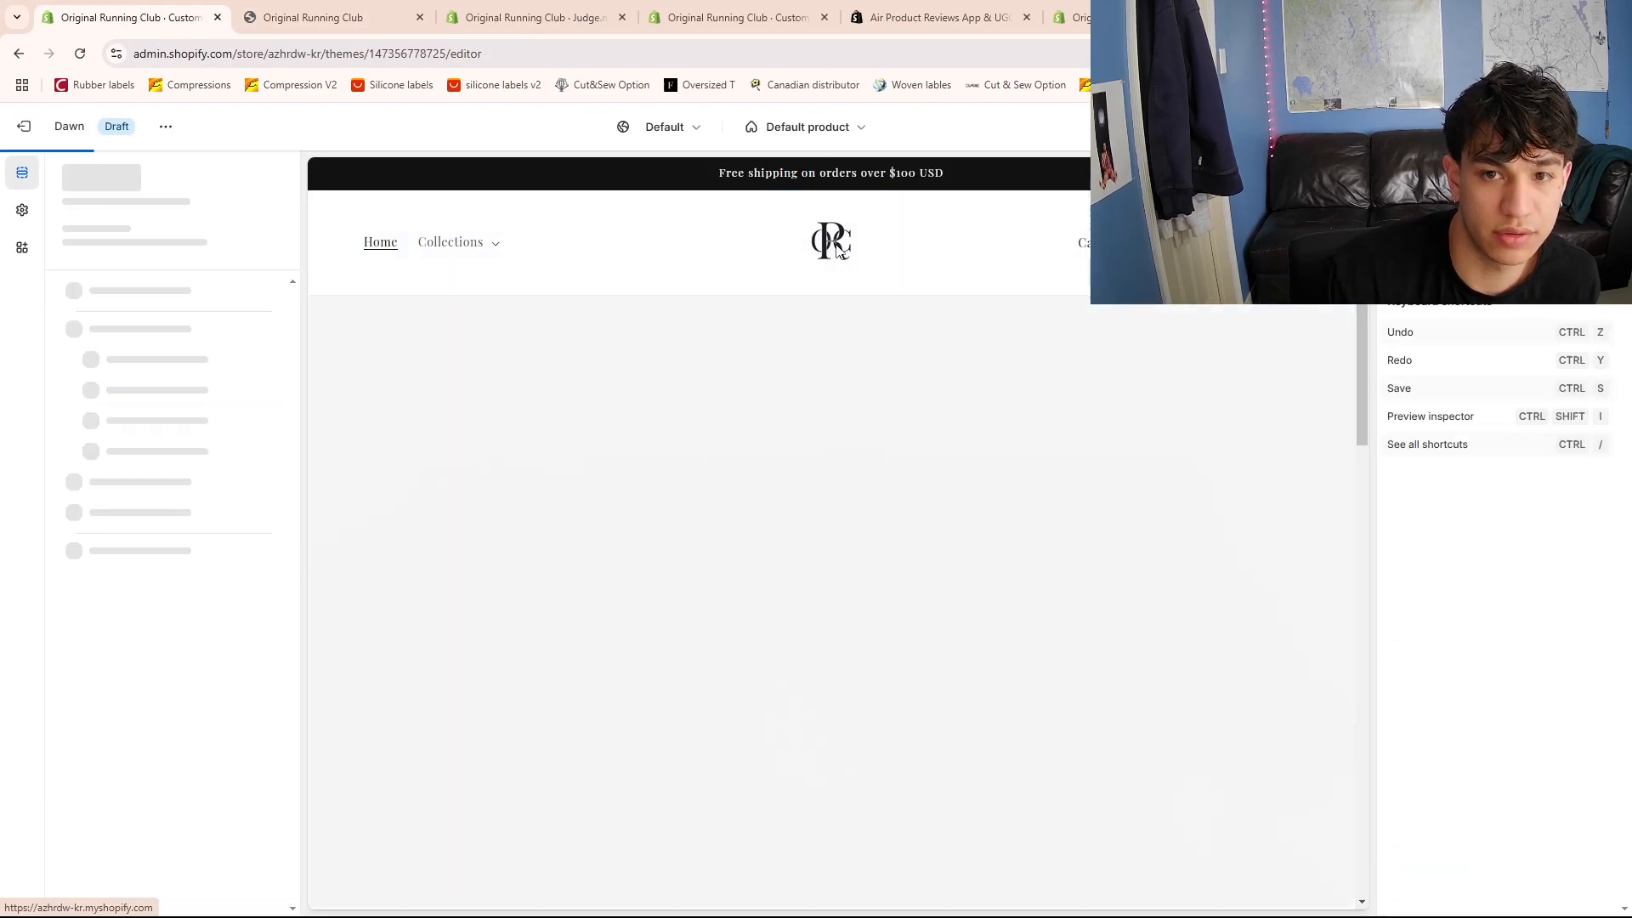
pyautogui.scroll(-10, 816, 451)
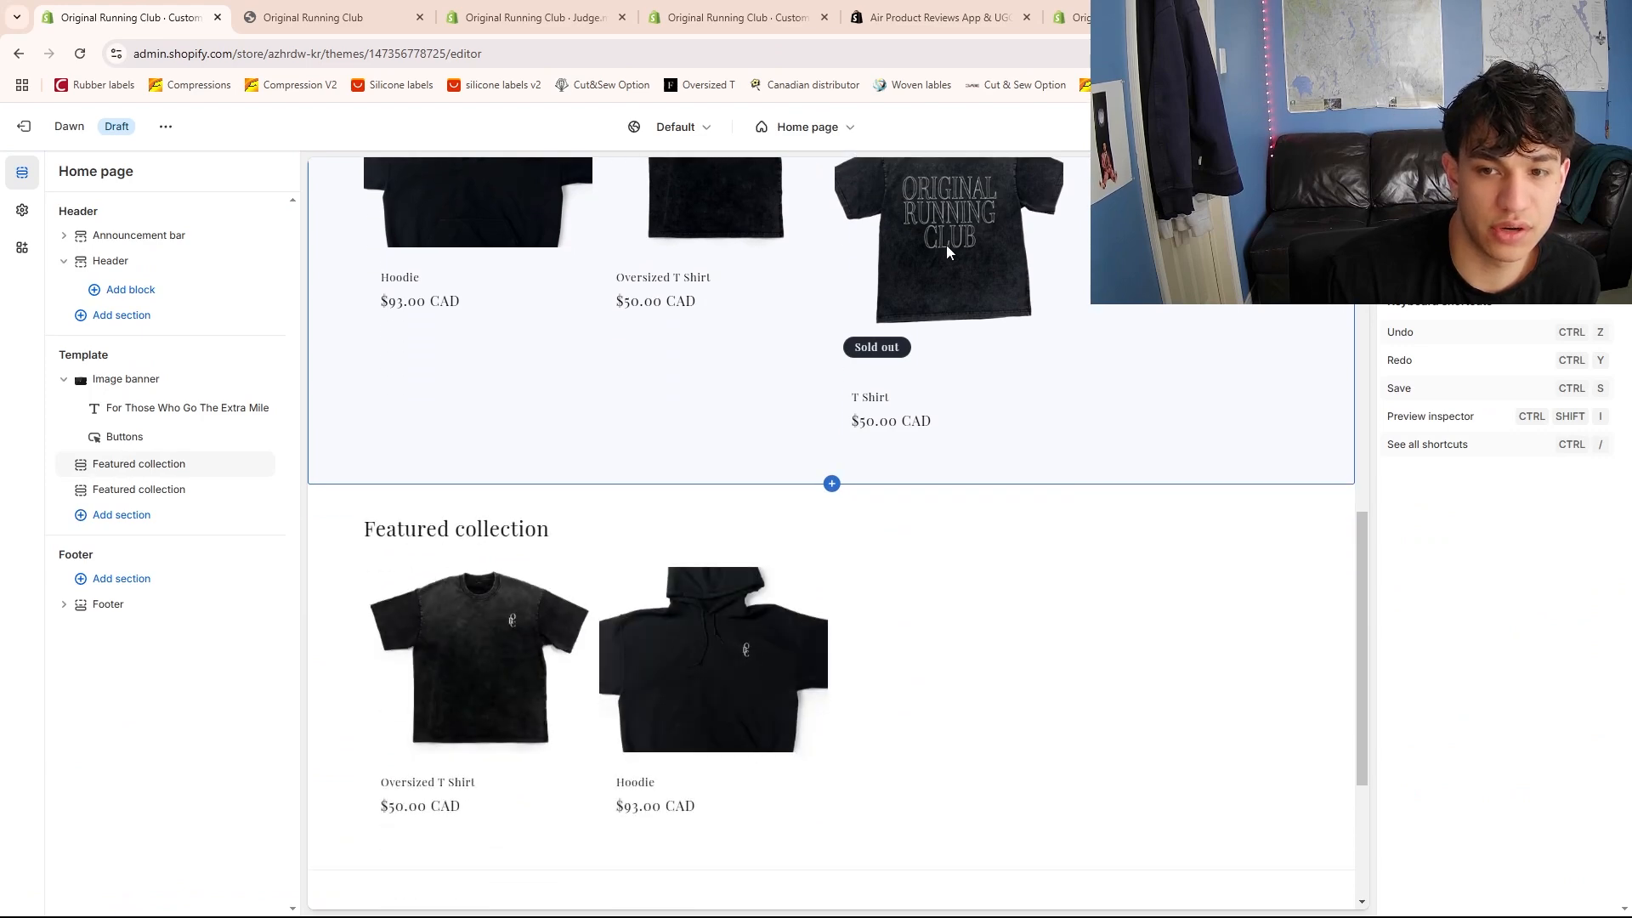
# Add an Email signup section below the second Featured collection in the home page template
pyautogui.click(946, 245)
pyautogui.scroll(-6, 850, 464)
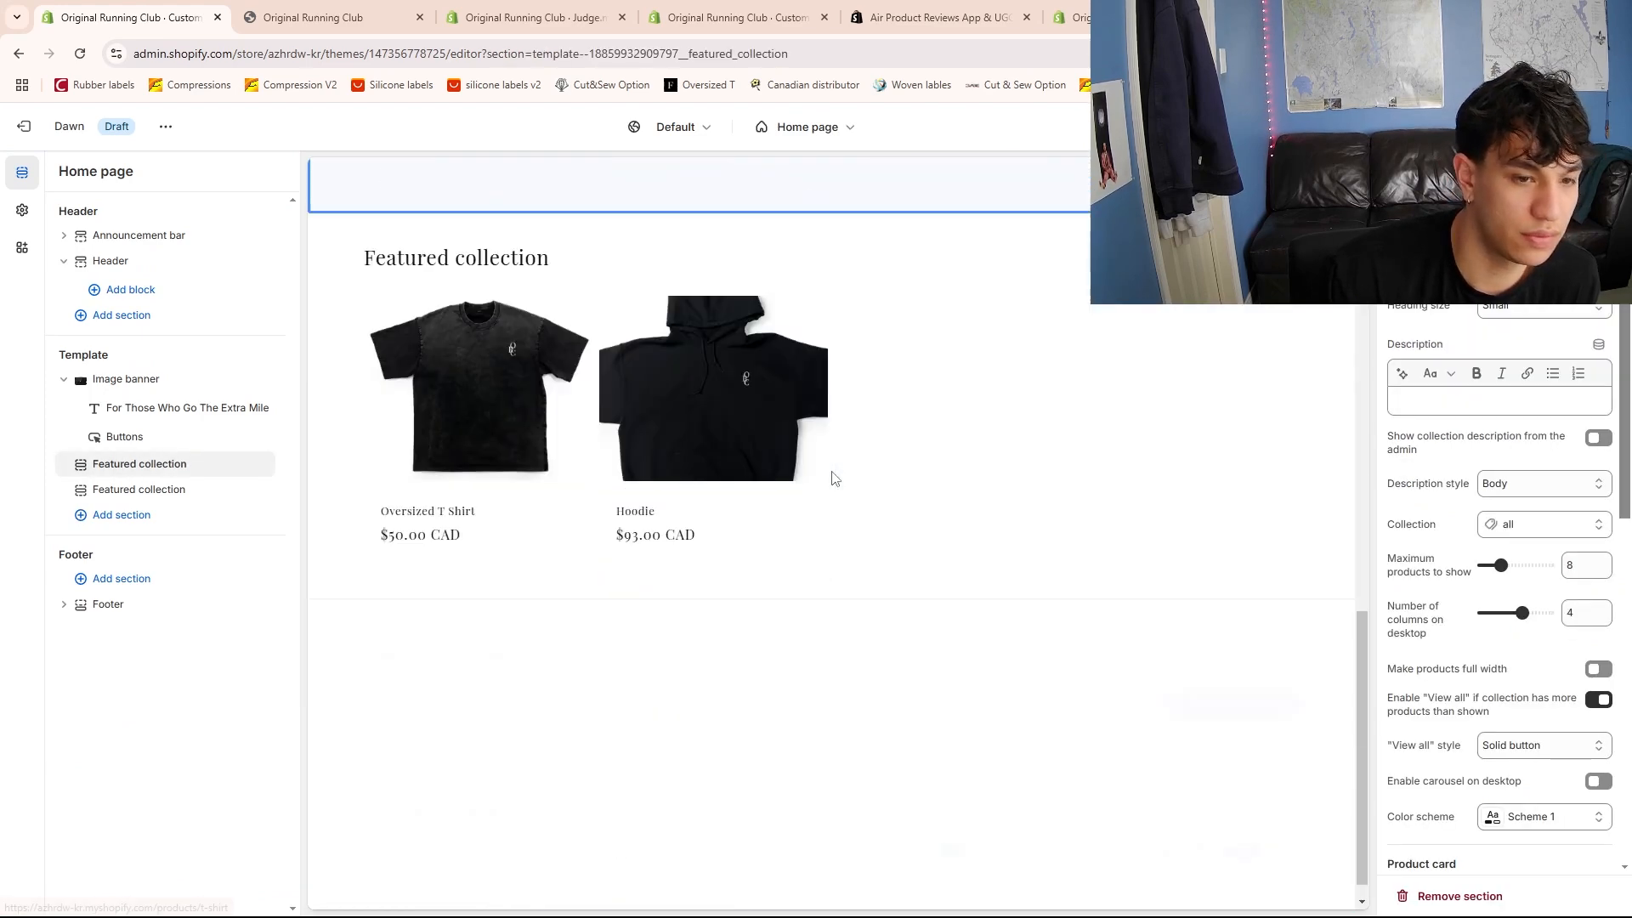
pyautogui.click(123, 517)
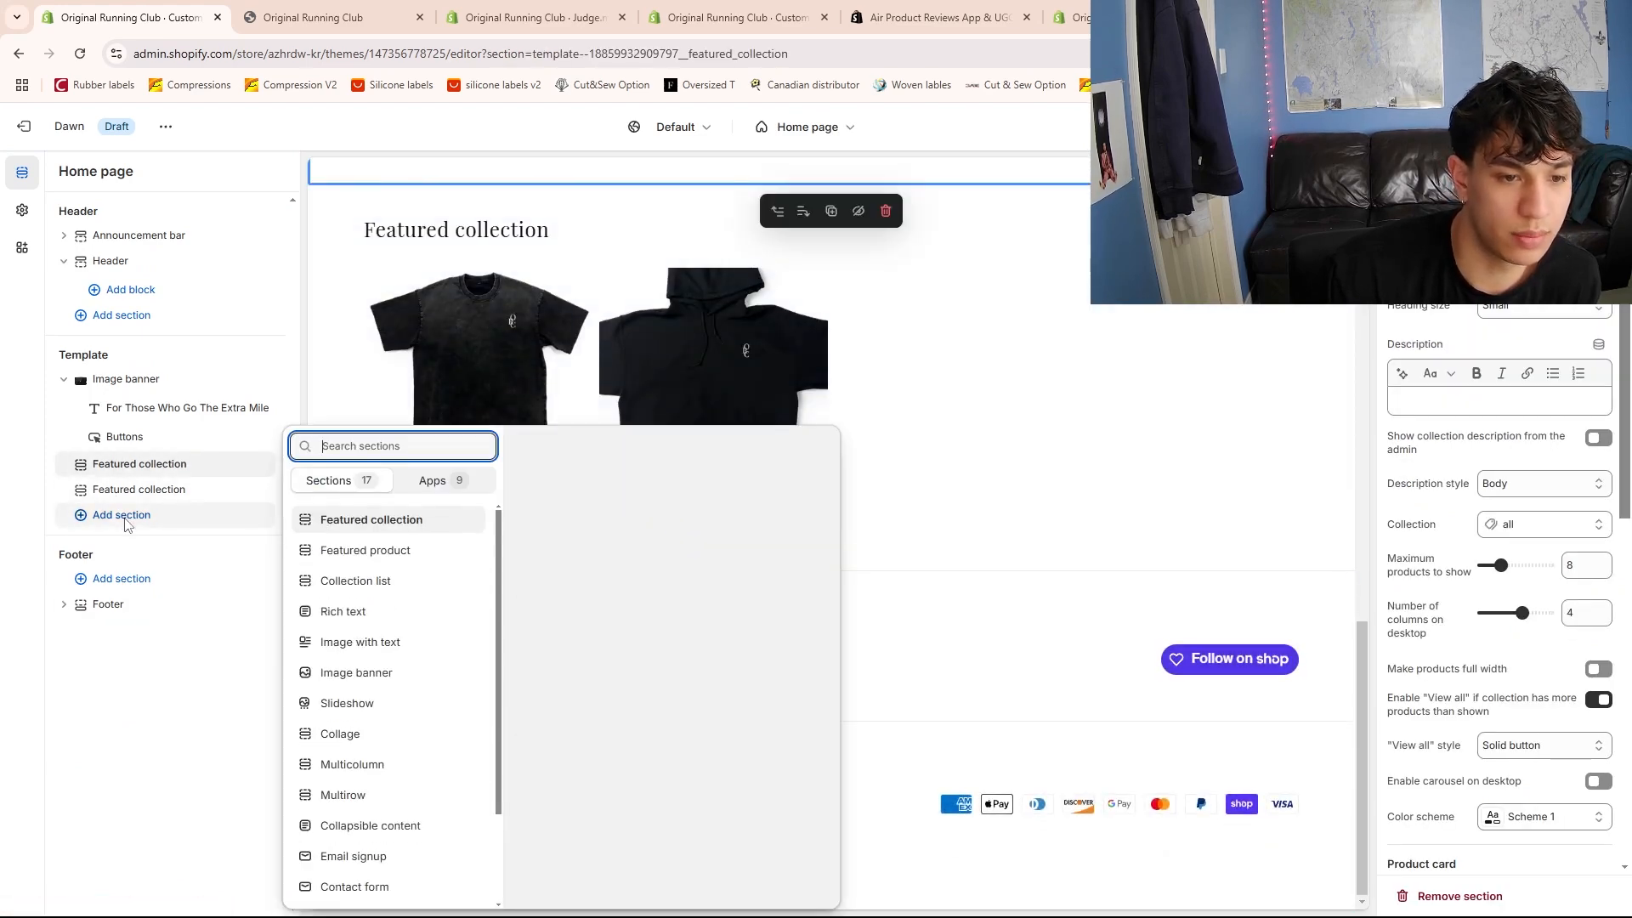
pyautogui.click(354, 856)
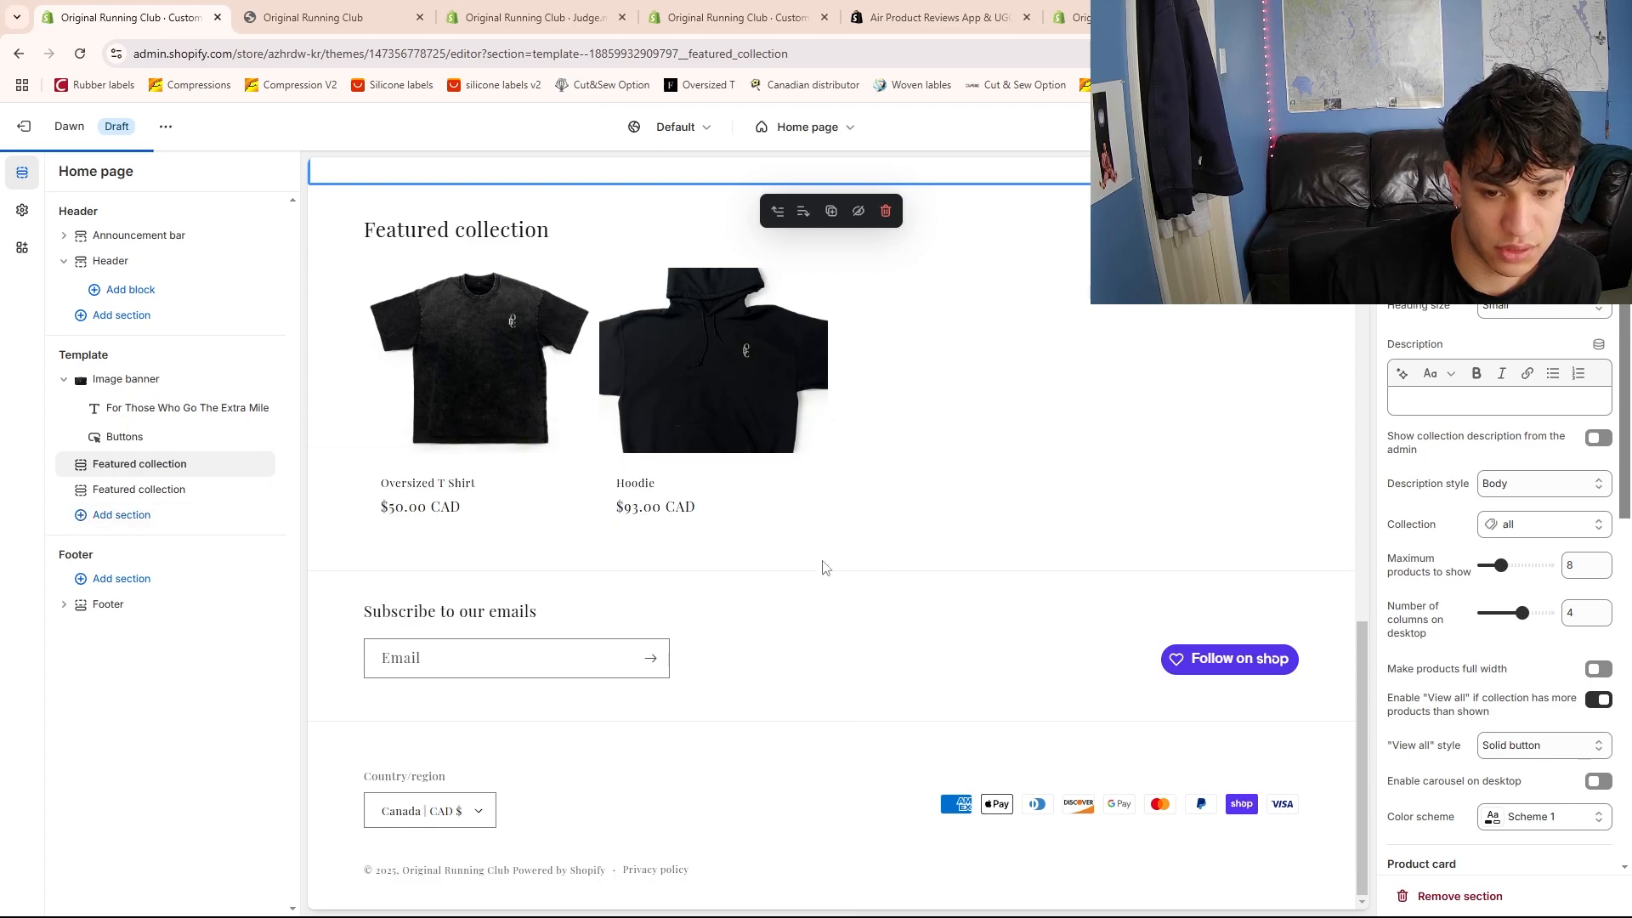
# Replace the Email signup section's heading with "Get 10% off your order"
pyautogui.tripleClick(901, 639)
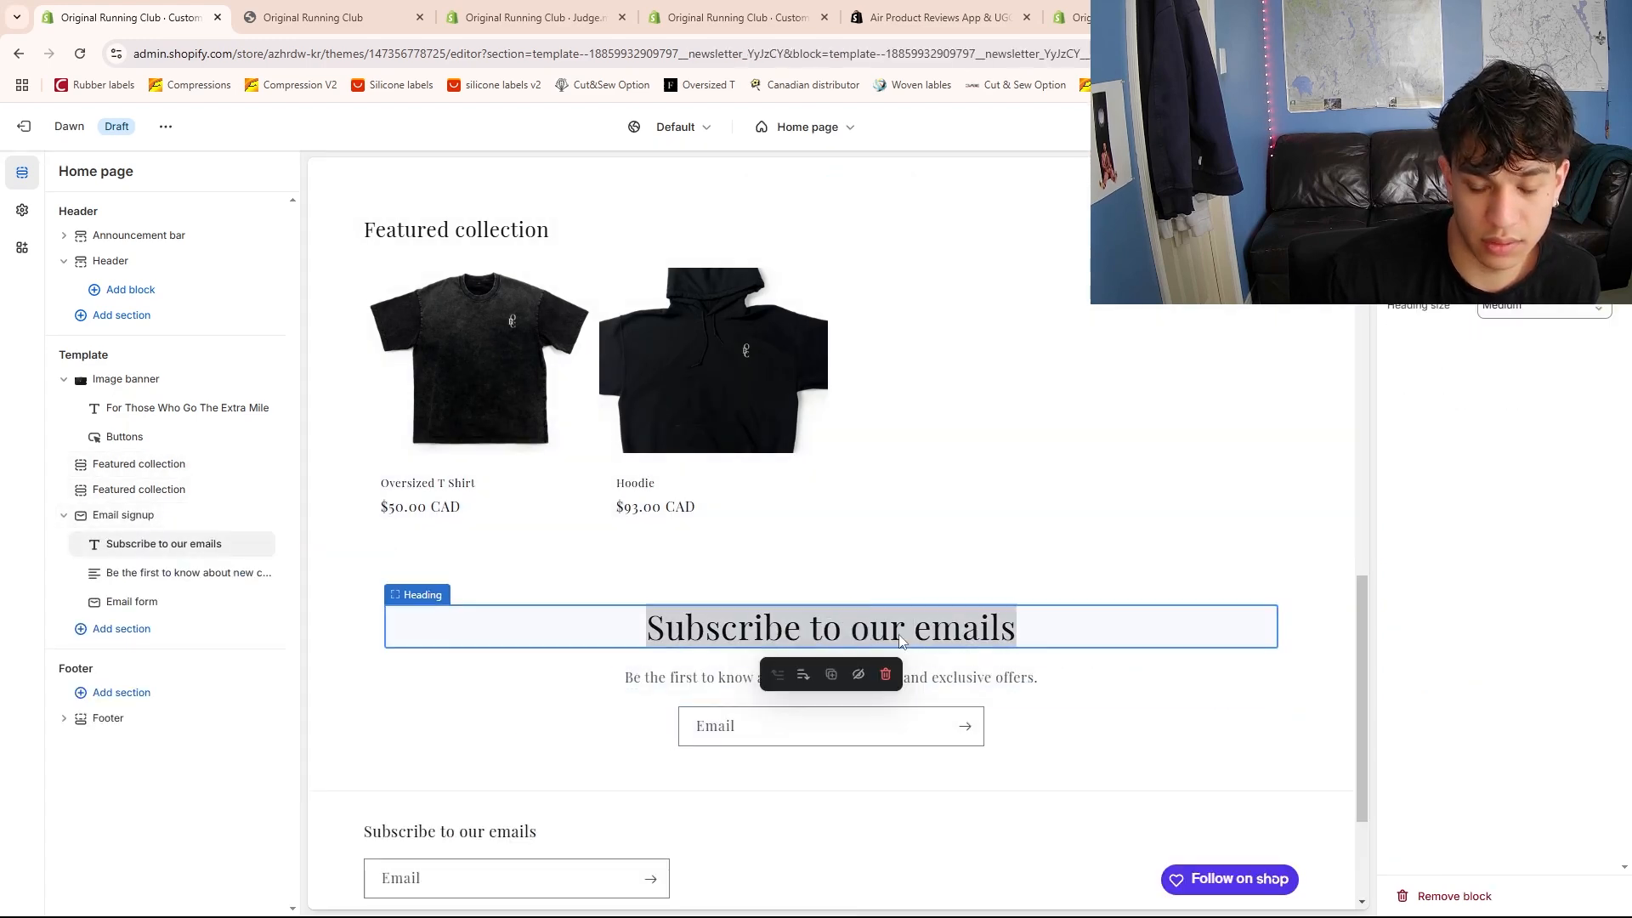
pyautogui.scroll(-3, 903, 639)
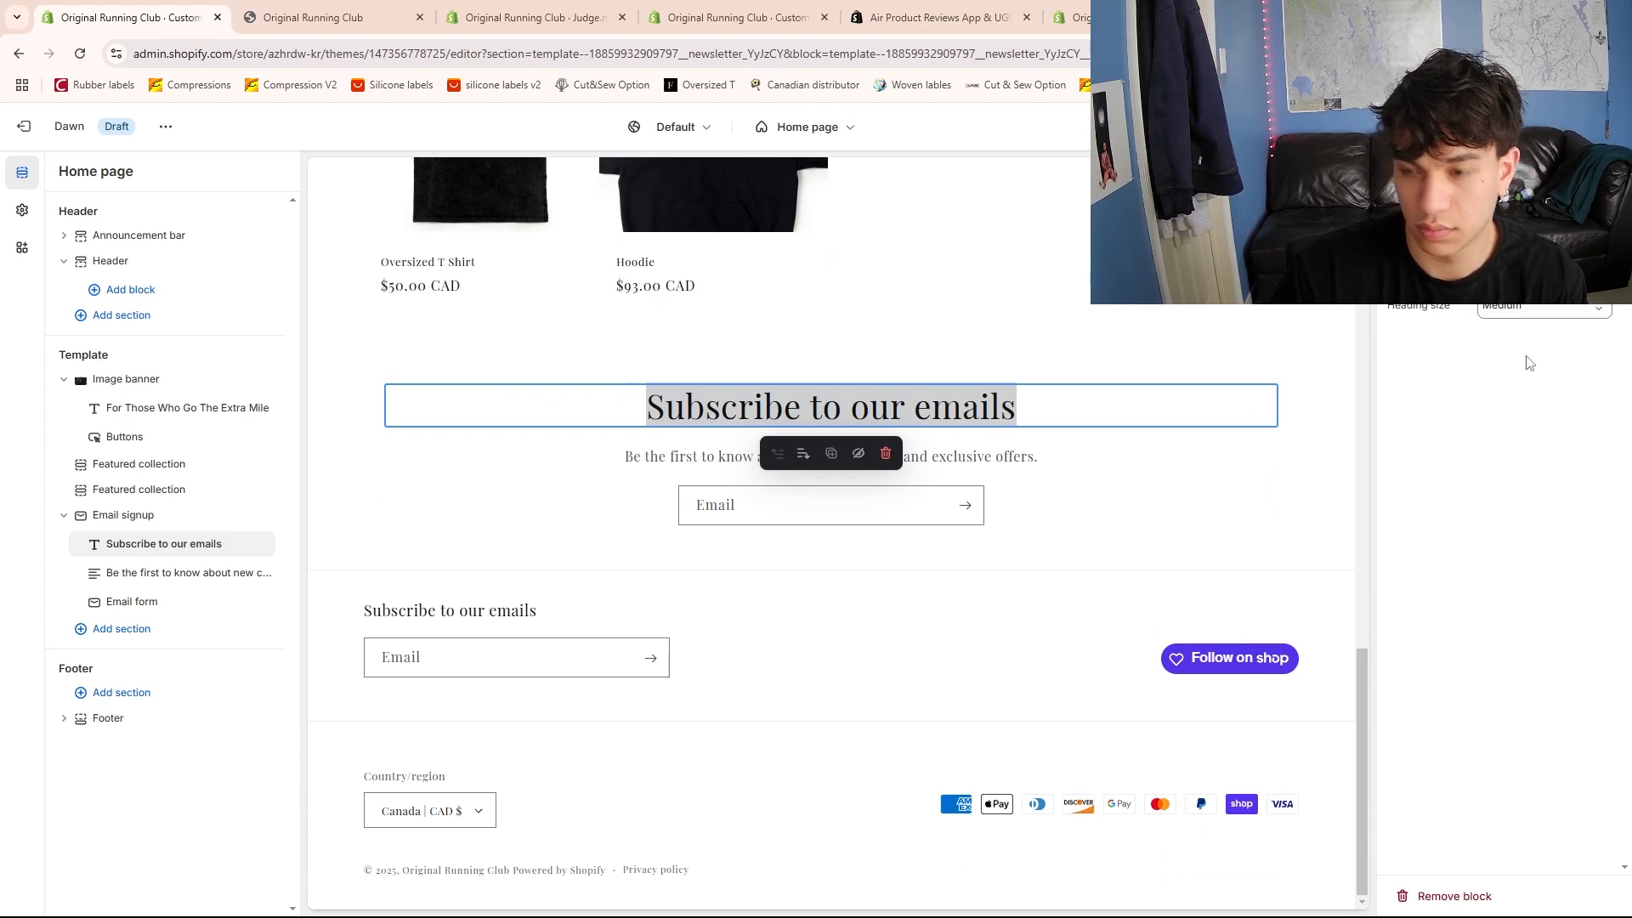
pyautogui.write('Get 120')
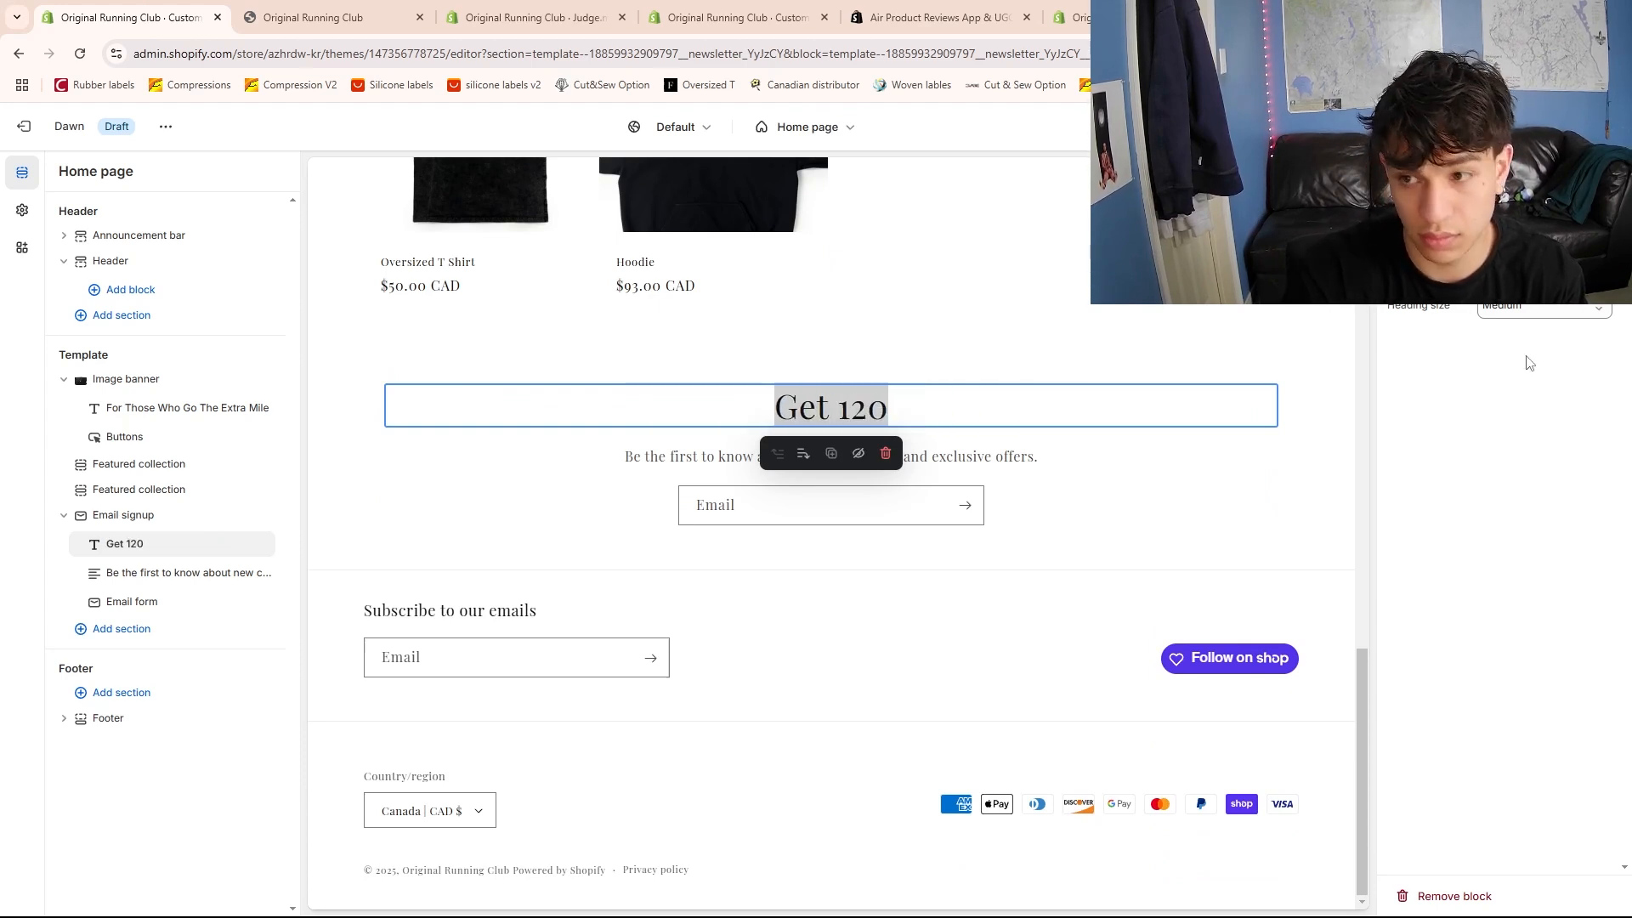
pyautogui.press('BackSpace')
pyautogui.press('BackSpace')
pyautogui.write('0')
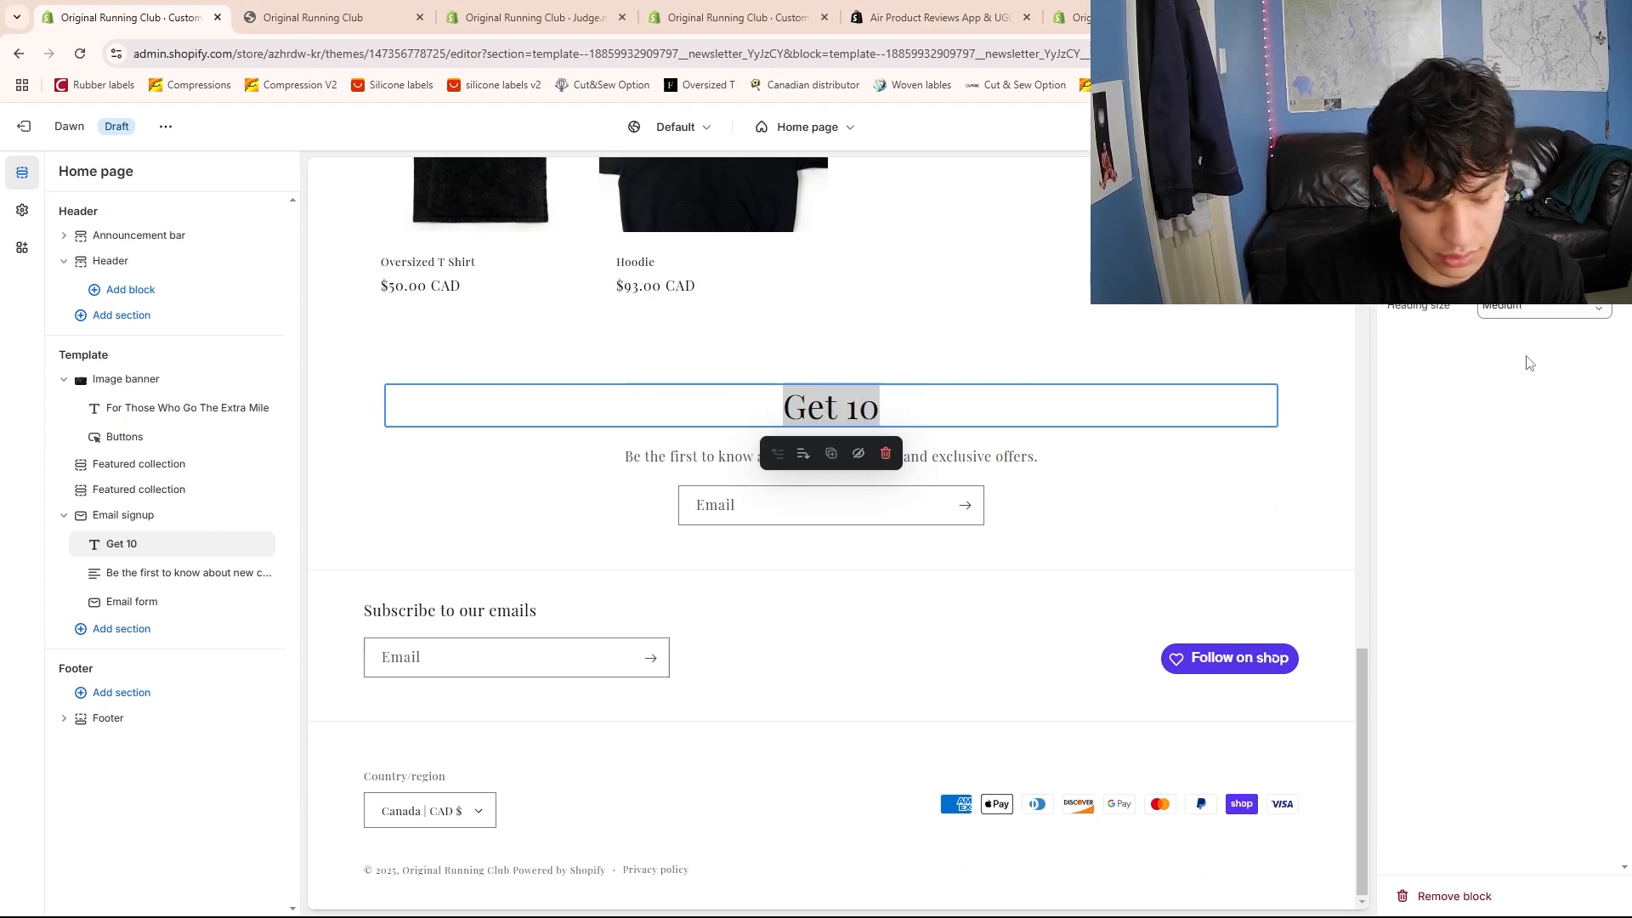
pyautogui.write('% off your')
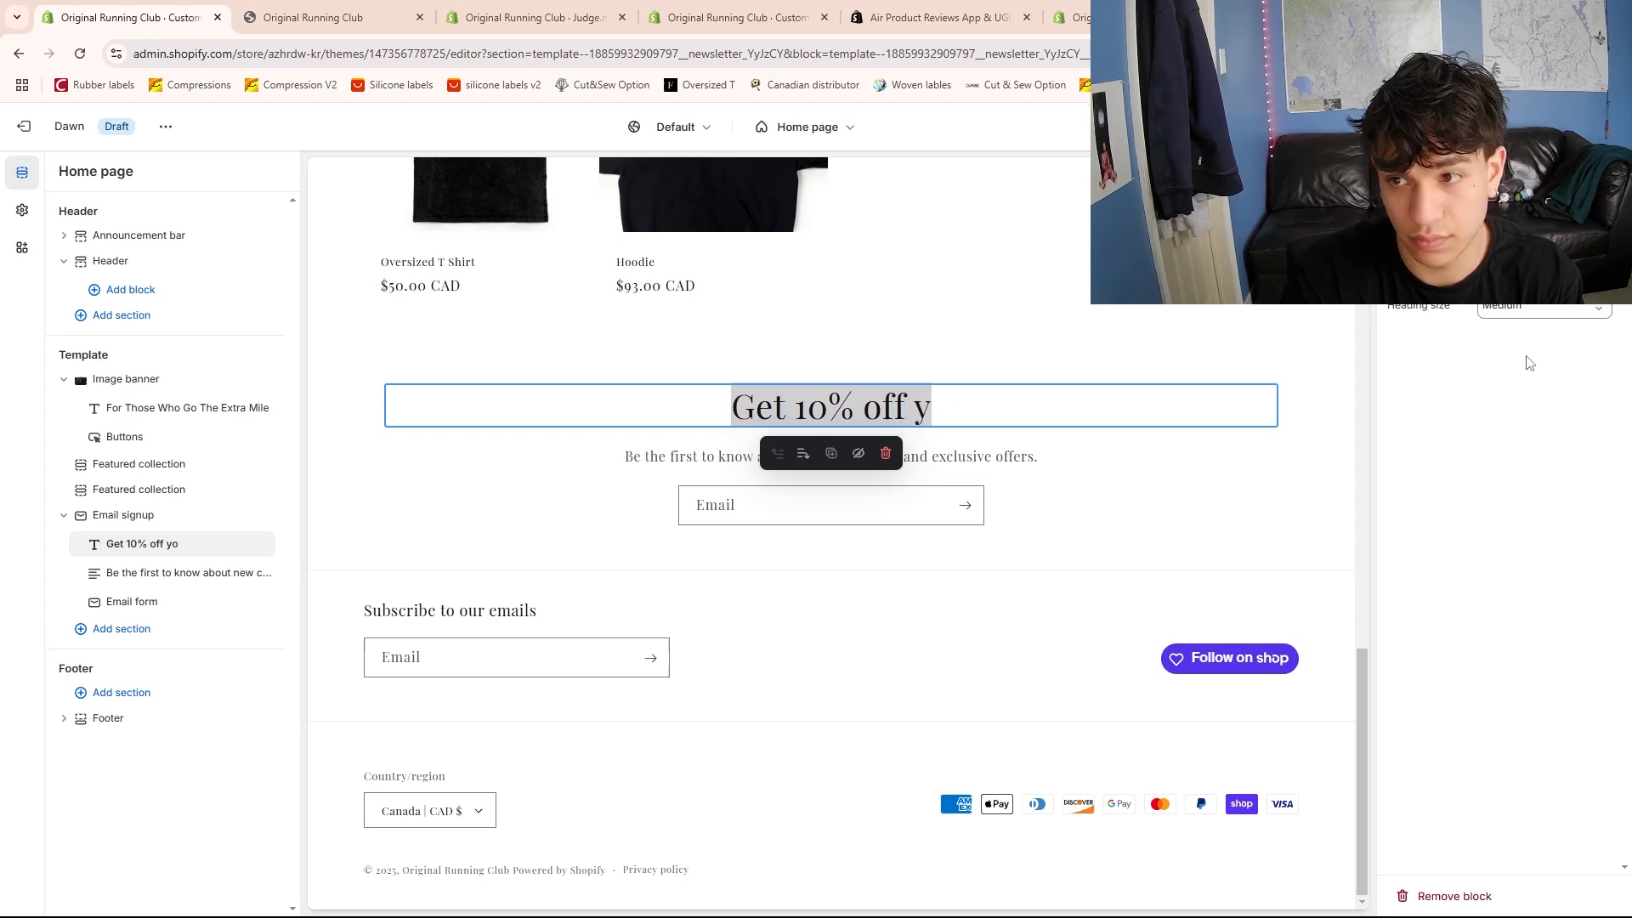
pyautogui.press('BackSpace')
pyautogui.press('BackSpace')
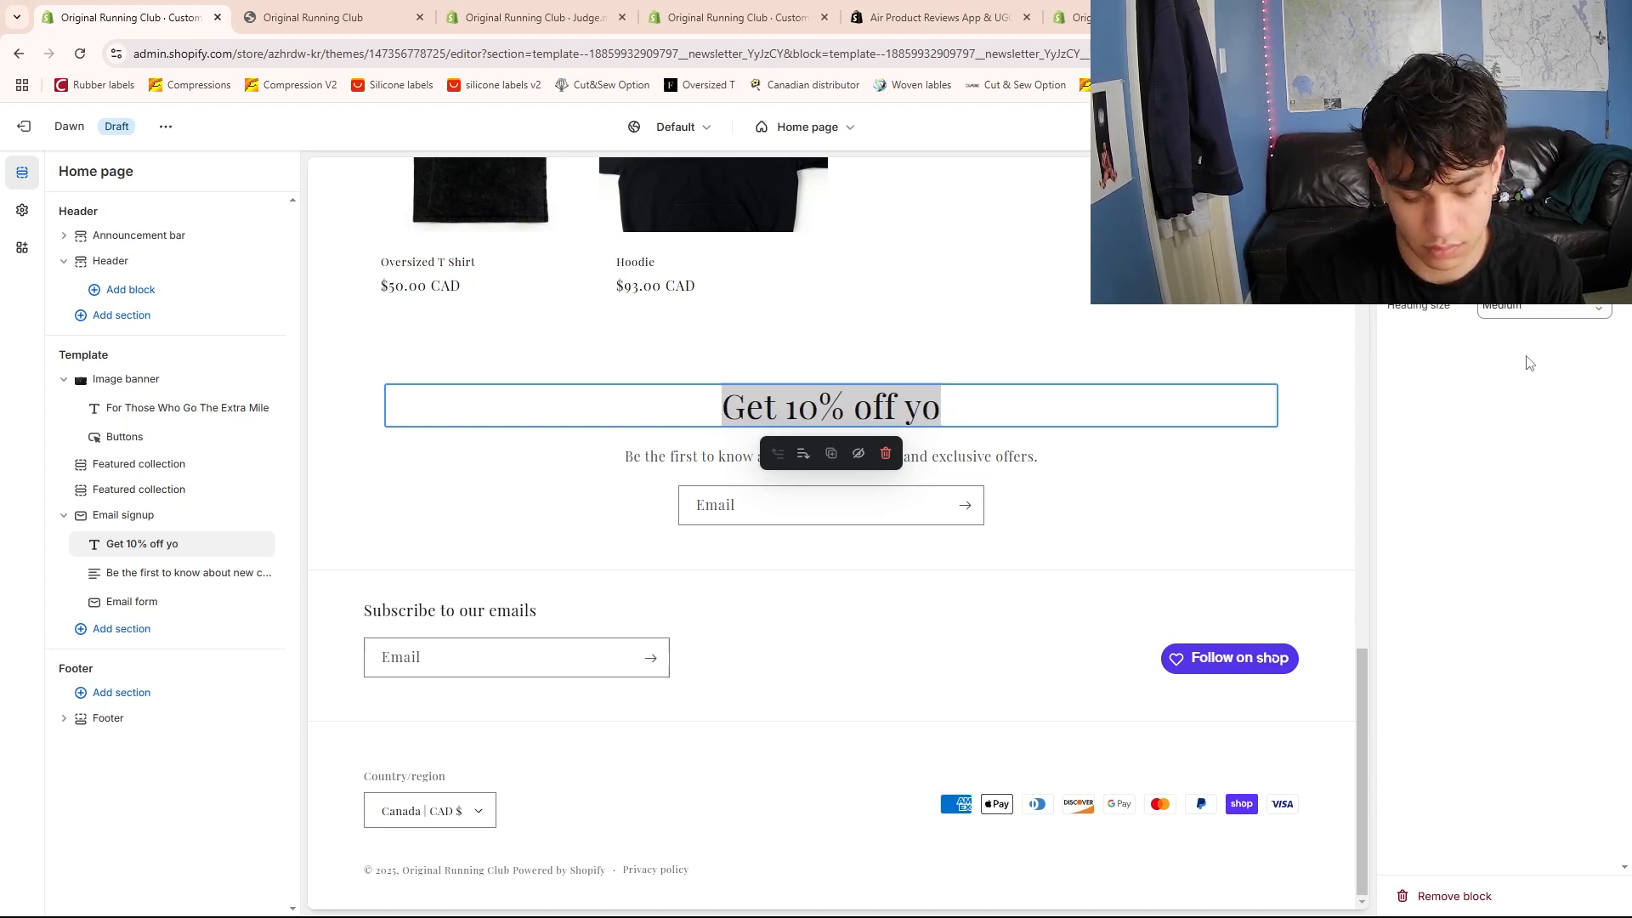
pyautogui.write('ur order')
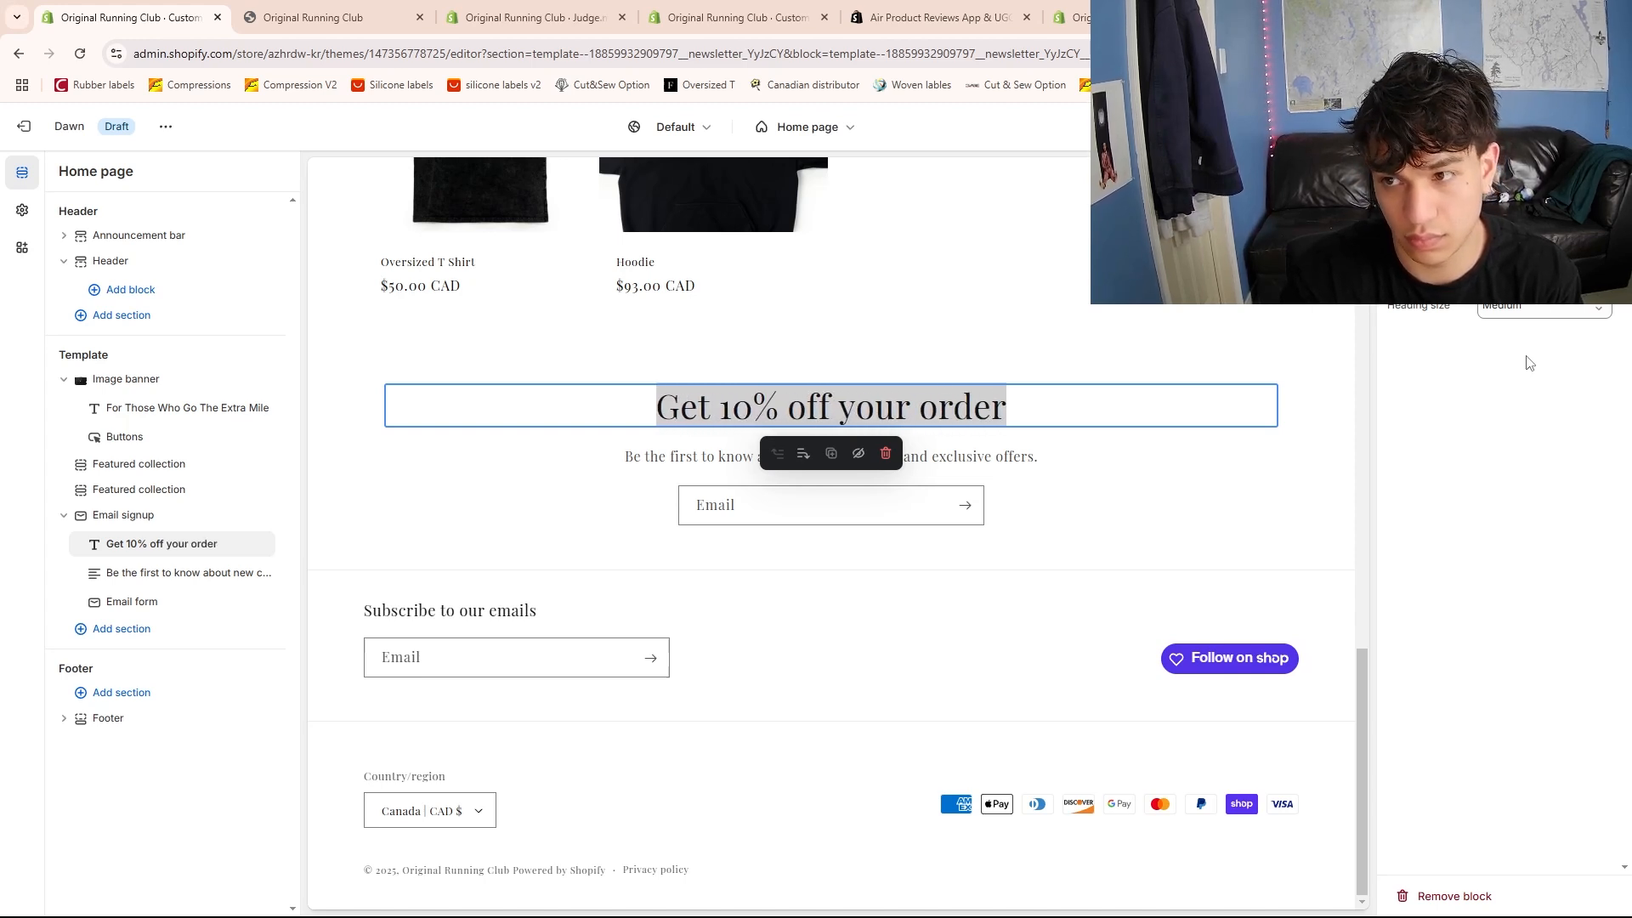
pyautogui.click(1133, 510)
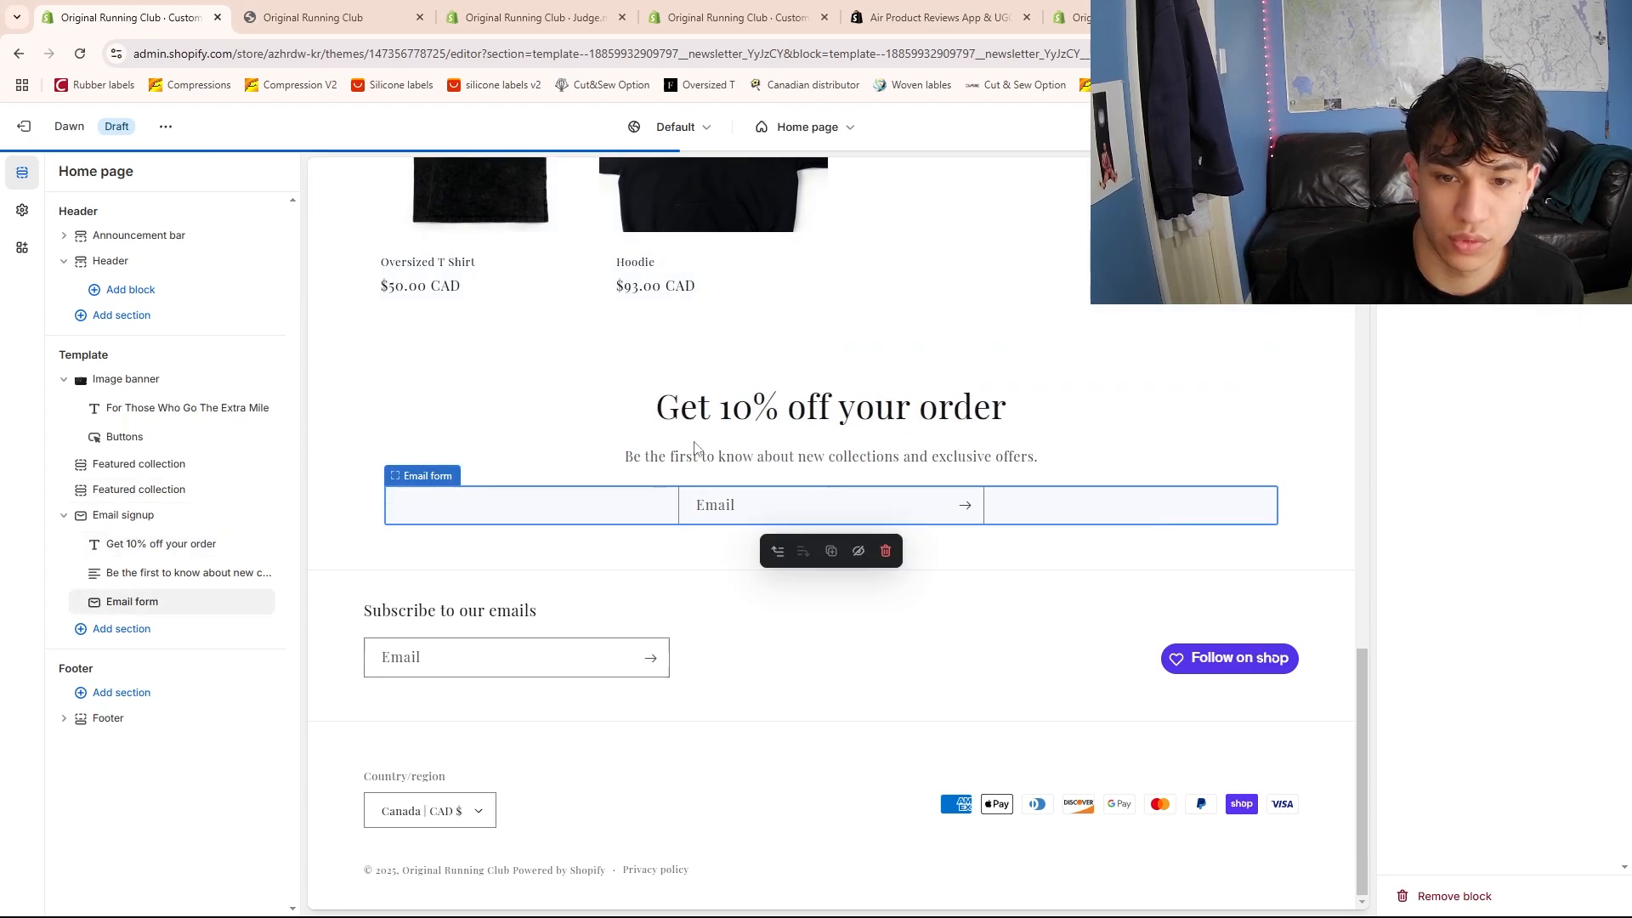
pyautogui.click(845, 500)
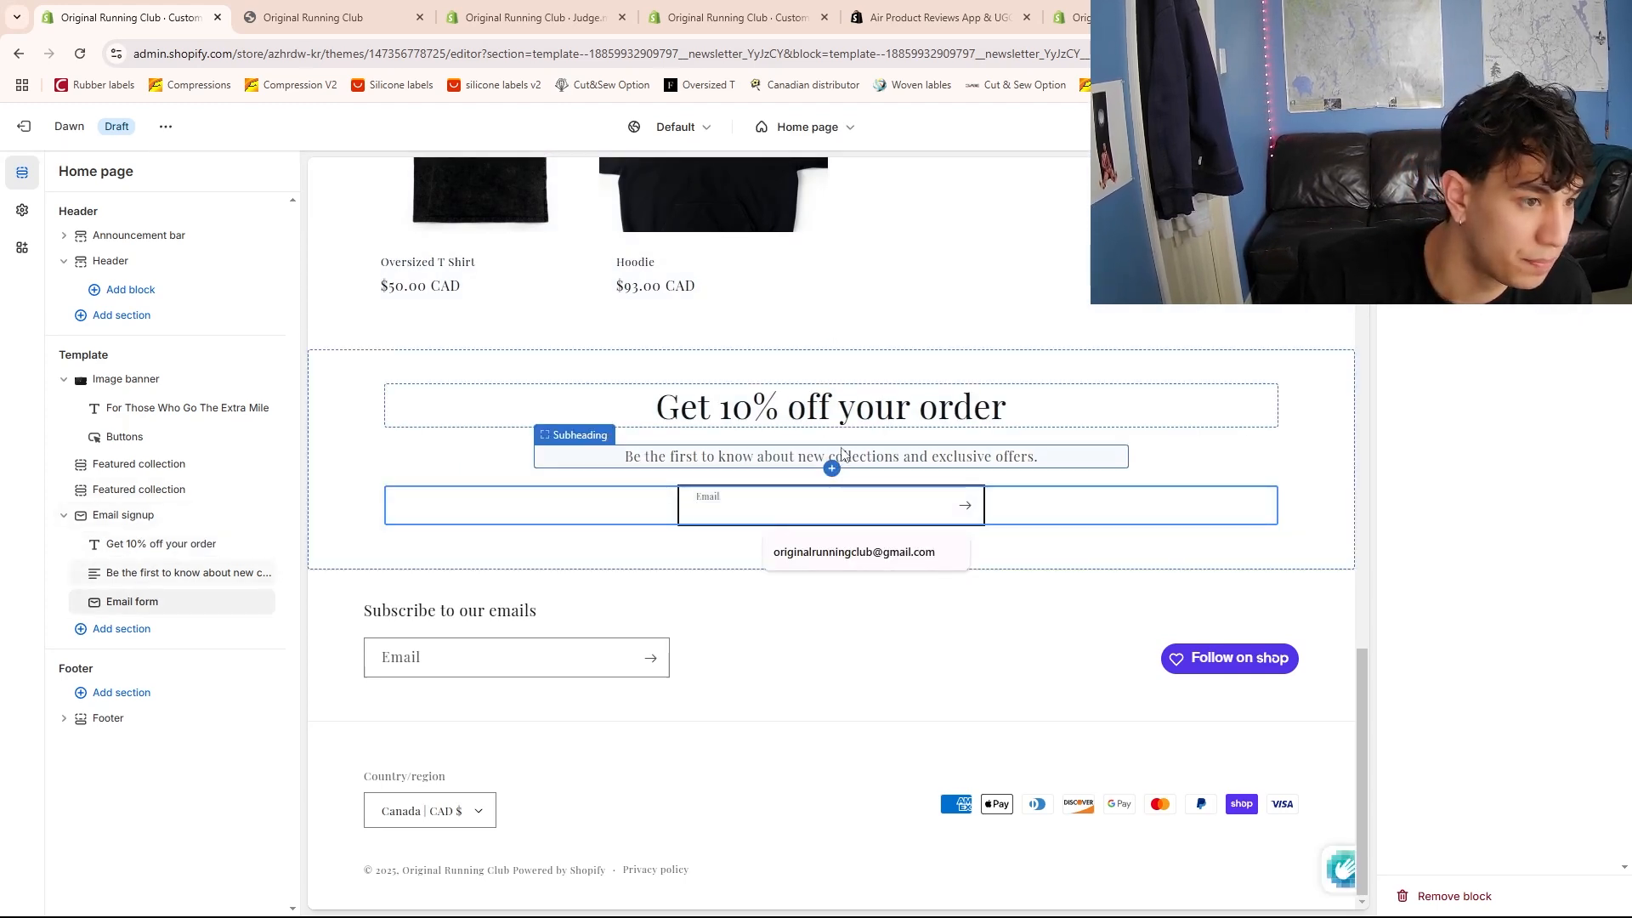
# Change the discount in the Email signup heading to 15%, making it "Get 15% off your order"
pyautogui.doubleClick(754, 411)
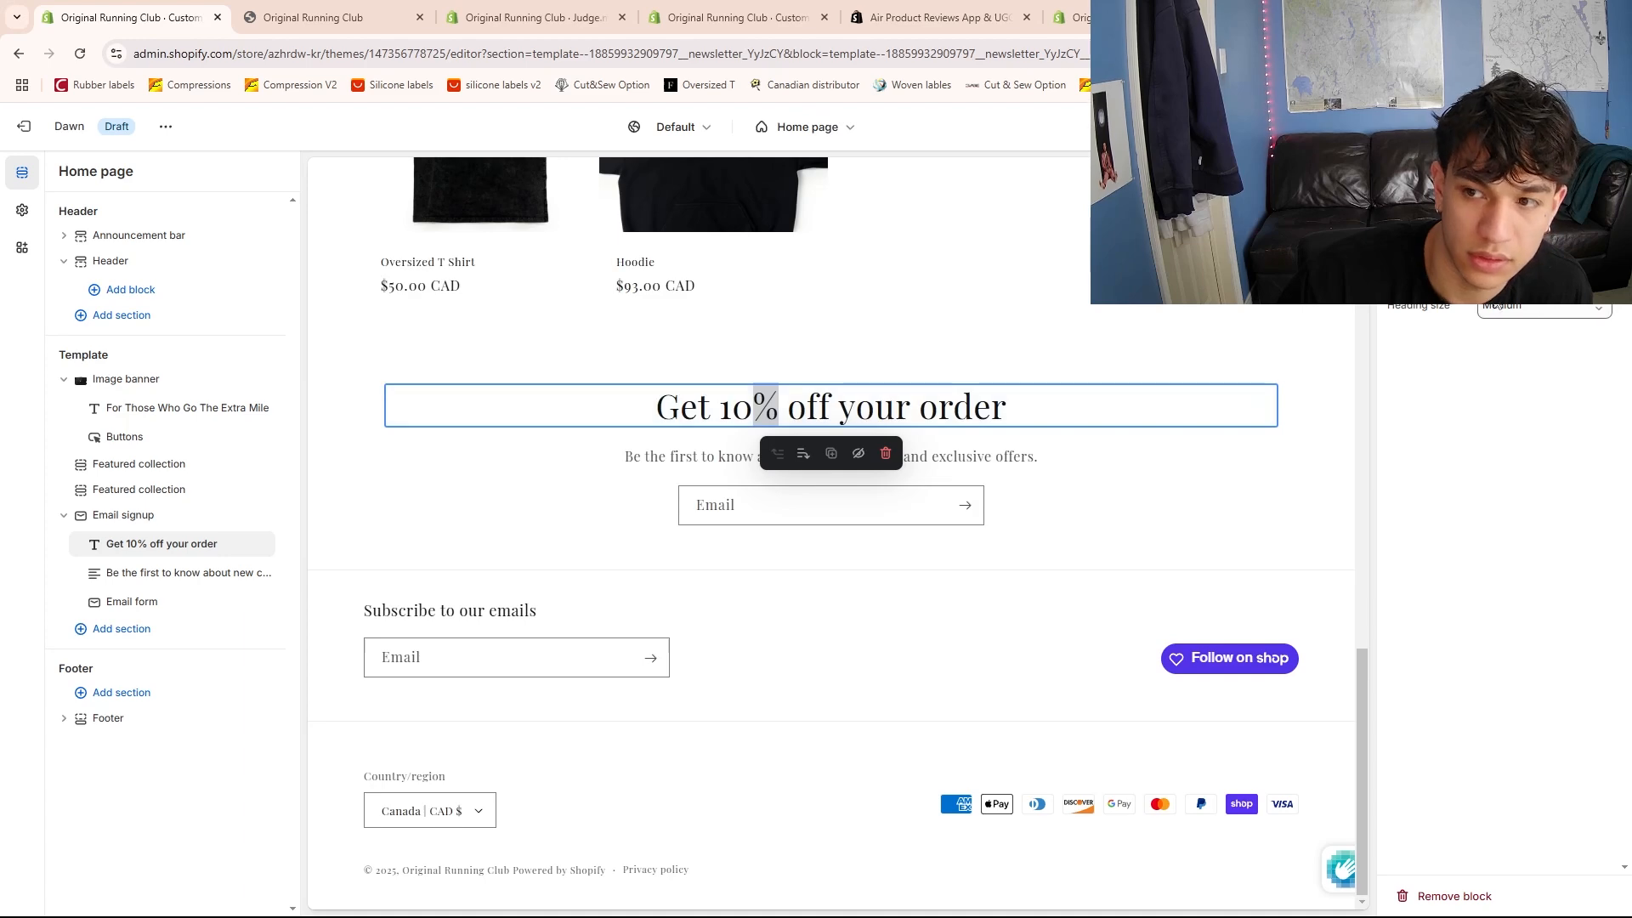
pyautogui.press('Left')
pyautogui.press('BackSpace')
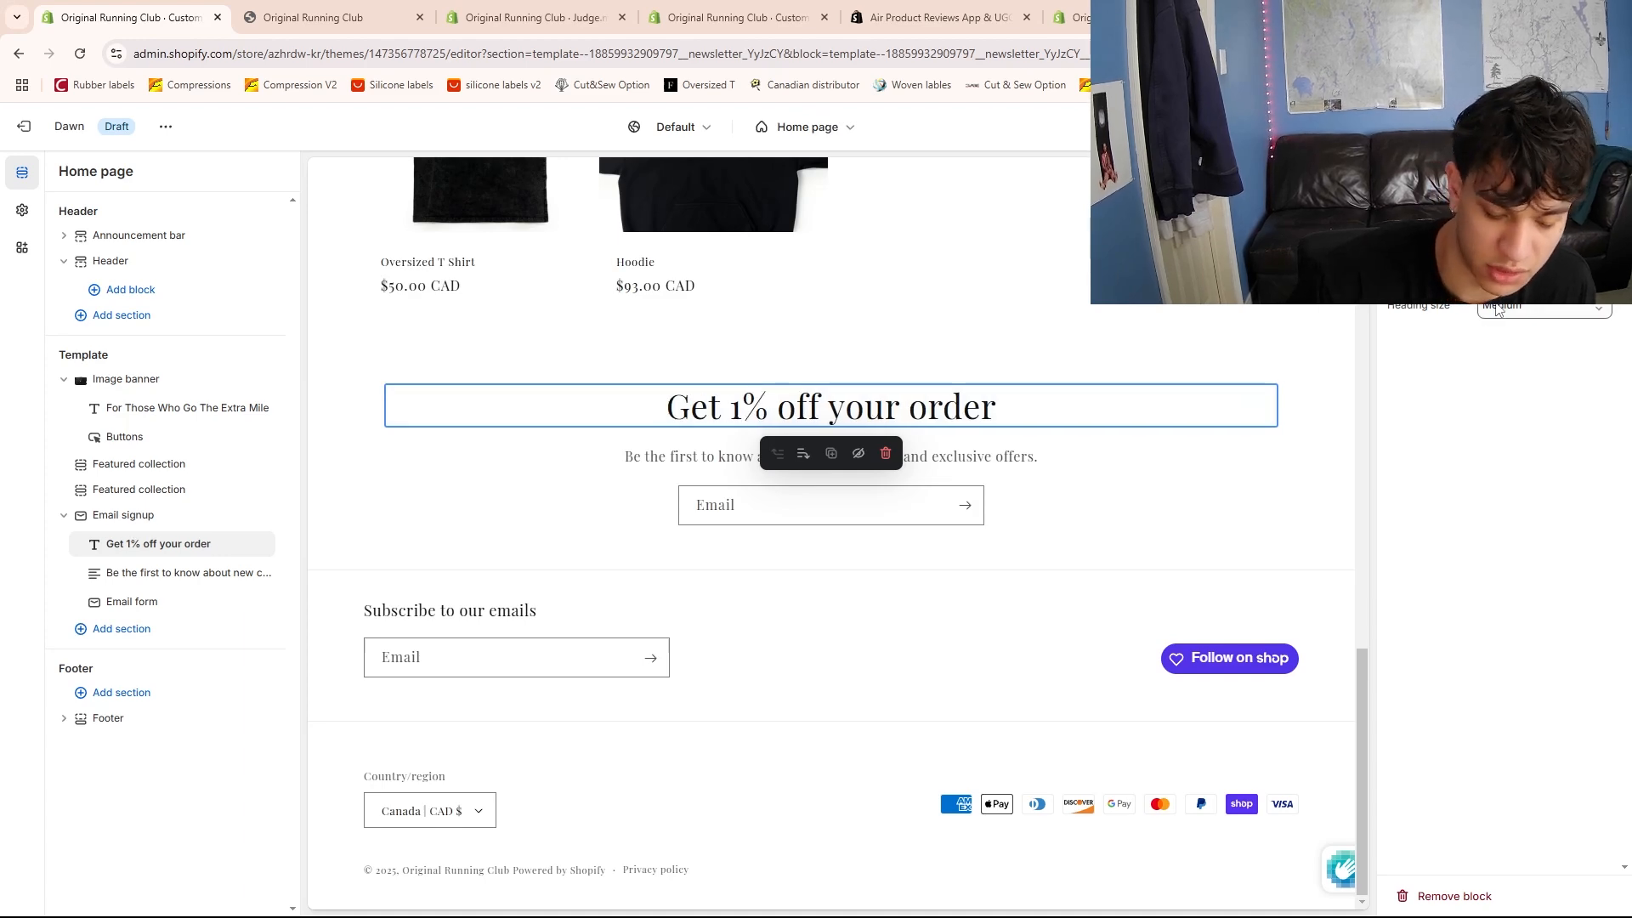
pyautogui.write('5')
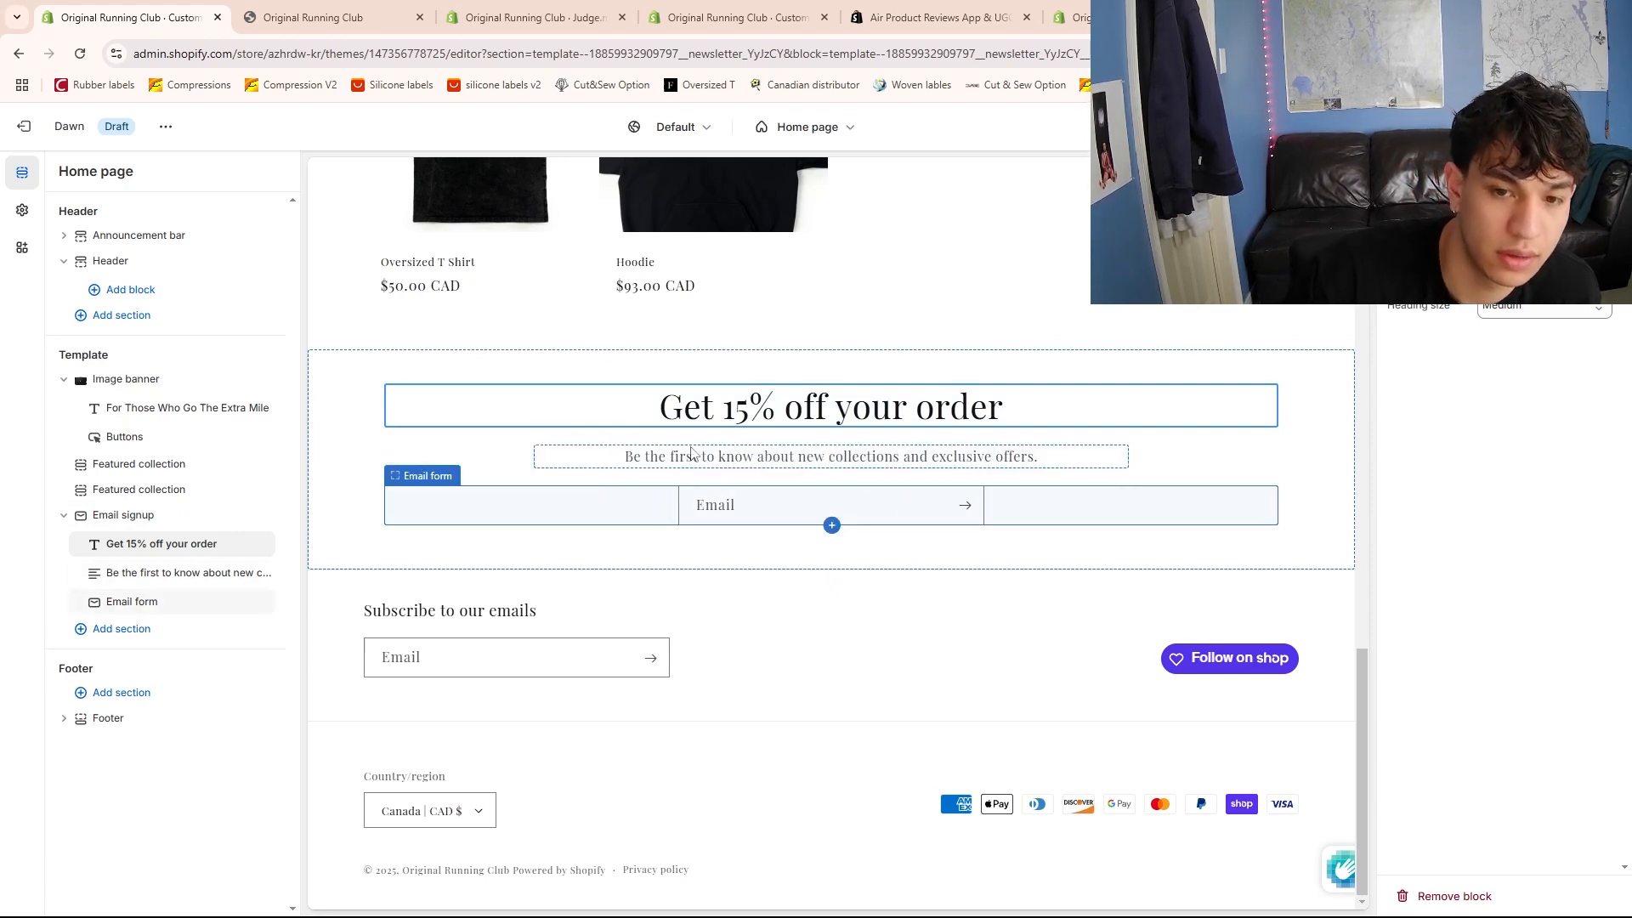
pyautogui.click(646, 455)
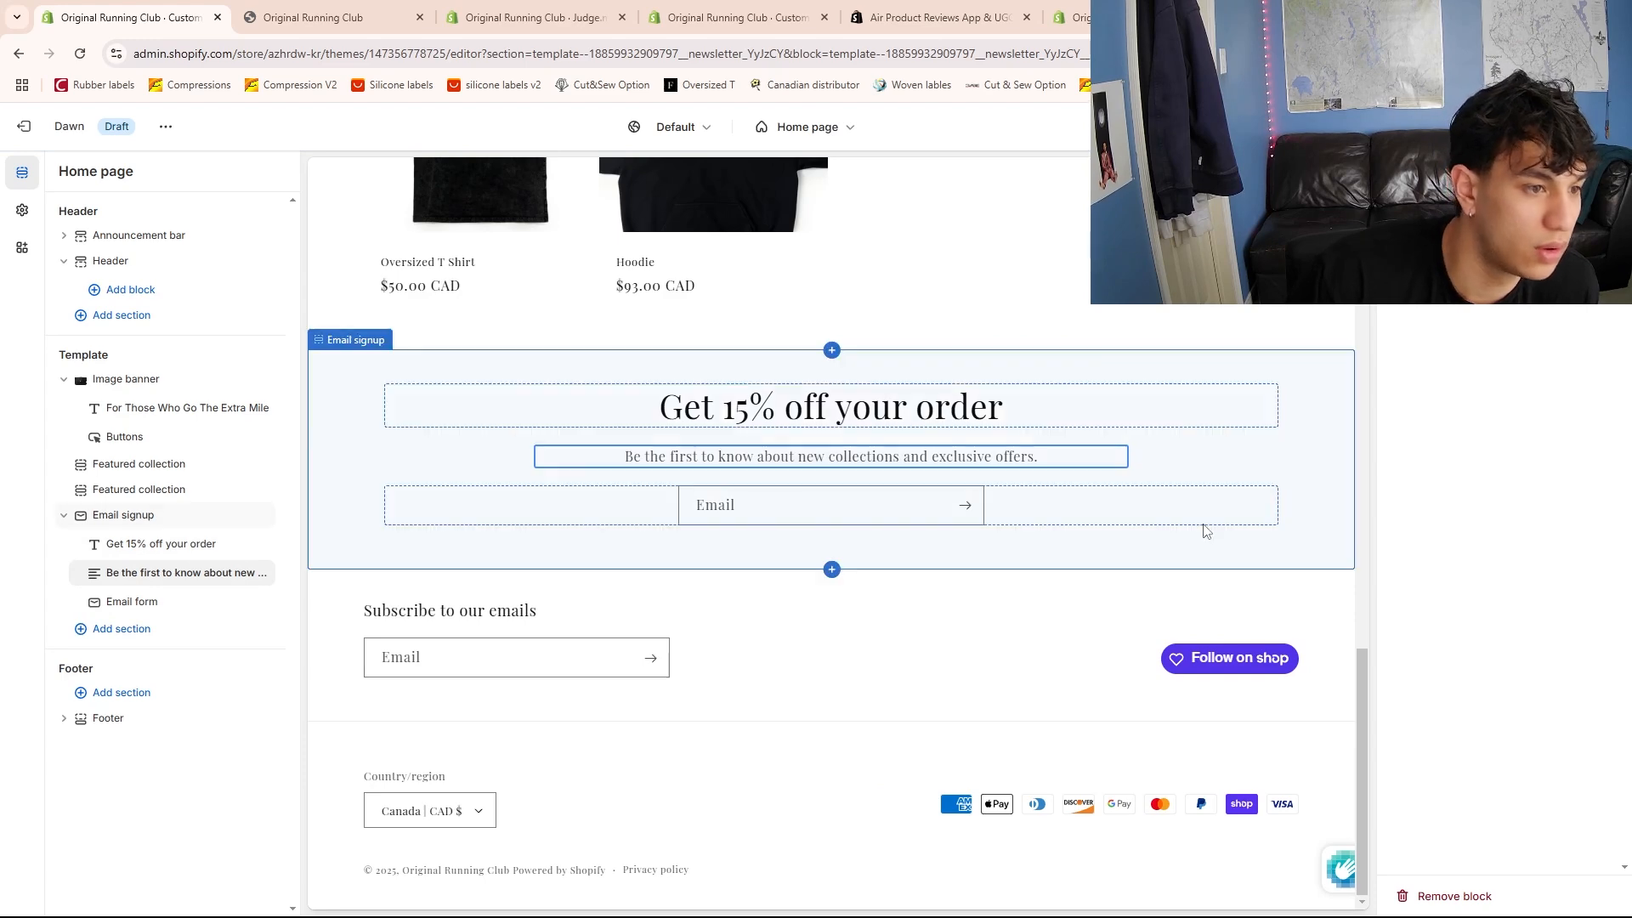
# Select the footer below the Email signup section and hide it
pyautogui.scroll(5, 1224, 539)
pyautogui.scroll(-4, 1224, 547)
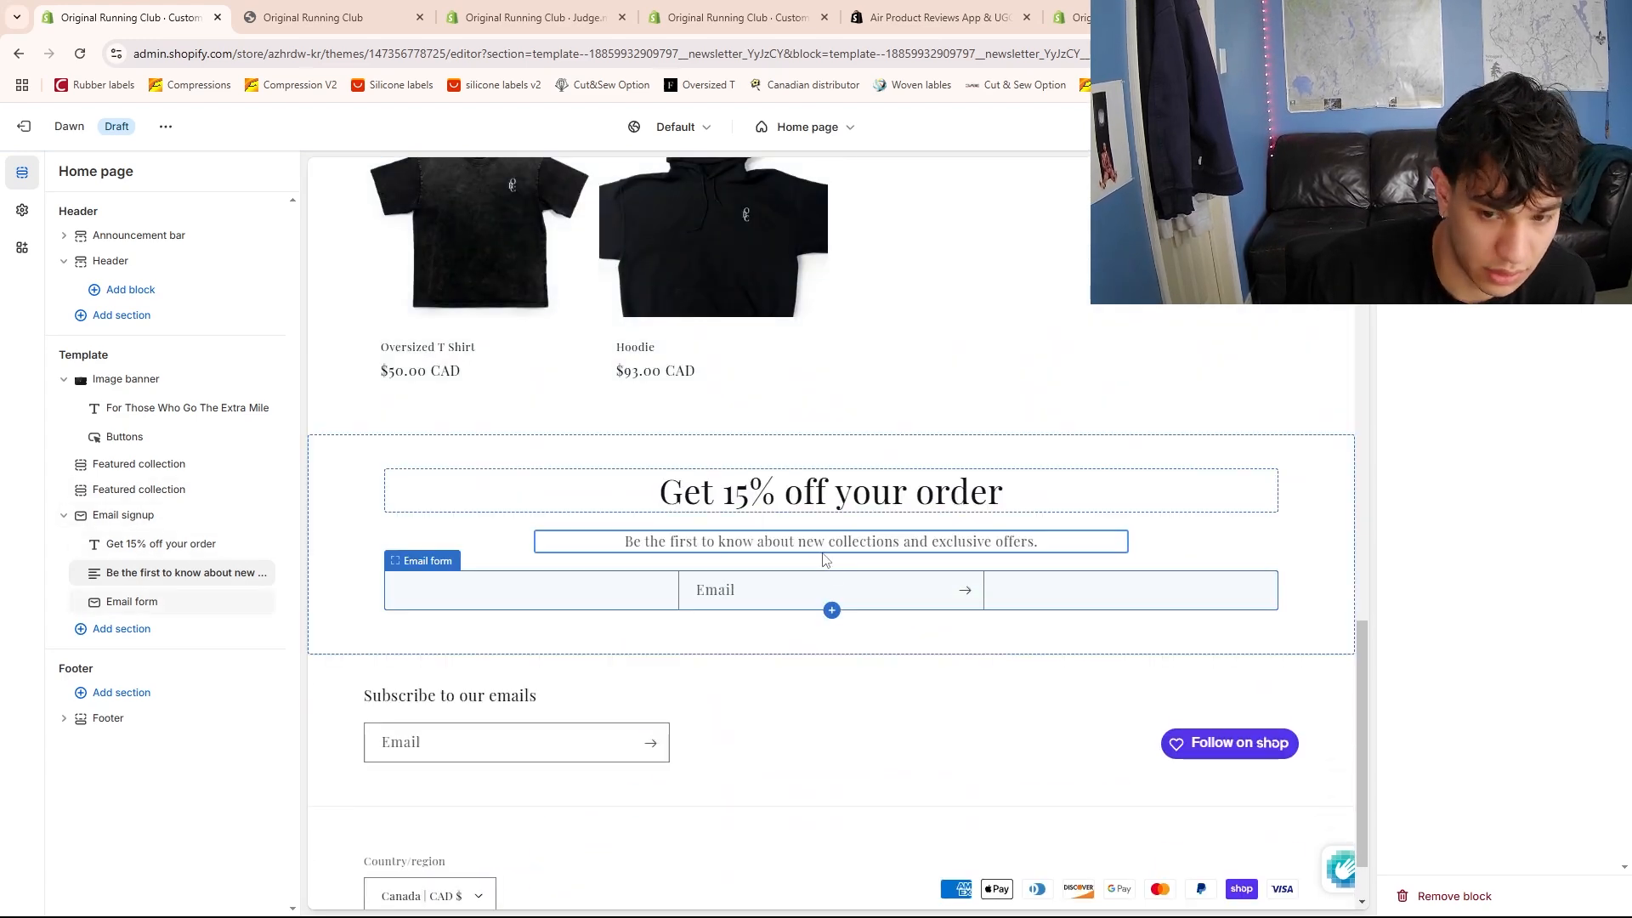
pyautogui.click(861, 711)
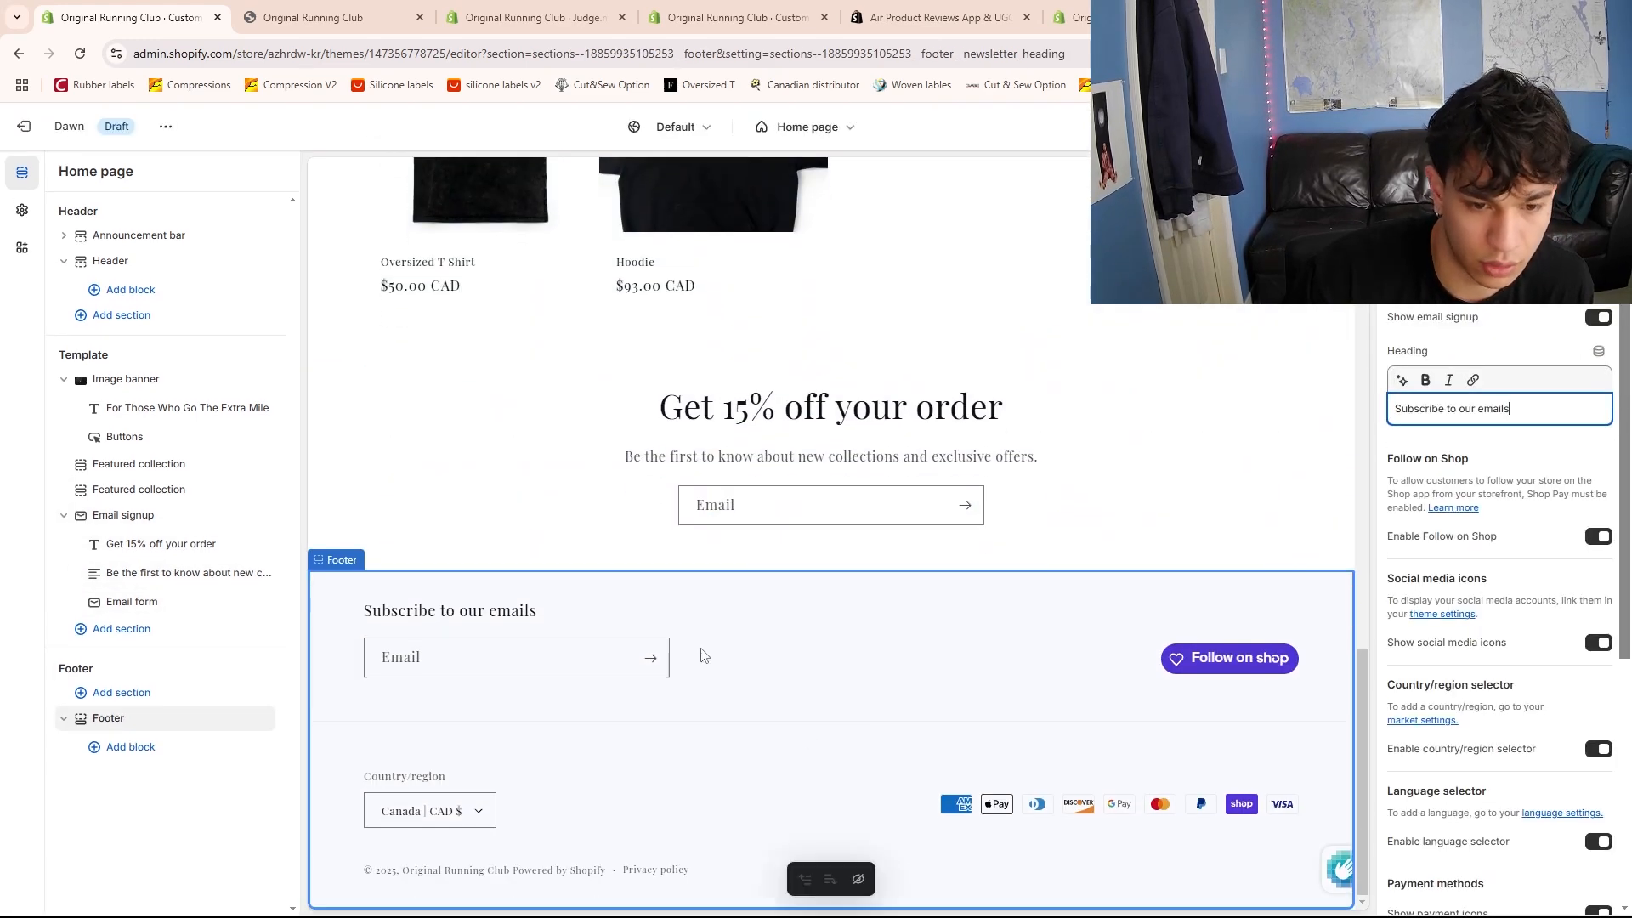
pyautogui.rightClick(702, 656)
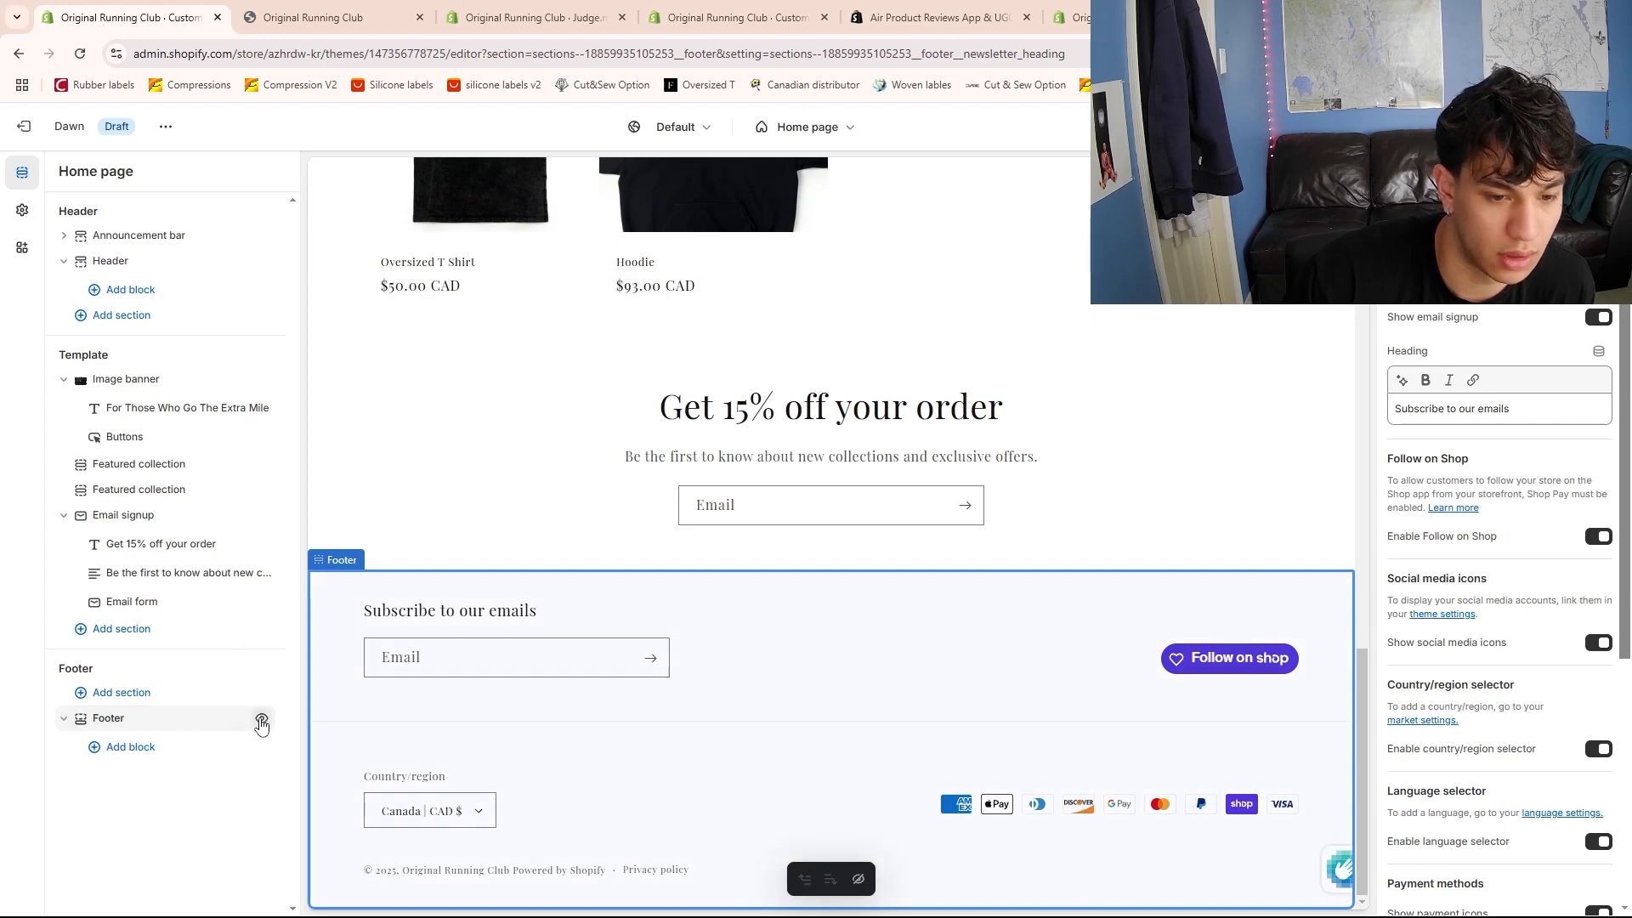
pyautogui.click(261, 722)
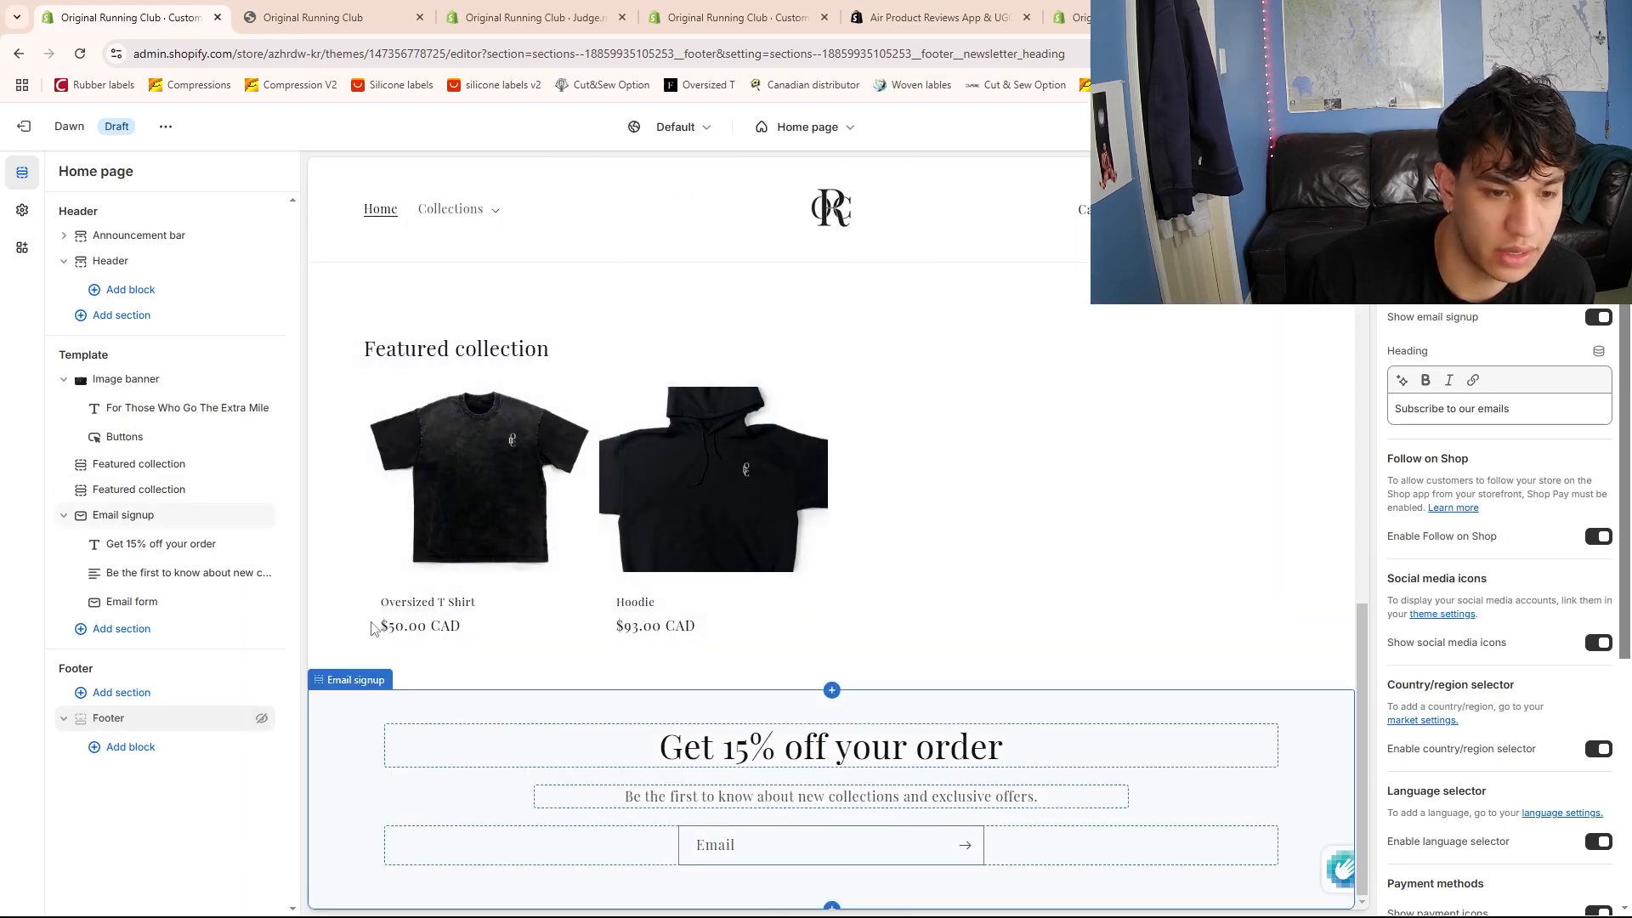
# Add a Contact form section below the Email signup section and replace its heading with "Have any feedback for us?"
pyautogui.click(124, 640)
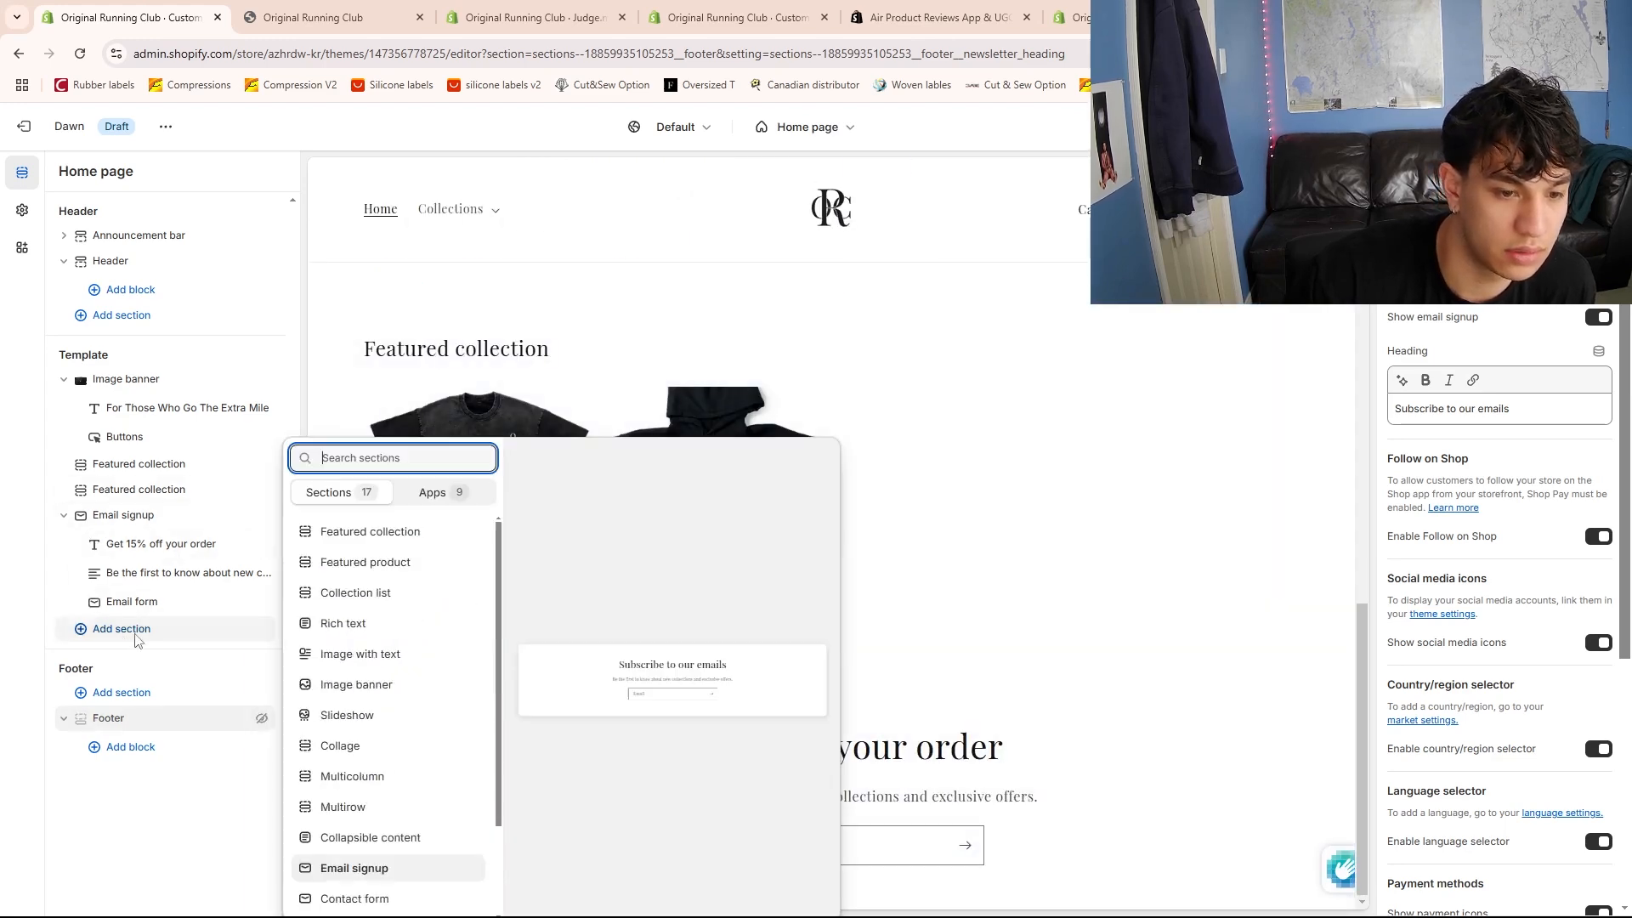
pyautogui.click(374, 888)
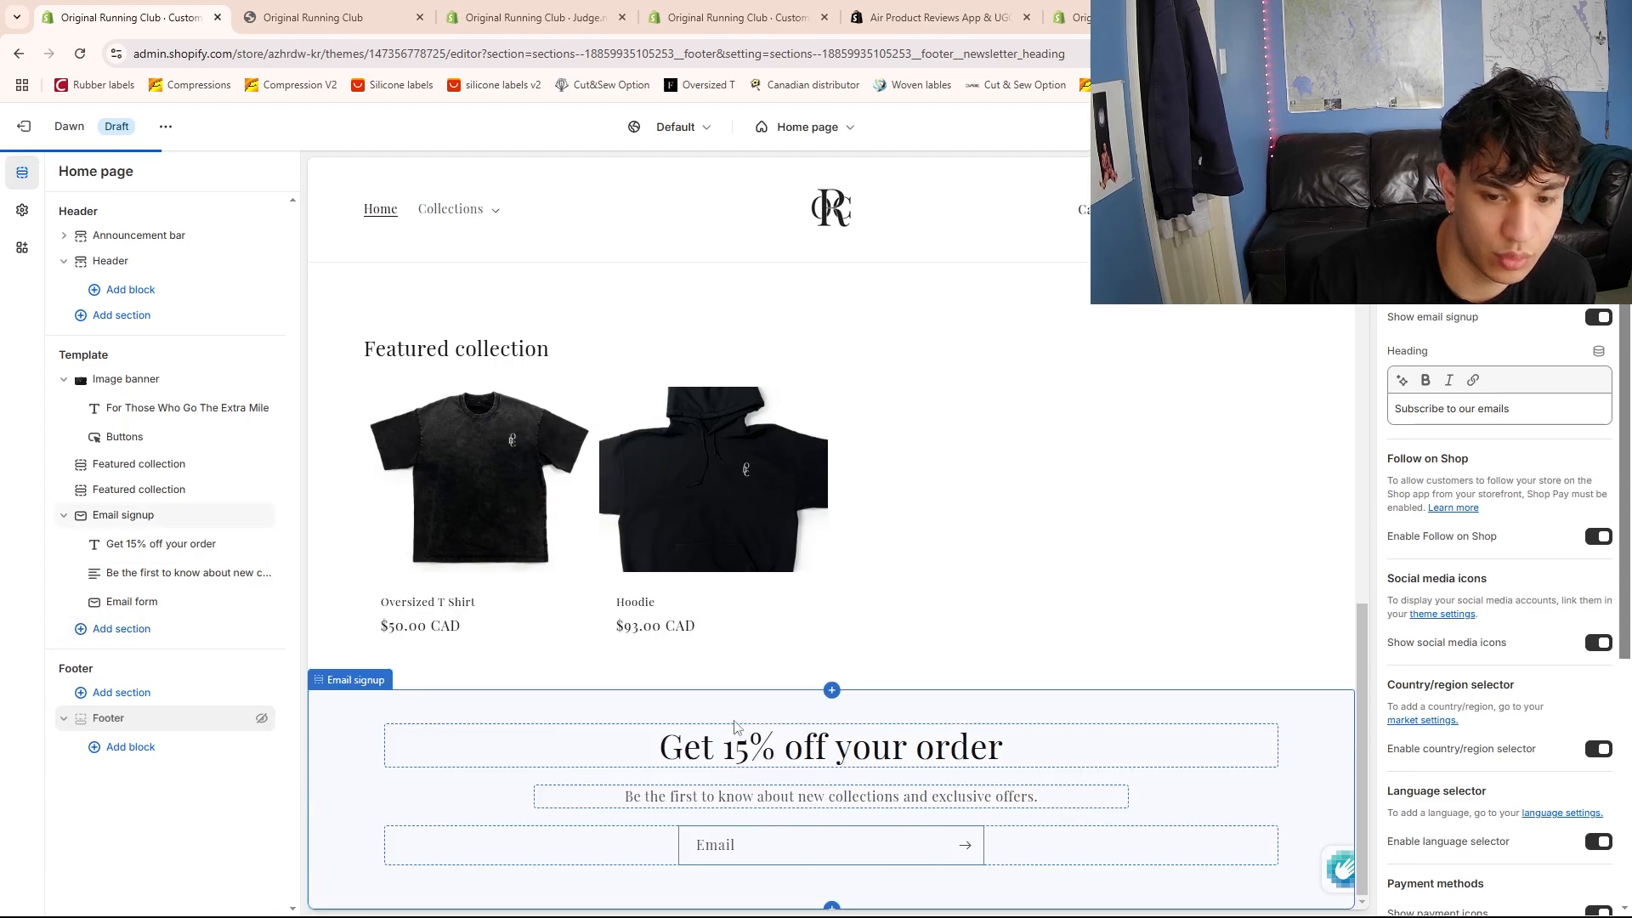
pyautogui.tripleClick(662, 567)
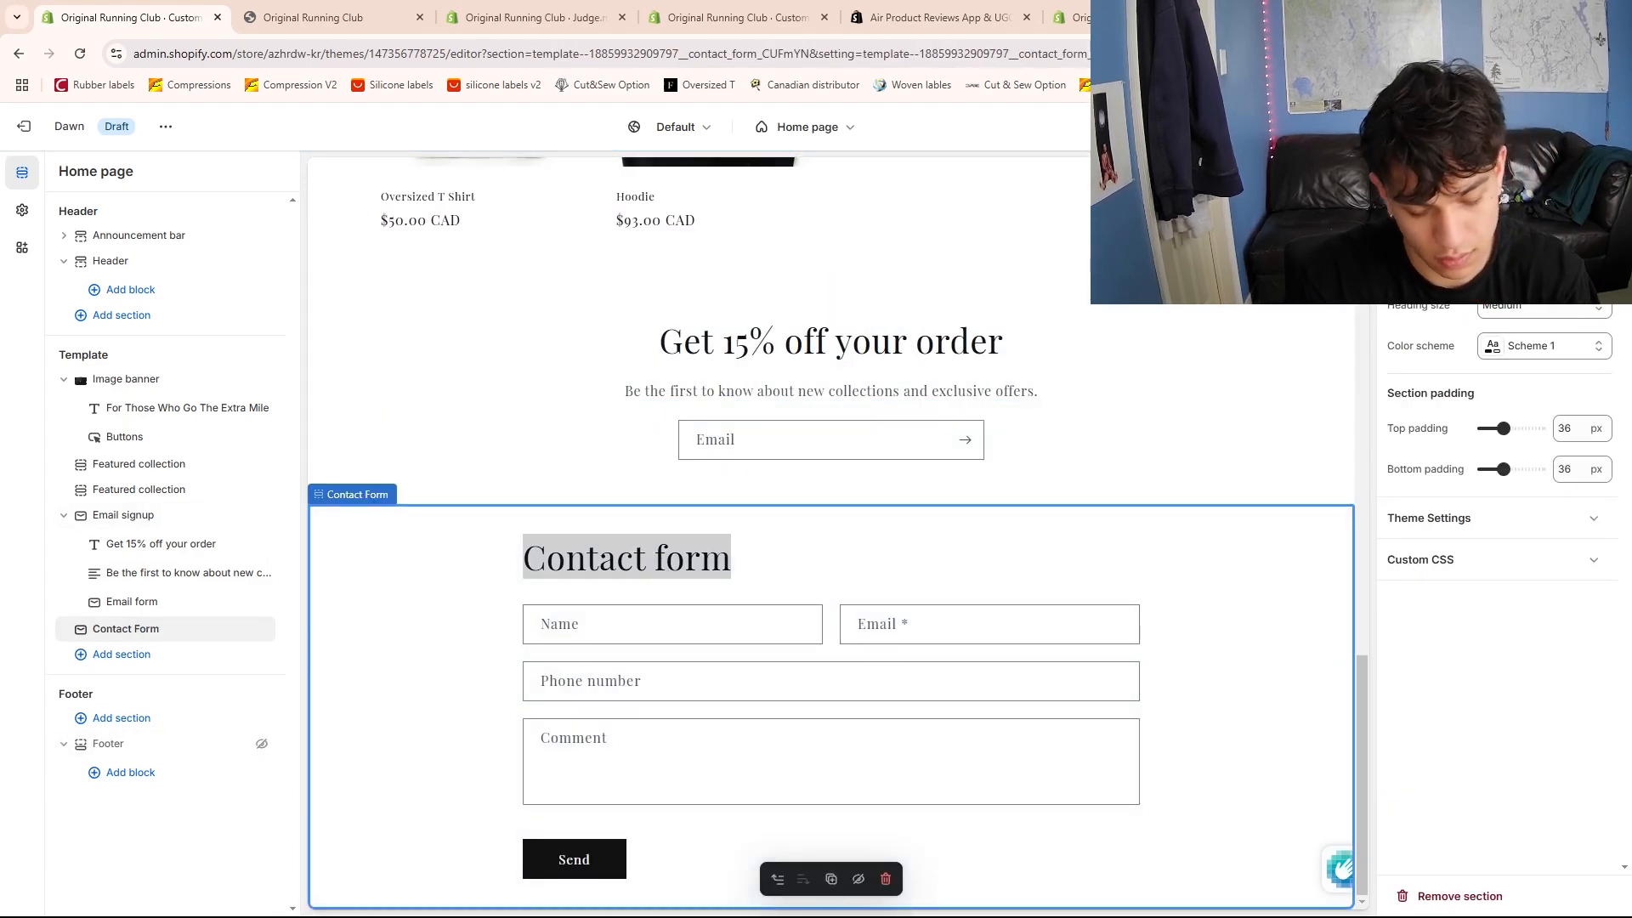
pyautogui.hotkey('alt', 'f')
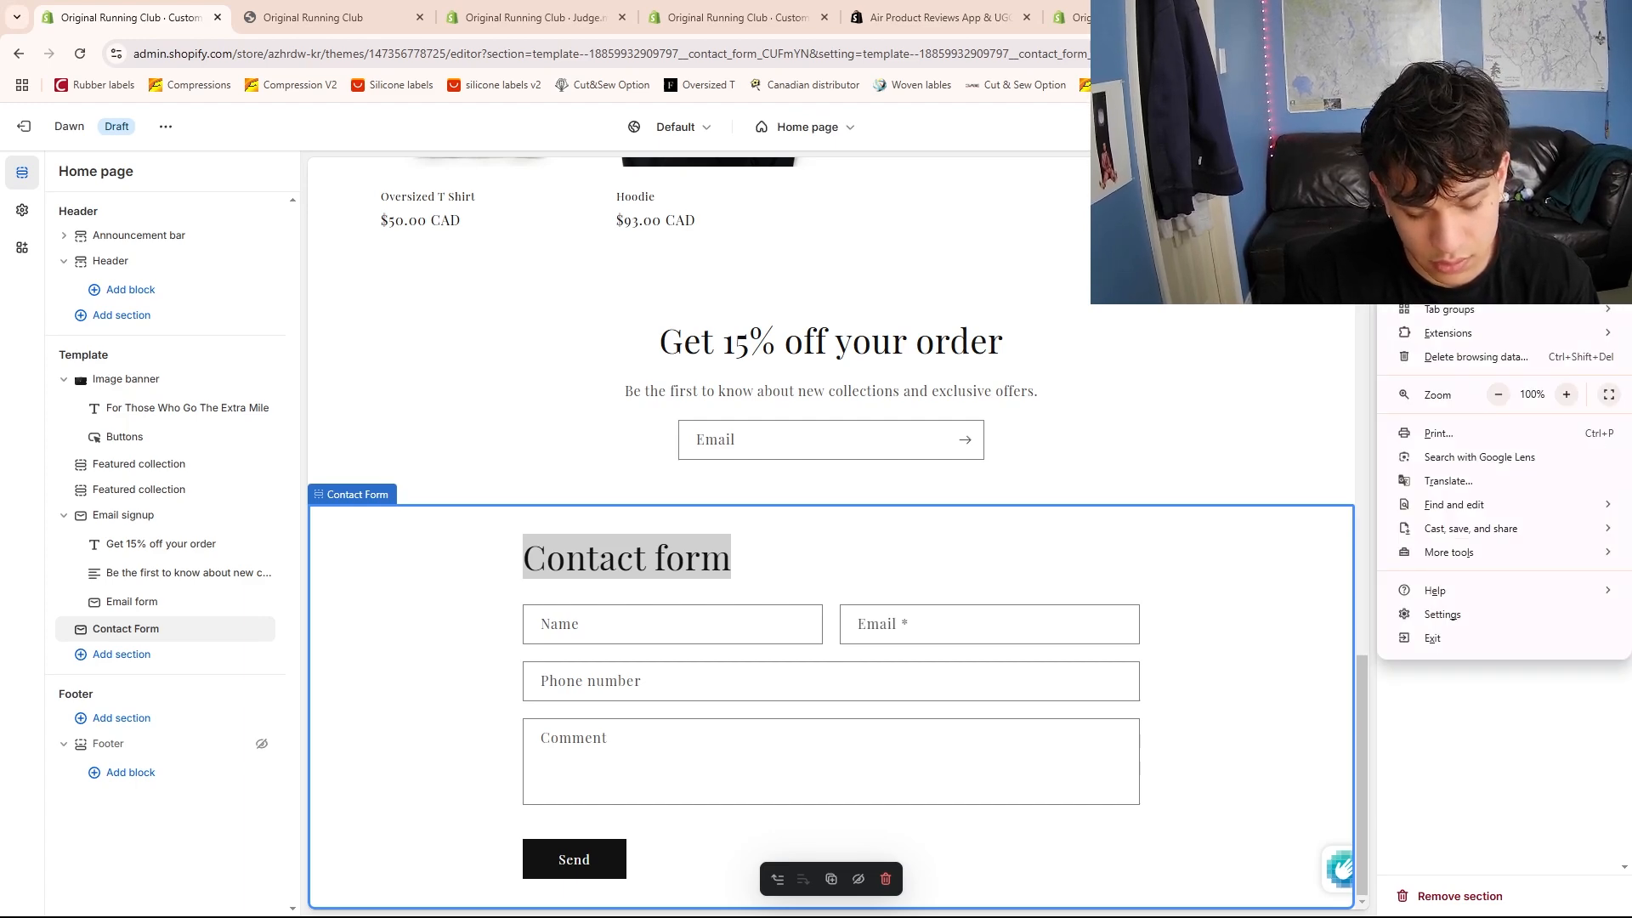
pyautogui.click(1329, 375)
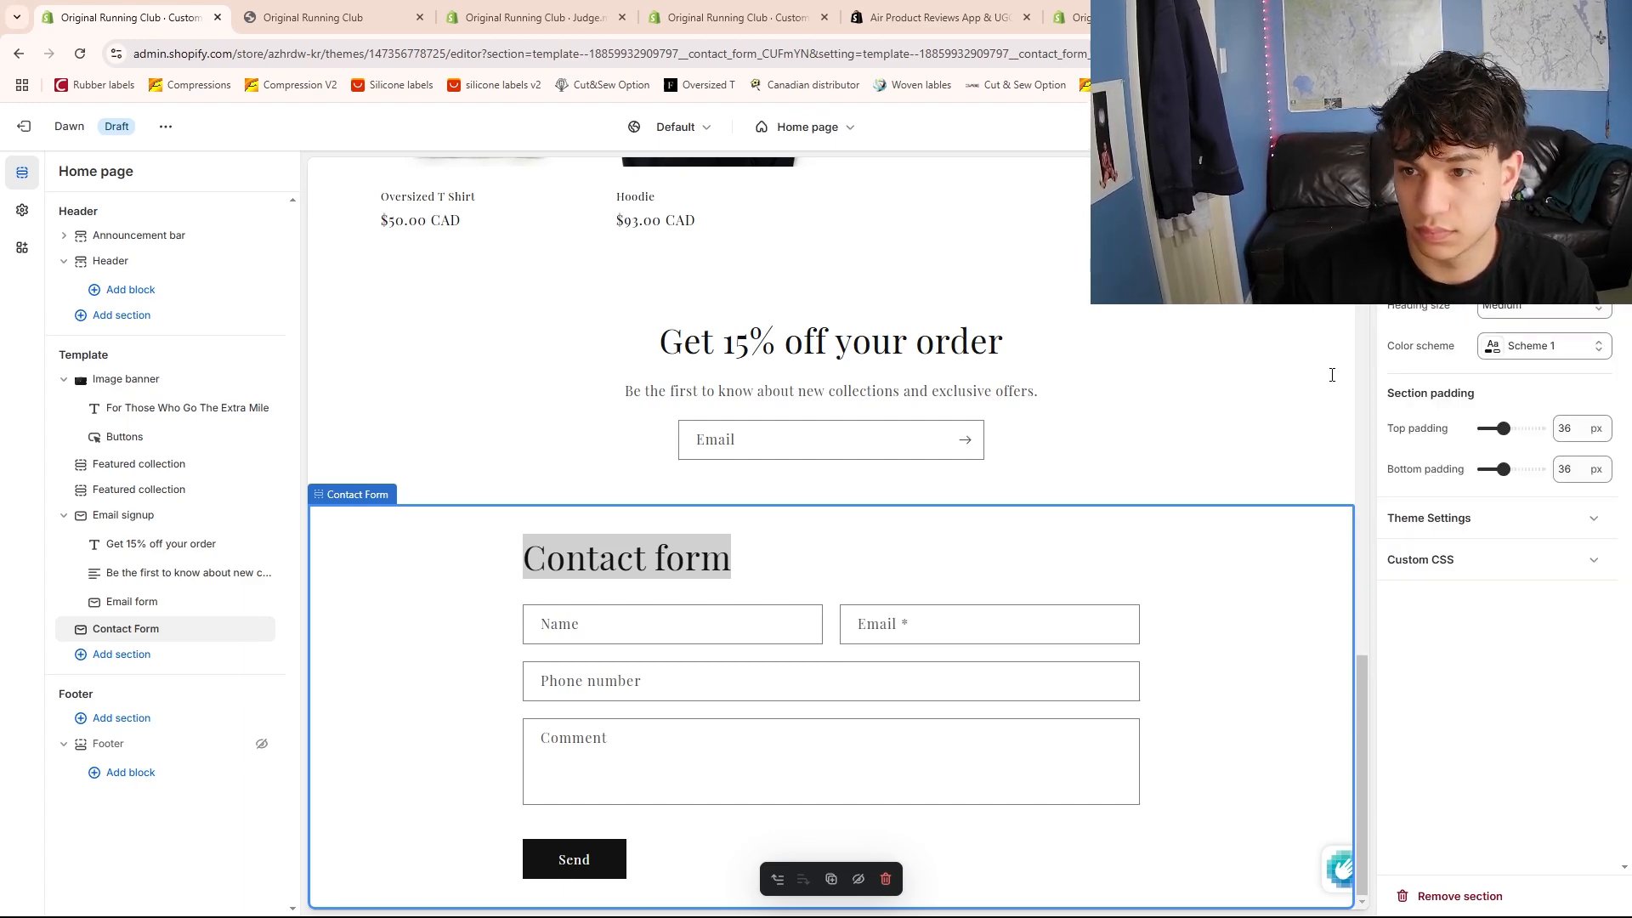
pyautogui.click(769, 639)
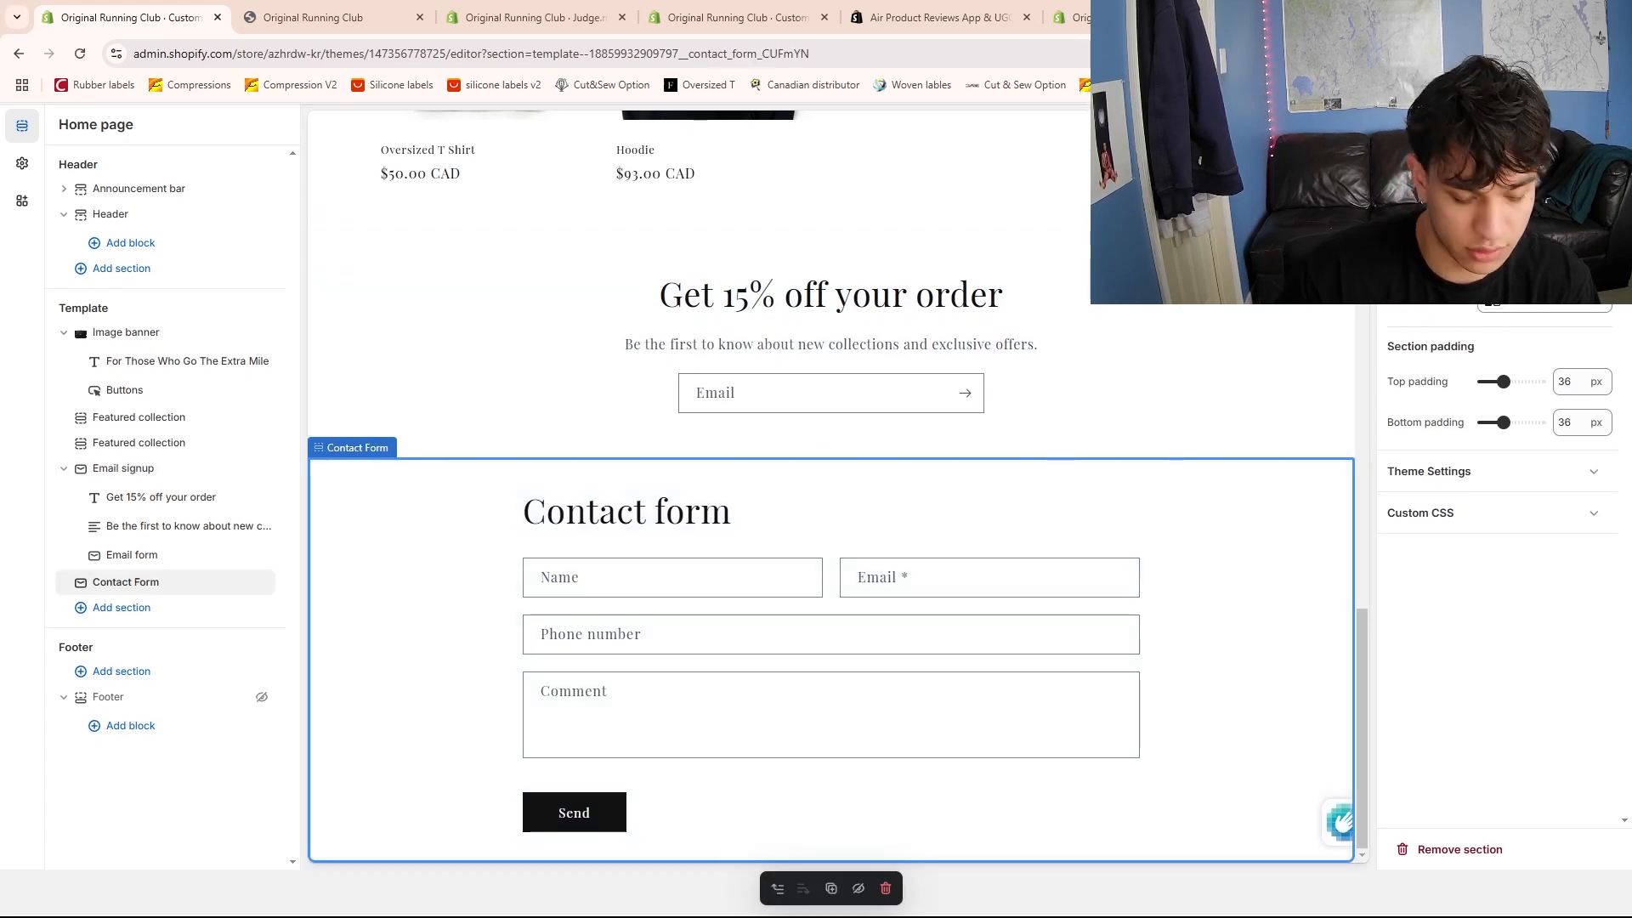
pyautogui.write('Have a')
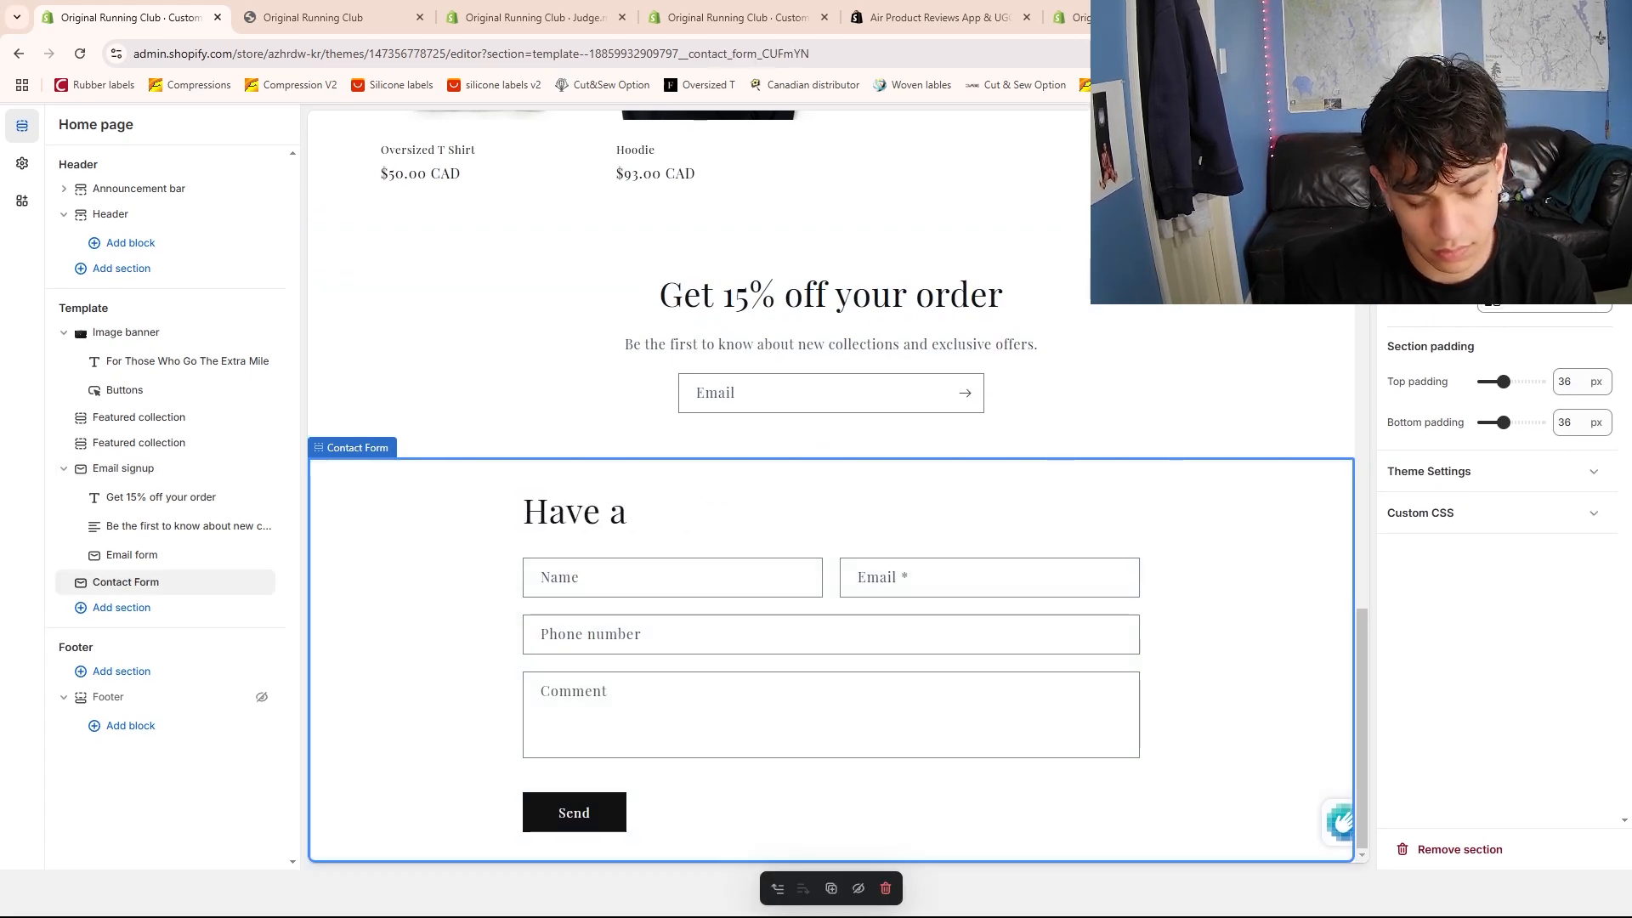
pyautogui.write('ny feedback for us?')
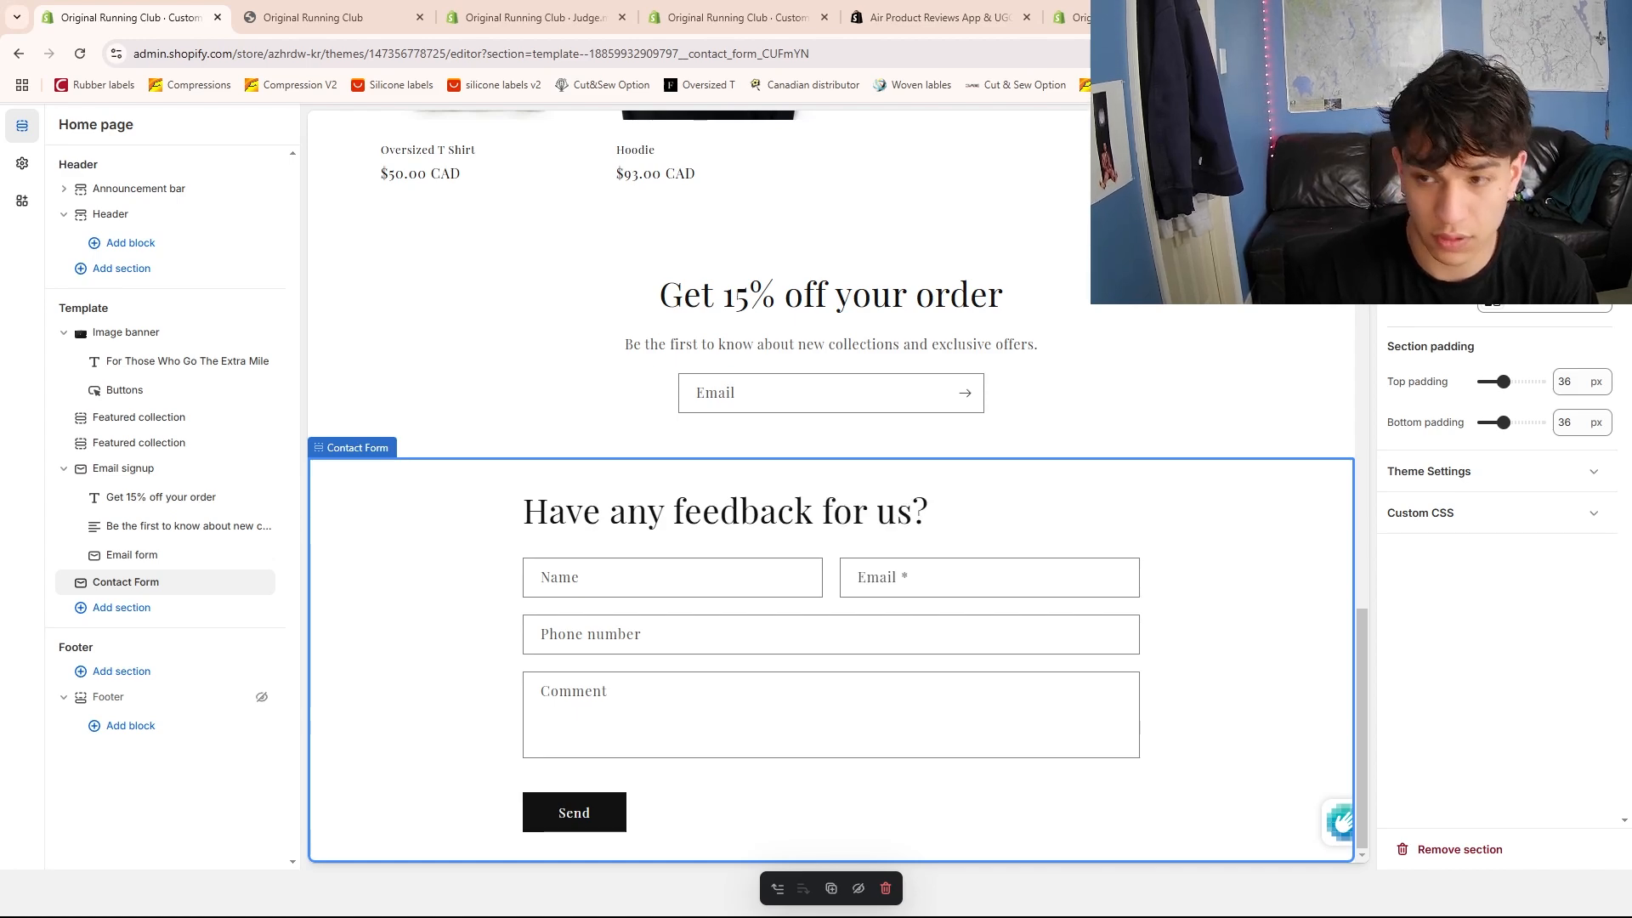
# Set the Contact Form section's heading size to Small and reduce its bottom padding
pyautogui.click(1499, 312)
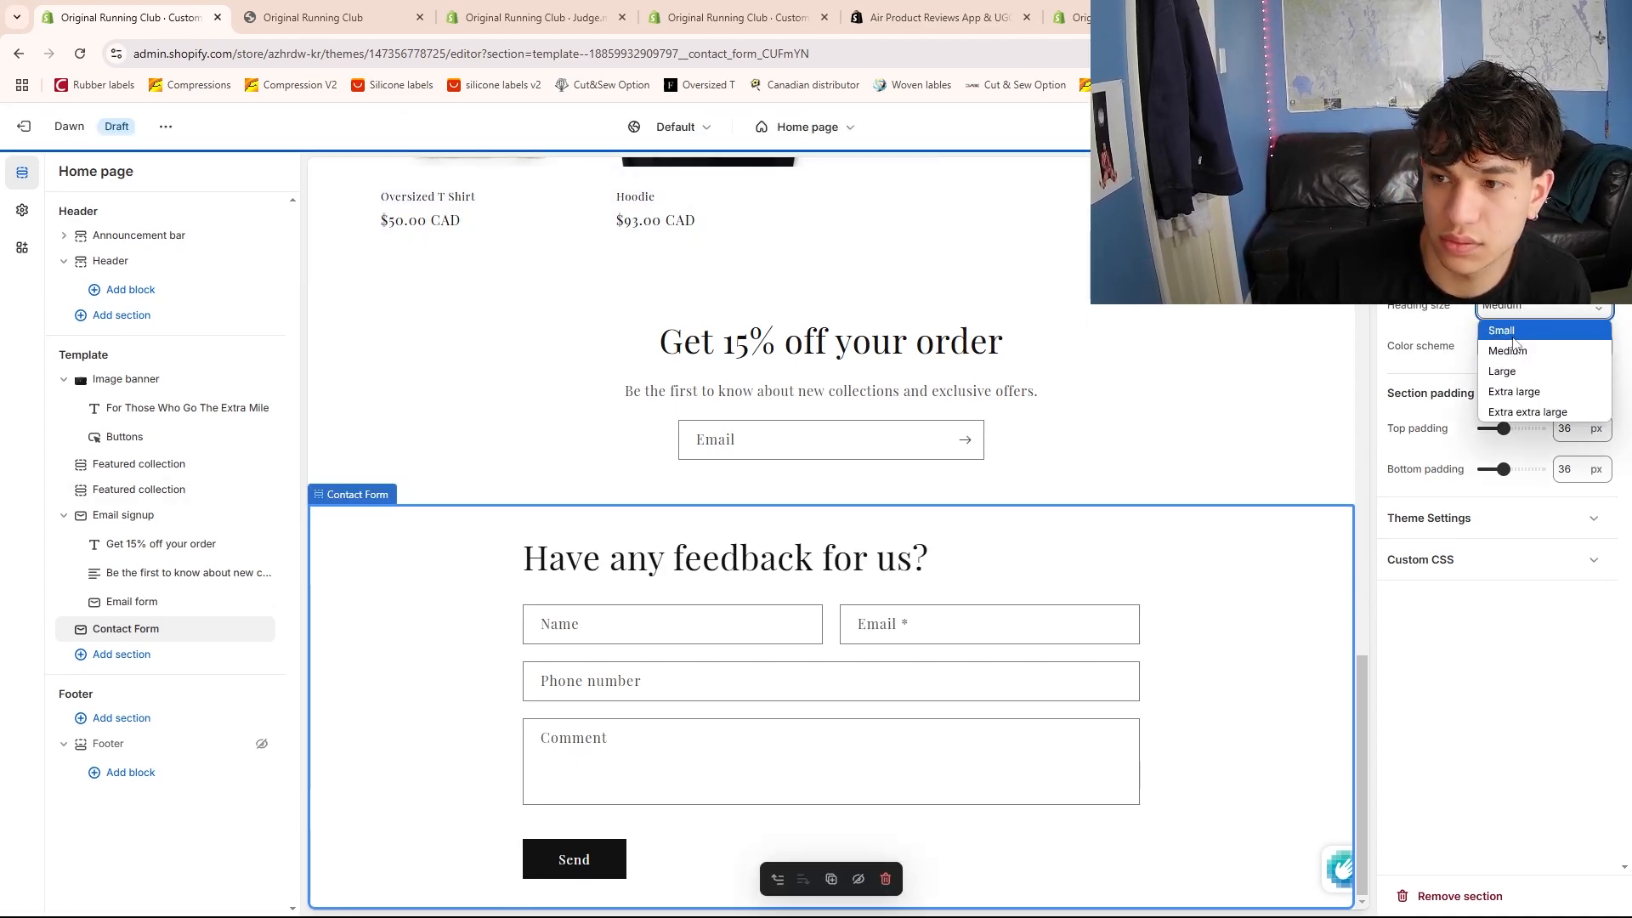
pyautogui.click(1513, 336)
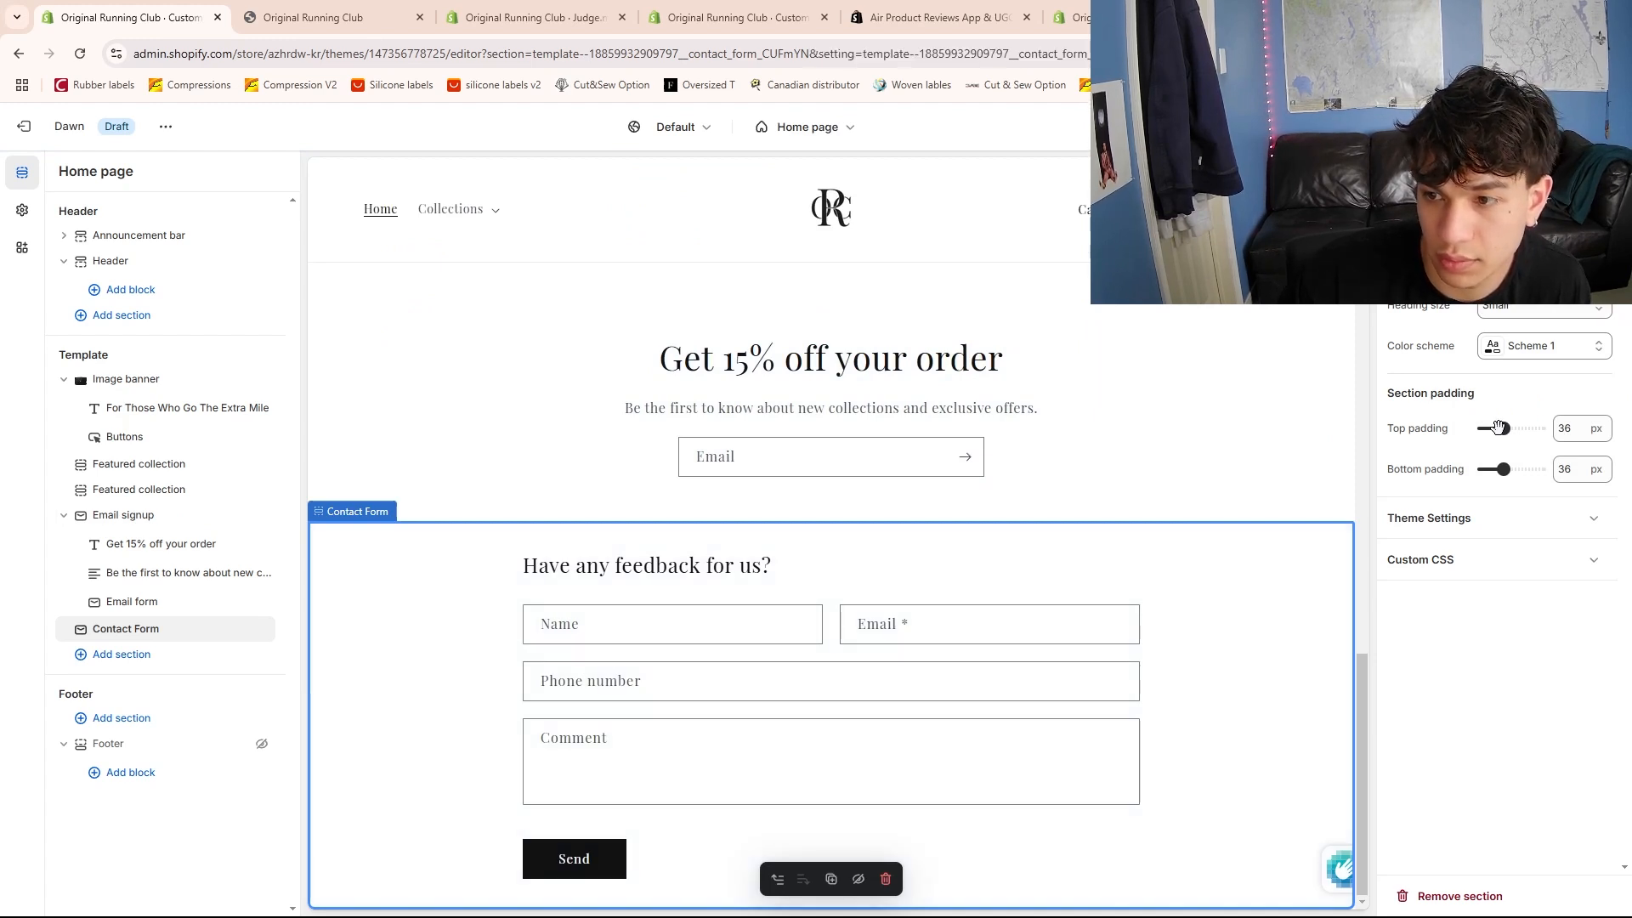
pyautogui.moveTo(1502, 476); pyautogui.dragTo(1484, 470)
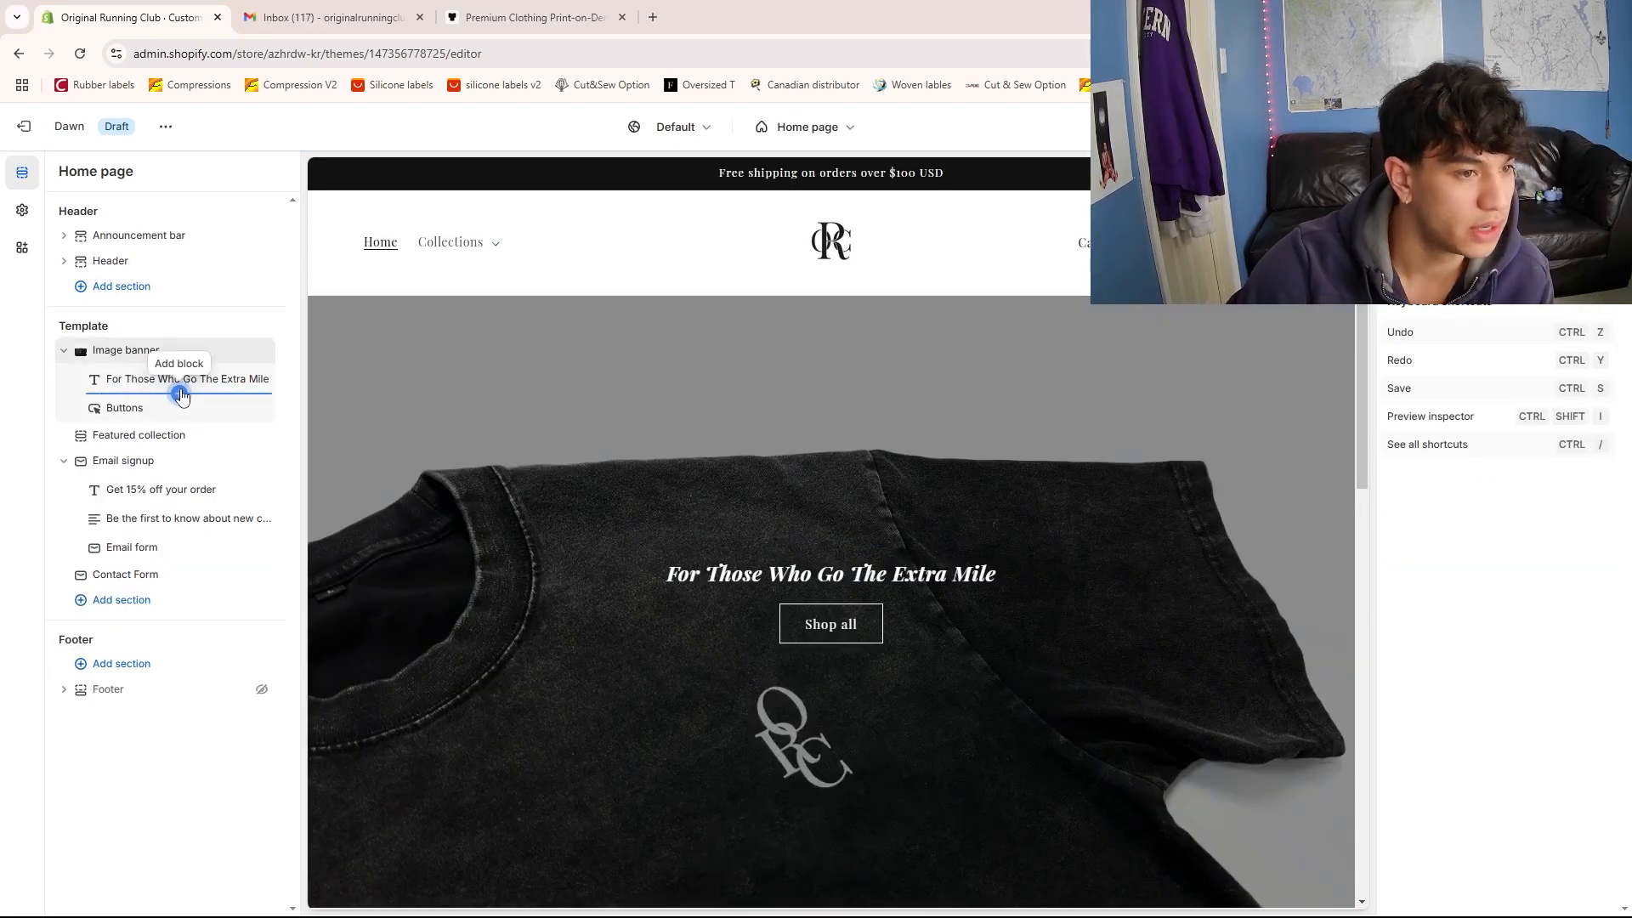
pyautogui.click(21, 212)
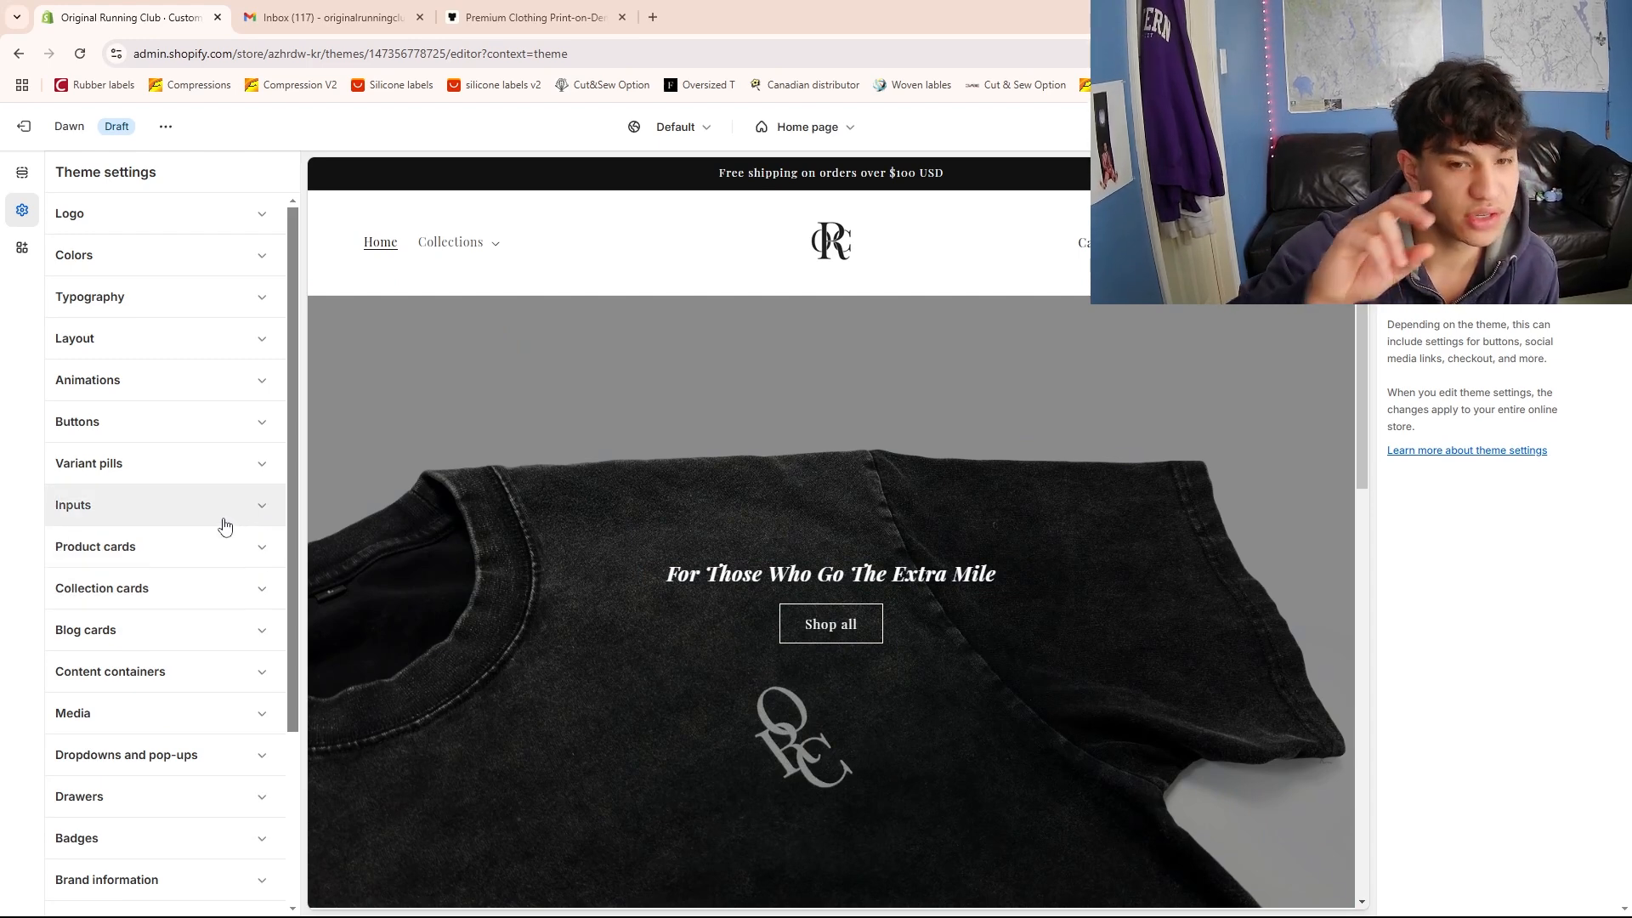
pyautogui.click(29, 177)
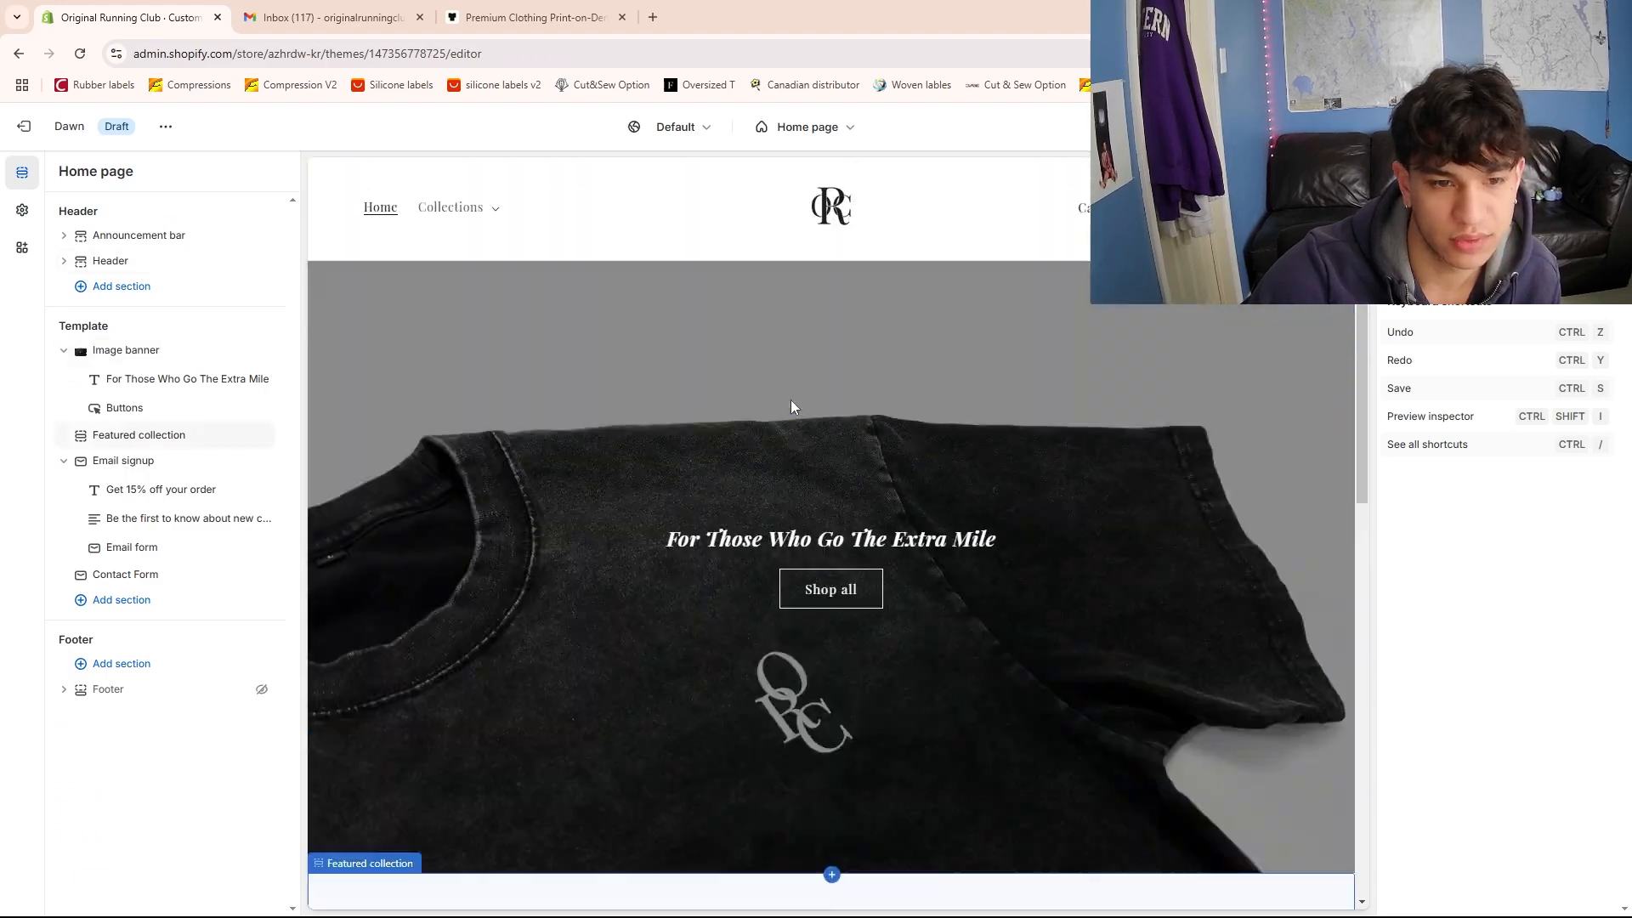
# Apply Scheme 5 as the color scheme of the Featured collection section on the home page
pyautogui.click(136, 434)
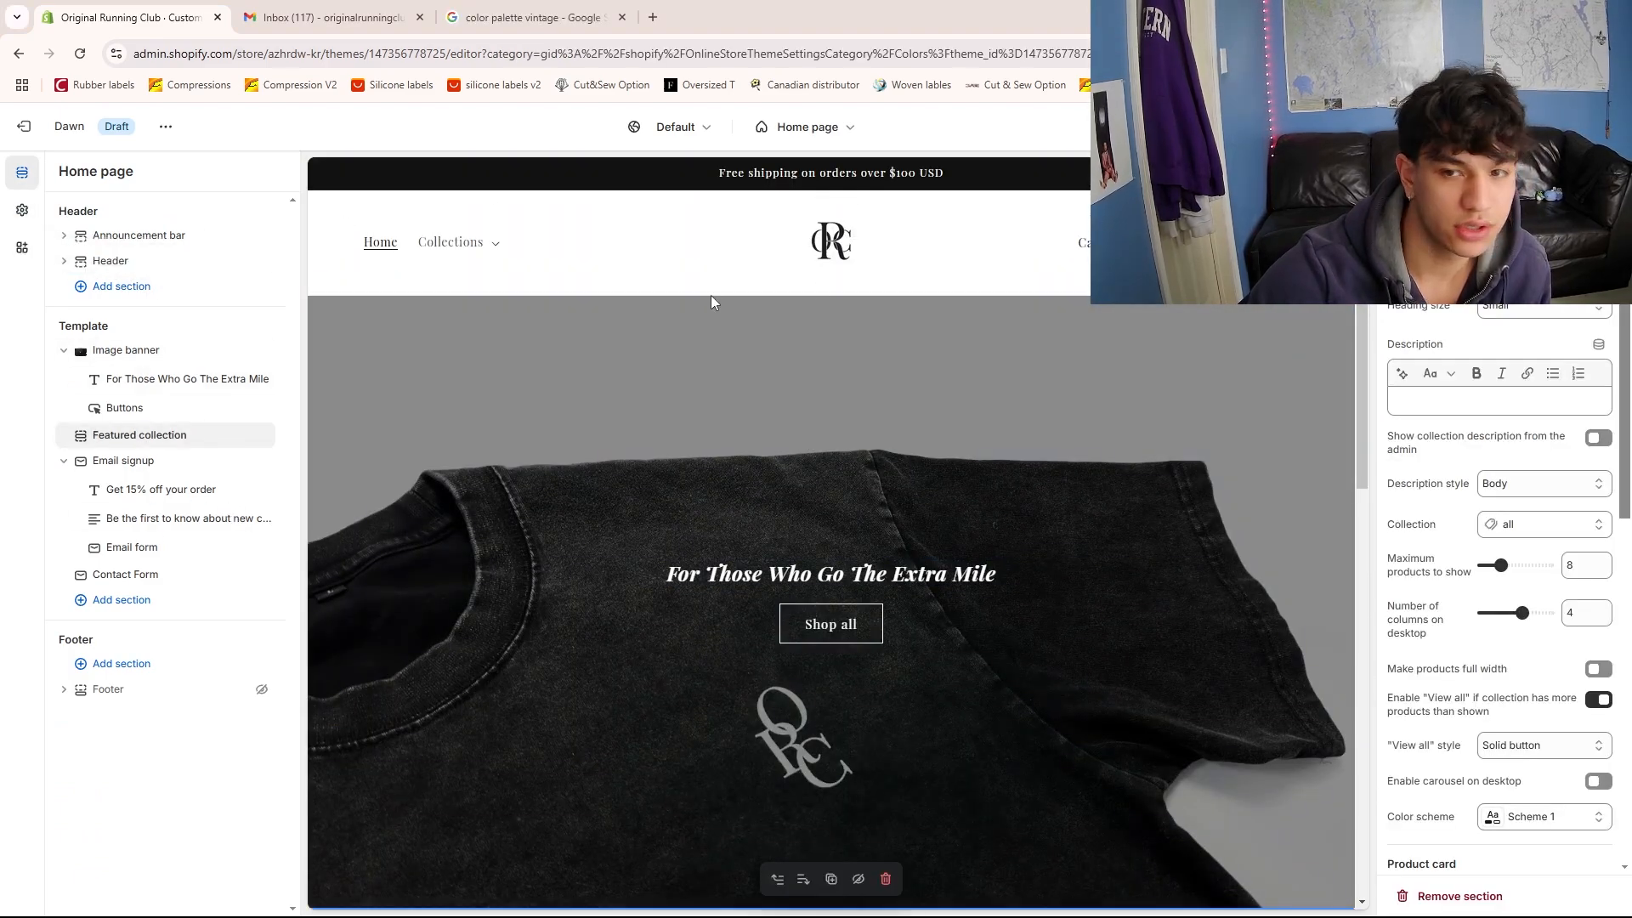
pyautogui.scroll(-5, 1587, 623)
pyautogui.scroll(-6, 1201, 594)
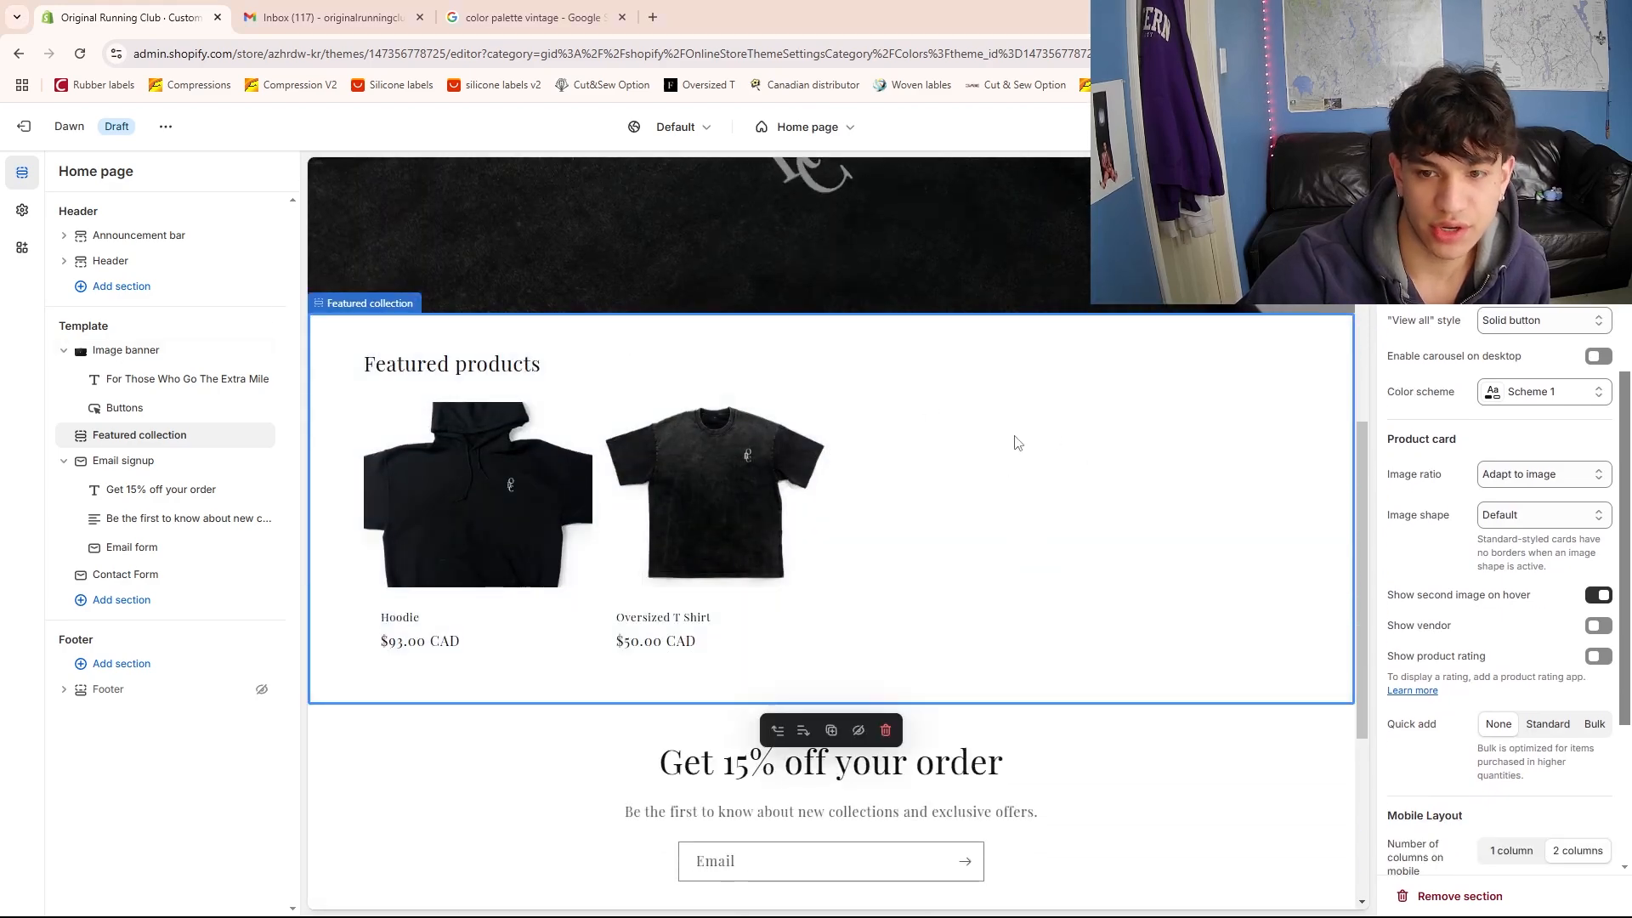
pyautogui.scroll(-1, 1448, 496)
pyautogui.scroll(2, 1513, 483)
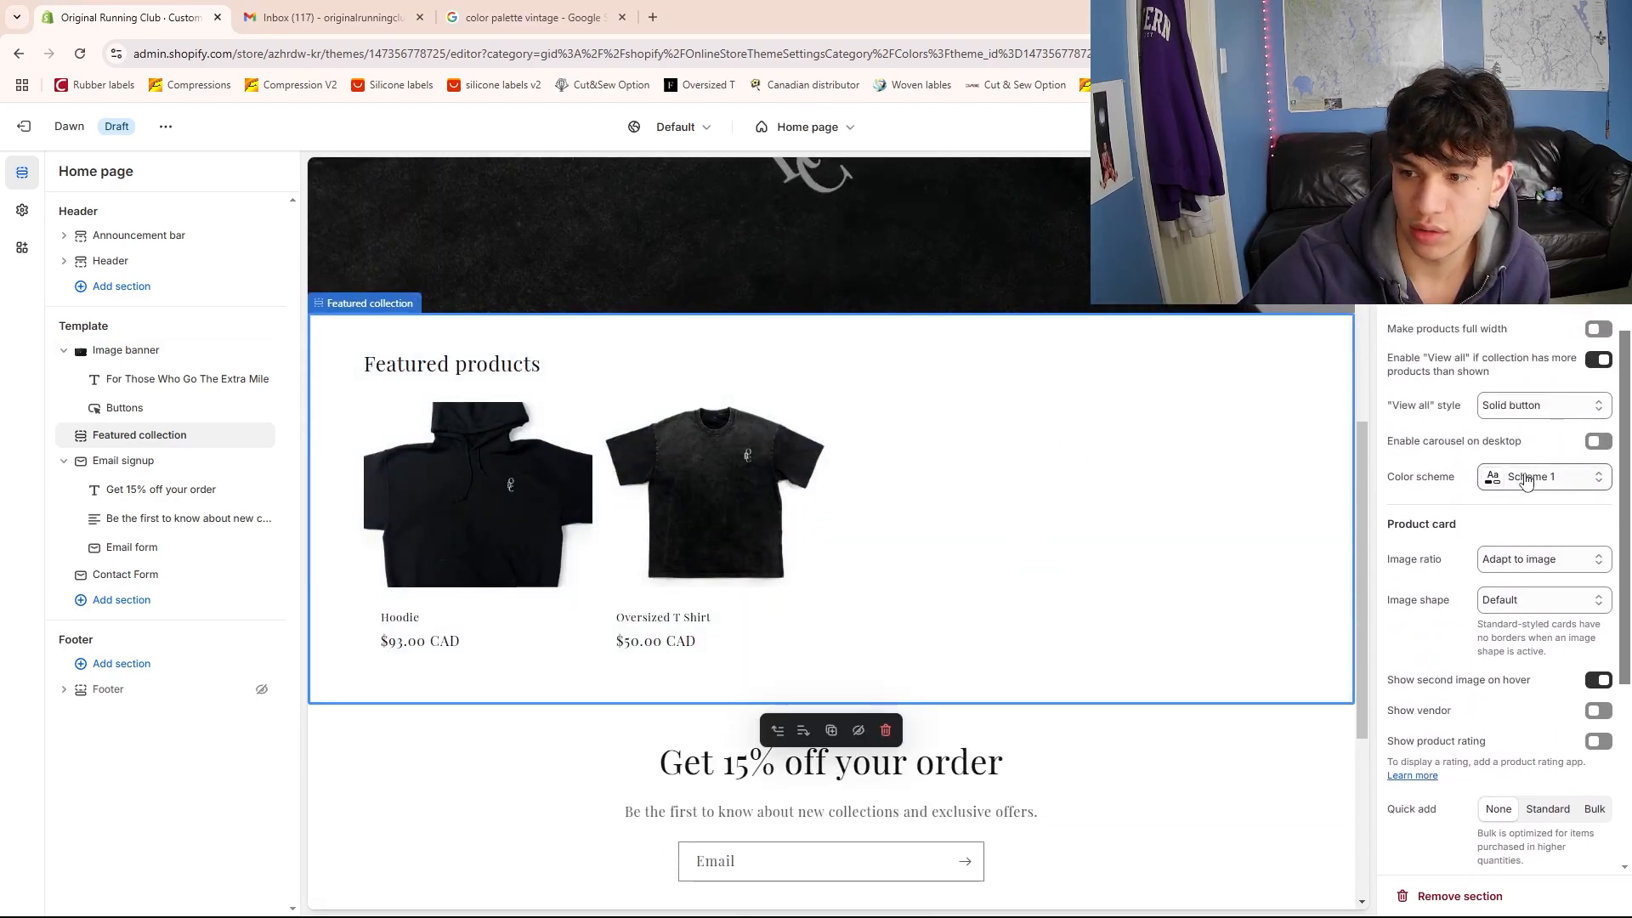
pyautogui.click(1527, 478)
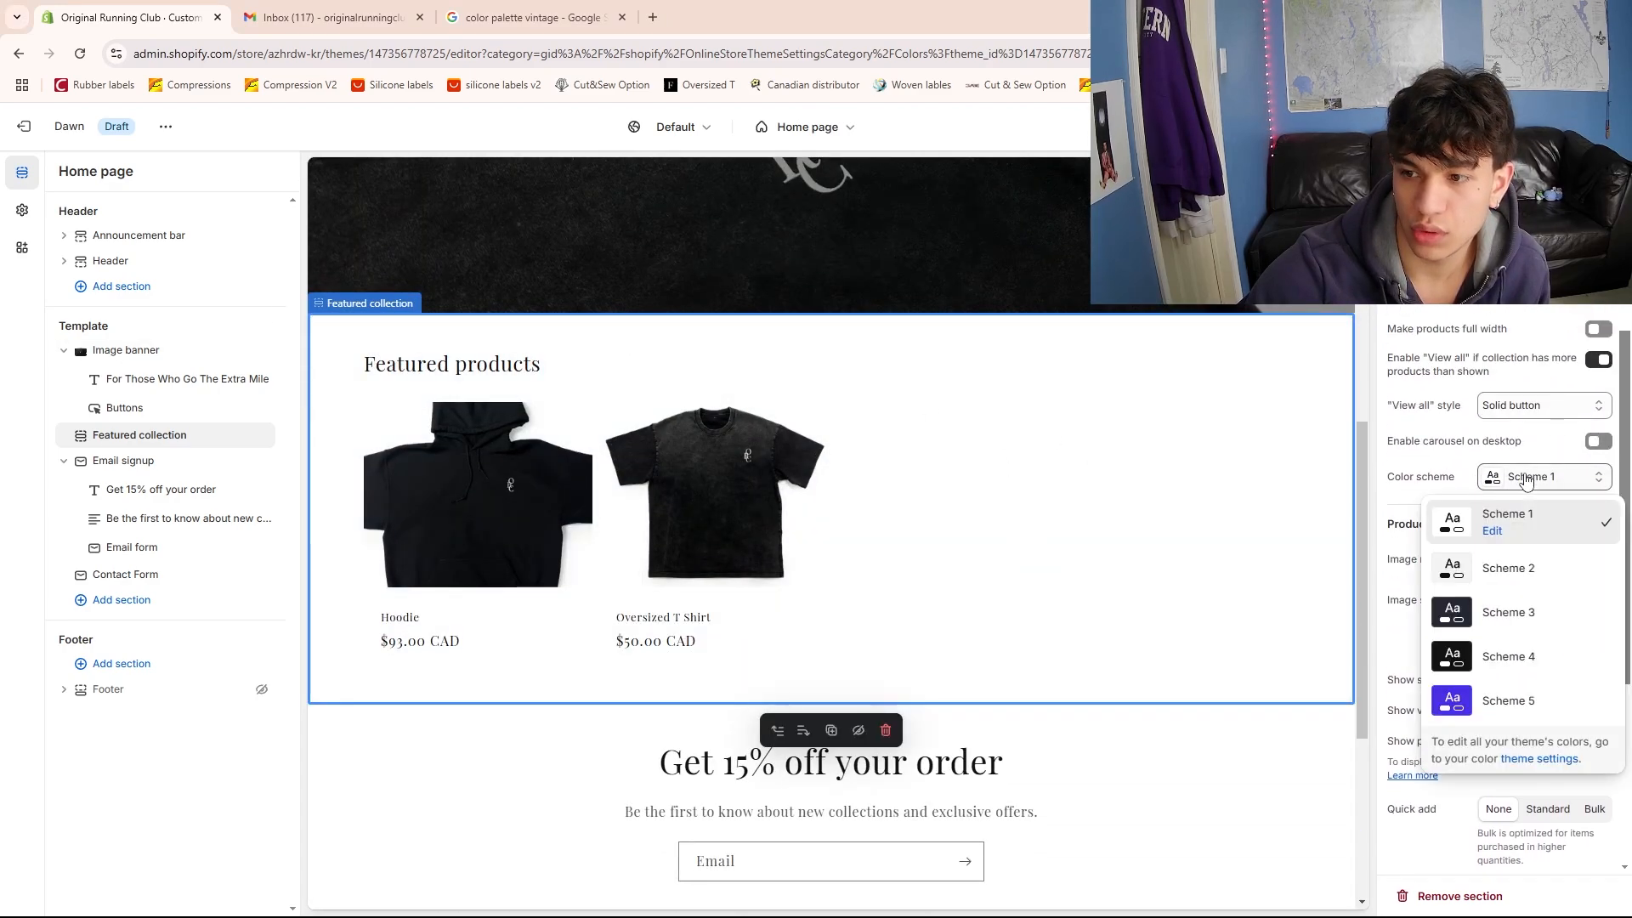
pyautogui.click(1514, 702)
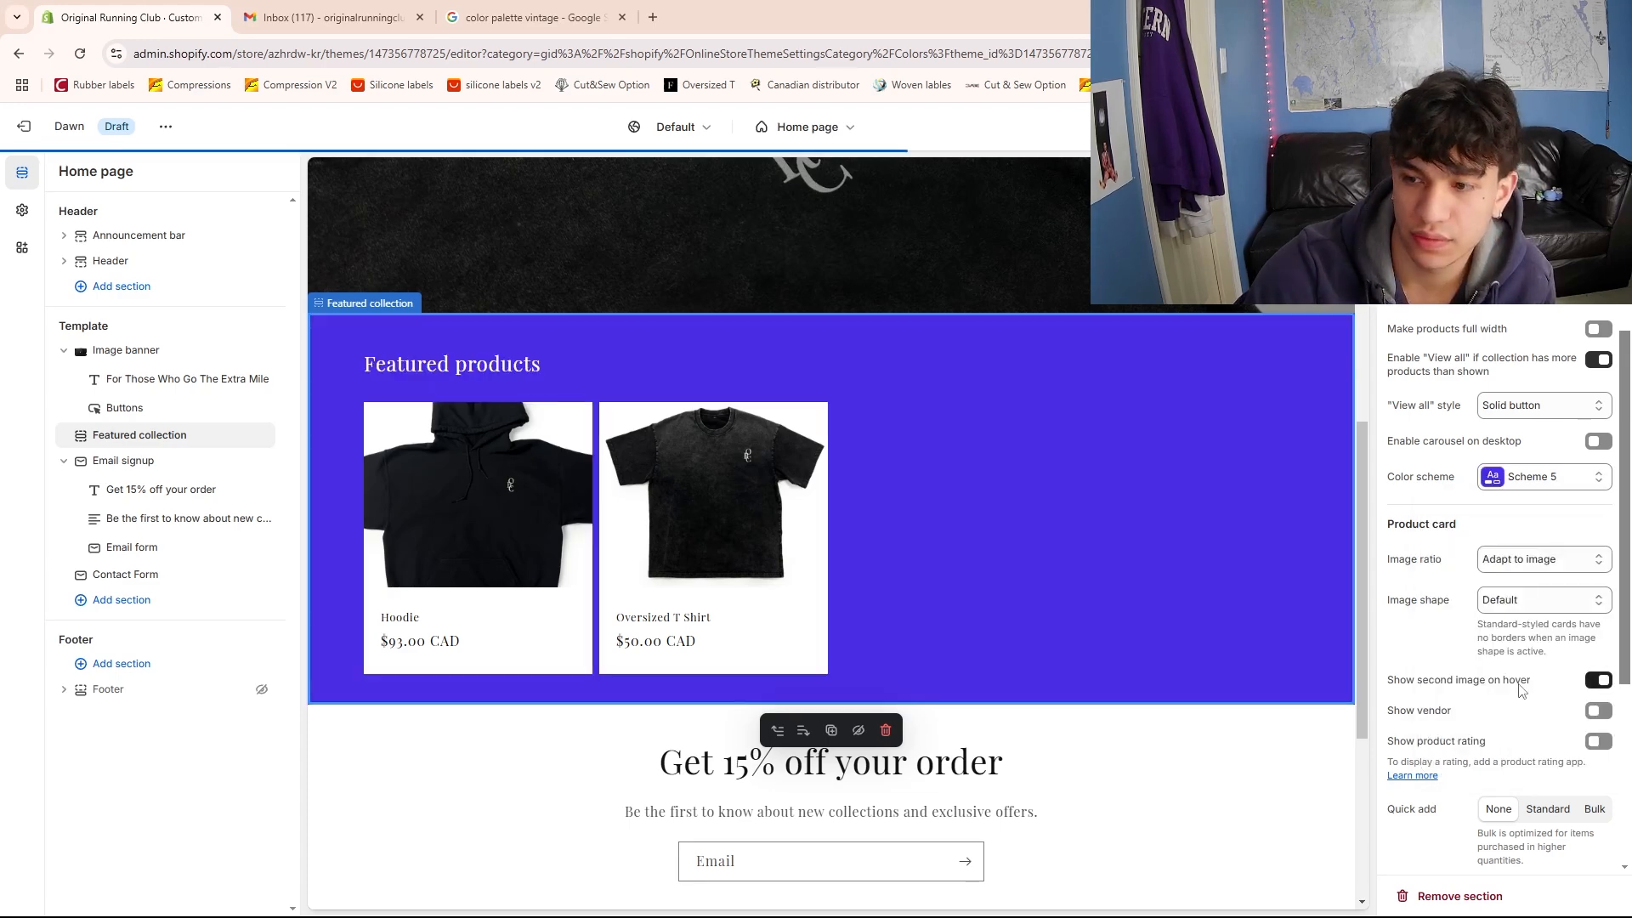
# Edit color Scheme 5 in the theme settings and set its background color to #896D6D
pyautogui.click(23, 210)
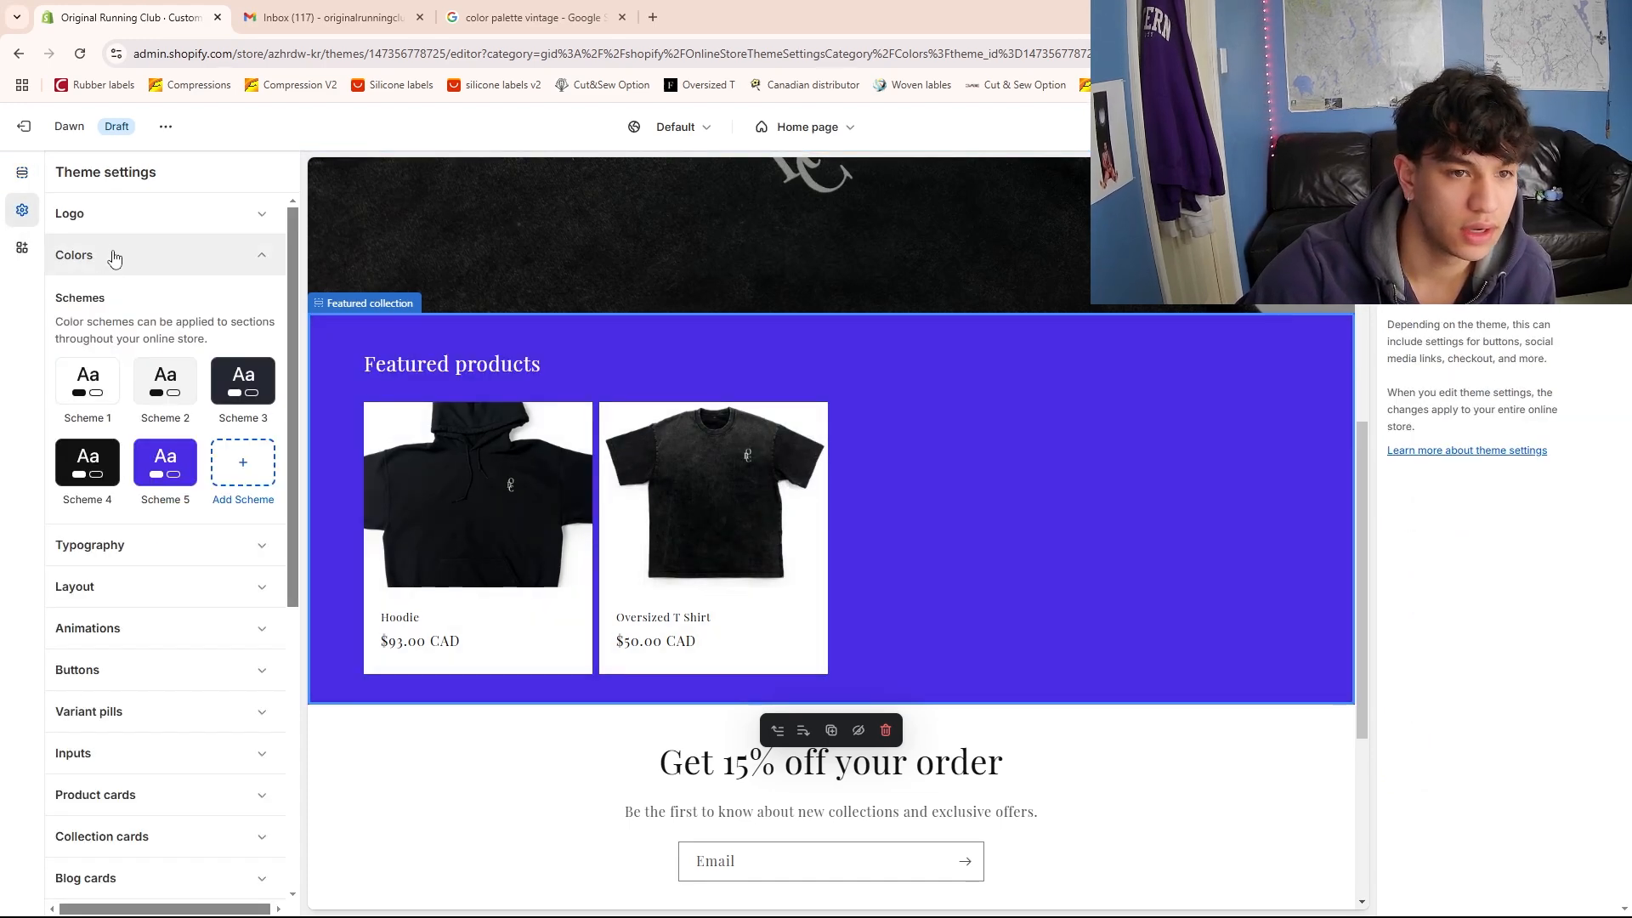
pyautogui.click(171, 469)
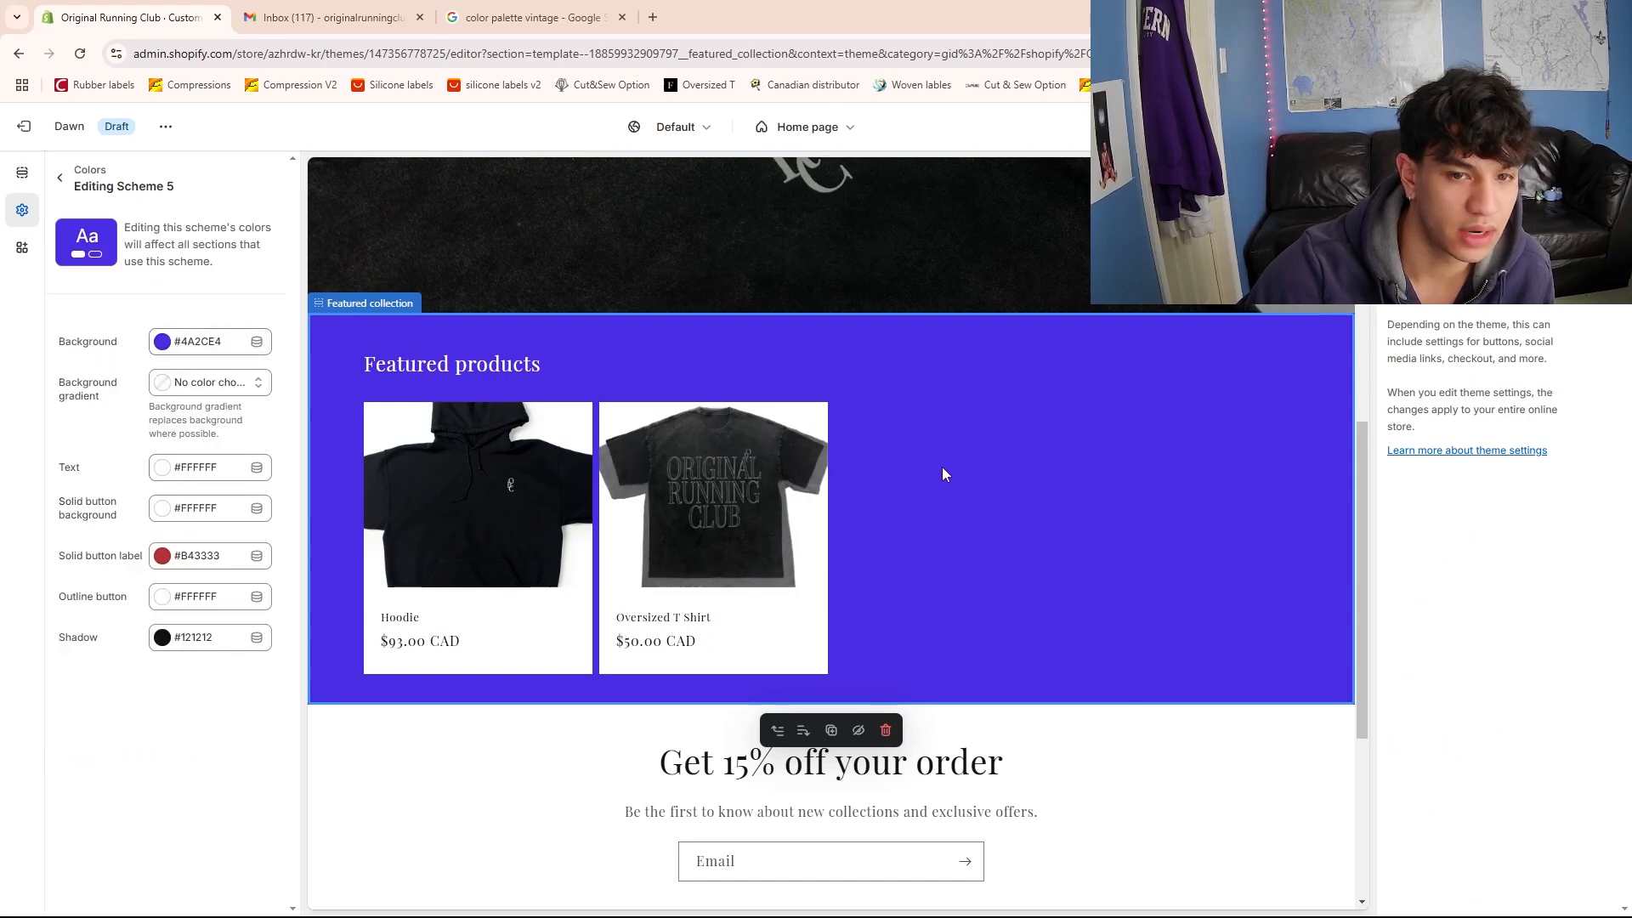
pyautogui.click(162, 341)
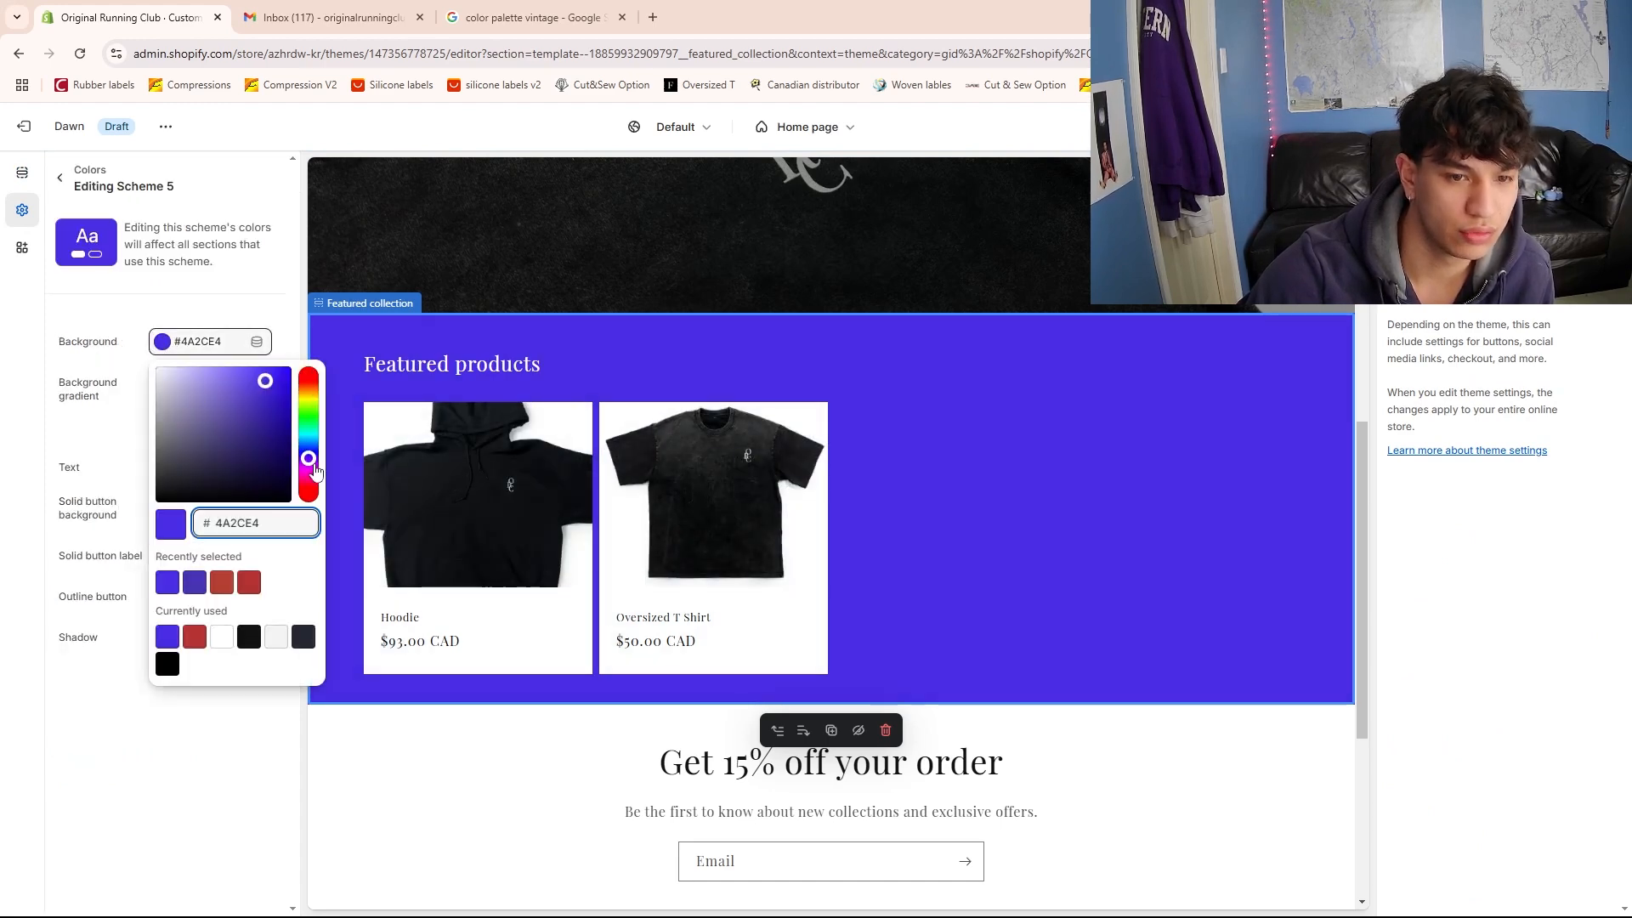
pyautogui.moveTo(314, 470); pyautogui.dragTo(310, 497)
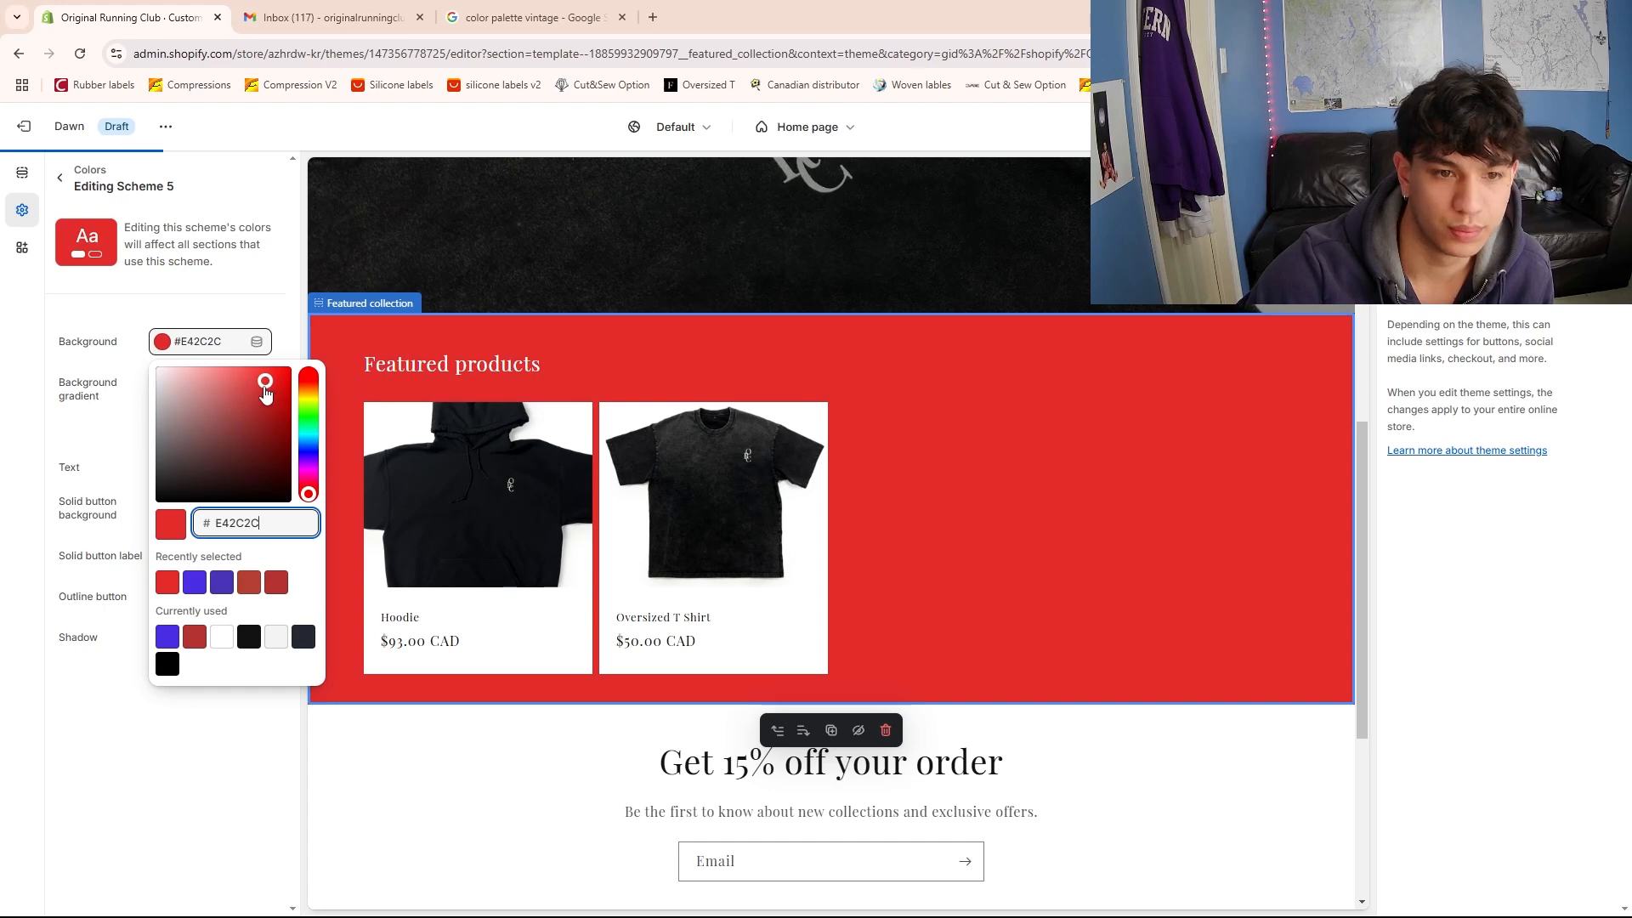
pyautogui.moveTo(265, 391); pyautogui.dragTo(182, 429)
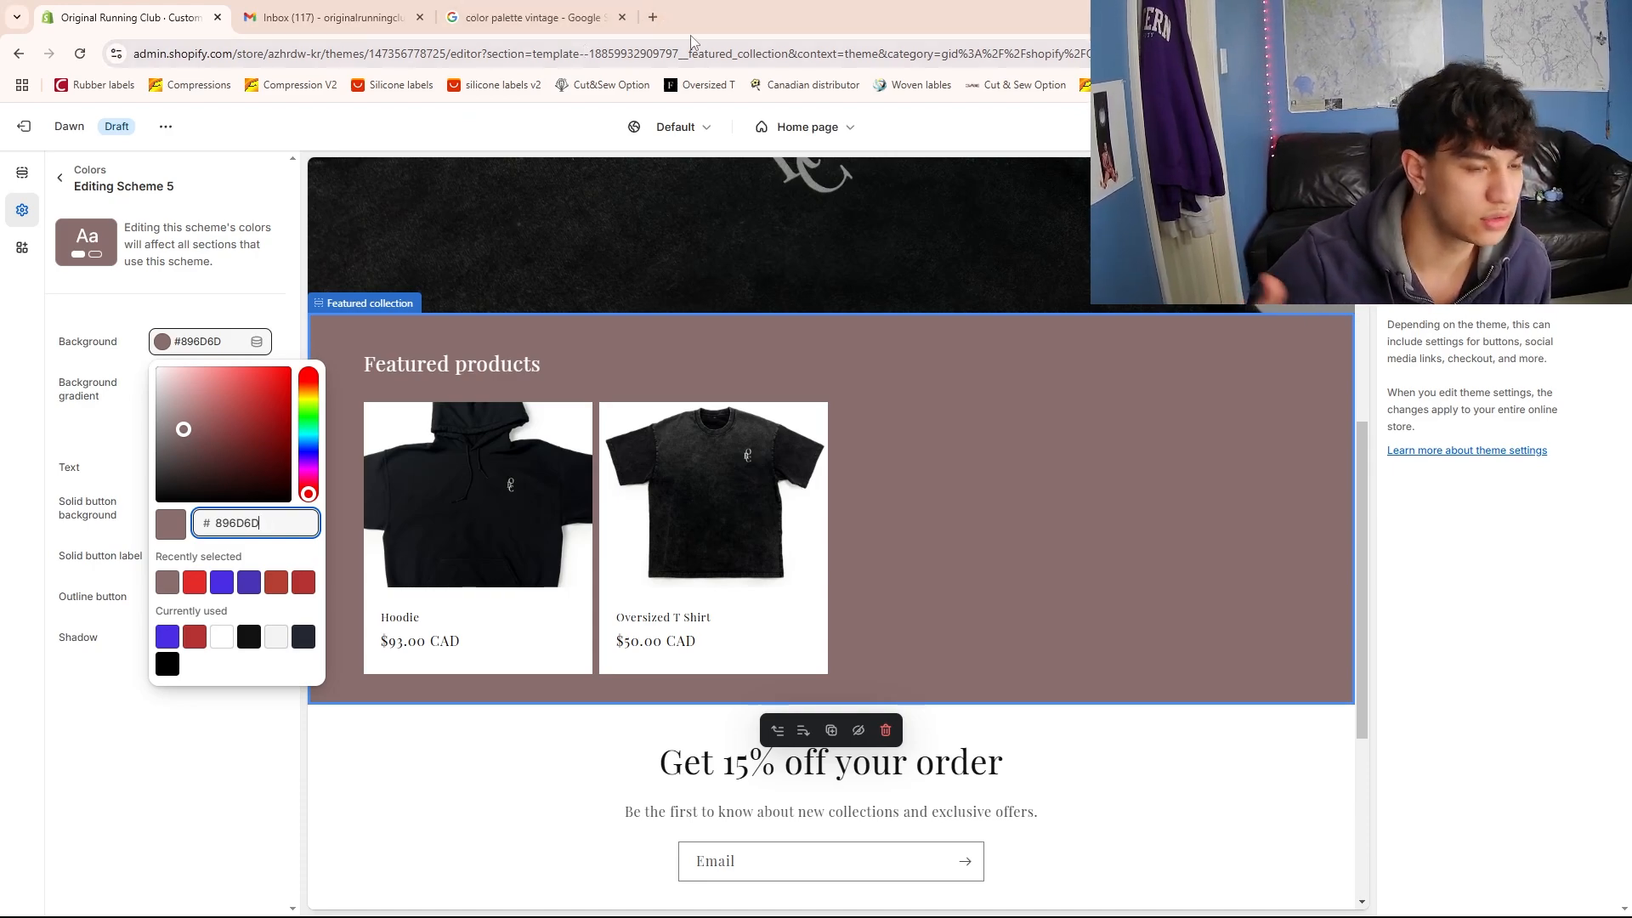
# Switch to the Google Images results for vintage color palettes, examine the SchemeColor "Identifies as Vintage" palette, and return to the theme's color schemes
pyautogui.click(552, 17)
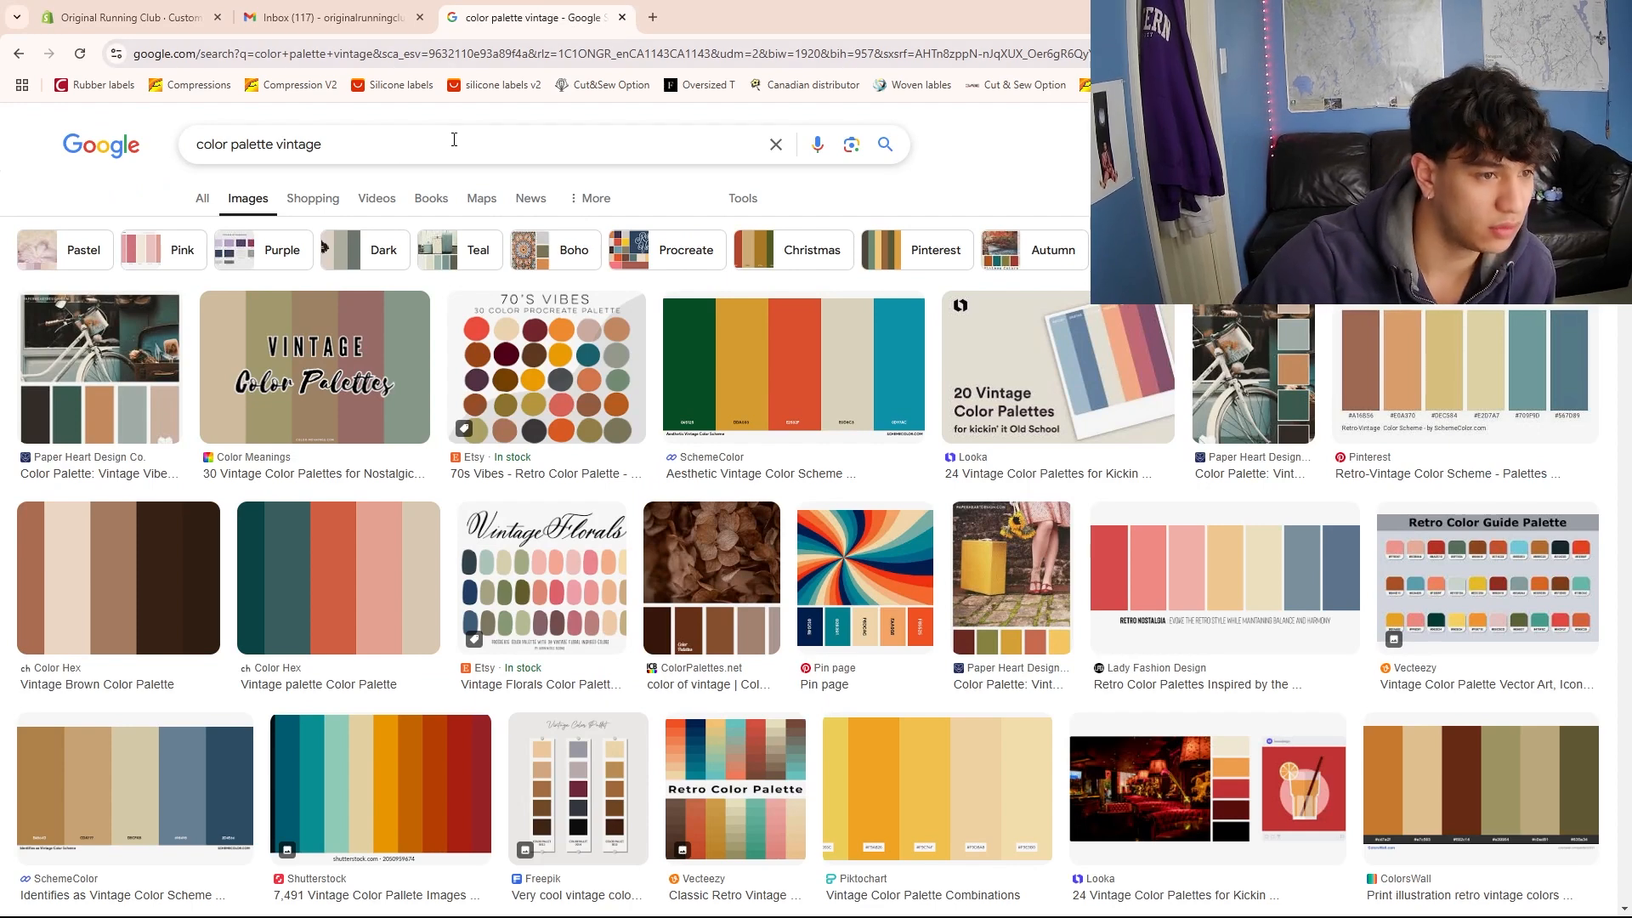
pyautogui.moveTo(352, 141); pyautogui.dragTo(184, 162)
pyautogui.click(376, 130)
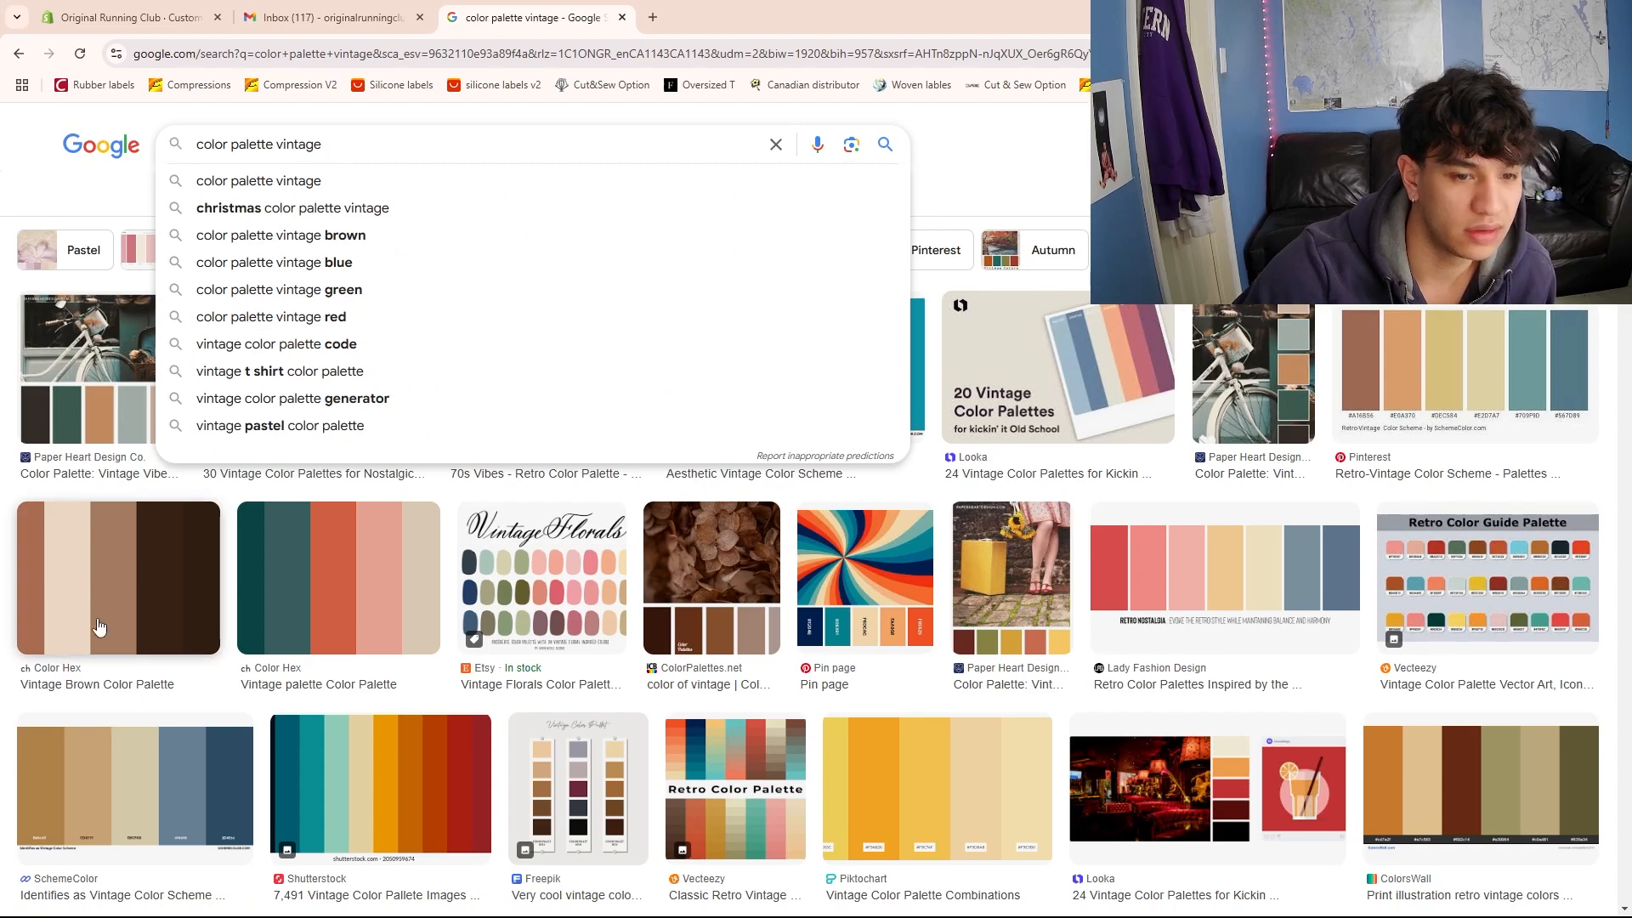
pyautogui.scroll(-3, 92, 668)
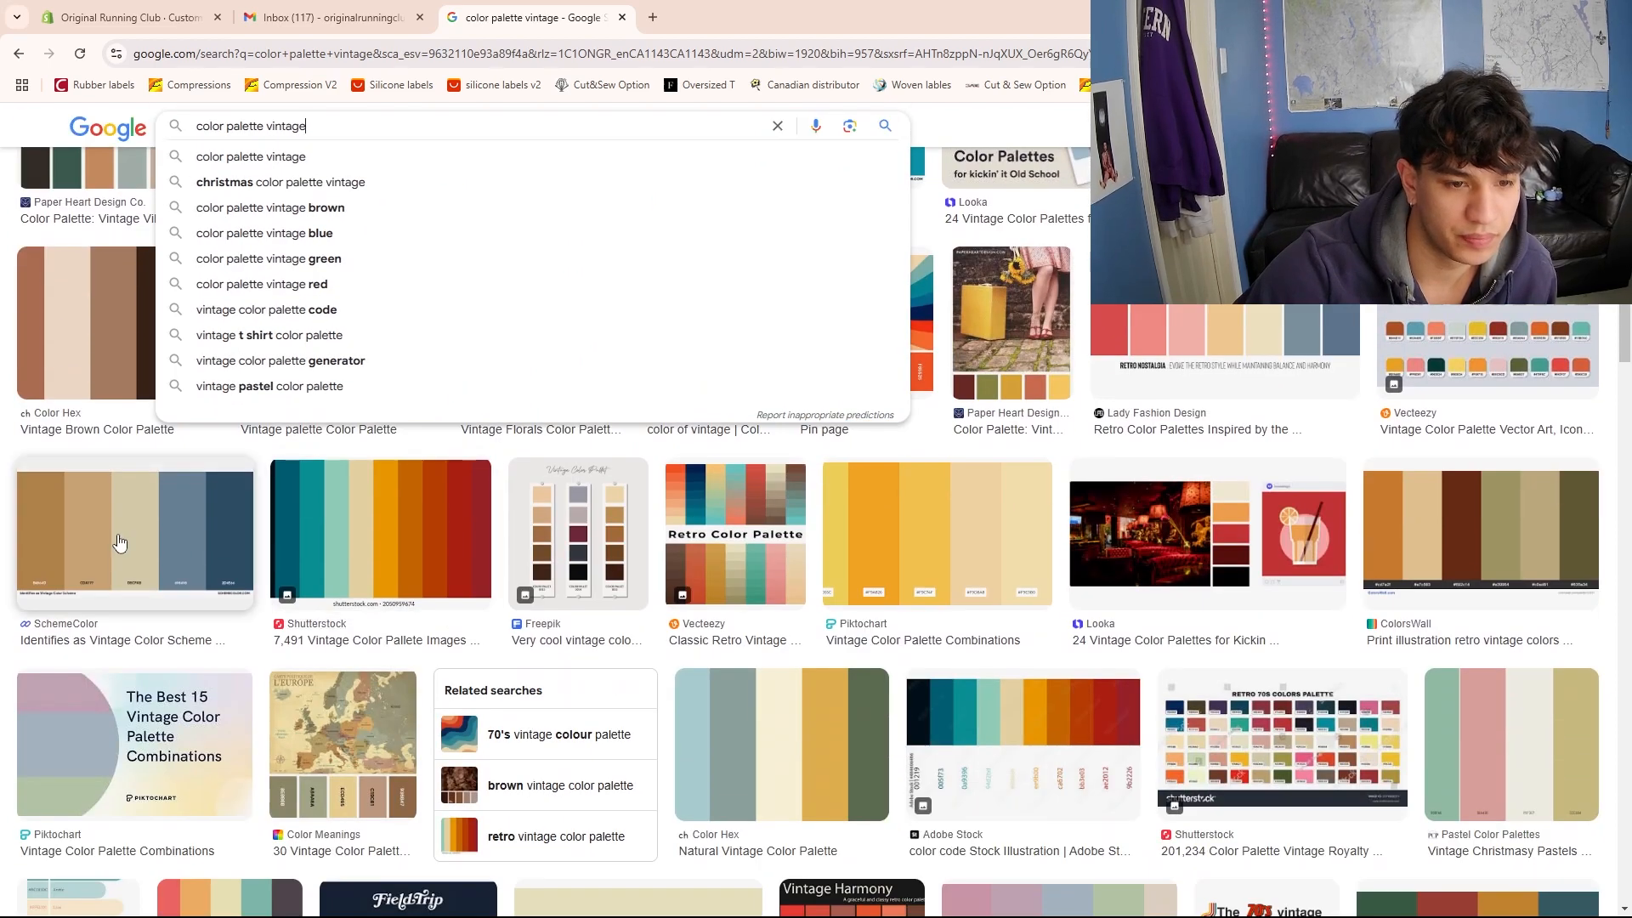
pyautogui.click(92, 646)
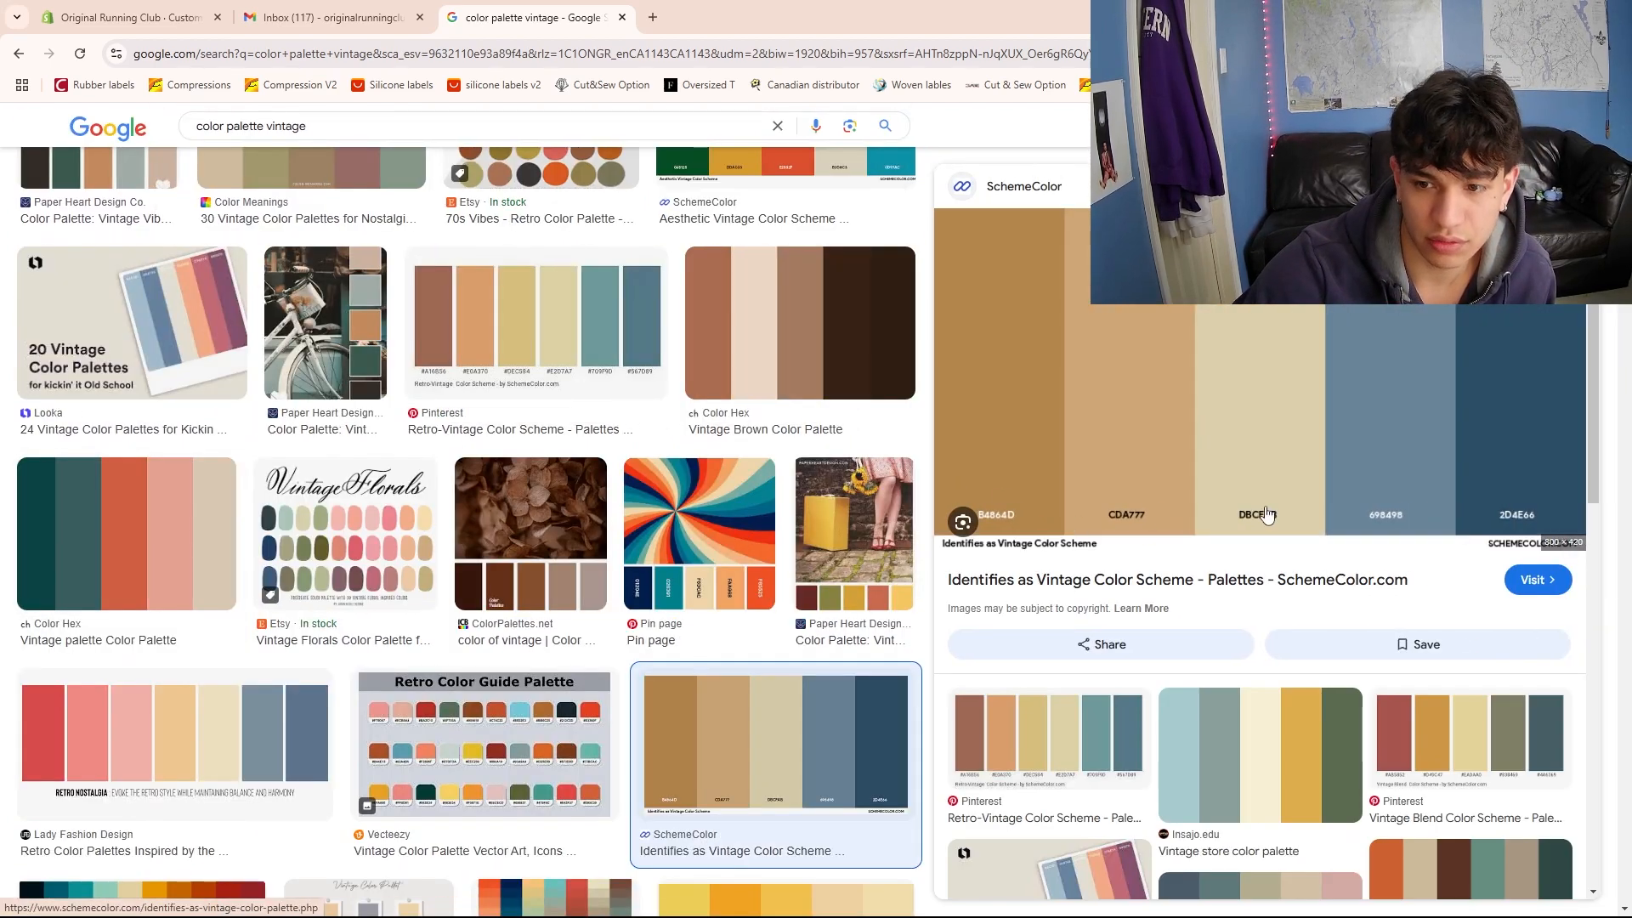
pyautogui.click(114, 24)
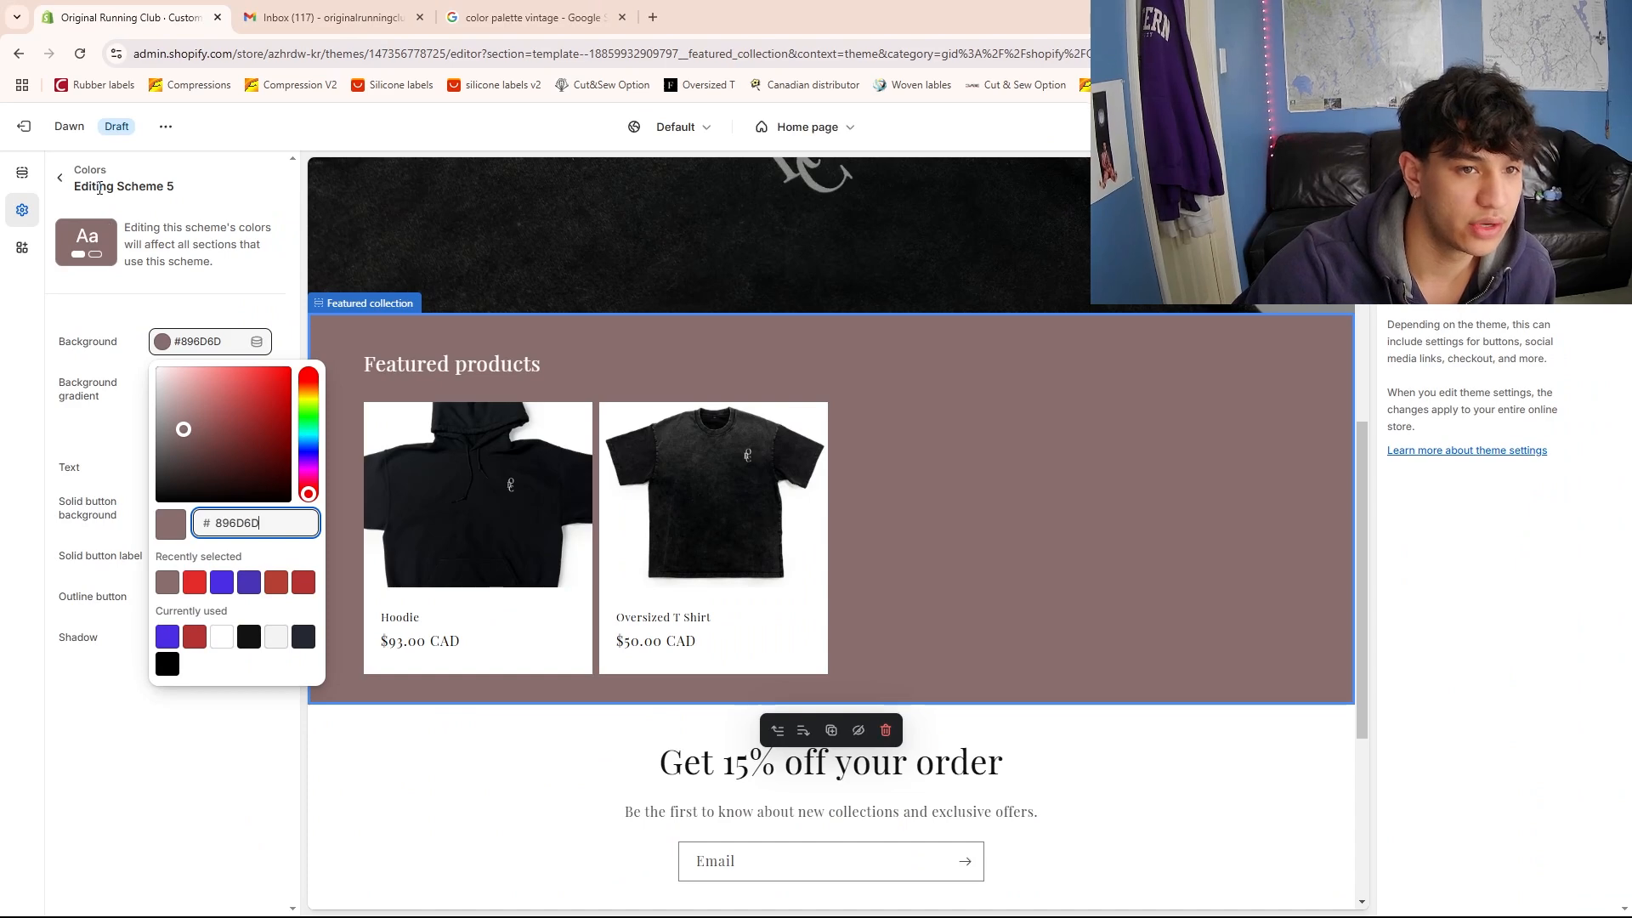
pyautogui.click(59, 178)
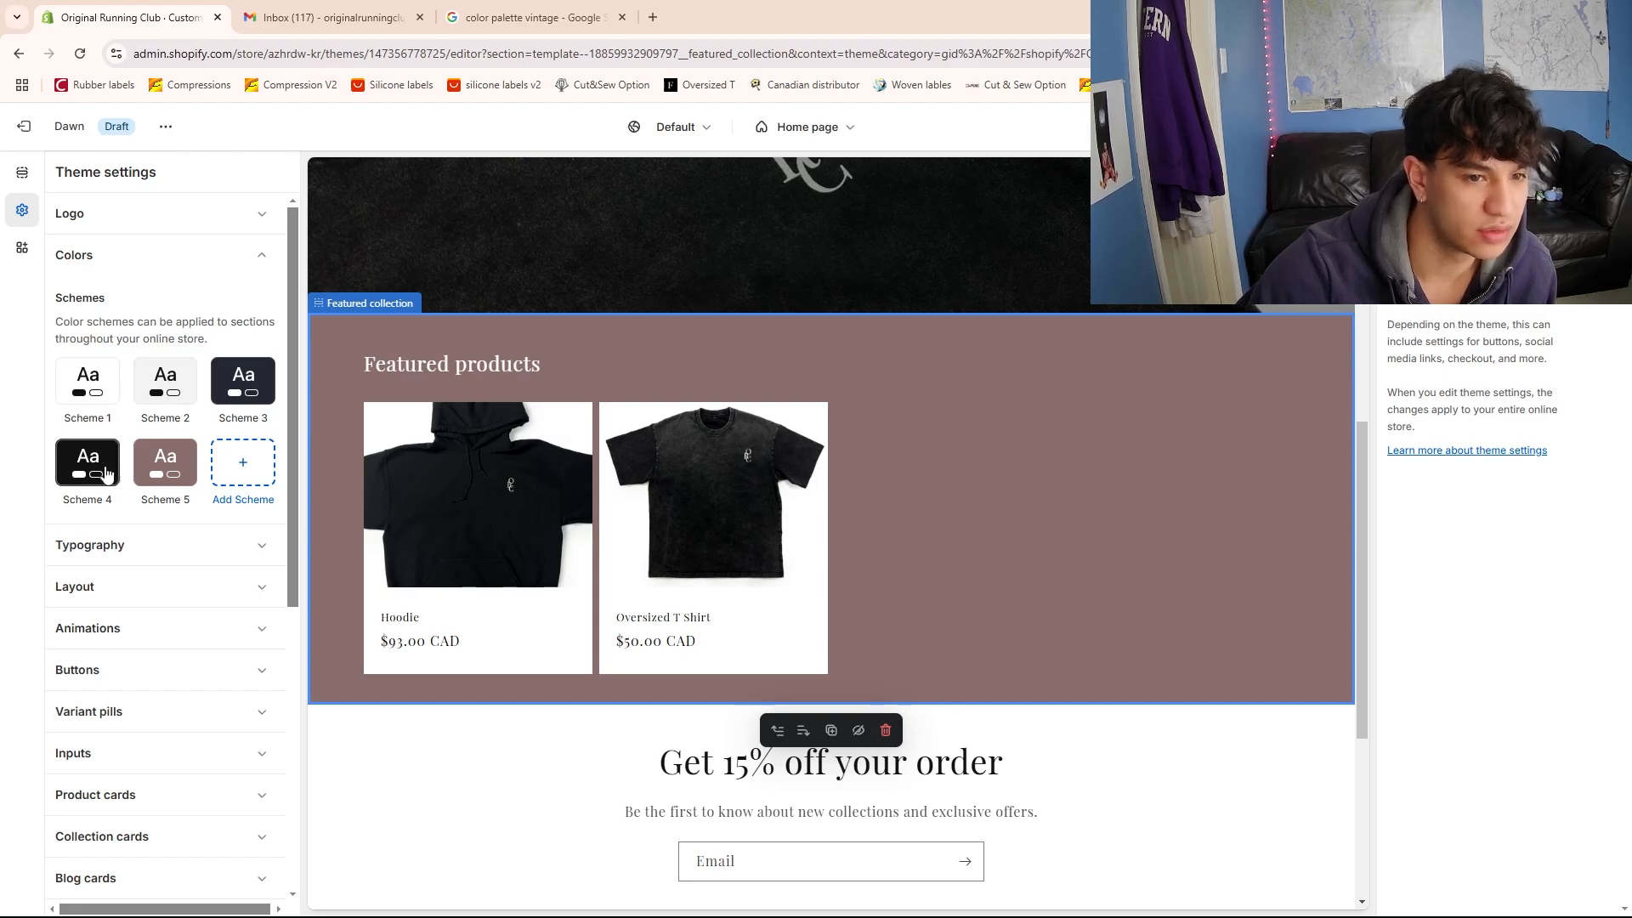
pyautogui.click(542, 9)
pyautogui.click(128, 17)
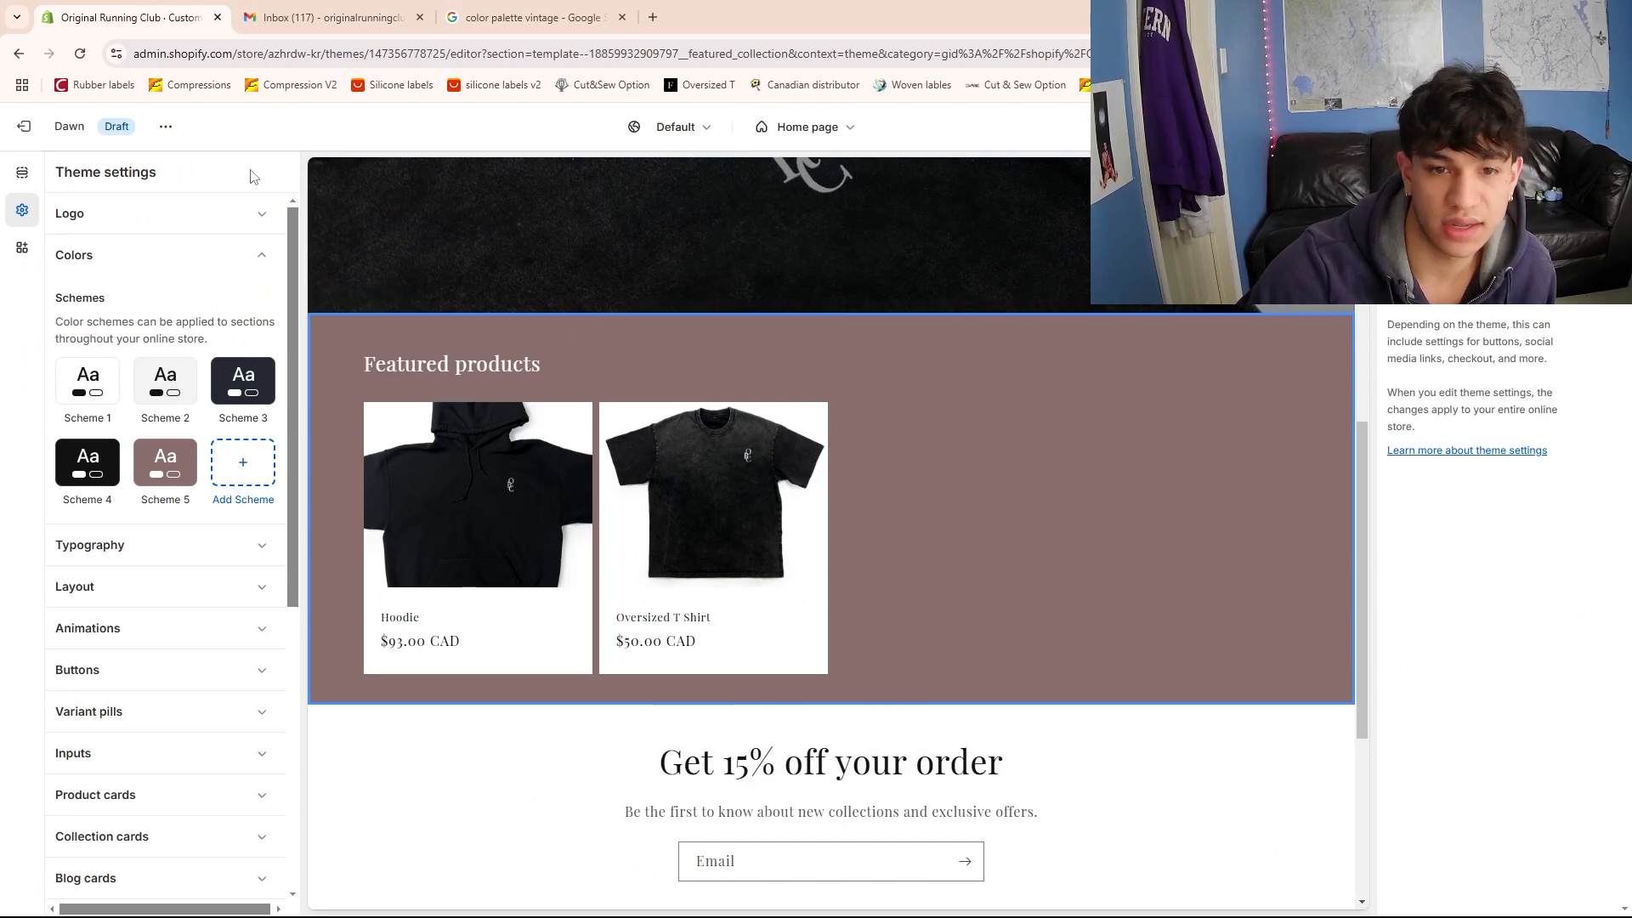
# Leave the theme editor without saving the color changes and open the code of the draft Dawn theme in the theme library
pyautogui.click(23, 126)
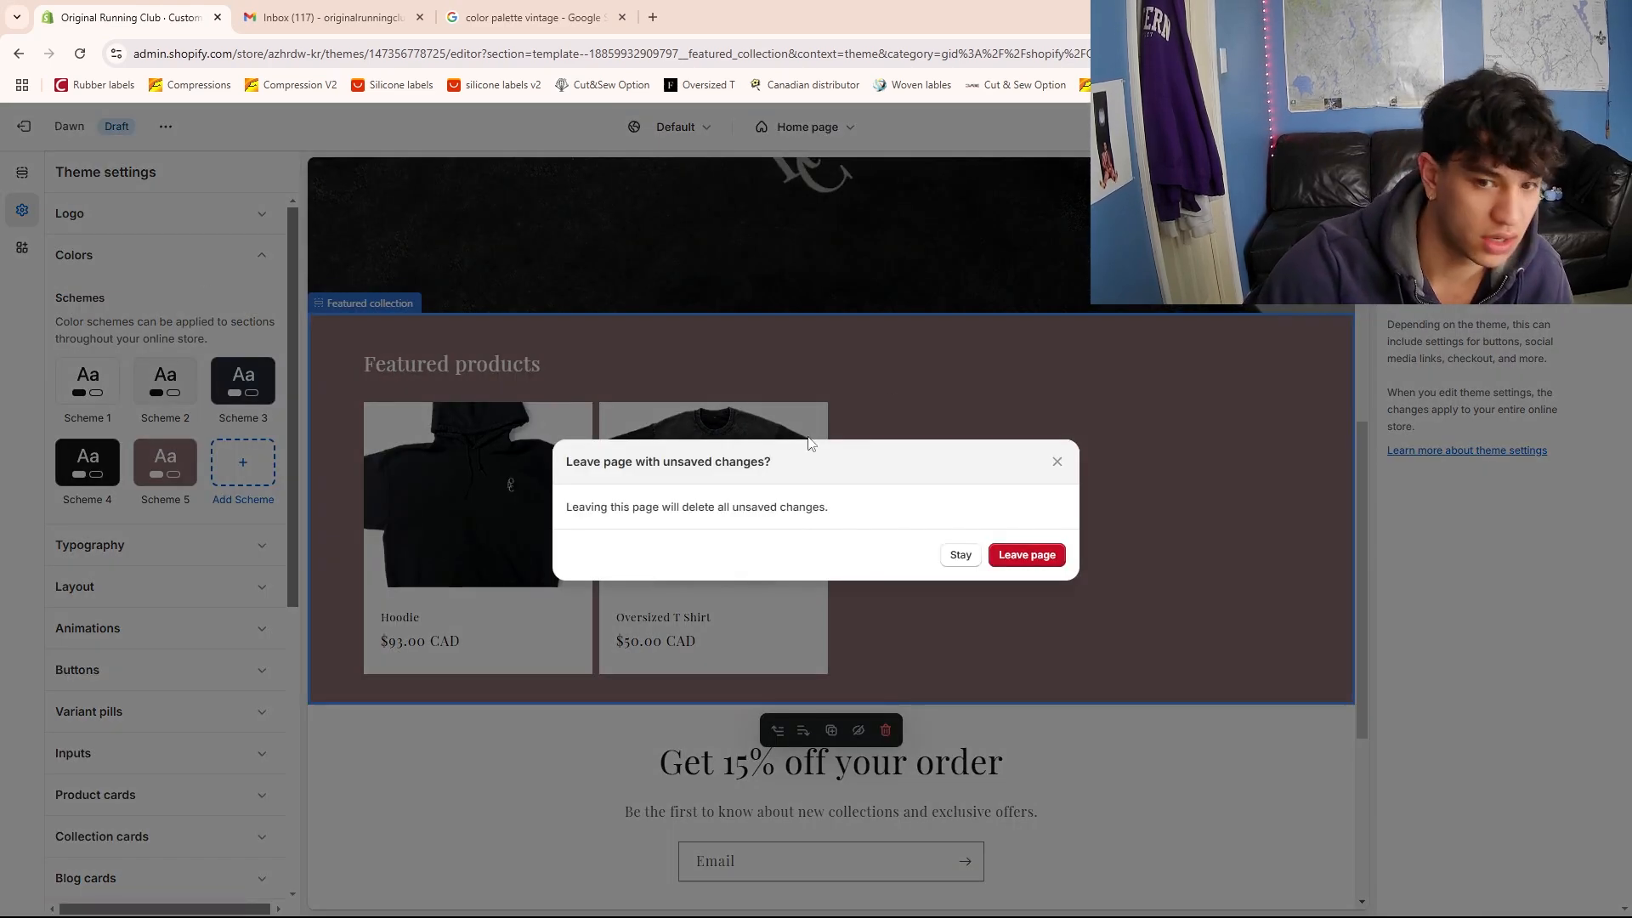
pyautogui.click(1025, 558)
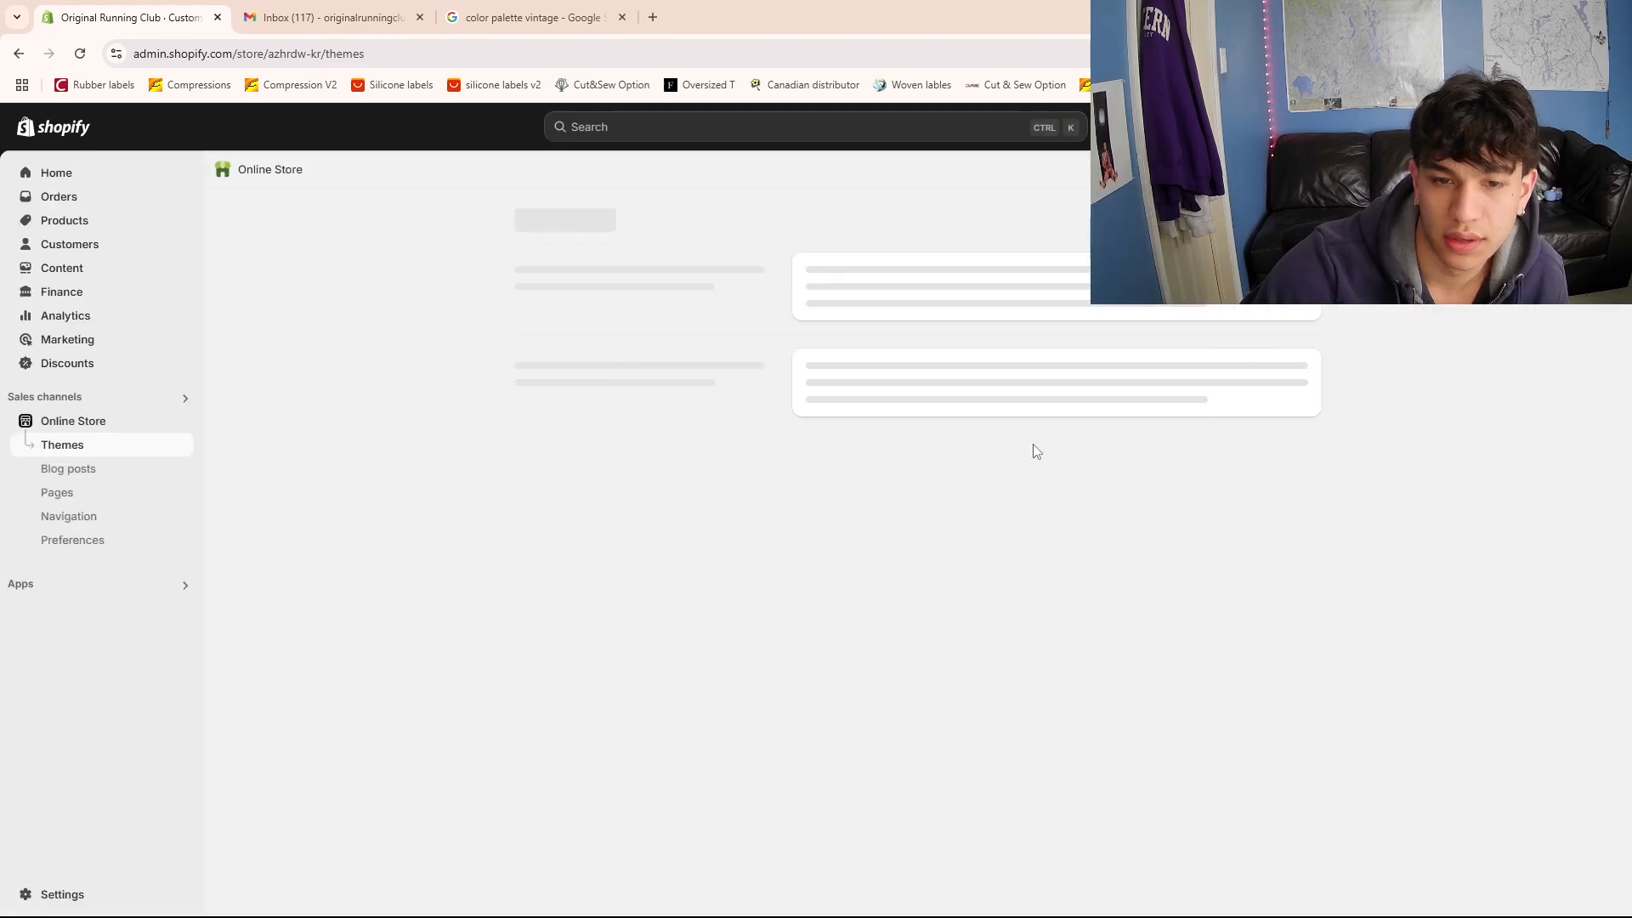
pyautogui.scroll(-5, 764, 351)
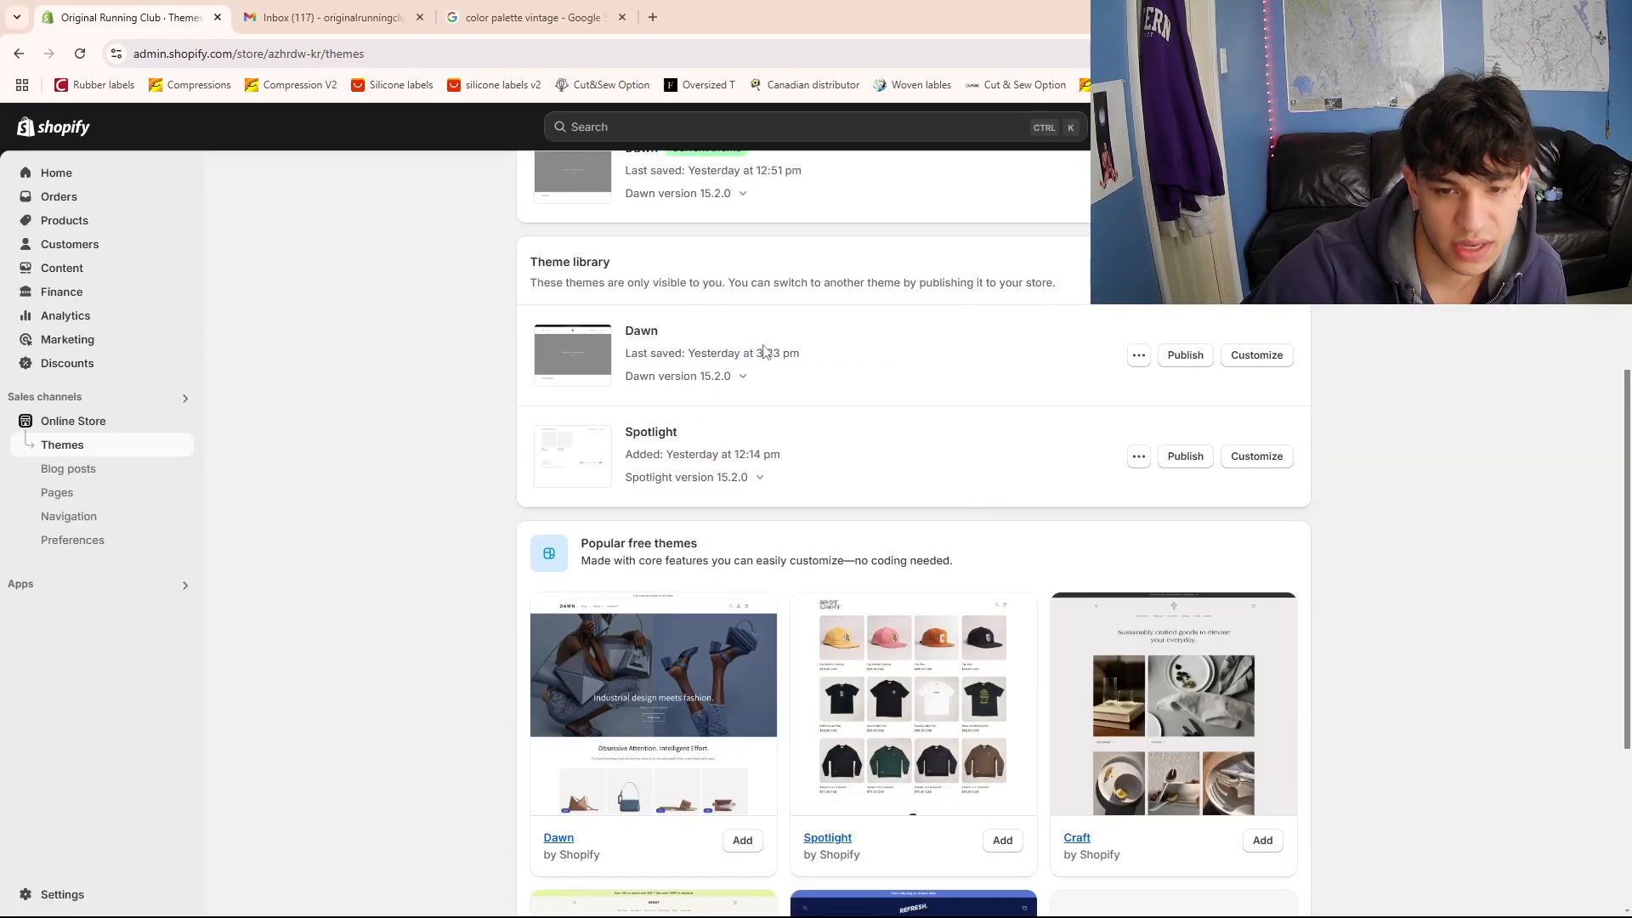
pyautogui.scroll(2, 1093, 389)
pyautogui.click(1139, 525)
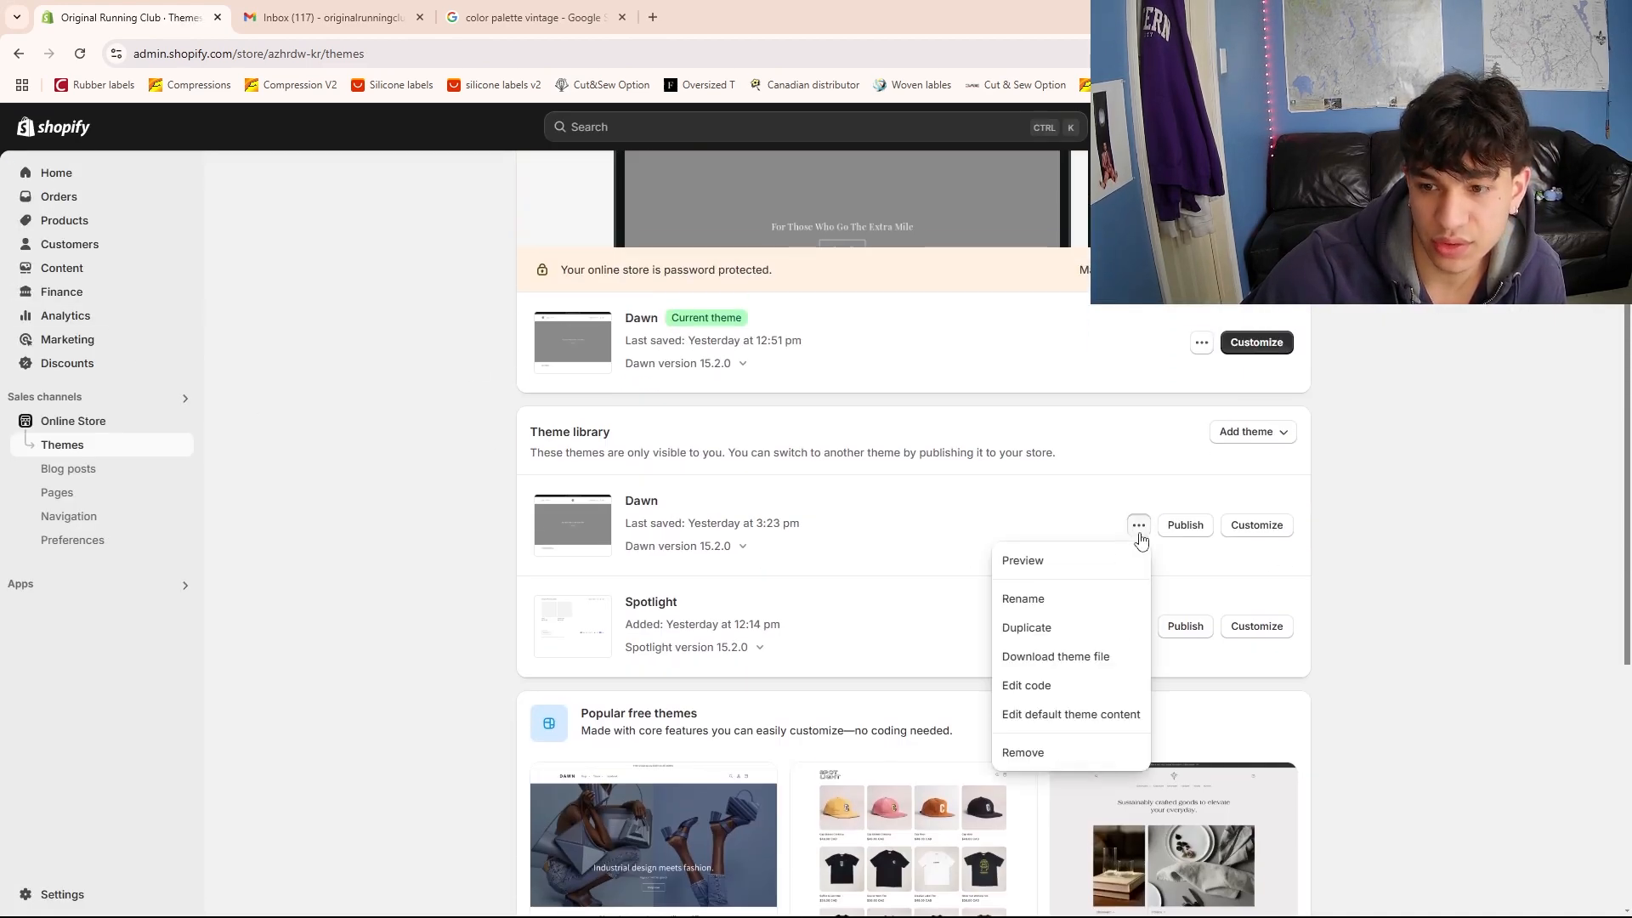
pyautogui.click(1041, 692)
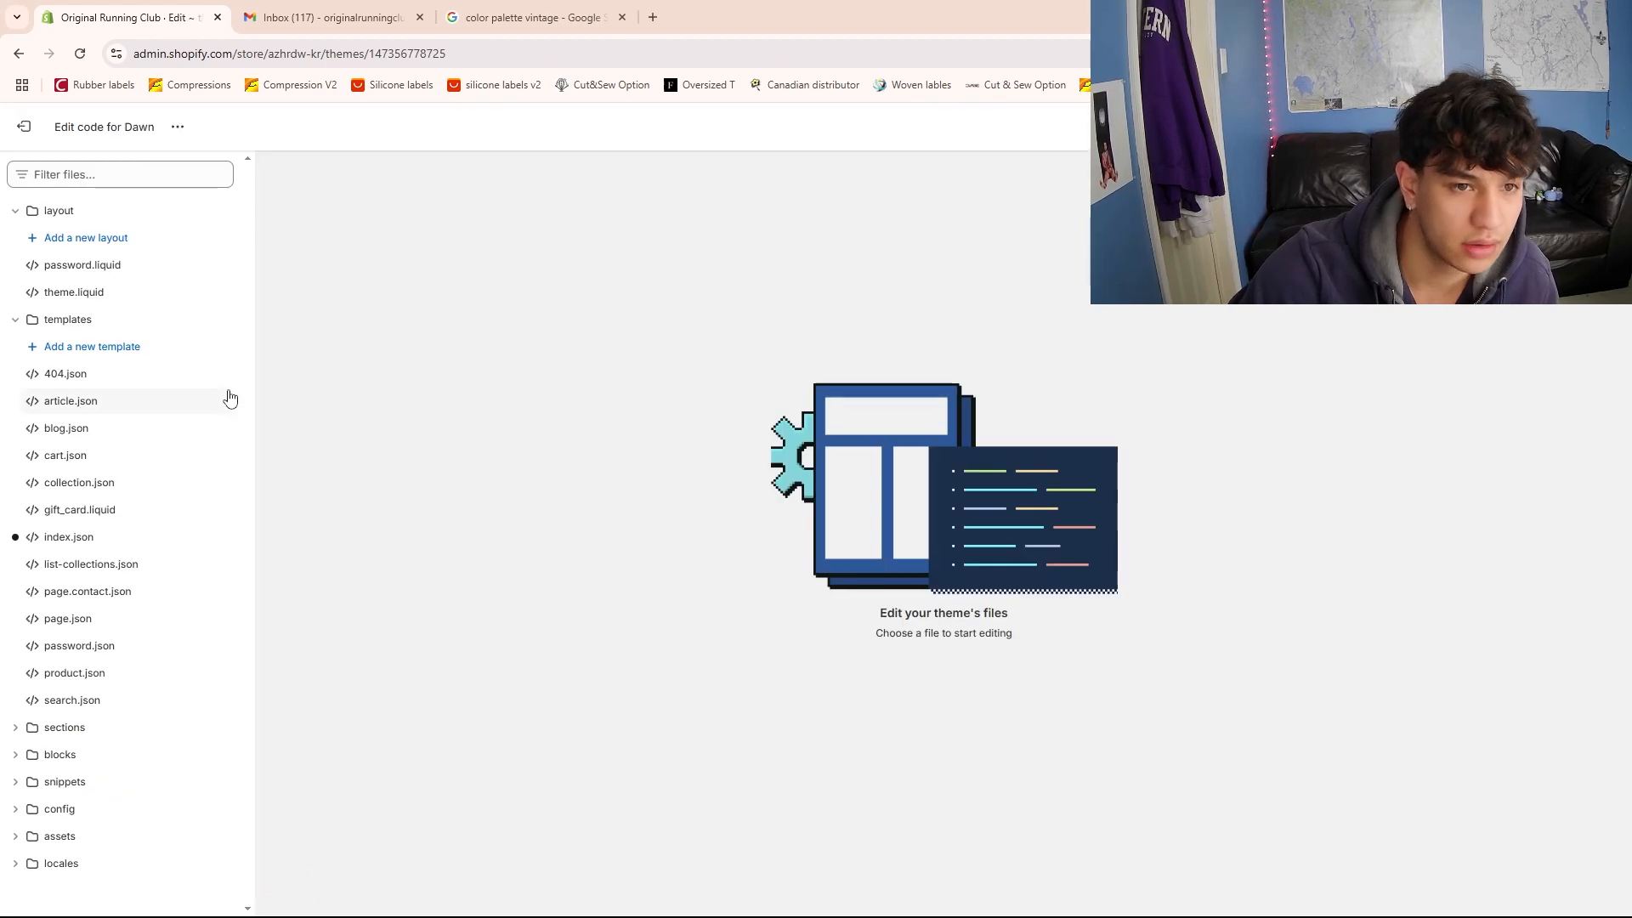
# Collapse the layout and templates folders and open settings_schema.json from the theme's config folder
pyautogui.click(15, 211)
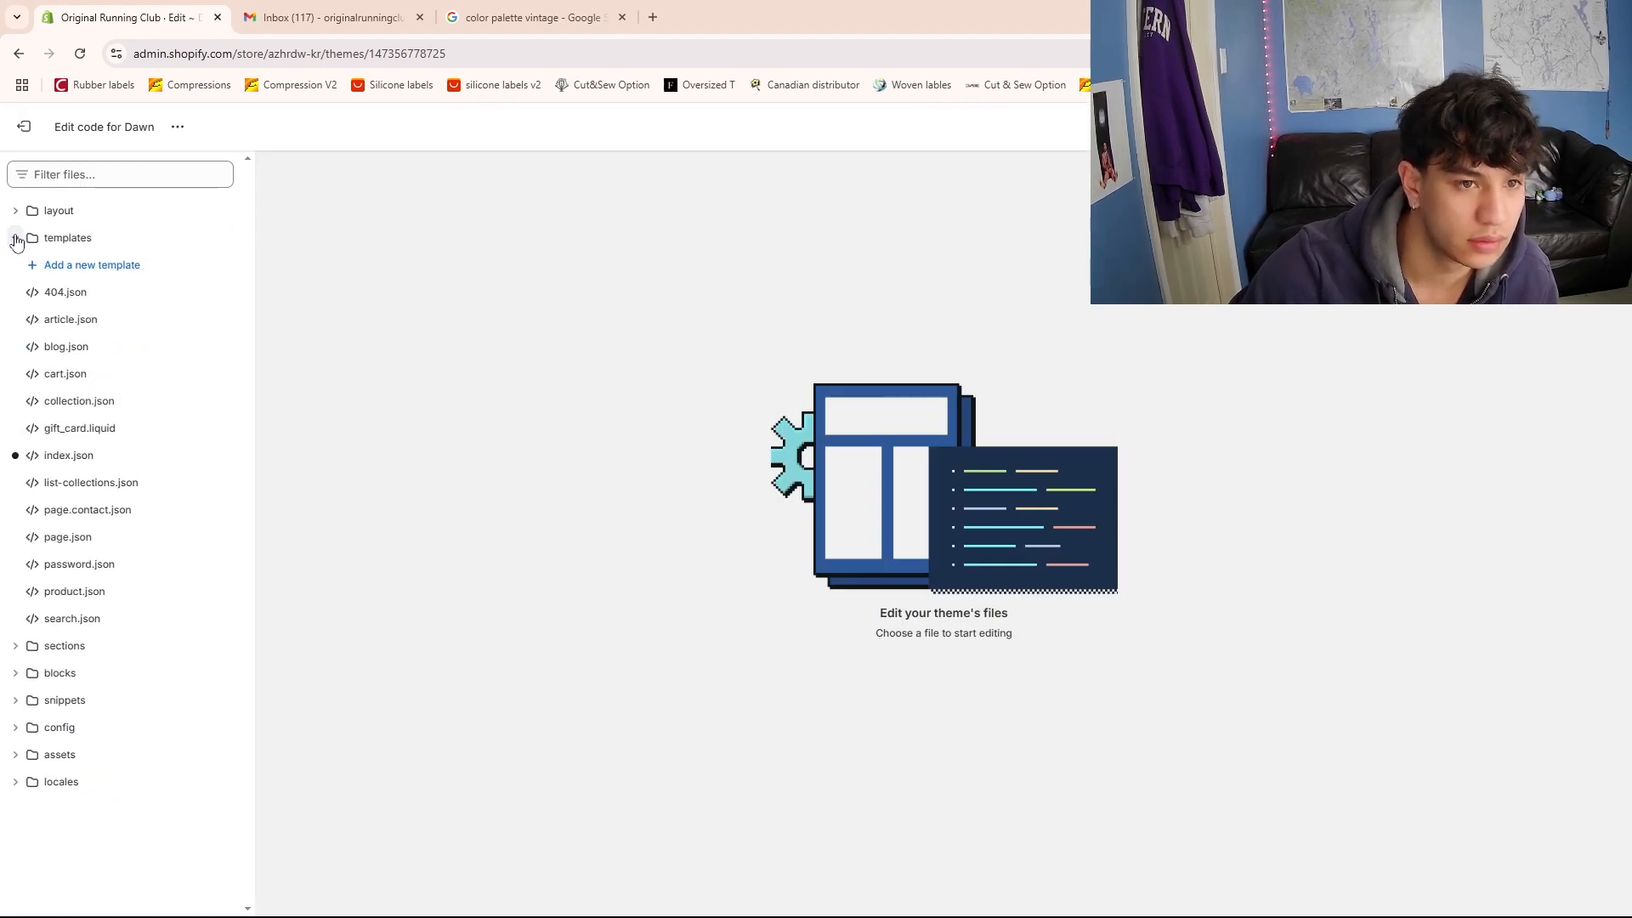
pyautogui.click(15, 238)
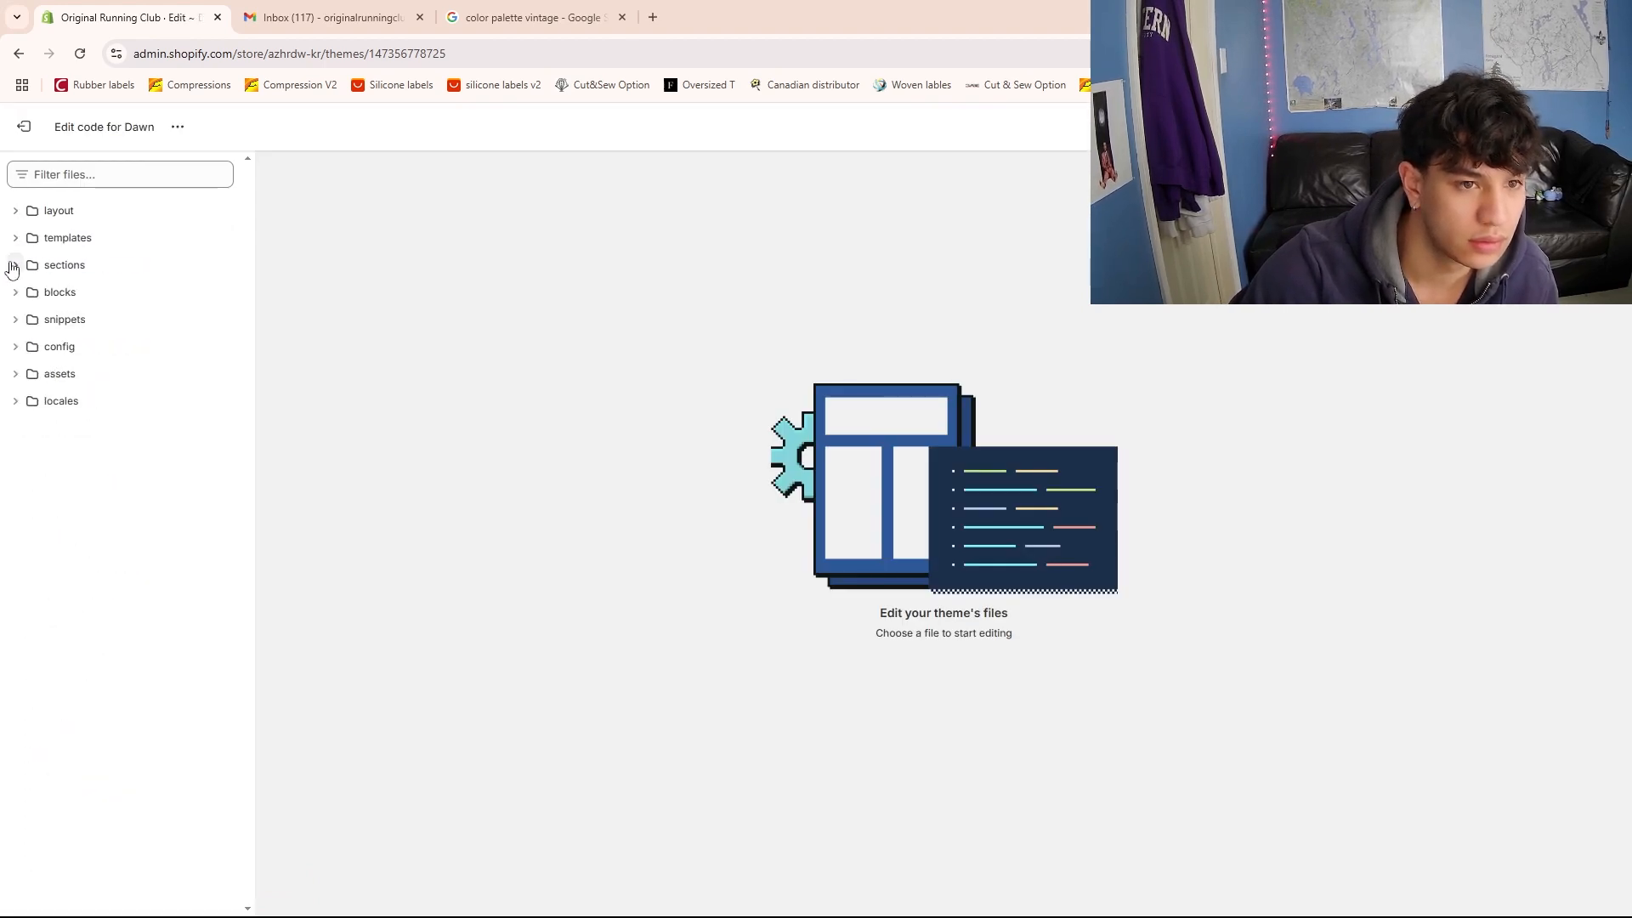
pyautogui.click(18, 349)
pyautogui.click(114, 405)
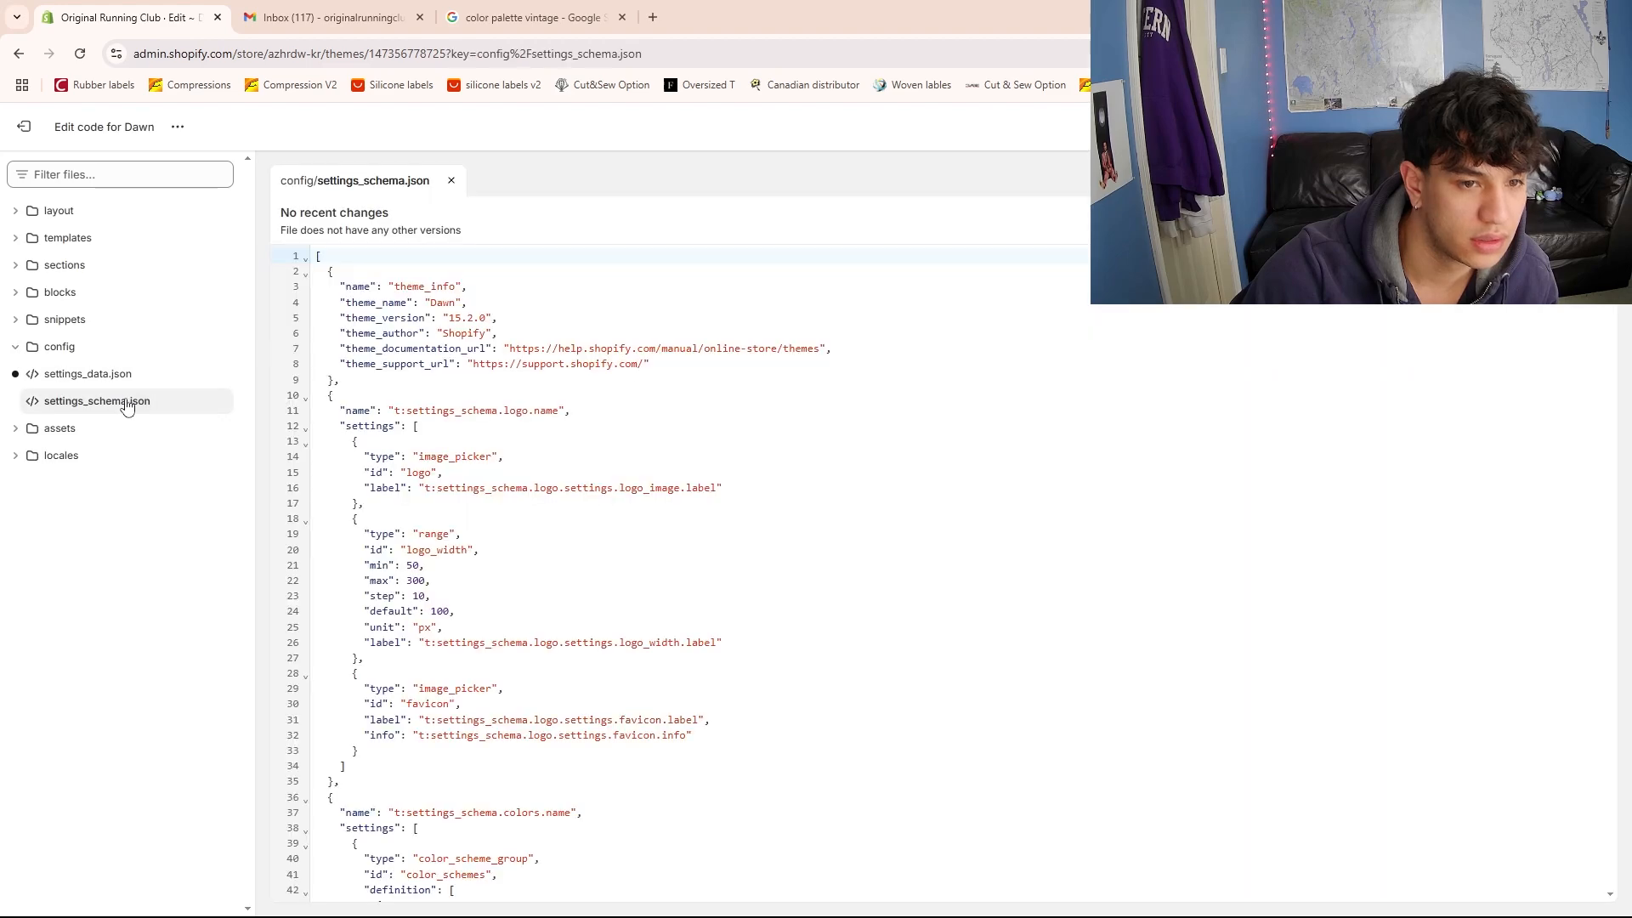
# Set the heading_scale range in the typography settings of settings_schema.json to a minimum of 0 and a maximum of 200
pyautogui.scroll(-20, 584, 434)
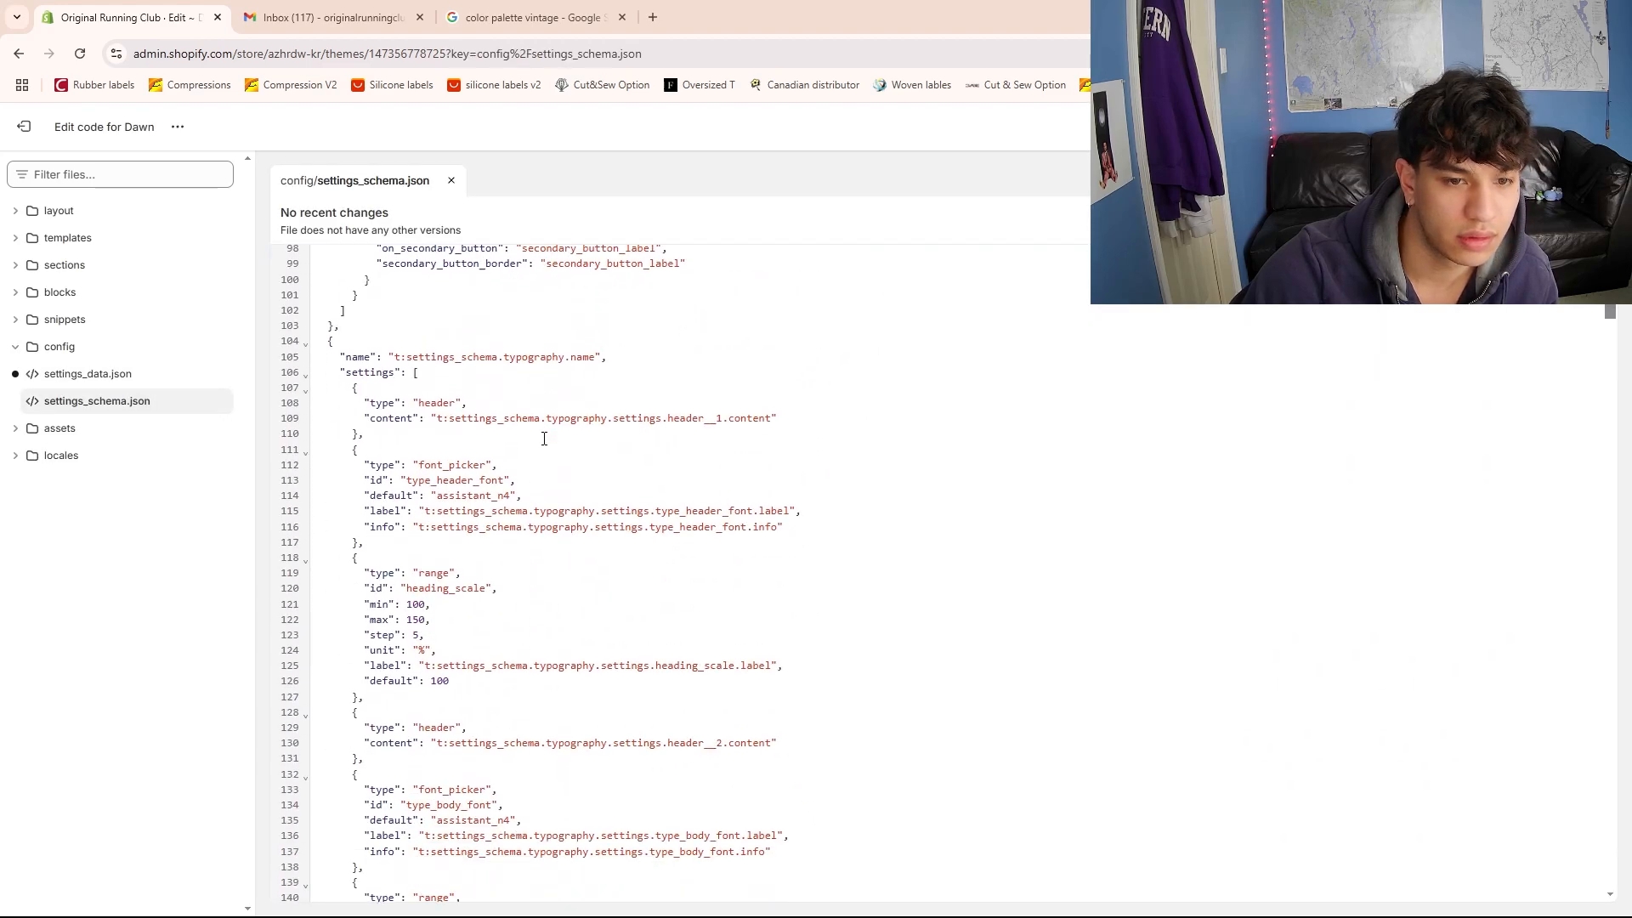
pyautogui.scroll(1, 459, 367)
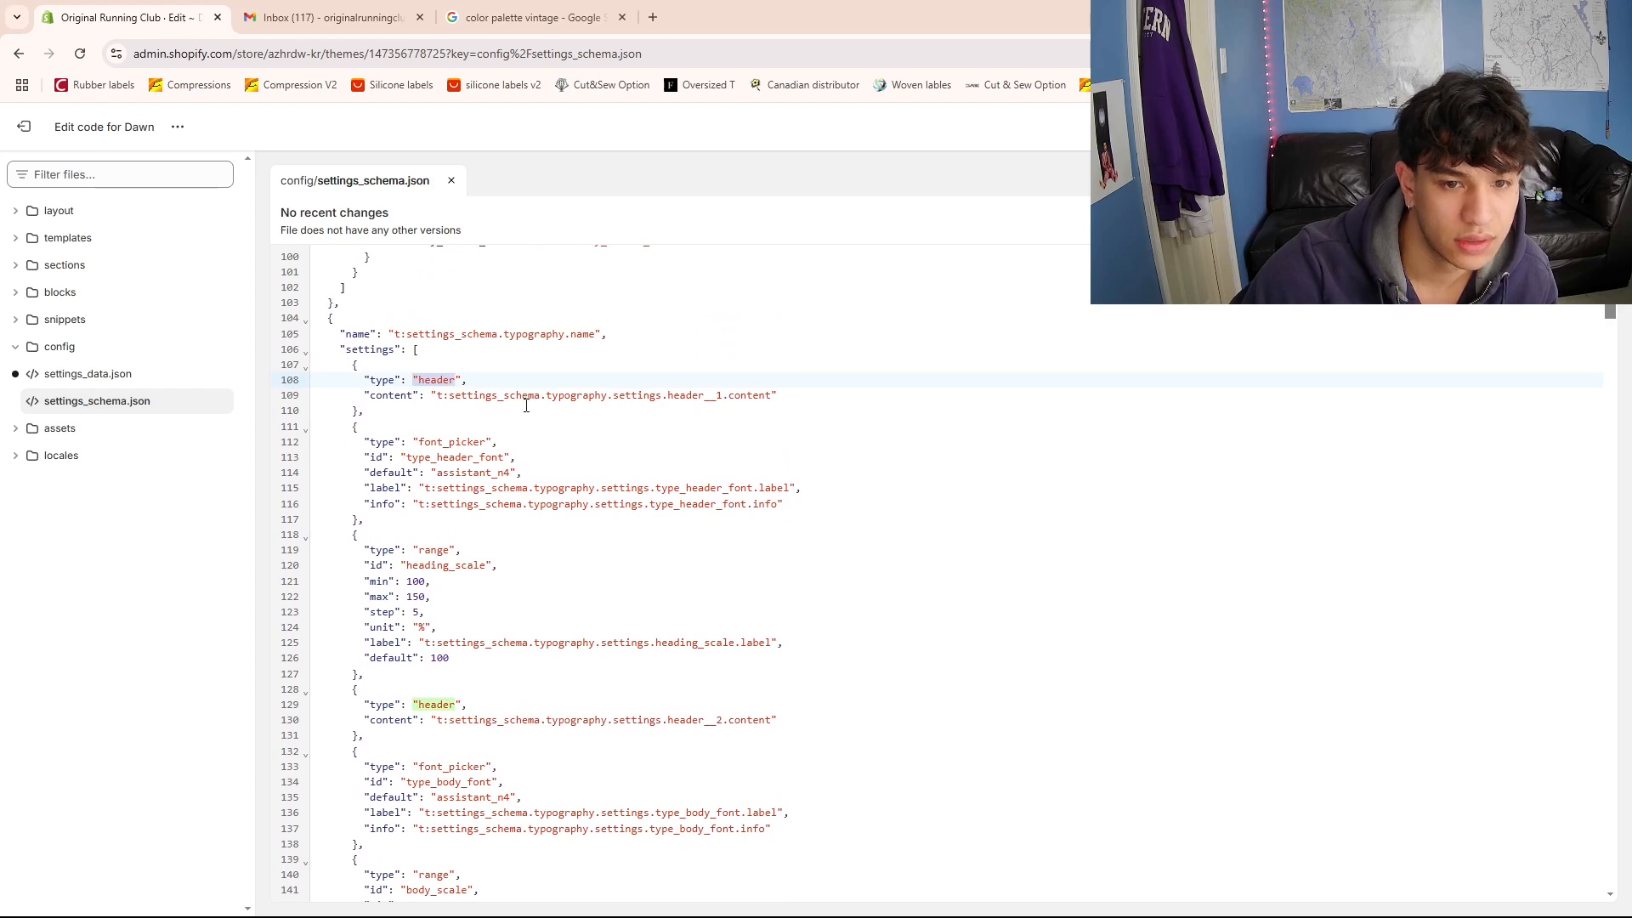
pyautogui.click(499, 395)
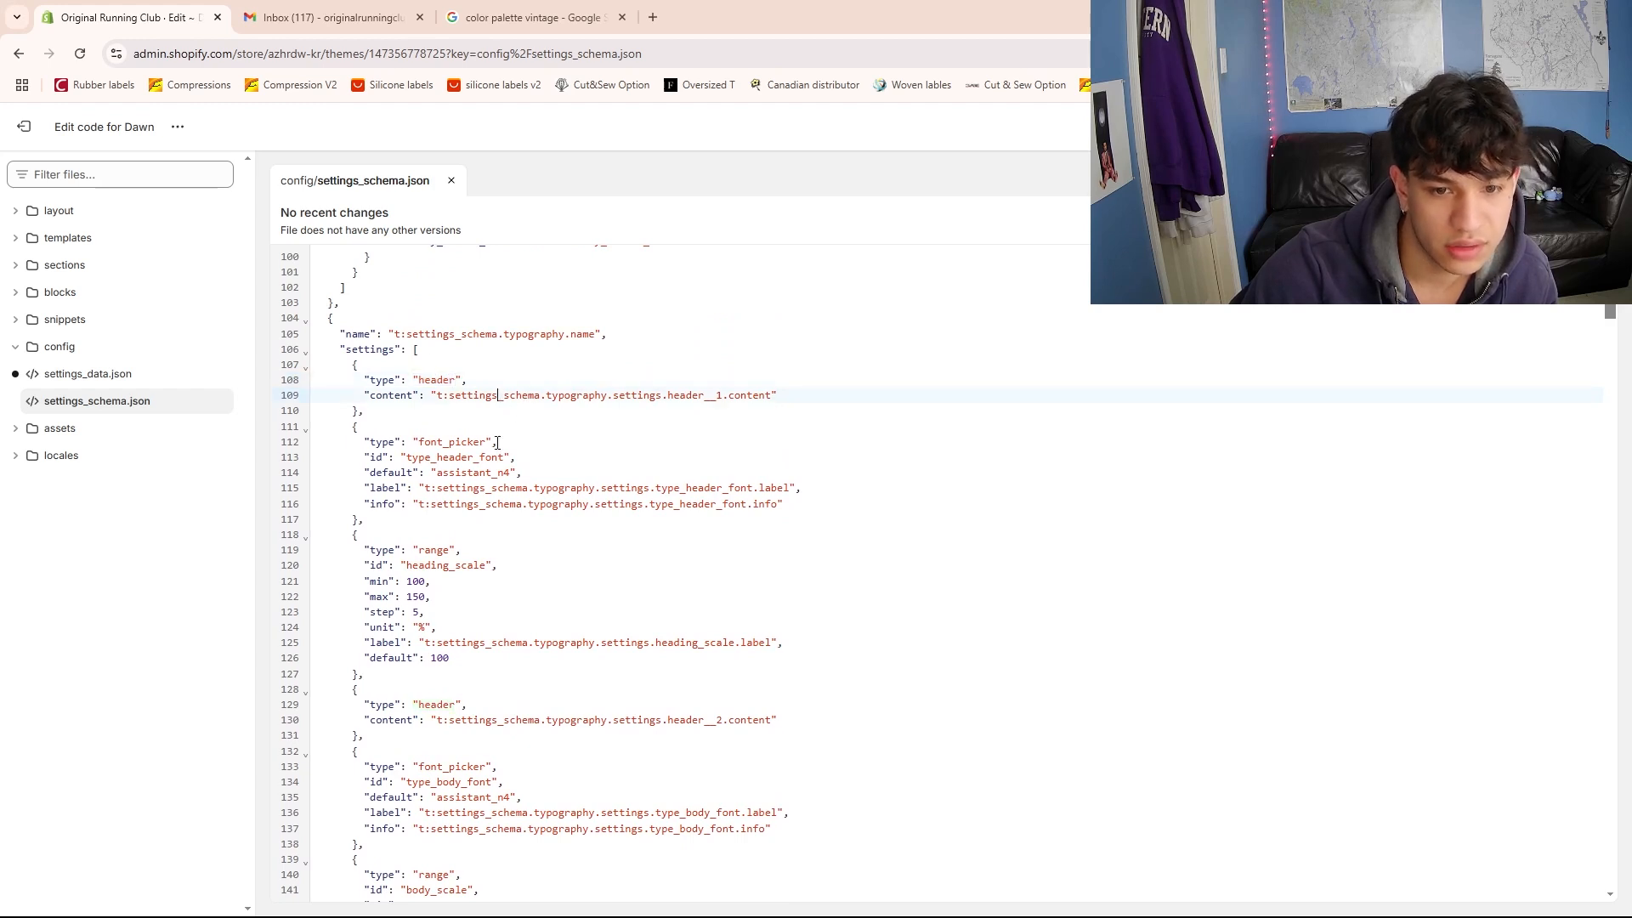
pyautogui.click(423, 583)
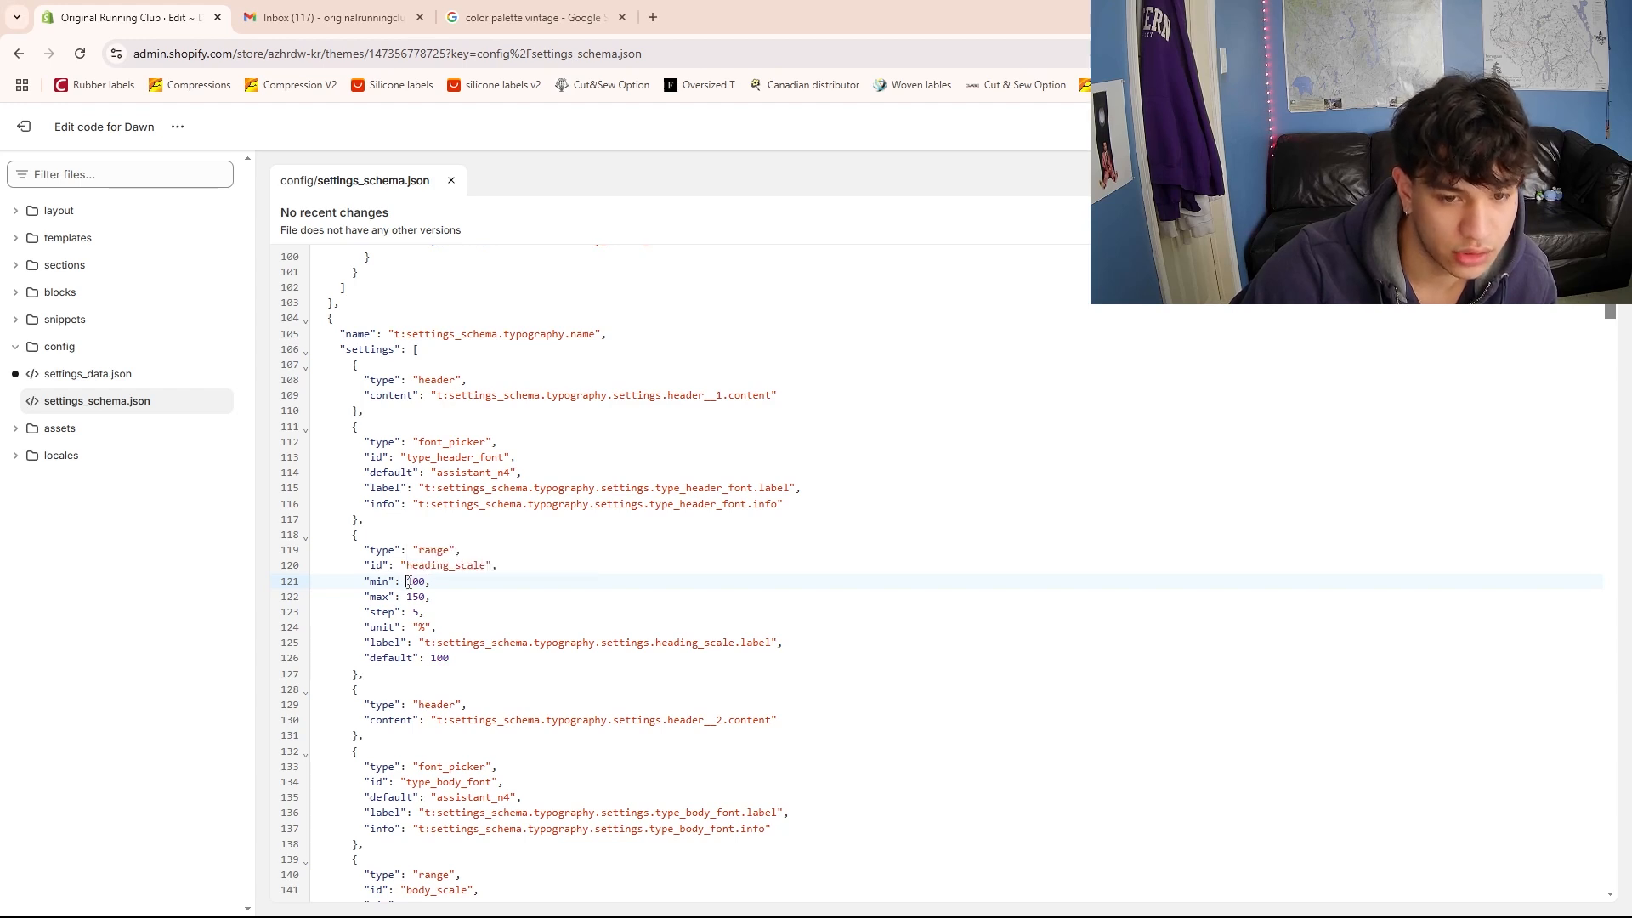
pyautogui.write('0')
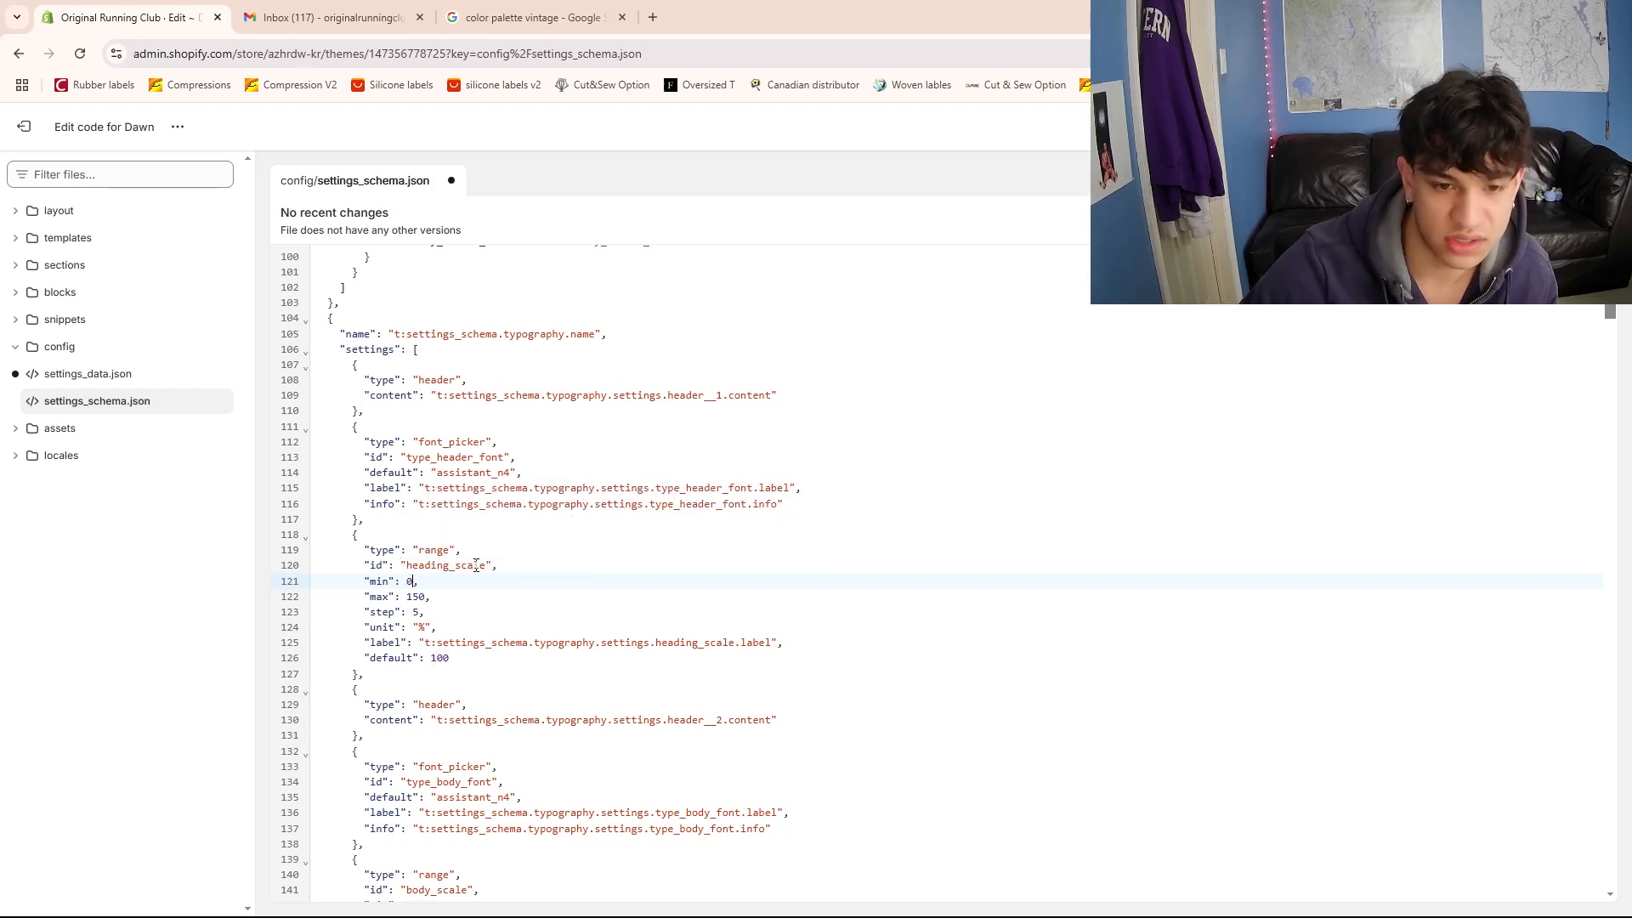
pyautogui.click(416, 595)
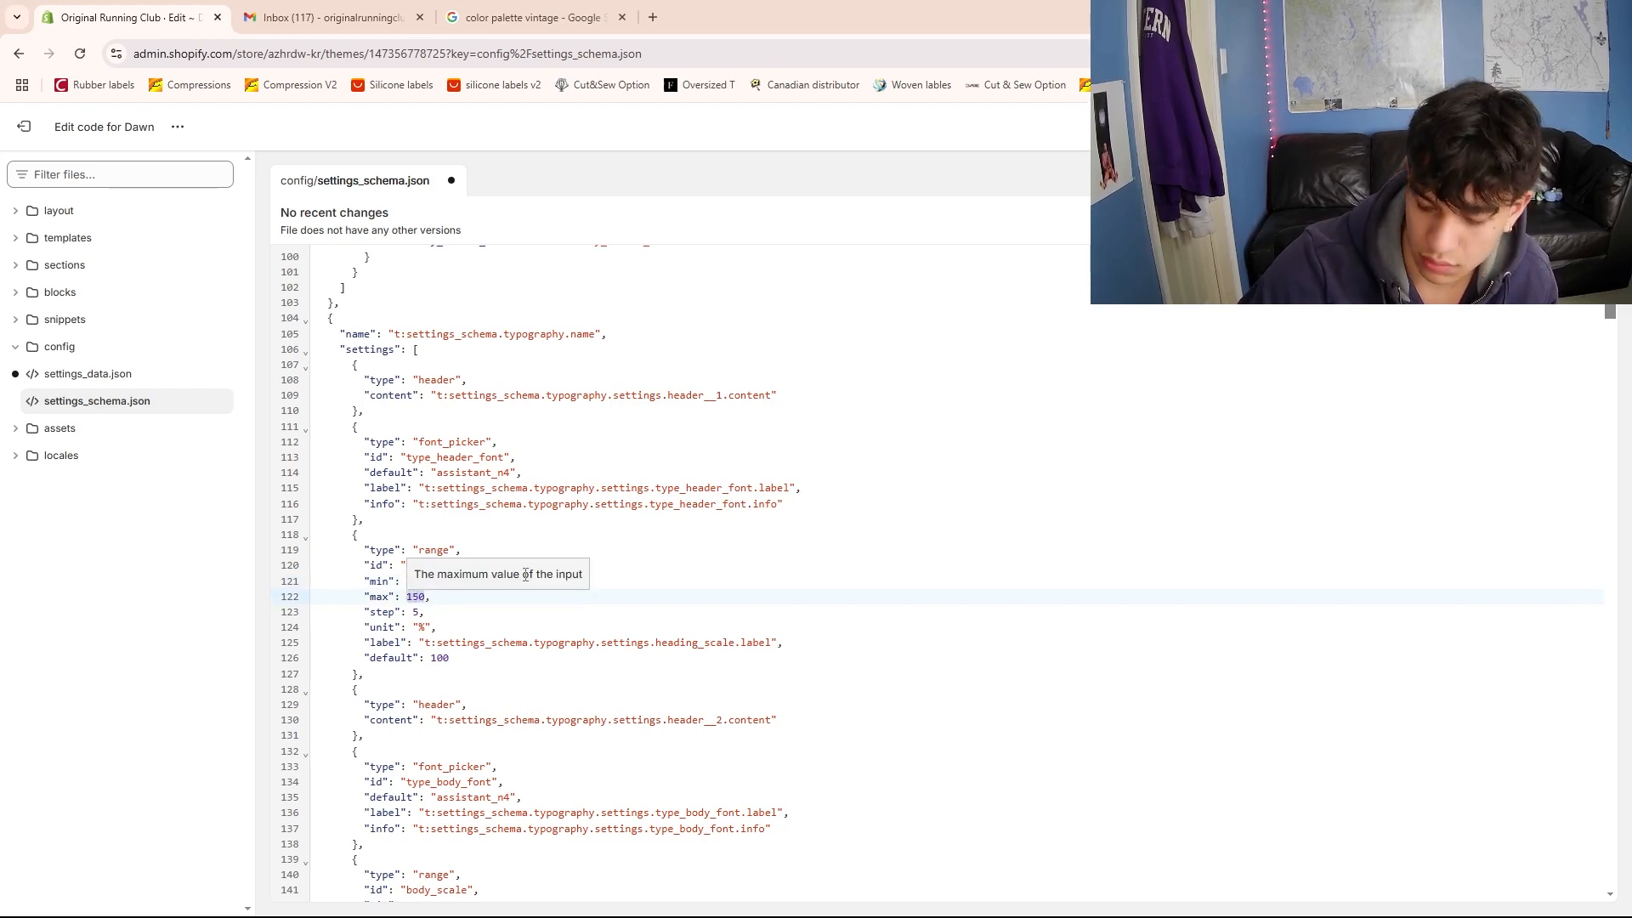
pyautogui.write('200')
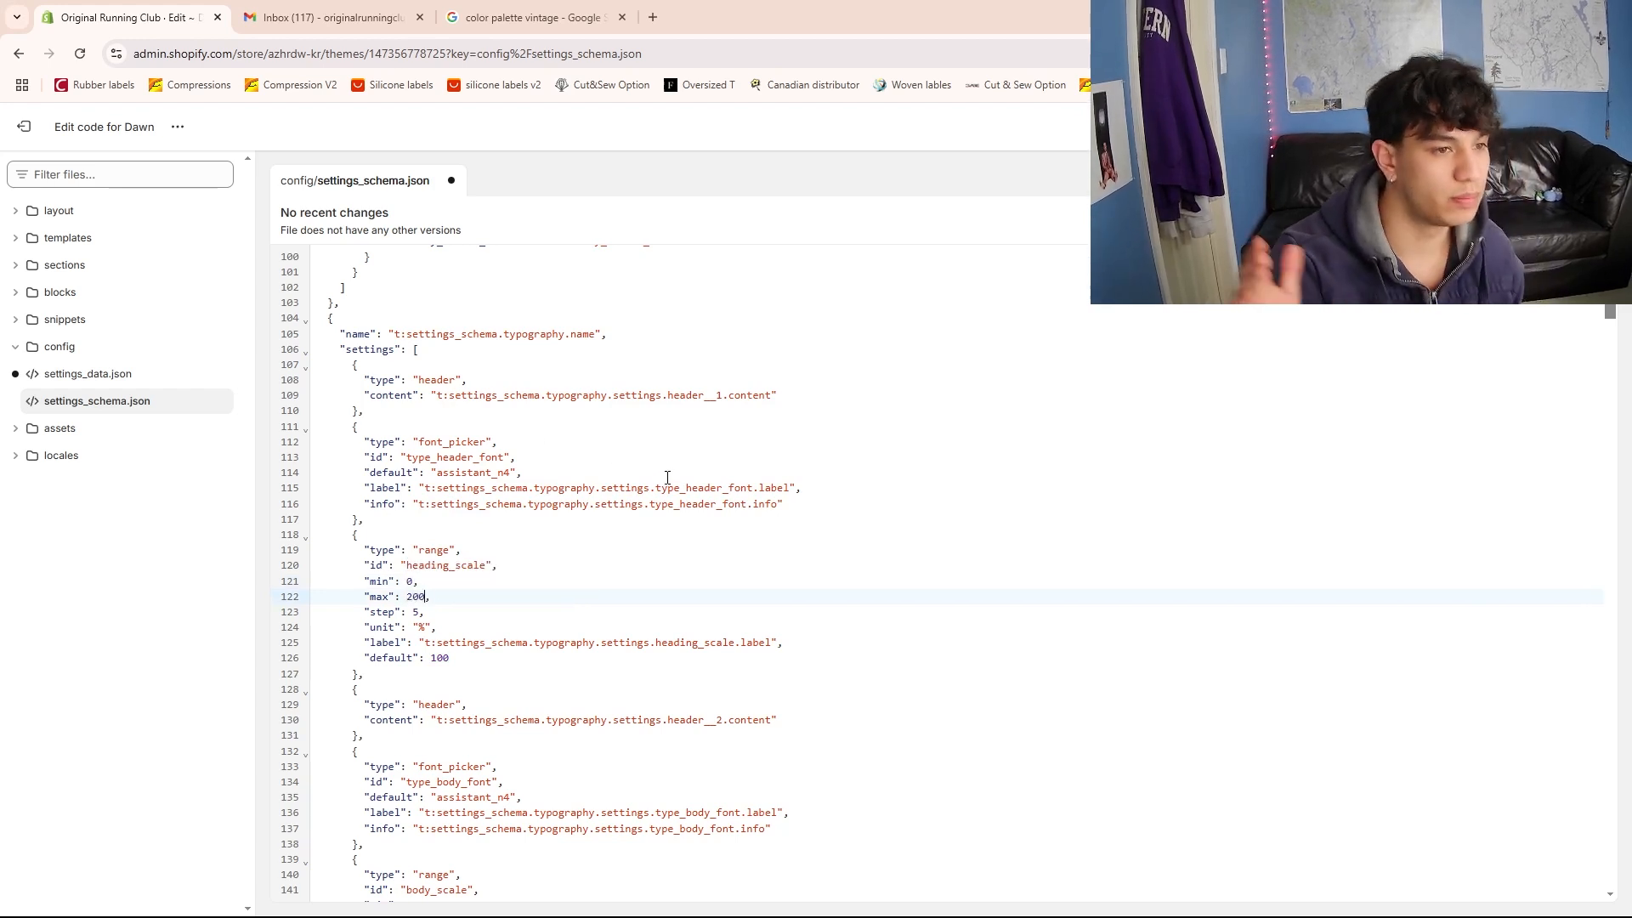
# Set the body_scale range to a minimum of 0 and a maximum of 200, and save settings_schema.json
pyautogui.scroll(-4, 485, 595)
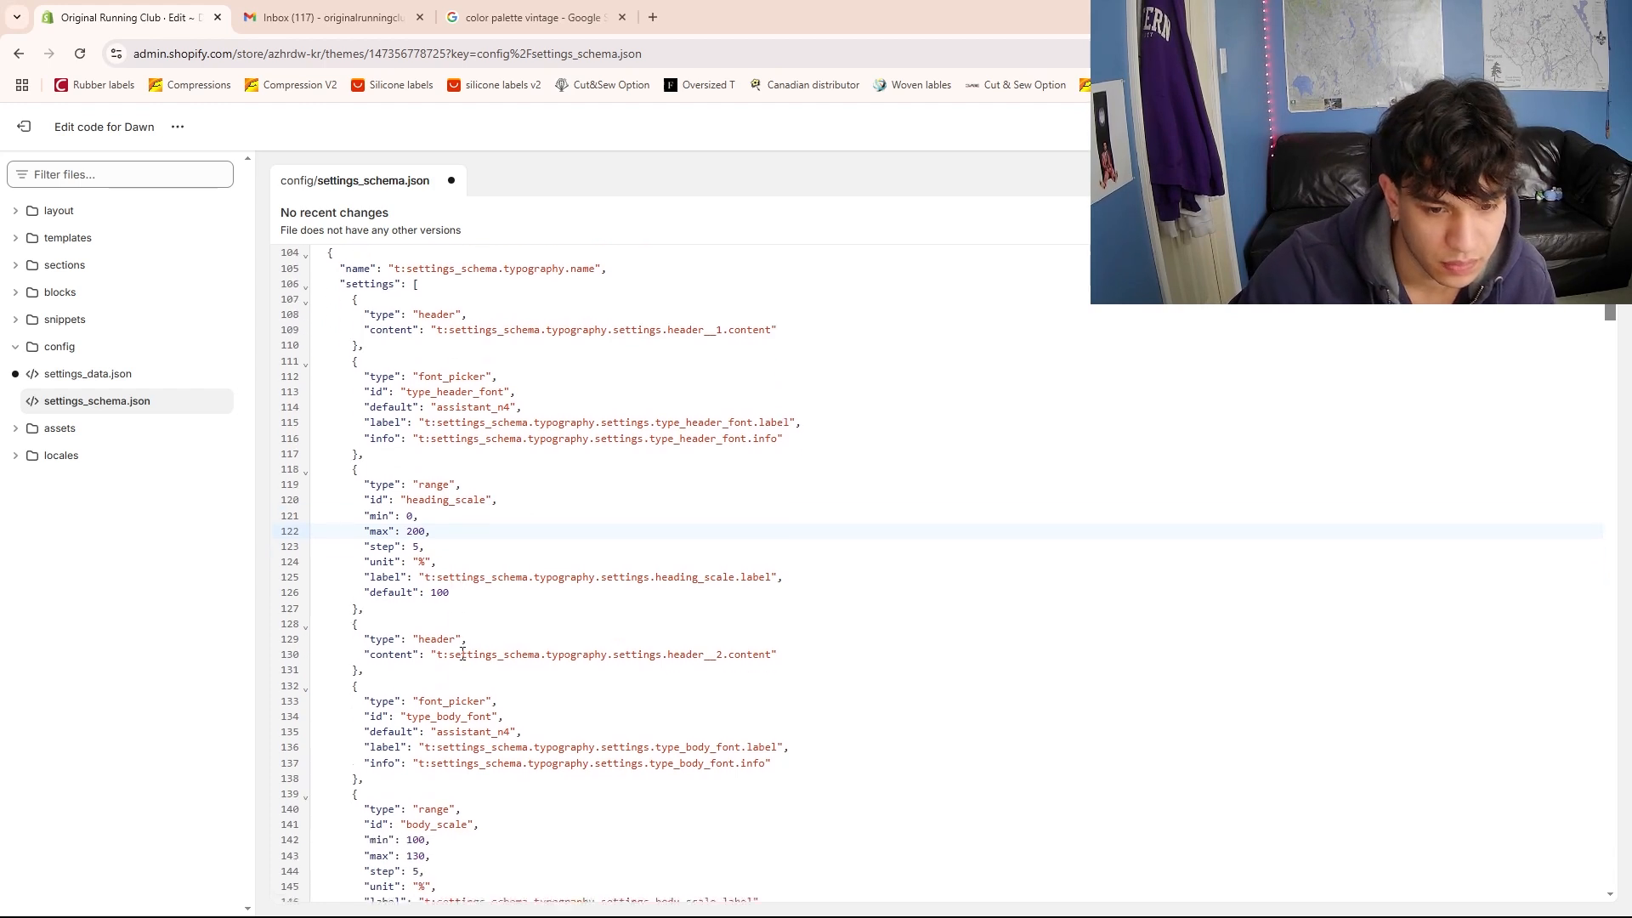
pyautogui.scroll(-2, 489, 613)
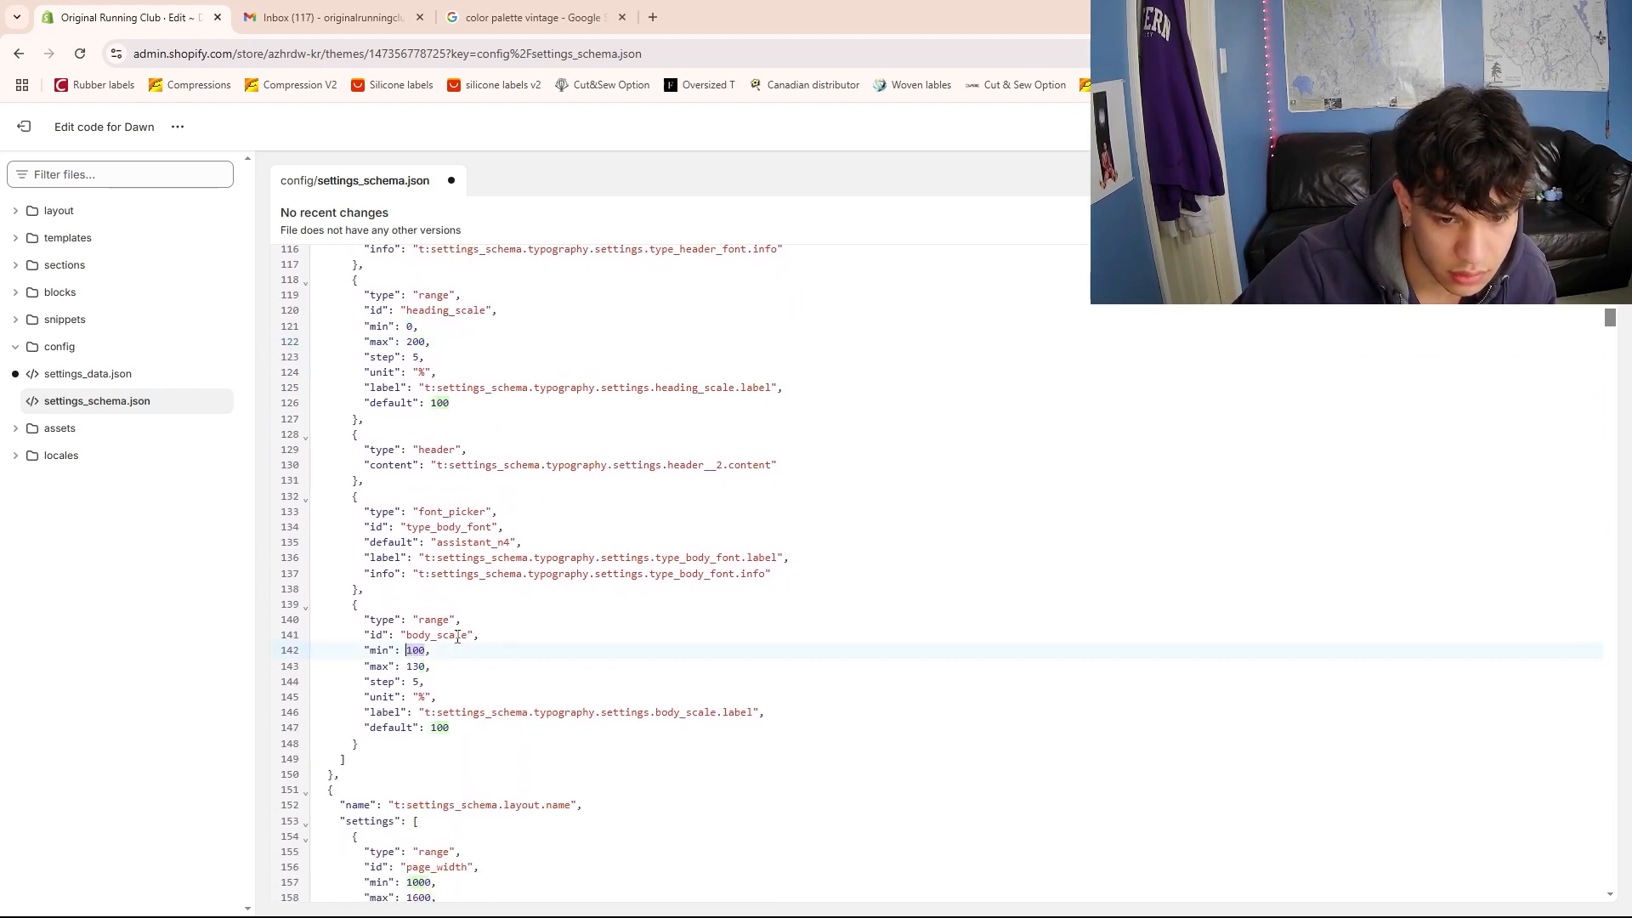
pyautogui.write('0')
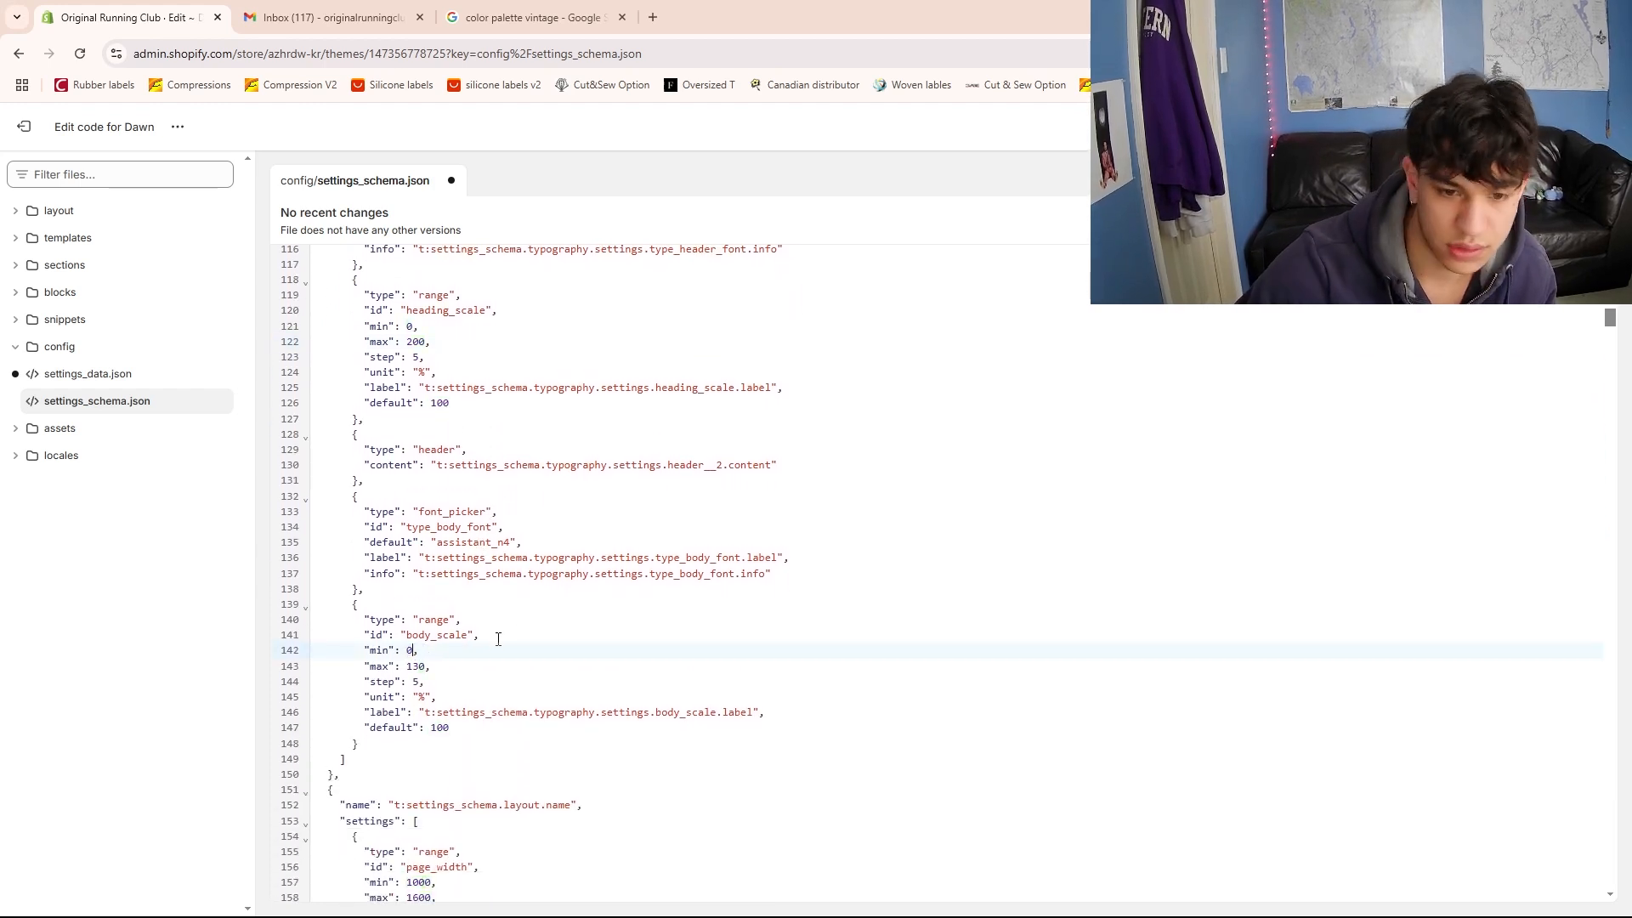
pyautogui.click(421, 666)
pyautogui.doubleClick(415, 667)
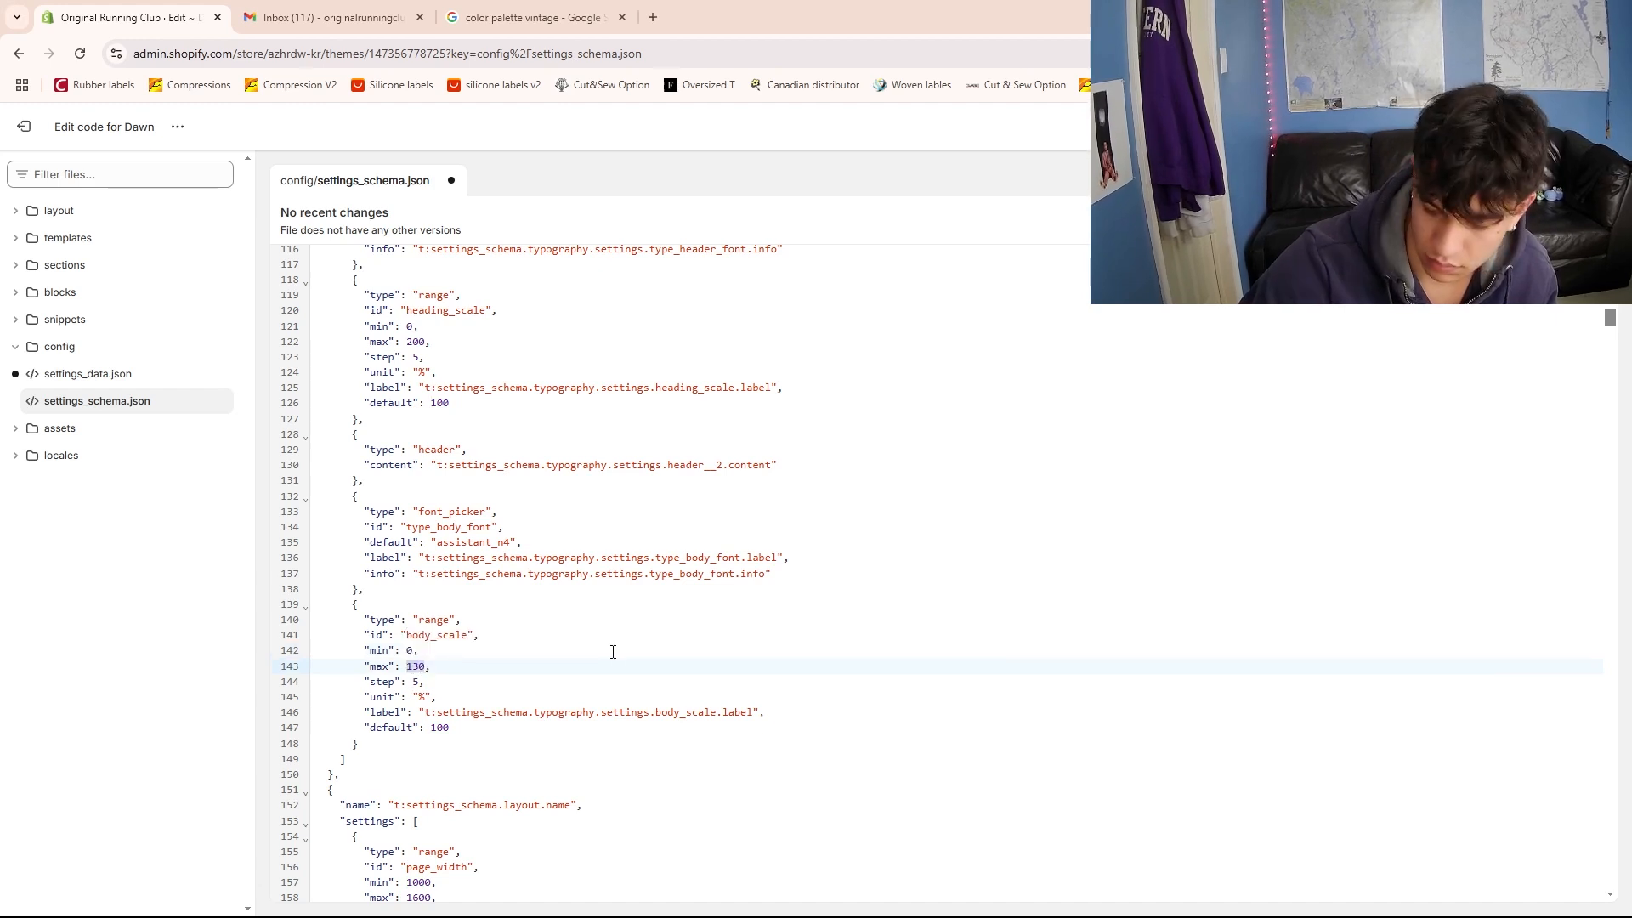
pyautogui.write('200')
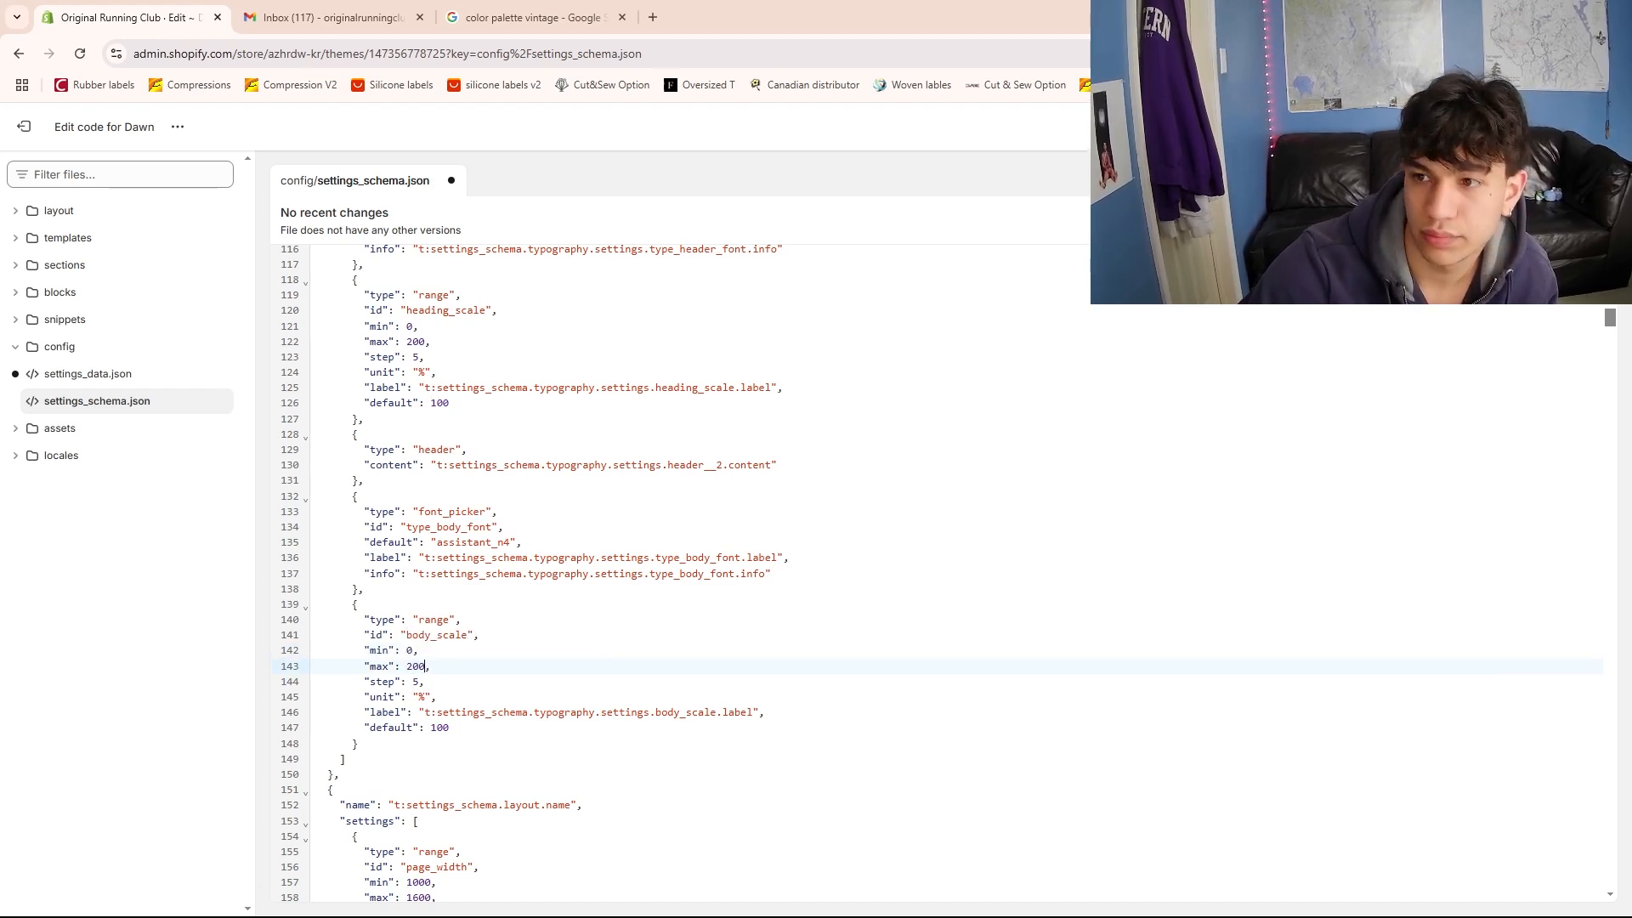
pyautogui.hotkey('ctrl', 's')
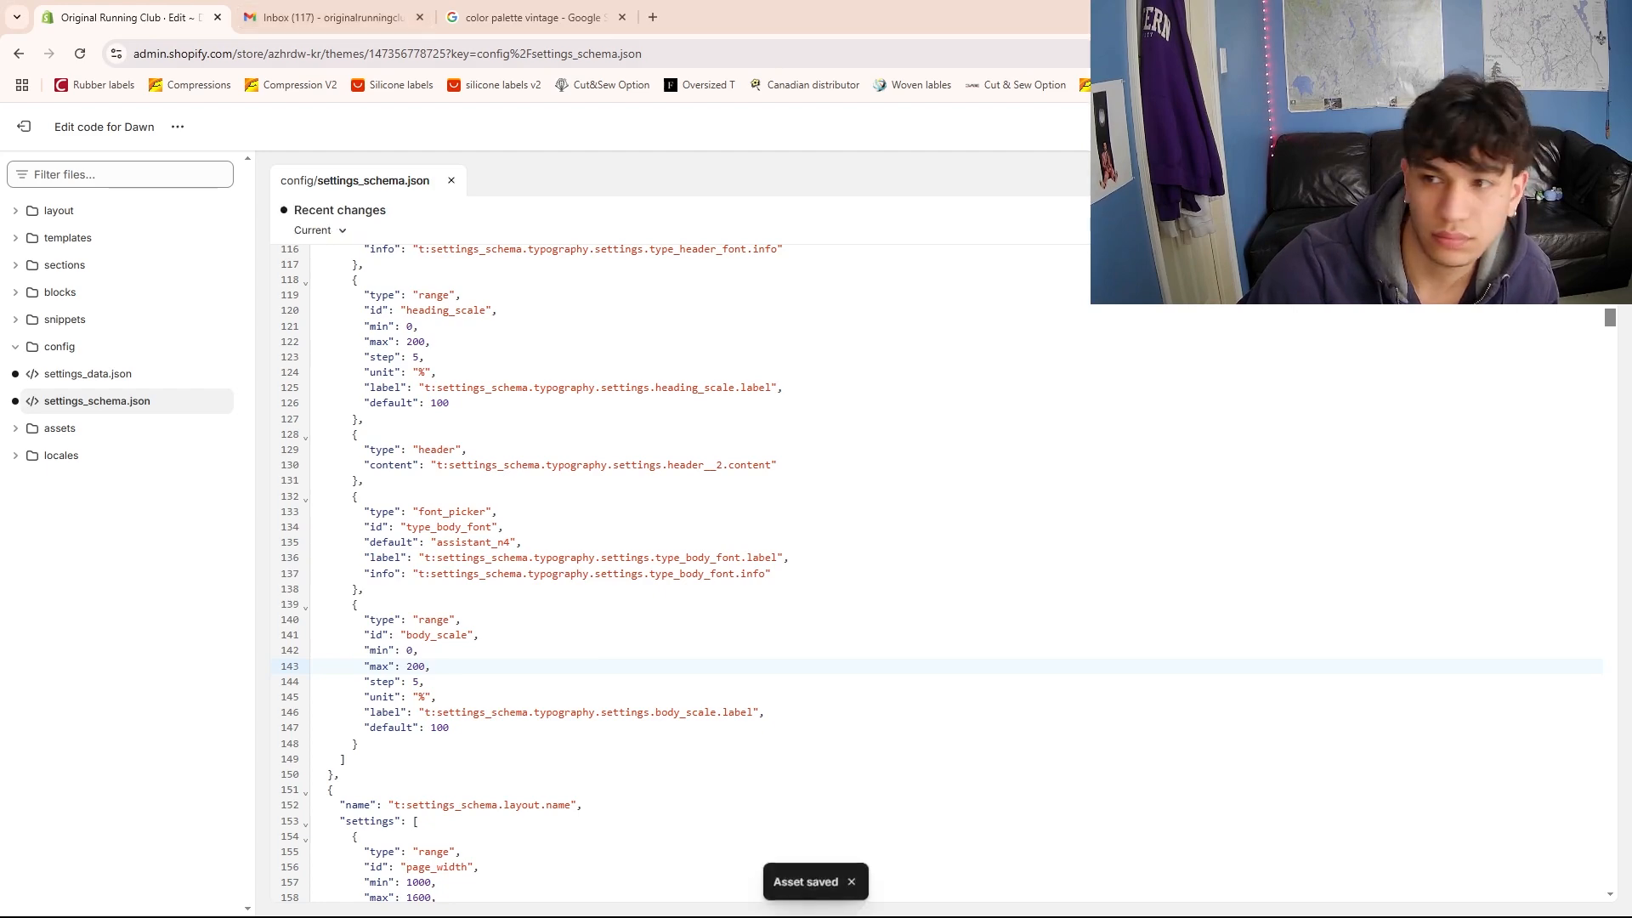
# Leave the code editor, open the draft Dawn theme for customization, and show its typography theme settings
pyautogui.click(23, 127)
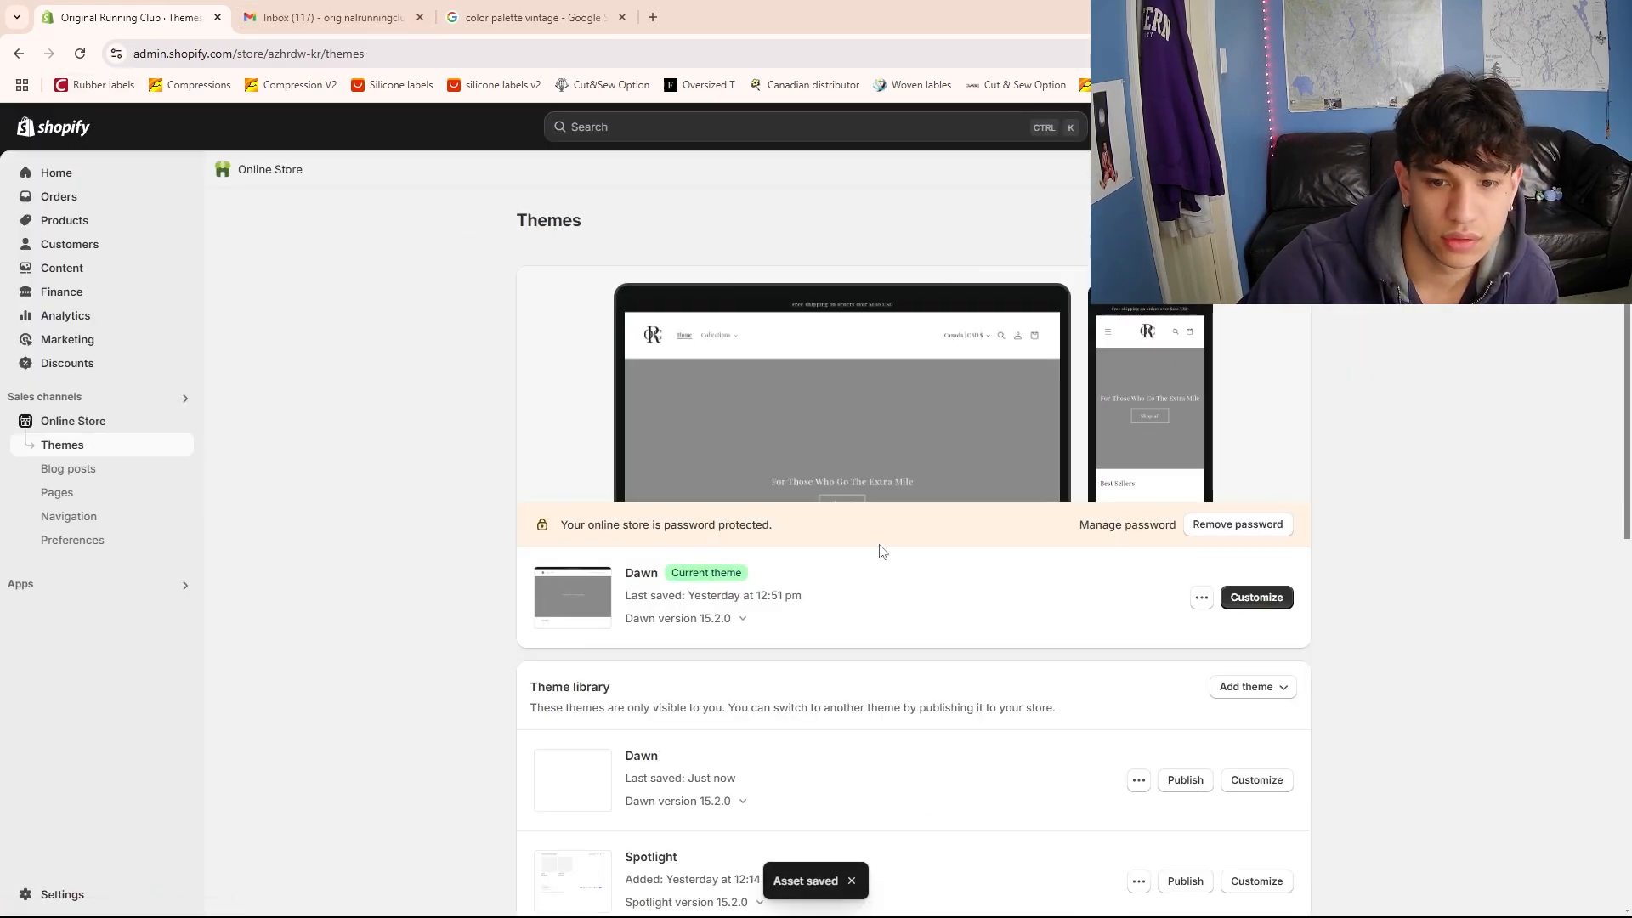
pyautogui.scroll(-3, 1241, 573)
pyautogui.click(1257, 526)
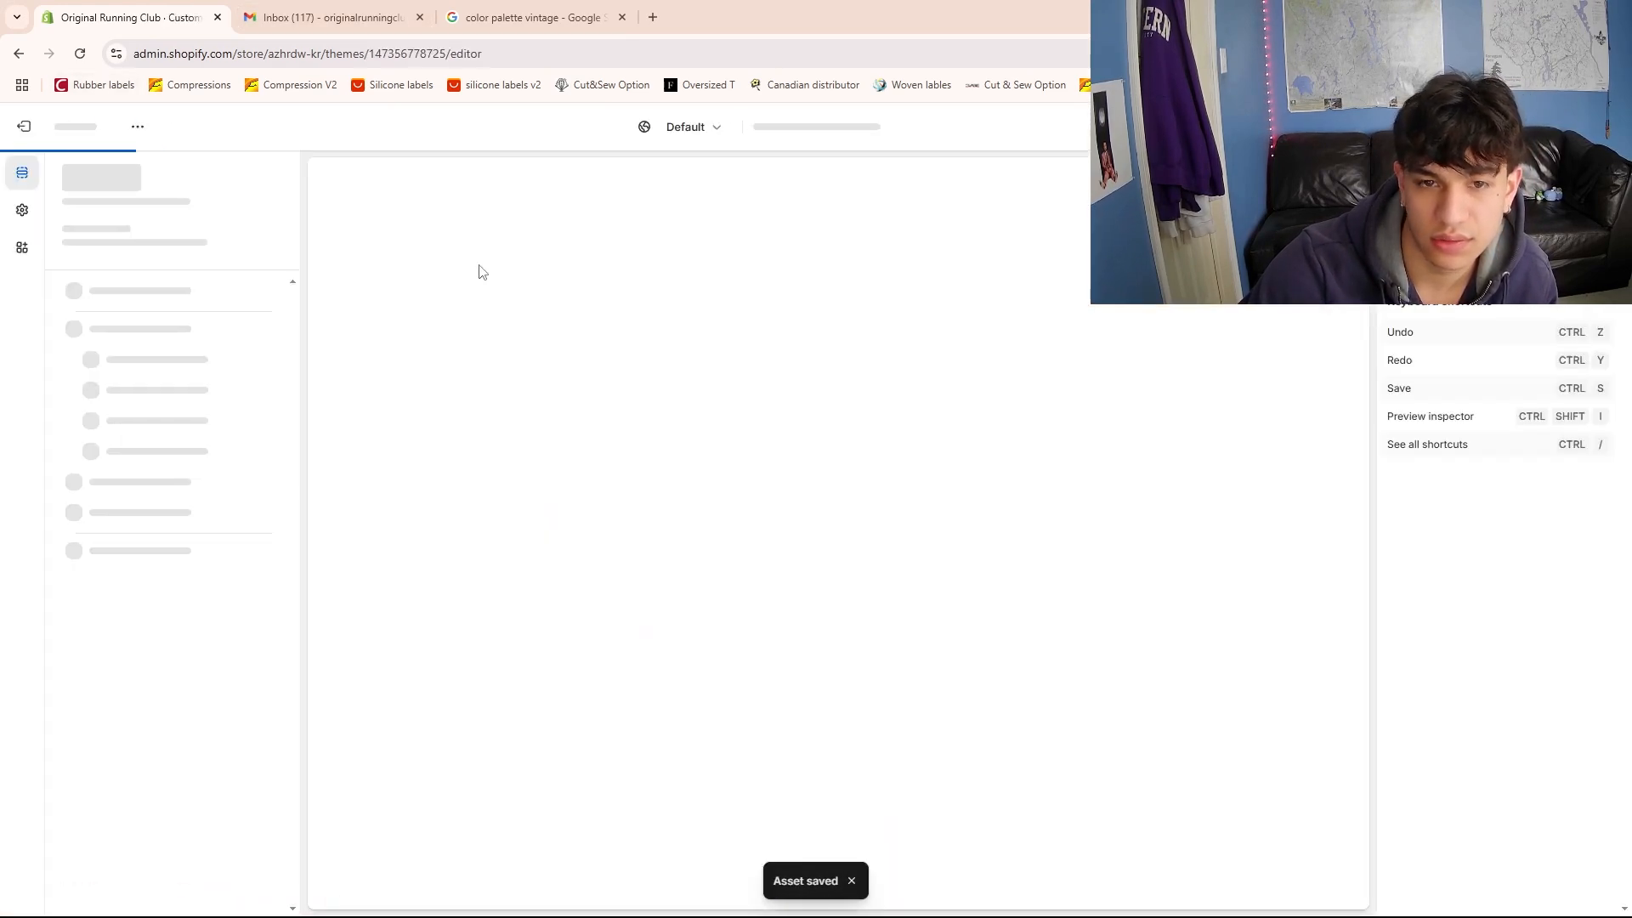
pyautogui.scroll(-6, 583, 496)
pyautogui.scroll(2, 819, 389)
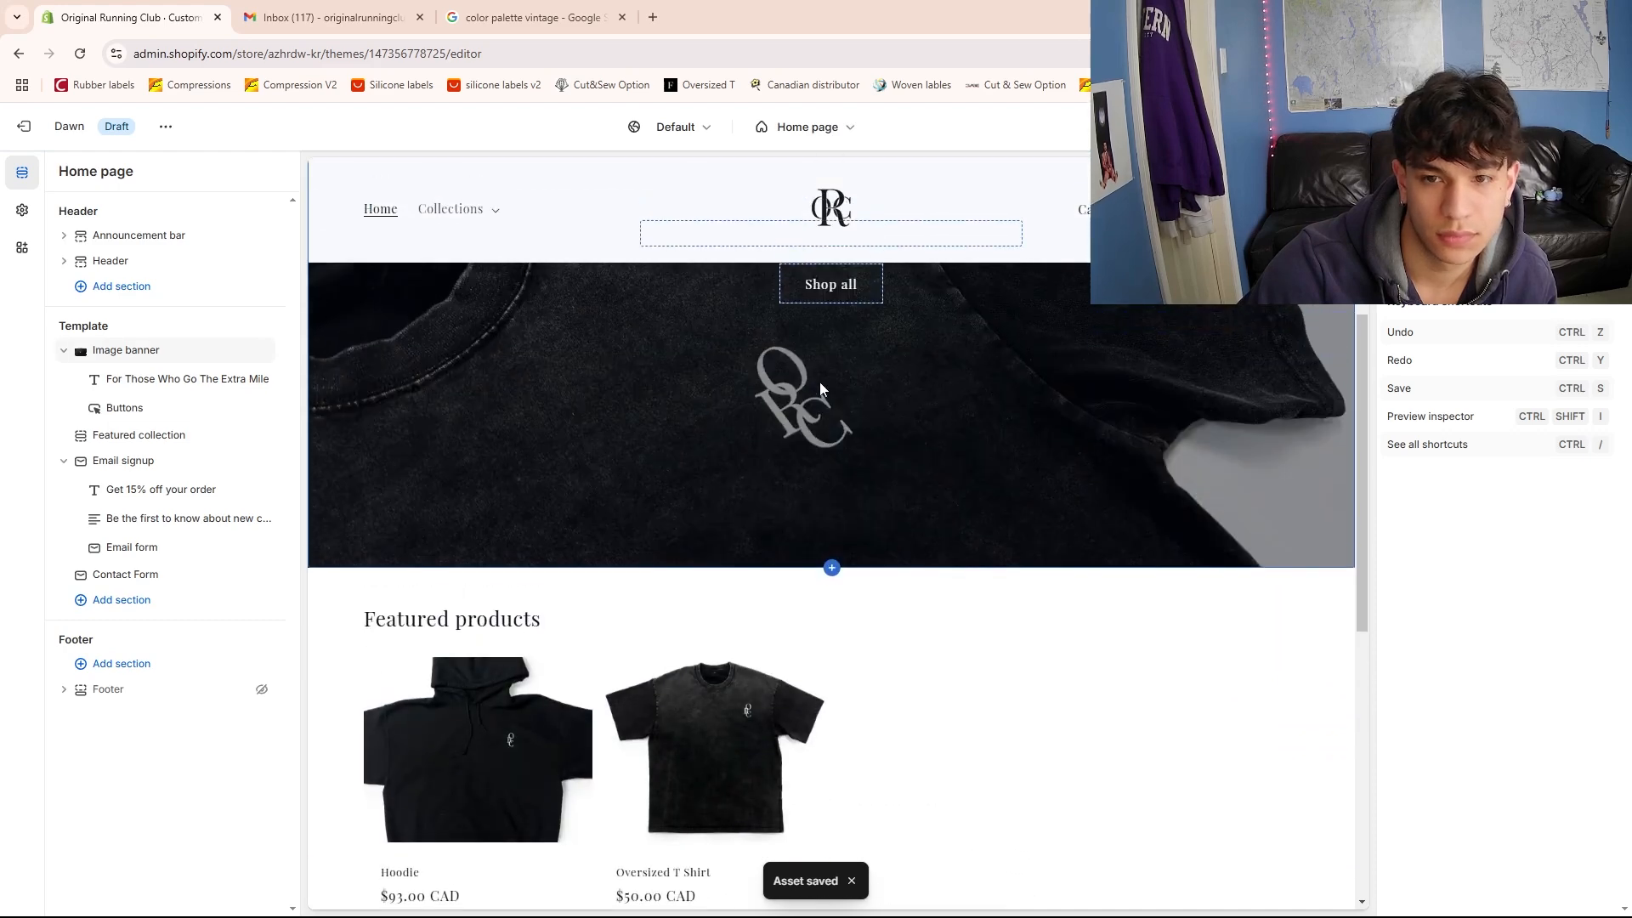
pyautogui.scroll(-3, 680, 386)
pyautogui.click(24, 212)
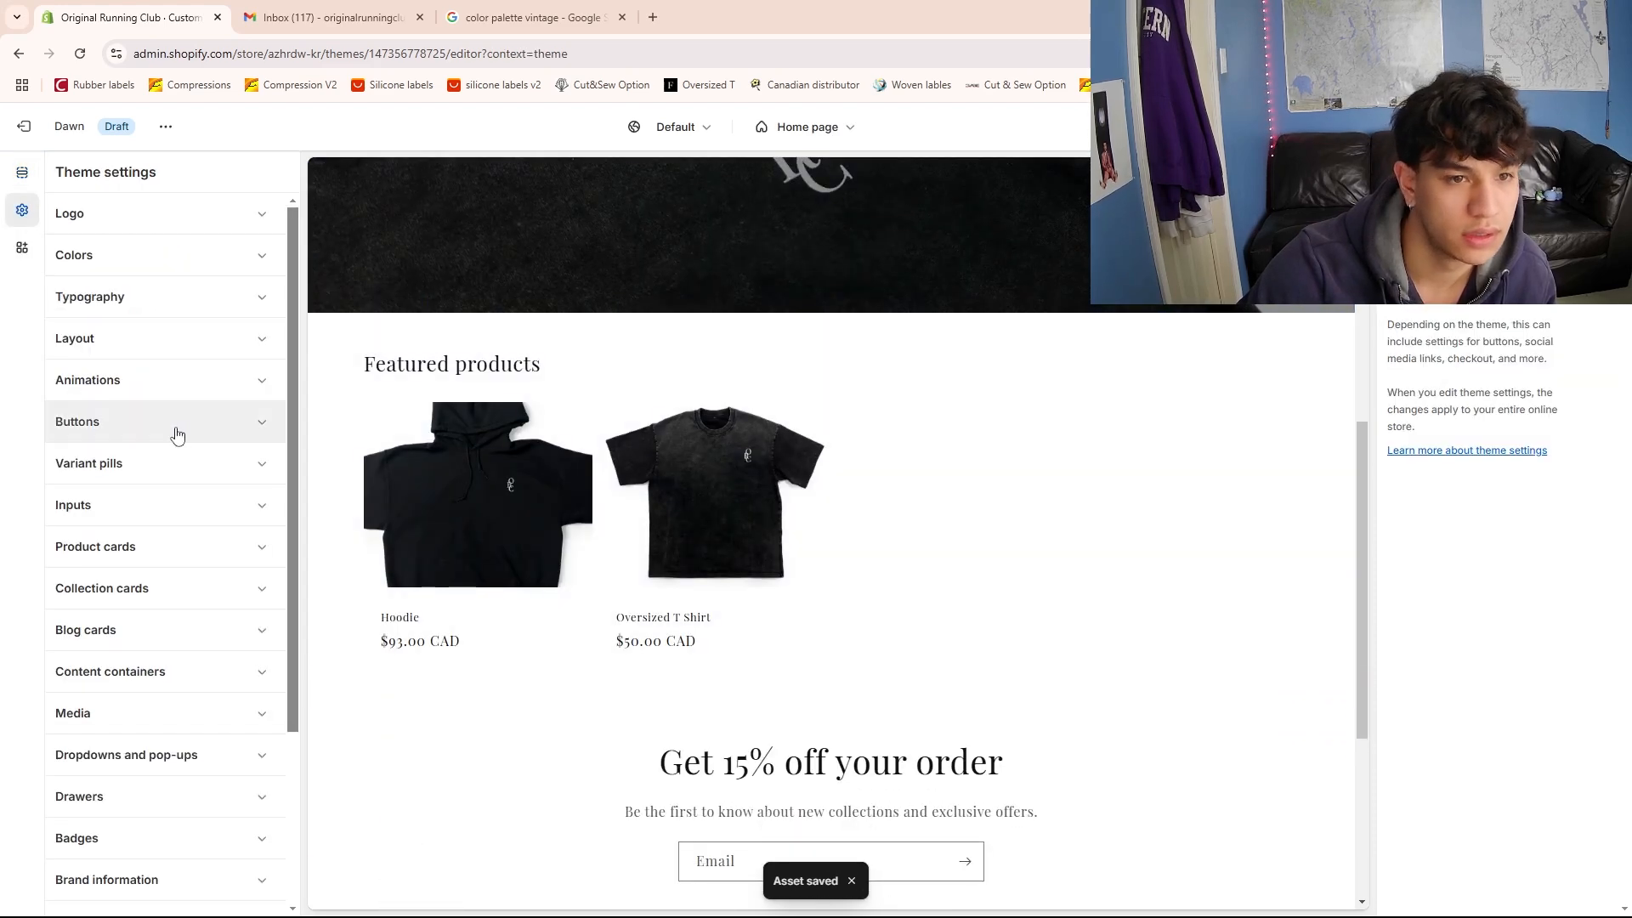
pyautogui.click(156, 302)
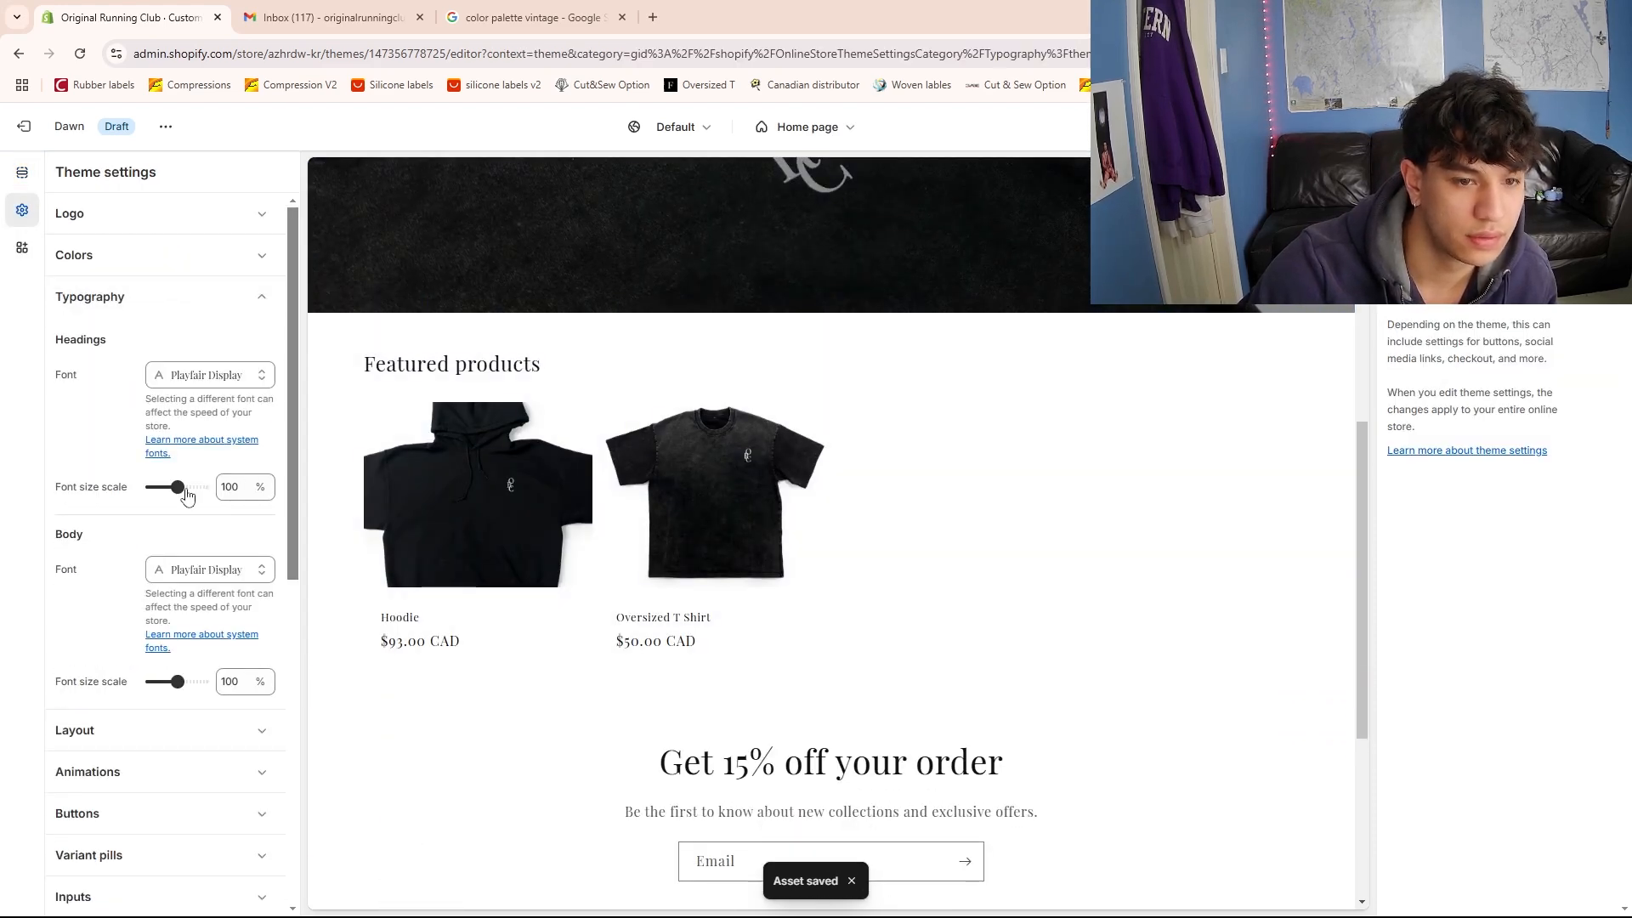
# Try heading font size scales of 95%, 5%, 80% and 195% on the home page, and return the scale to about 100%
pyautogui.moveTo(177, 487); pyautogui.dragTo(175, 486)
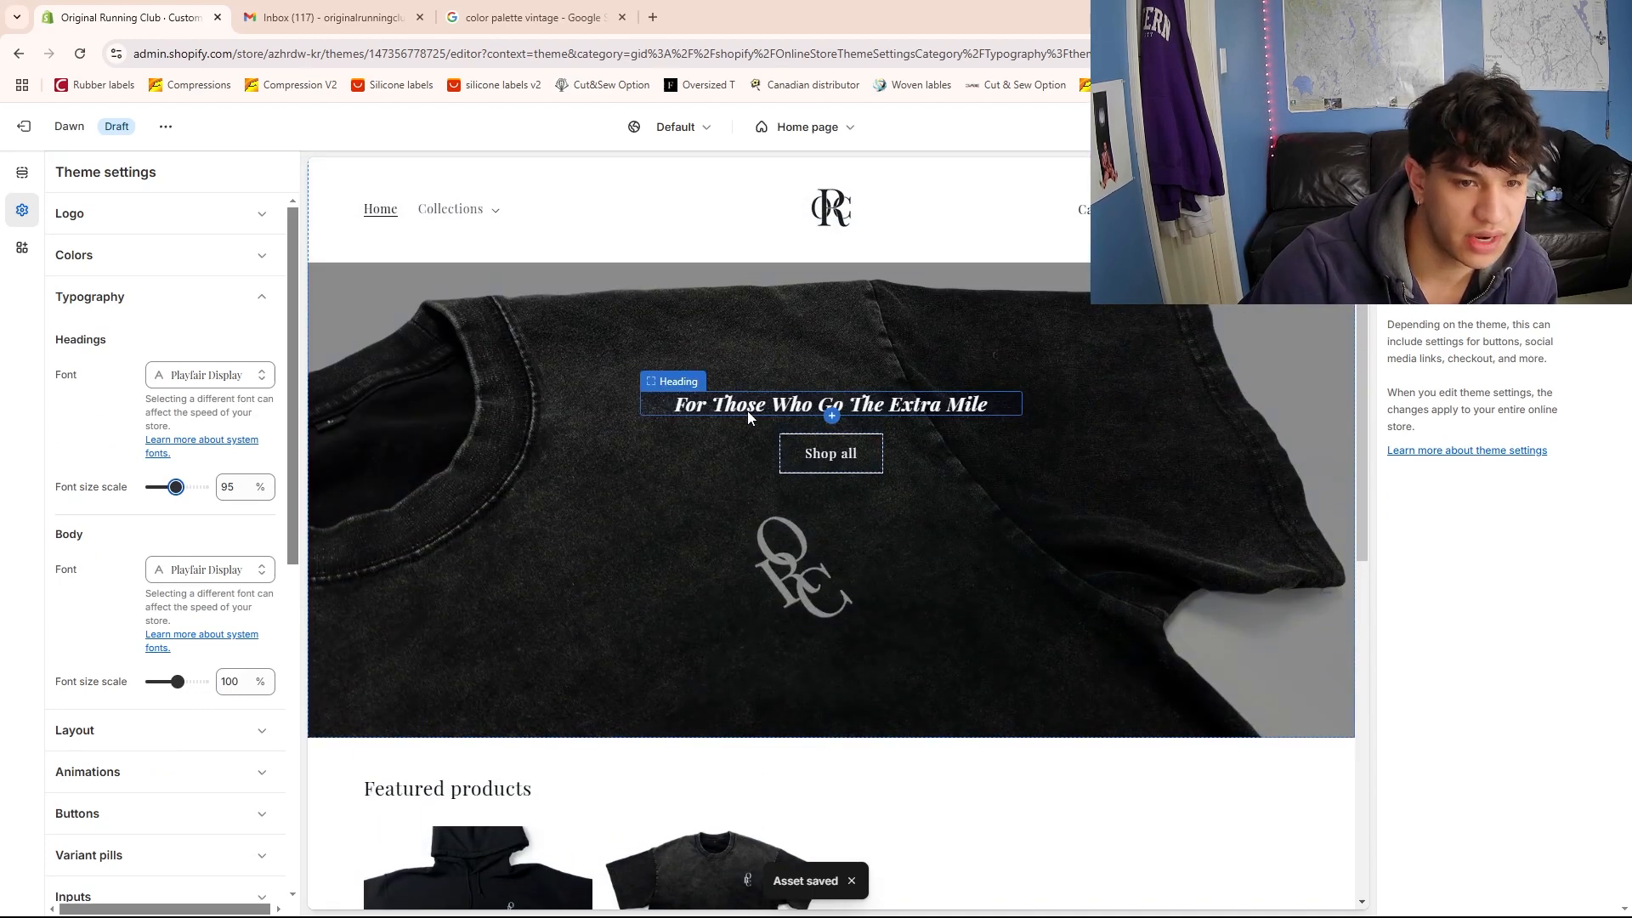
pyautogui.moveTo(176, 486); pyautogui.dragTo(153, 487)
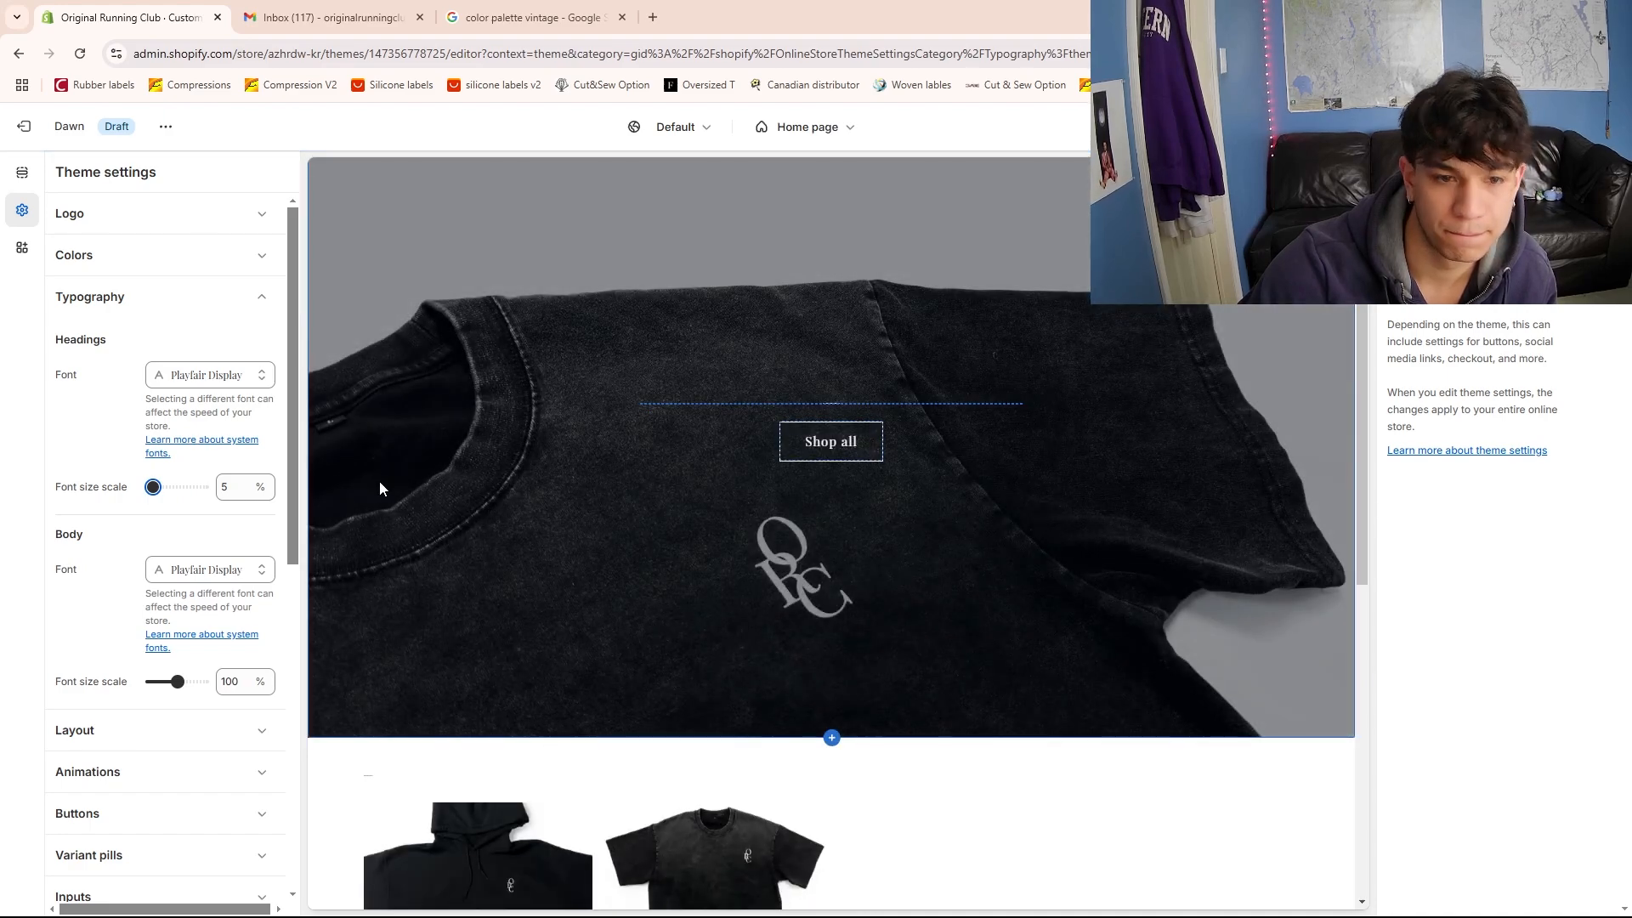
pyautogui.moveTo(153, 486); pyautogui.dragTo(171, 487)
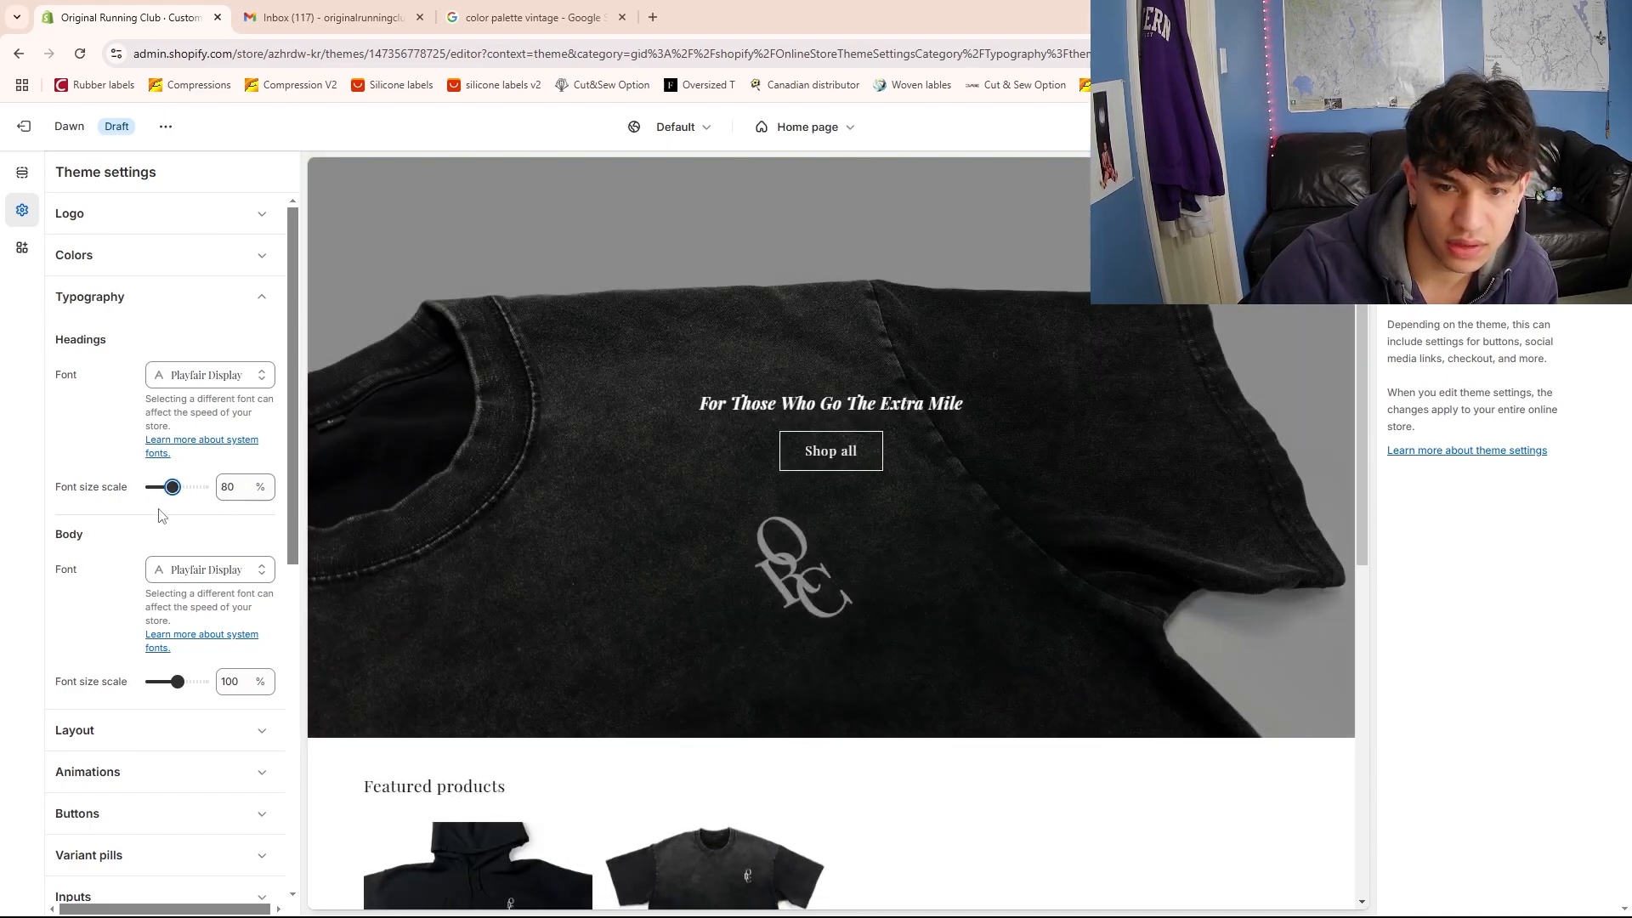
pyautogui.moveTo(173, 487); pyautogui.dragTo(201, 487)
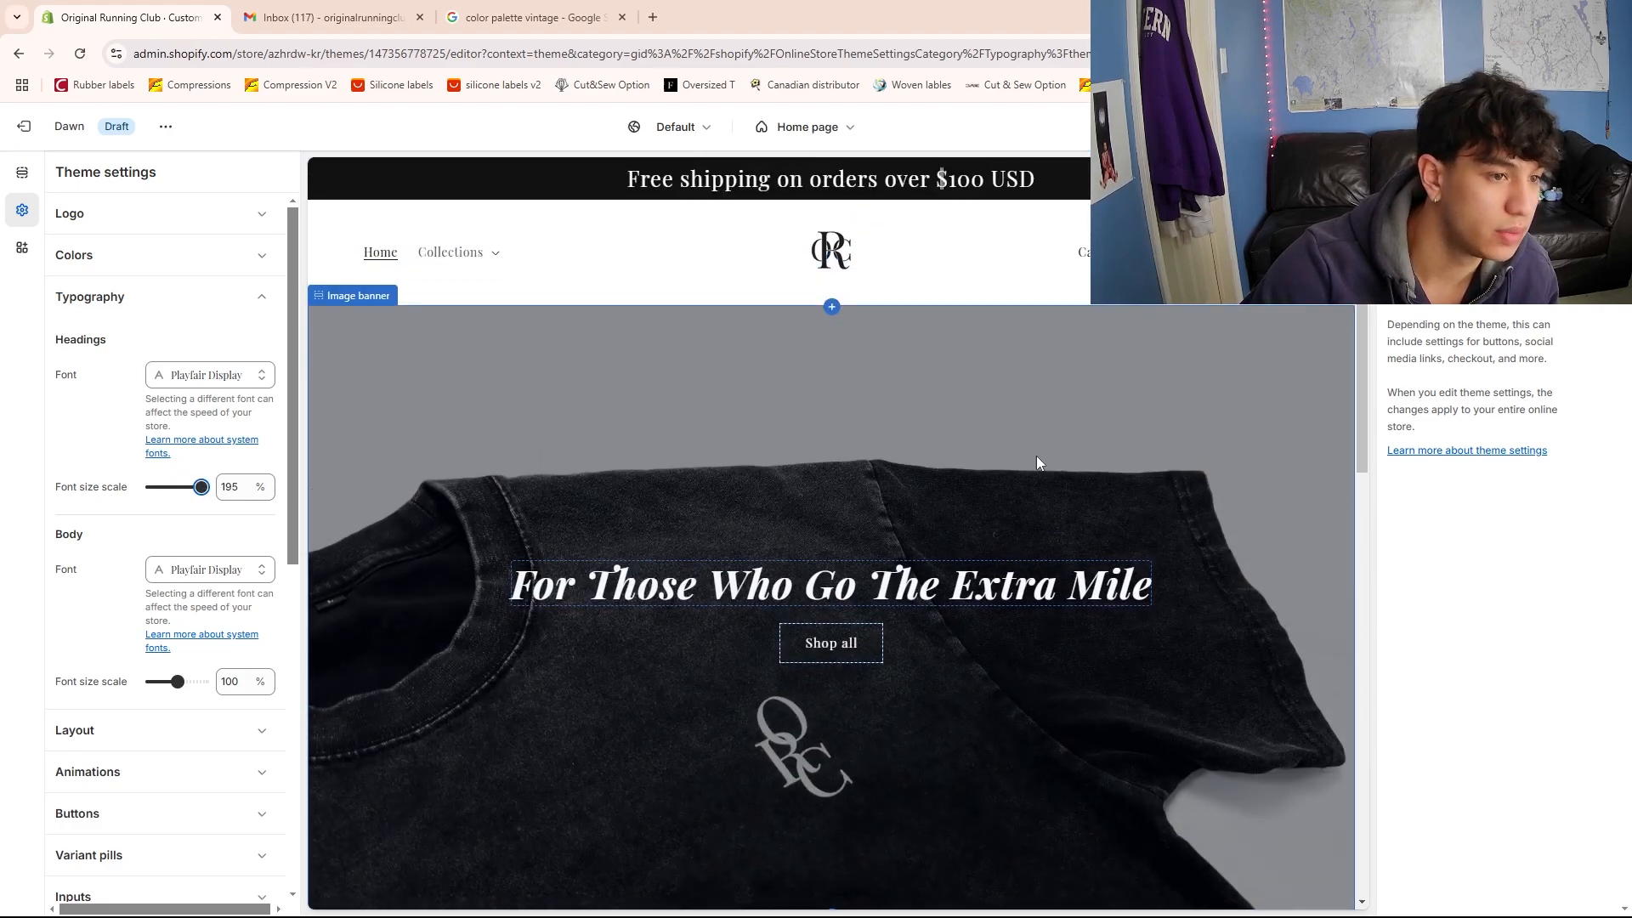
pyautogui.scroll(-3, 938, 484)
pyautogui.scroll(3, 933, 485)
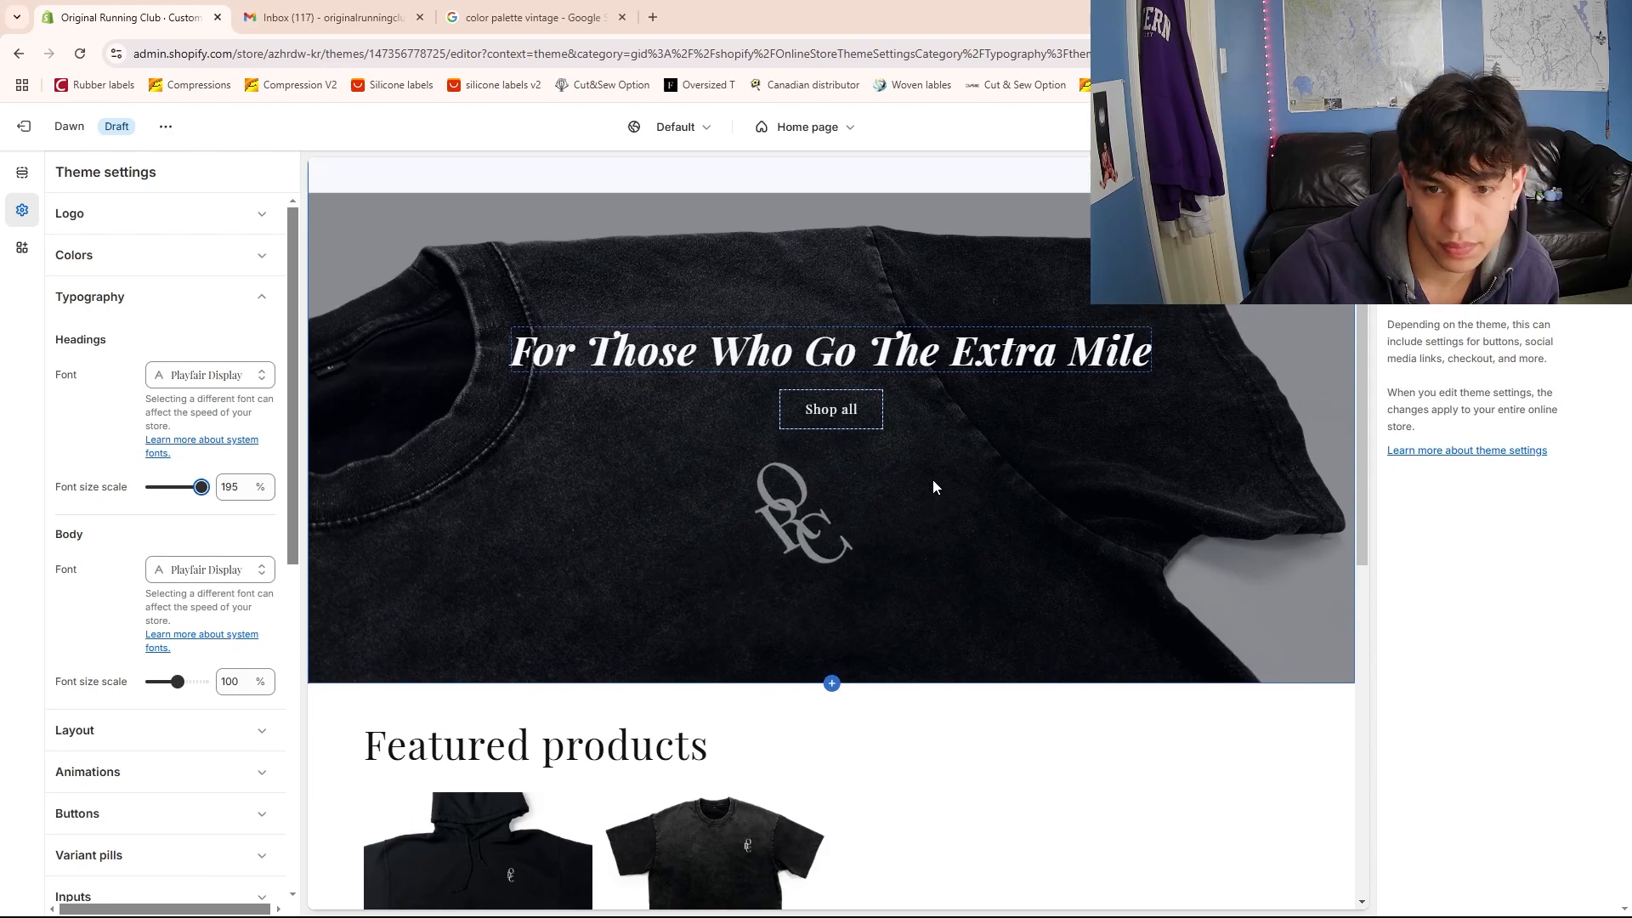
pyautogui.moveTo(197, 486); pyautogui.dragTo(177, 488)
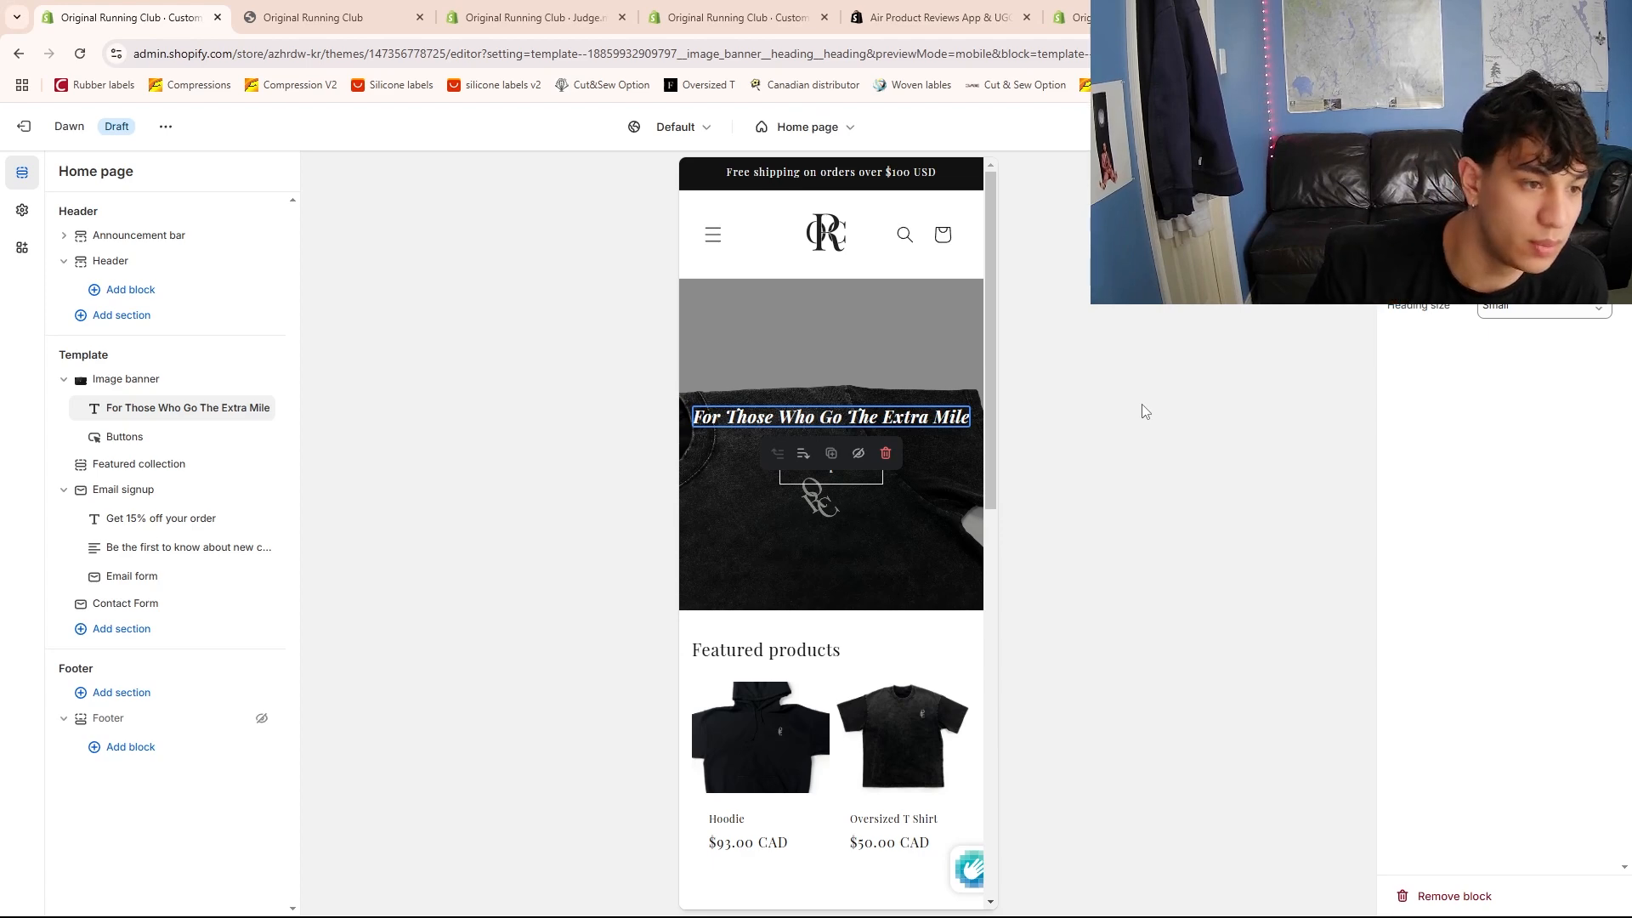
# Select the Image banner section and examine the home page's mobile layout from the header through the featured products
pyautogui.click(901, 599)
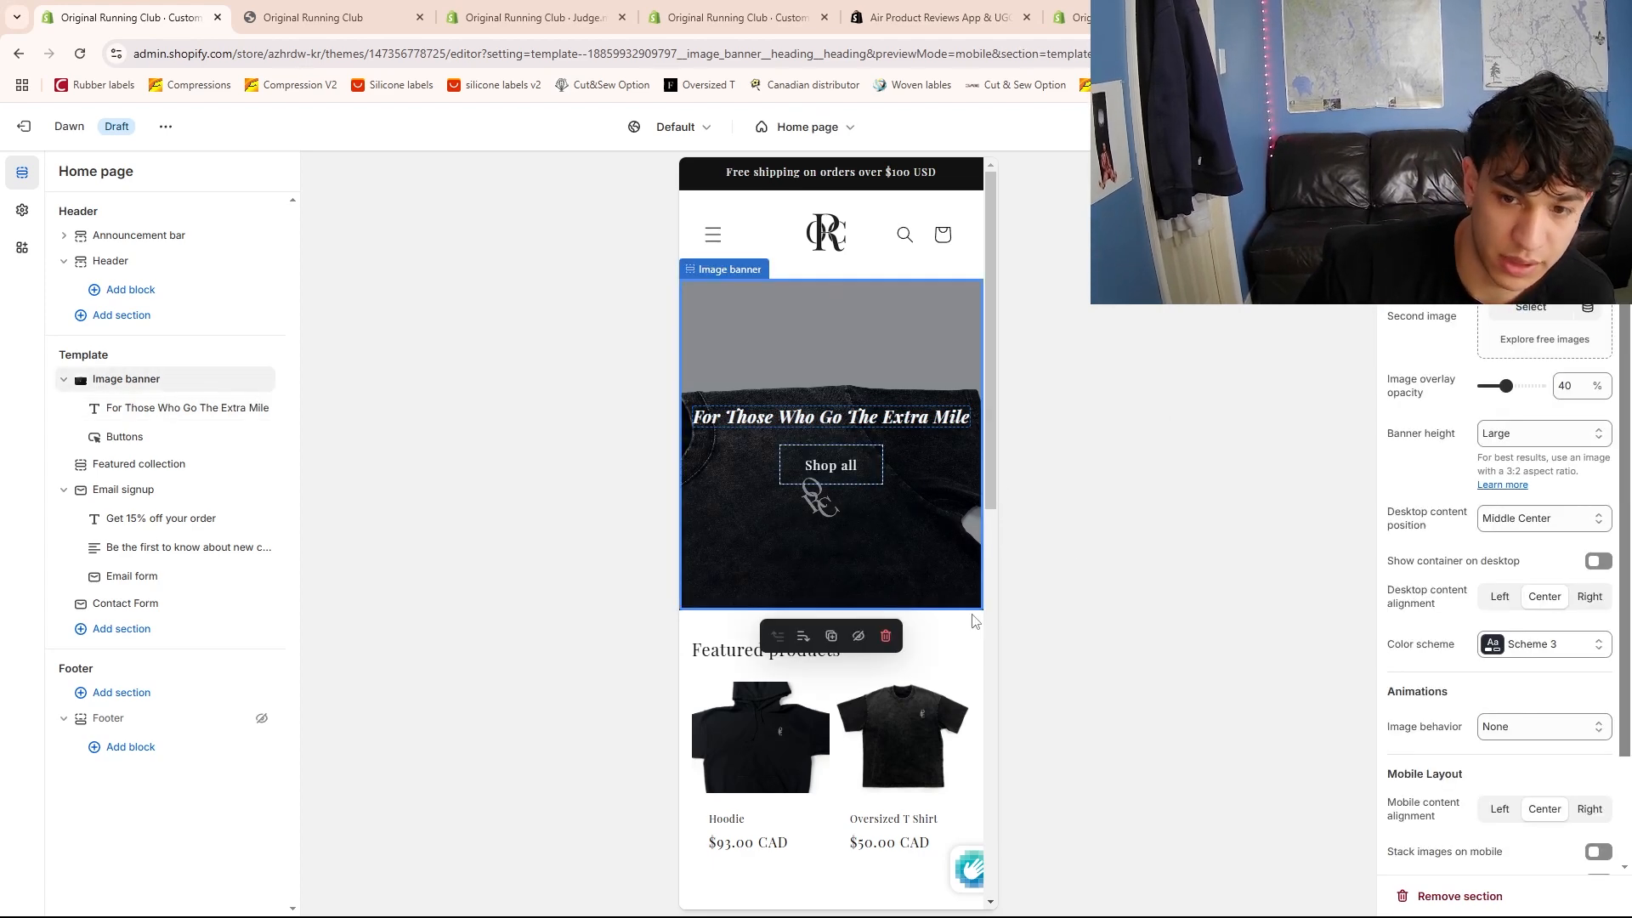
pyautogui.scroll(-8, 978, 612)
pyautogui.scroll(8, 989, 542)
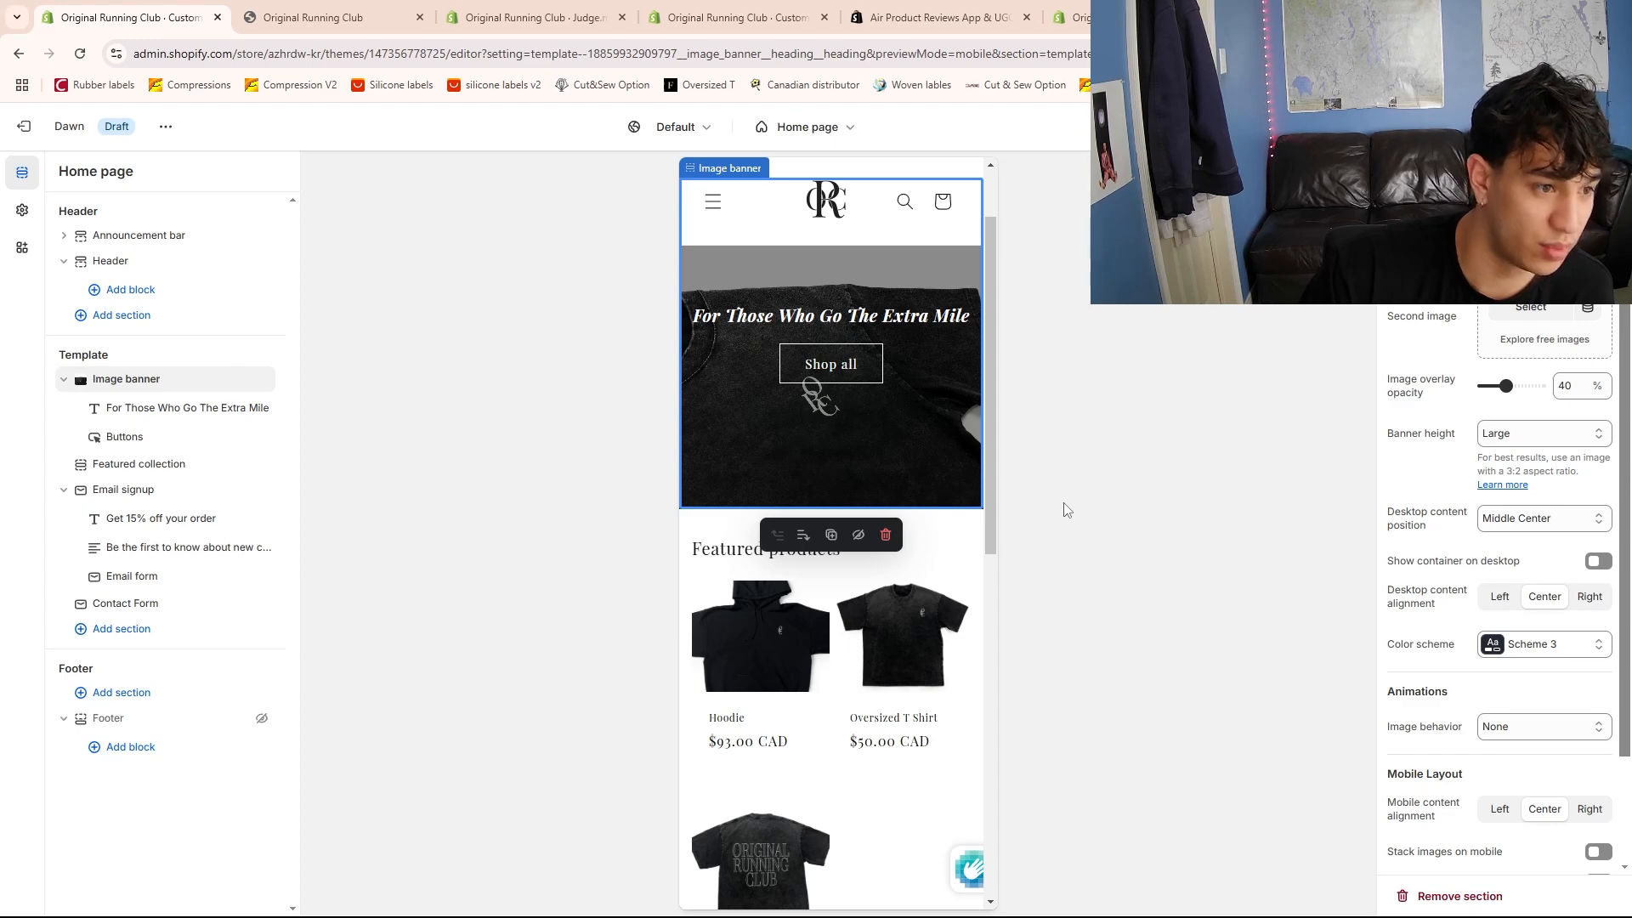
pyautogui.scroll(2, 1007, 510)
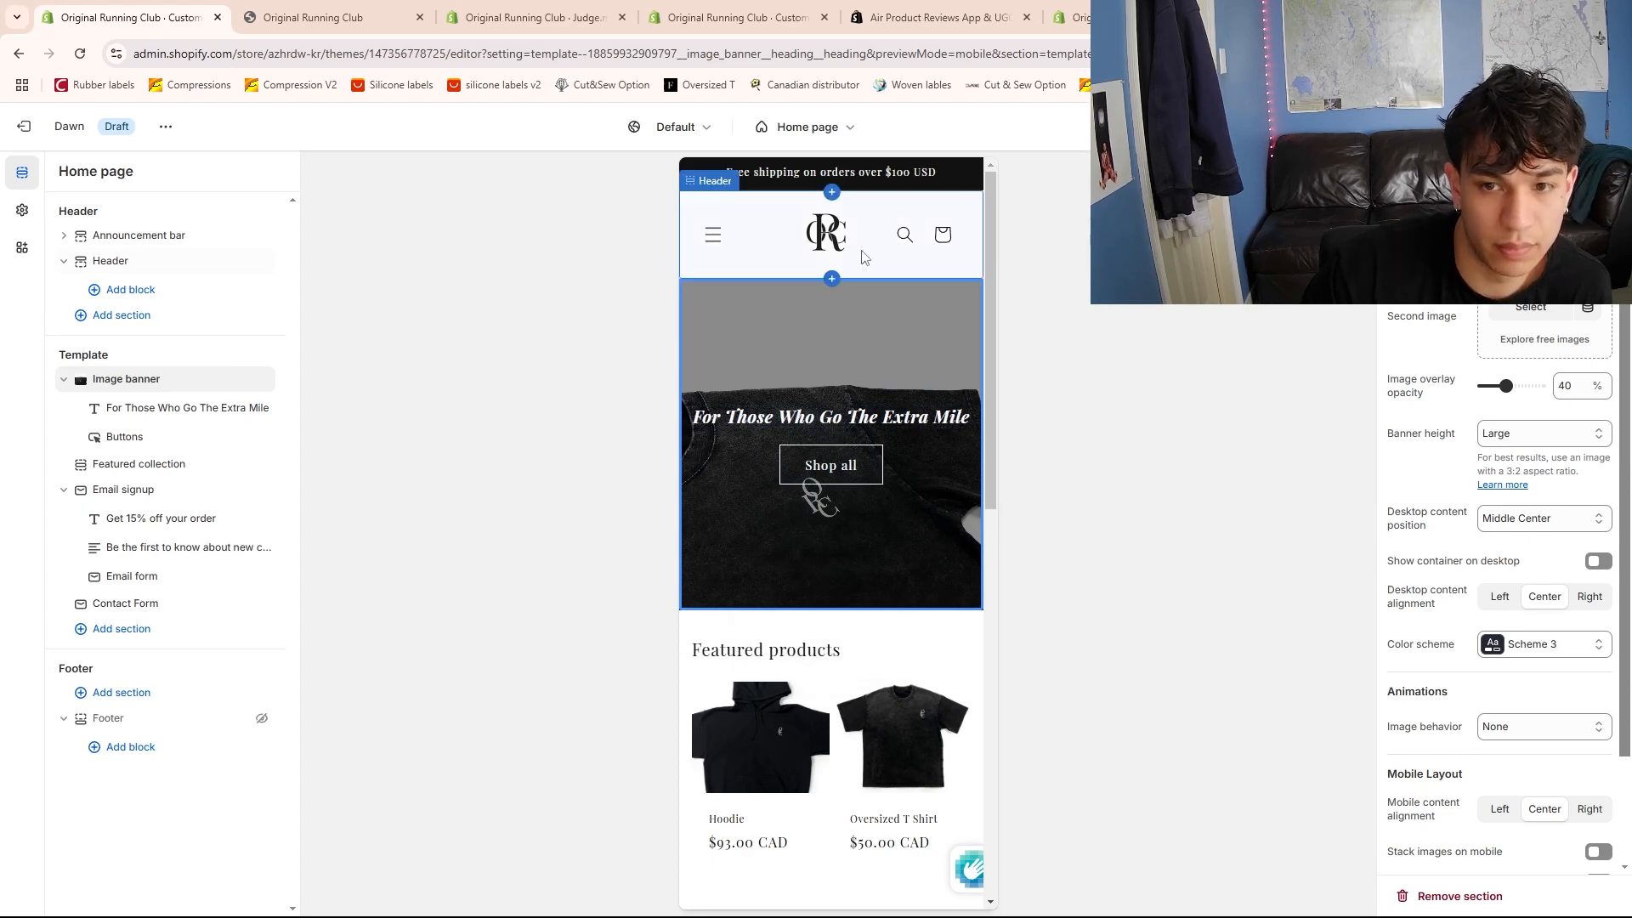
pyautogui.scroll(-3, 835, 423)
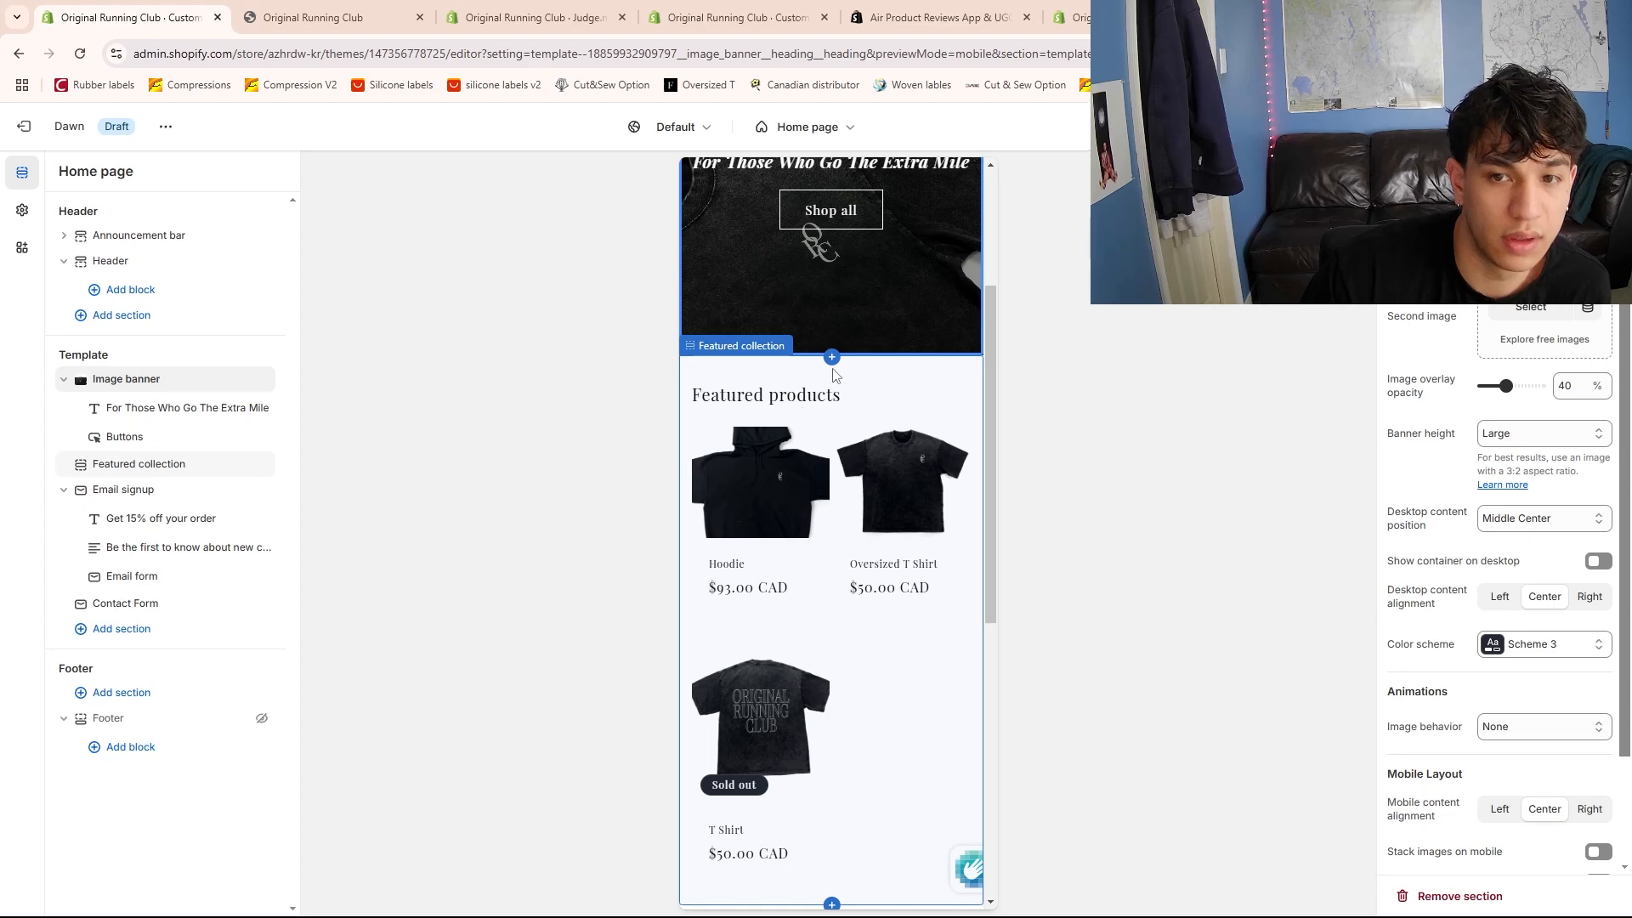
pyautogui.scroll(3, 808, 399)
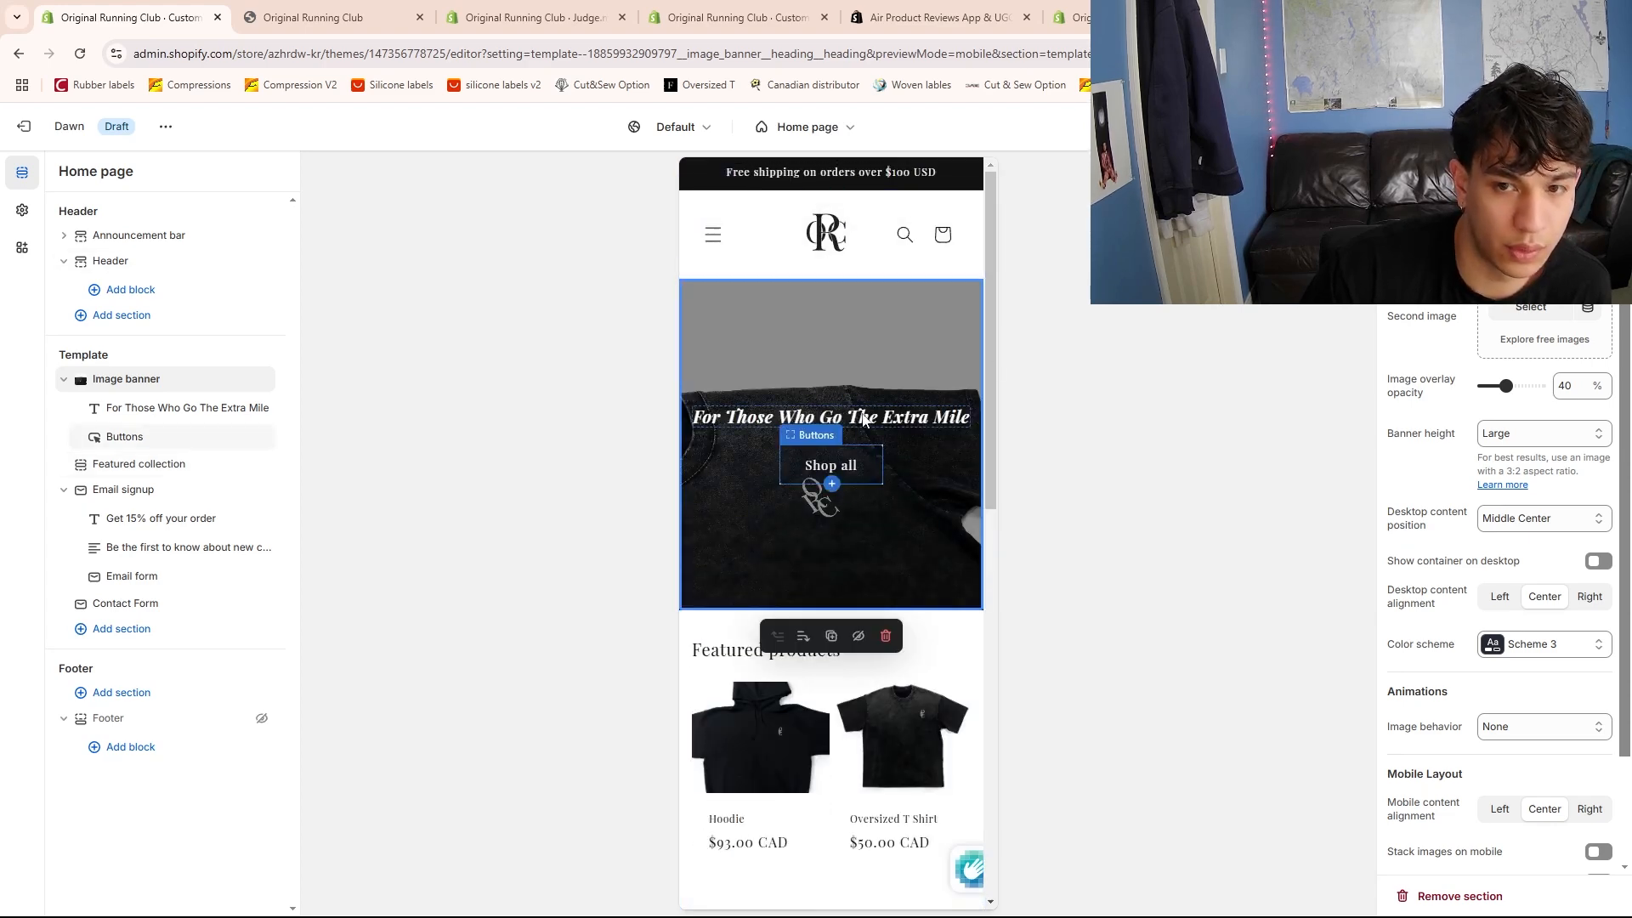
# Compare the home page's desktop preview with its mobile preview, checking the banner and the featured products on mobile
pyautogui.click(1421, 127)
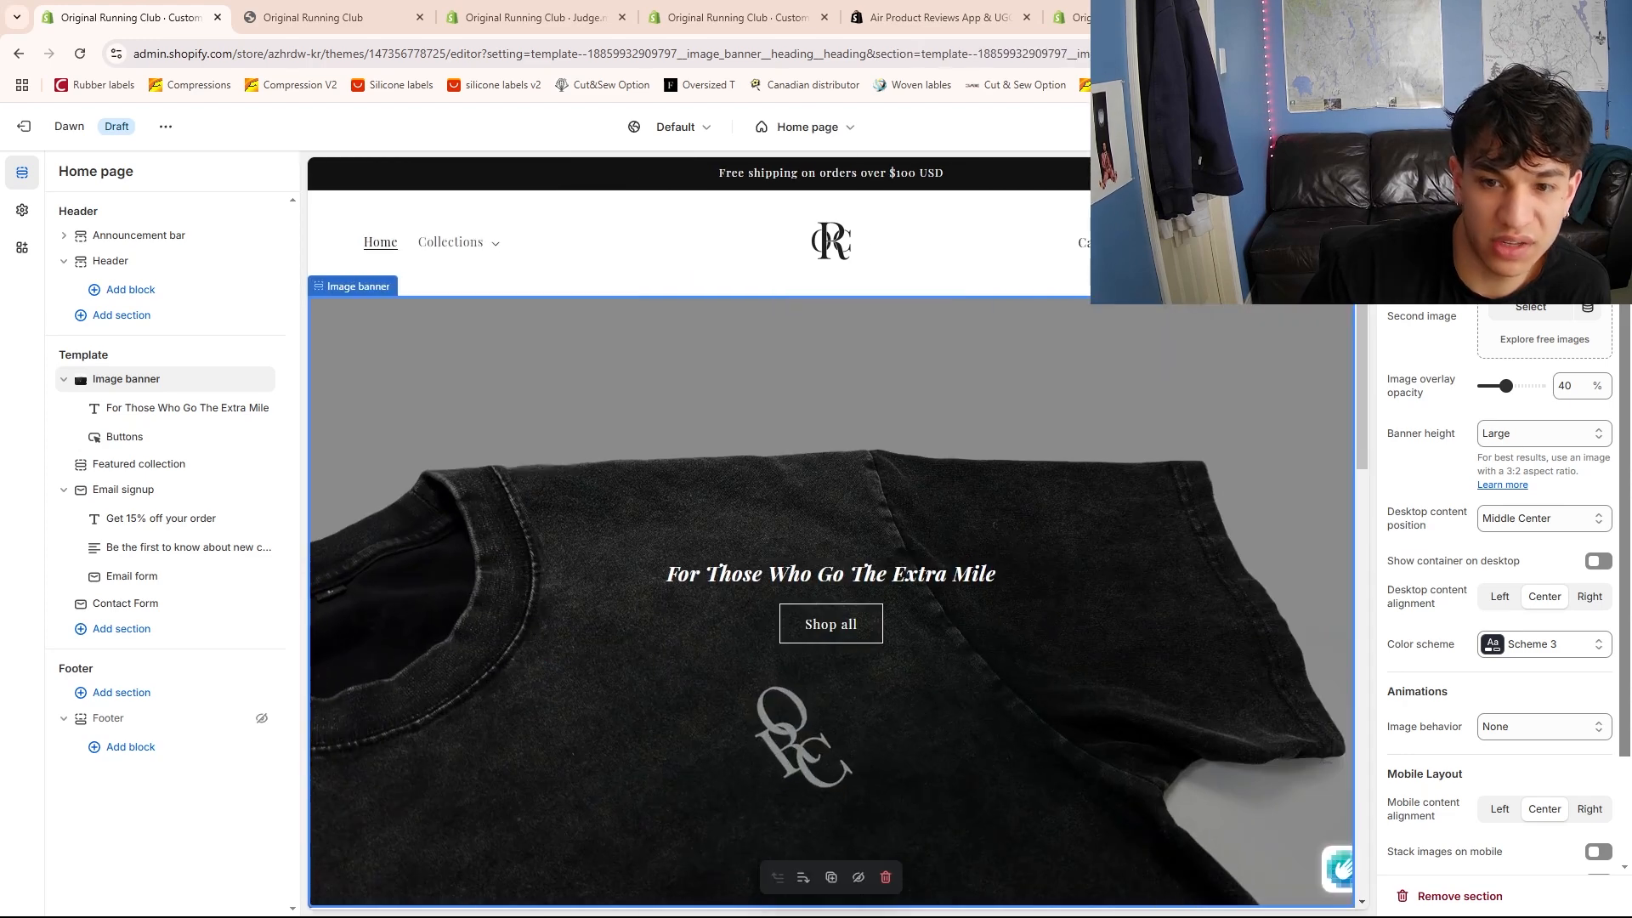
pyautogui.click(1421, 126)
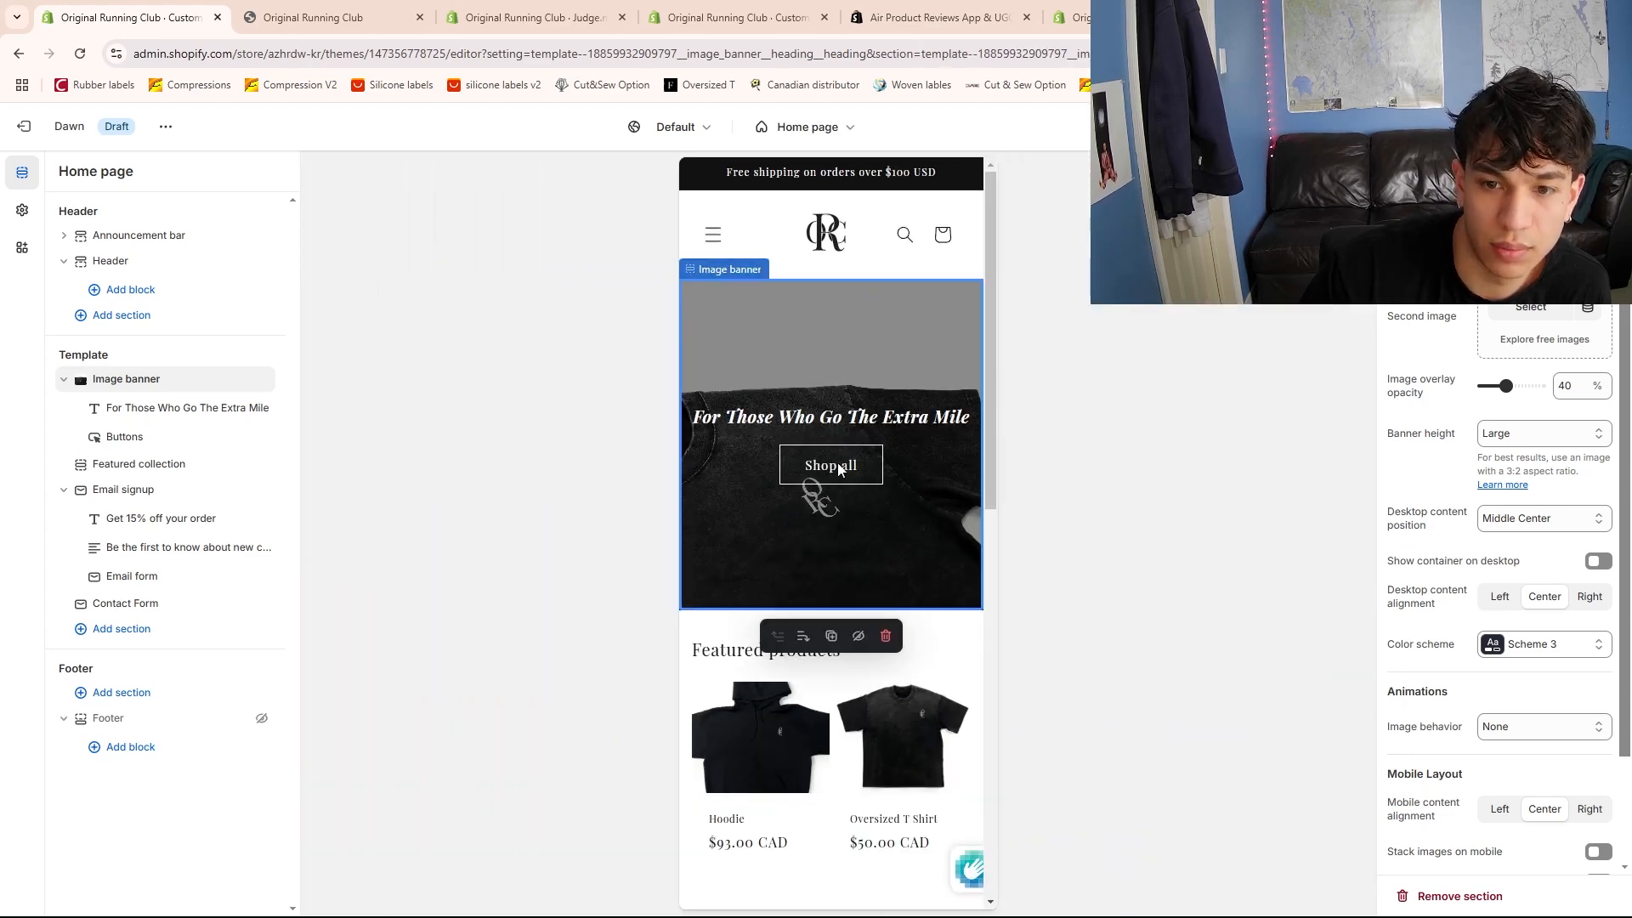
pyautogui.scroll(-2, 845, 467)
pyautogui.scroll(2, 845, 445)
pyautogui.scroll(-1, 842, 609)
pyautogui.scroll(-3, 840, 609)
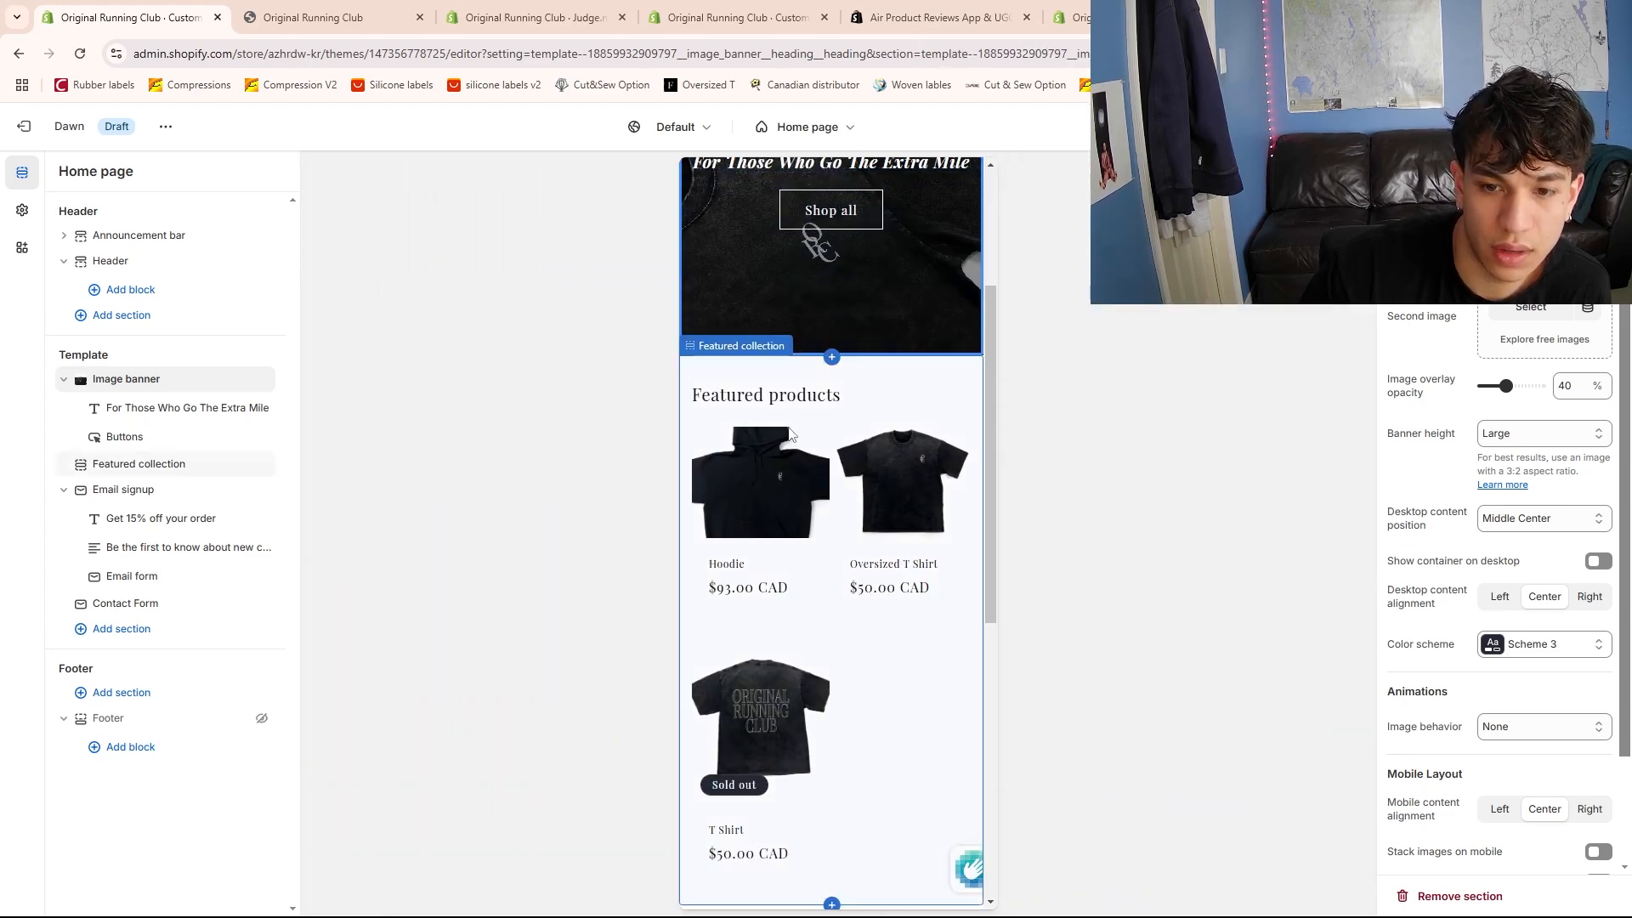
# Select the Featured collection section and examine the home page's mobile preview from the banner down to the feedback form
pyautogui.click(714, 459)
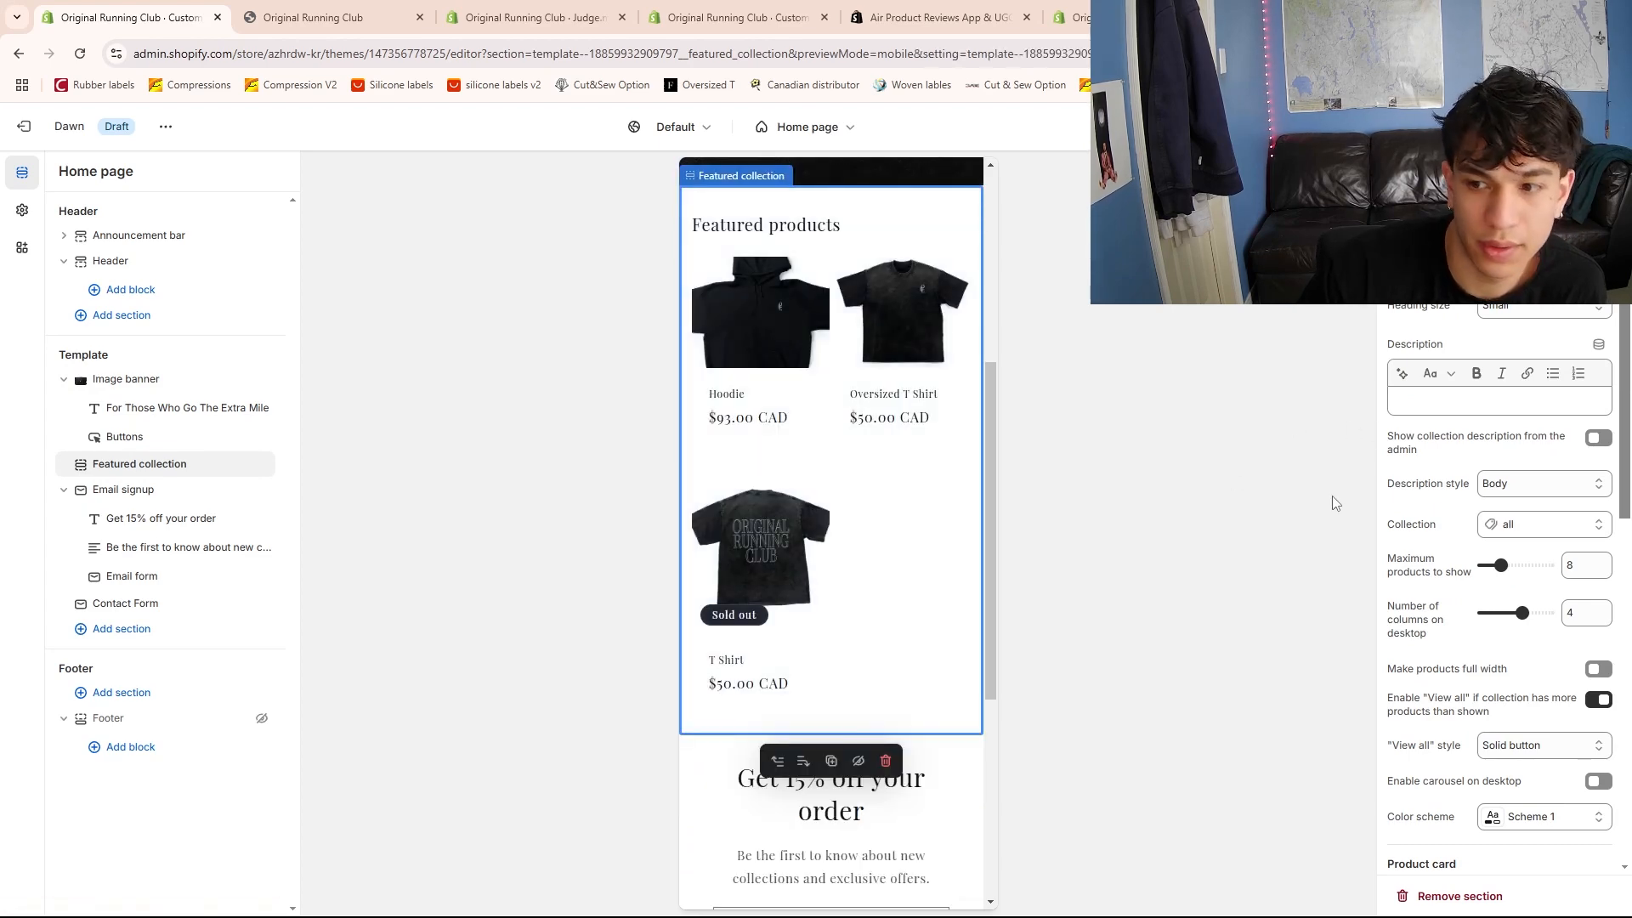
pyautogui.scroll(-5, 842, 379)
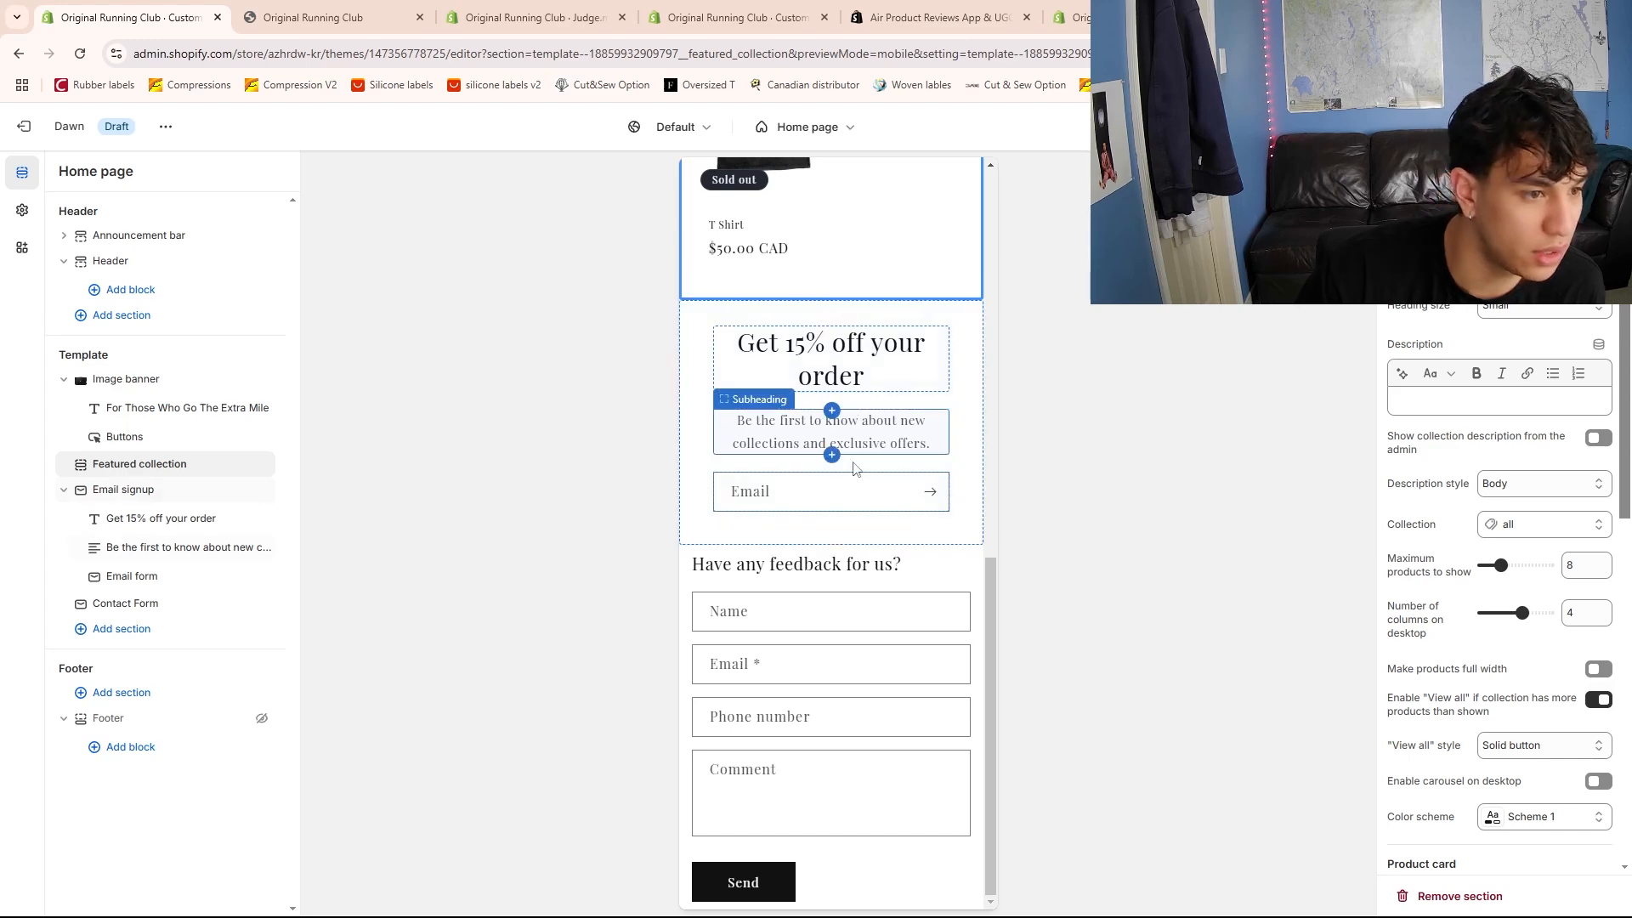
pyautogui.scroll(10, 856, 502)
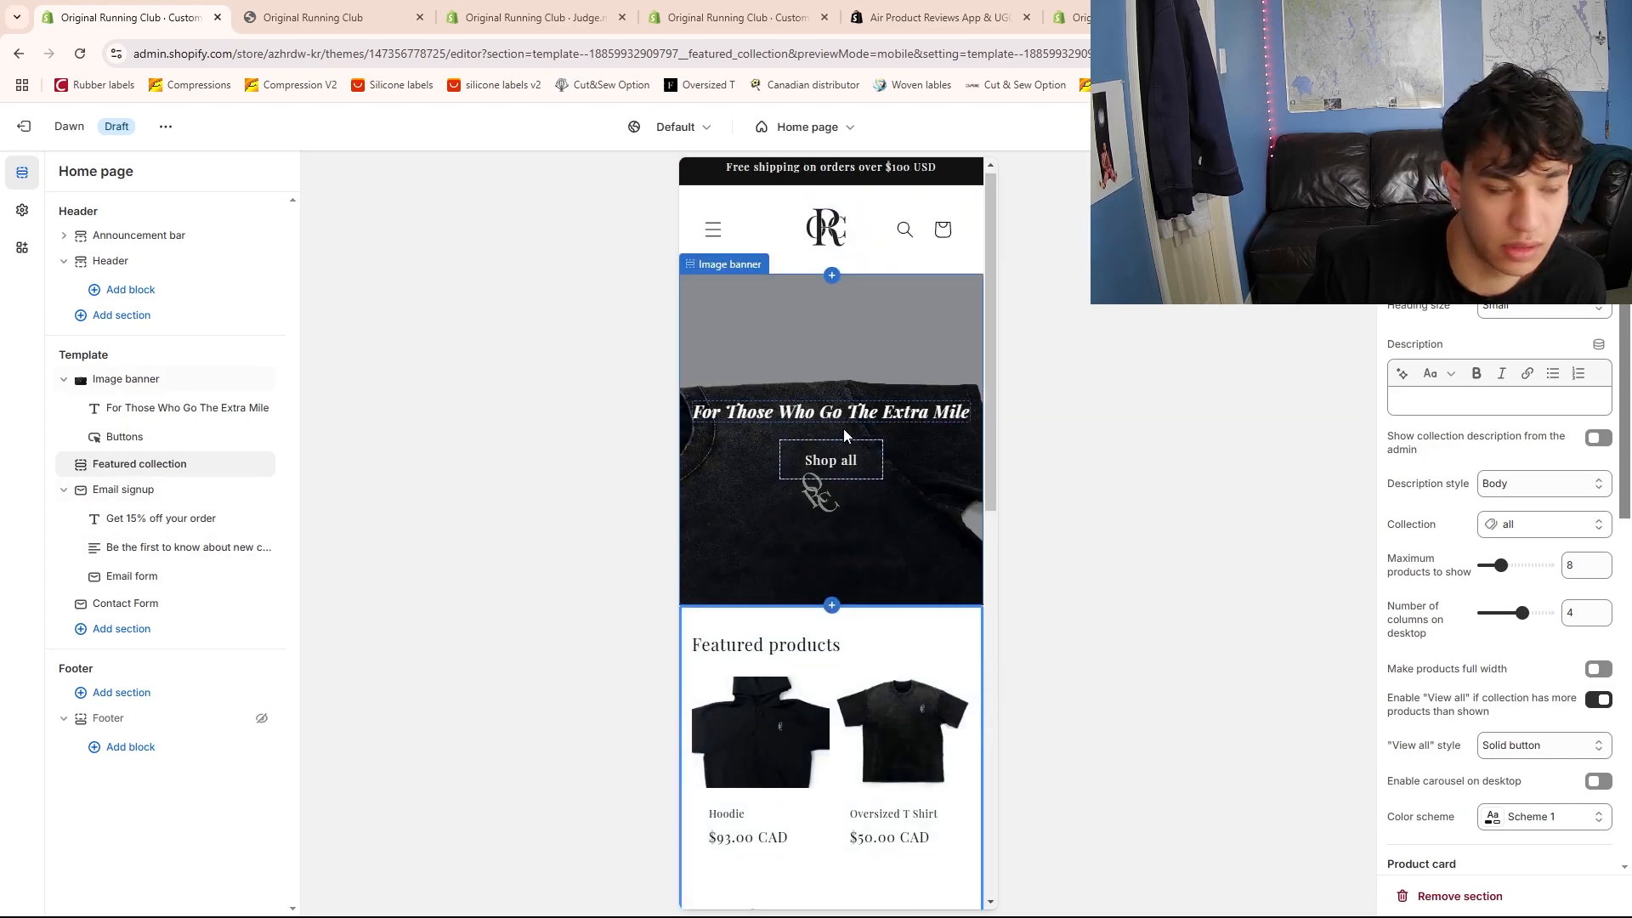
pyautogui.scroll(-5, 843, 432)
pyautogui.scroll(10, 843, 435)
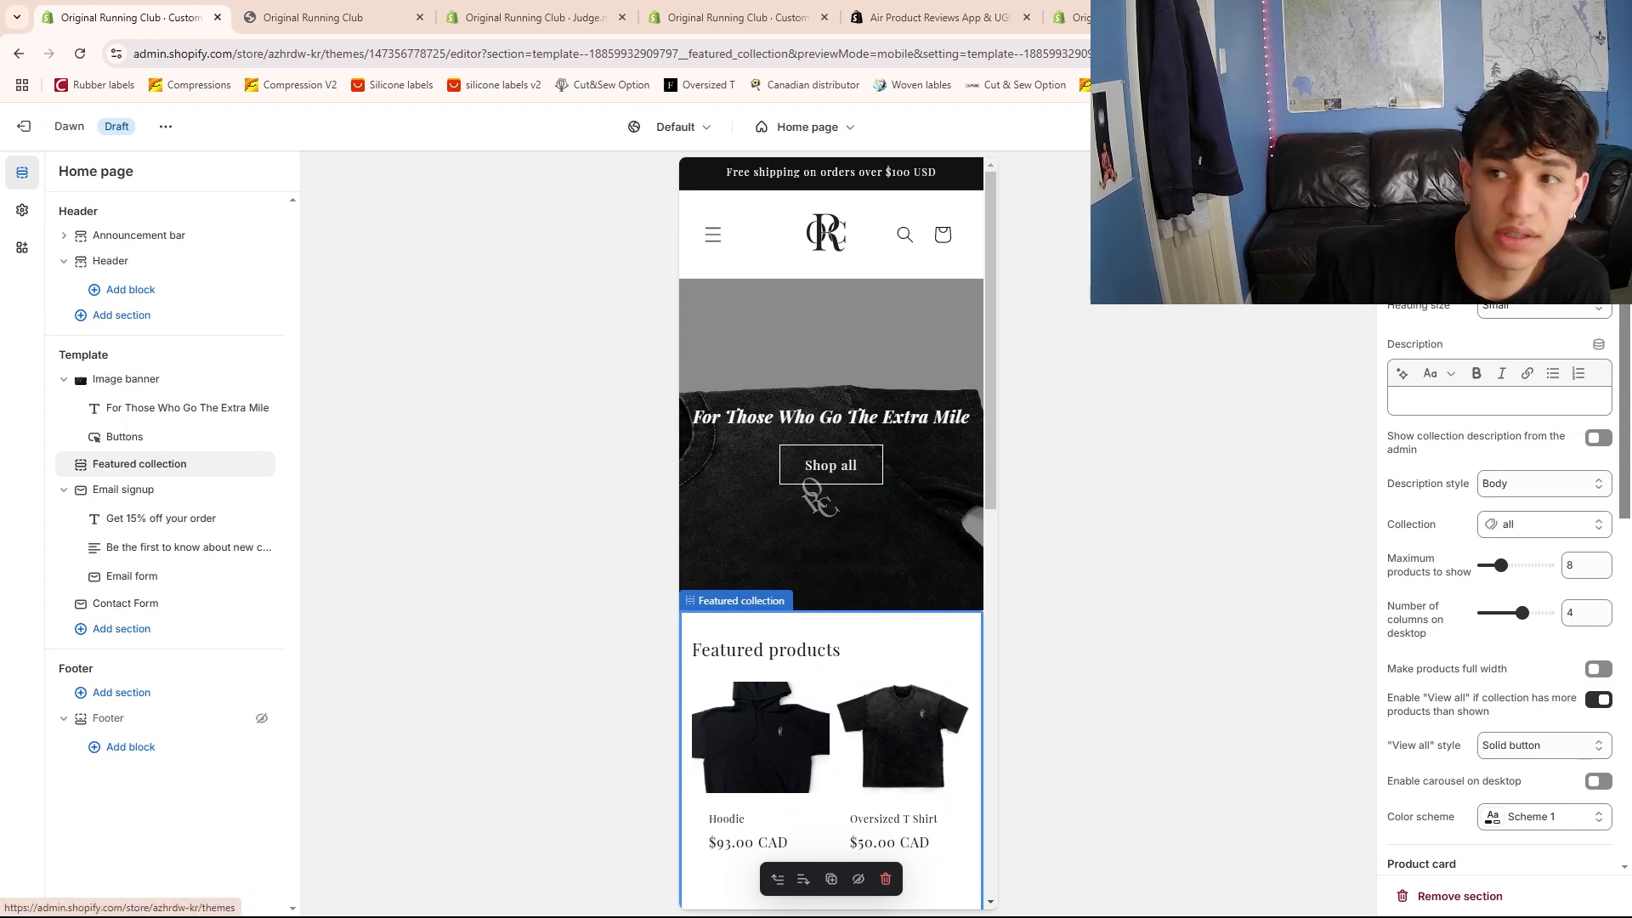
# Leave the theme editor and review the store's Payments and Domains settings
pyautogui.click(24, 126)
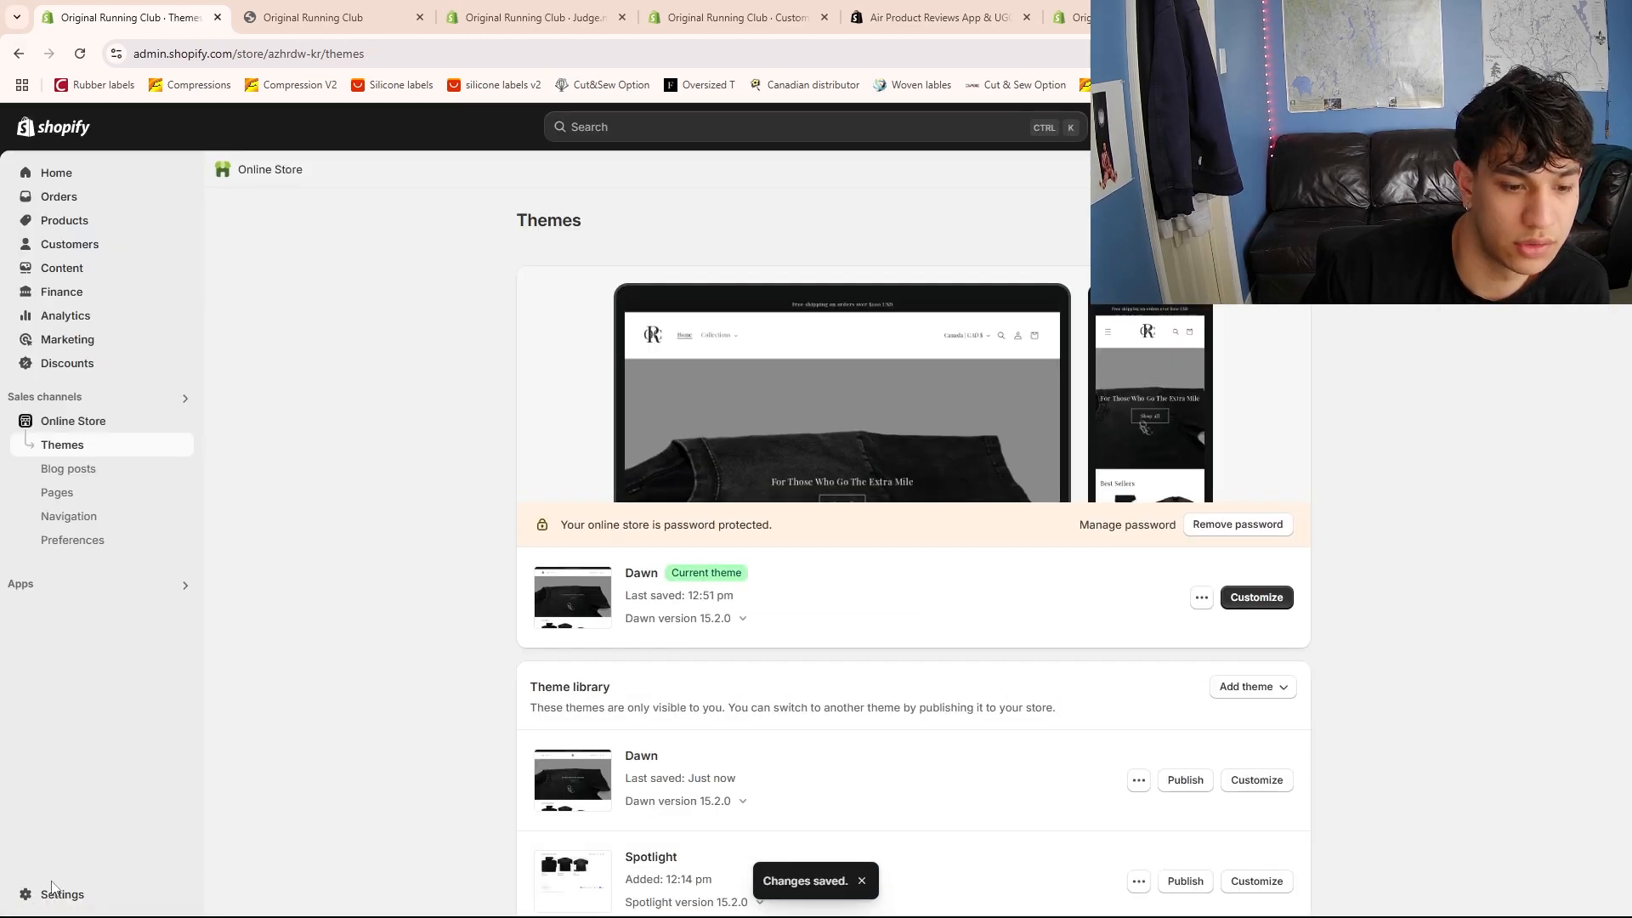
pyautogui.click(53, 897)
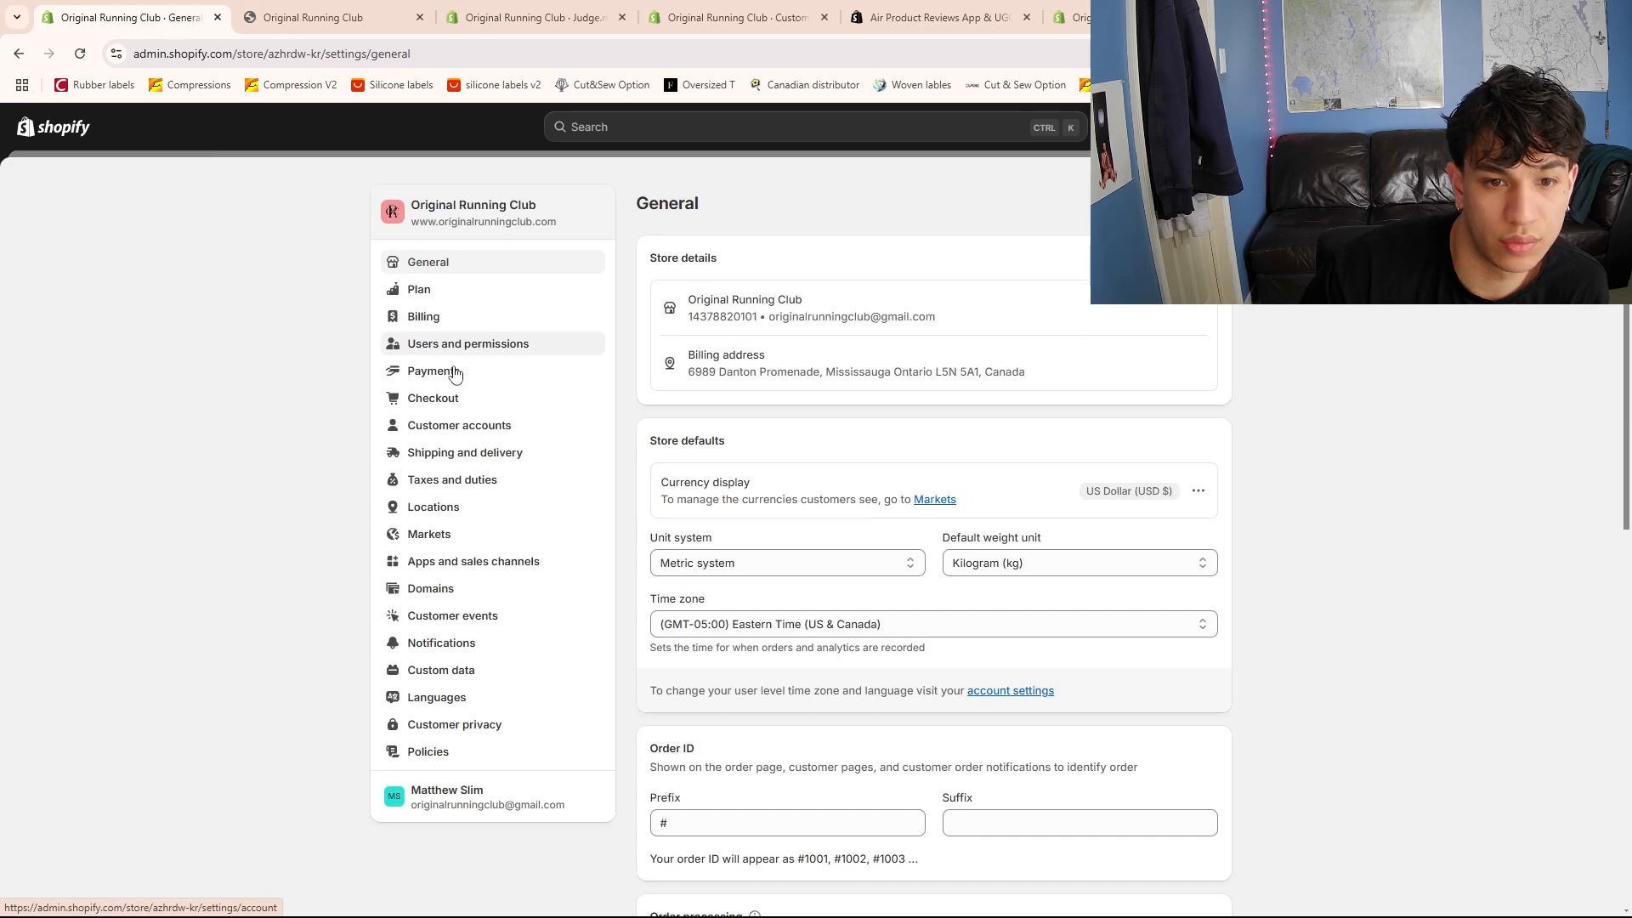
pyautogui.click(459, 372)
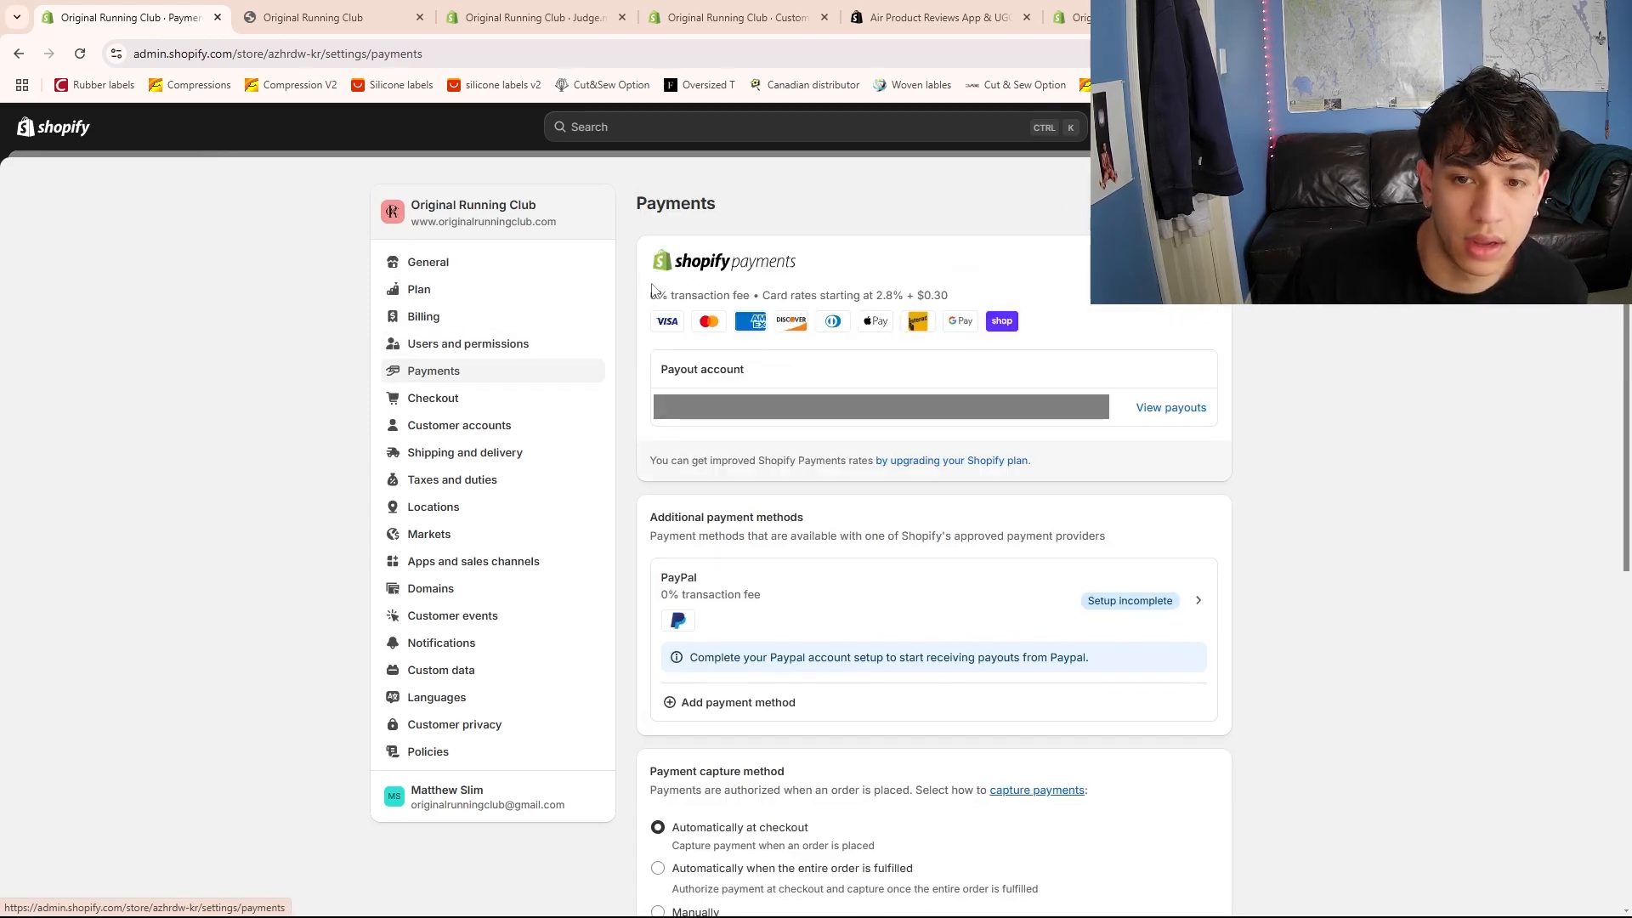
pyautogui.moveTo(638, 277); pyautogui.dragTo(1437, 527)
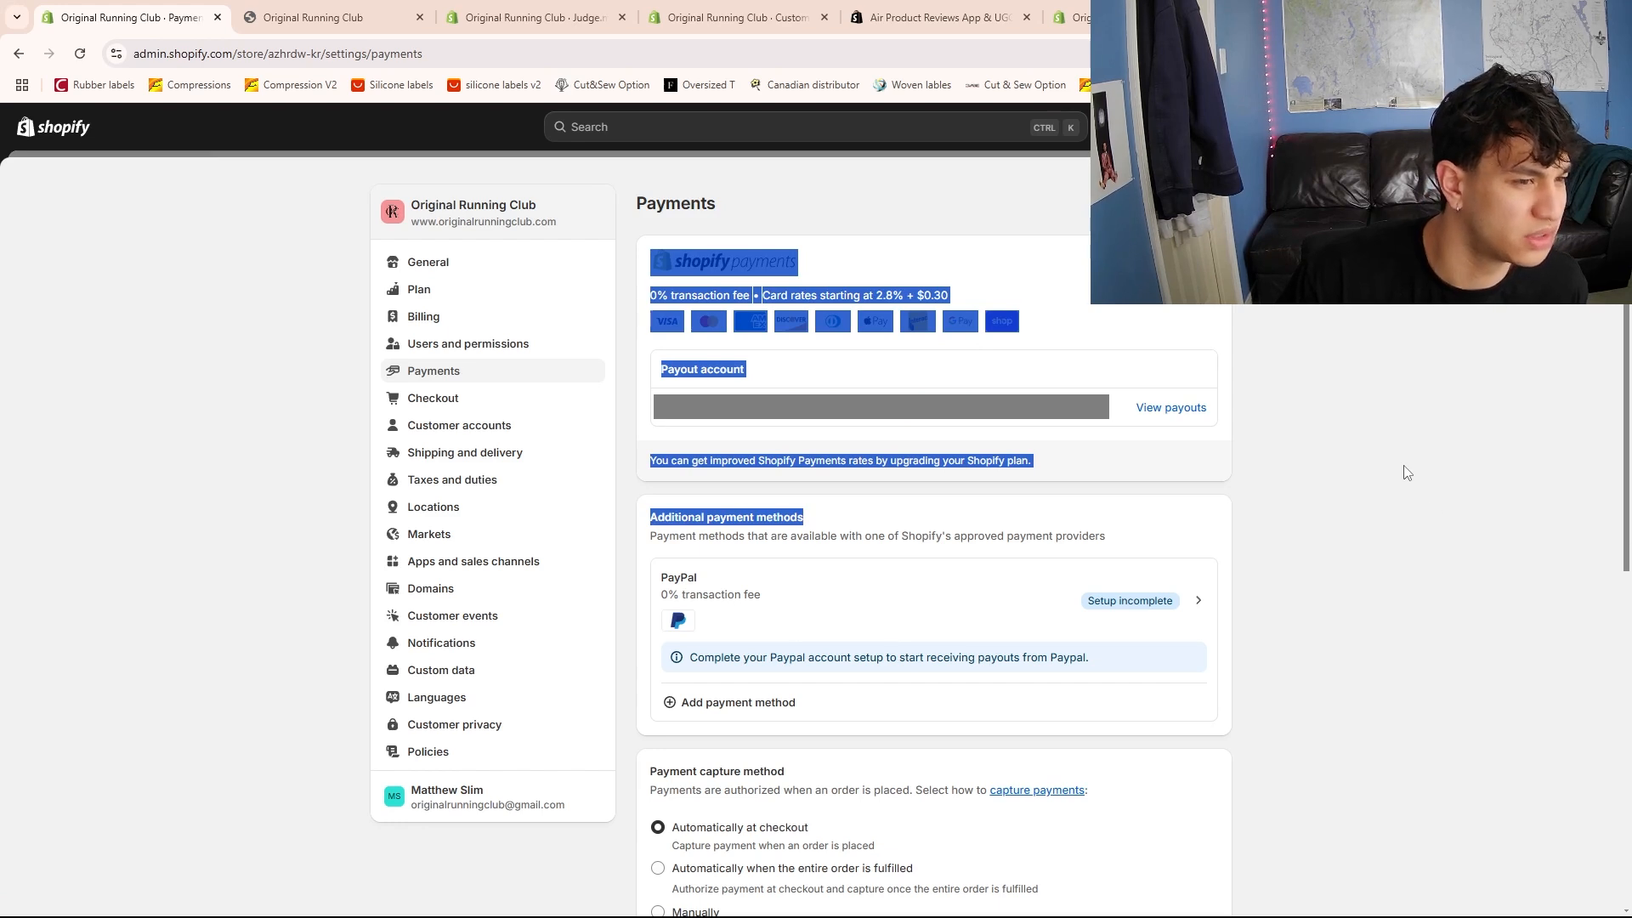
pyautogui.click(1264, 426)
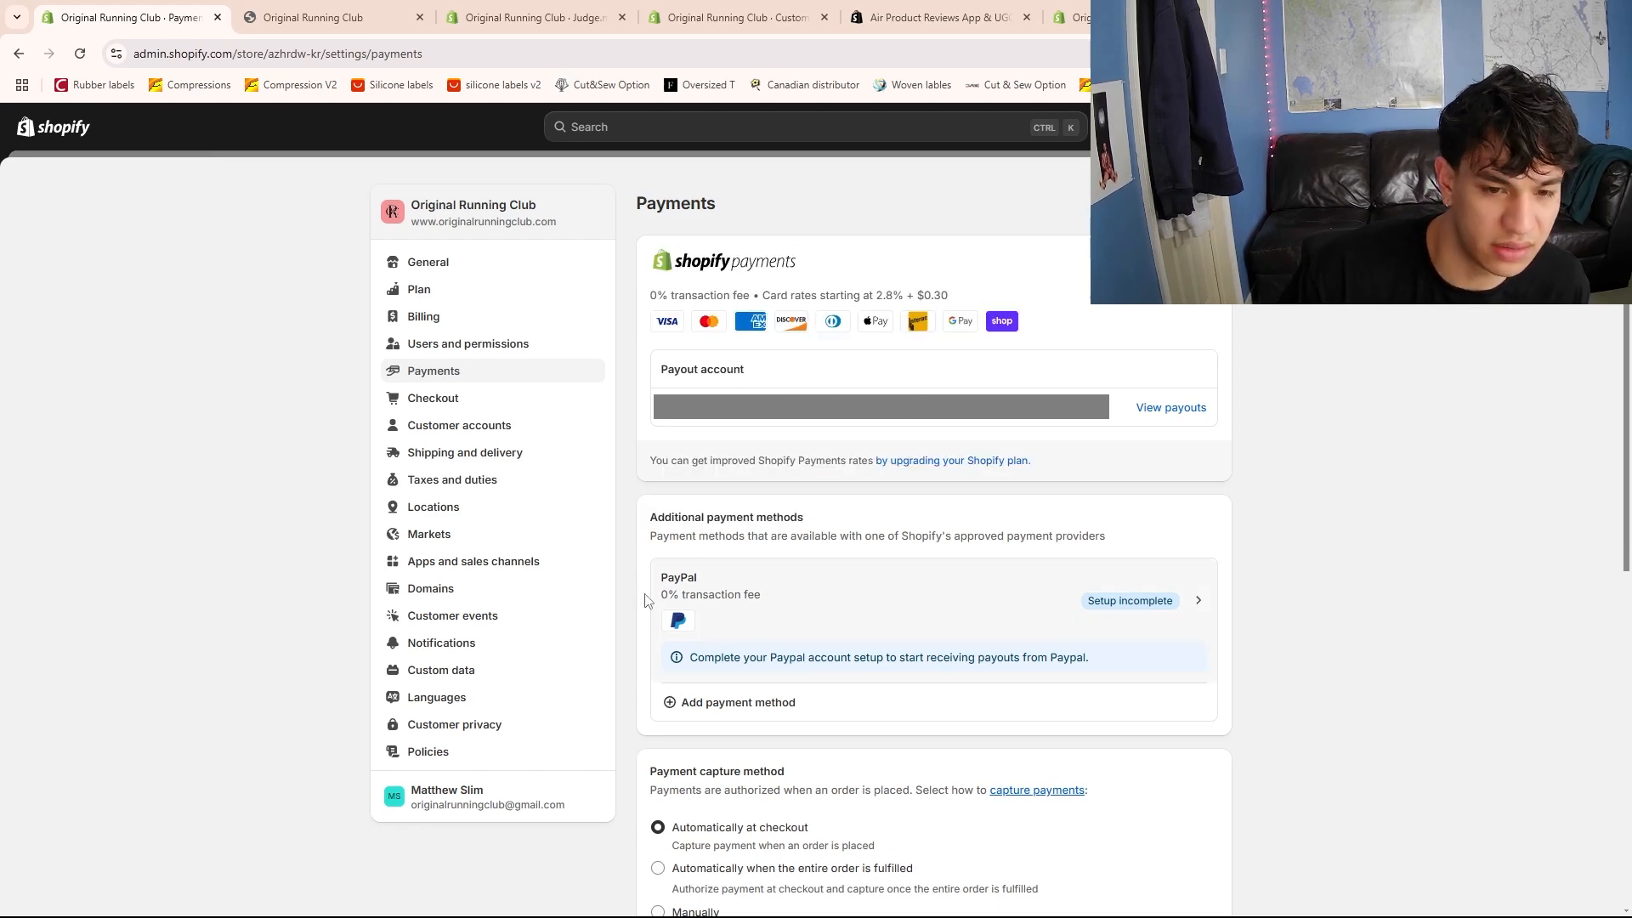
pyautogui.click(441, 600)
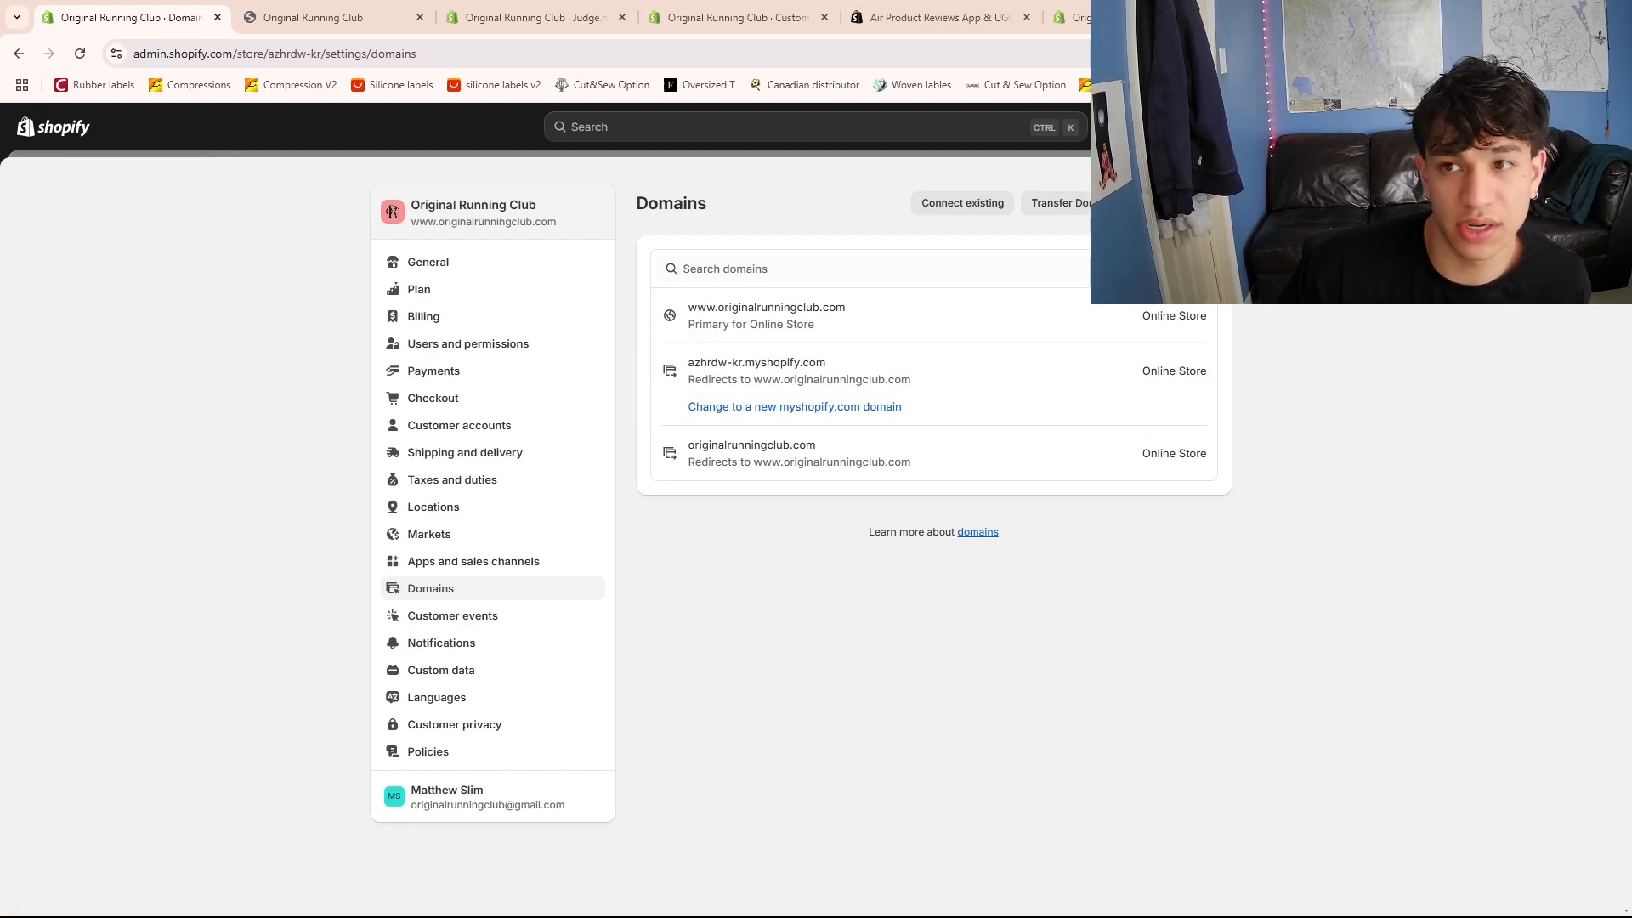
# Search the web for Namecheap in a new browser tab and open its official site
pyautogui.hotkey('ctrl', 't')
pyautogui.write('namecher')
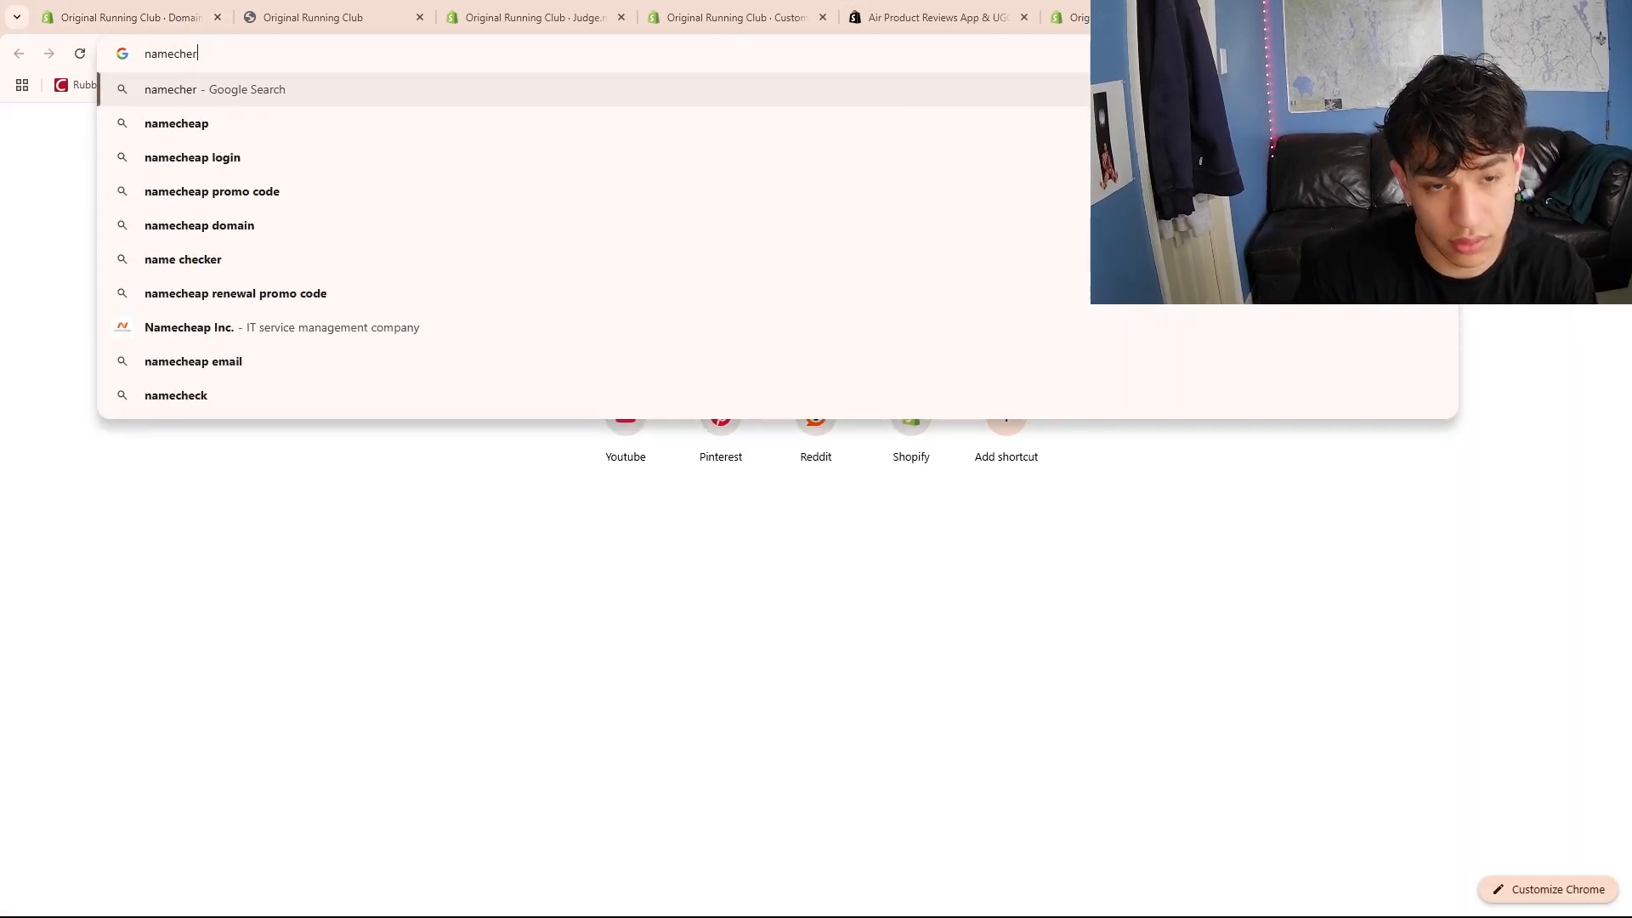
pyautogui.press('BackSpace')
pyautogui.press('BackSpace')
pyautogui.write('eao')
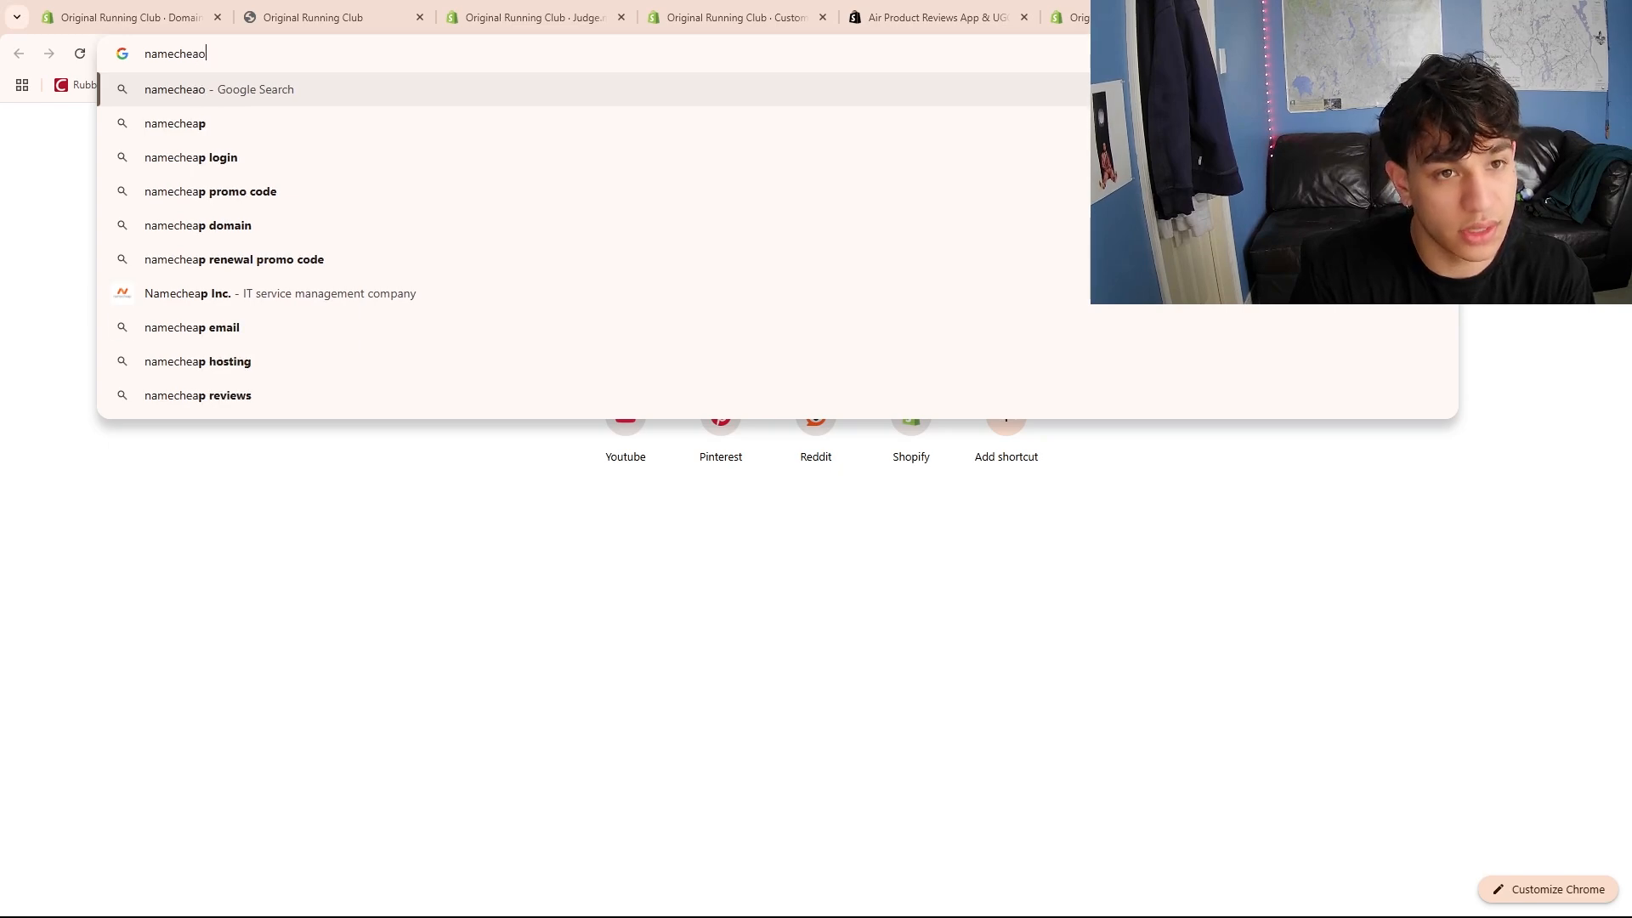
pyautogui.press('Return')
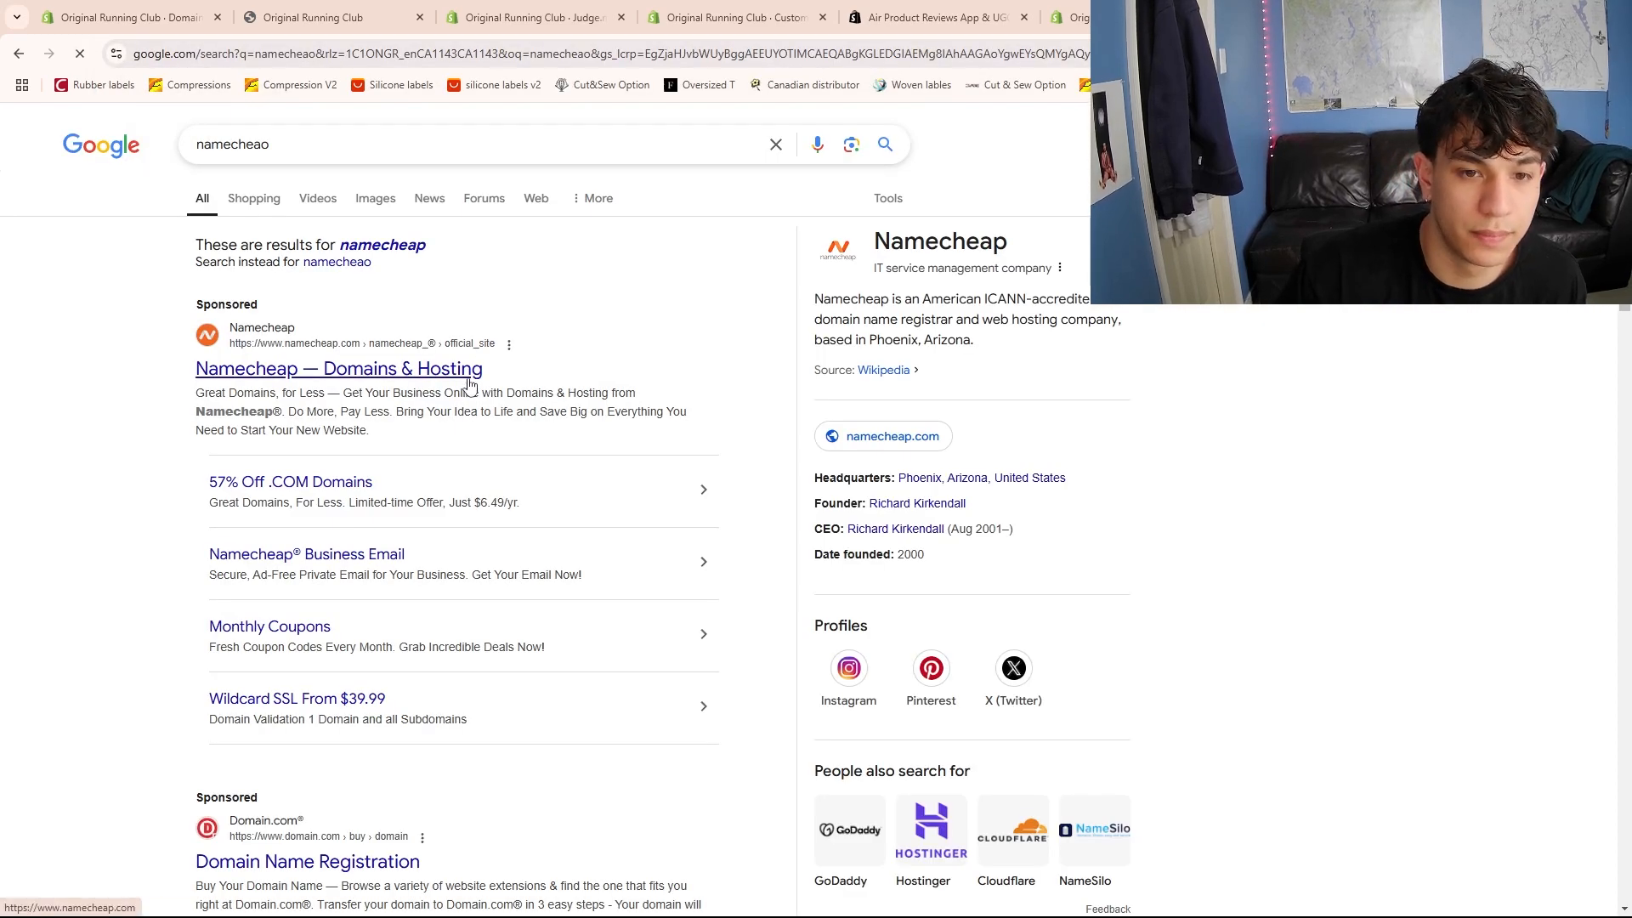
pyautogui.click(472, 374)
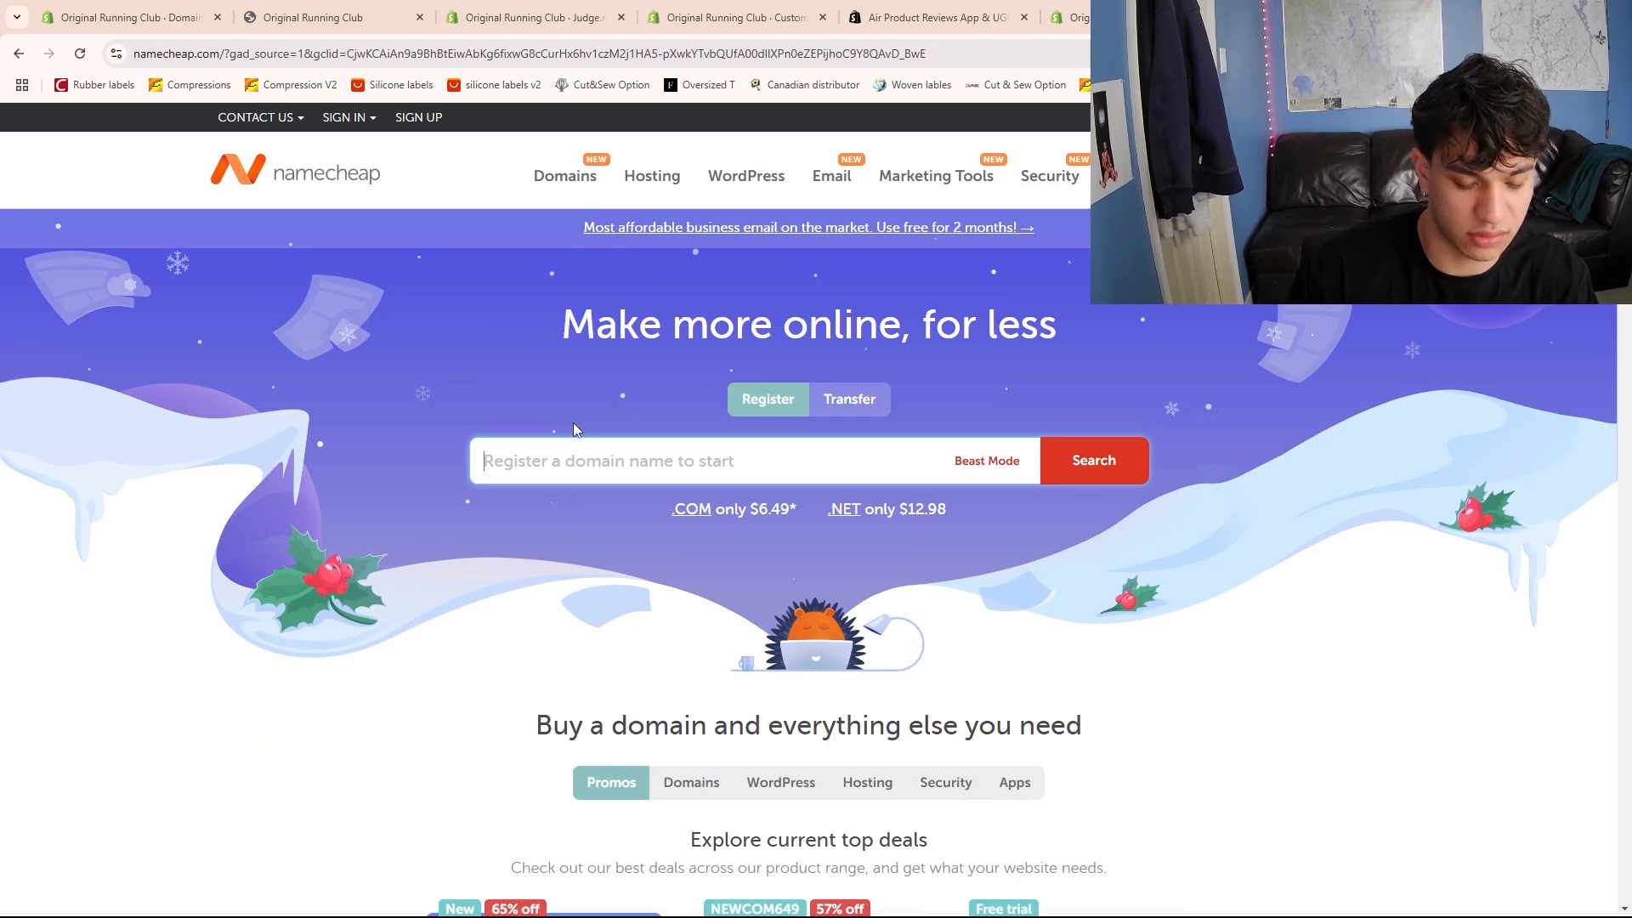
# Search Namecheap for the domain gorunning.com and examine its price
pyautogui.write('go')
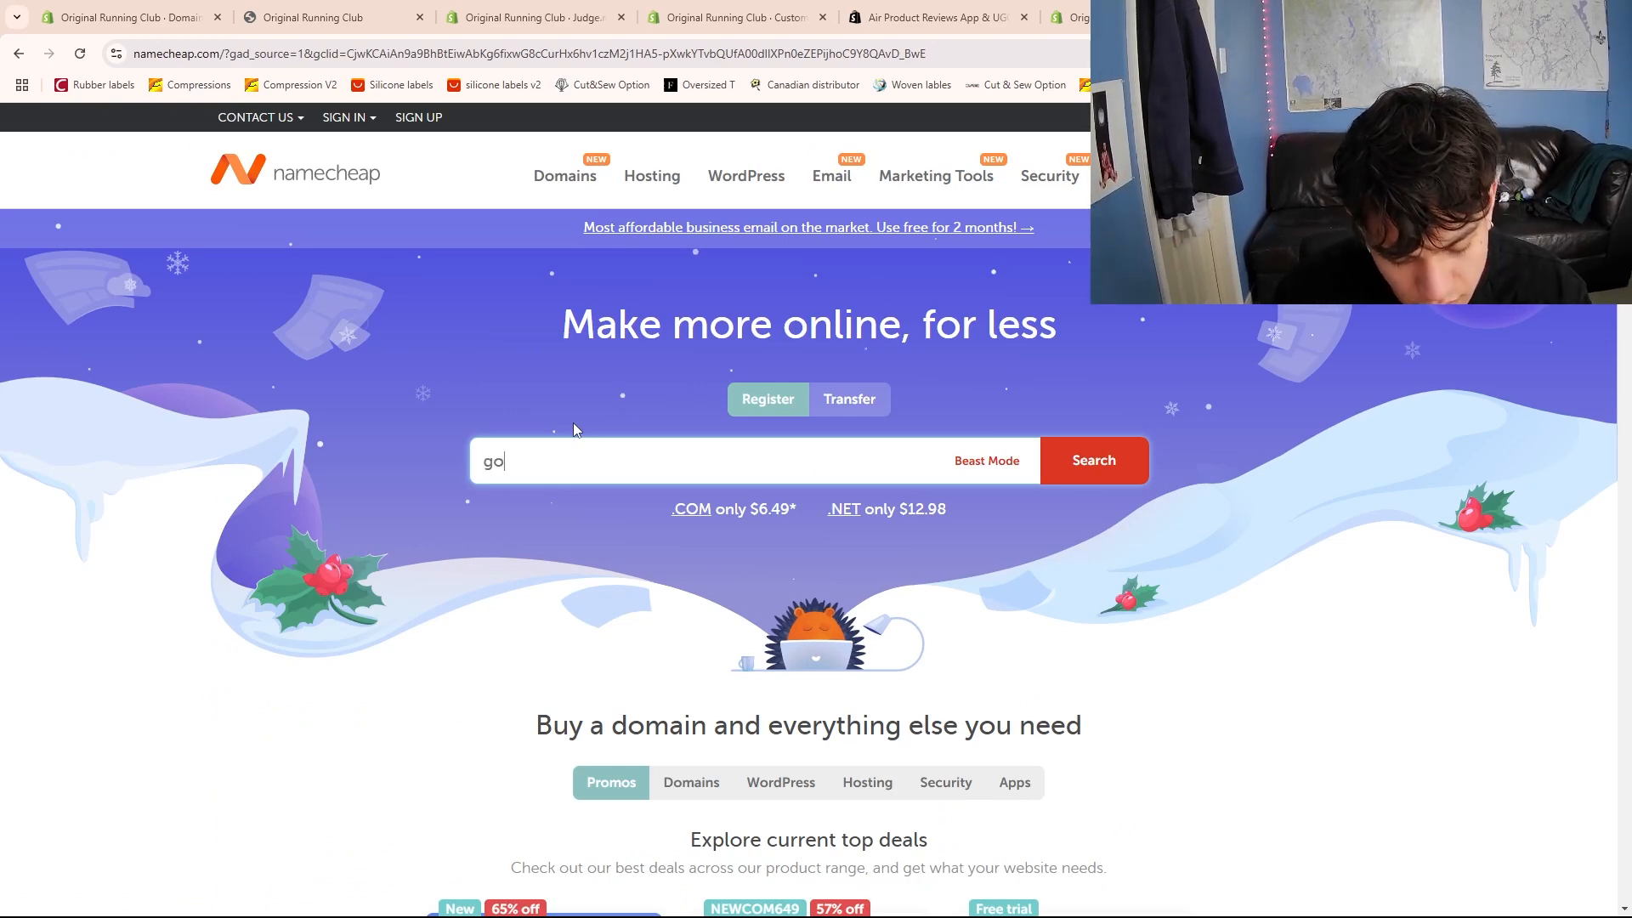
pyautogui.write('running.com')
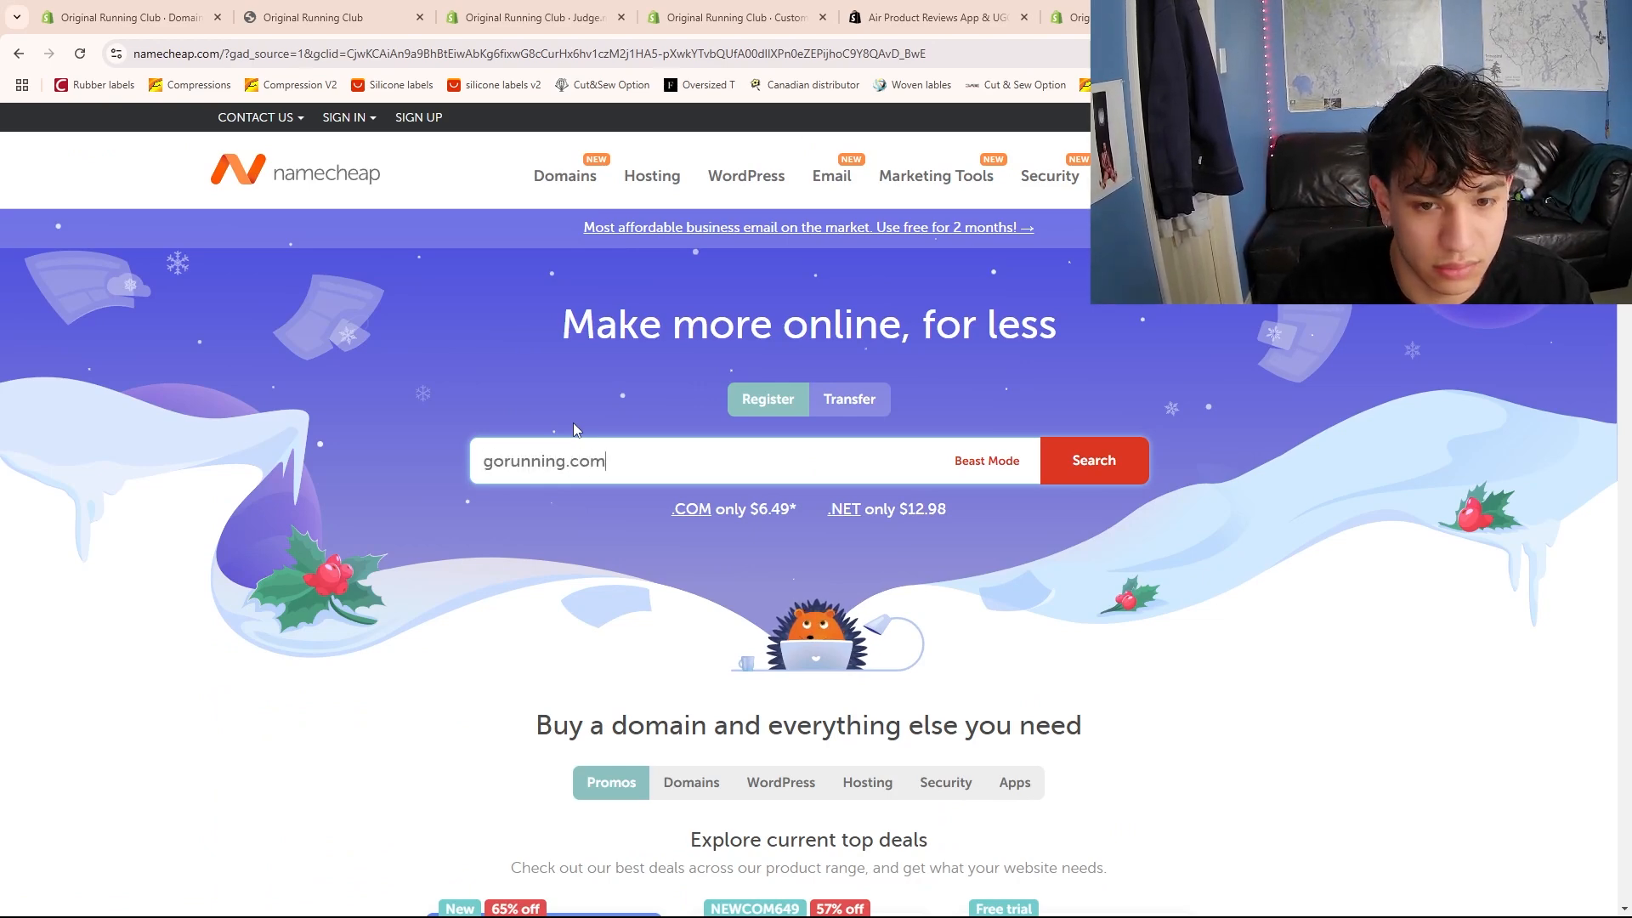
pyautogui.press('Return')
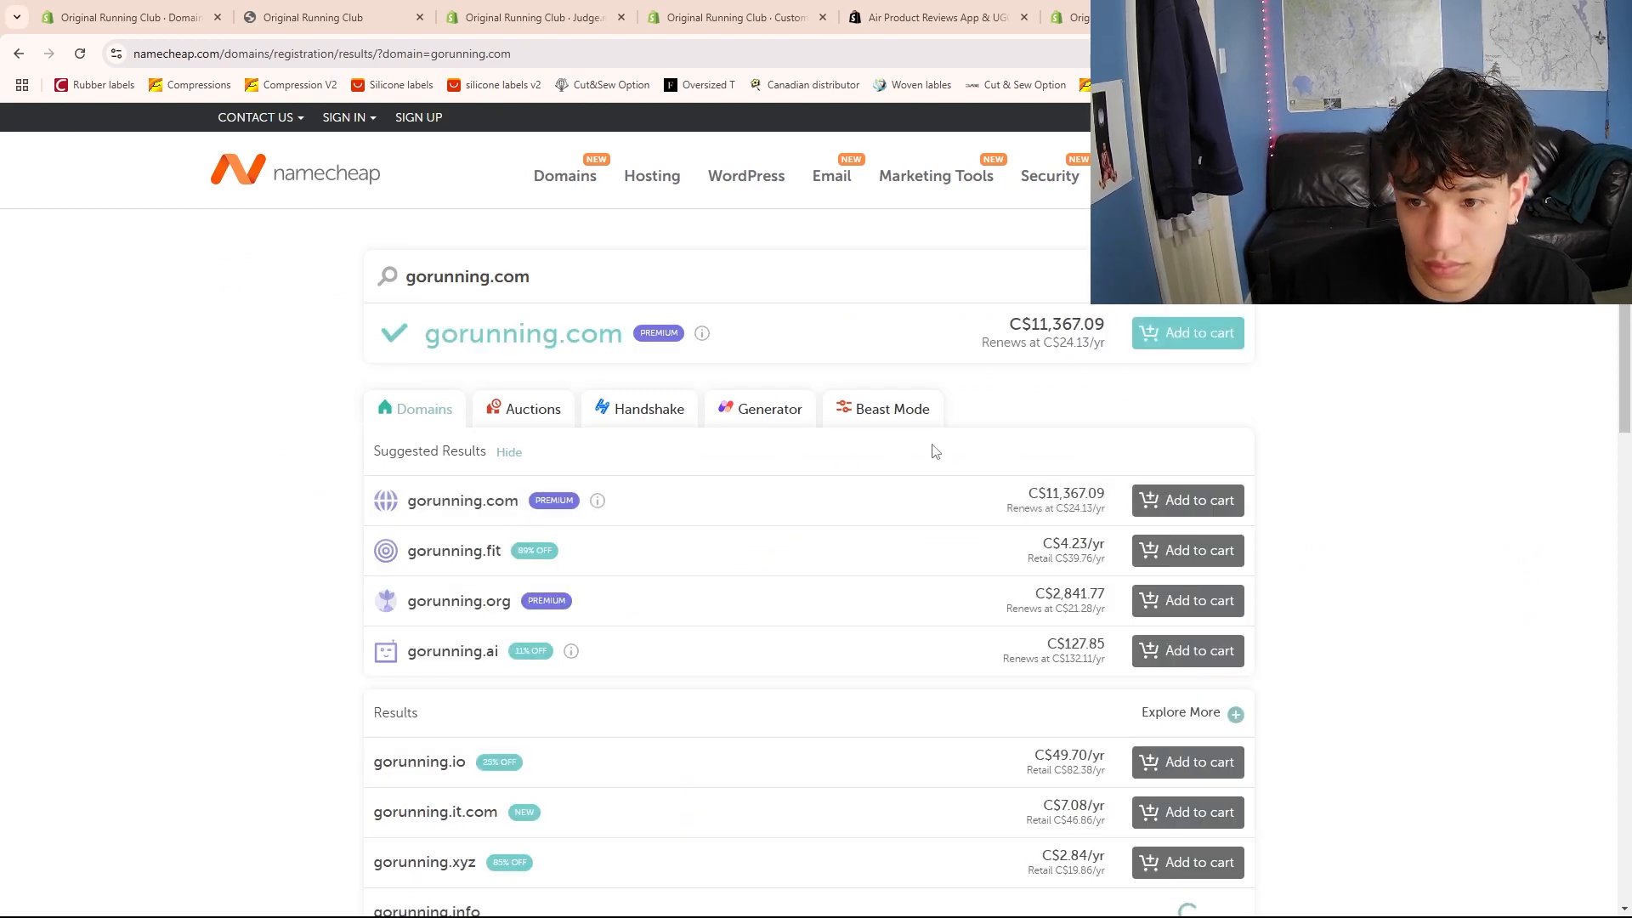
pyautogui.moveTo(823, 343); pyautogui.dragTo(1183, 333)
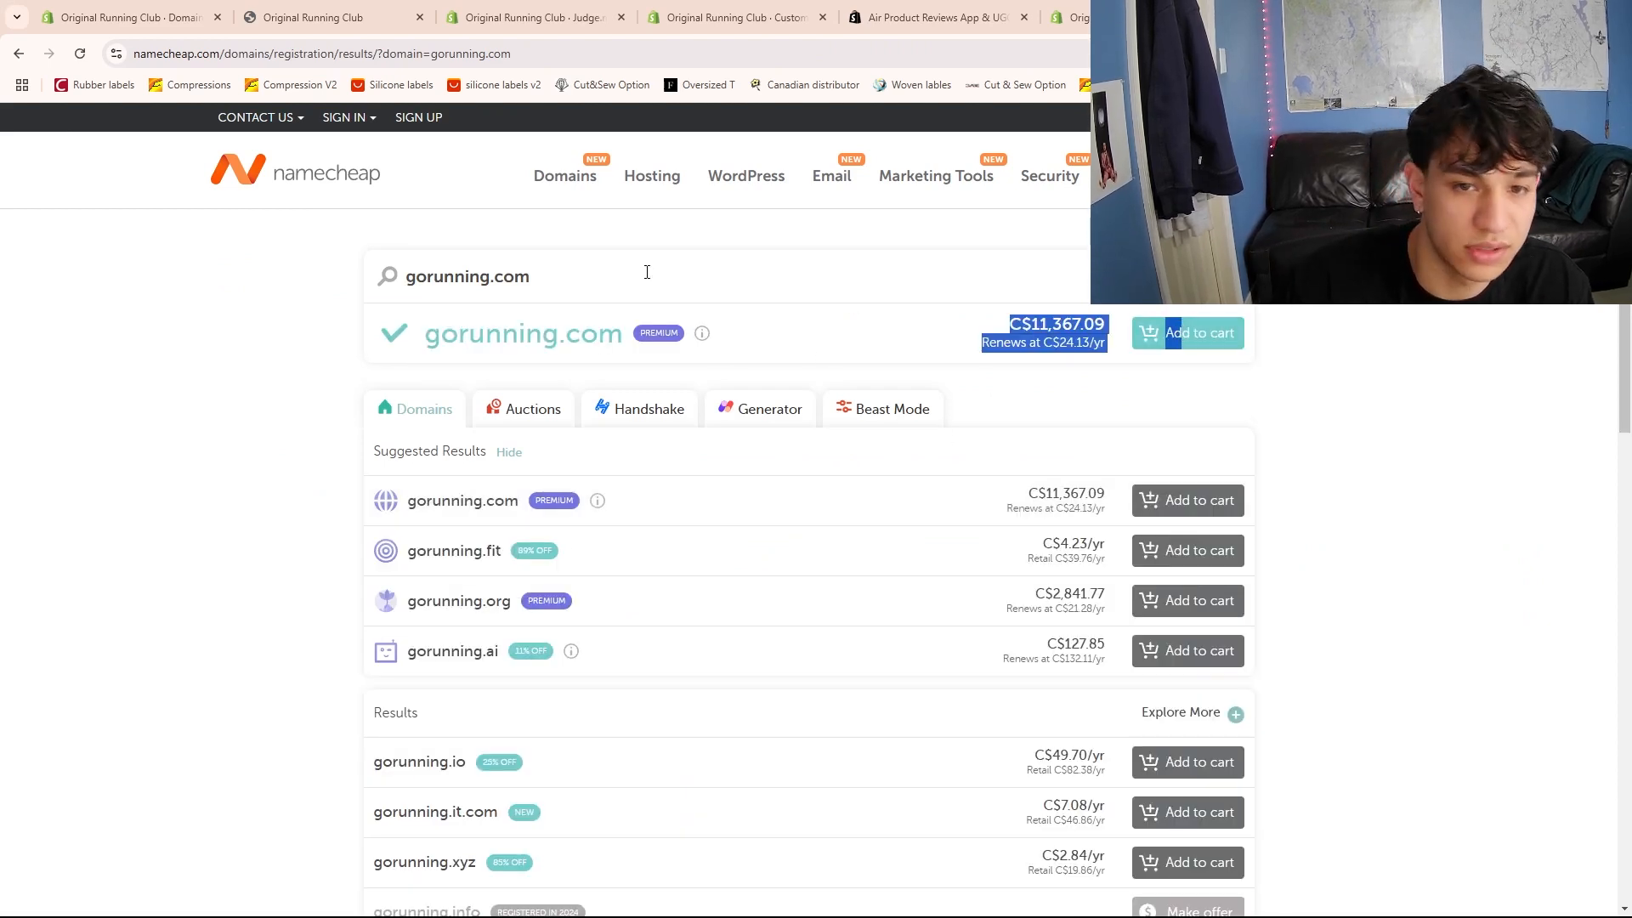
# Replace the domain search with bluewall.com and check its availability
pyautogui.moveTo(619, 271); pyautogui.dragTo(250, 245)
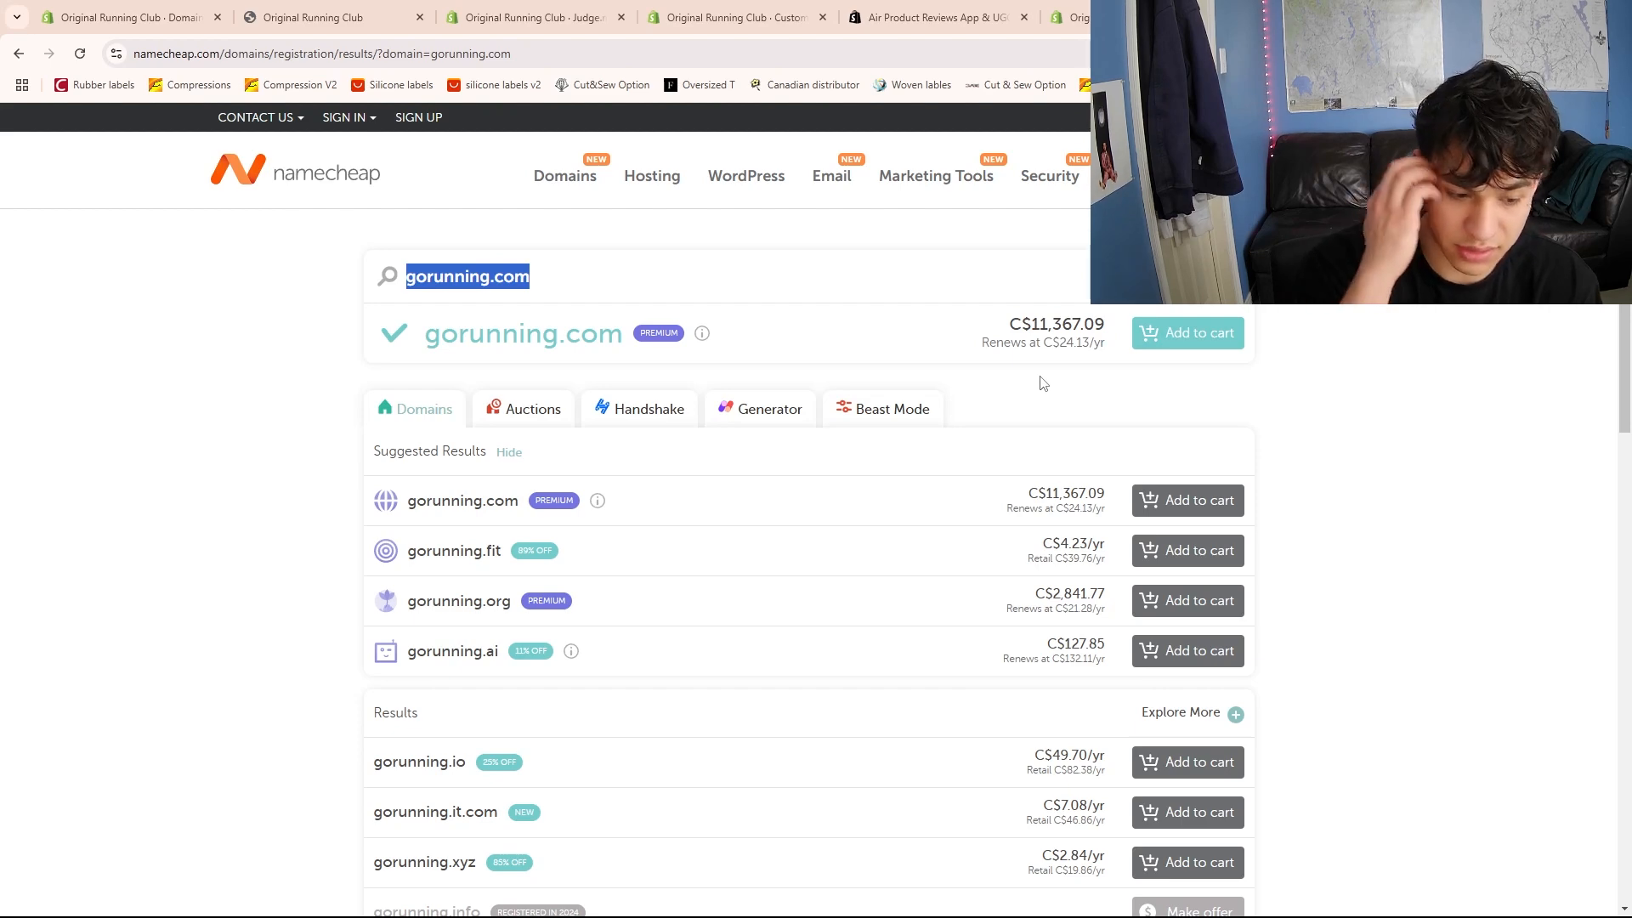
pyautogui.write('blu')
pyautogui.press('BackSpace')
pyautogui.press('BackSpace')
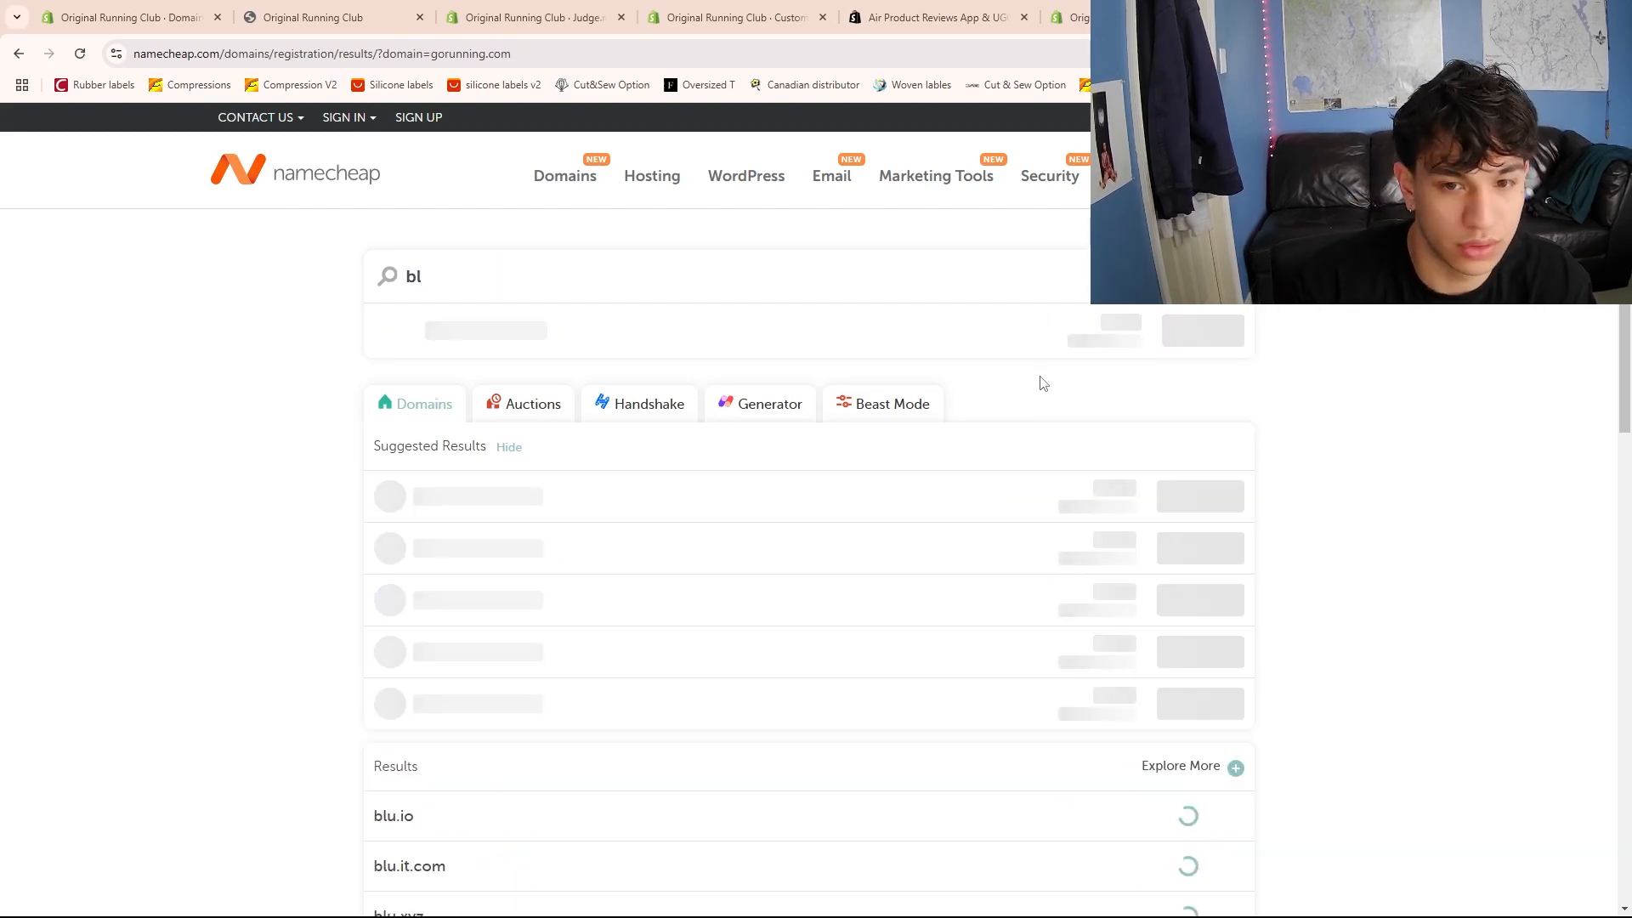
pyautogui.write('luewall.com')
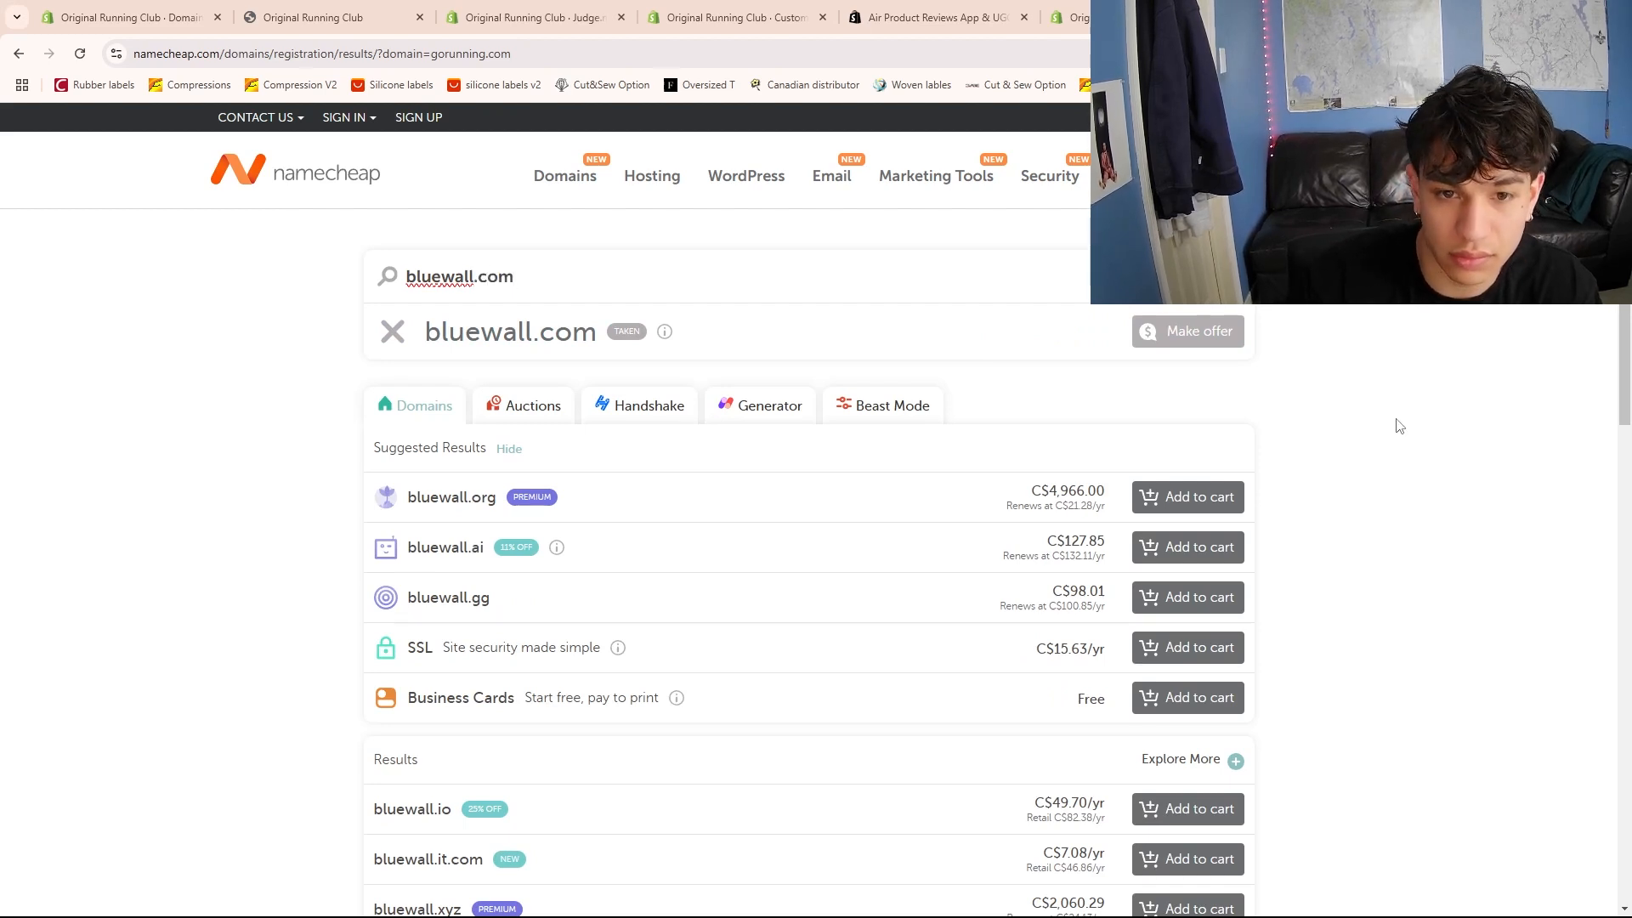
pyautogui.press('Return')
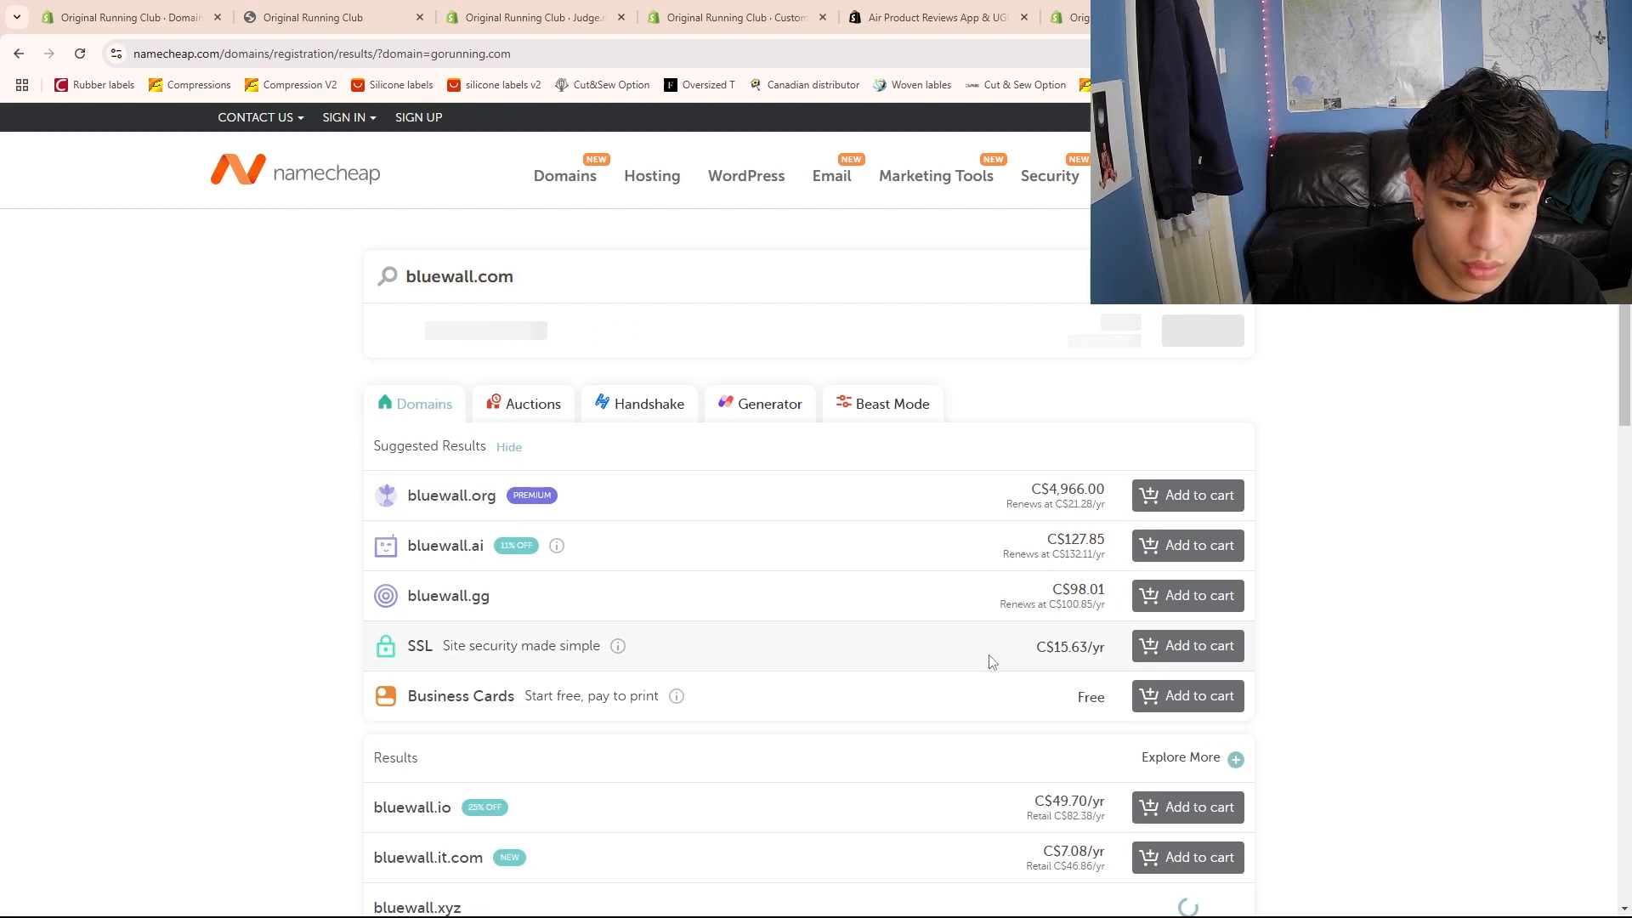
# Replace the domain search with sweaterguy.com and check its availability
pyautogui.moveTo(567, 282); pyautogui.dragTo(239, 238)
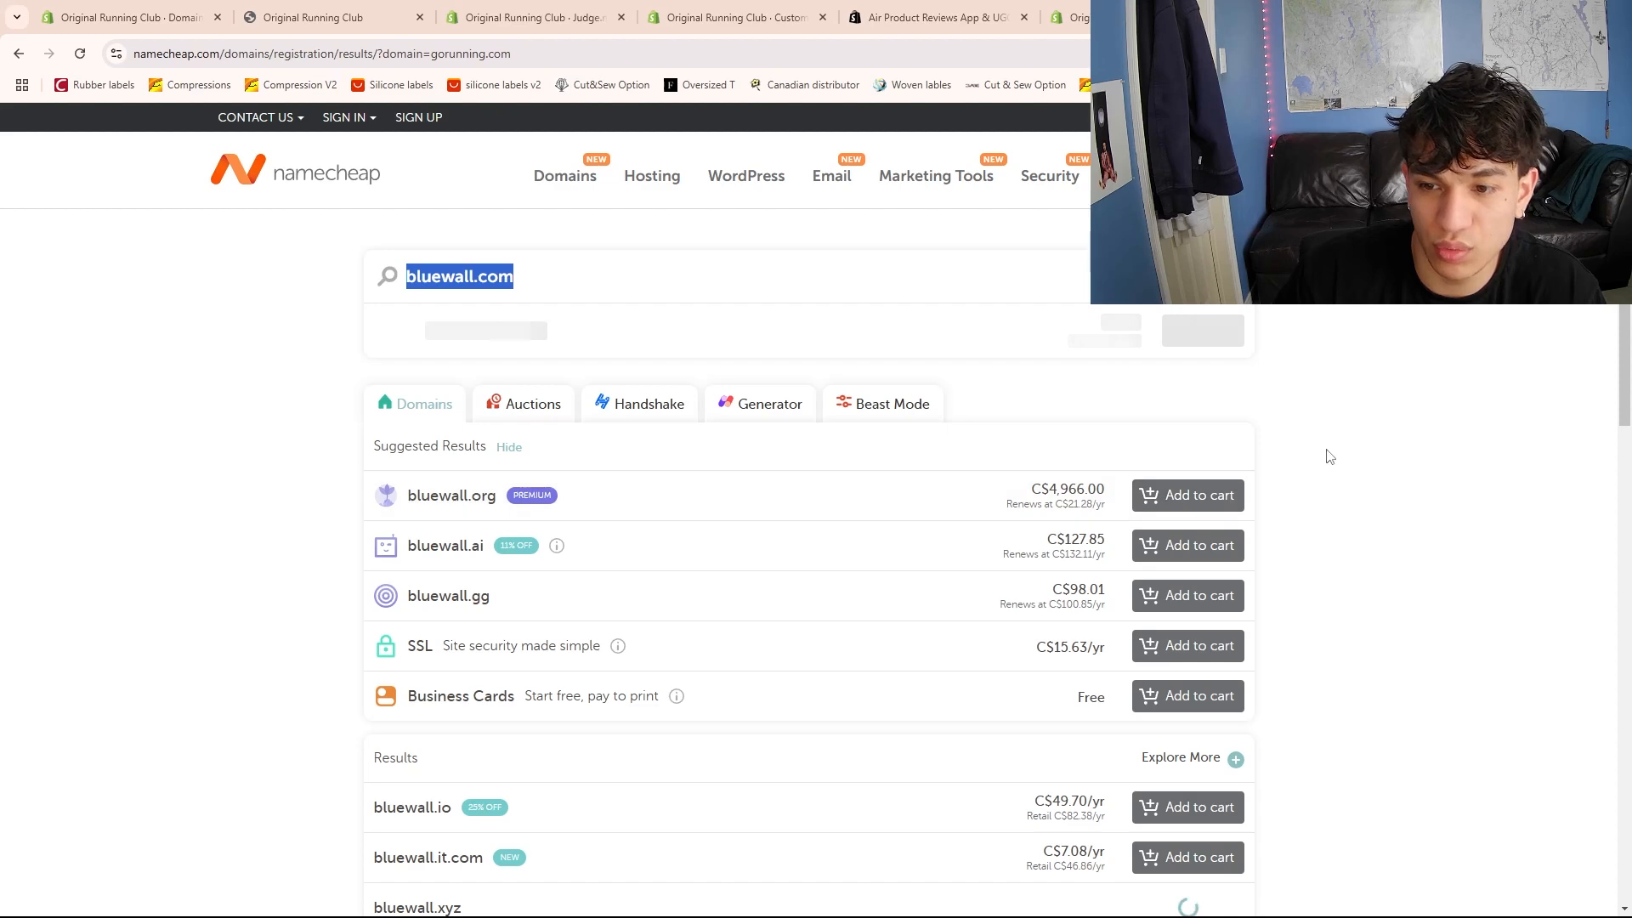
pyautogui.moveTo(544, 274); pyautogui.dragTo(421, 278)
pyautogui.moveTo(525, 278); pyautogui.dragTo(293, 287)
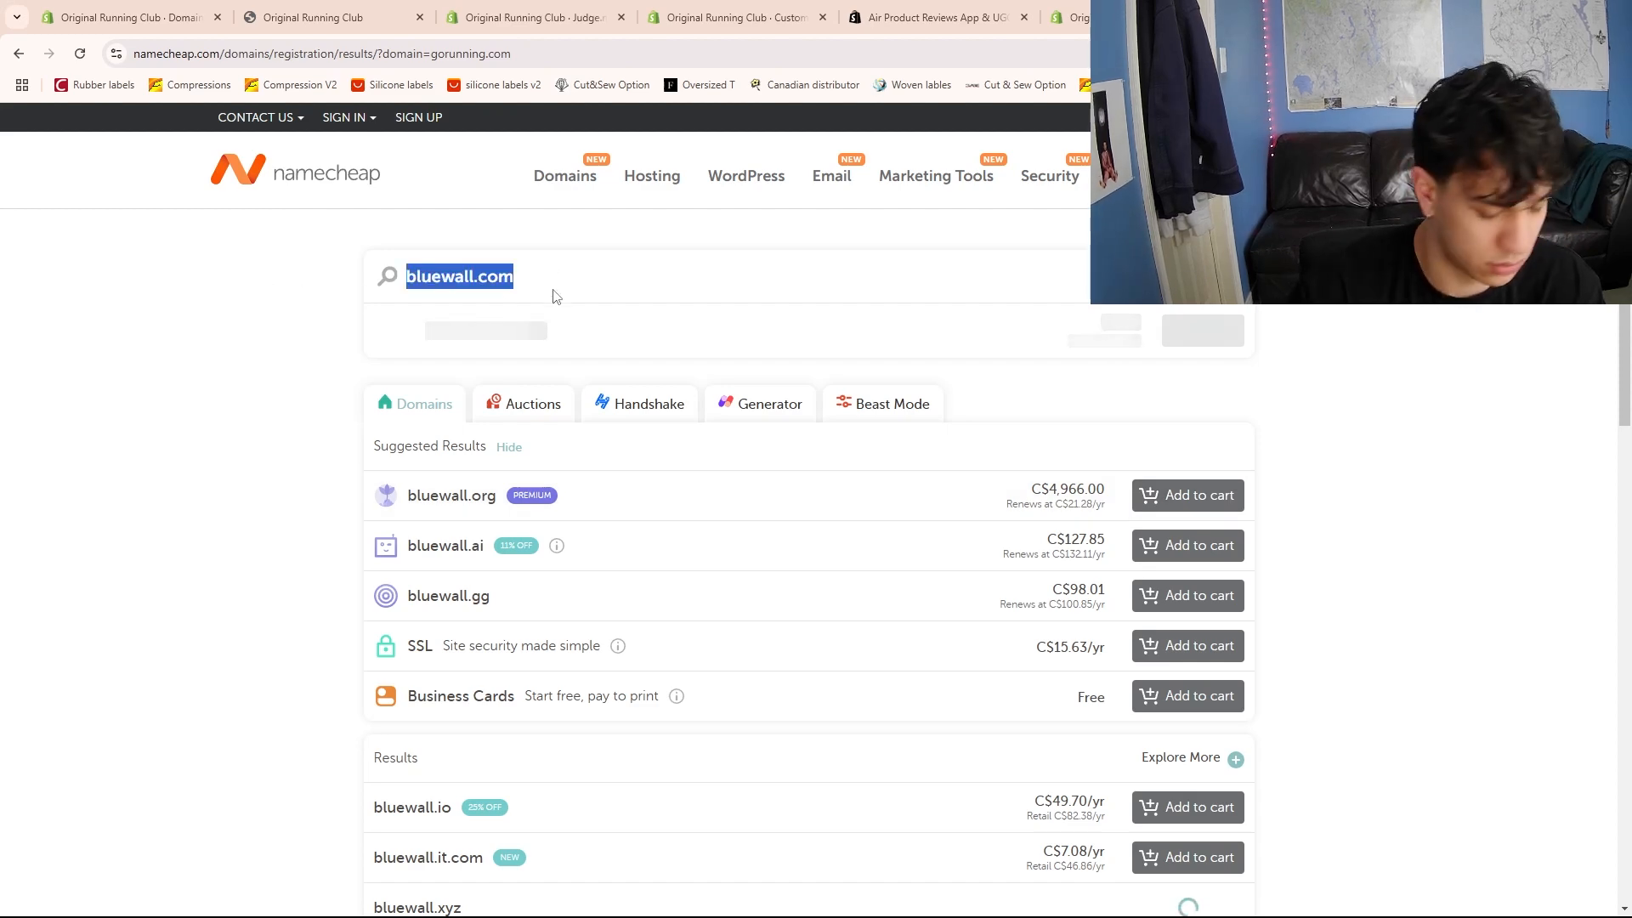
pyautogui.write('sweaty')
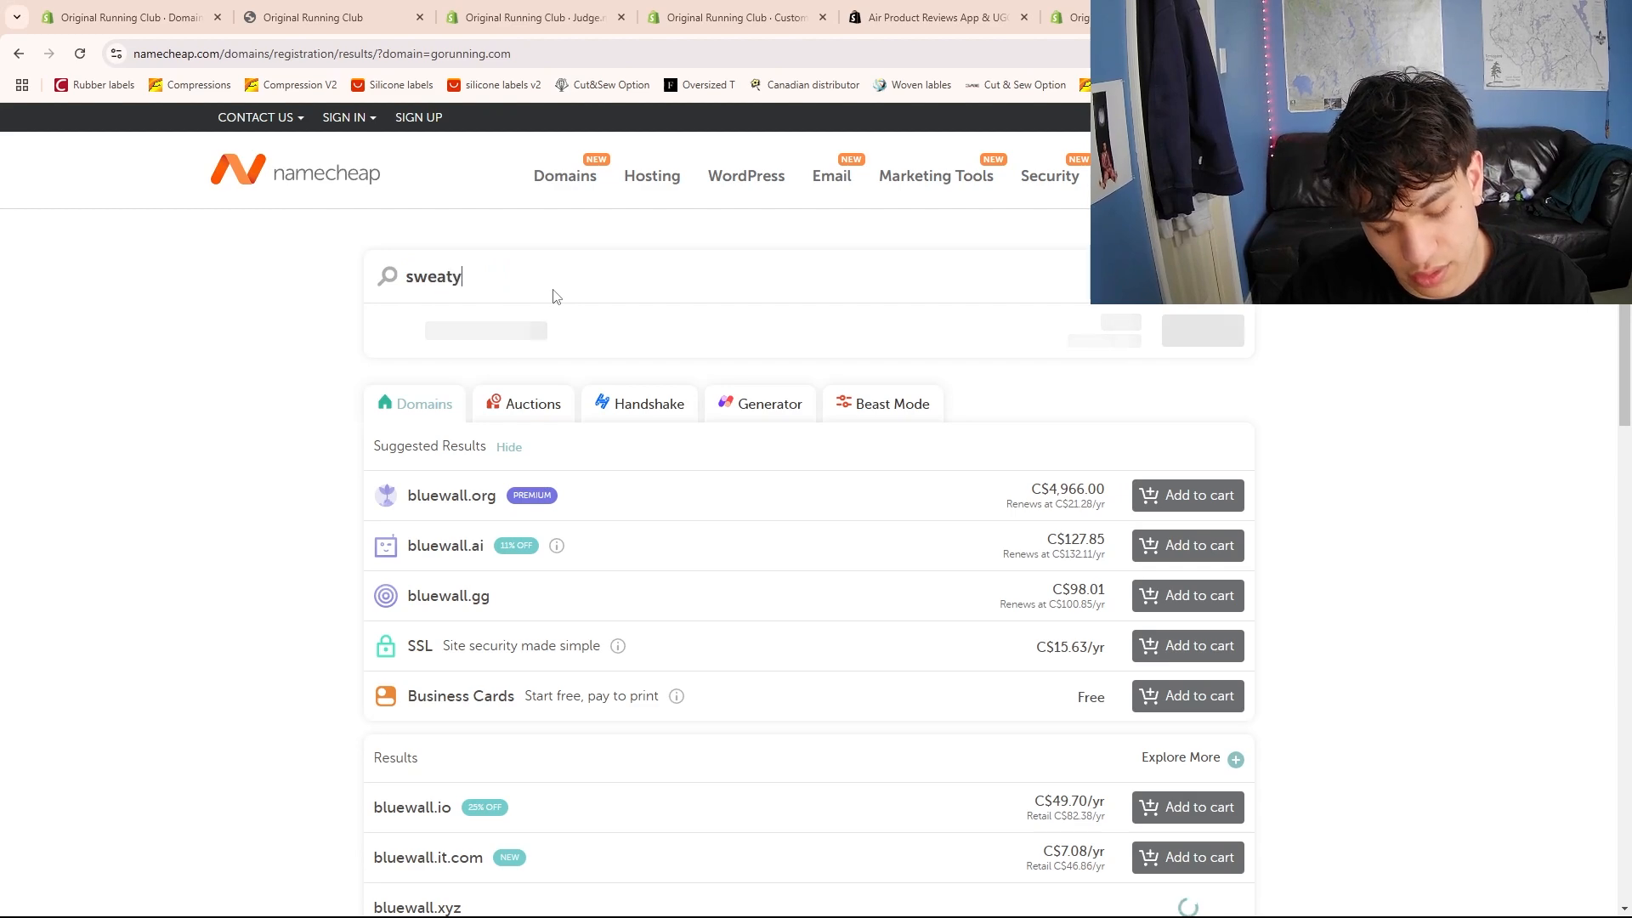
pyautogui.write('er')
pyautogui.press('BackSpace')
pyautogui.press('BackSpace')
pyautogui.press('BackSpace')
pyautogui.write('e')
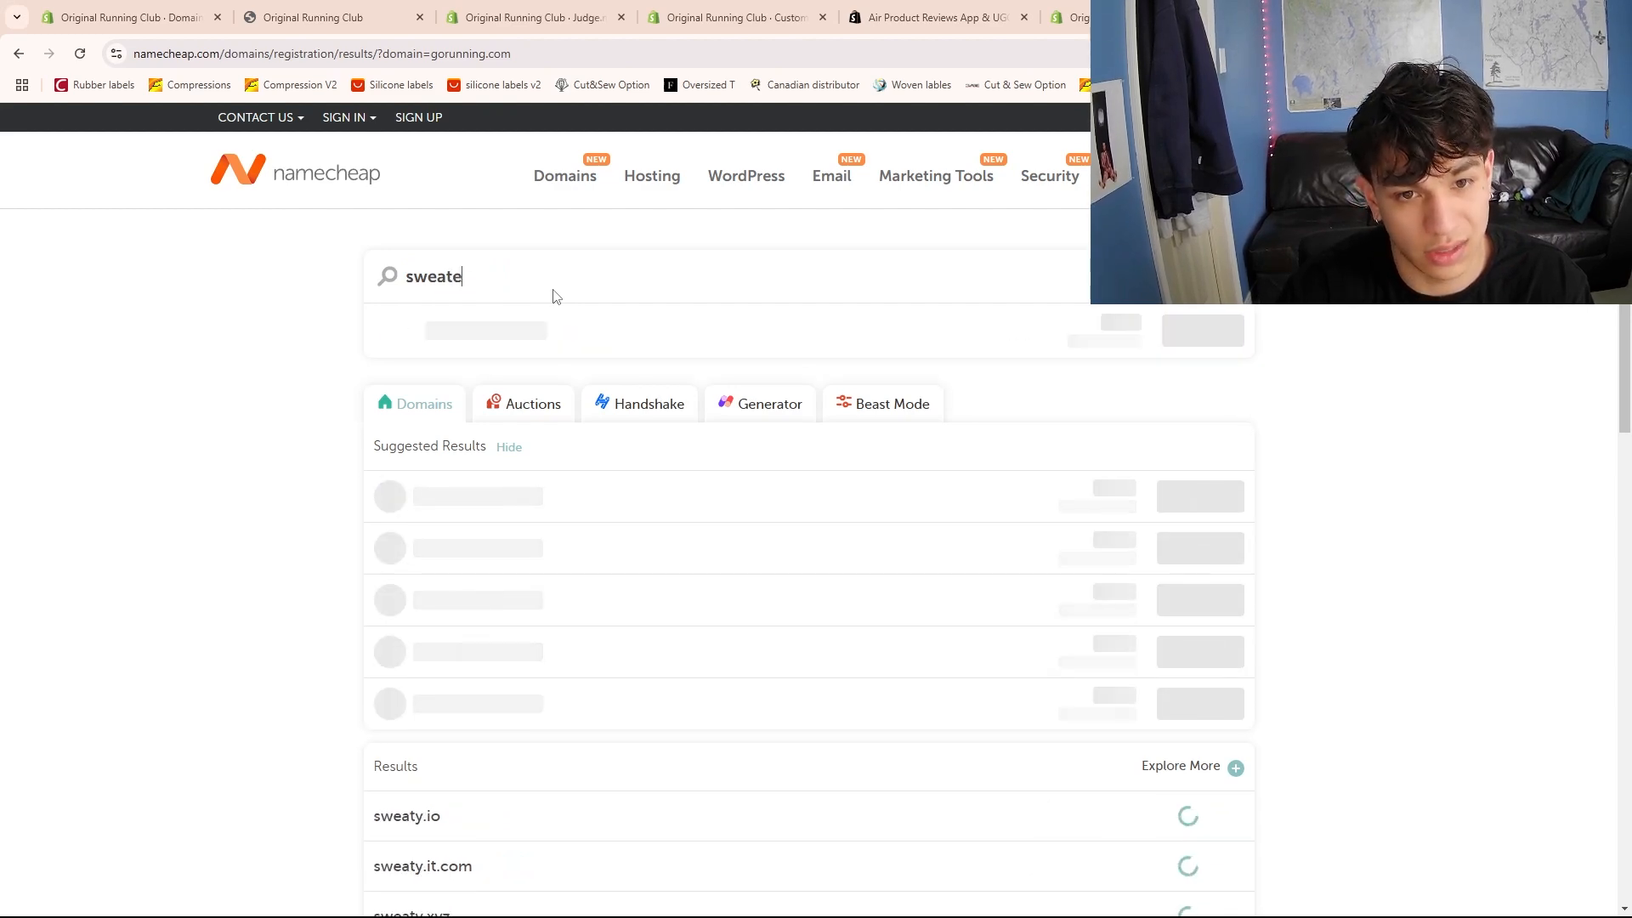
pyautogui.write('rguy')
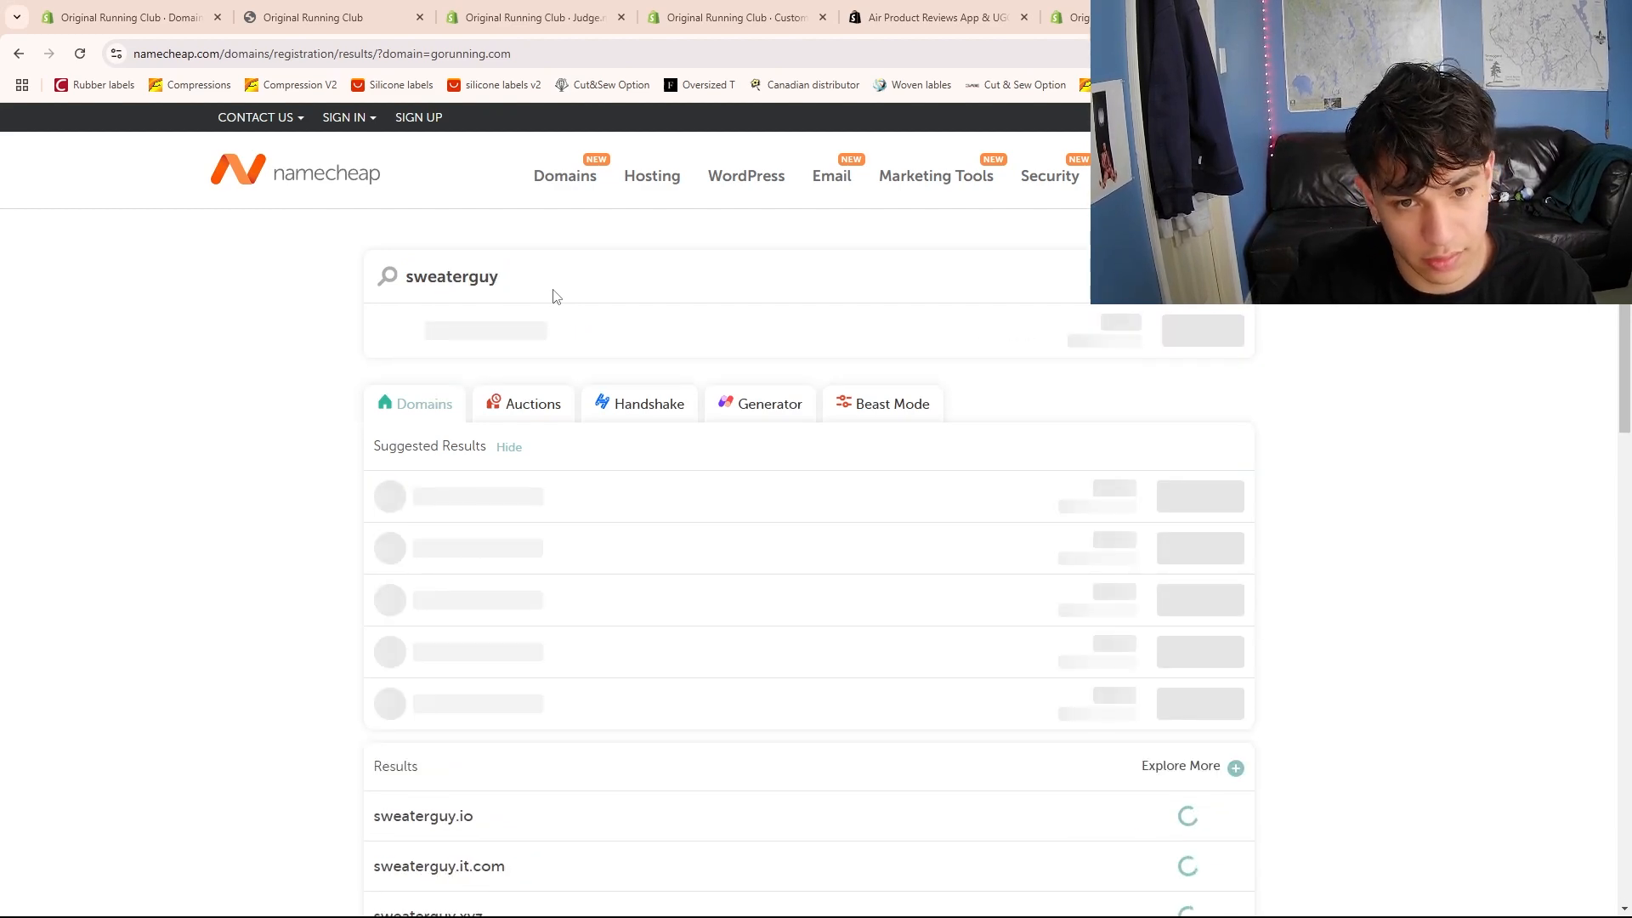
pyautogui.write('.com')
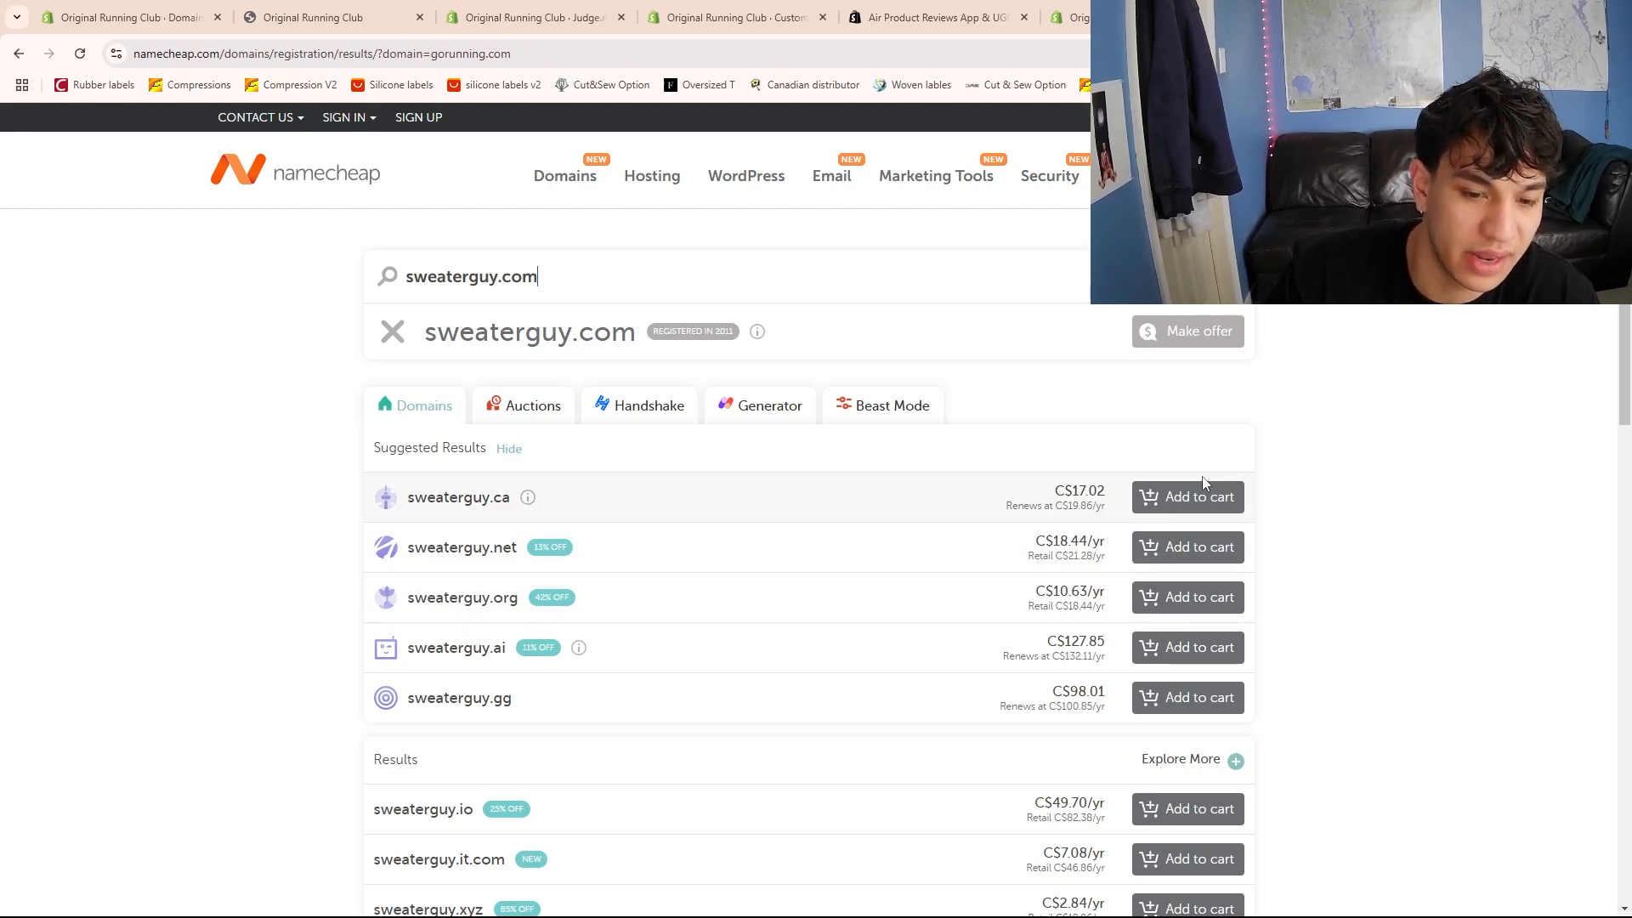
# Review the suggested sweaterguy domains and add sweaterguy.ca to the cart
pyautogui.scroll(-1, 694, 805)
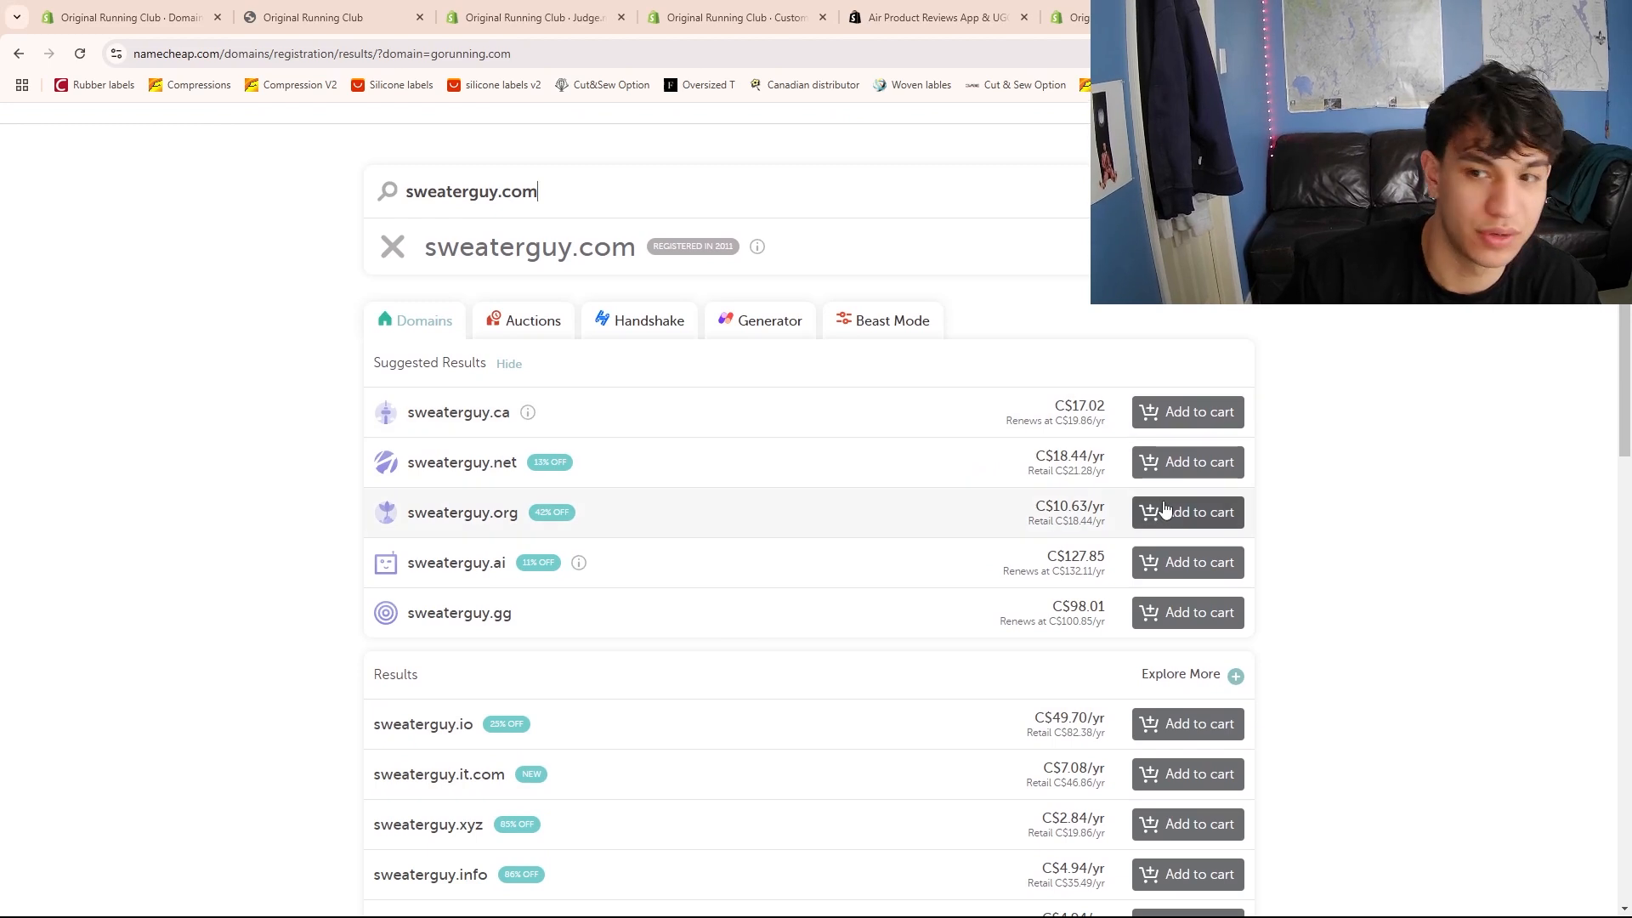
pyautogui.scroll(1, 1186, 510)
pyautogui.click(1195, 508)
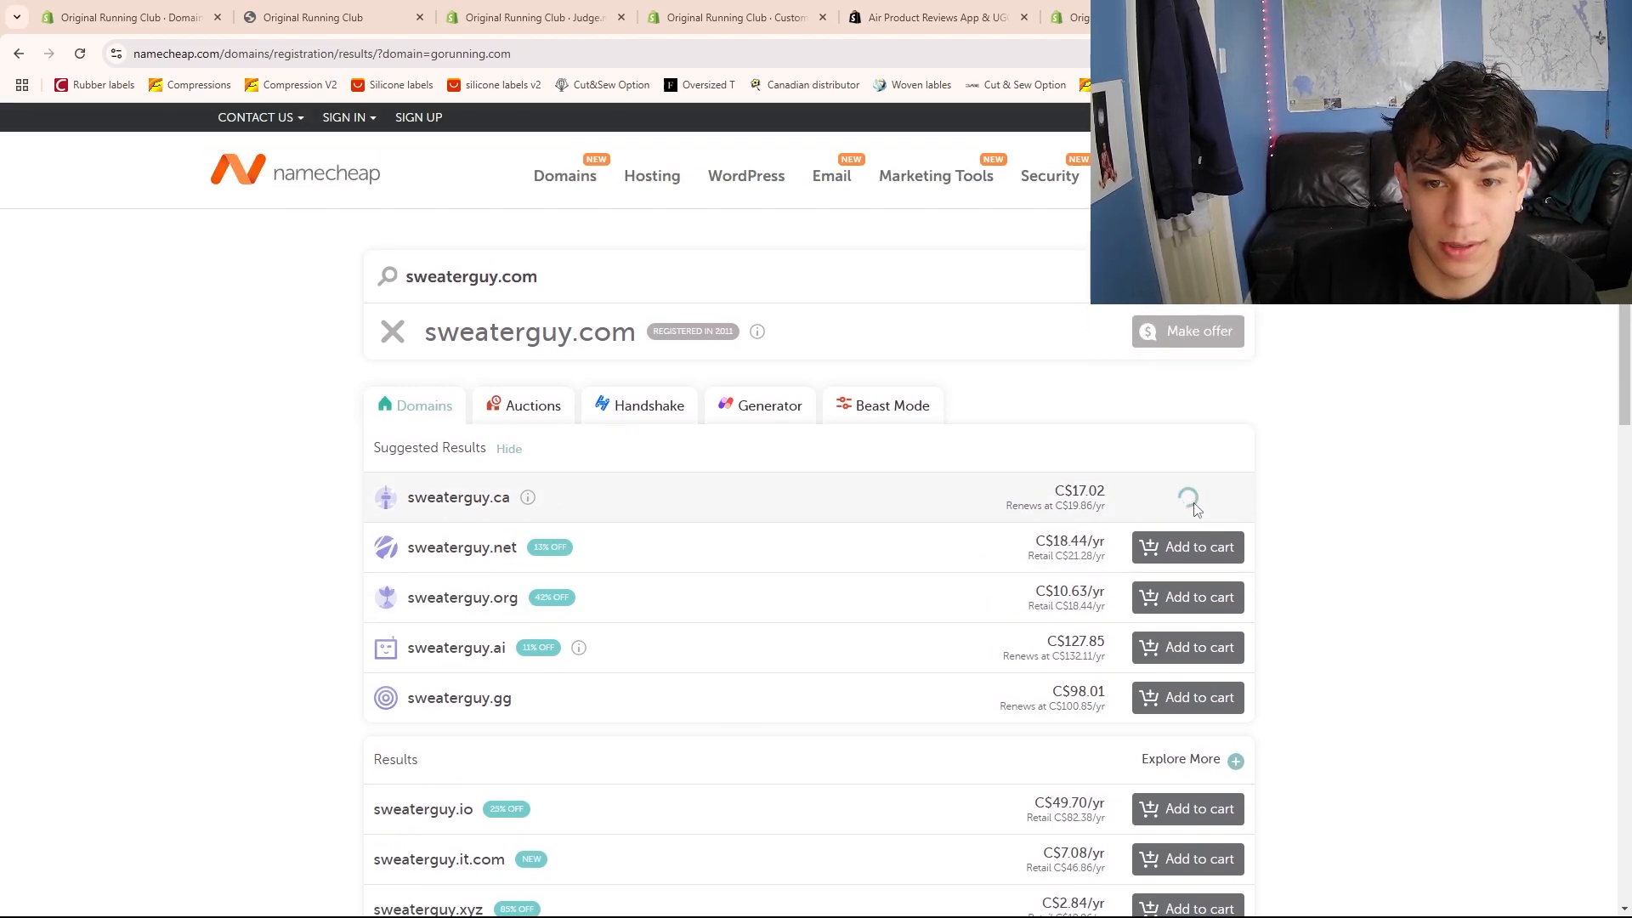
pyautogui.scroll(-3, 791, 332)
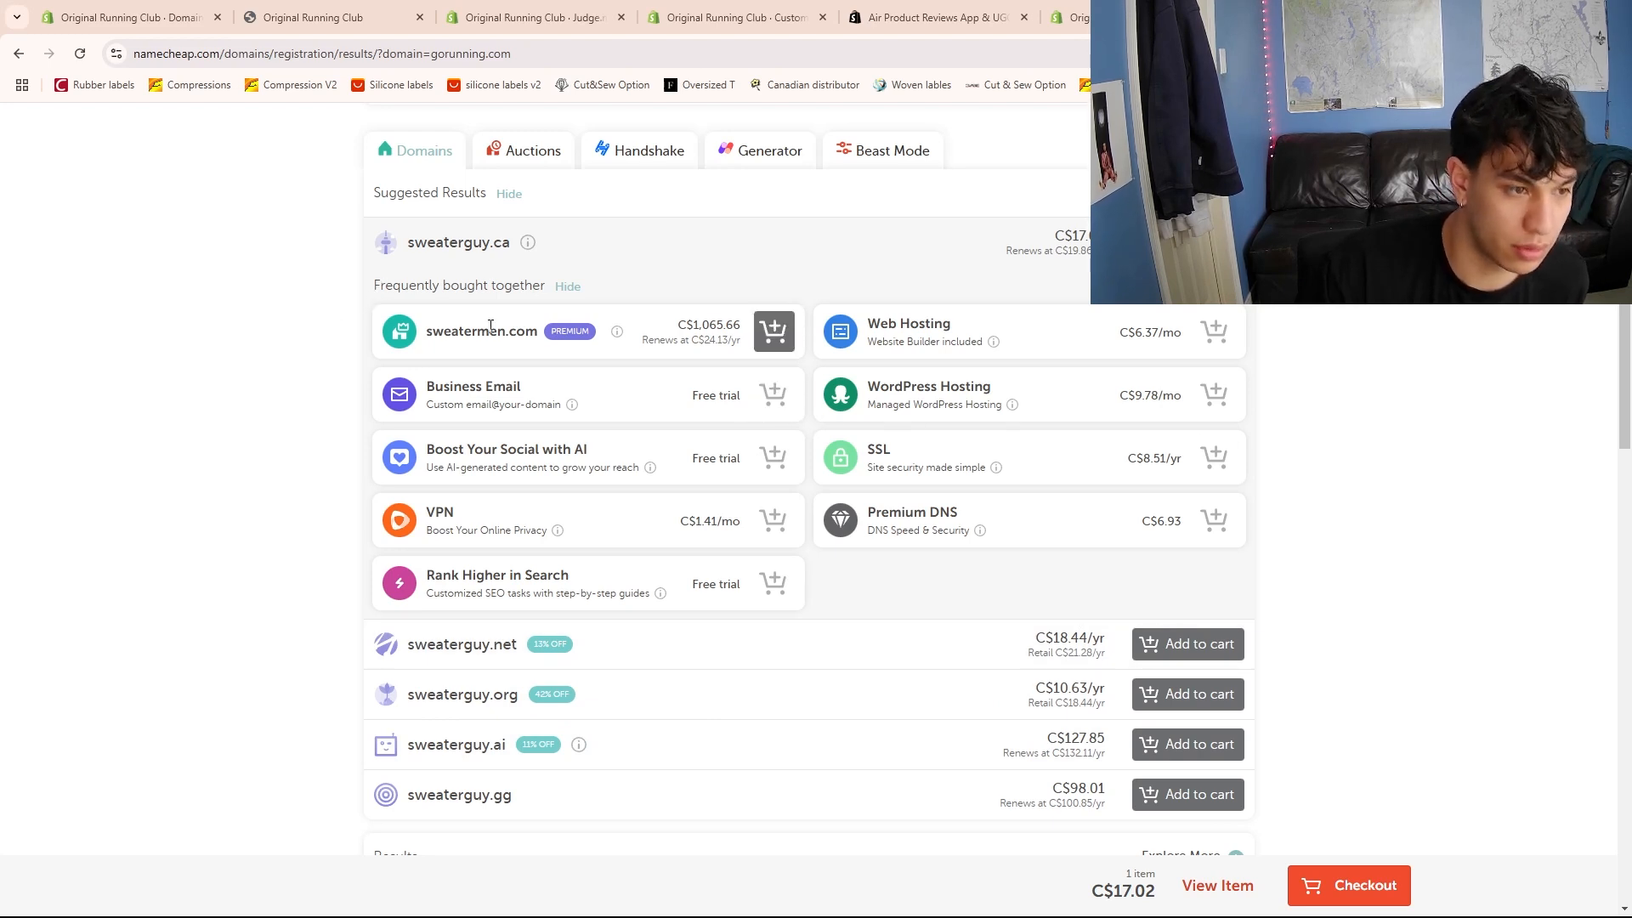
pyautogui.moveTo(356, 250); pyautogui.dragTo(589, 244)
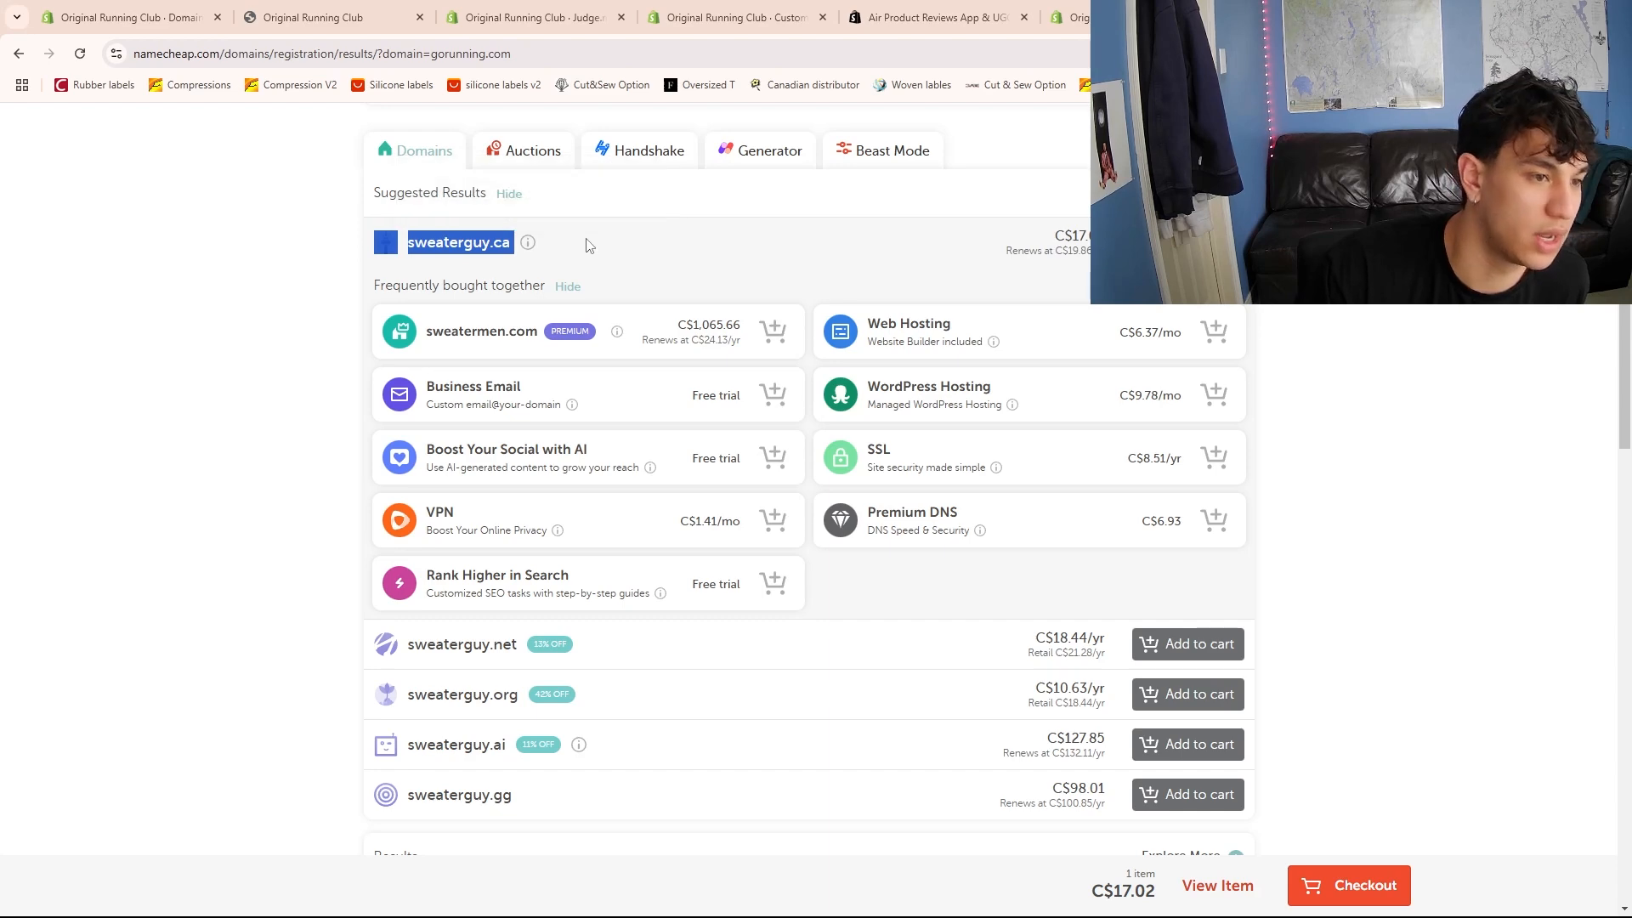
pyautogui.click(607, 253)
# Switch from Namecheap to the storefront preview and on to Shopify's live Dawn theme editor, showing the image banner heading on mobile
pyautogui.click(311, 10)
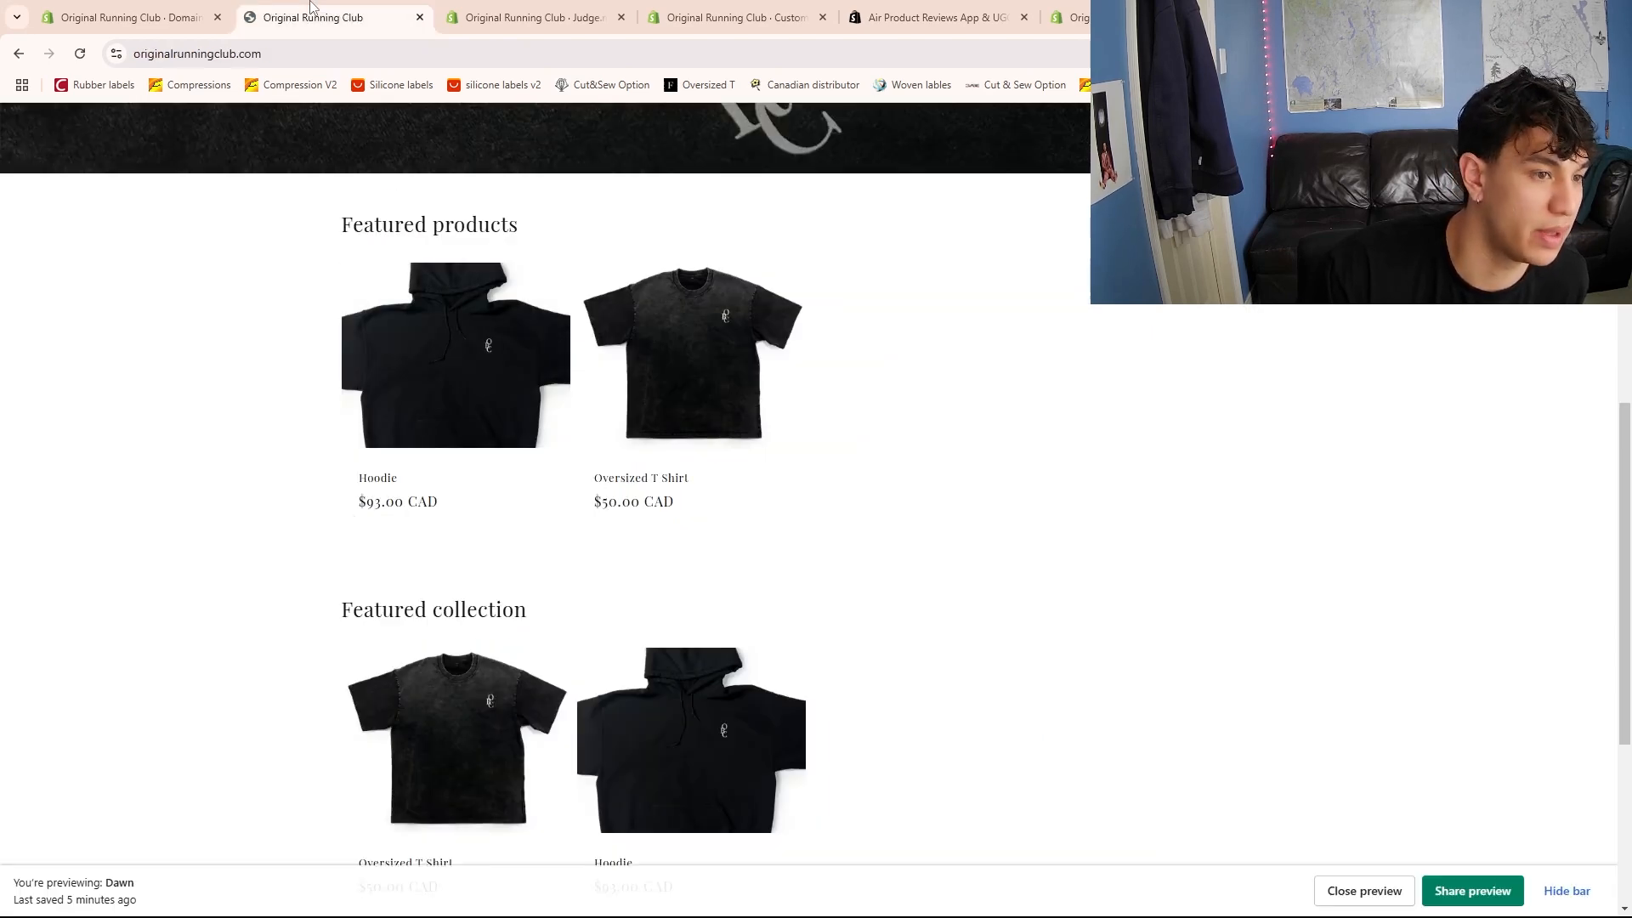
pyautogui.click(153, 12)
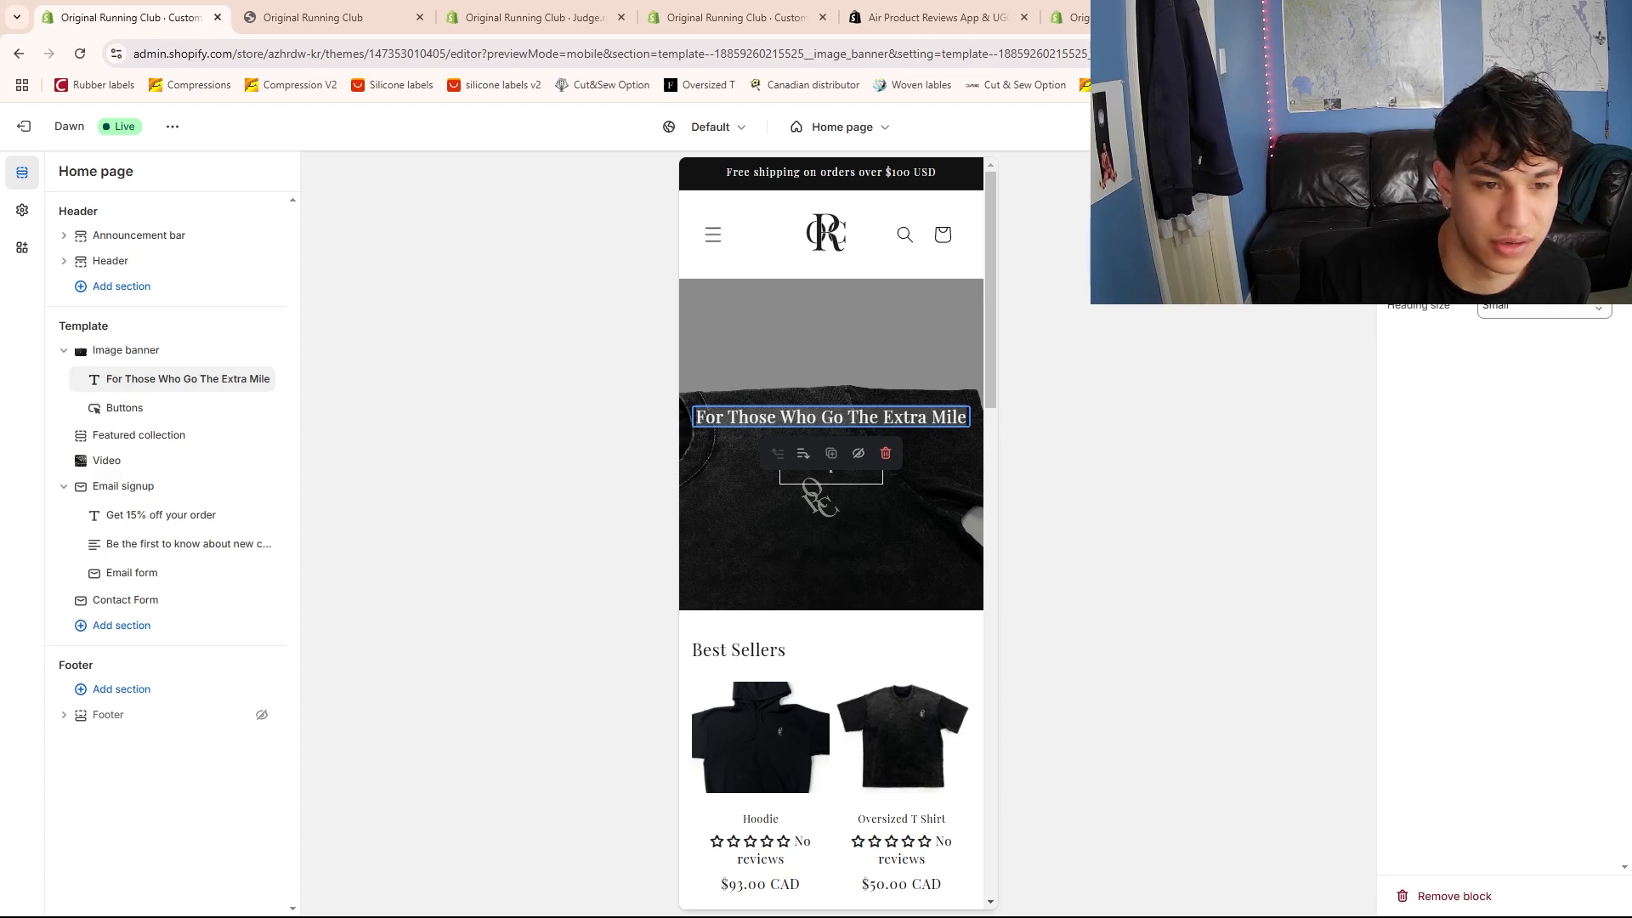
pyautogui.moveTo(114, 379)
pyautogui.mouseDown()
pyautogui.moveTo(111, 429)
pyautogui.moveTo(119, 376)
pyautogui.mouseUp()
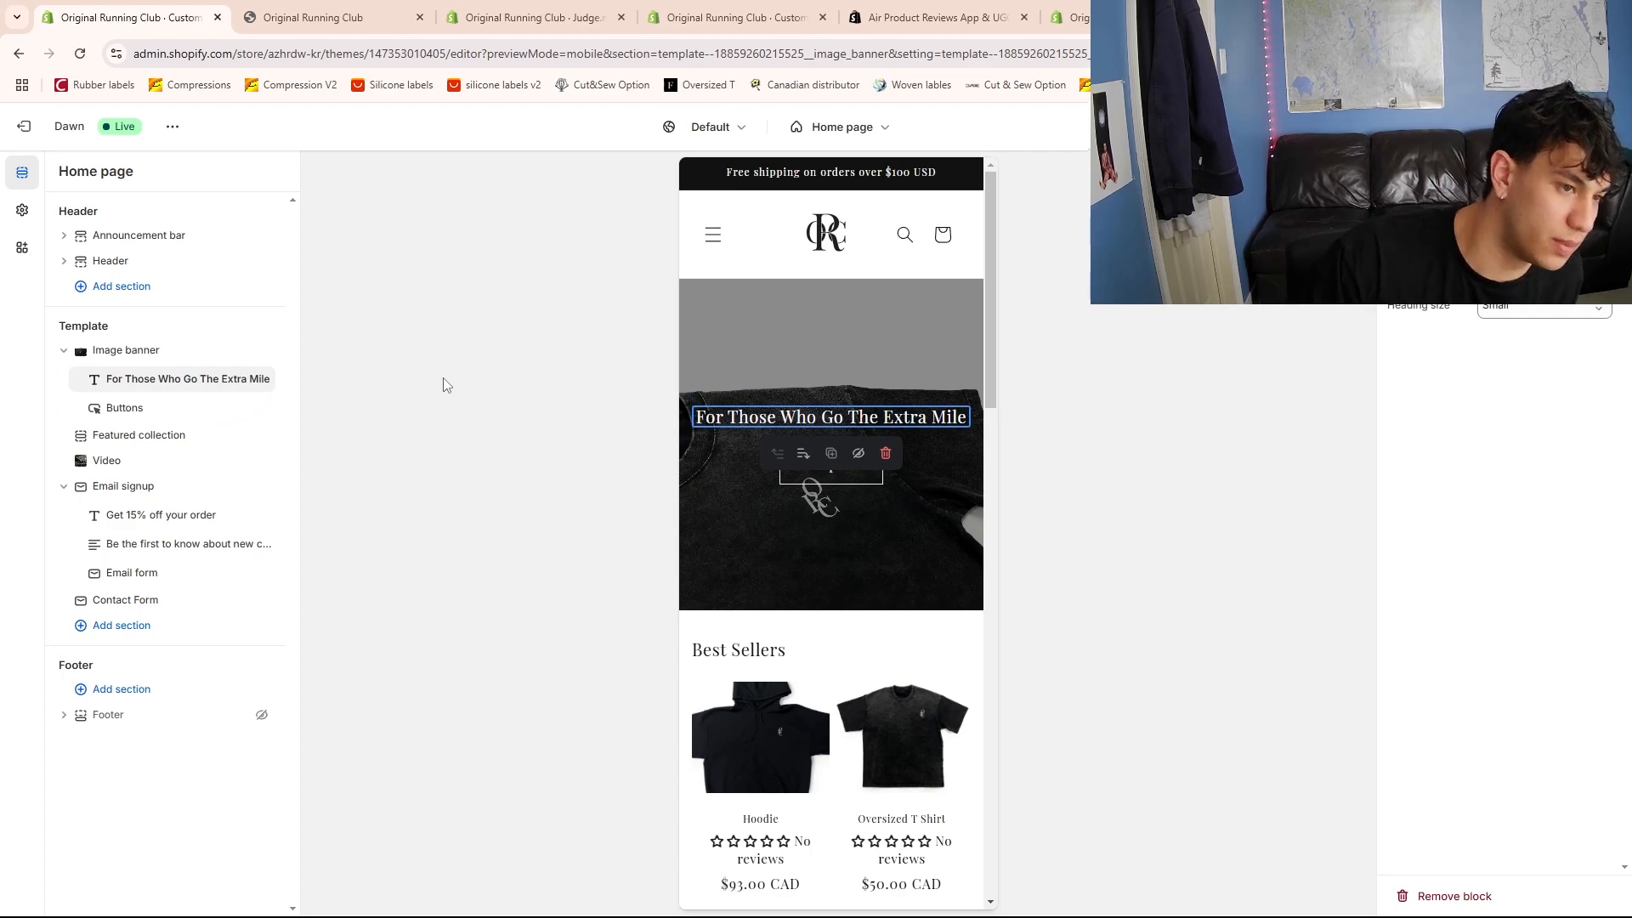